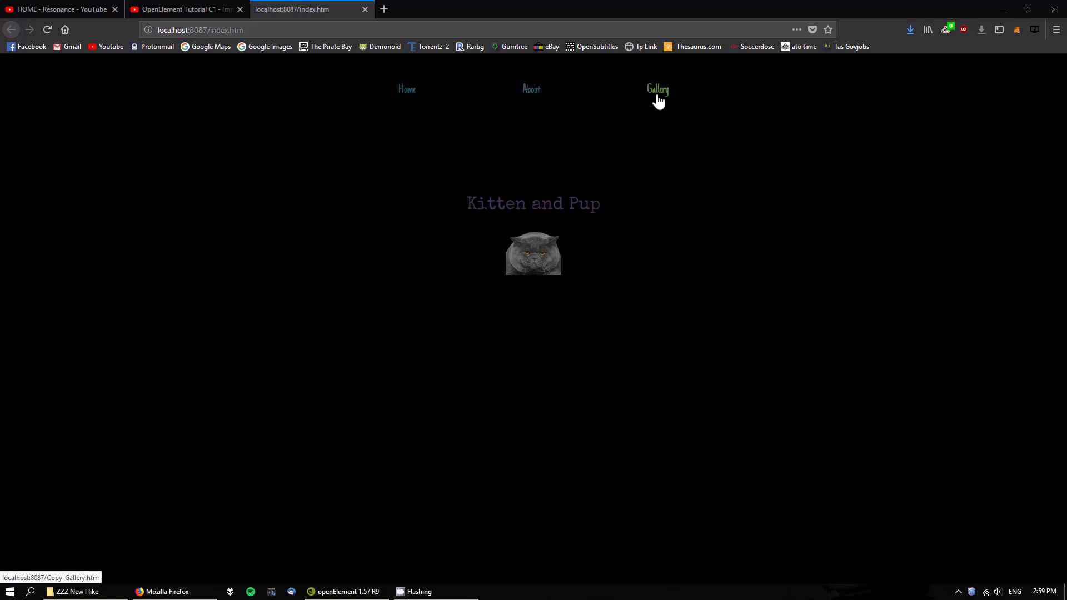
Open the previewed site's Gallery page and examine how the Big Cats, Human Cats and Hot Pups entries open and close.
{"action": "left_click", "coordinate": [657, 99]}
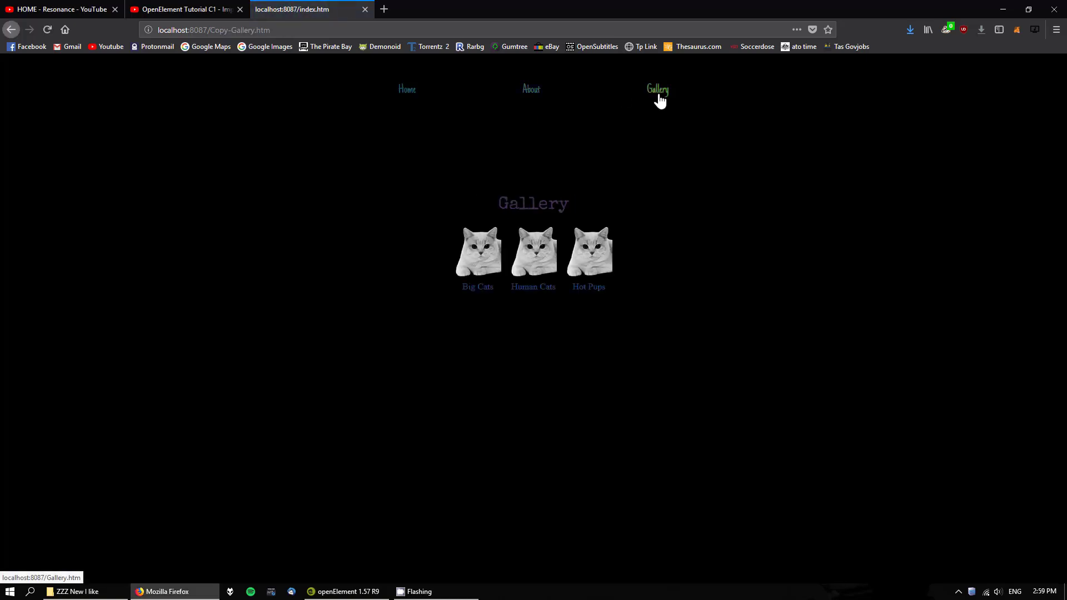
{"action": "left_click", "coordinate": [483, 259]}
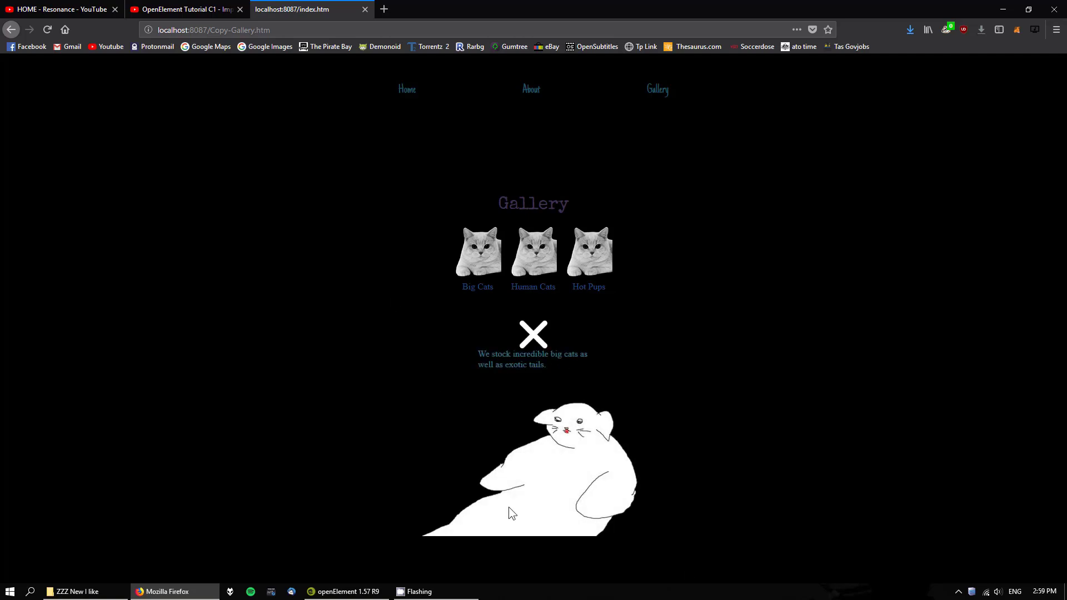
{"action": "left_click", "coordinate": [531, 340]}
{"action": "left_click", "coordinate": [534, 252]}
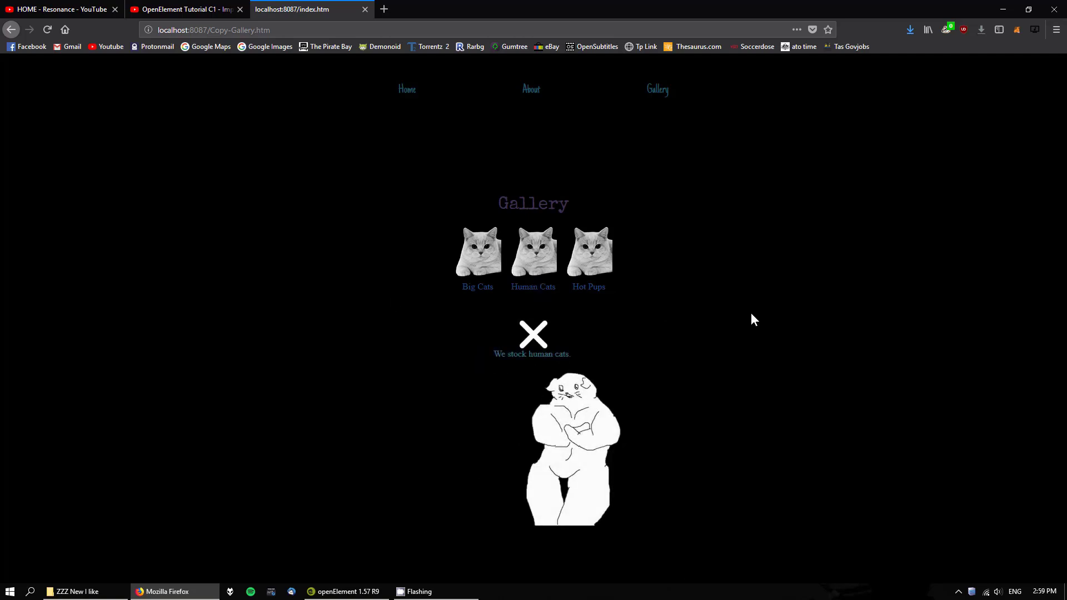
{"action": "left_click", "coordinate": [532, 335]}
{"action": "left_click", "coordinate": [593, 263]}
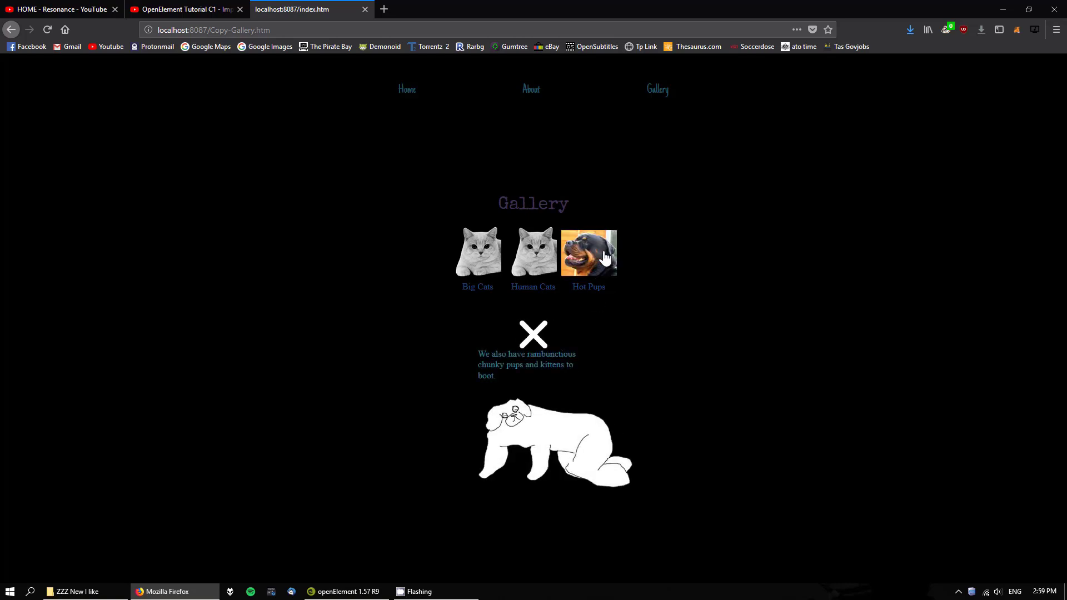
{"action": "left_click", "coordinate": [533, 333]}
{"action": "left_click", "coordinate": [477, 253]}
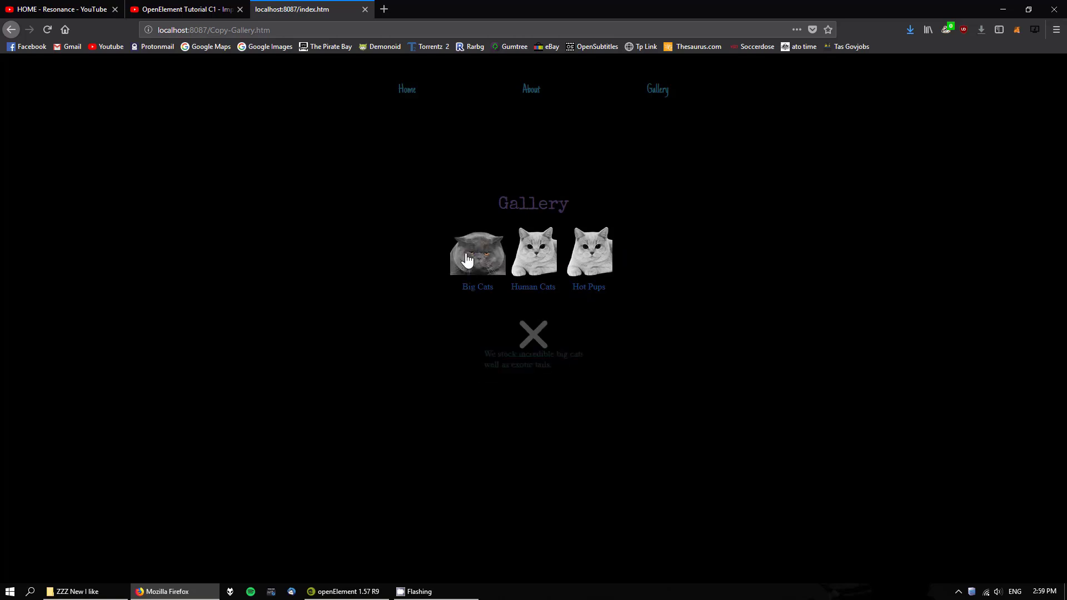
{"action": "left_click", "coordinate": [532, 345]}
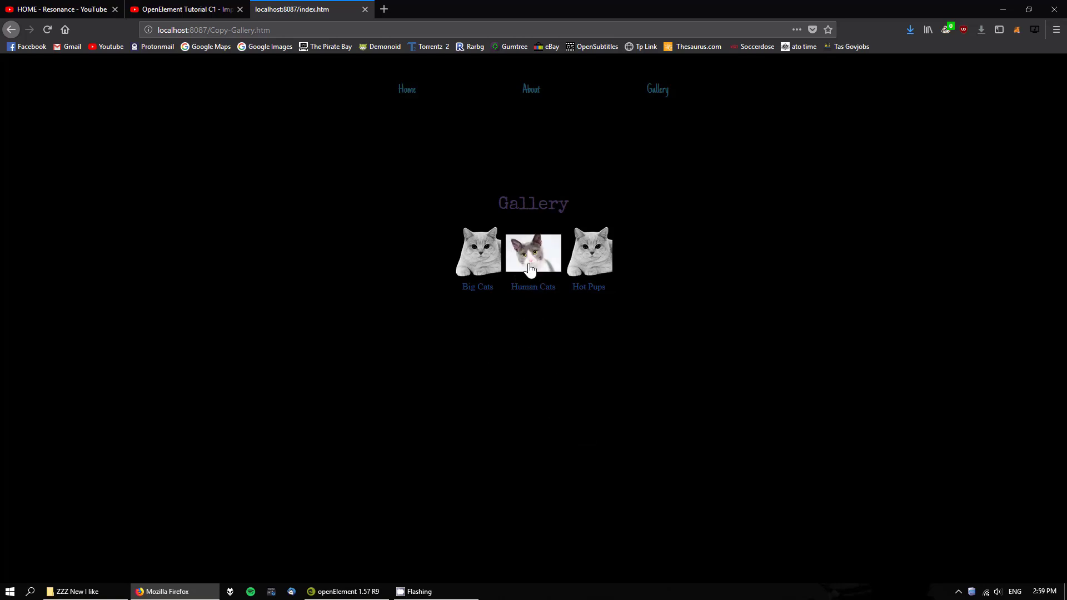
{"action": "left_click", "coordinate": [532, 267]}
{"action": "left_click", "coordinate": [542, 344]}
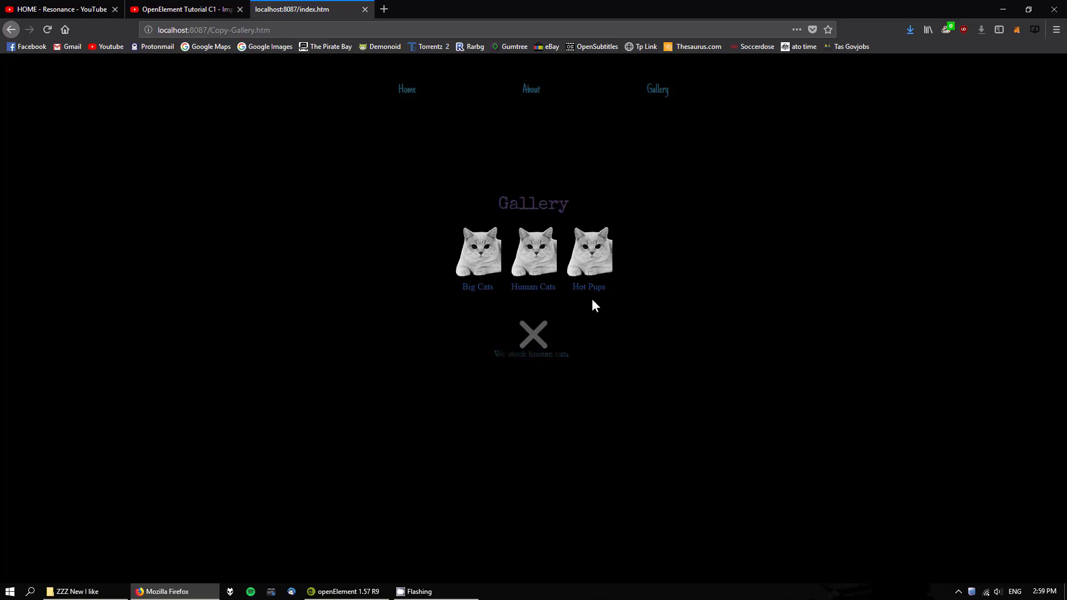
{"action": "left_click", "coordinate": [592, 267]}
{"action": "left_click", "coordinate": [537, 338]}
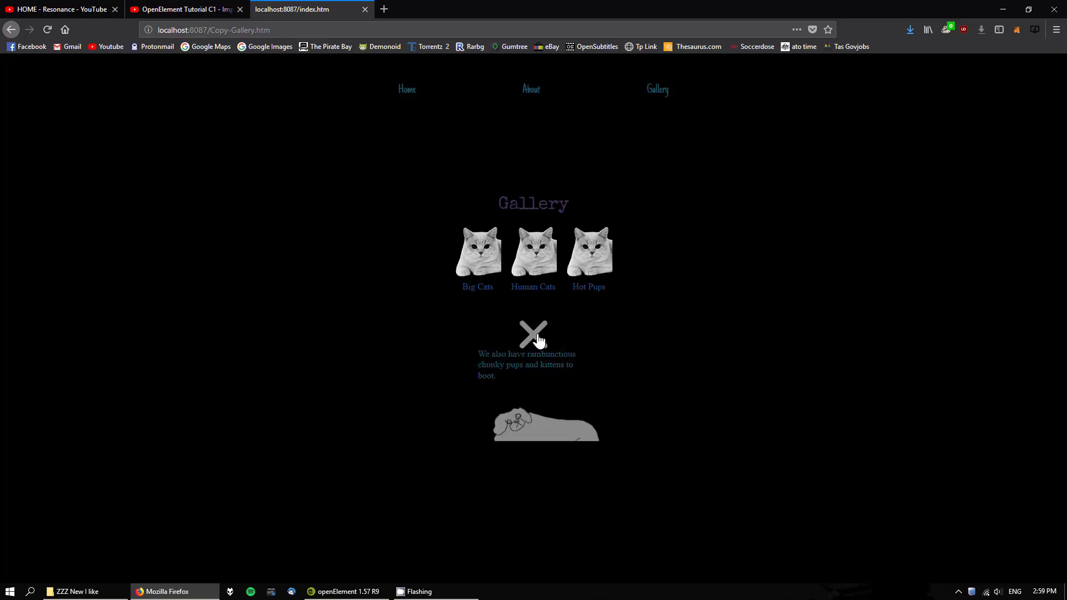
Switch to openElement and open the Gallery page of the Kittenandpup project for editing.
{"action": "left_click", "coordinate": [958, 591]}
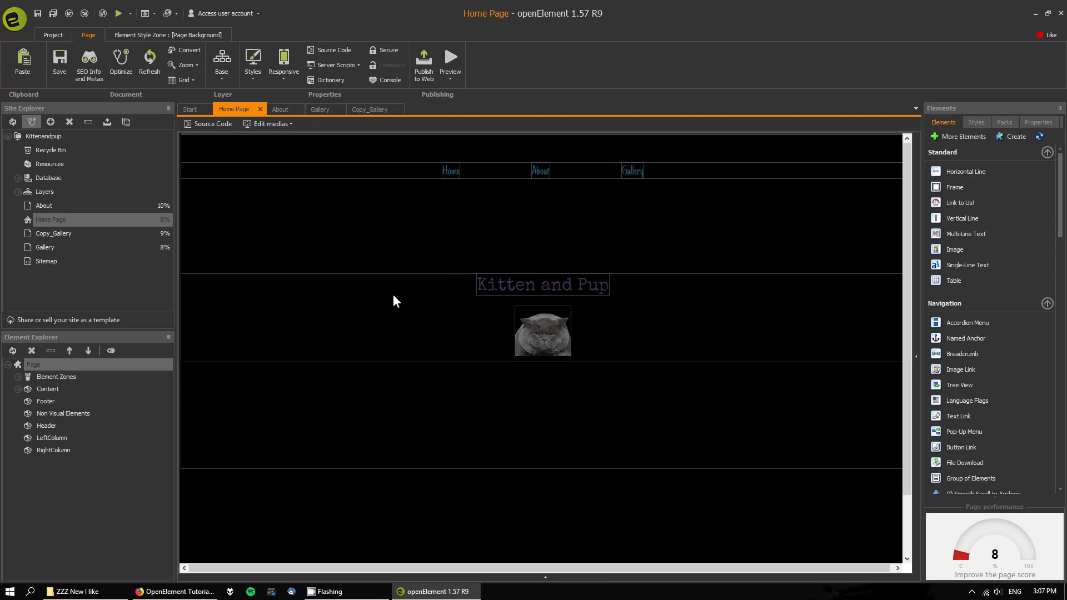
{"action": "left_click", "coordinate": [324, 112]}
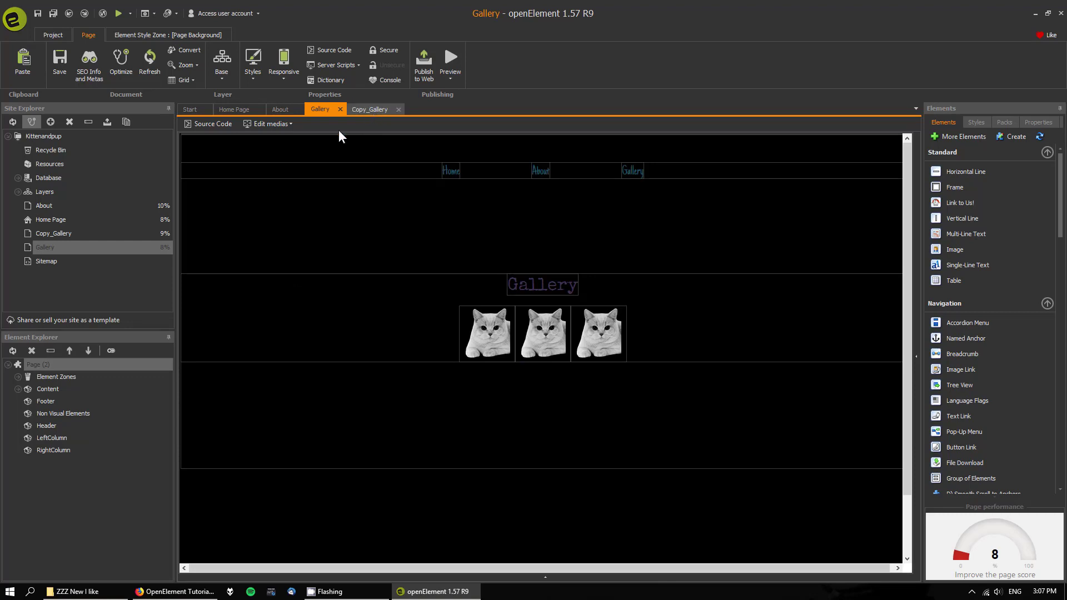
{"action": "right_click", "coordinate": [45, 249]}
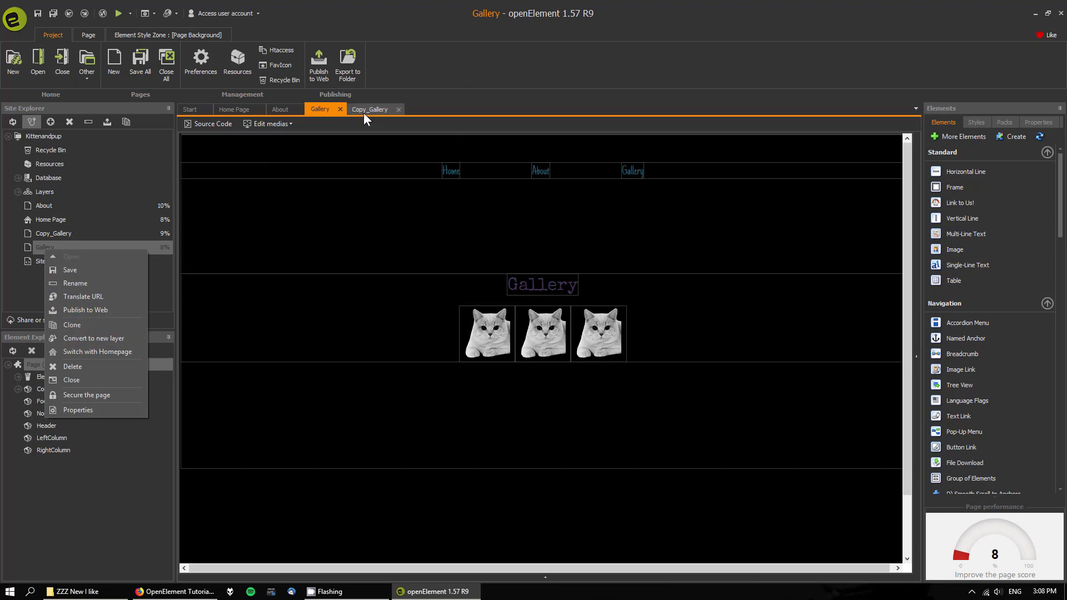
{"action": "left_click", "coordinate": [459, 102]}
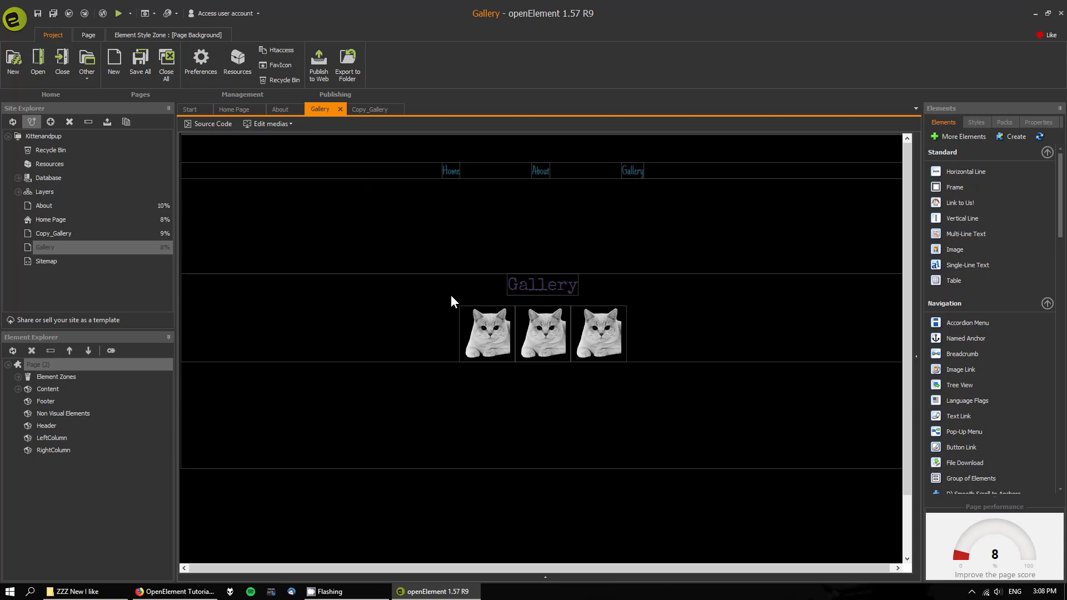
{"action": "left_click", "coordinate": [502, 316]}
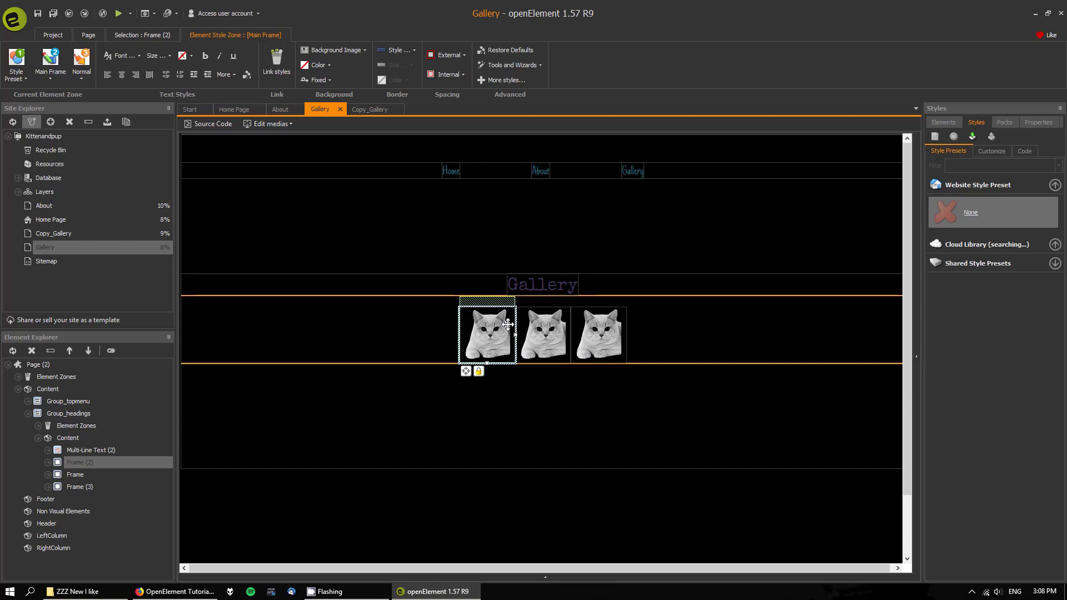
{"action": "left_click", "coordinate": [567, 327]}
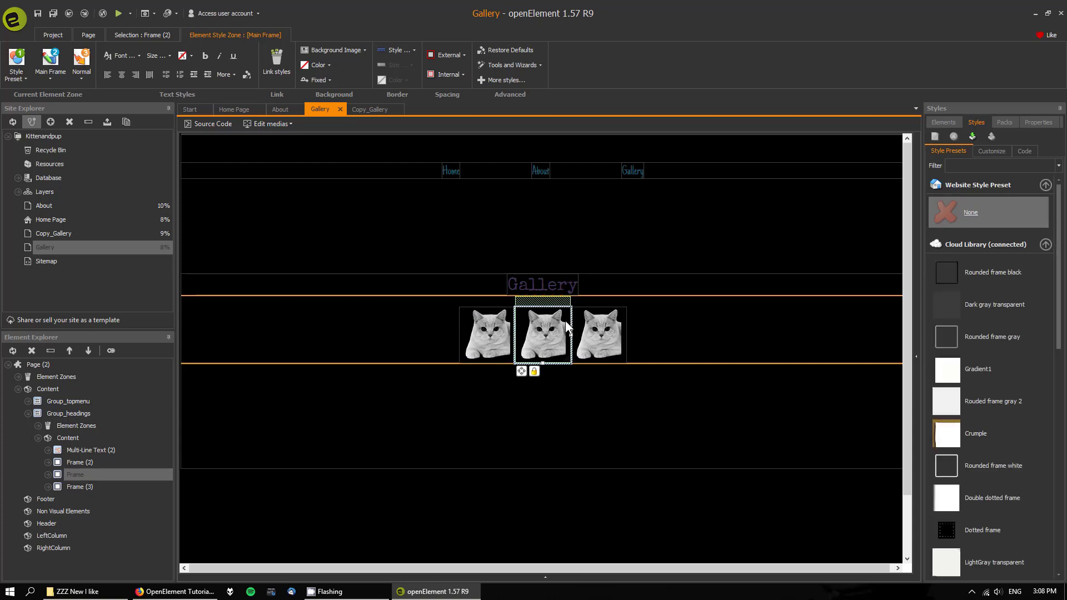
{"action": "left_click", "coordinate": [507, 326]}
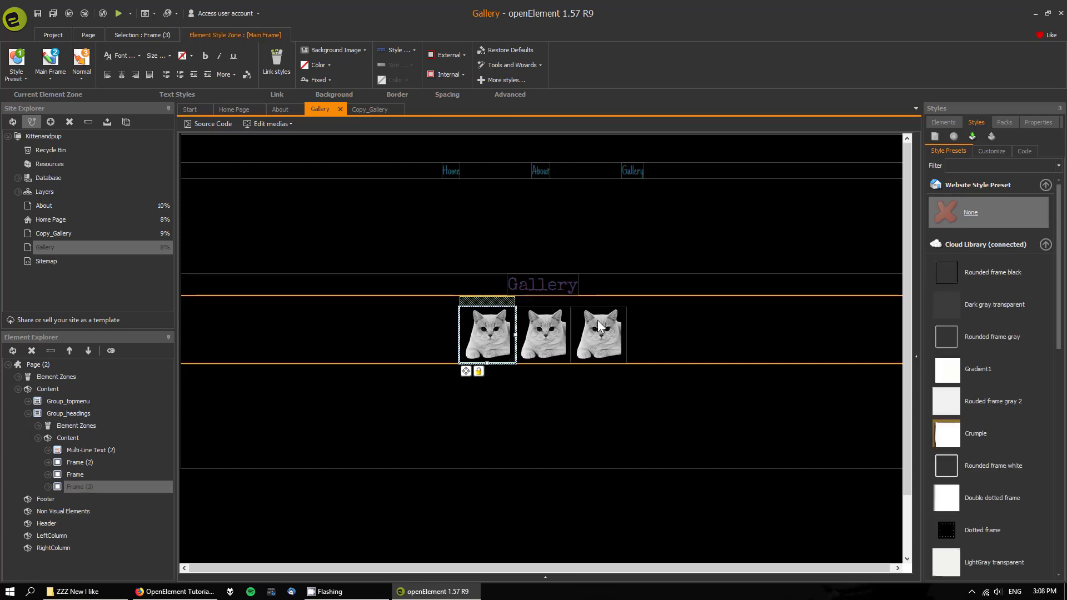
{"action": "left_click_drag", "start_coordinate": [598, 321], "coordinate": [598, 323]}
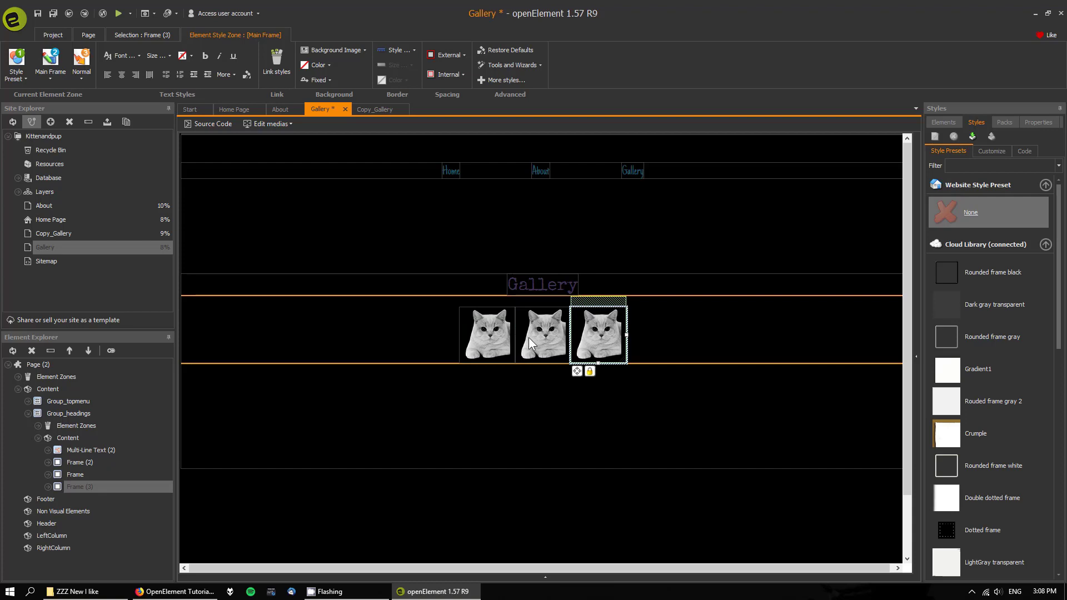
Add a Group of Elements beneath the Gallery heading, in the row of the three cat frames.
{"action": "left_click", "coordinate": [505, 316]}
{"action": "left_click", "coordinate": [944, 121]}
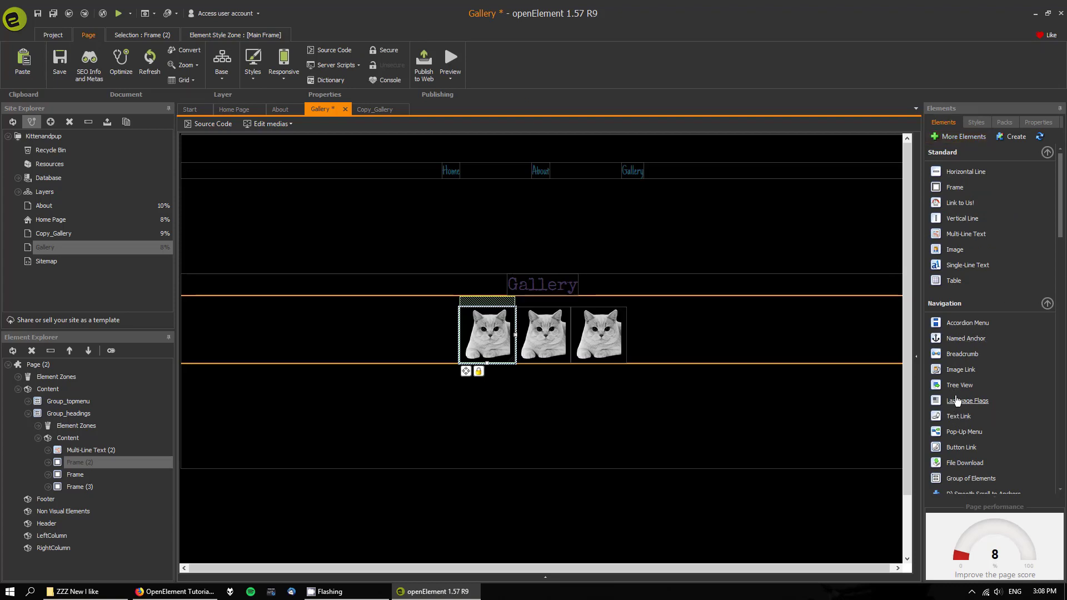
{"action": "scroll", "coordinate": [967, 409], "scroll_direction": "down", "scroll_amount": 2}
{"action": "mouse_move", "coordinate": [969, 345]}
{"action": "left_mouse_down"}
{"action": "mouse_move", "coordinate": [444, 346]}
{"action": "mouse_move", "coordinate": [438, 328]}
{"action": "left_mouse_up"}
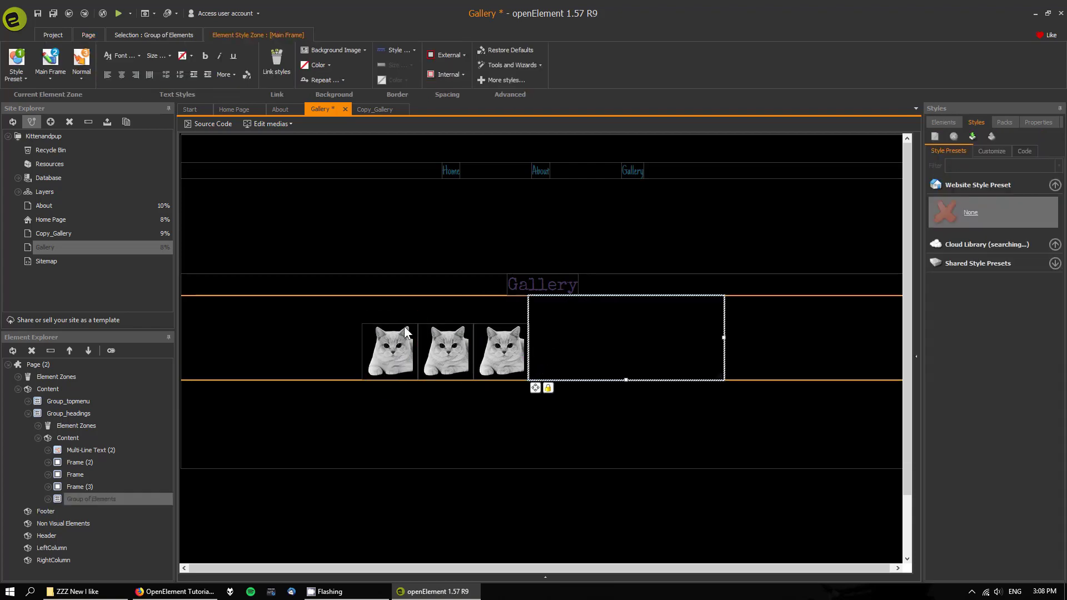
Move the first cat frame into the new empty group.
{"action": "left_click", "coordinate": [367, 333]}
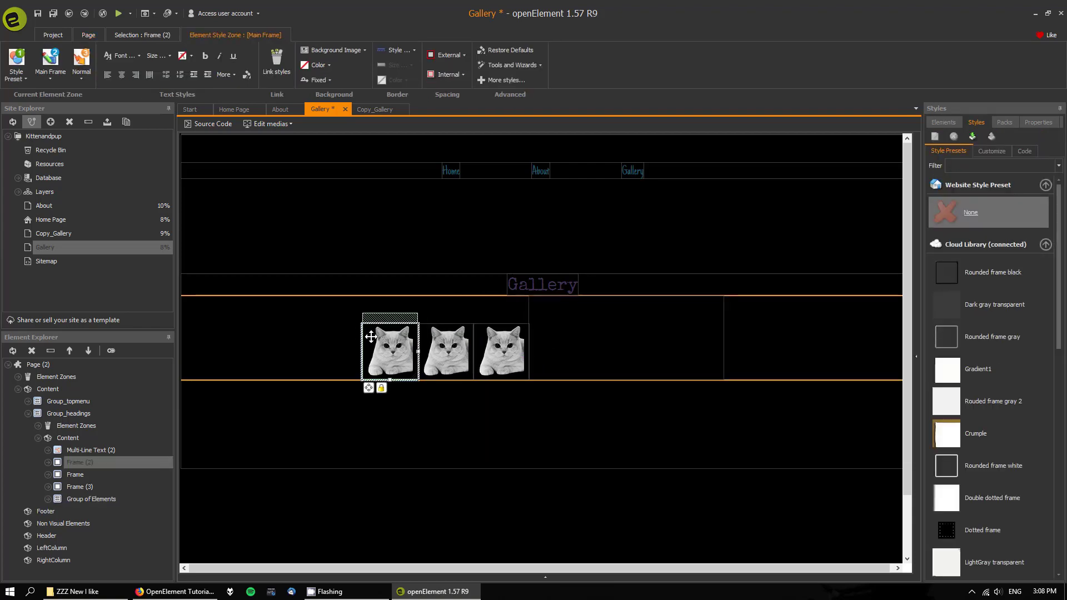
{"action": "left_click_drag", "start_coordinate": [371, 337], "coordinate": [532, 332]}
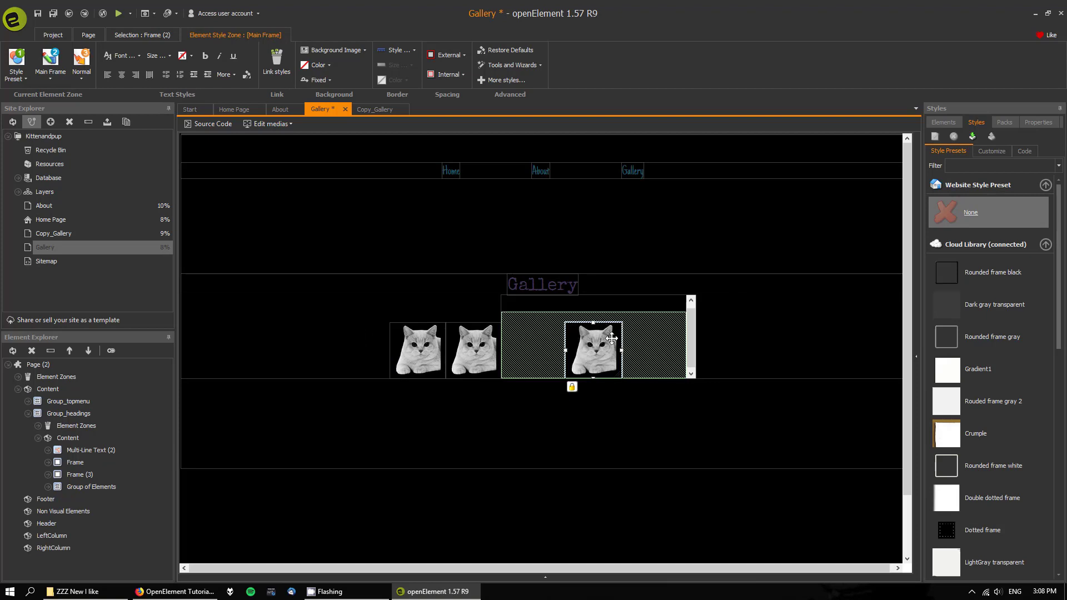
{"action": "left_click", "coordinate": [635, 306]}
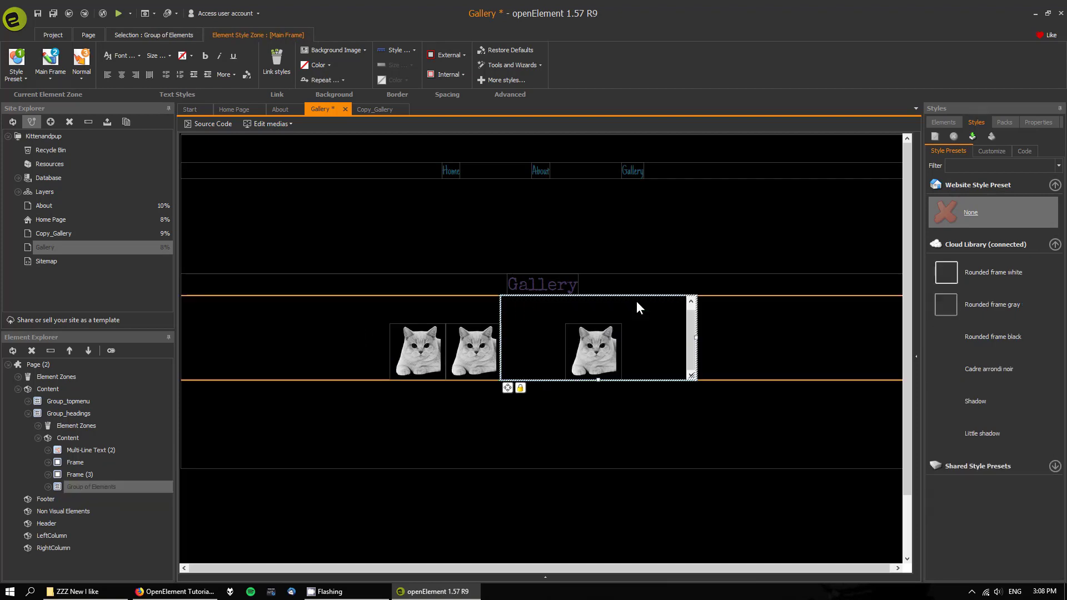
Delete the two cat frames that remain outside the group, keeping only the frame inside it.
{"action": "left_click", "coordinate": [482, 339]}
{"action": "right_click", "coordinate": [482, 336]}
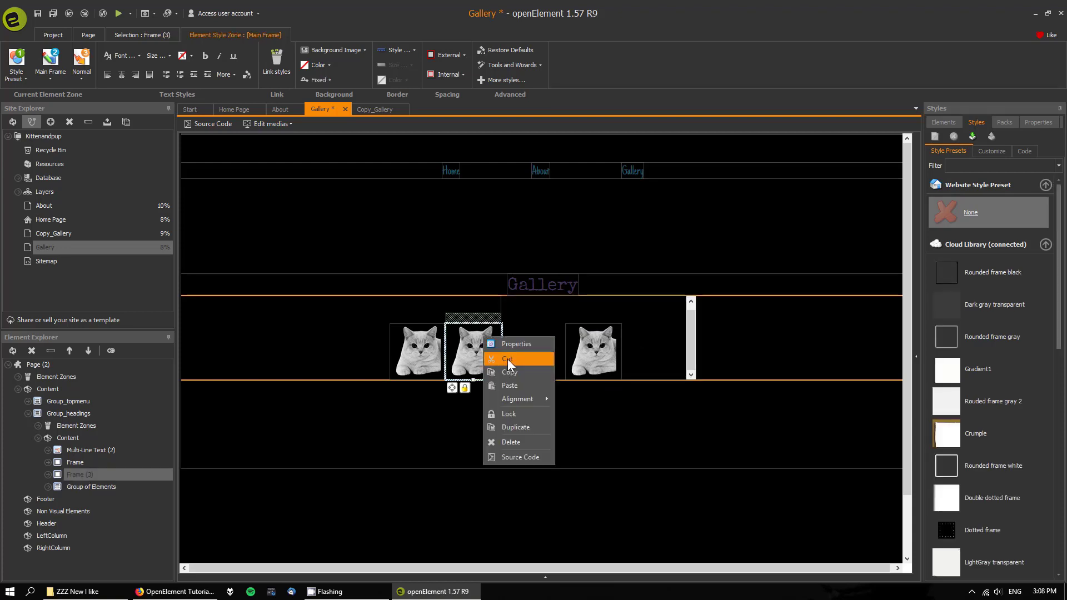
{"action": "left_click", "coordinate": [511, 442]}
{"action": "right_click", "coordinate": [442, 328]}
{"action": "left_click", "coordinate": [461, 349]}
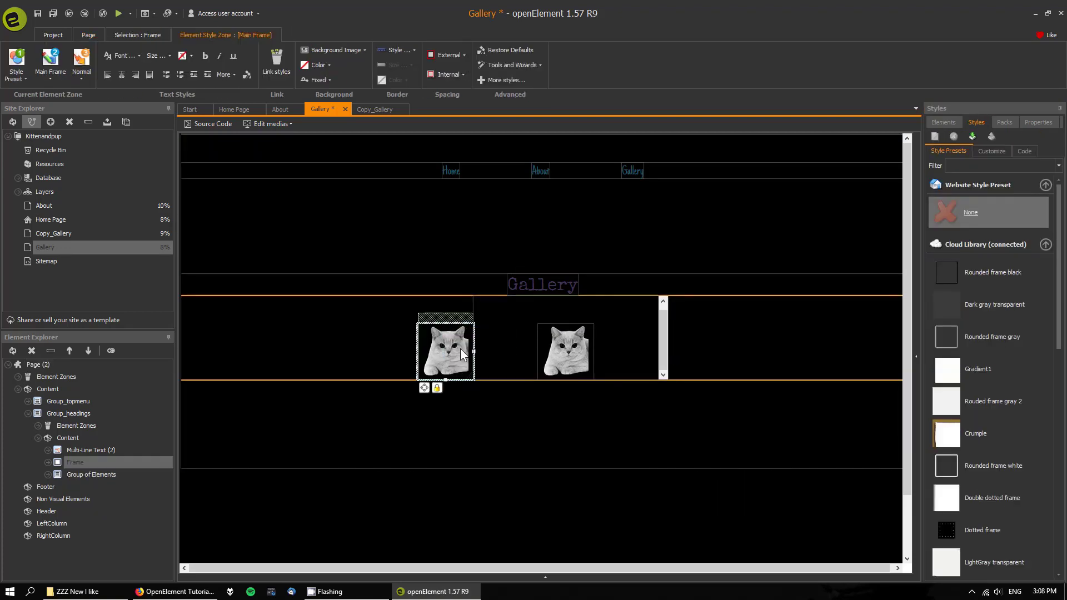
{"action": "left_click", "coordinate": [564, 330]}
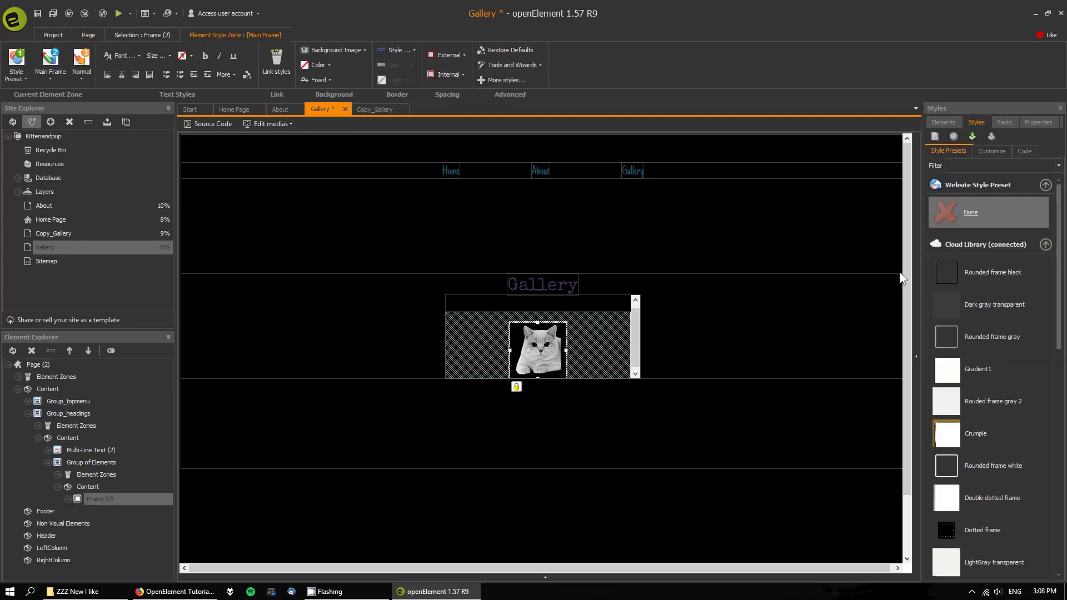
Add a Single-Line Text element inside the group, beside the cat frame.
{"action": "left_click", "coordinate": [943, 121]}
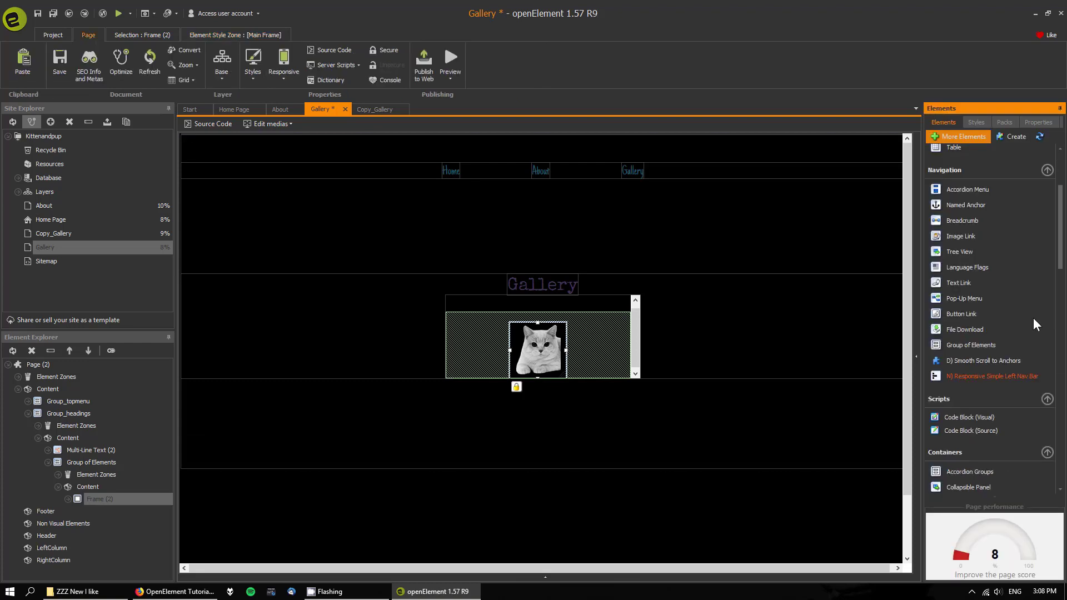
{"action": "scroll", "coordinate": [1057, 249], "scroll_direction": "up", "scroll_amount": 2}
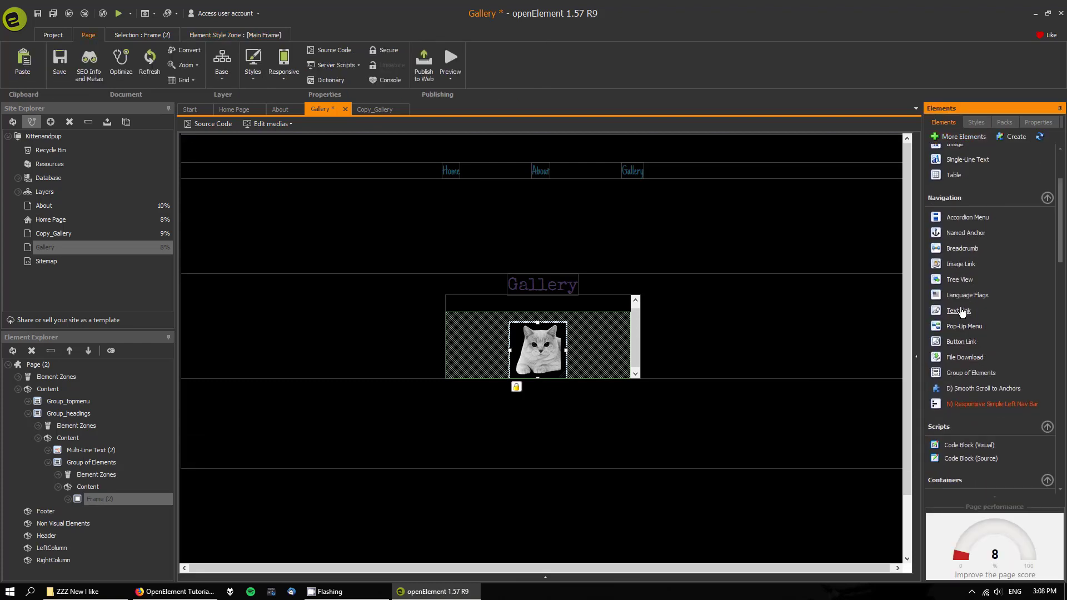
{"action": "scroll", "coordinate": [983, 214], "scroll_direction": "up", "scroll_amount": 4}
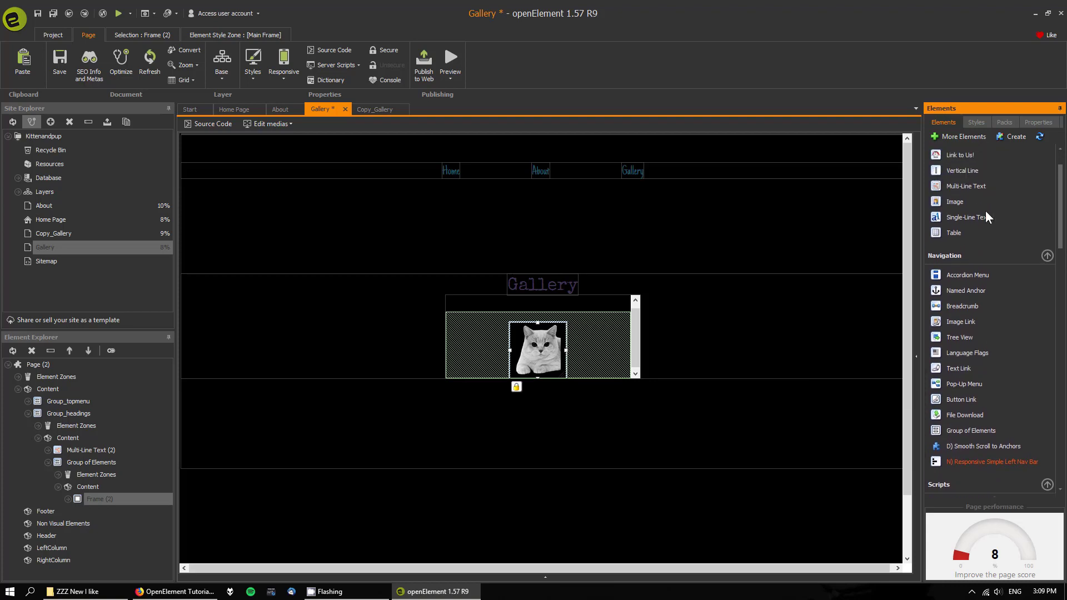
{"action": "left_click_drag", "start_coordinate": [960, 224], "coordinate": [581, 362]}
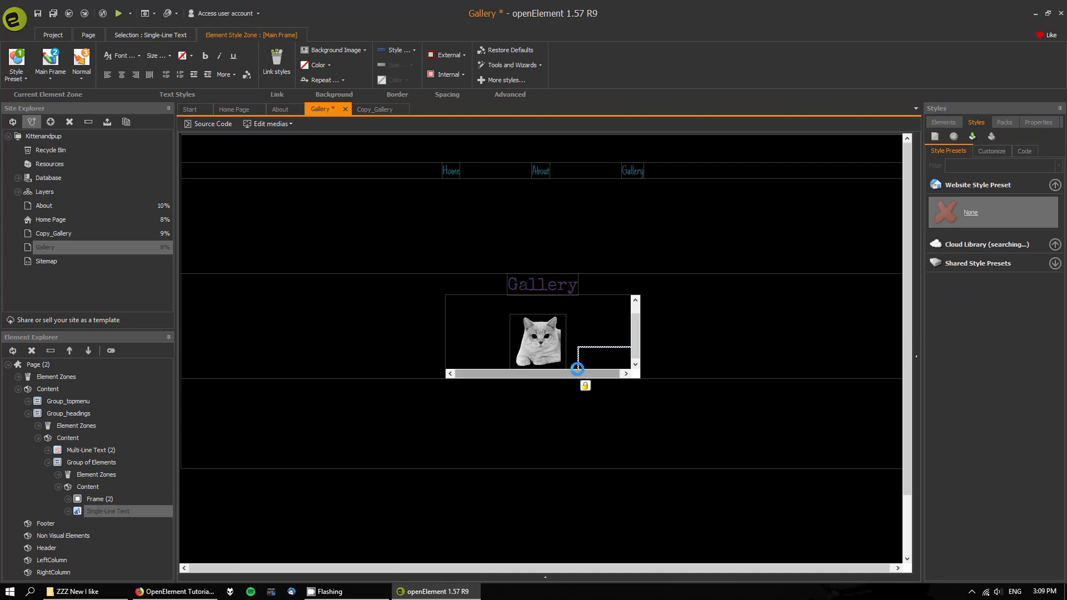
Set the positioning of the elements within the group to relative.
{"action": "left_click", "coordinate": [593, 327]}
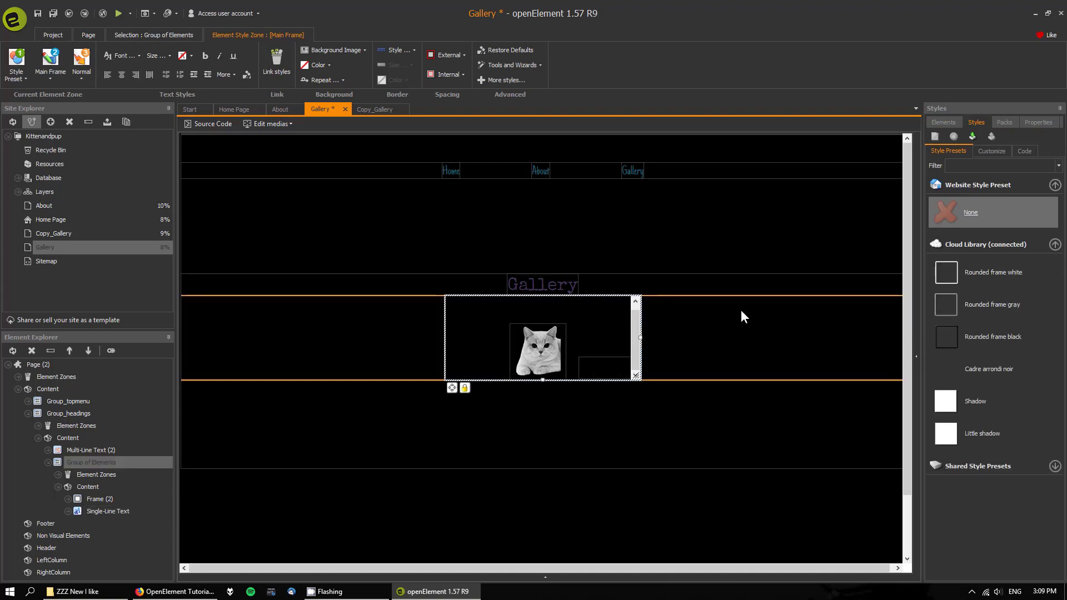
{"action": "left_click", "coordinate": [1034, 122]}
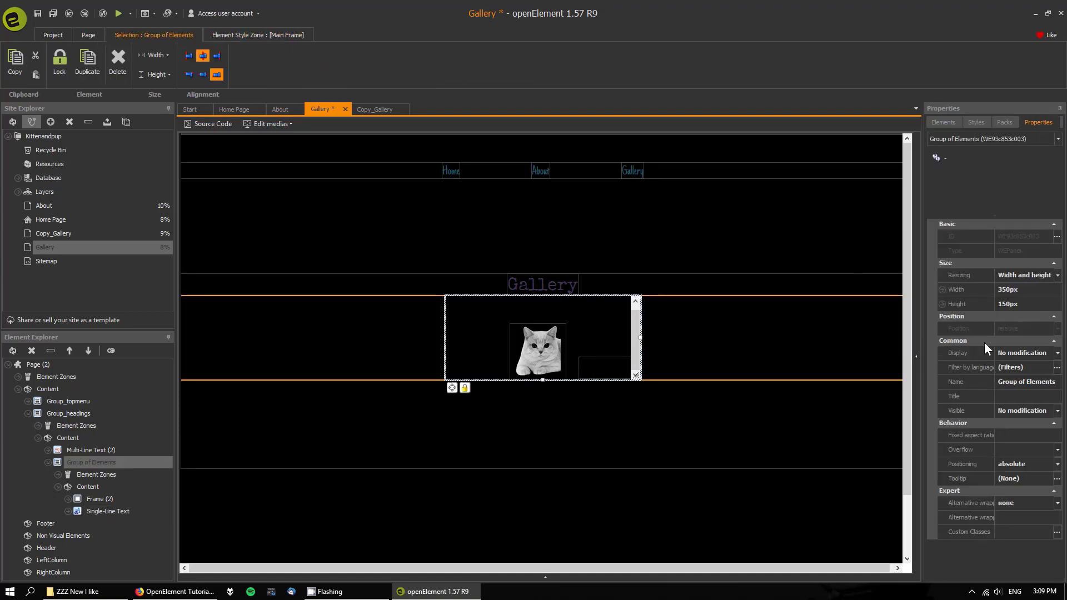
{"action": "left_click", "coordinate": [1057, 464]}
{"action": "left_click", "coordinate": [1013, 476]}
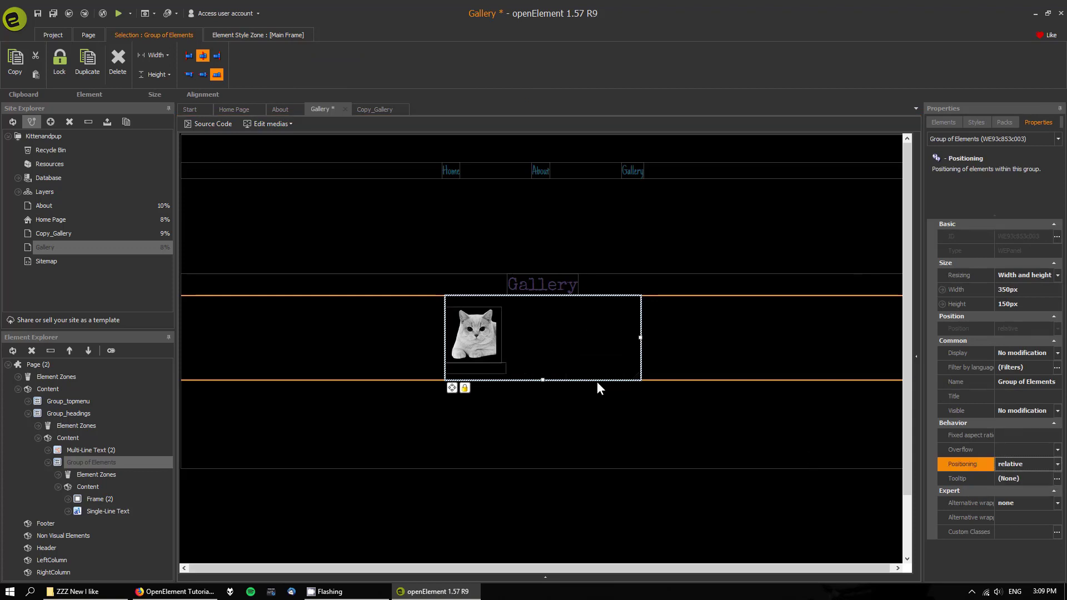
Centre both the cat frame and the single-line text horizontally within the group.
{"action": "left_click", "coordinate": [494, 336]}
{"action": "right_click", "coordinate": [484, 325]}
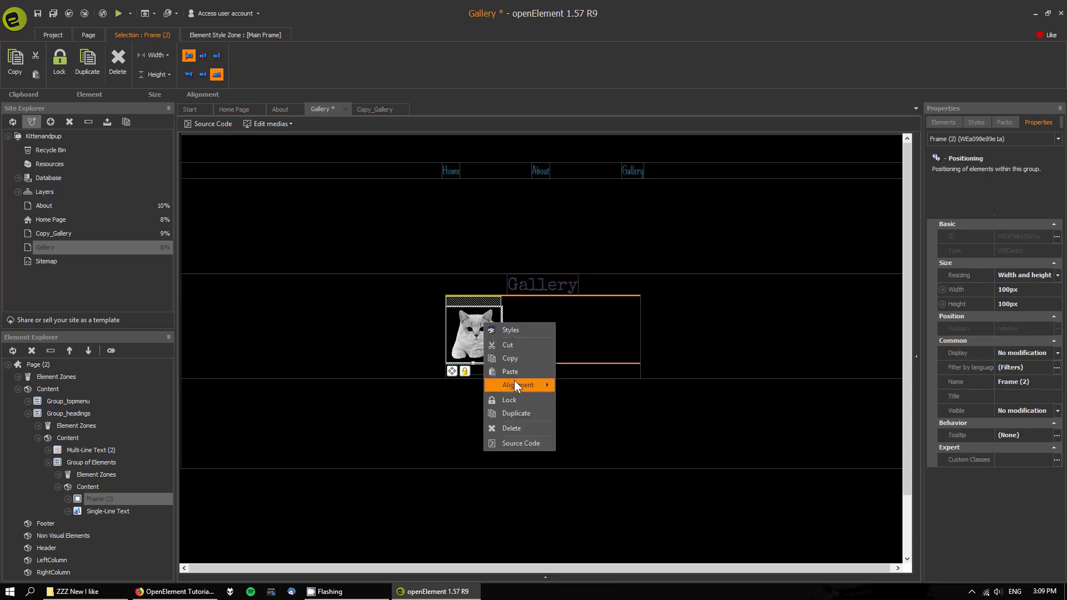
{"action": "mouse_move", "coordinate": [515, 380]}
{"action": "left_click", "coordinate": [581, 394]}
{"action": "right_click", "coordinate": [490, 365]}
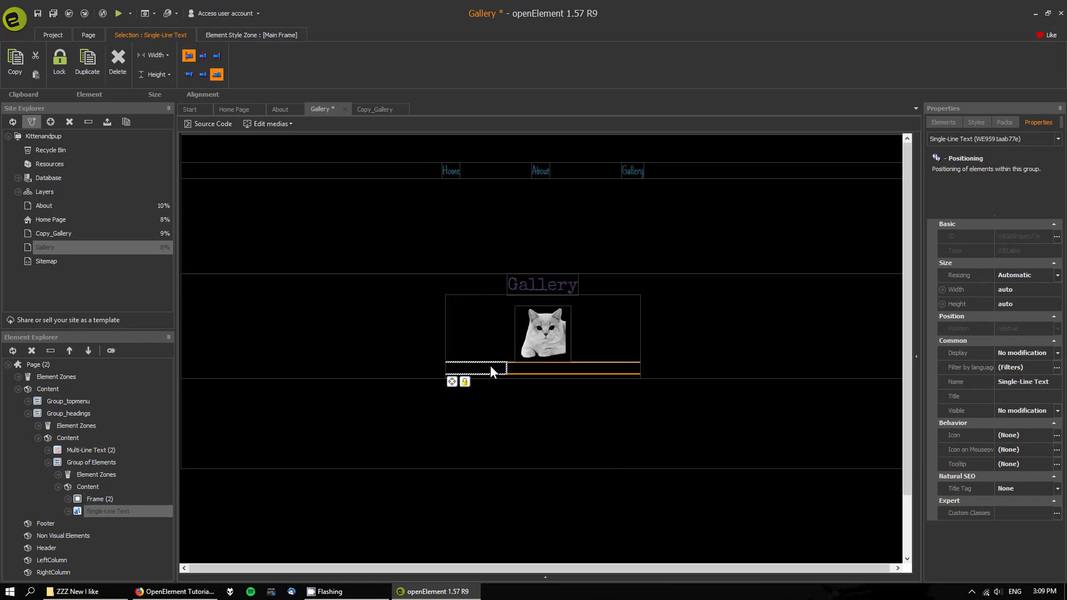
{"action": "mouse_move", "coordinate": [522, 429]}
{"action": "left_click", "coordinate": [583, 455]}
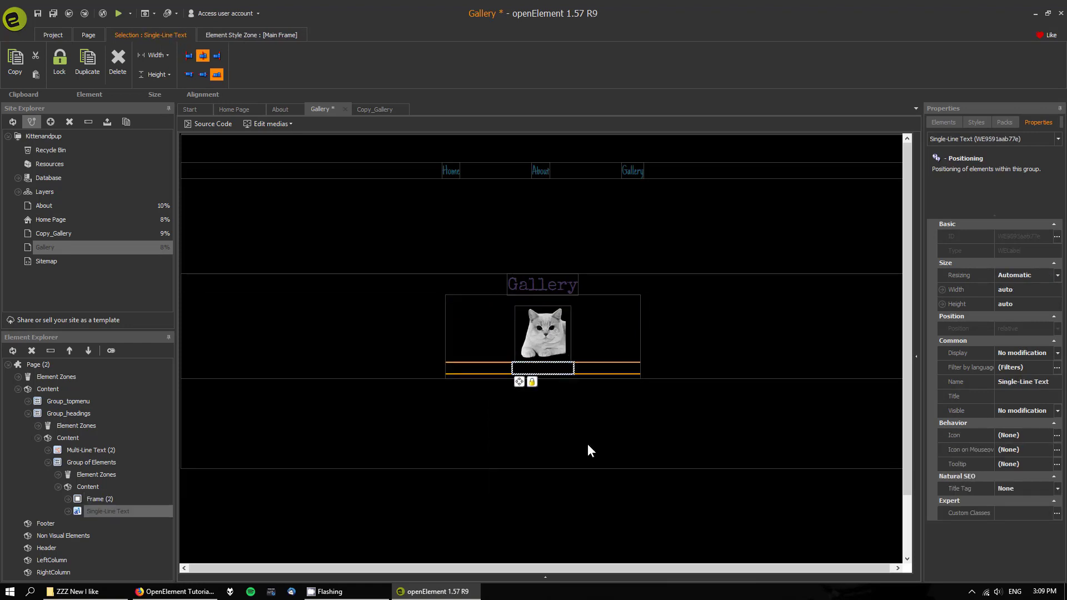
Replace the placeholder in the single-line text below the cat with "Big Cats" and colour the words purple.
{"action": "double_click", "coordinate": [542, 369]}
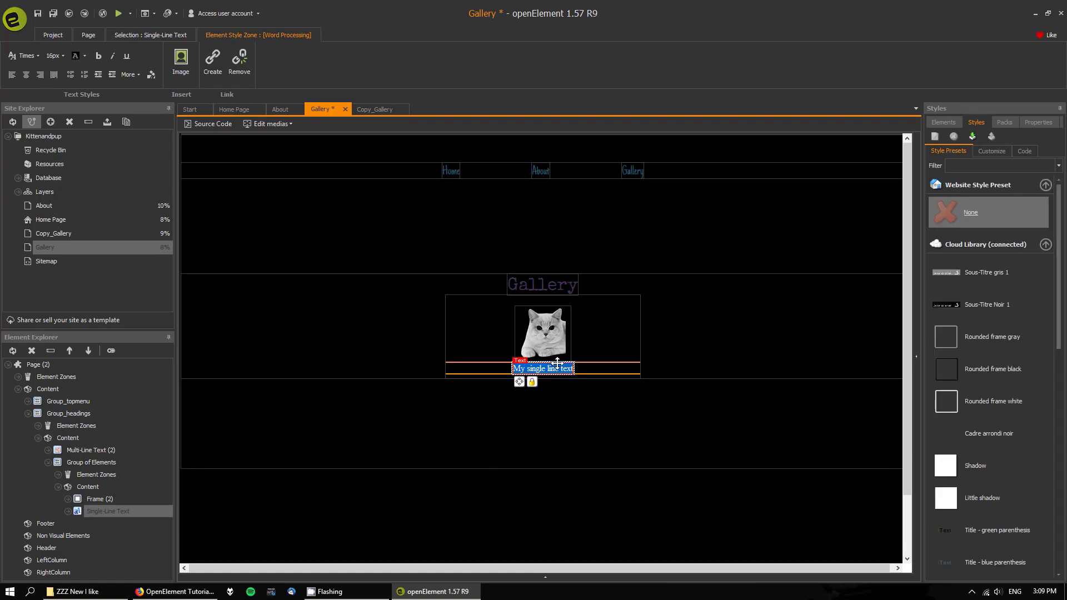
{"action": "key", "text": "Delete"}
{"action": "type", "text": "Kitten"}
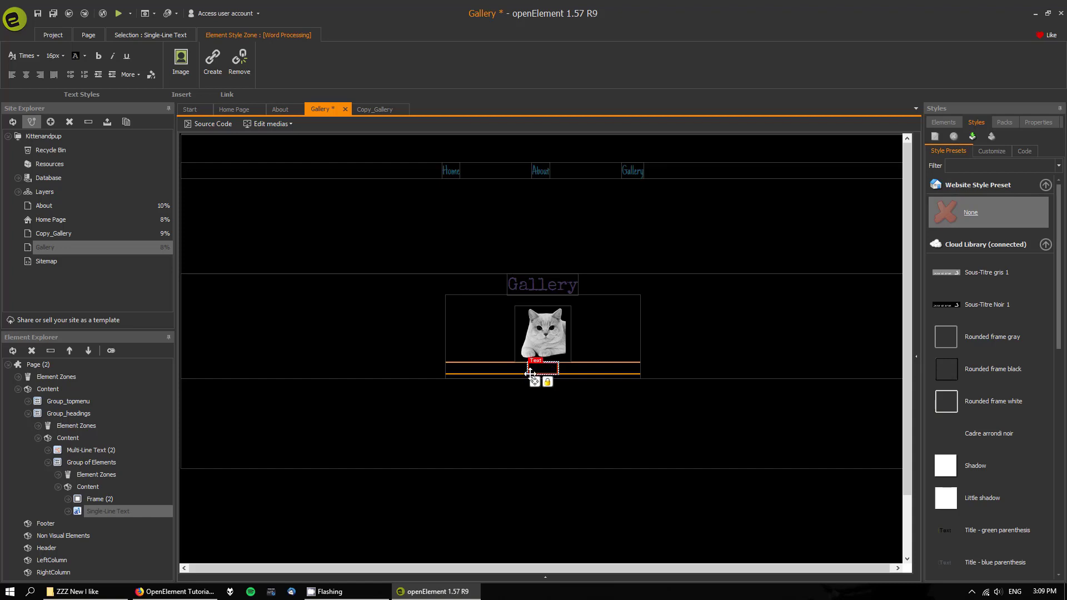
{"action": "left_click_drag", "start_coordinate": [528, 374], "coordinate": [564, 376]}
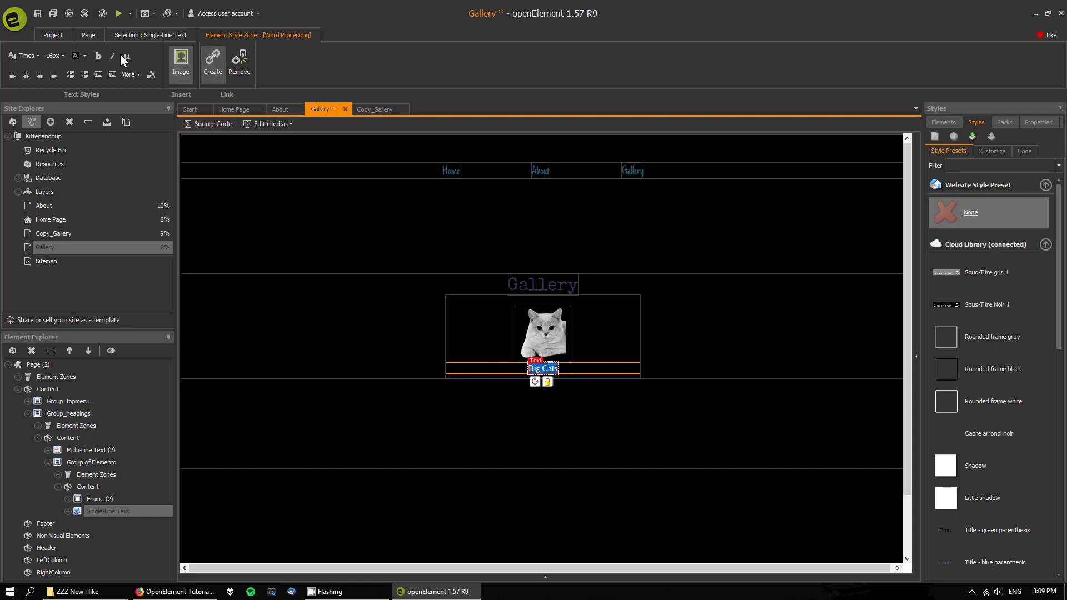
{"action": "left_click", "coordinate": [84, 55]}
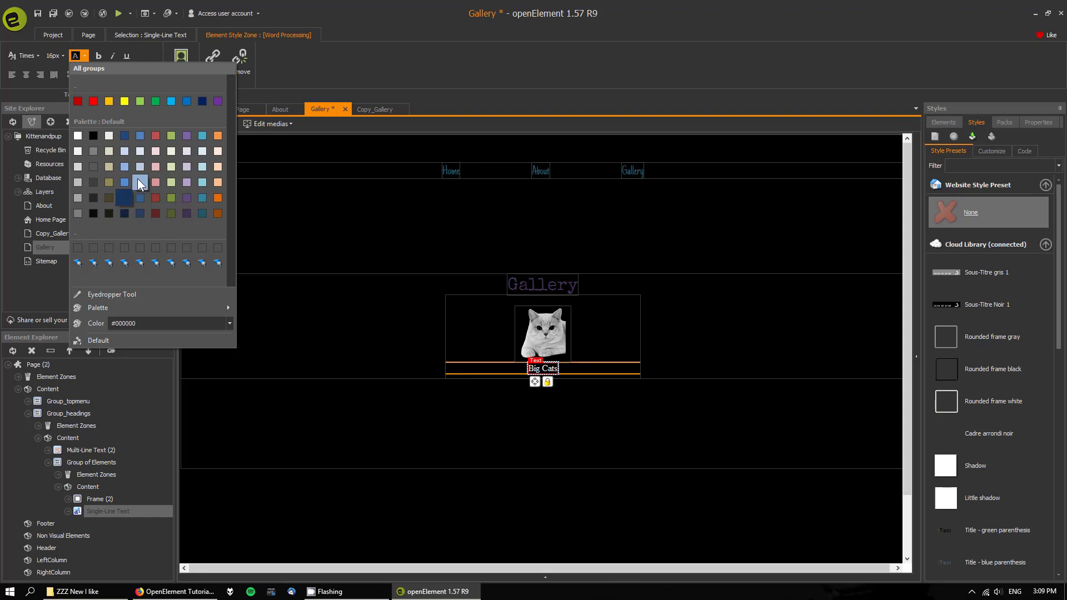
{"action": "left_click", "coordinate": [189, 199]}
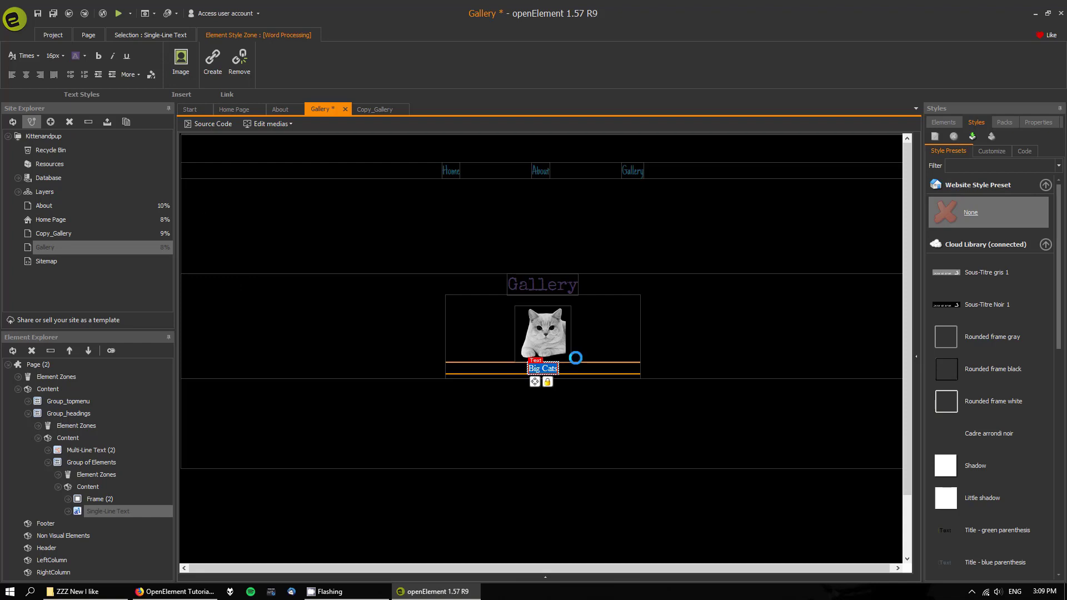
{"action": "left_click", "coordinate": [599, 348]}
Set the main frame text colour of the Big Cats caption to dark blue.
{"action": "left_click", "coordinate": [547, 368]}
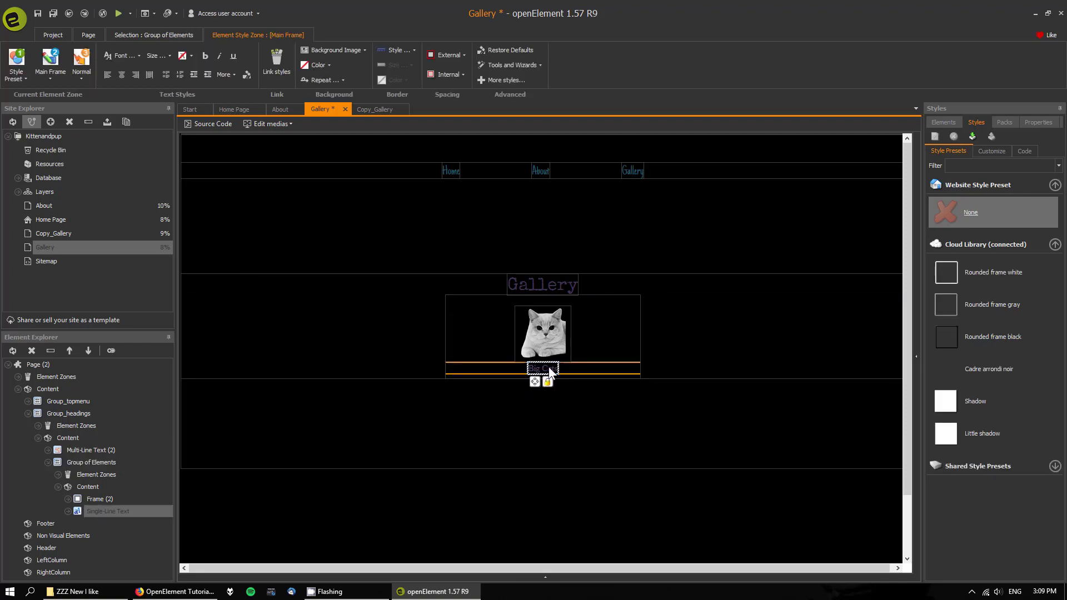
{"action": "left_click", "coordinate": [190, 56]}
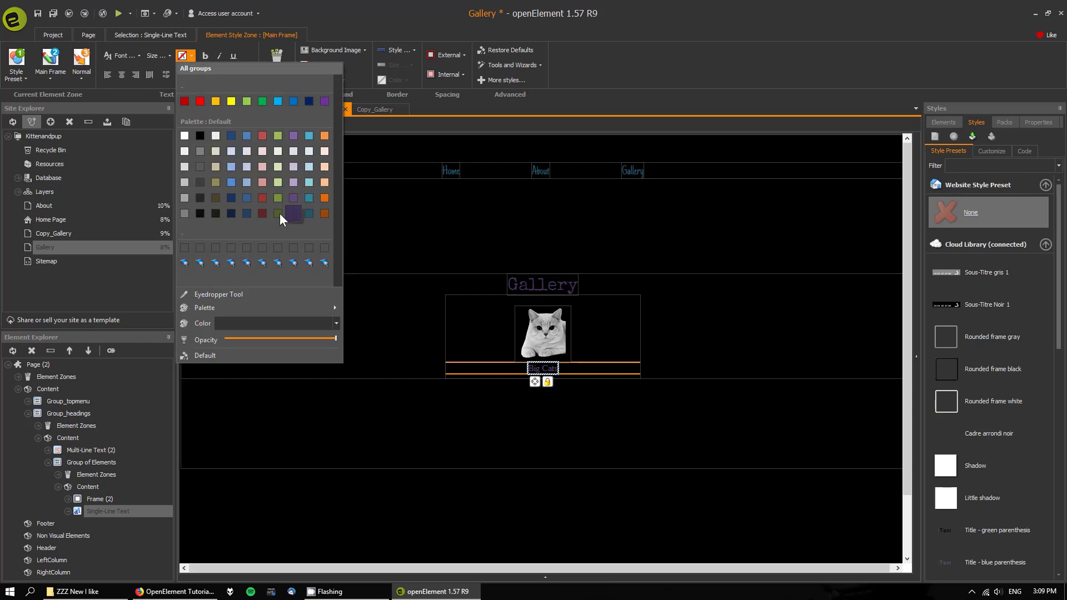
{"action": "left_click", "coordinate": [251, 212]}
Move the Big Cats caption to the group's left edge and centre it horizontally again.
{"action": "left_click_drag", "start_coordinate": [555, 367], "coordinate": [451, 372]}
{"action": "right_click", "coordinate": [463, 367]}
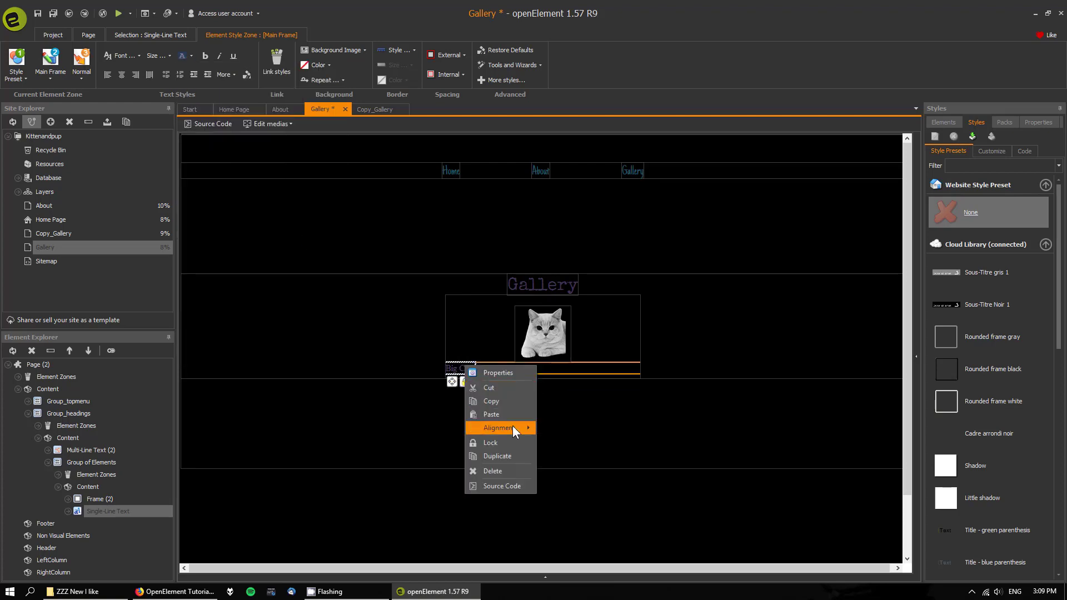
{"action": "mouse_move", "coordinate": [509, 428]}
{"action": "left_click", "coordinate": [560, 443]}
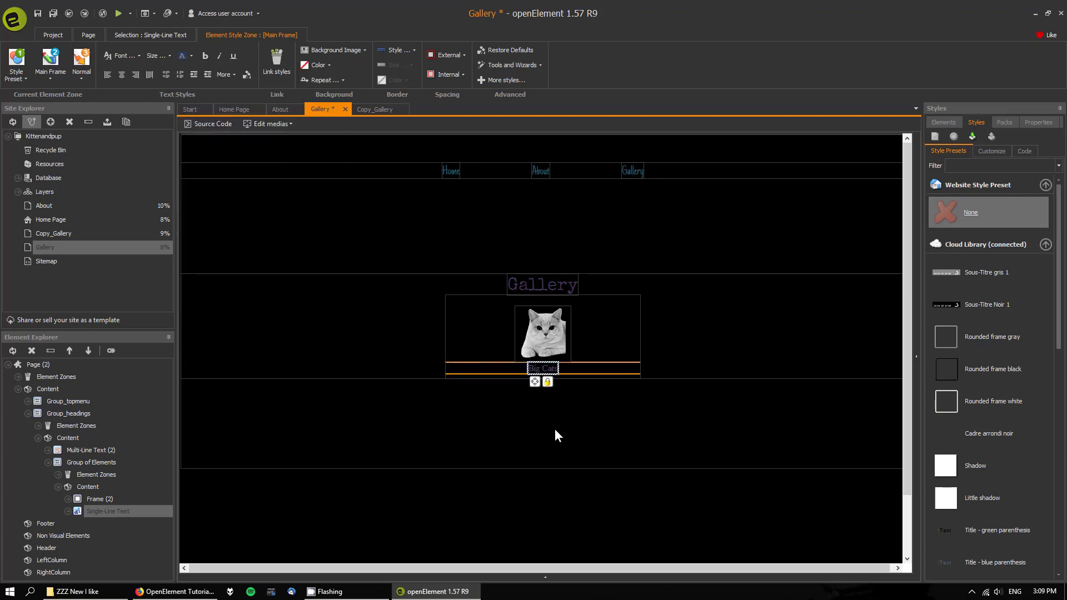
{"action": "double_click", "coordinate": [550, 368]}
Set both the height and width of the group around the cat frame and caption to auto.
{"action": "left_click", "coordinate": [613, 334]}
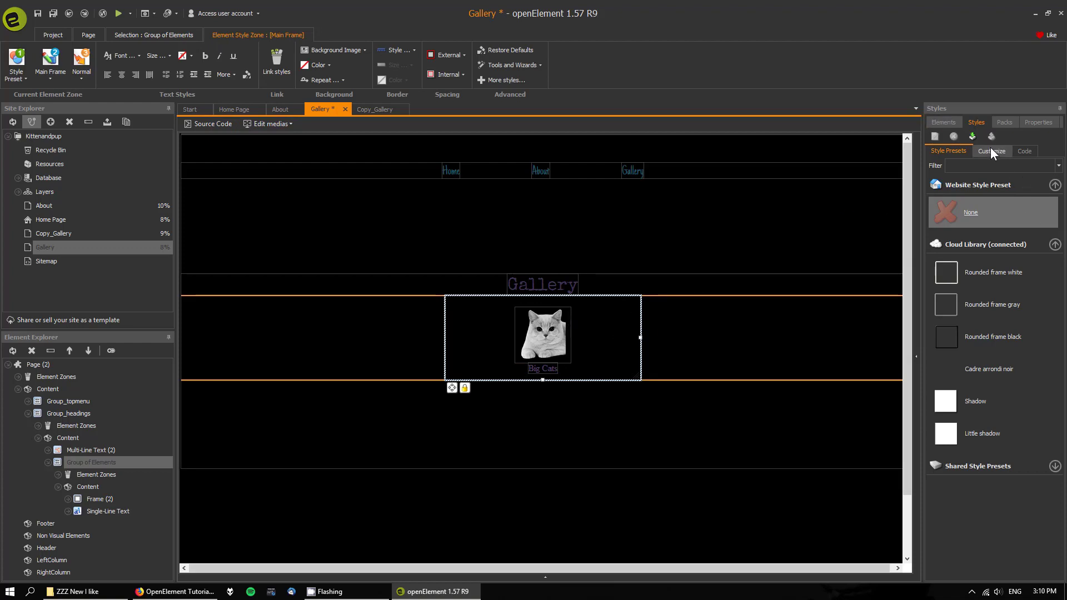
{"action": "left_click", "coordinate": [991, 150]}
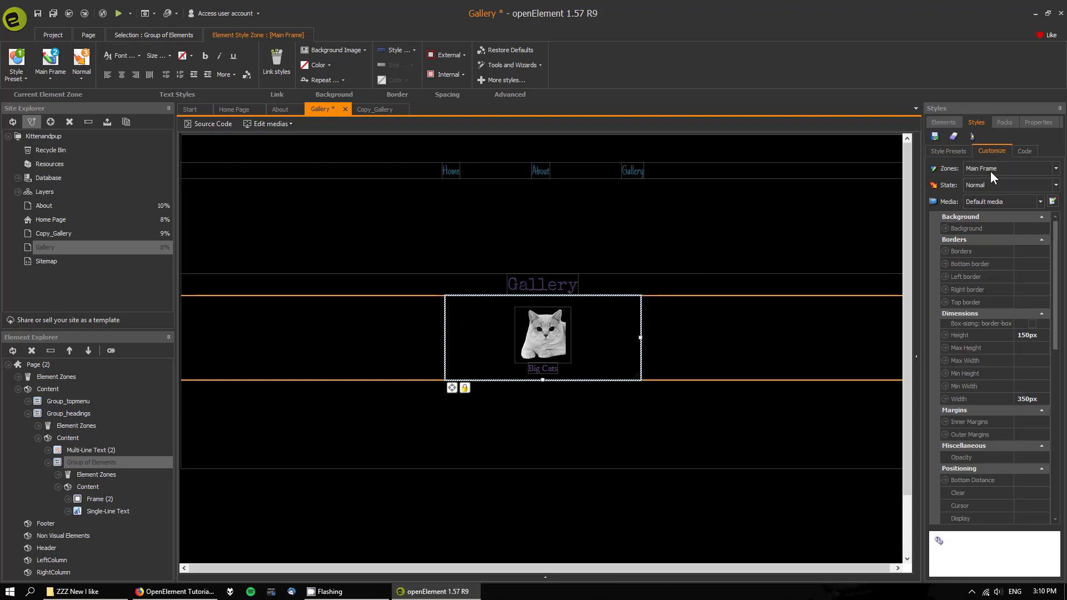
{"action": "left_click", "coordinate": [1042, 334]}
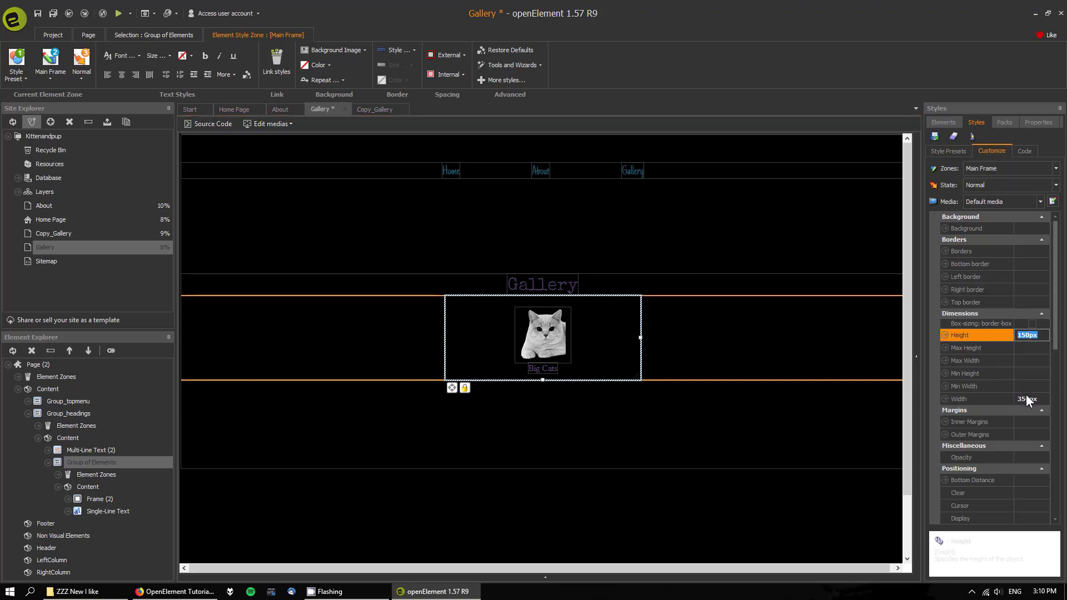
{"action": "type", "text": "auto"}
{"action": "key", "text": "Return"}
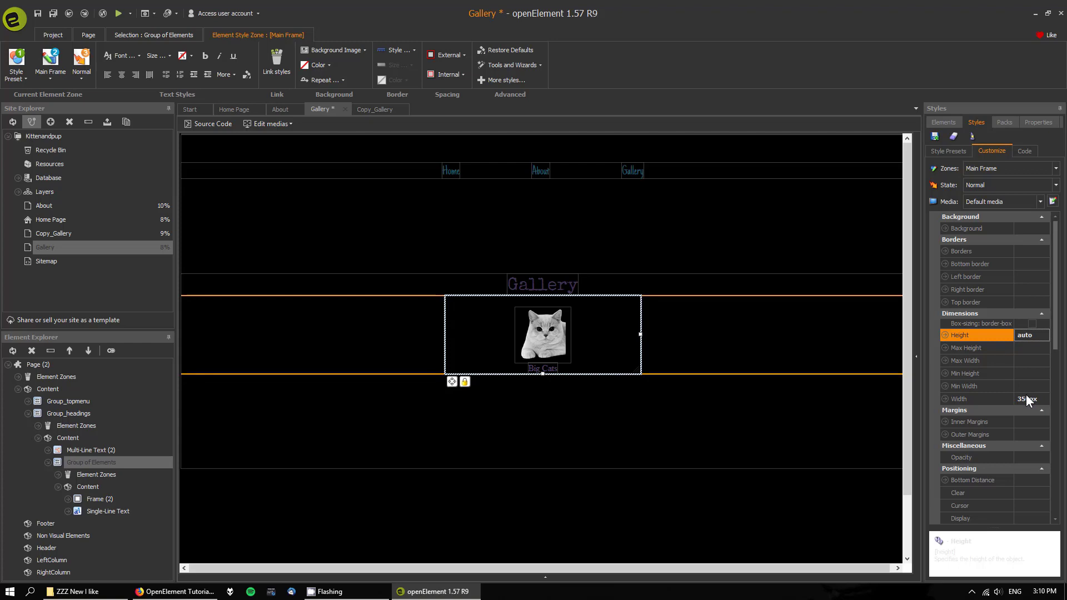
{"action": "left_click", "coordinate": [1028, 399]}
{"action": "type", "text": "au"}
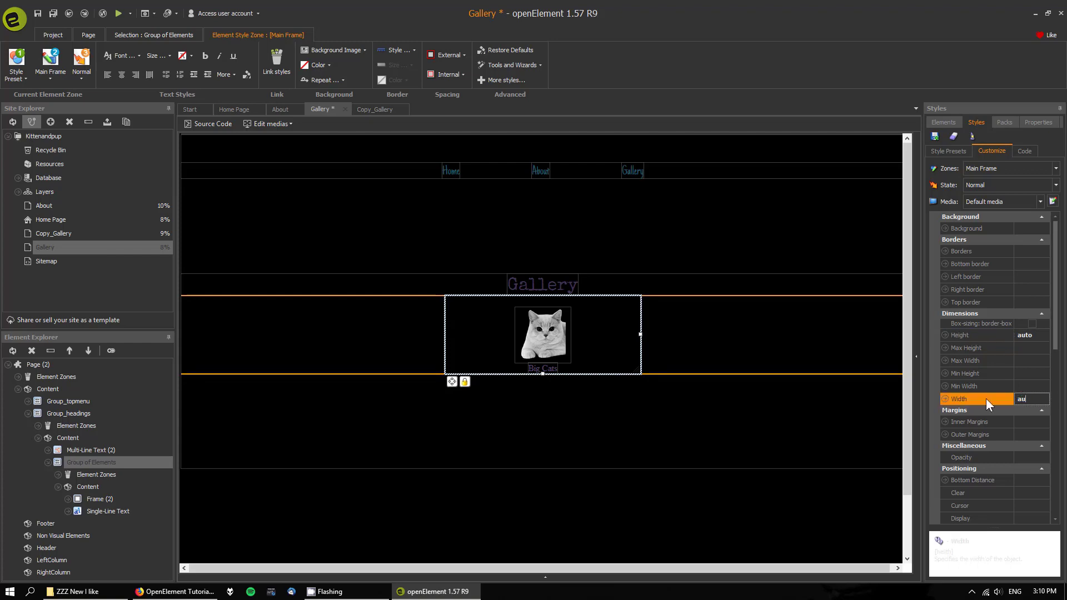
{"action": "type", "text": "to"}
{"action": "key", "text": "Return"}
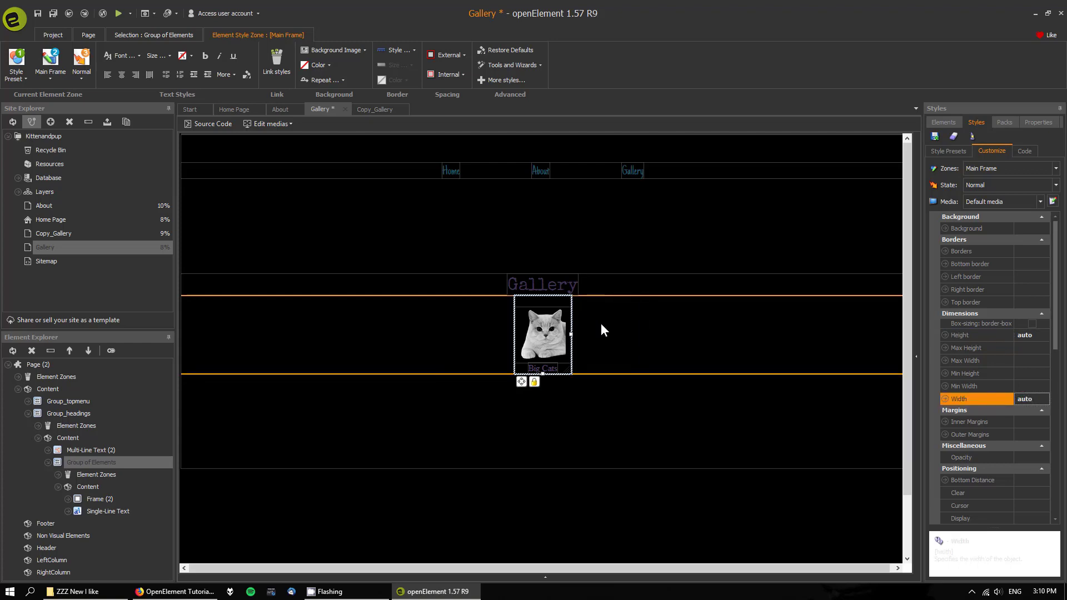
Save all project files and preview the Gallery page in the browser.
{"action": "left_click", "coordinate": [566, 326]}
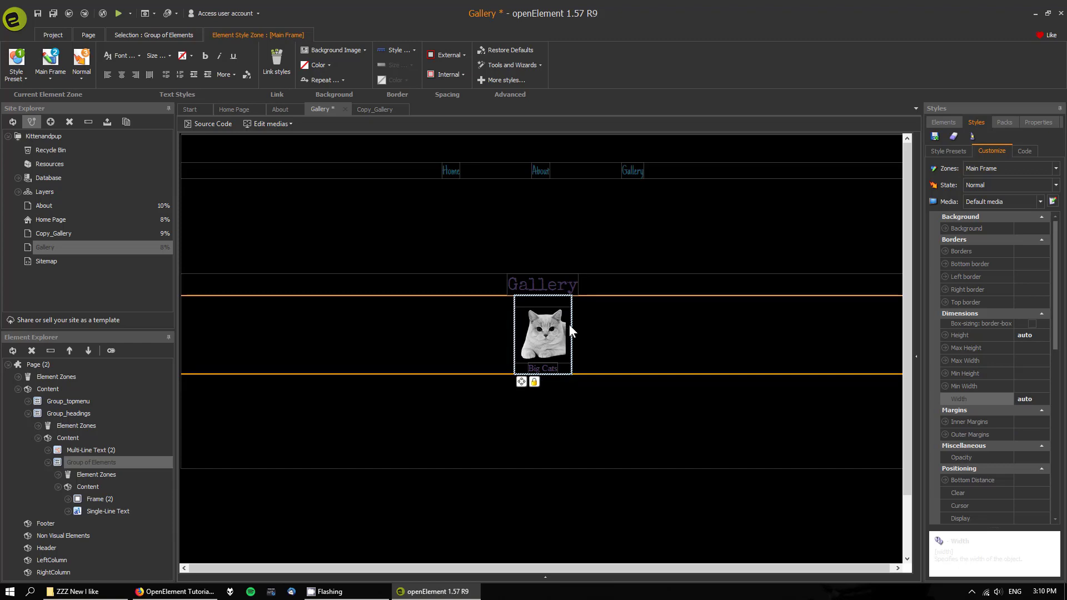
{"action": "left_click", "coordinate": [634, 348]}
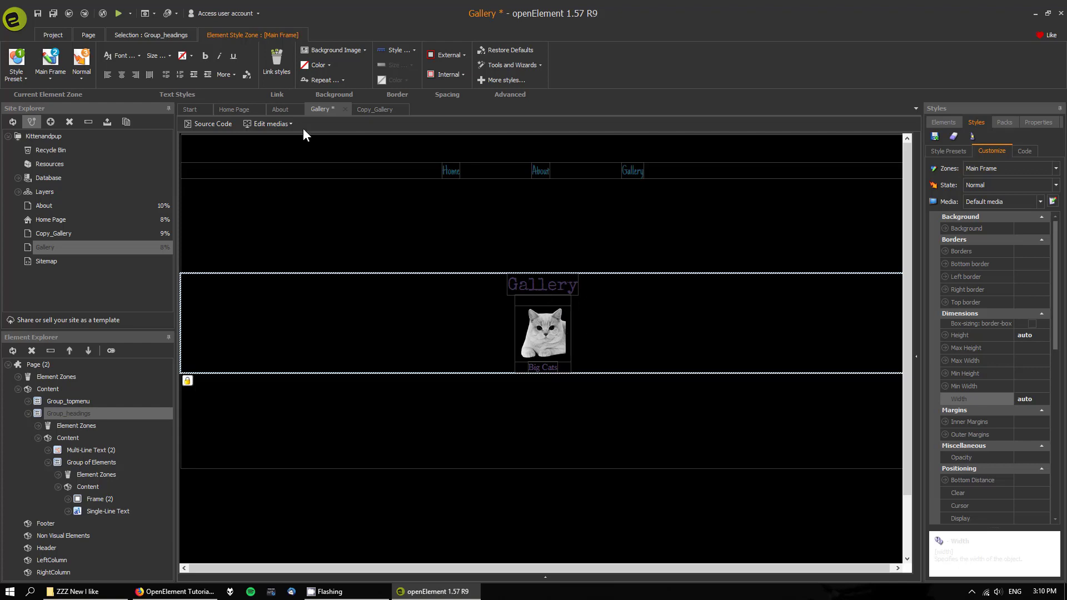
{"action": "left_click", "coordinate": [53, 14]}
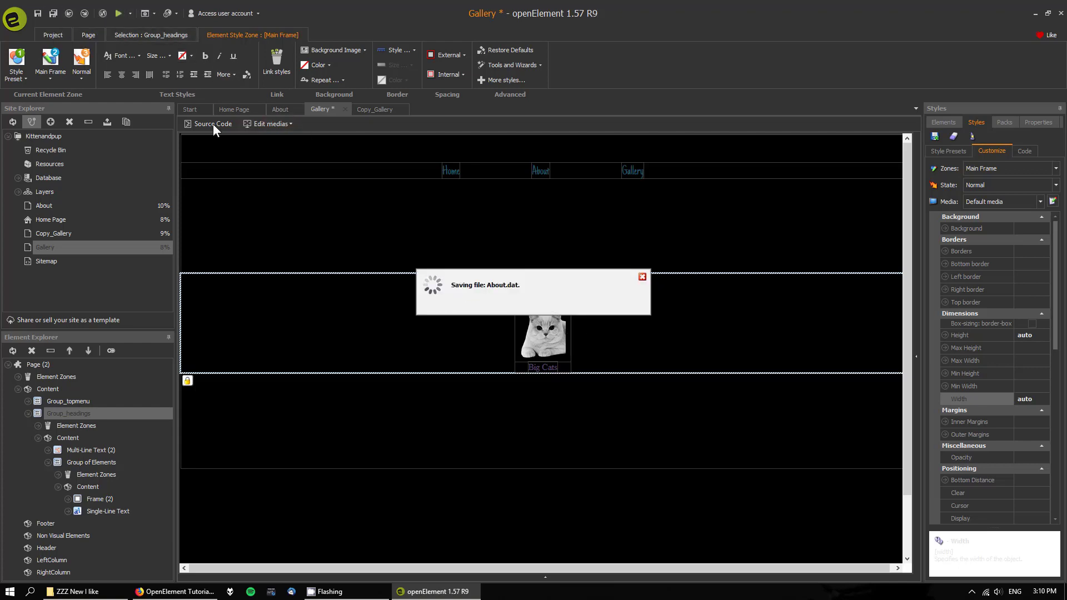
{"action": "left_click", "coordinate": [117, 11]}
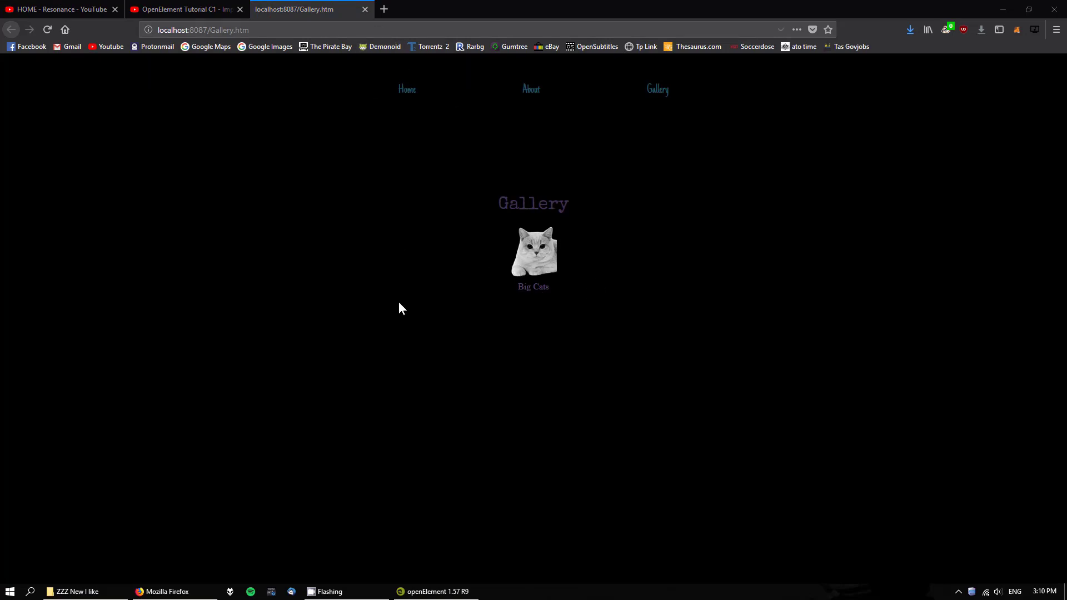
Switch back to openElement and set the cat group's cursor to Hand for the Mouseover state.
{"action": "left_click", "coordinate": [446, 594]}
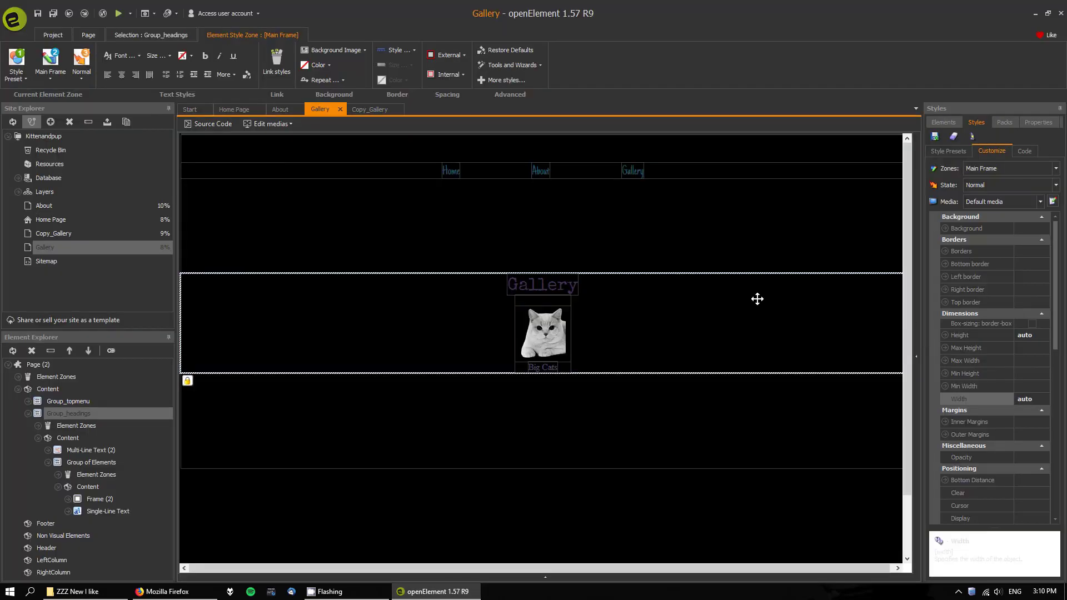
{"action": "left_click", "coordinate": [556, 299]}
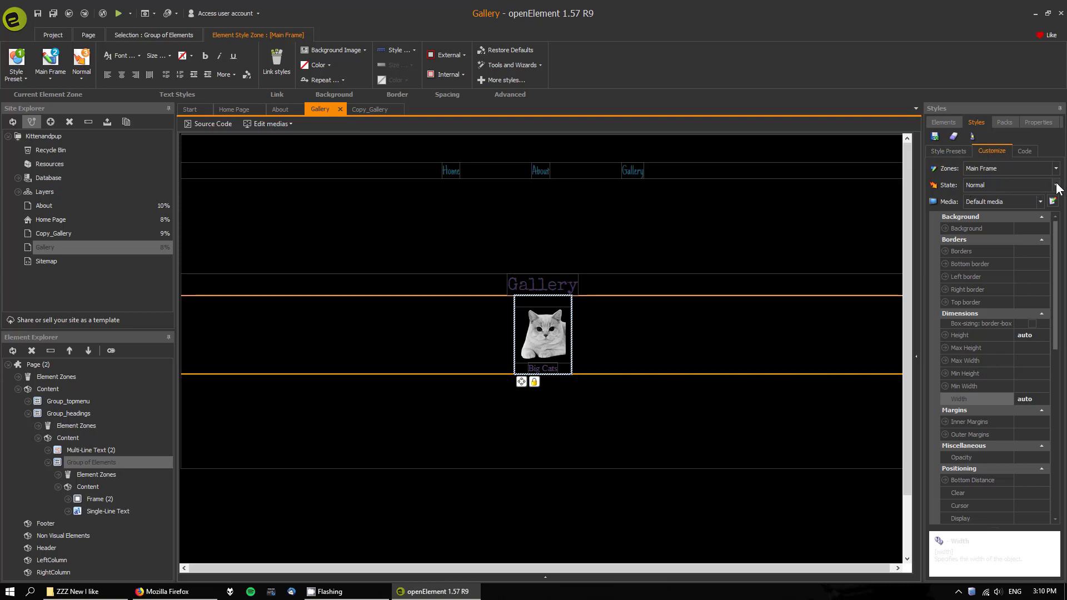
{"action": "left_click", "coordinate": [994, 152]}
{"action": "left_click", "coordinate": [1055, 186]}
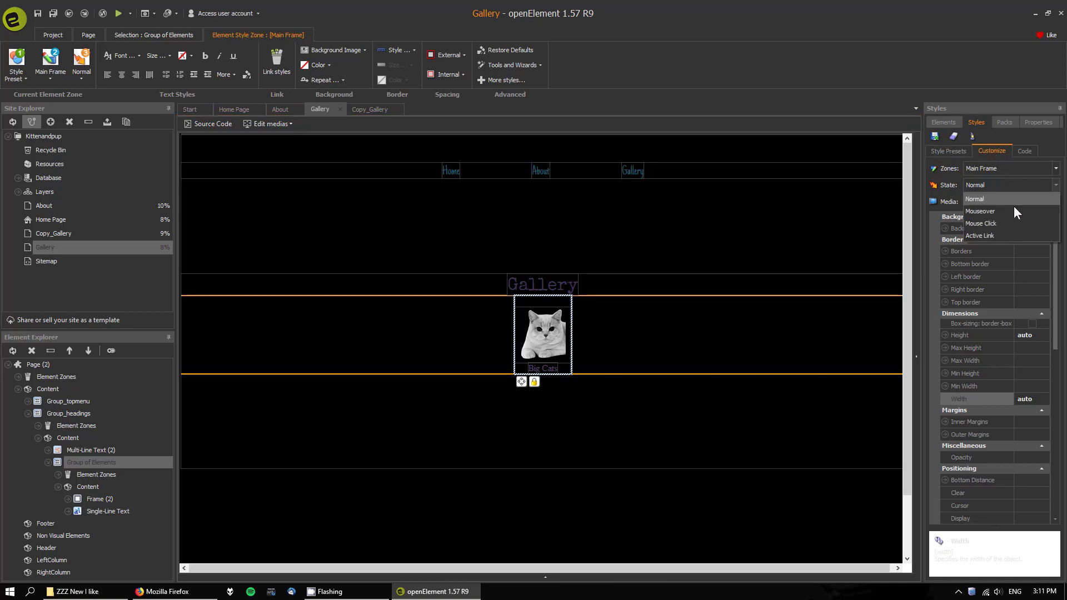
{"action": "left_click", "coordinate": [992, 213]}
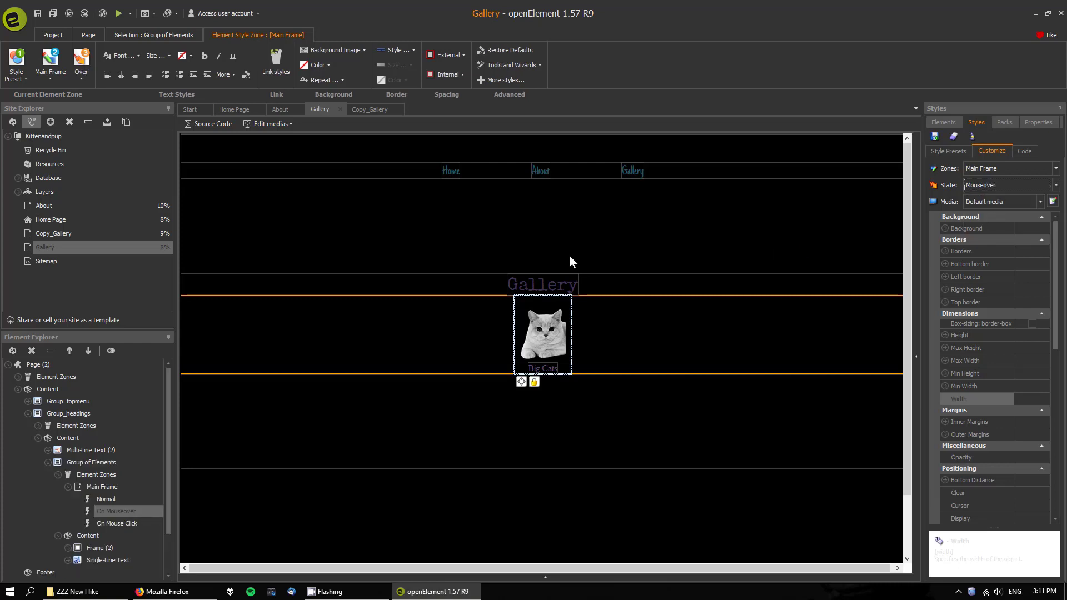
{"action": "left_click_drag", "start_coordinate": [1058, 307], "coordinate": [1066, 379]}
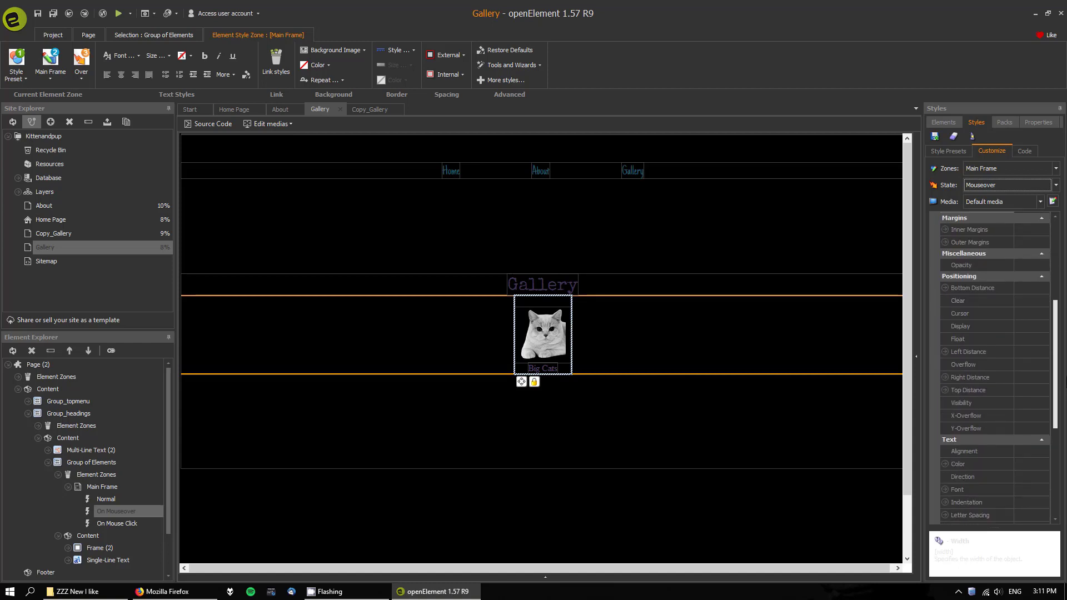
{"action": "left_click", "coordinate": [1026, 313]}
{"action": "left_click", "coordinate": [1044, 314]}
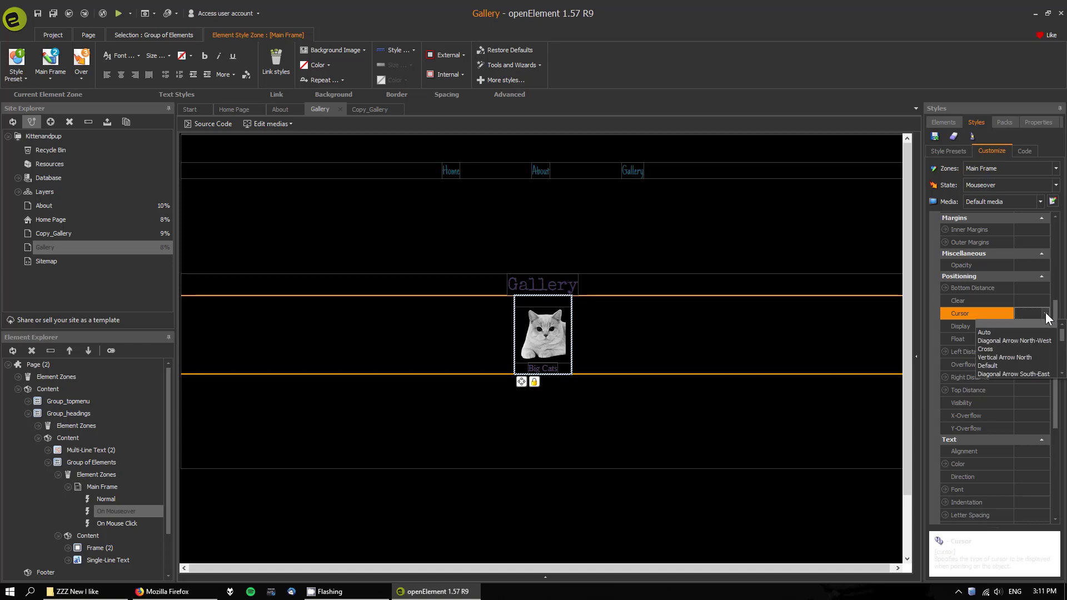
{"action": "left_click", "coordinate": [1015, 357]}
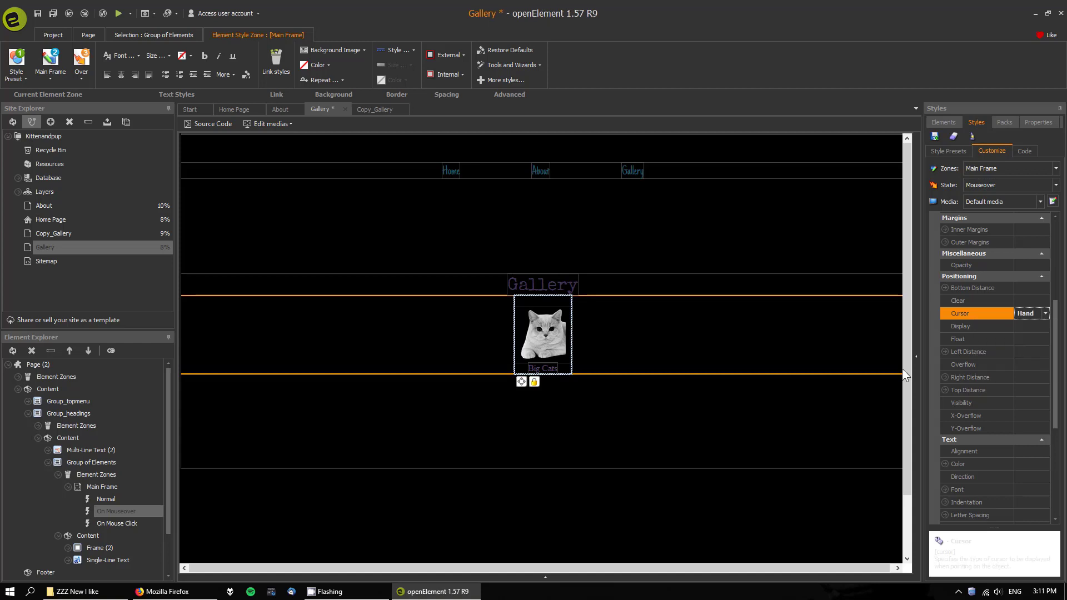
{"action": "left_click", "coordinate": [597, 329]}
{"action": "left_click", "coordinate": [549, 306]}
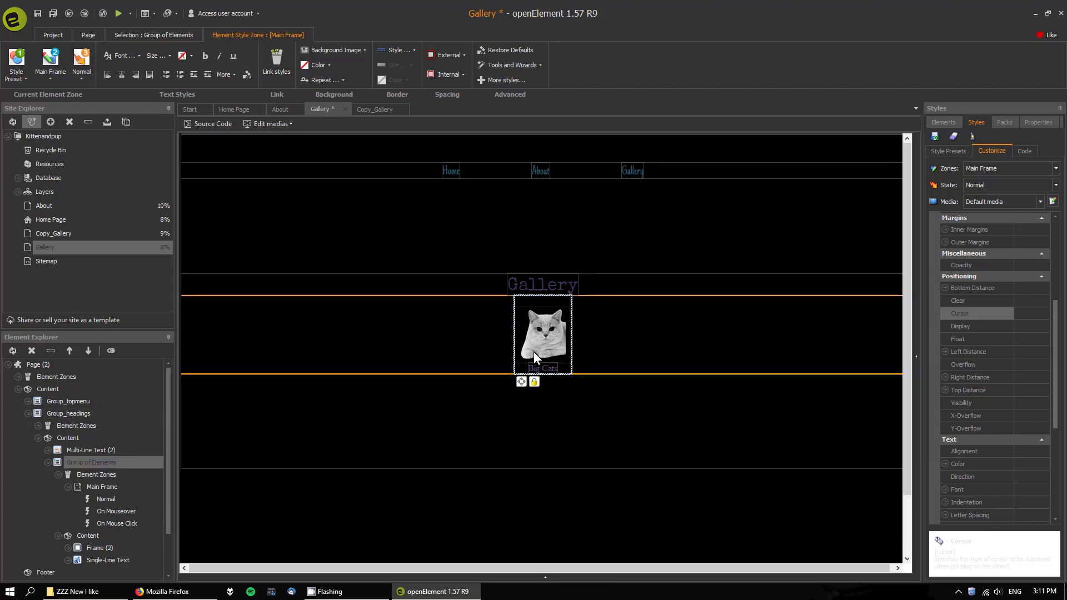
{"action": "left_click", "coordinate": [620, 314]}
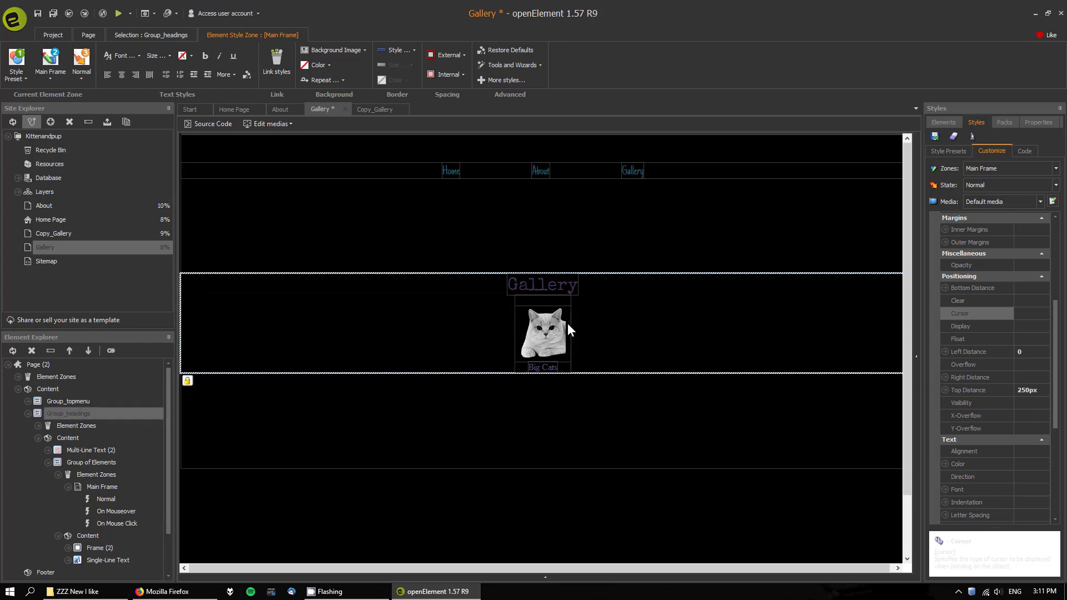
{"action": "left_click", "coordinate": [568, 312]}
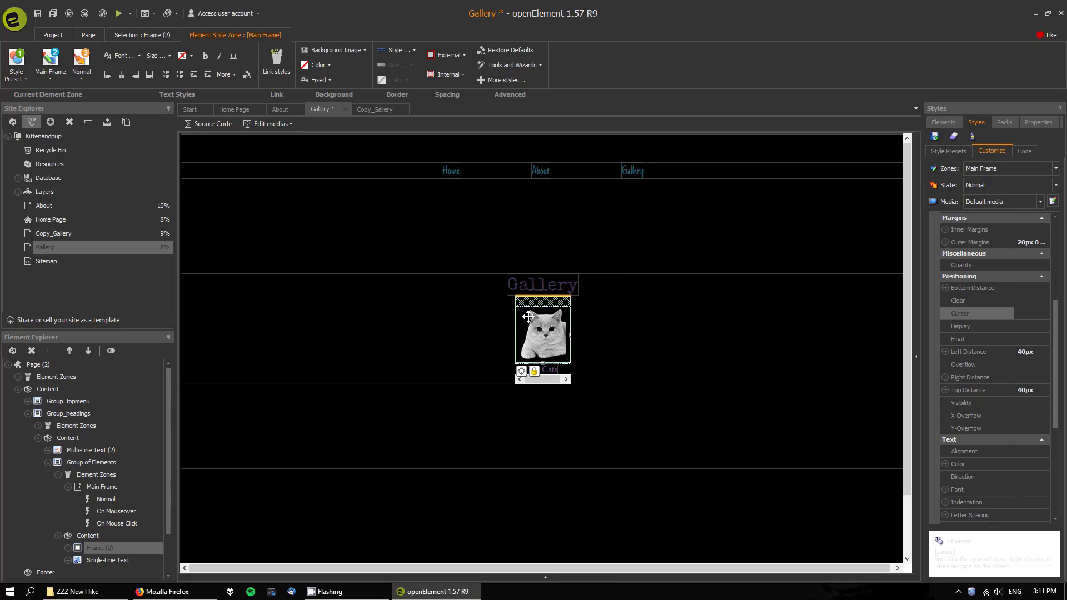
{"action": "left_click", "coordinate": [1055, 185]}
{"action": "left_click", "coordinate": [1056, 186]}
{"action": "left_click", "coordinate": [560, 308]}
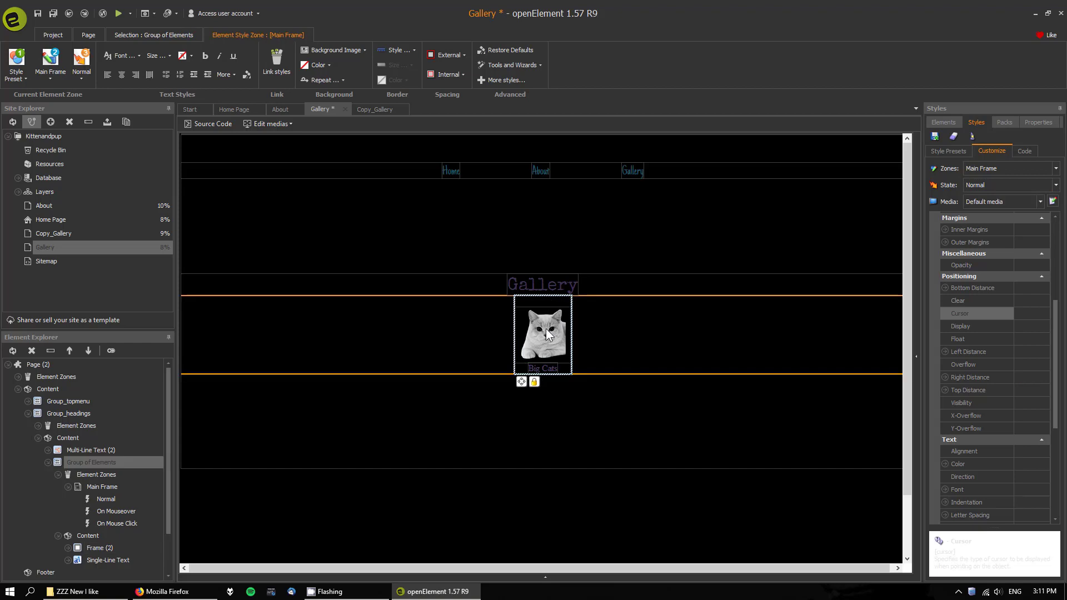
Set the cat frame's Mouseover background image to AFP_Getty-517409703.jpg from the file library.
{"action": "left_click", "coordinate": [552, 326]}
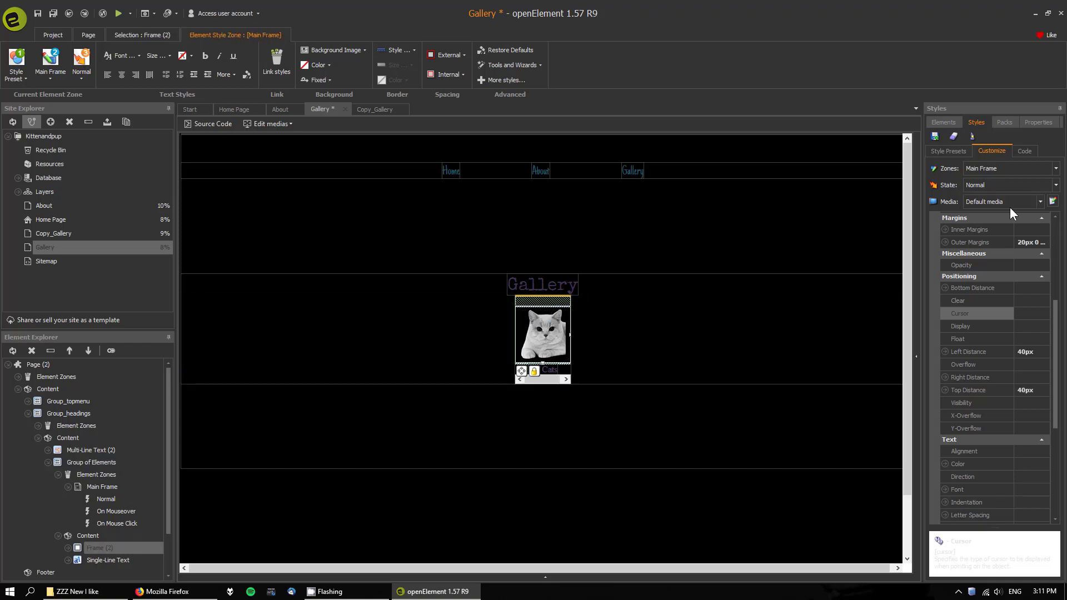
{"action": "left_click", "coordinate": [1053, 188]}
{"action": "left_click", "coordinate": [981, 214]}
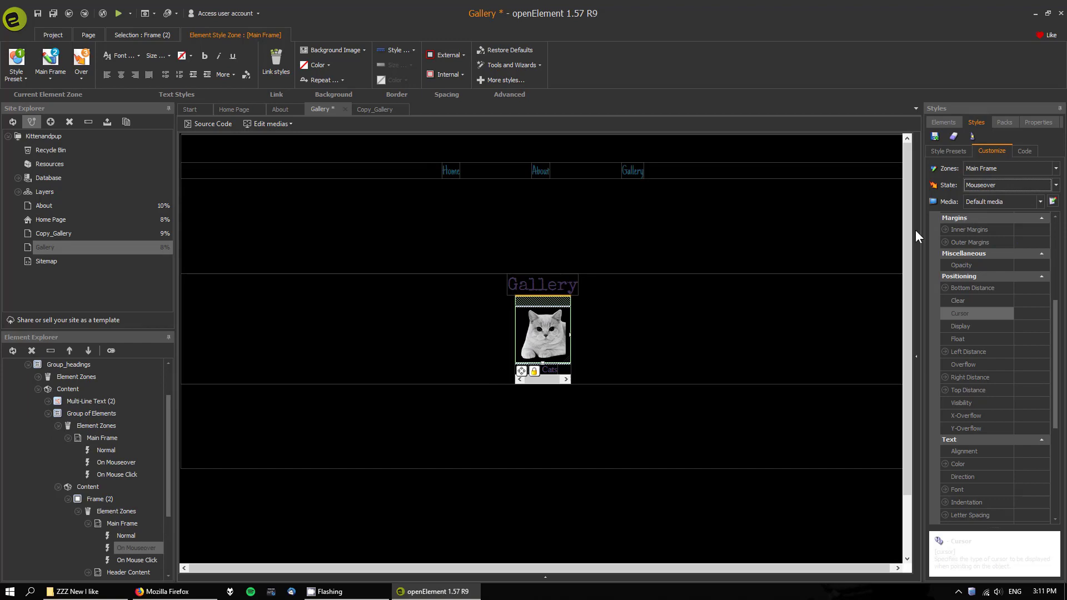
{"action": "left_click_drag", "start_coordinate": [1056, 304], "coordinate": [1037, 223]}
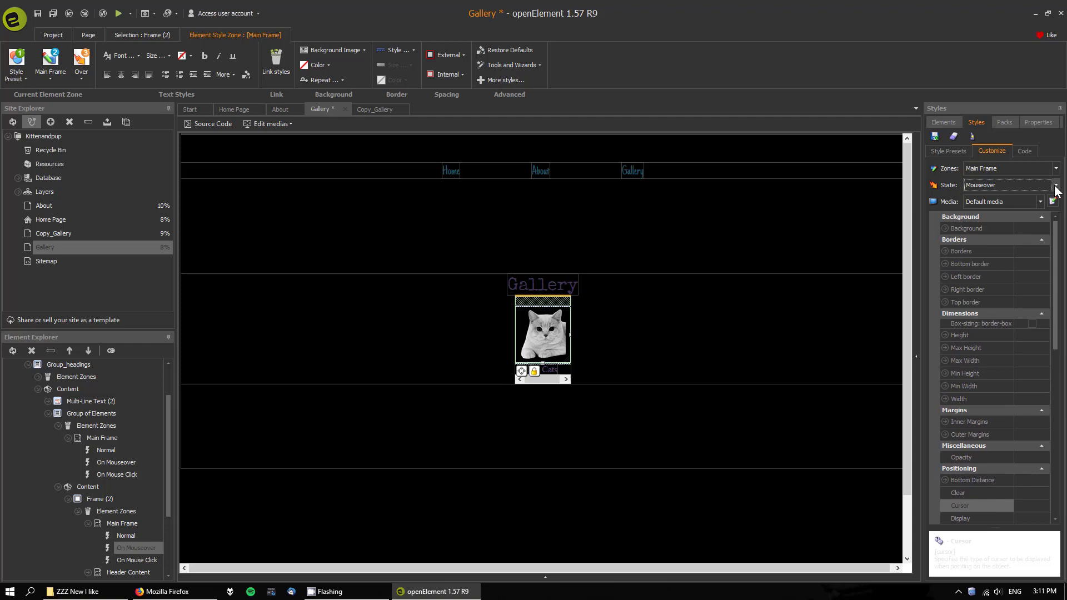
{"action": "left_click", "coordinate": [945, 228]}
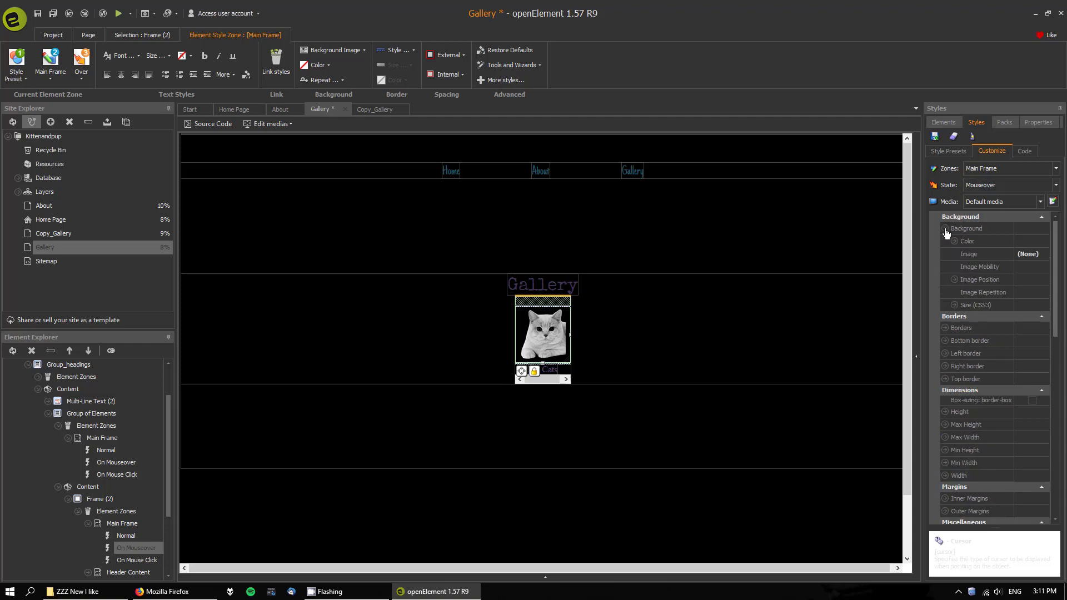
{"action": "left_click", "coordinate": [1043, 254]}
{"action": "left_click", "coordinate": [1046, 254]}
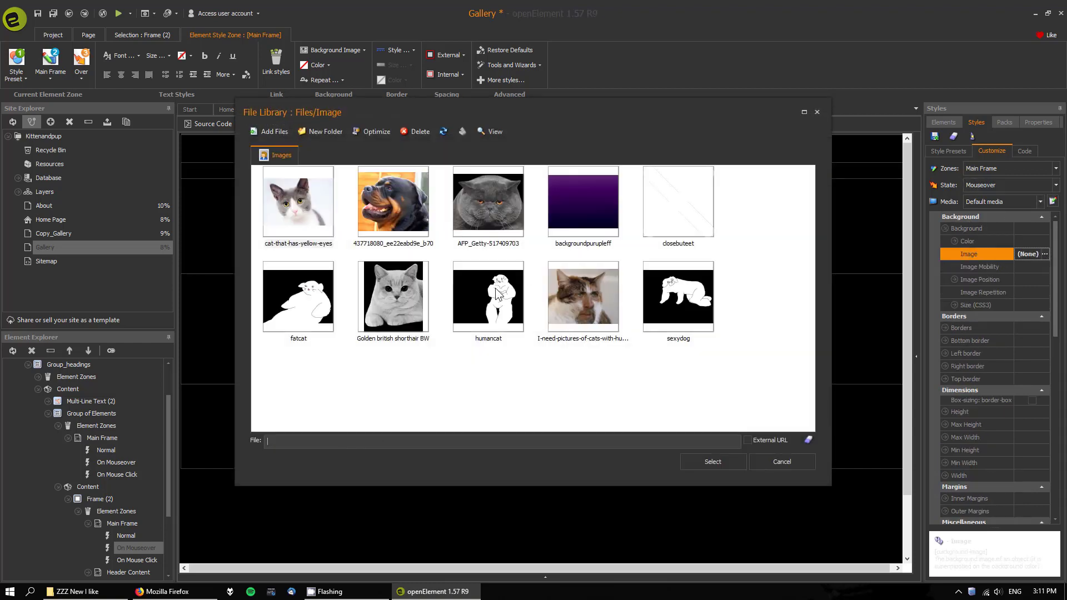
{"action": "left_click", "coordinate": [481, 189]}
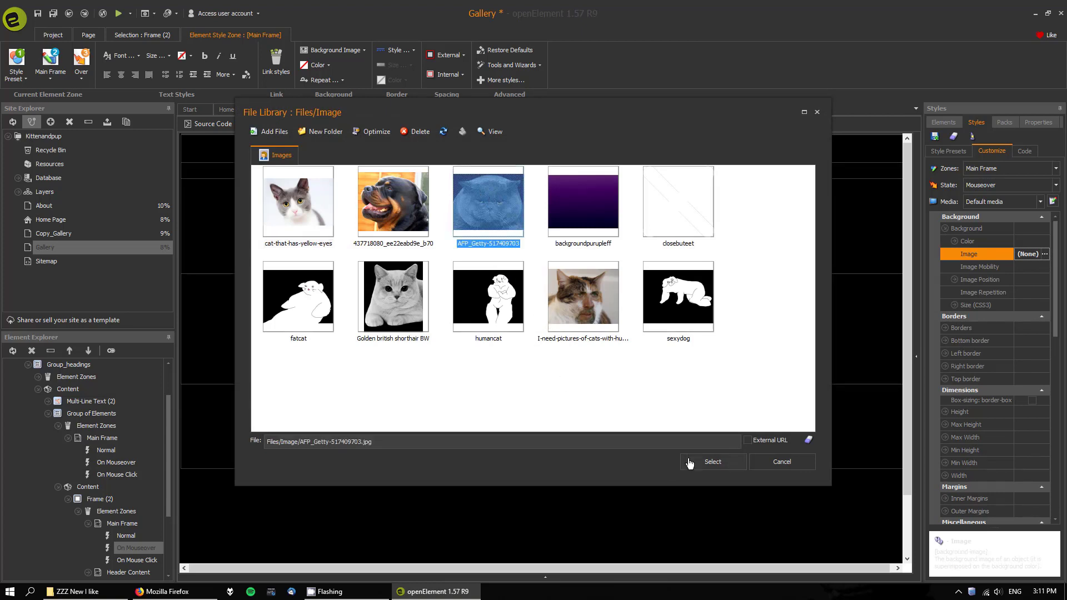
{"action": "left_click", "coordinate": [707, 462]}
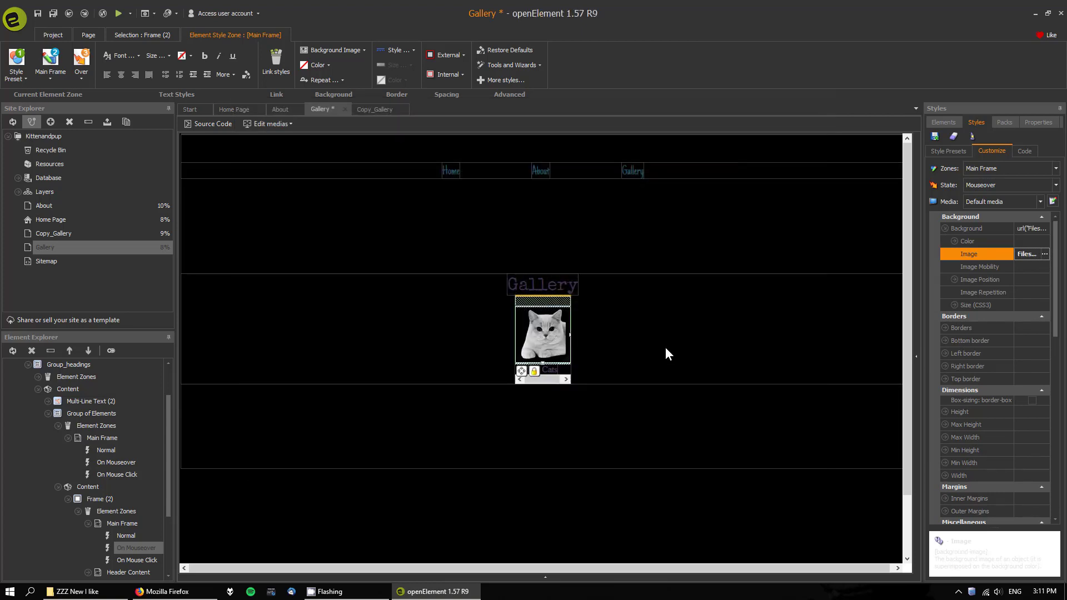
Preview the Gallery page in the browser and return to openElement.
{"action": "left_click", "coordinate": [666, 349]}
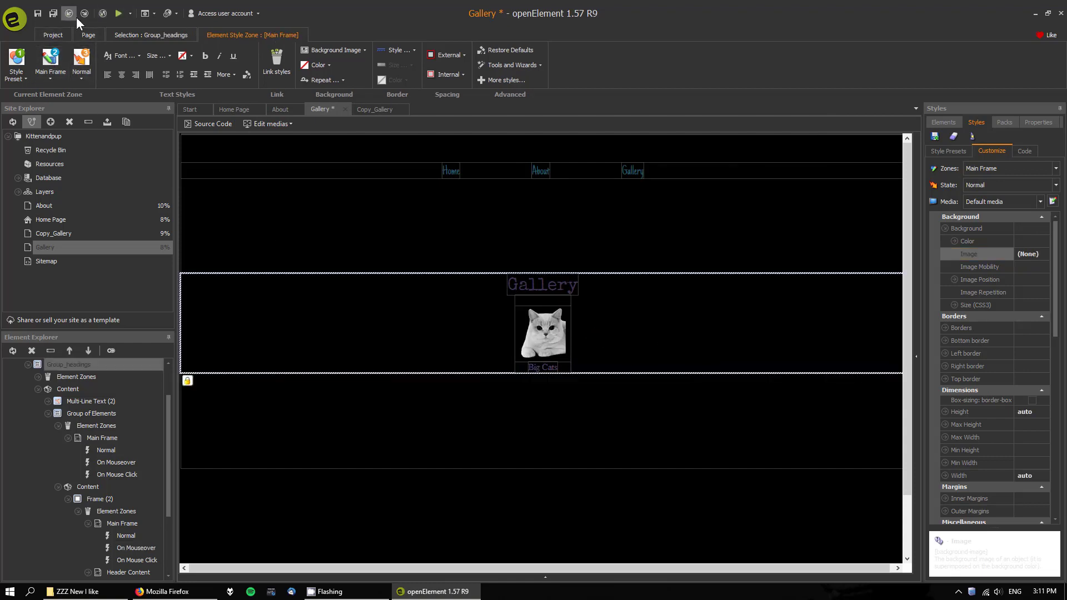
{"action": "left_click", "coordinate": [116, 13]}
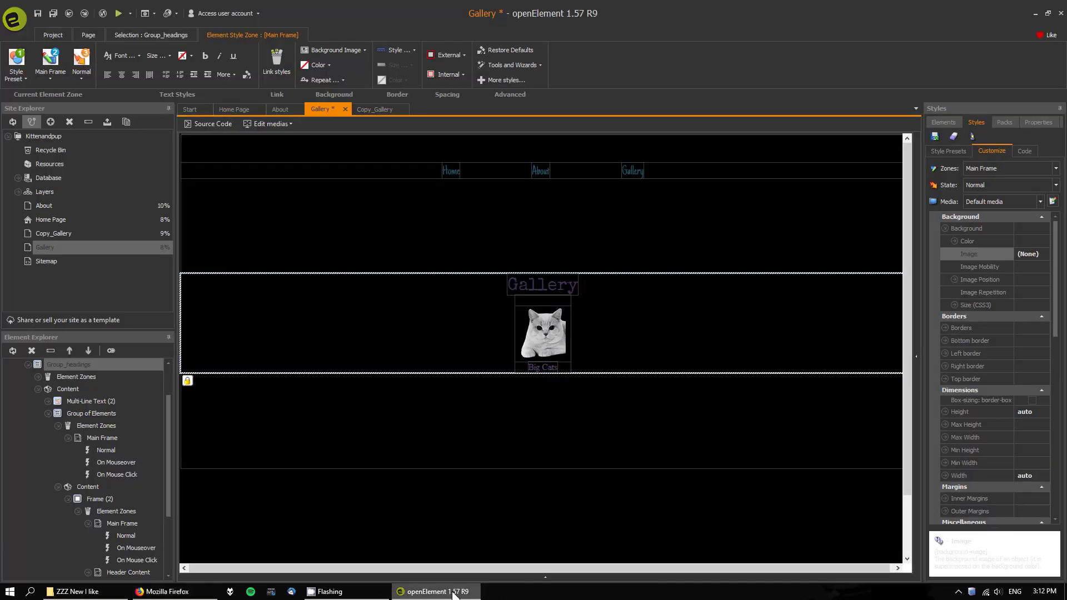
{"action": "left_click", "coordinate": [459, 591]}
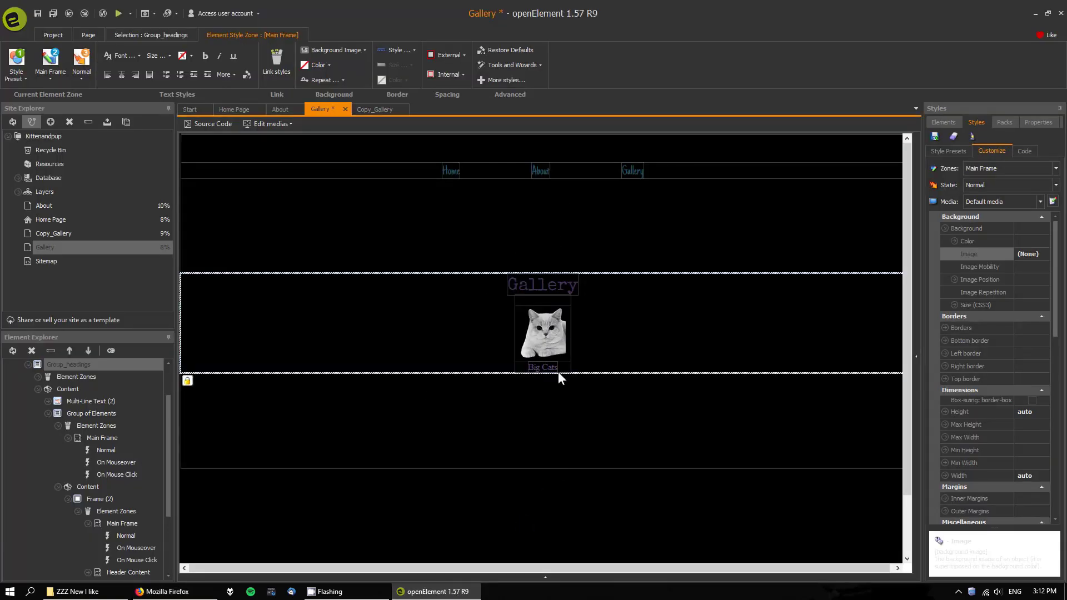
Copy the Big Cats thumbnail group and paste it twice beside the original in the headings group.
{"action": "left_click", "coordinate": [562, 303]}
{"action": "right_click", "coordinate": [562, 301]}
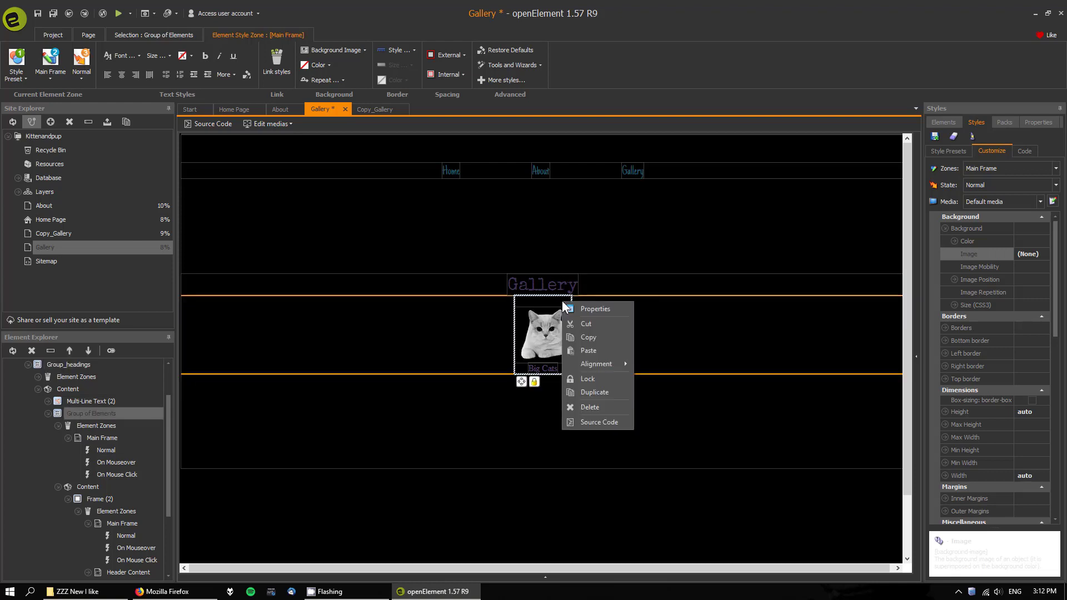
{"action": "left_click", "coordinate": [593, 342]}
{"action": "left_click", "coordinate": [604, 308]}
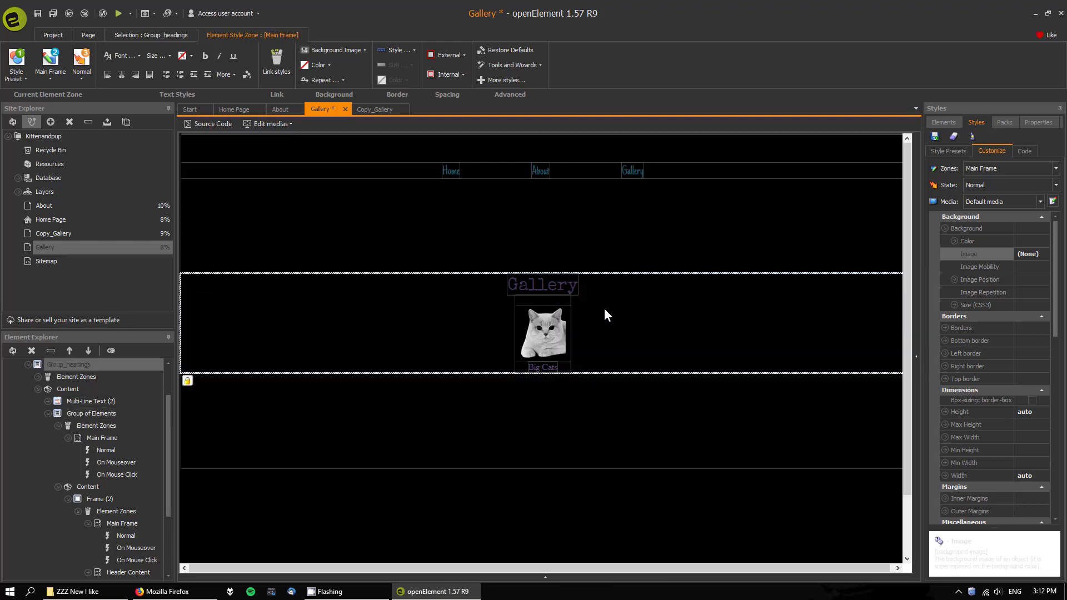
{"action": "right_click", "coordinate": [604, 307]}
{"action": "left_click", "coordinate": [646, 356]}
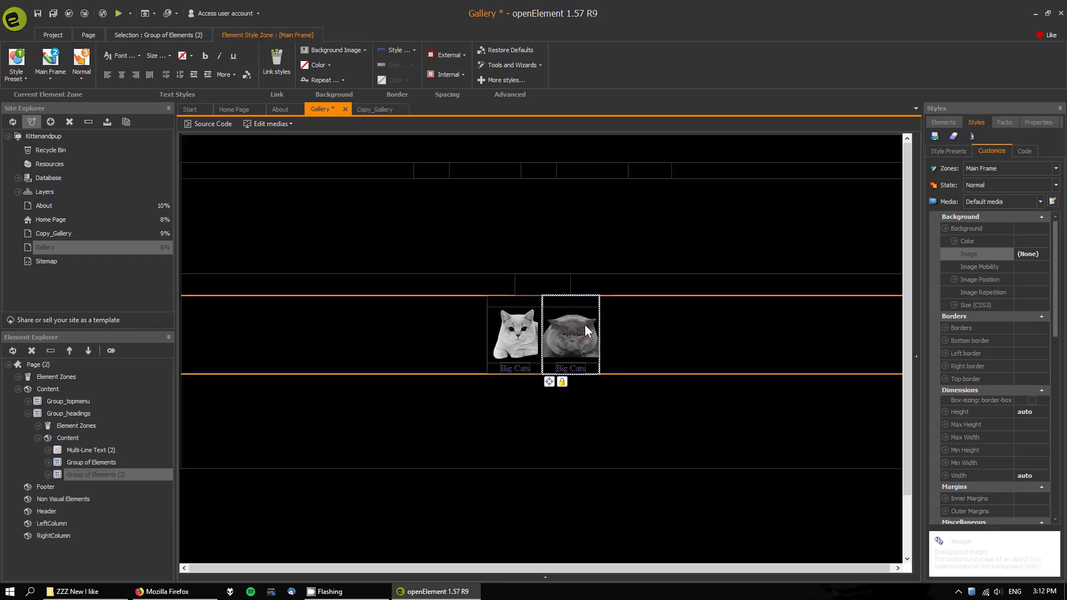
{"action": "left_click", "coordinate": [588, 309]}
{"action": "right_click", "coordinate": [591, 305]}
{"action": "left_click", "coordinate": [631, 354]}
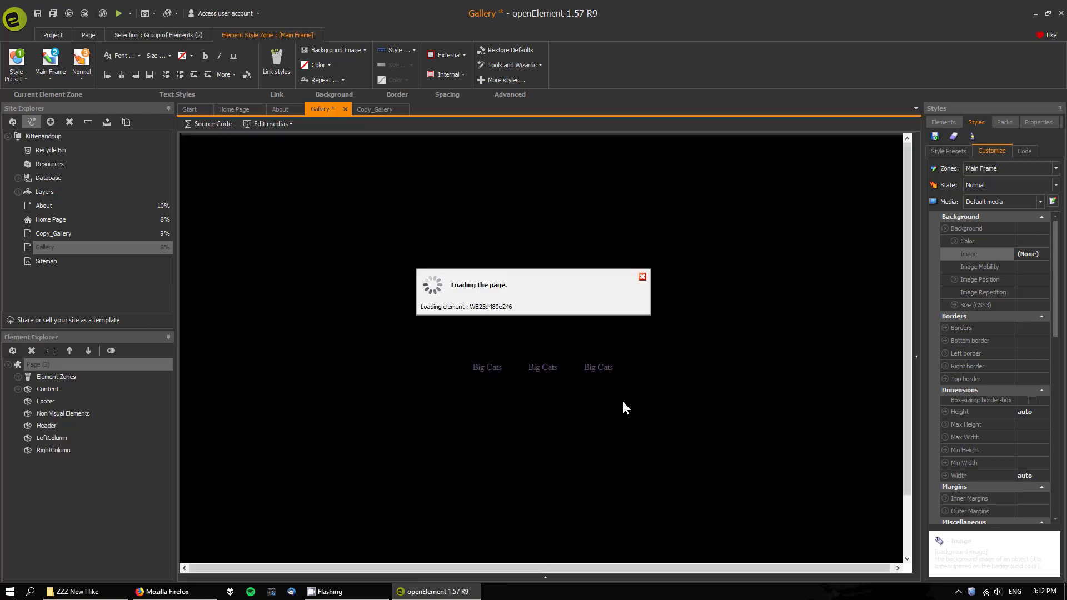
Centre the Big Cats caption horizontally within the middle thumbnail group.
{"action": "left_click", "coordinate": [547, 367]}
{"action": "left_click", "coordinate": [544, 365]}
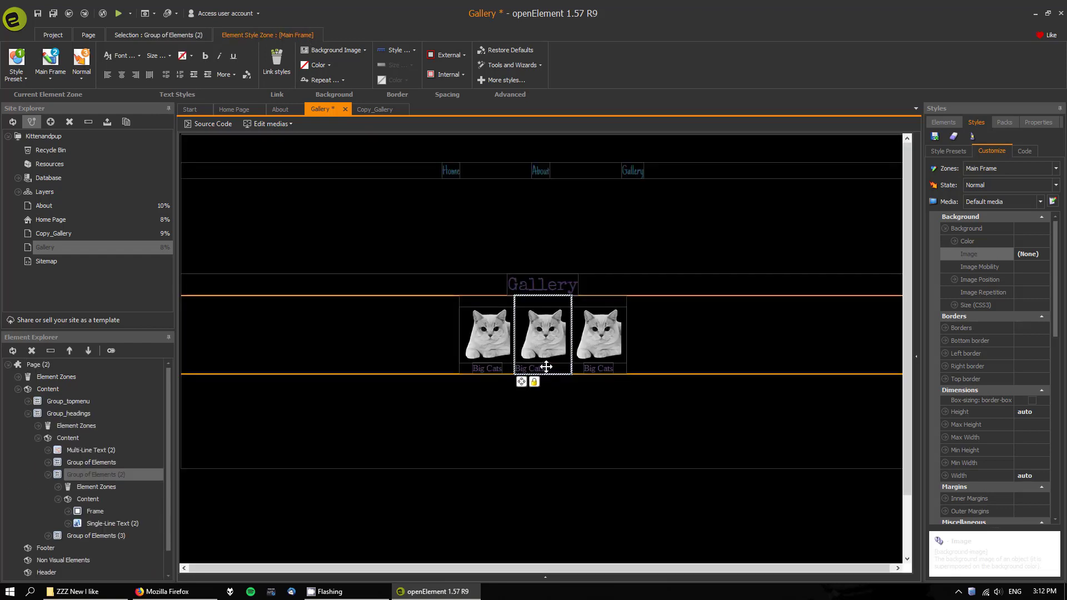
{"action": "left_click", "coordinate": [537, 366]}
{"action": "right_click", "coordinate": [536, 366]}
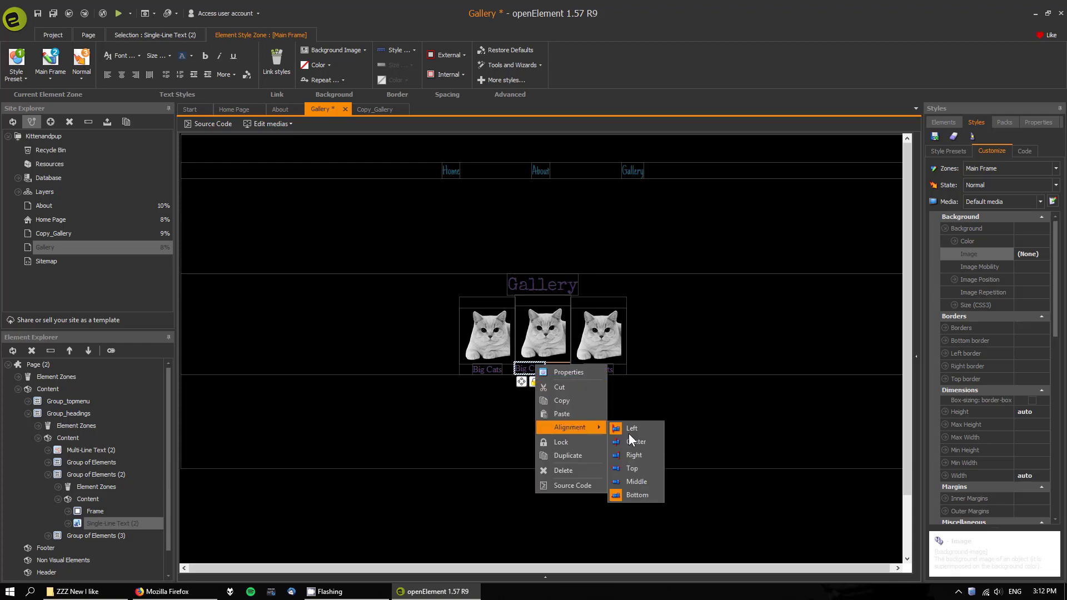
{"action": "left_click", "coordinate": [634, 436]}
Replace the middle thumbnail's caption text with "Human Cats".
{"action": "double_click", "coordinate": [543, 368]}
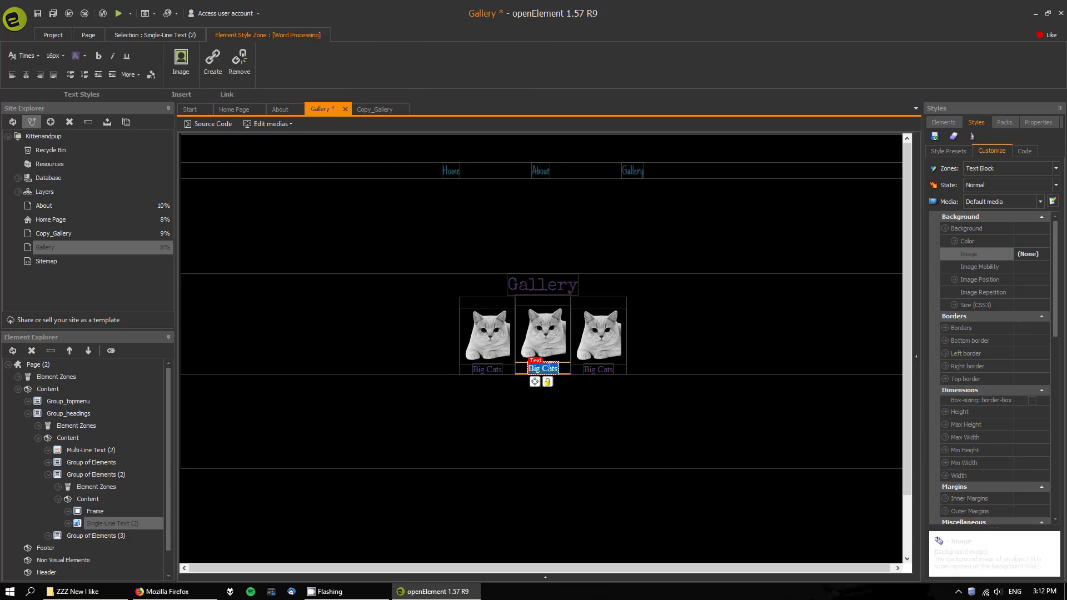
{"action": "left_click", "coordinate": [550, 368]}
{"action": "key", "text": "BackSpace"}
{"action": "key", "text": "BackSpace"}
{"action": "key", "text": "BackSpace"}
{"action": "key", "text": "BackSpace"}
{"action": "key", "text": "BackSpace"}
{"action": "key", "text": "BackSpace"}
{"action": "key", "text": "BackSpace"}
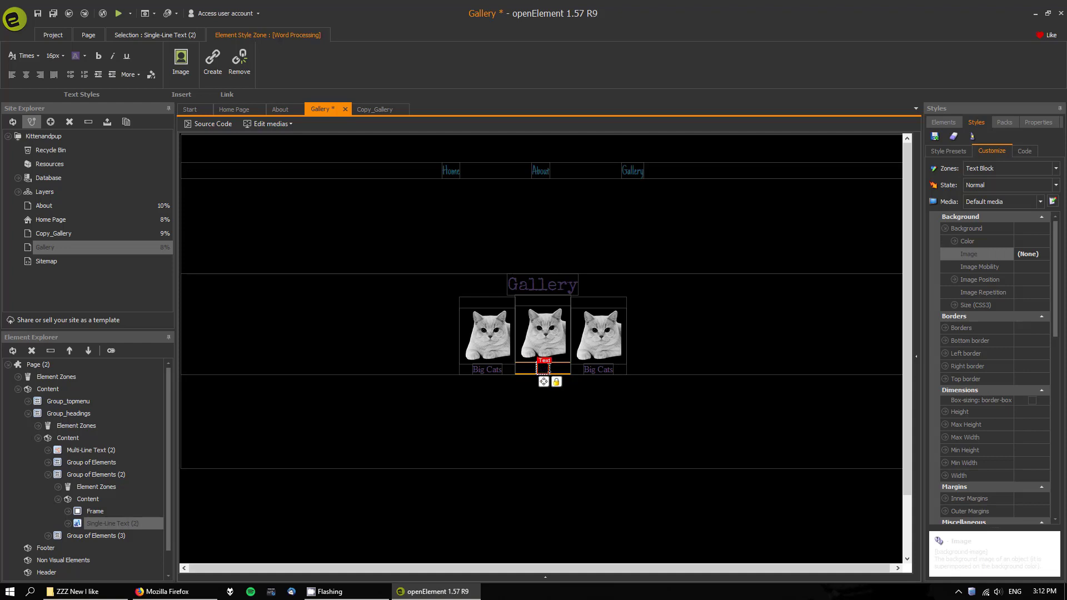
{"action": "type", "text": "Human Cats"}
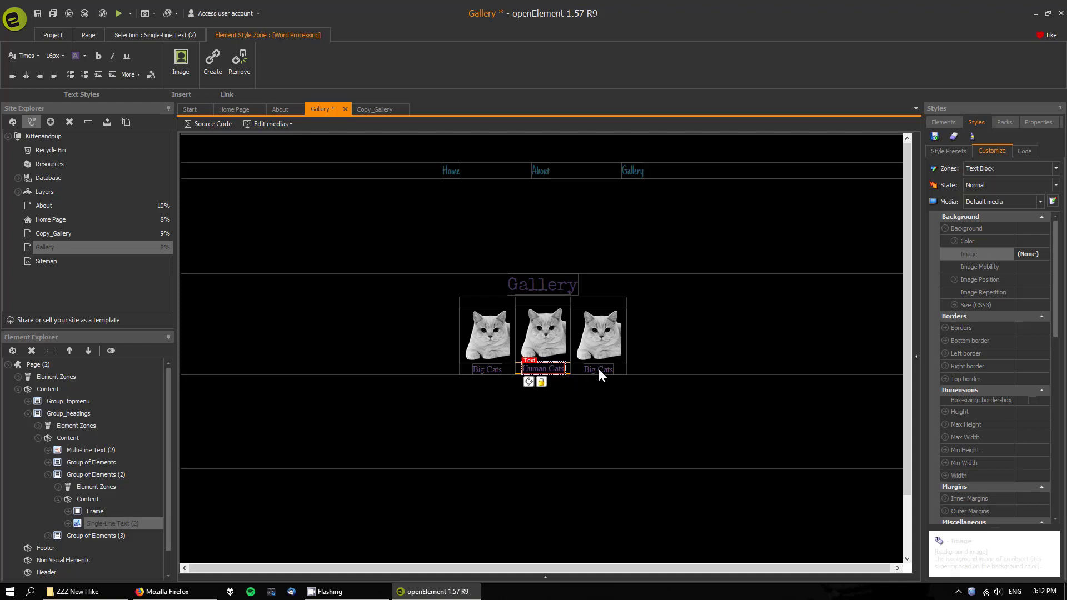
Replace the third thumbnail's caption text with "Hot Pups".
{"action": "left_click", "coordinate": [596, 366]}
{"action": "left_click", "coordinate": [595, 366]}
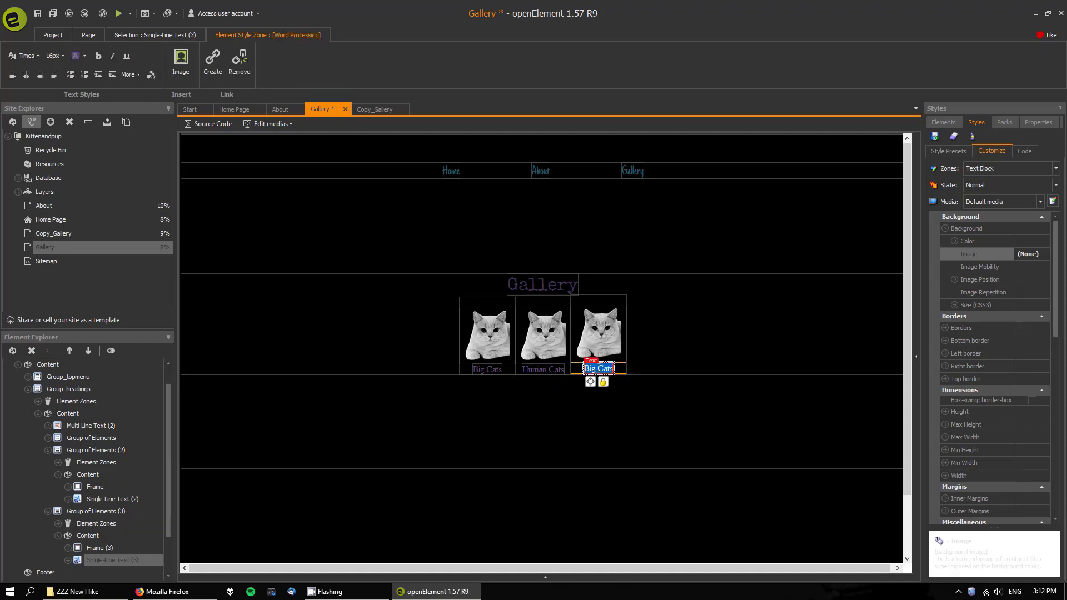
{"action": "type", "text": "Hot Pups"}
{"action": "left_click", "coordinate": [663, 402]}
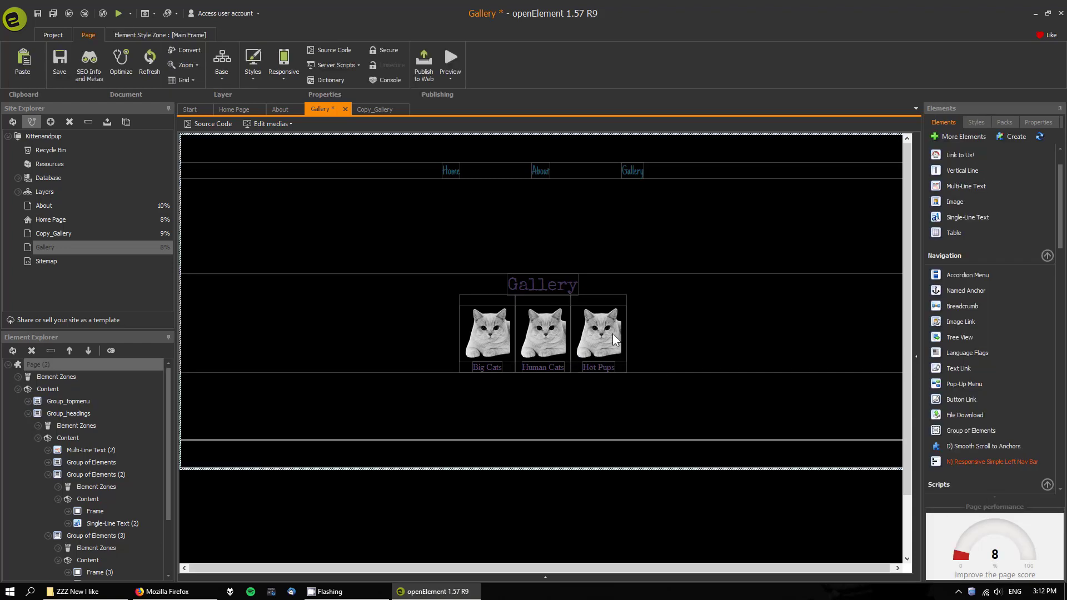
Set the Human Cats frame's Mouseover background image to the I-need-pictures-of-cats-with-human-faces PNG file.
{"action": "left_click", "coordinate": [563, 334]}
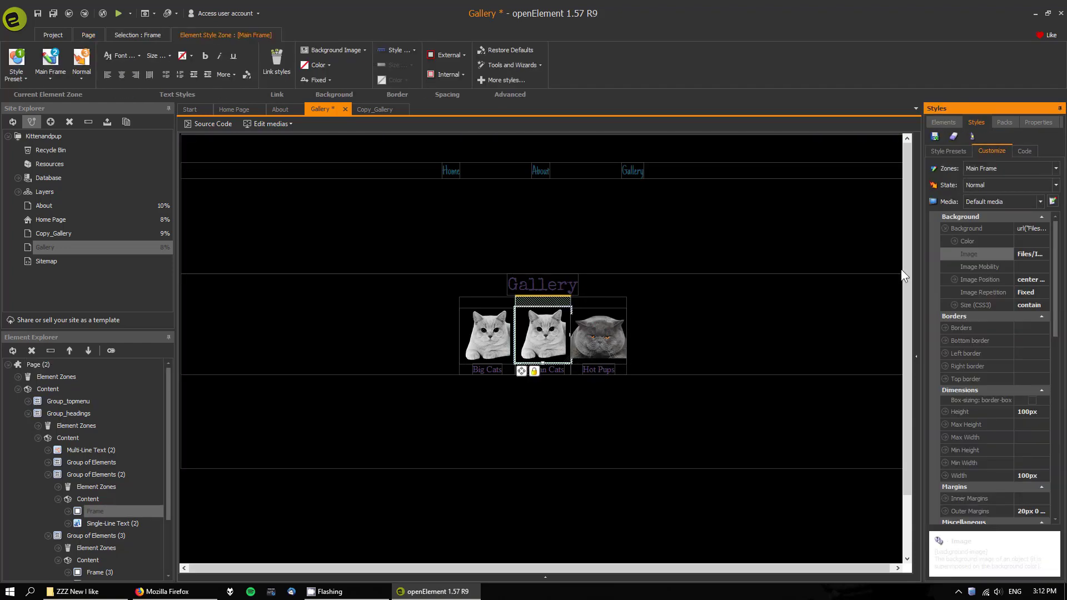
{"action": "left_click", "coordinate": [1025, 186]}
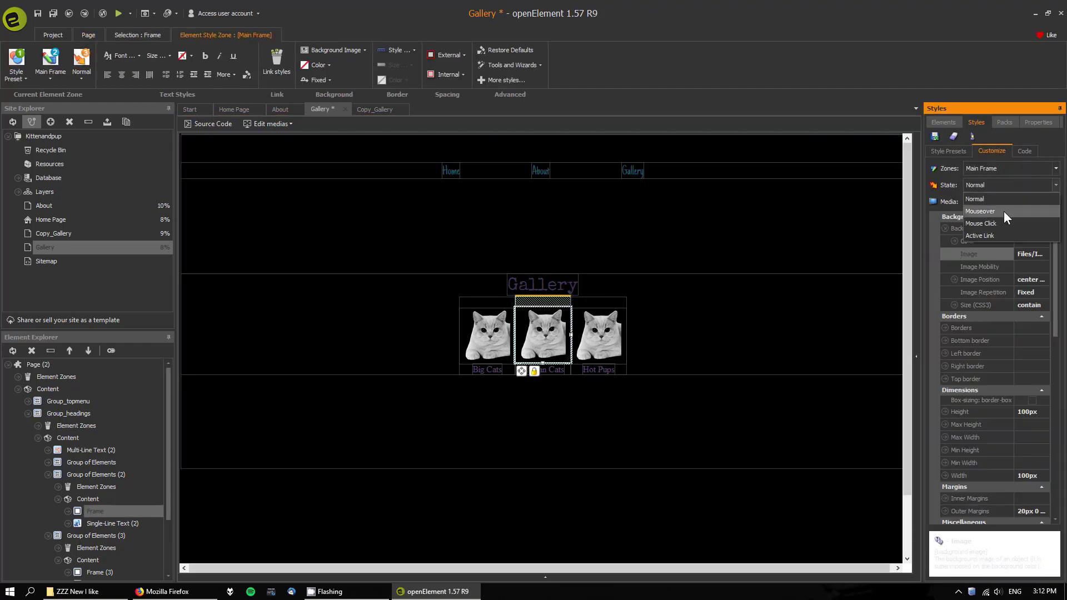
{"action": "left_click", "coordinate": [1003, 212]}
{"action": "left_click", "coordinate": [1046, 249]}
{"action": "left_click", "coordinate": [1045, 254]}
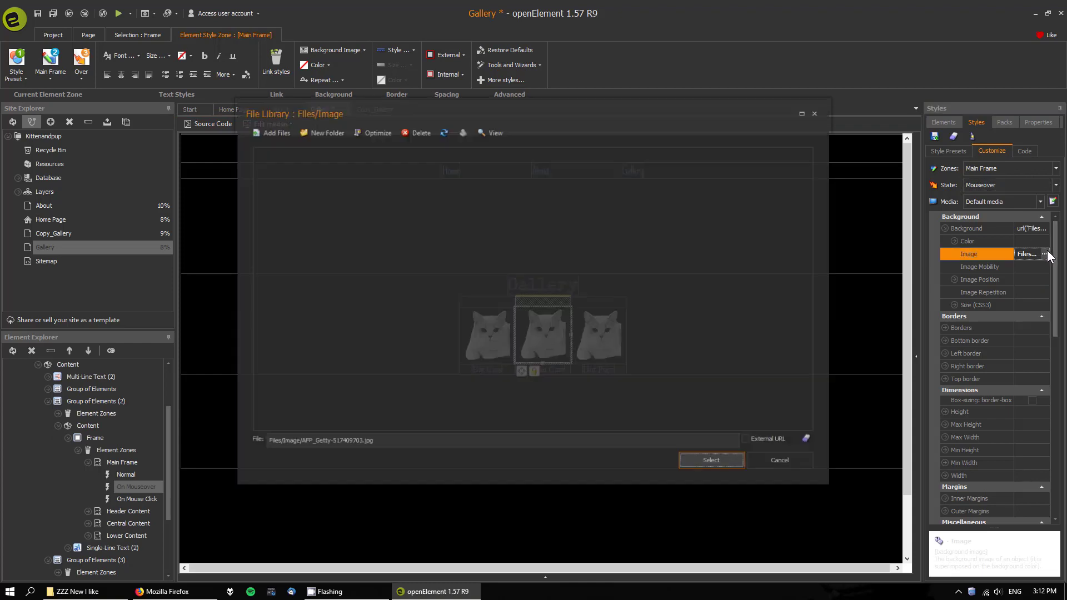
{"action": "left_click", "coordinate": [271, 202]}
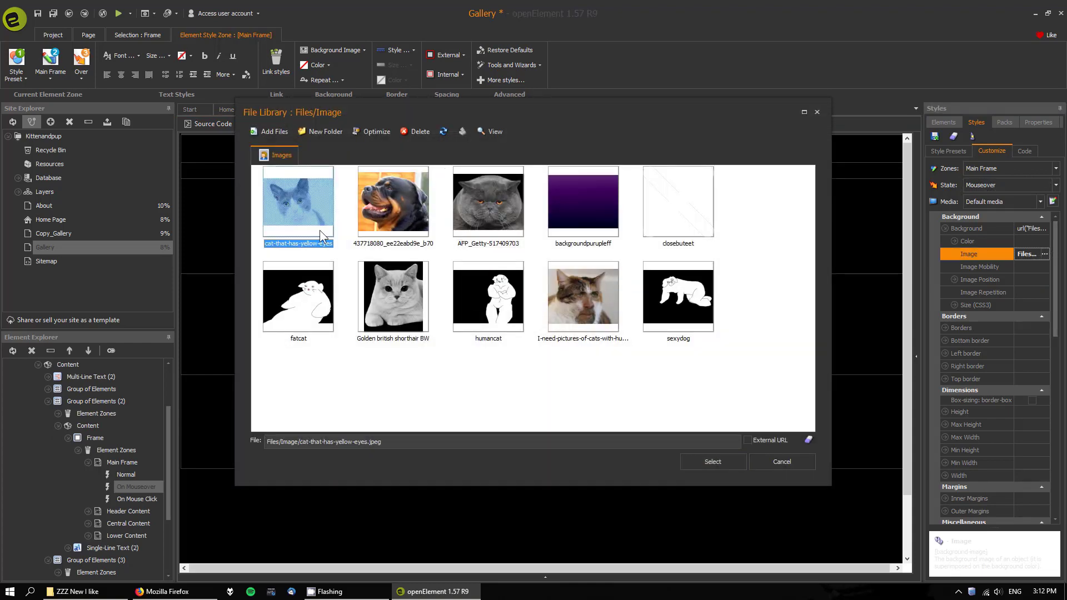
{"action": "left_click", "coordinate": [596, 304]}
{"action": "left_click", "coordinate": [712, 467]}
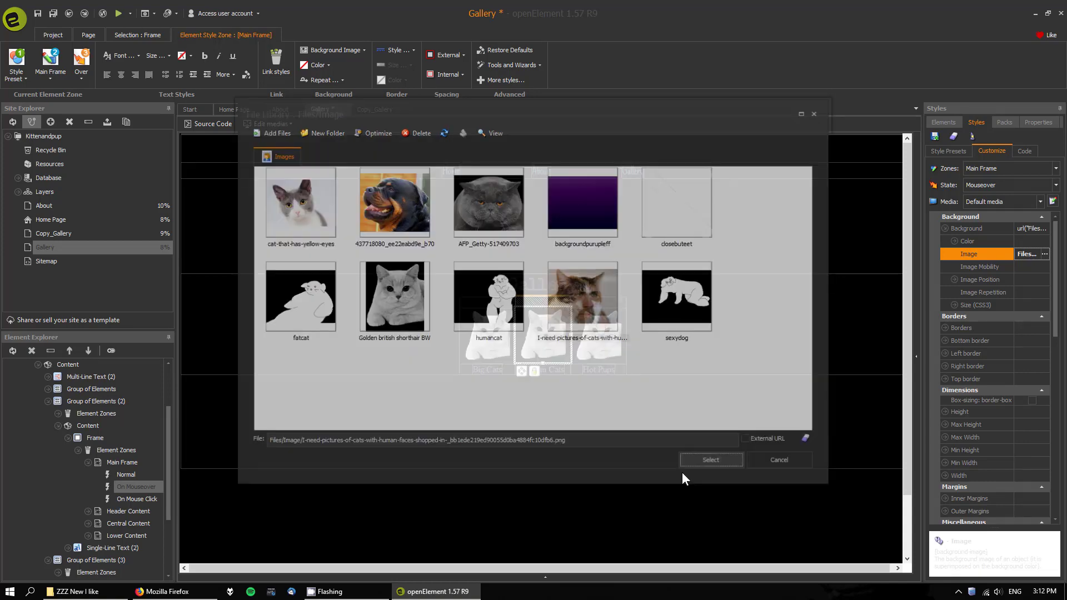
Set the Hot Pups frame's Mouseover background image to 437718080_ee22eabd9e_b70.jpg.
{"action": "left_click", "coordinate": [600, 331]}
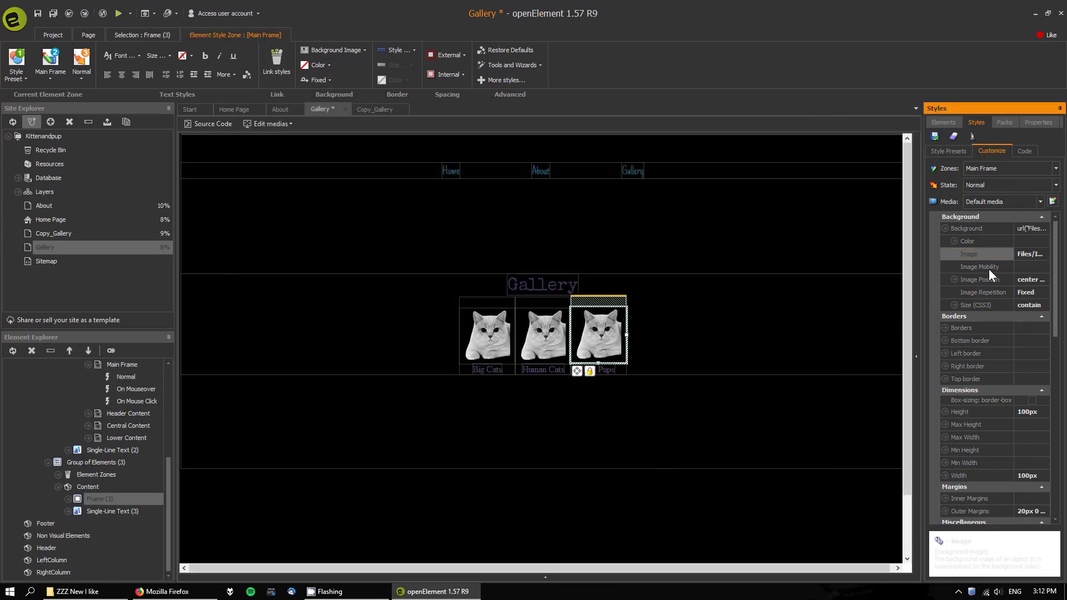
{"action": "left_click", "coordinate": [1027, 182]}
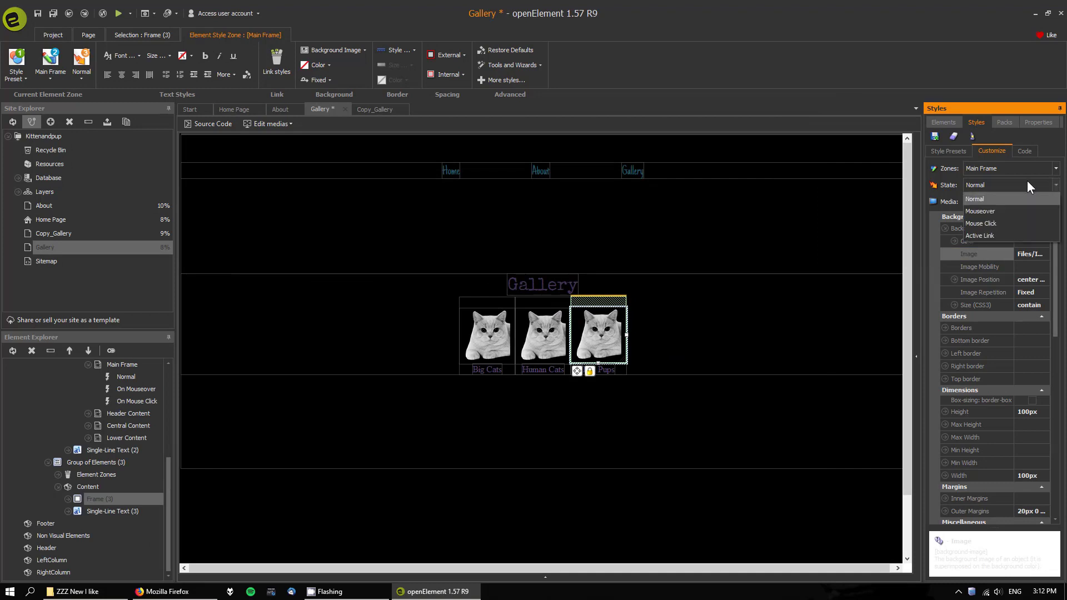
{"action": "left_click", "coordinate": [991, 212]}
{"action": "left_click", "coordinate": [1044, 253]}
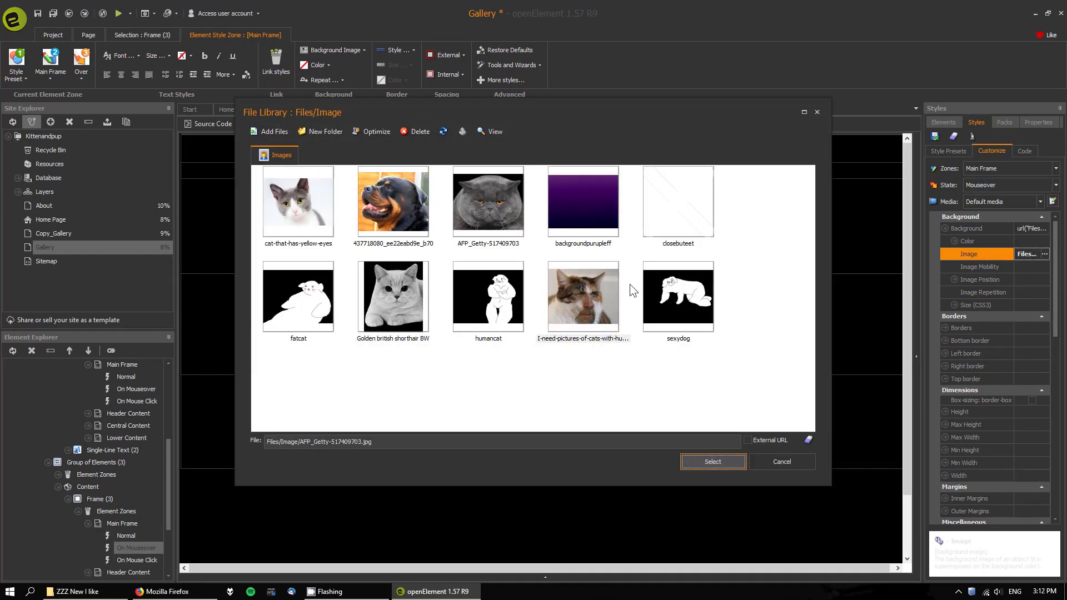
{"action": "left_click", "coordinate": [395, 189]}
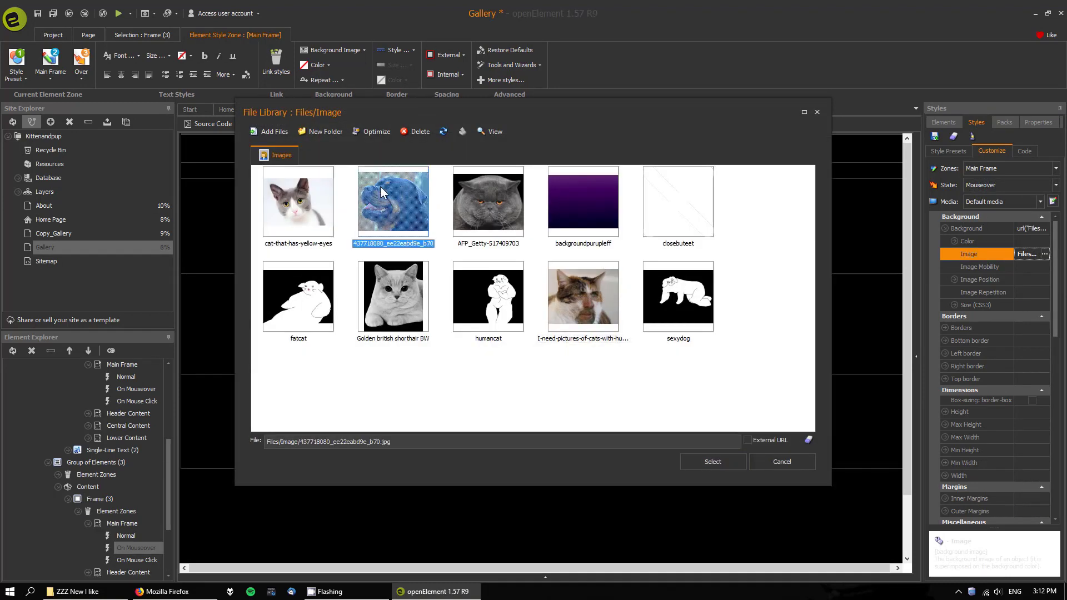
{"action": "left_click", "coordinate": [485, 375]}
{"action": "left_click", "coordinate": [393, 190]}
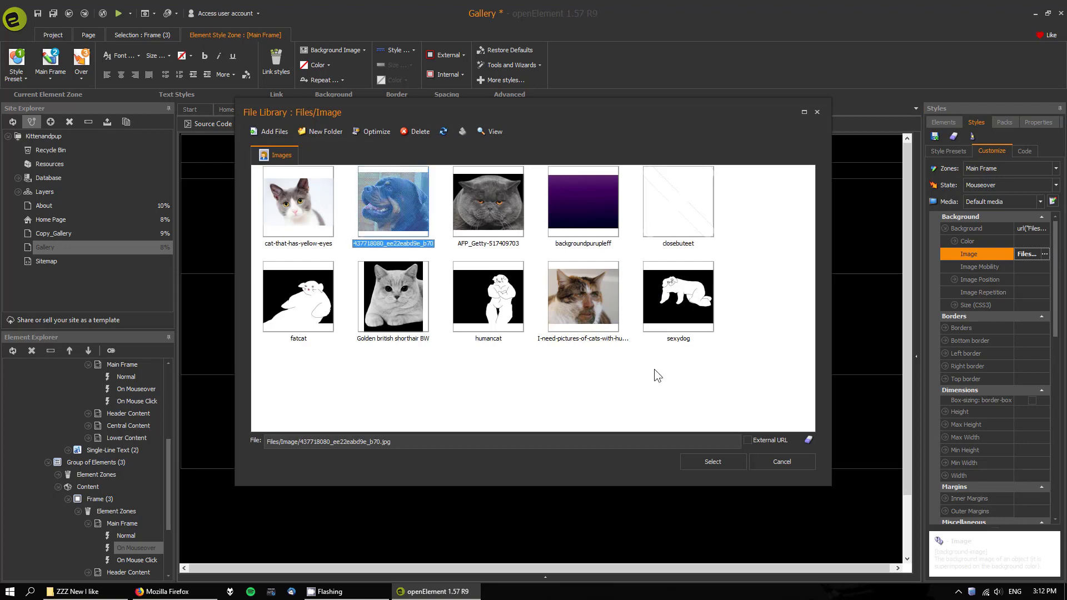
{"action": "left_click", "coordinate": [713, 462]}
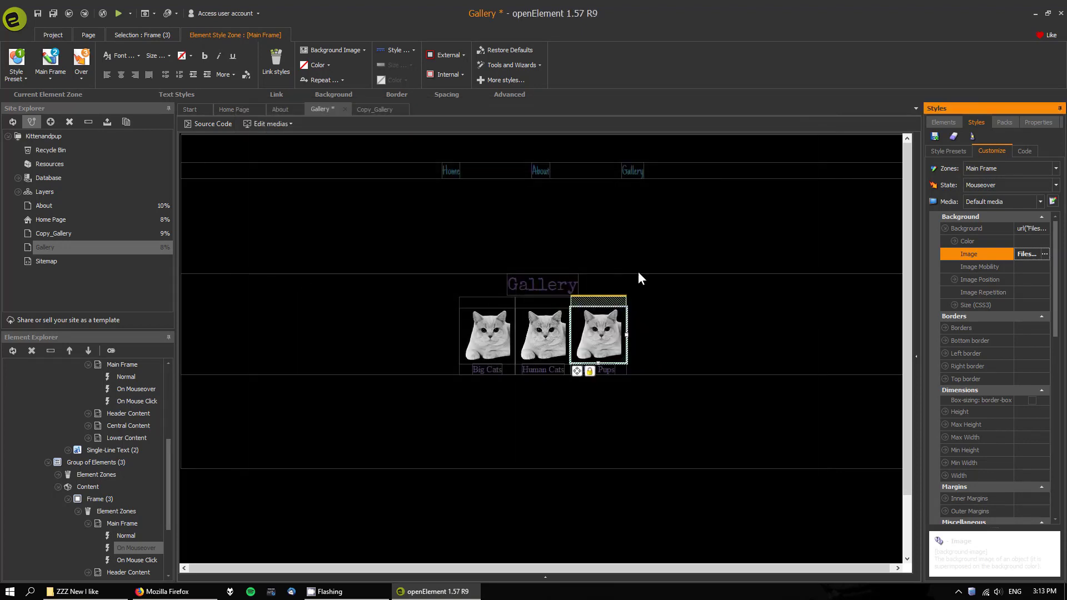
Save all project files, select the headings group and collapse the content of Group of Elements (2) in the element tree.
{"action": "left_click", "coordinate": [53, 13]}
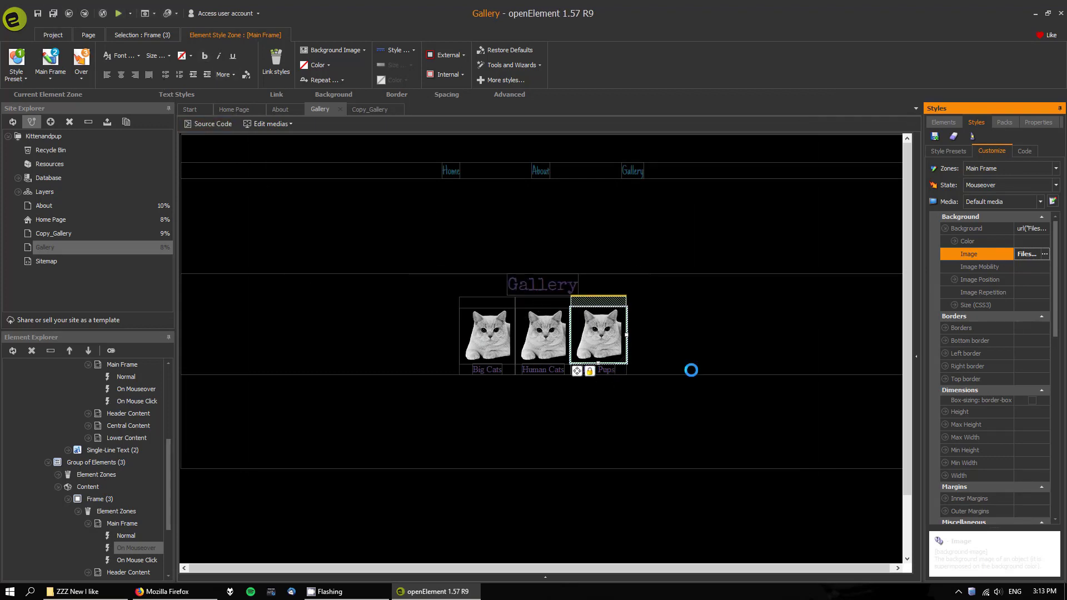
{"action": "left_click", "coordinate": [698, 362]}
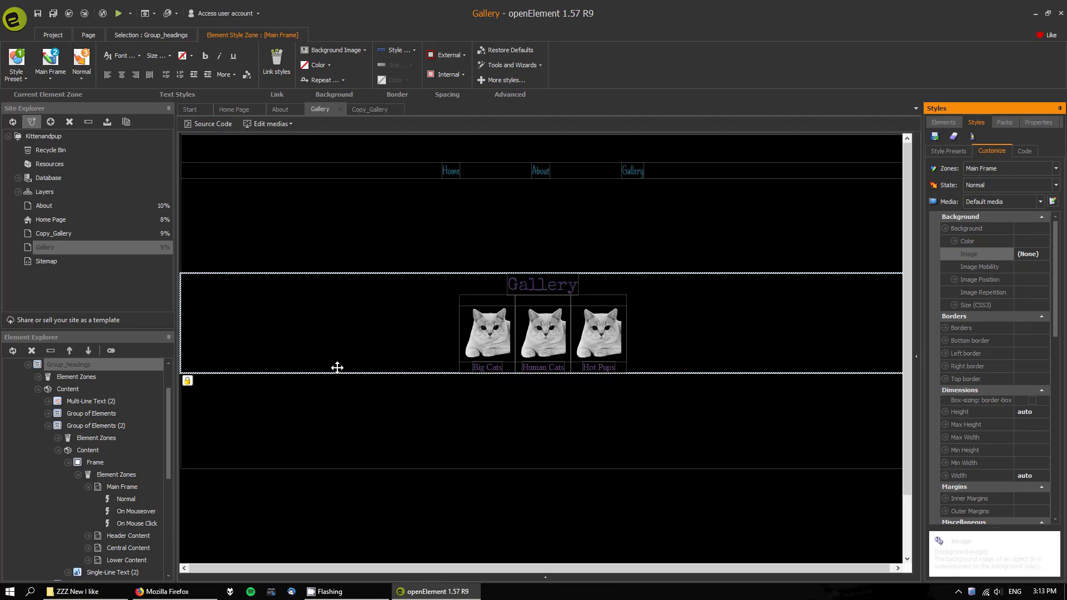
{"action": "mouse_move", "coordinate": [169, 405]}
{"action": "left_mouse_down"}
{"action": "mouse_move", "coordinate": [164, 422]}
{"action": "mouse_move", "coordinate": [165, 409]}
{"action": "left_mouse_up"}
{"action": "left_click", "coordinate": [58, 438]}
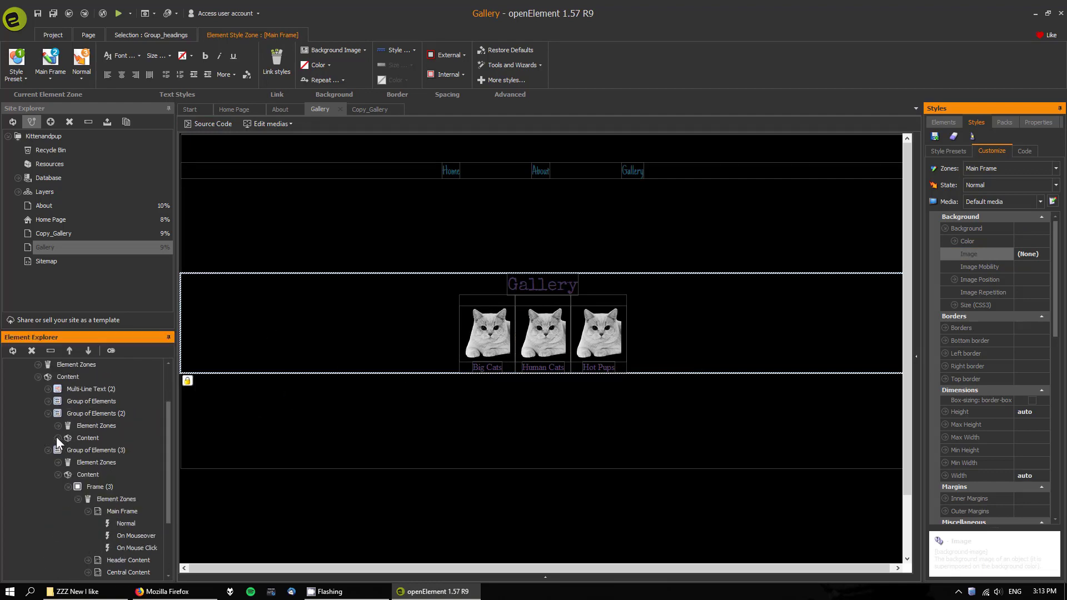
Collapse the second and third thumbnail groups in the element tree and examine how each group holds its frame and caption.
{"action": "left_click", "coordinate": [48, 414]}
{"action": "left_click", "coordinate": [46, 427]}
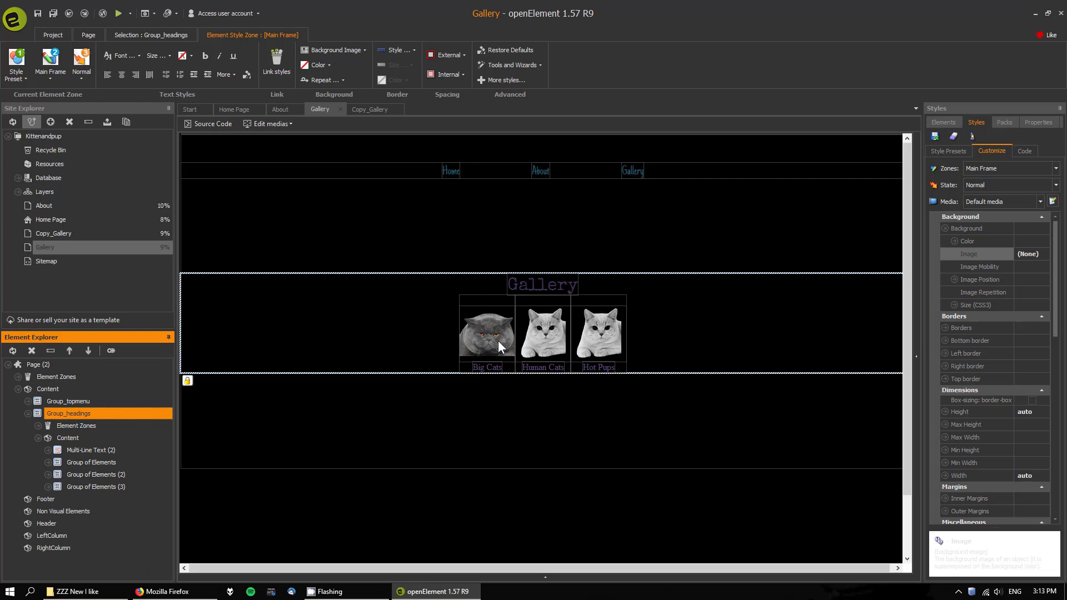
{"action": "left_click", "coordinate": [505, 301]}
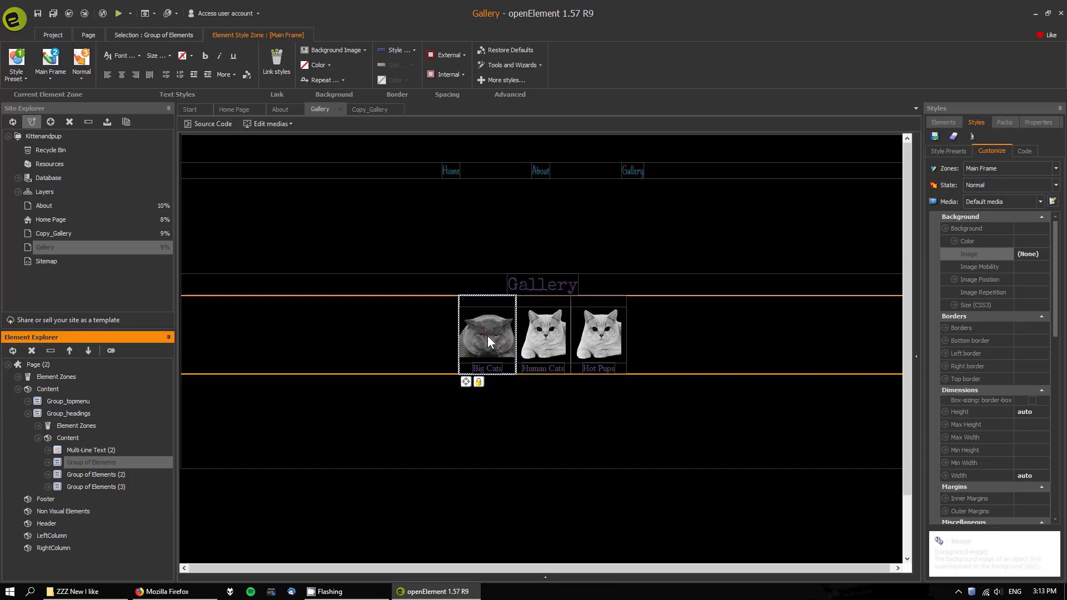
{"action": "left_click", "coordinate": [562, 297]}
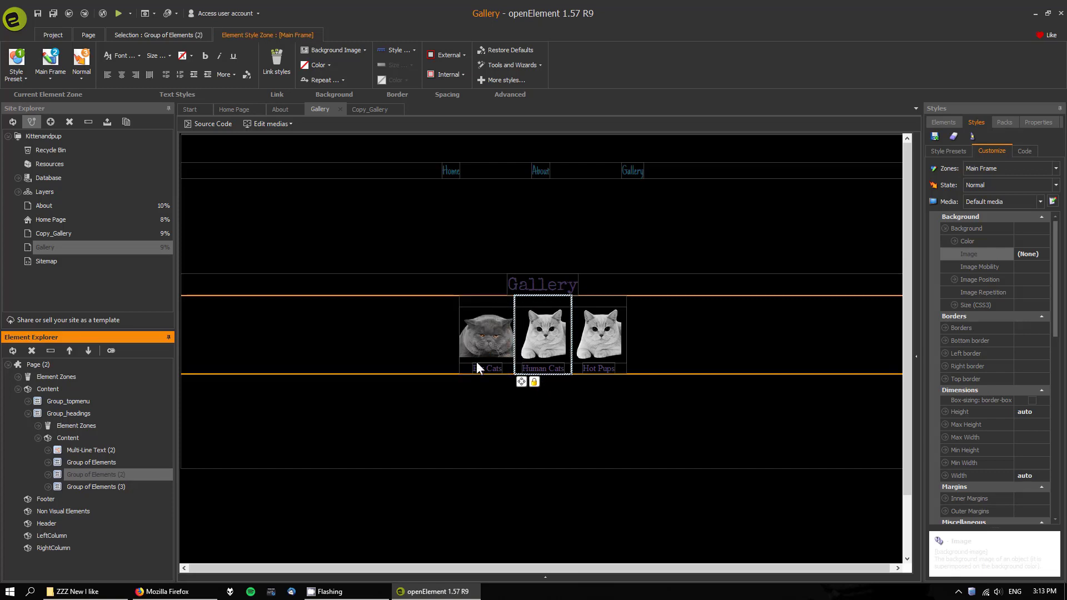
{"action": "left_click", "coordinate": [467, 315]}
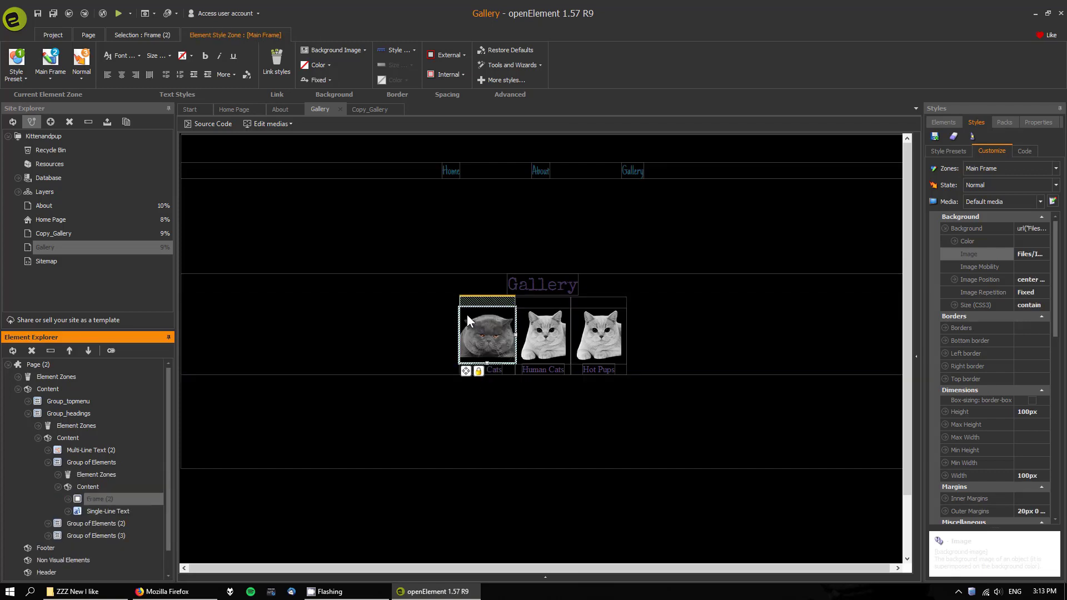
{"action": "left_click", "coordinate": [497, 371]}
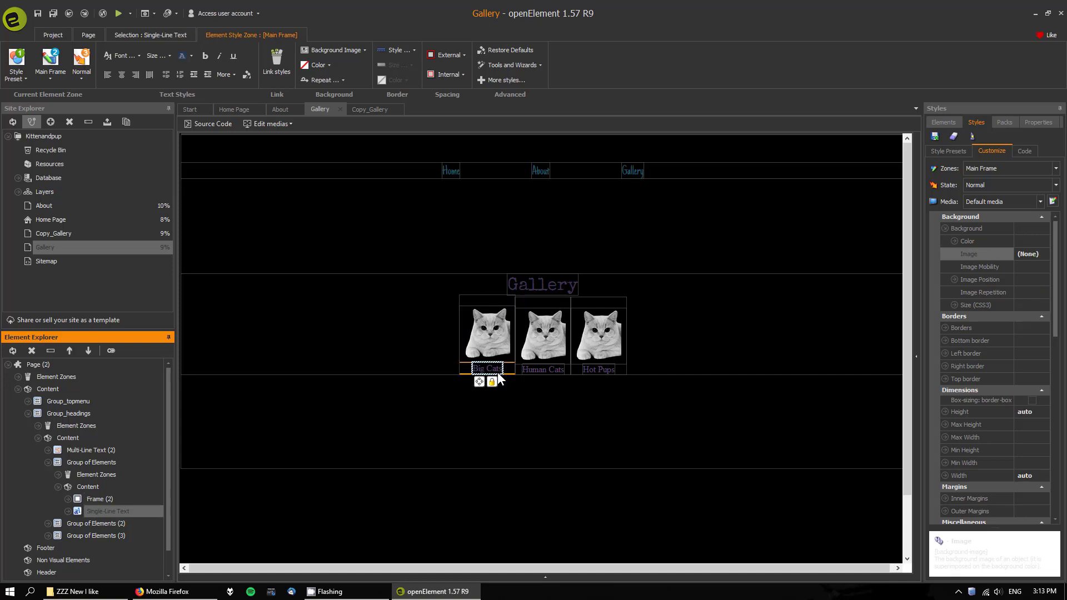
{"action": "left_click", "coordinate": [476, 301]}
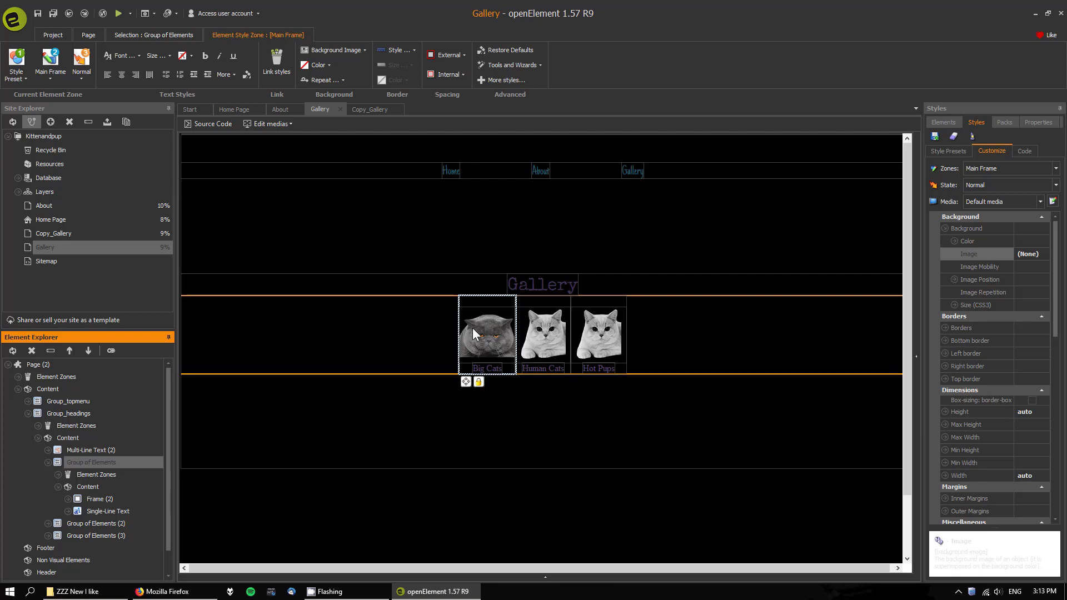
{"action": "left_click", "coordinate": [486, 313]}
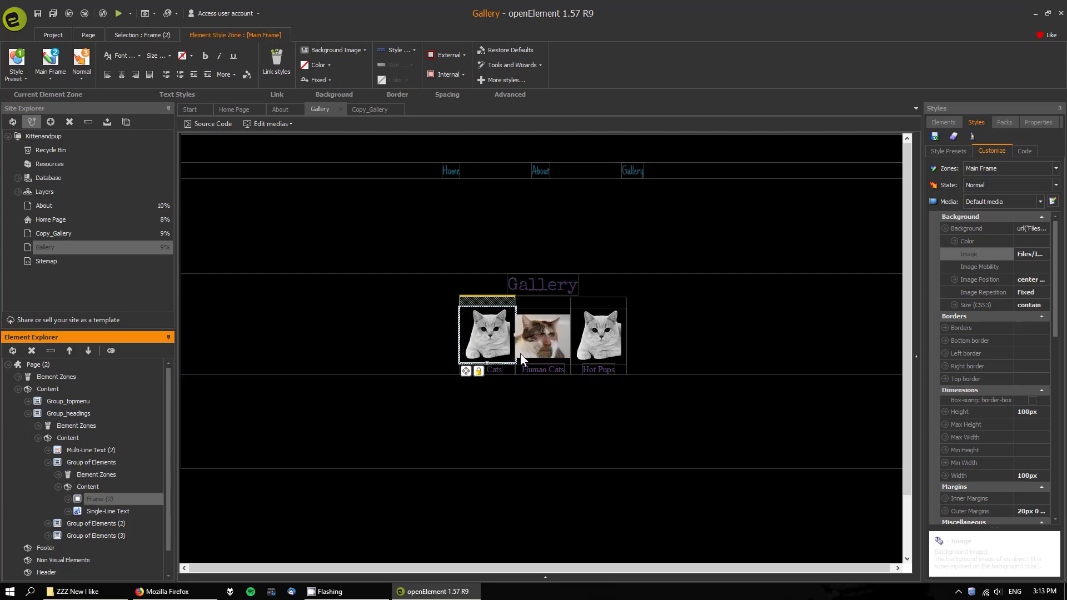
{"action": "left_click", "coordinate": [499, 370]}
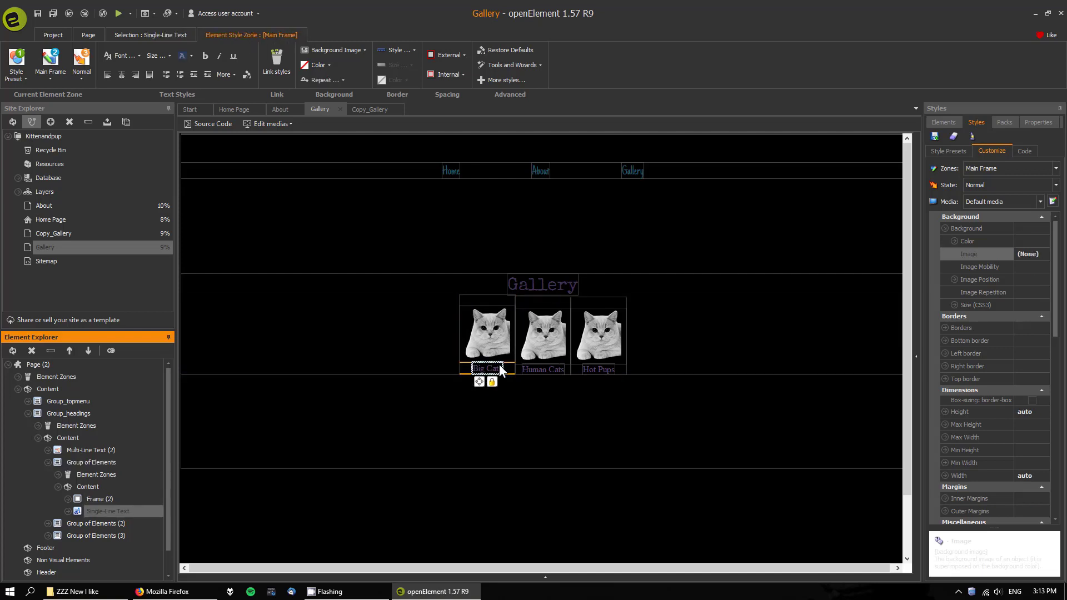
{"action": "left_click", "coordinate": [499, 301]}
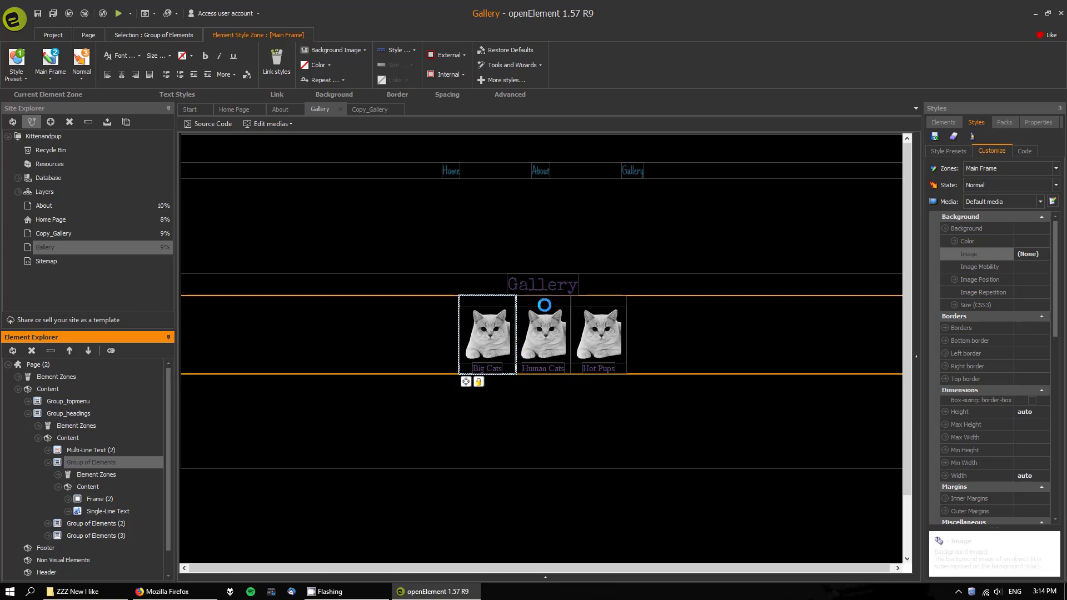
{"action": "left_click", "coordinate": [542, 299]}
Select the three thumbnail groups together and set their Mouseover cursor to Hand.
{"action": "left_click", "coordinate": [507, 301]}
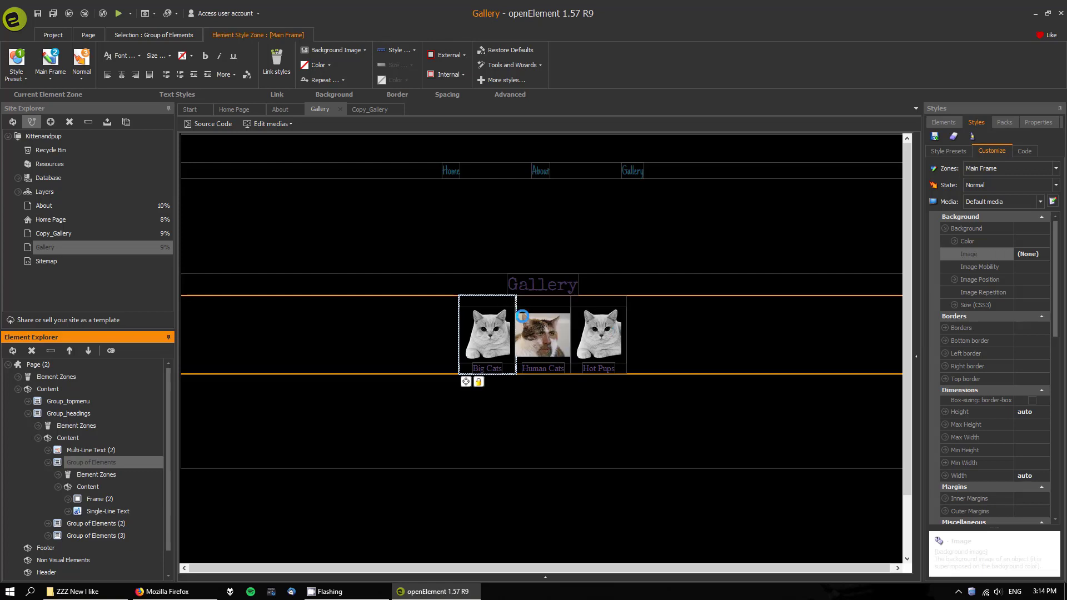
{"action": "left_click", "coordinate": [539, 301], "text": "ctrl"}
{"action": "left_click", "coordinate": [612, 302], "text": "ctrl"}
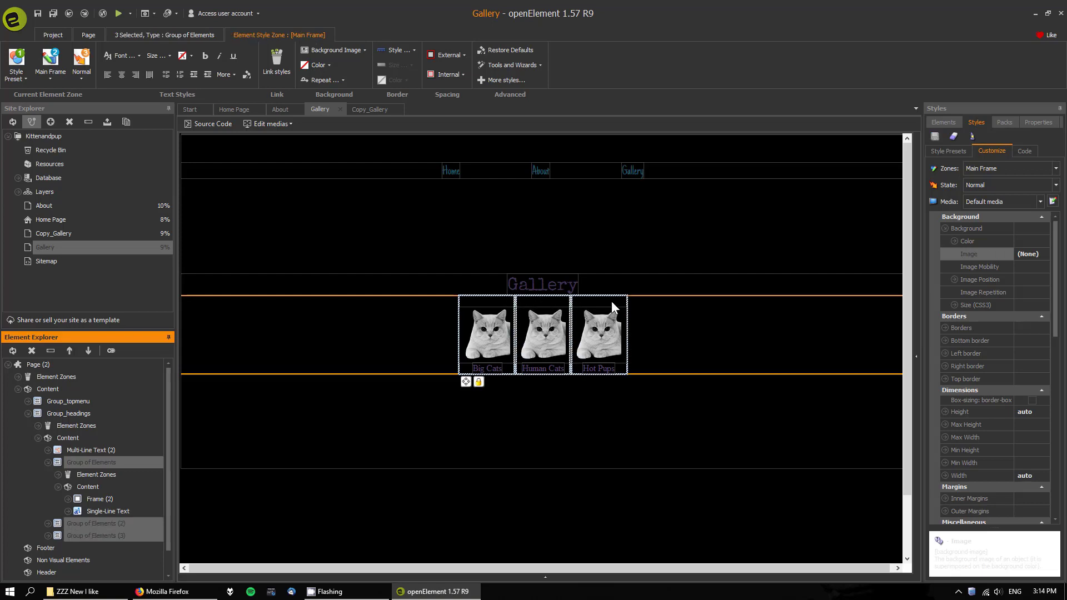
{"action": "left_click", "coordinate": [1056, 185]}
{"action": "left_click", "coordinate": [1009, 212]}
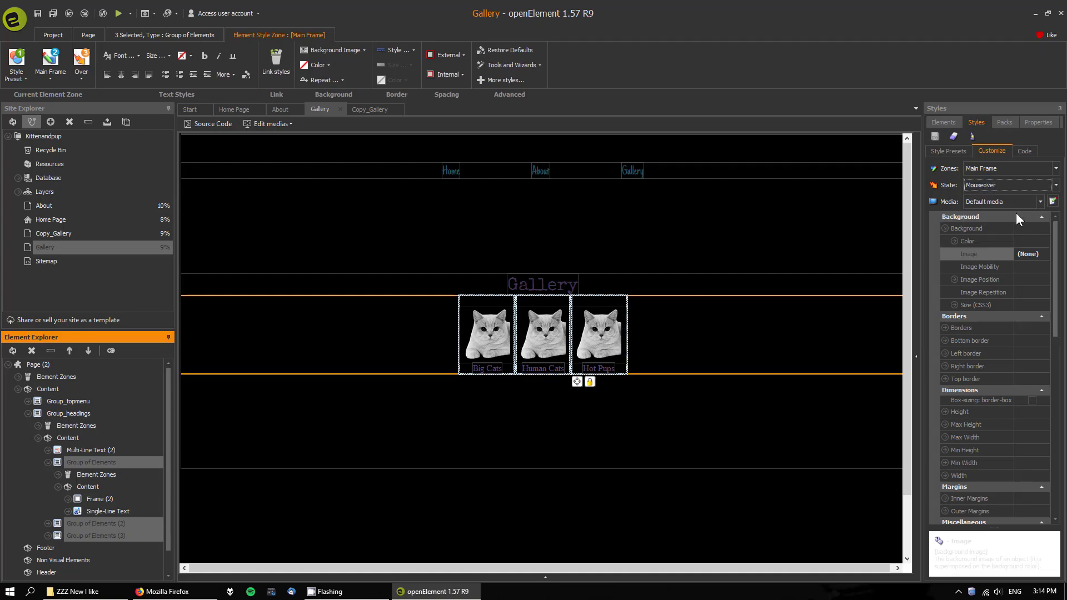
{"action": "left_click_drag", "start_coordinate": [1055, 278], "coordinate": [1055, 406]}
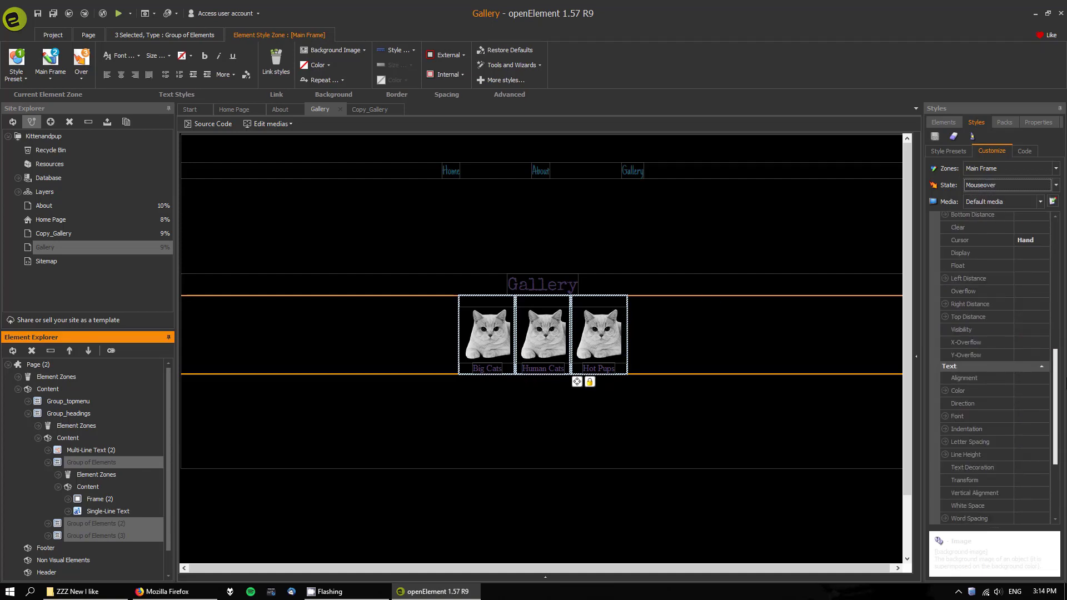
{"action": "scroll", "coordinate": [1001, 334], "scroll_direction": "up", "scroll_amount": 2}
{"action": "left_click", "coordinate": [1045, 312]}
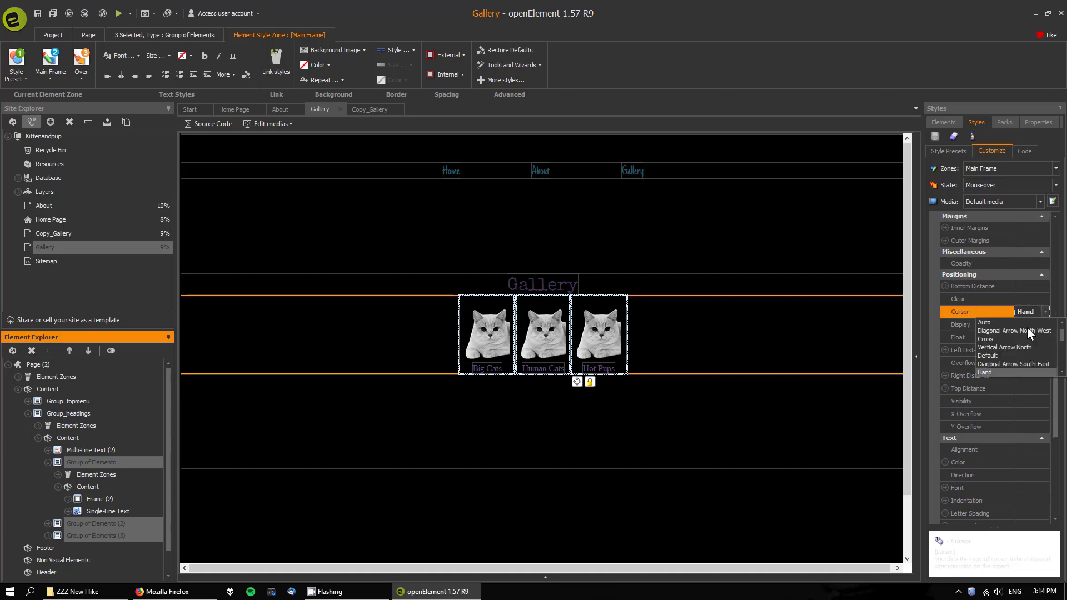
{"action": "left_click", "coordinate": [999, 372]}
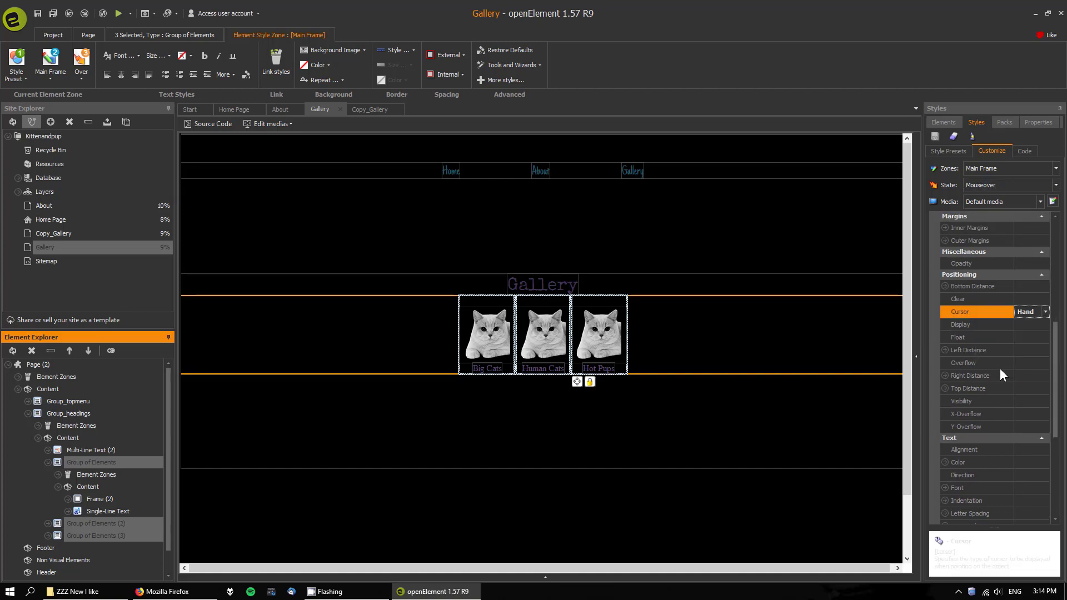
{"action": "left_click", "coordinate": [396, 331]}
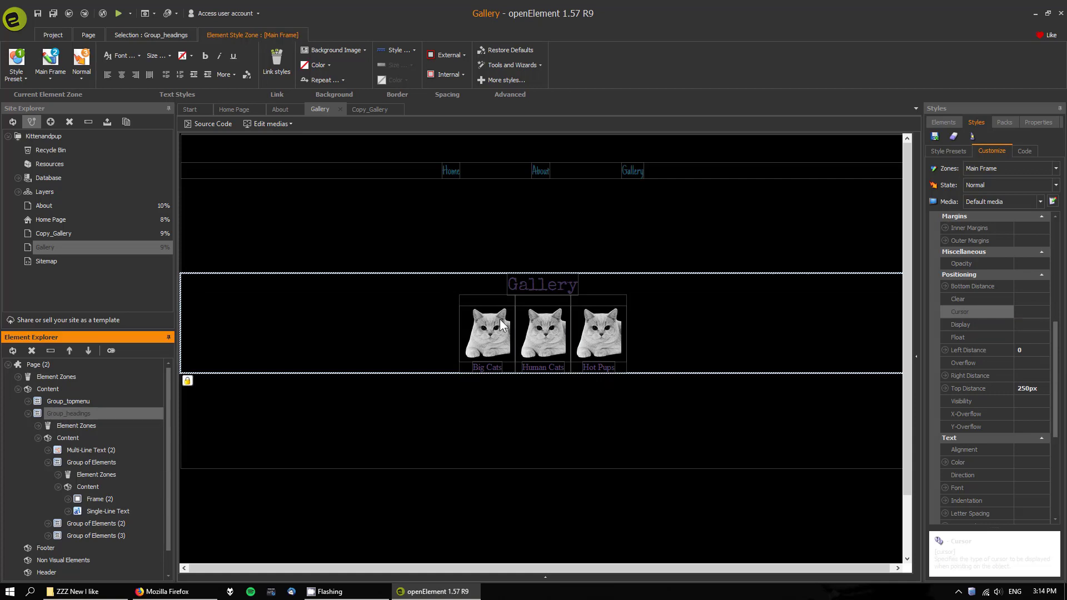
{"action": "left_click", "coordinate": [484, 300]}
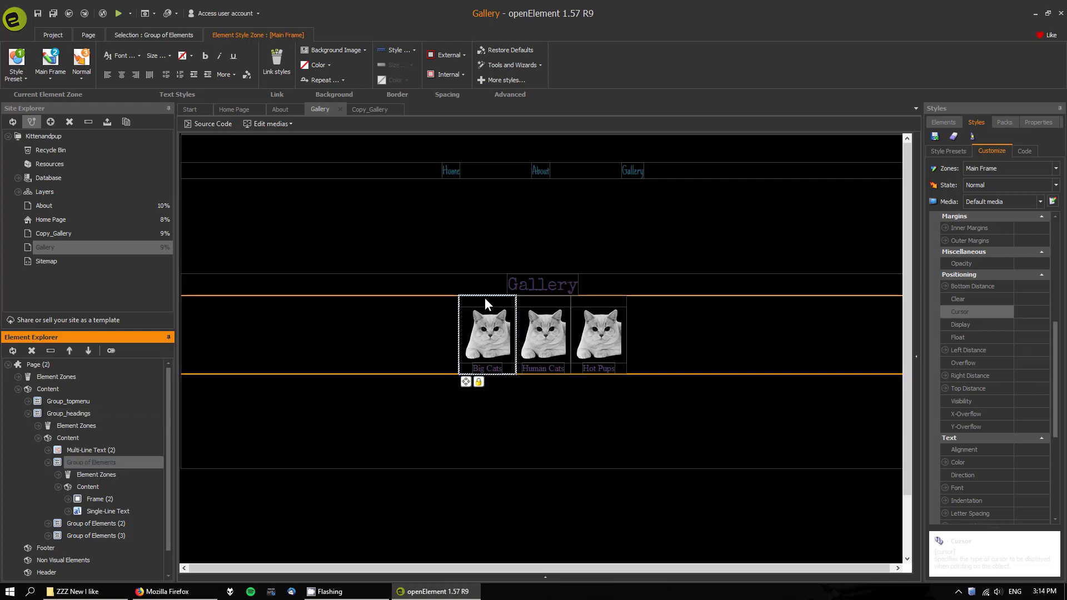
{"action": "left_click", "coordinate": [523, 300]}
{"action": "left_click", "coordinate": [576, 303]}
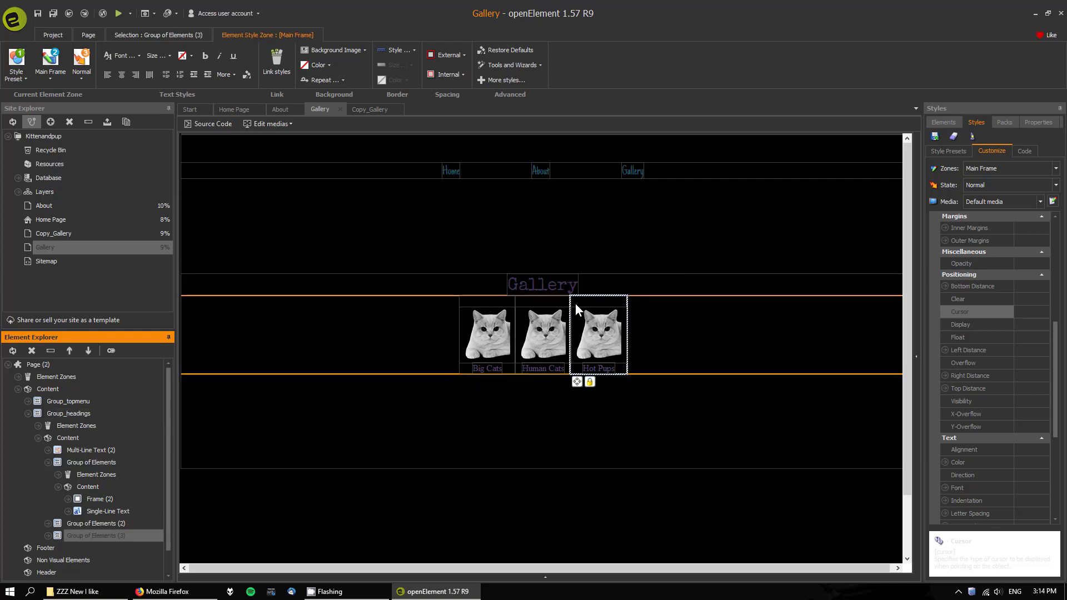
Rename the Big Cats thumbnail group as Open_bigcats.
{"action": "left_click", "coordinate": [475, 298]}
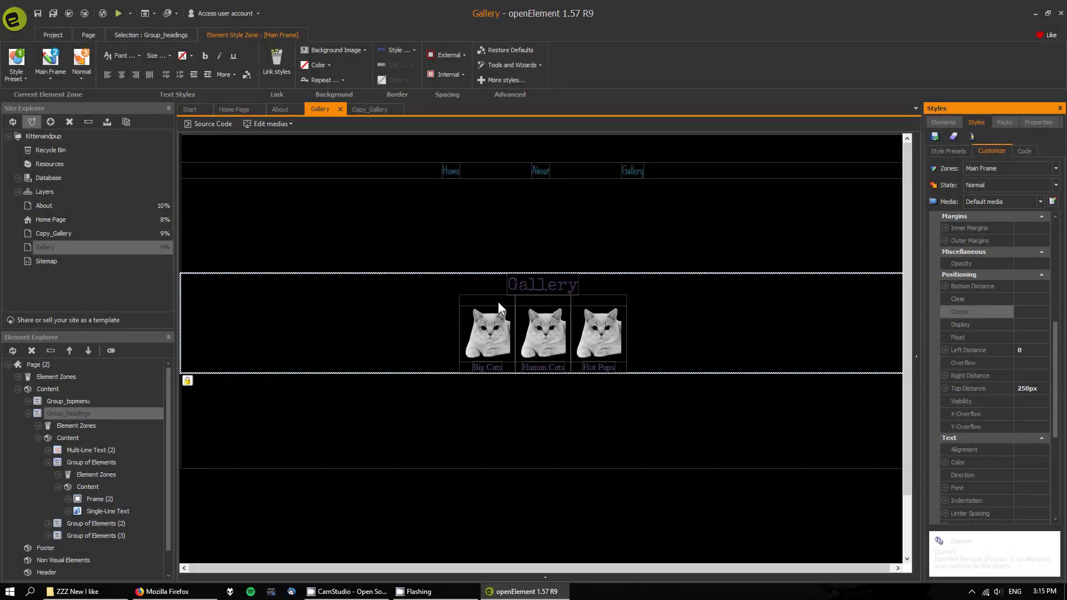
{"action": "left_click", "coordinate": [497, 302]}
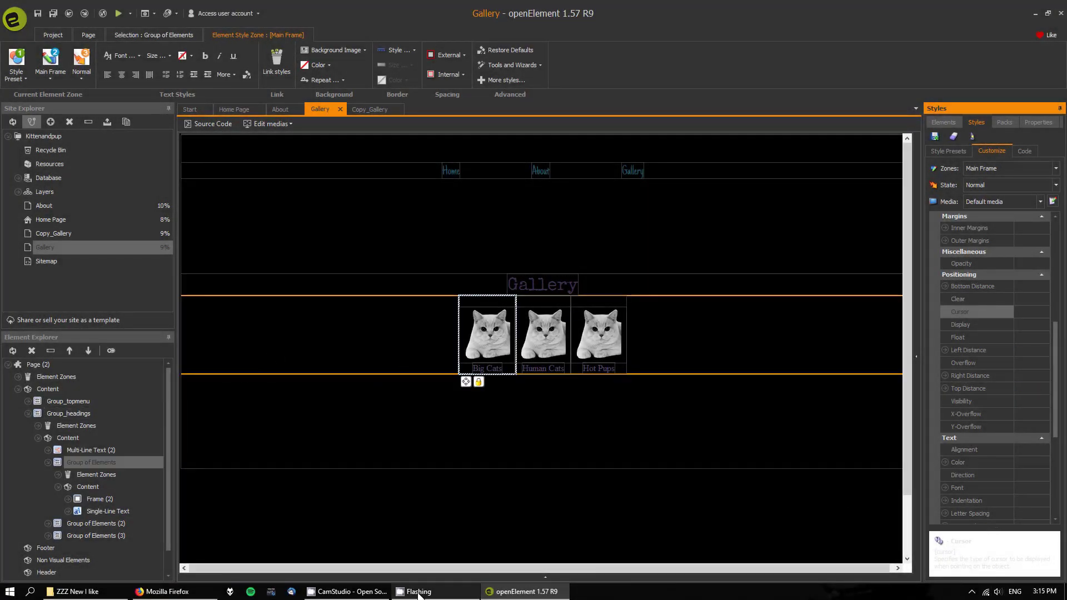
{"action": "left_click_drag", "start_coordinate": [166, 472], "coordinate": [168, 484]}
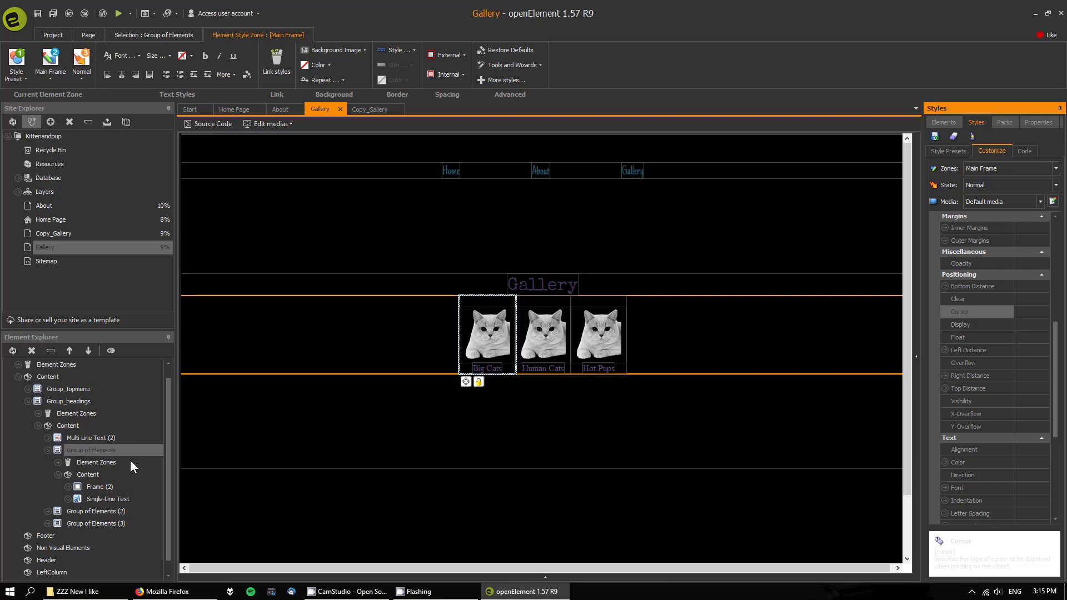
{"action": "left_click", "coordinate": [51, 450]}
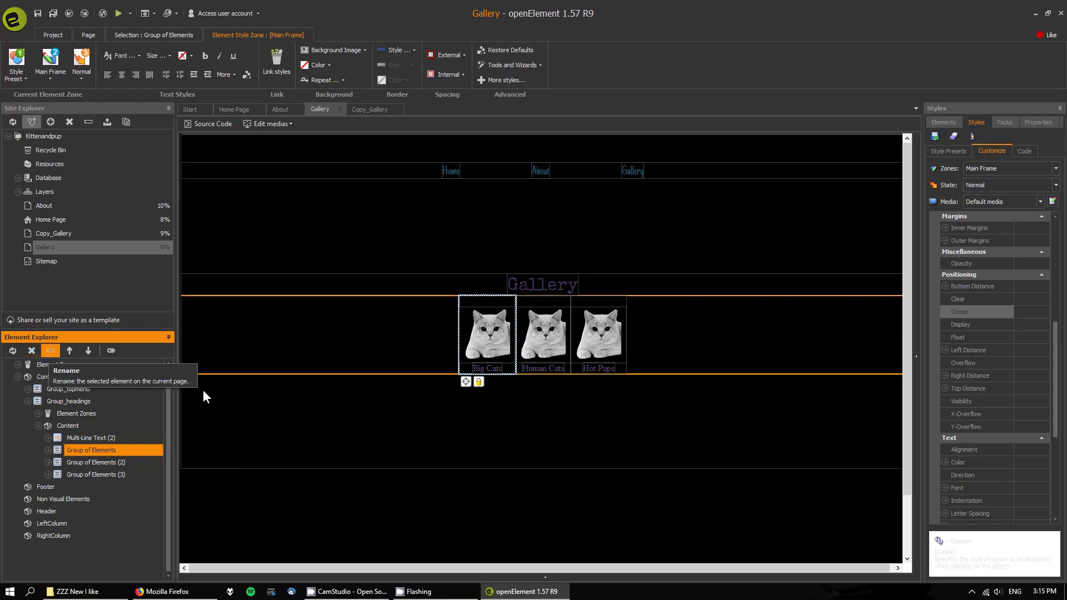
{"action": "left_click", "coordinate": [50, 350]}
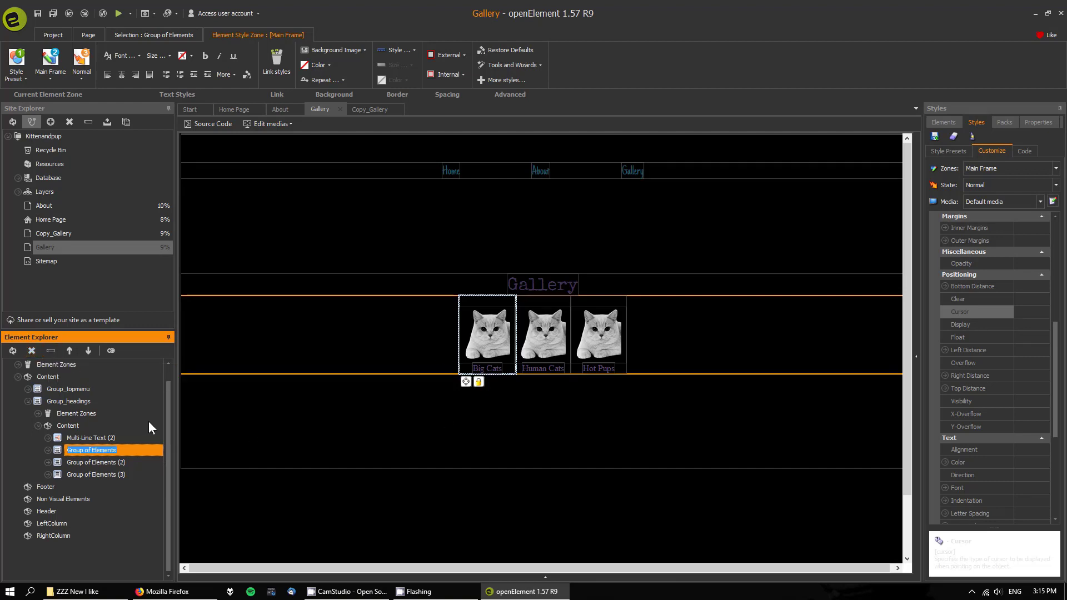
{"action": "type", "text": "G"}
{"action": "type", "text": "Open"}
{"action": "key", "text": "BackSpace"}
{"action": "key", "text": "BackSpace"}
{"action": "key", "text": "BackSpace"}
{"action": "key", "text": "BackSpace"}
{"action": "key", "text": "BackSpace"}
{"action": "type", "text": "G_"}
{"action": "type", "text": "bigc"}
{"action": "key", "text": "ctrl+a"}
{"action": "type", "text": "Open_bigcats"}
Rename the Human Cats thumbnail group as Open_humancats.
{"action": "left_click", "coordinate": [106, 462]}
{"action": "key", "text": "F2"}
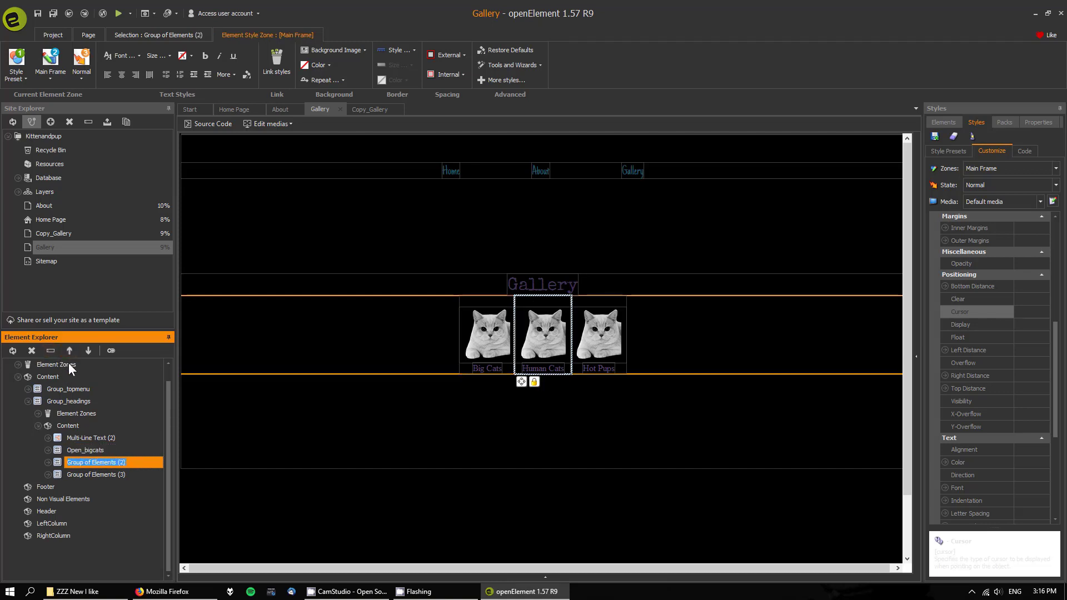
{"action": "type", "text": "Open_"}
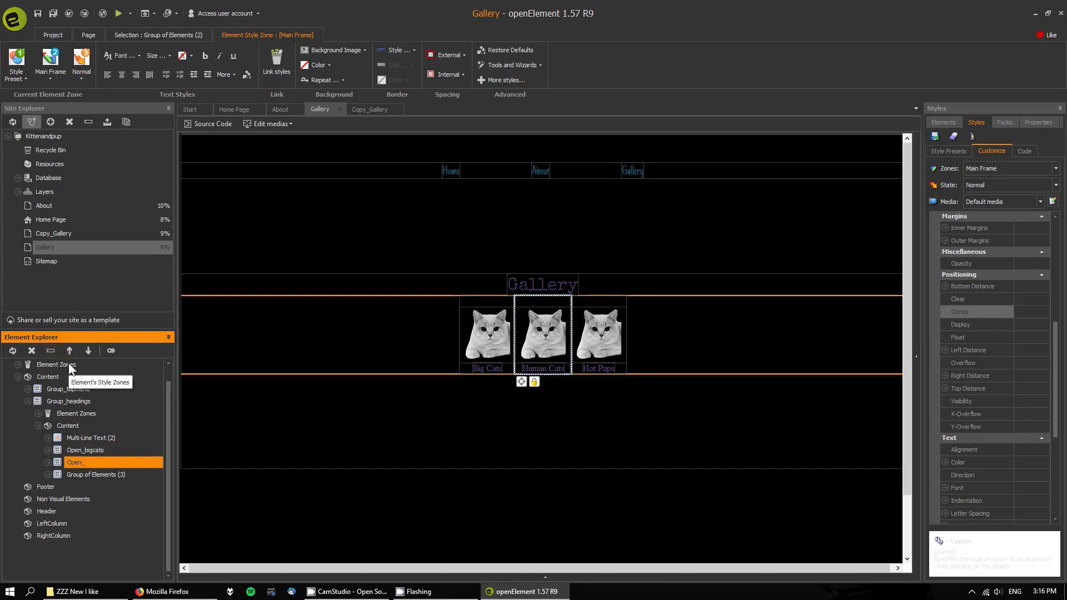
{"action": "type", "text": "humancats"}
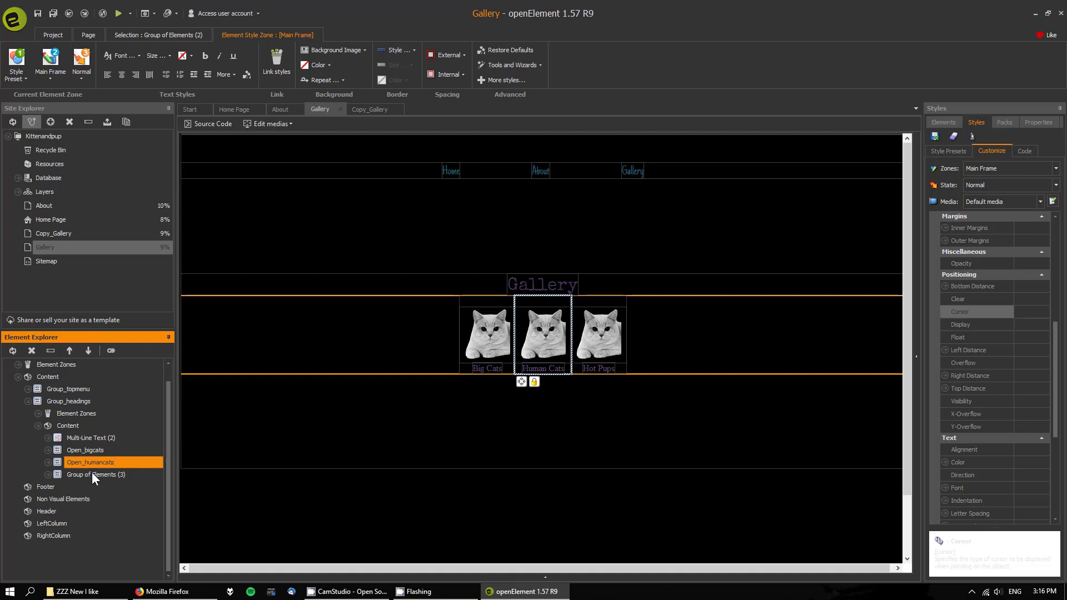
Rename the Hot Pups thumbnail group as Open_hotpups and select the Open_bigcats group.
{"action": "left_click", "coordinate": [91, 475]}
{"action": "key", "text": "F2"}
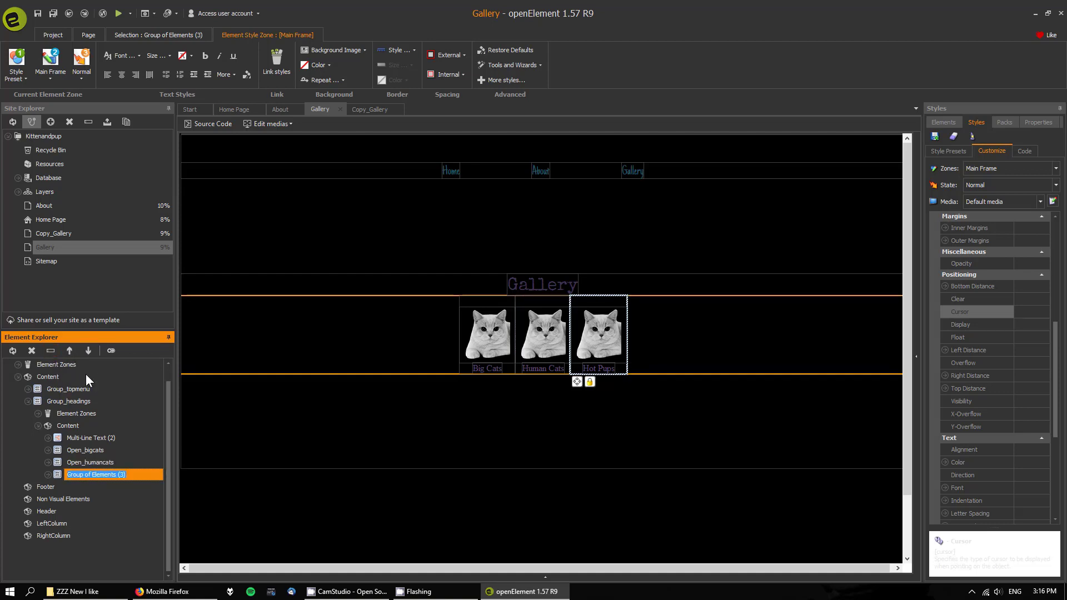
{"action": "type", "text": "Open_Hot"}
{"action": "key", "text": "BackSpace"}
{"action": "key", "text": "BackSpace"}
{"action": "key", "text": "BackSpace"}
{"action": "type", "text": "hotpup"}
{"action": "left_click", "coordinate": [139, 448]}
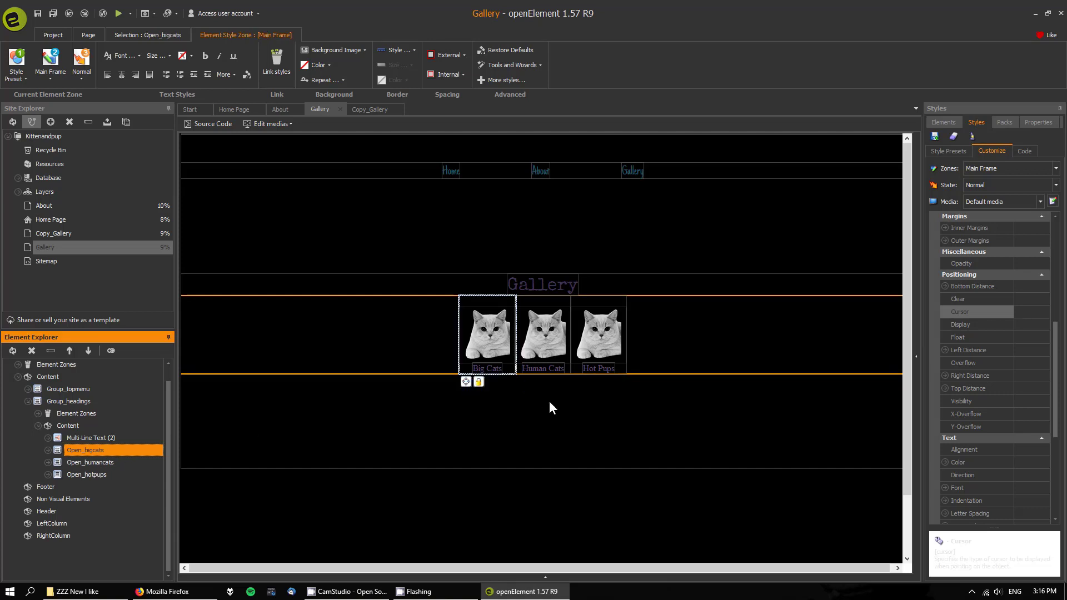
Add a Simple Modal Pop-Up without assigning a trigger element and place it roughly centred below the three gallery thumbnails.
{"action": "left_click", "coordinate": [944, 122]}
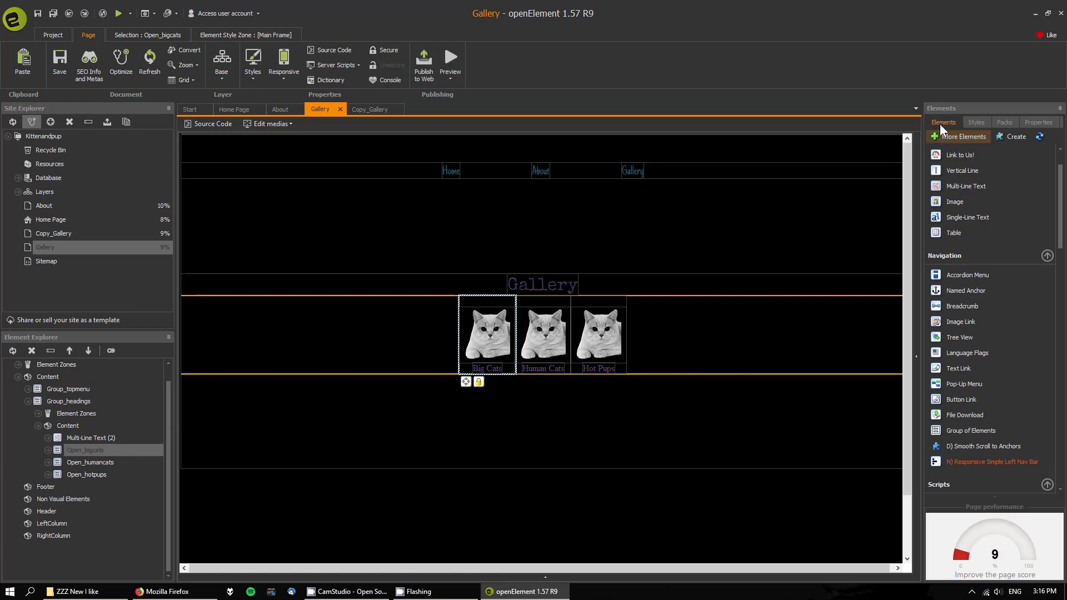
{"action": "left_click_drag", "start_coordinate": [1061, 182], "coordinate": [1066, 249]}
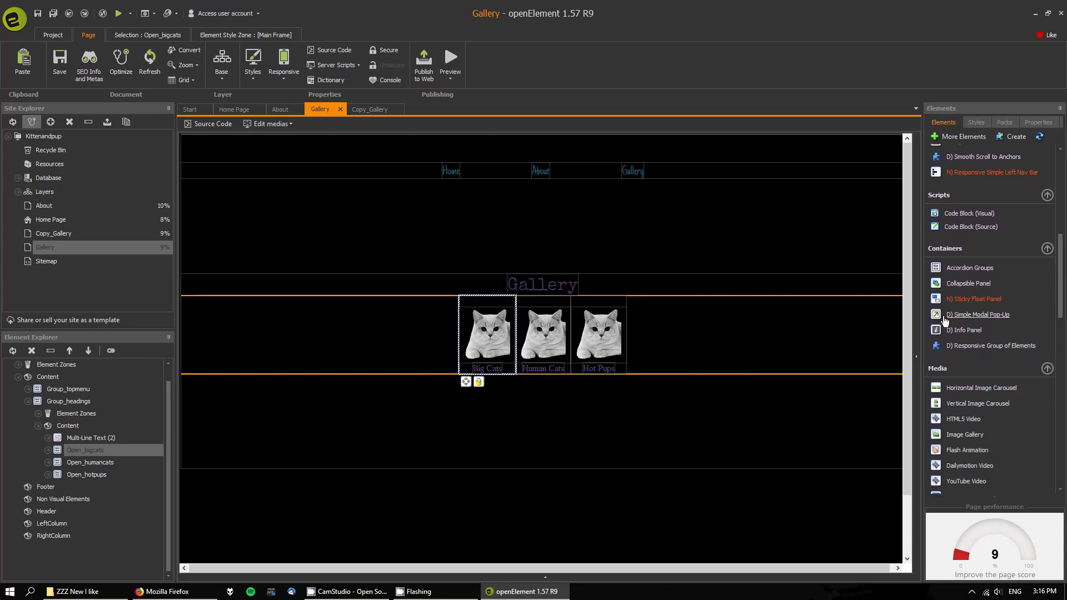
{"action": "mouse_move", "coordinate": [974, 318]}
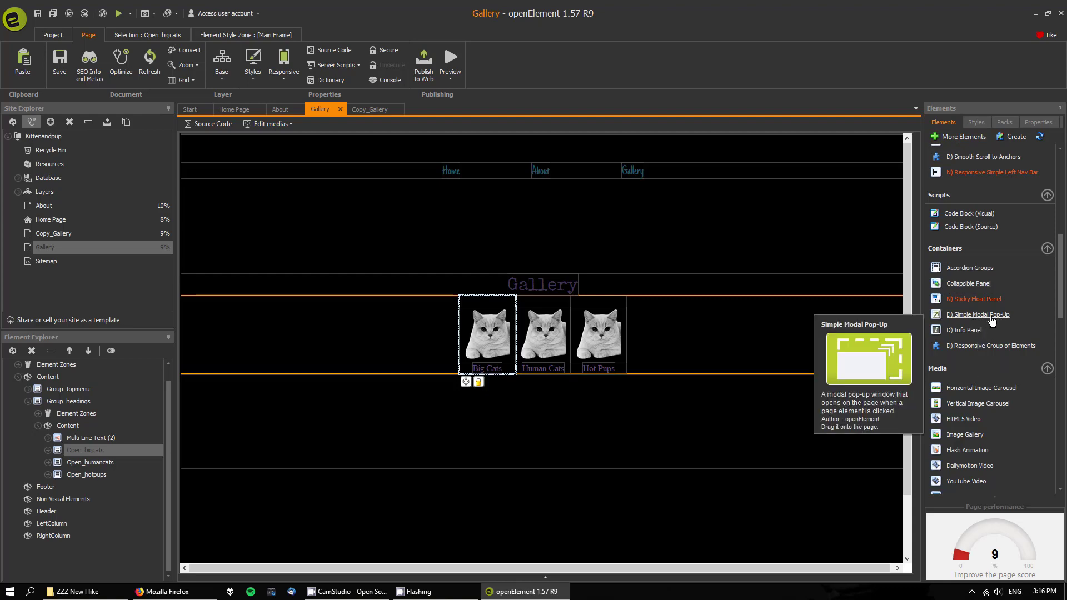
{"action": "left_click_drag", "start_coordinate": [996, 321], "coordinate": [556, 432]}
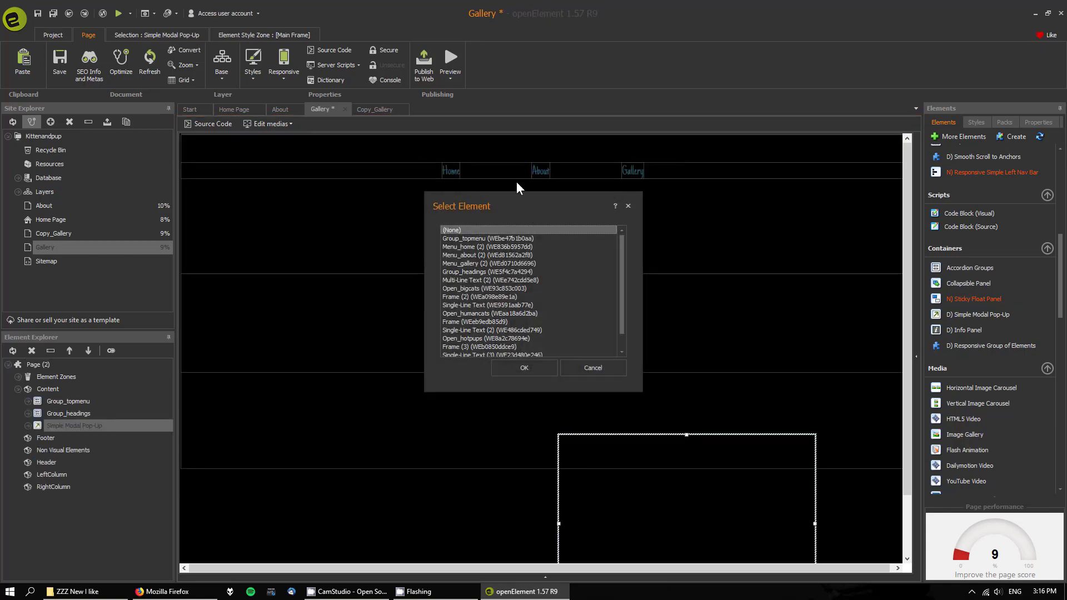
{"action": "left_click_drag", "start_coordinate": [523, 203], "coordinate": [492, 203]}
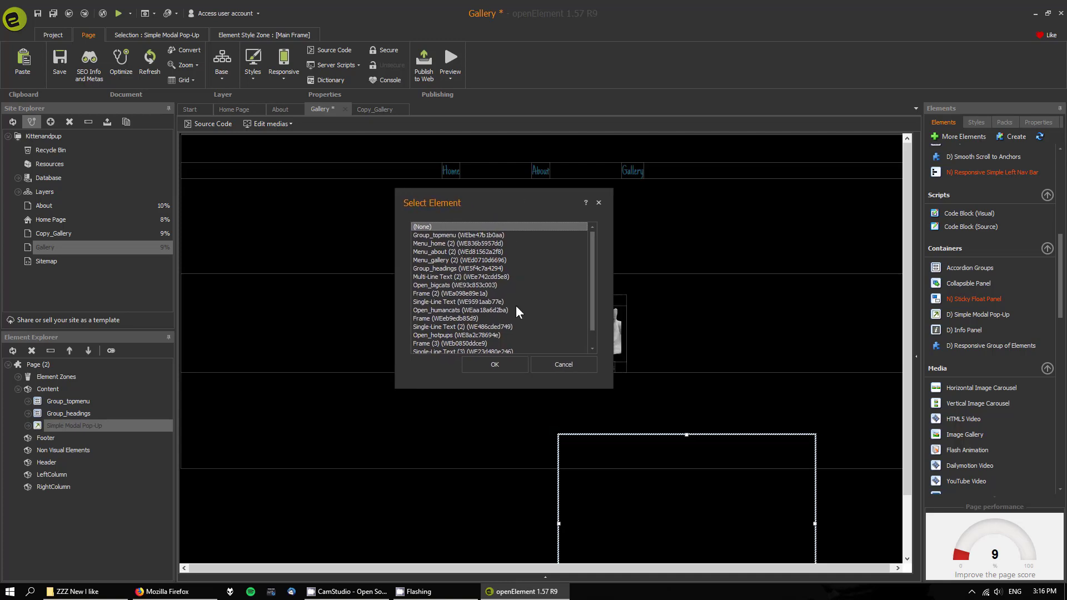
{"action": "scroll", "coordinate": [591, 286], "scroll_direction": "down", "scroll_amount": 1}
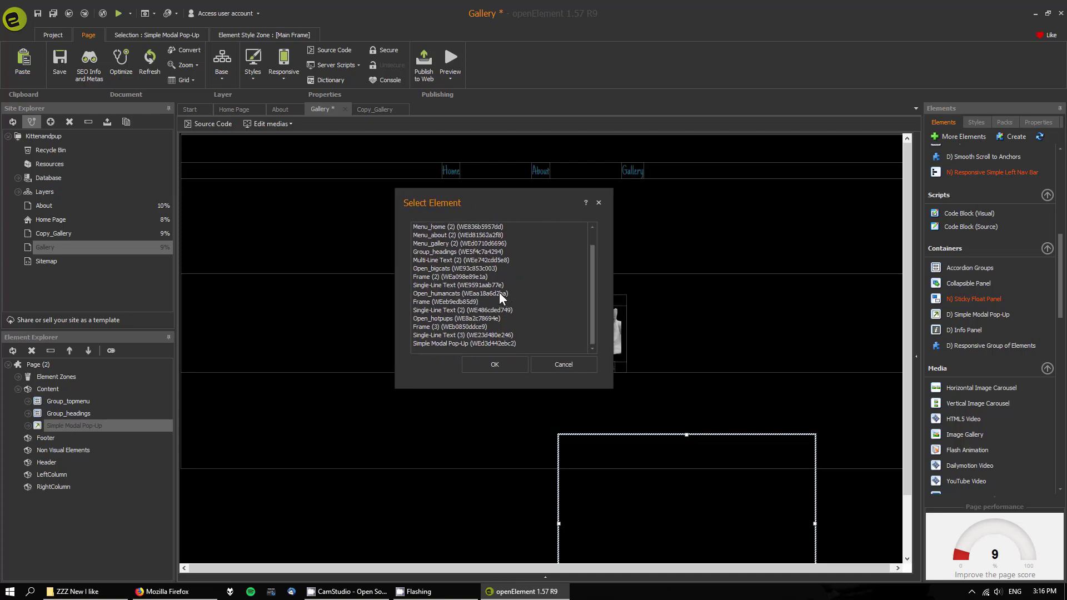
{"action": "left_click", "coordinate": [566, 365]}
{"action": "left_click_drag", "start_coordinate": [908, 231], "coordinate": [909, 302]}
{"action": "left_click_drag", "start_coordinate": [734, 374], "coordinate": [595, 341]}
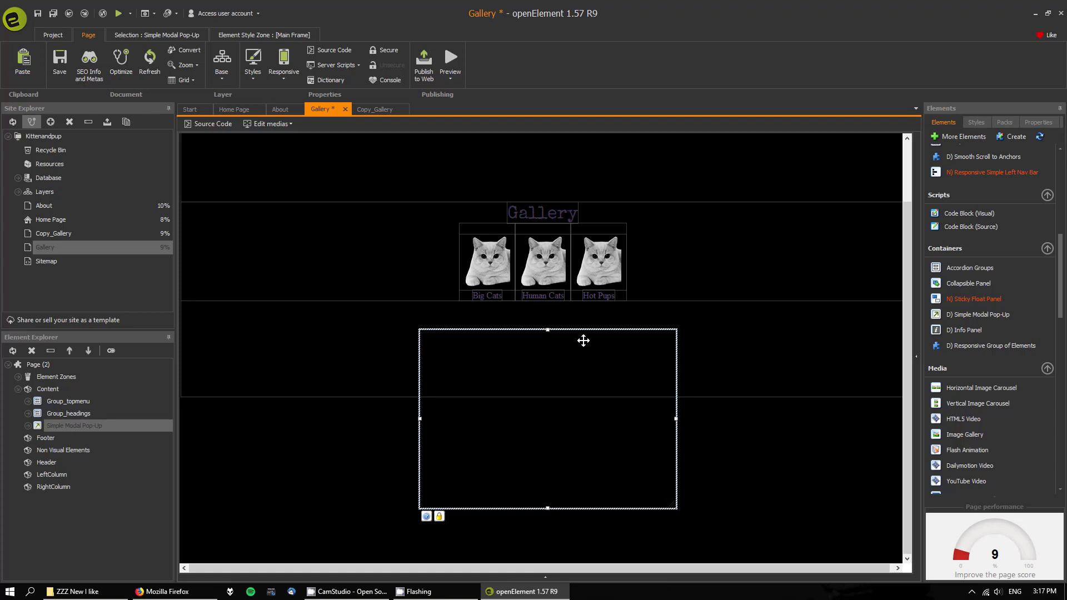
Move the modal pop-up to about 410 px left and 470 px top, and set its background colour to #400040.
{"action": "mouse_move", "coordinate": [611, 351]}
{"action": "left_mouse_down"}
{"action": "mouse_move", "coordinate": [543, 341]}
{"action": "mouse_move", "coordinate": [617, 346]}
{"action": "mouse_move", "coordinate": [550, 355]}
{"action": "mouse_move", "coordinate": [607, 352]}
{"action": "left_mouse_up"}
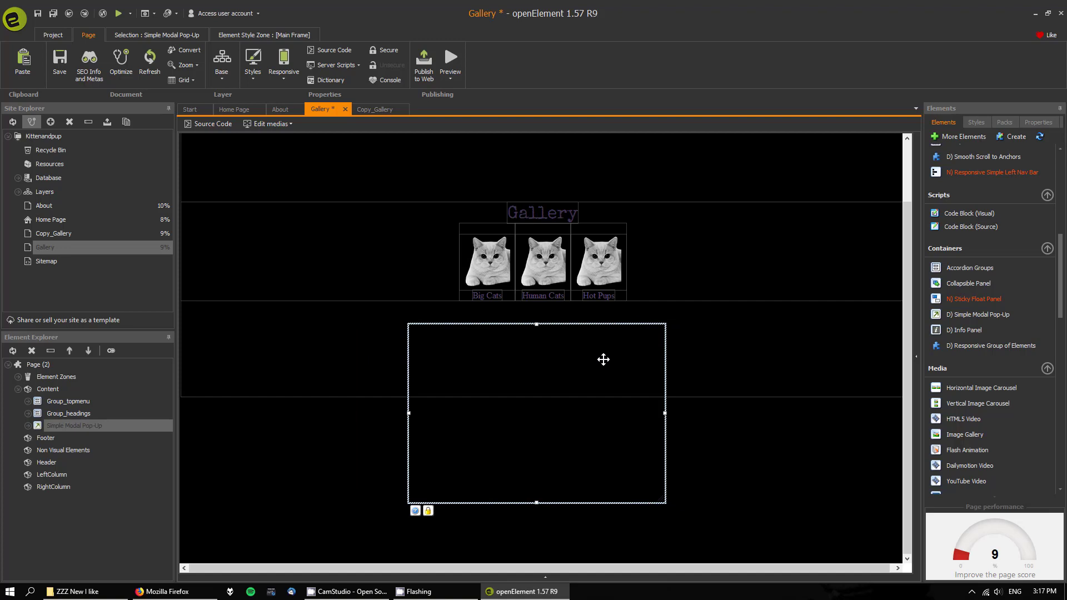
{"action": "left_click", "coordinate": [976, 123]}
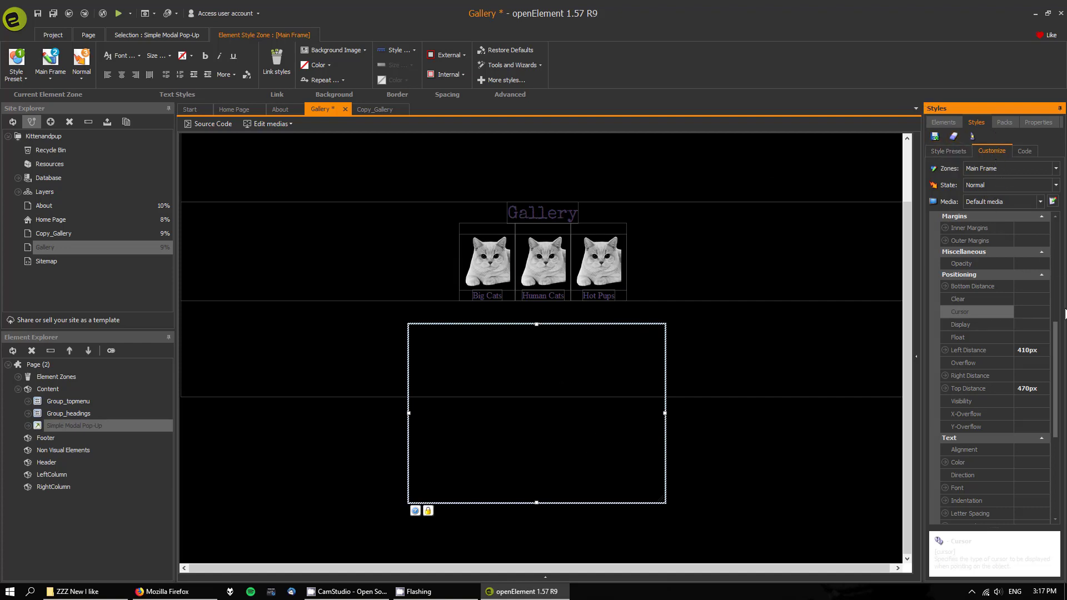
{"action": "left_click_drag", "start_coordinate": [1058, 335], "coordinate": [1055, 235]}
{"action": "left_click", "coordinate": [1025, 241]}
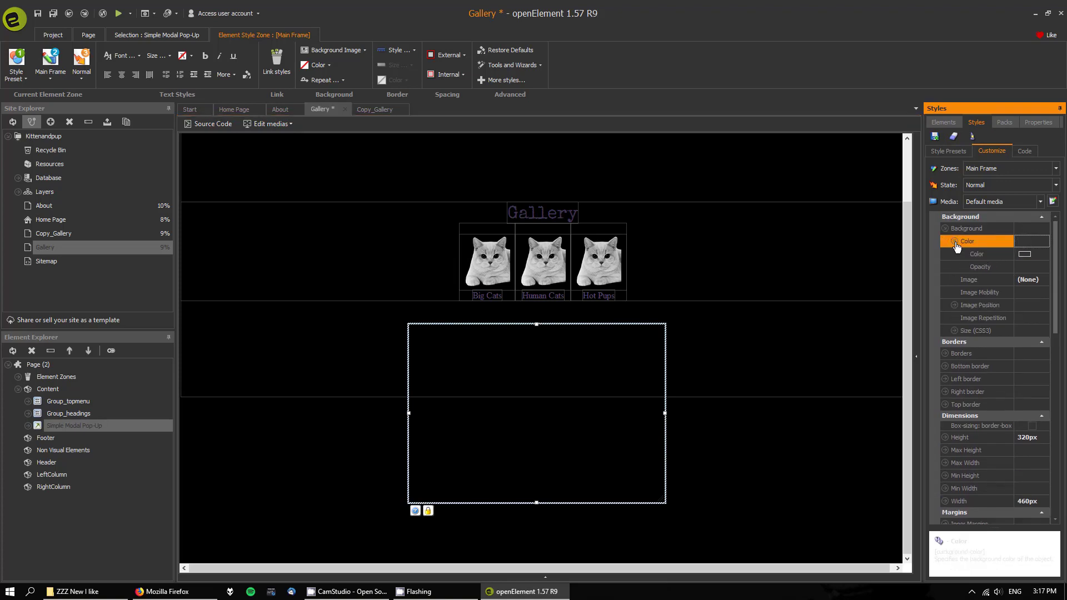
{"action": "left_click", "coordinate": [1045, 256]}
{"action": "left_click", "coordinate": [1059, 342]}
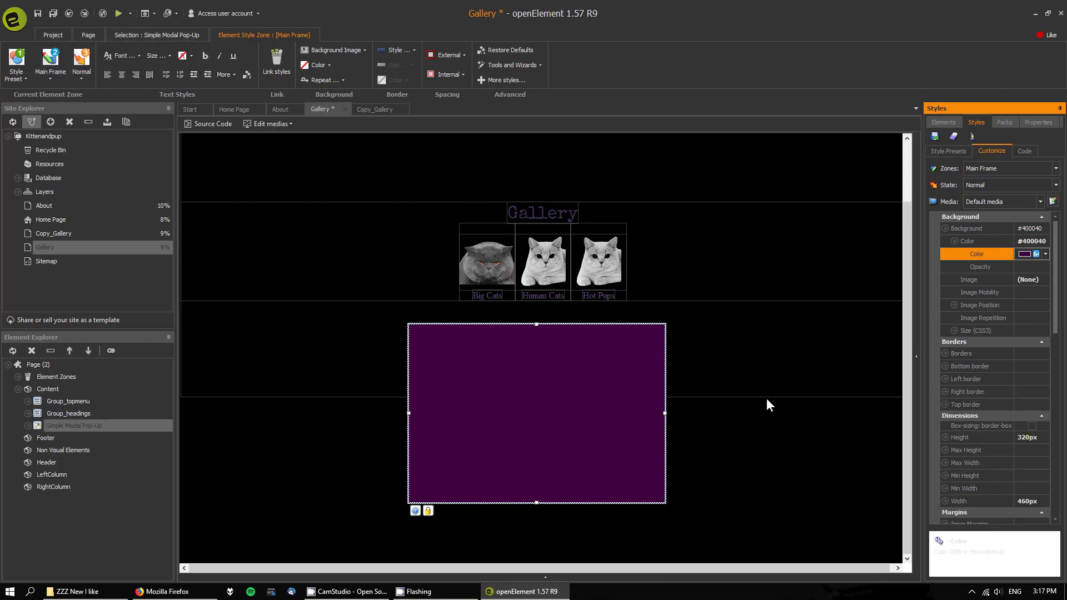
Assign Open_bigcats as the modal pop-up's main opening trigger.
{"action": "left_click", "coordinate": [1042, 123]}
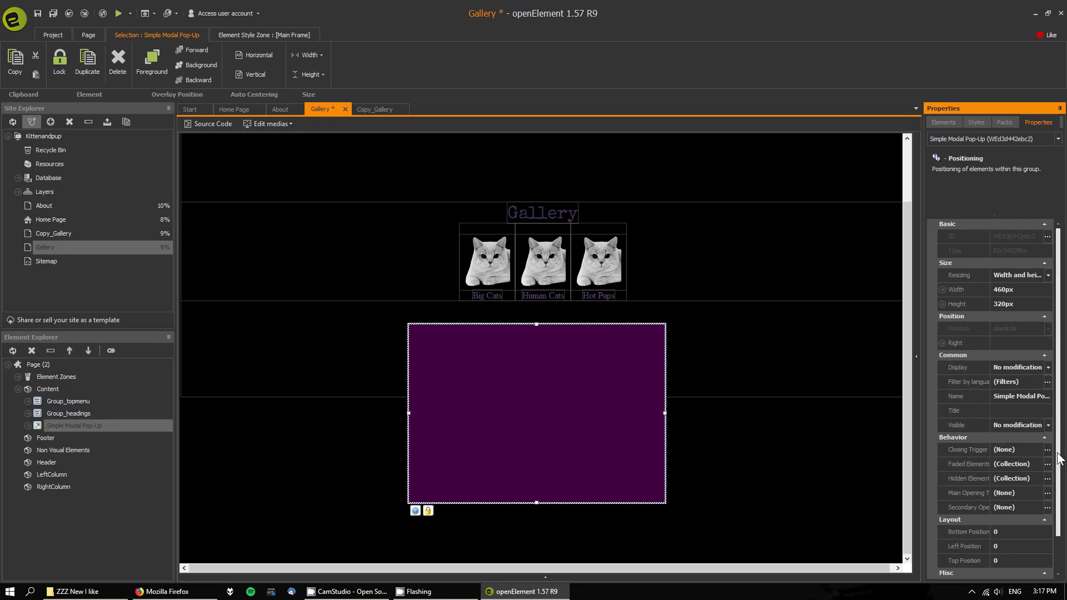
{"action": "left_click", "coordinate": [1047, 493]}
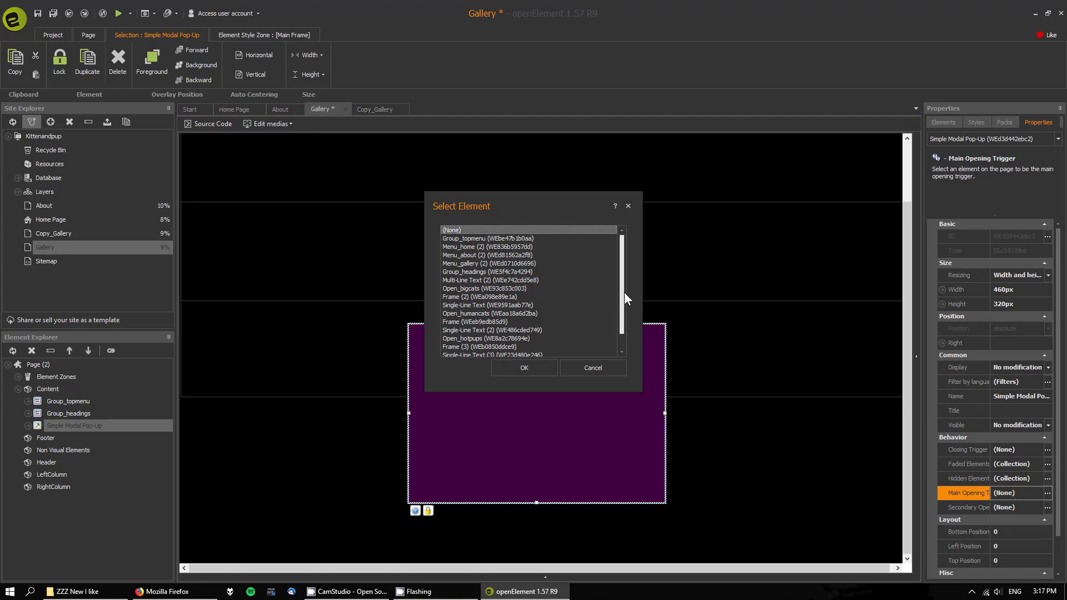
{"action": "mouse_move", "coordinate": [623, 290]}
{"action": "left_mouse_down"}
{"action": "mouse_move", "coordinate": [618, 304]}
{"action": "mouse_move", "coordinate": [622, 278]}
{"action": "left_mouse_up"}
{"action": "left_click", "coordinate": [469, 288]}
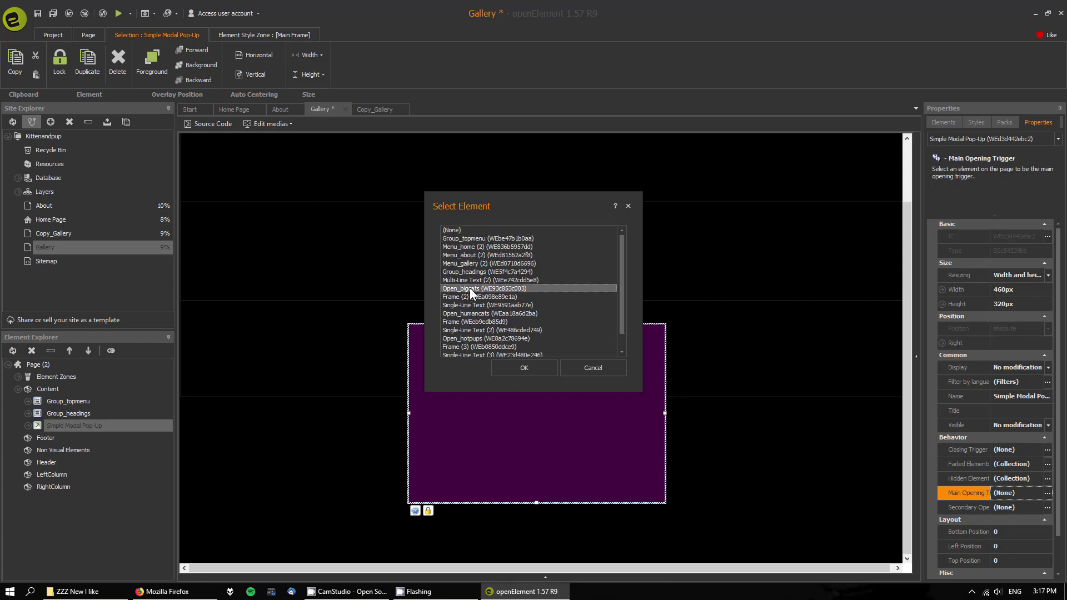
{"action": "left_click", "coordinate": [521, 368]}
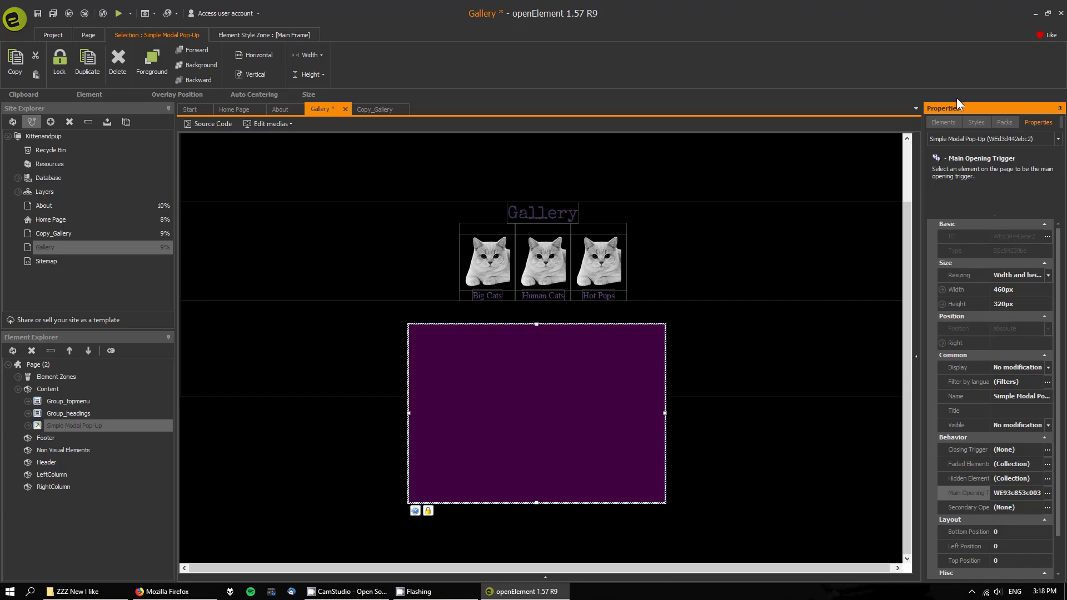
Add a Frame element inside the upper part of the purple modal pop-up.
{"action": "left_click", "coordinate": [939, 120]}
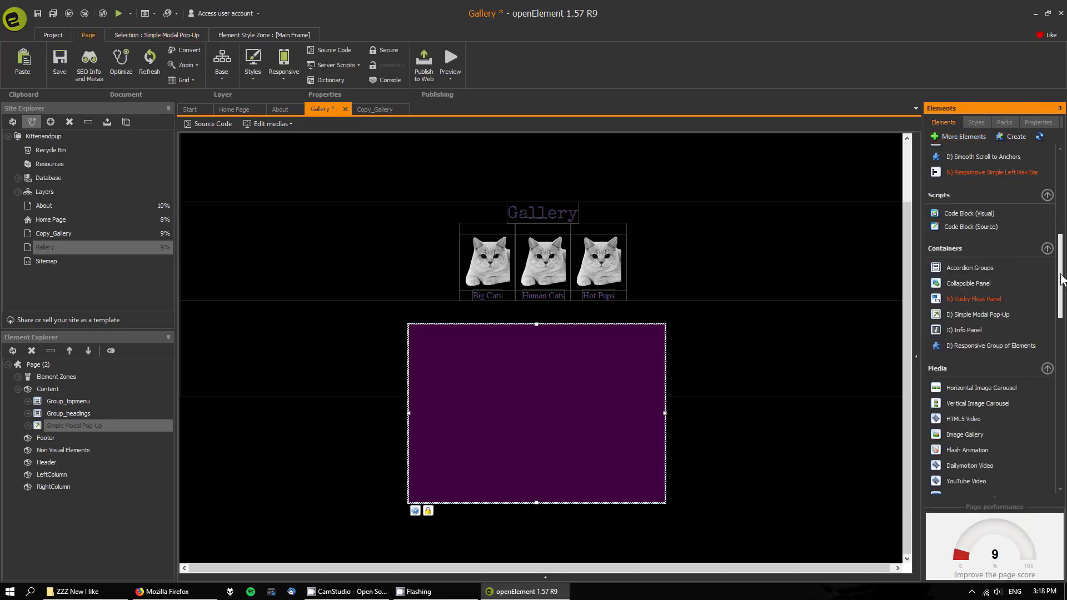
{"action": "scroll", "coordinate": [996, 251], "scroll_direction": "up", "scroll_amount": 10}
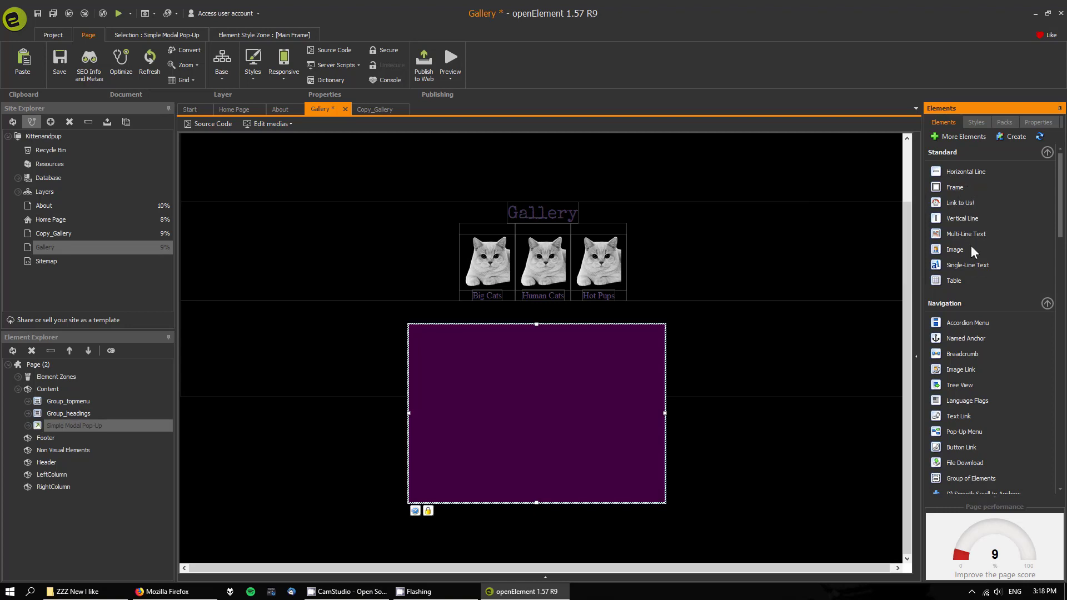
{"action": "left_click_drag", "start_coordinate": [954, 187], "coordinate": [535, 346]}
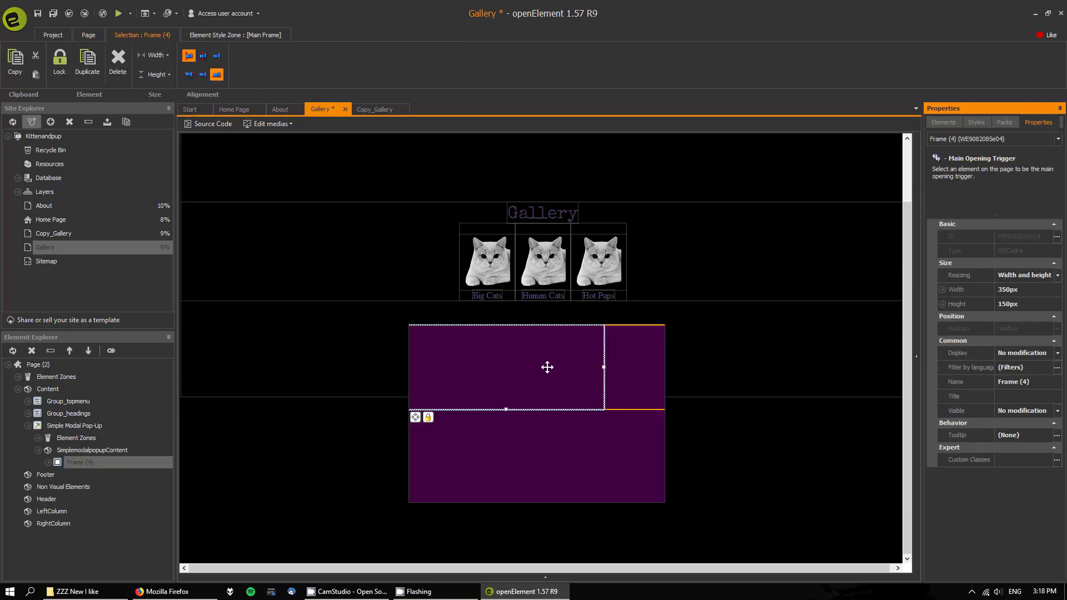
{"action": "left_click", "coordinate": [943, 121]}
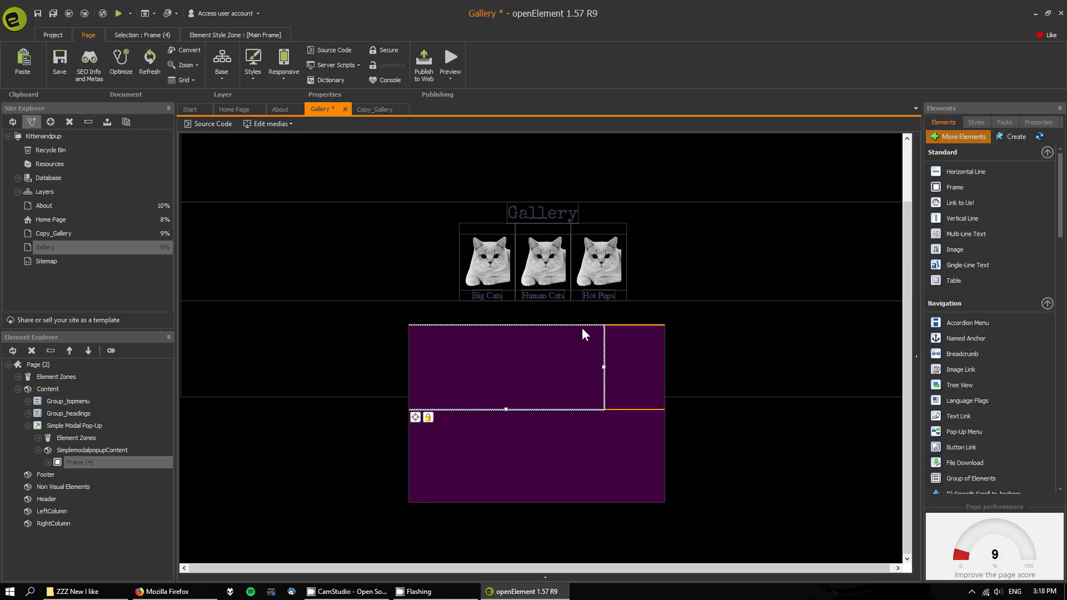
Set the new frame's background image to closebuteet.png from the file library.
{"action": "left_click", "coordinate": [972, 127]}
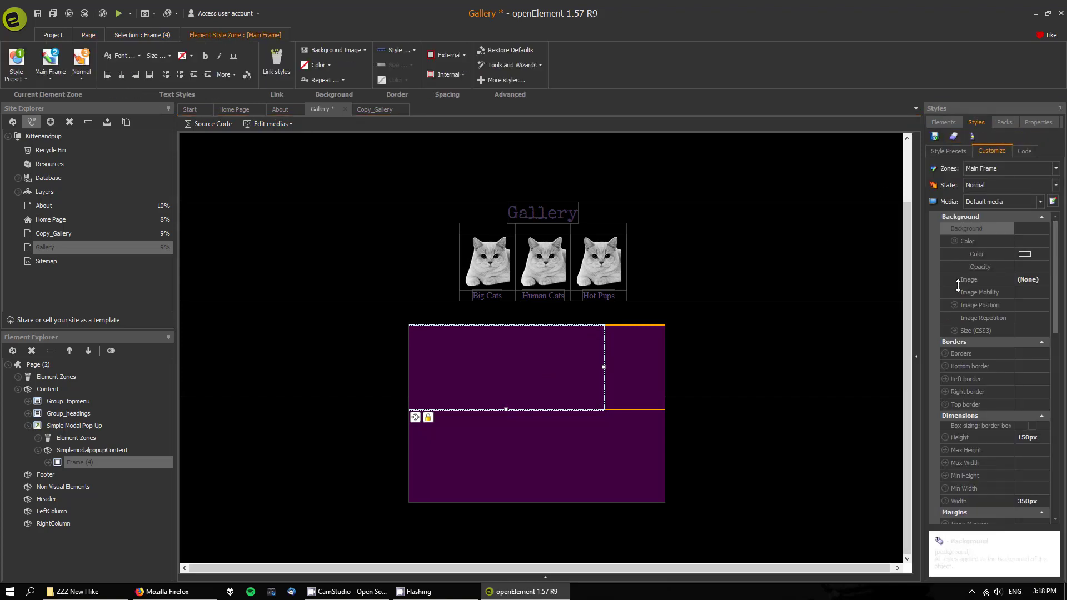
{"action": "left_click", "coordinate": [1041, 278]}
{"action": "left_click", "coordinate": [1045, 279]}
{"action": "left_click", "coordinate": [807, 442]}
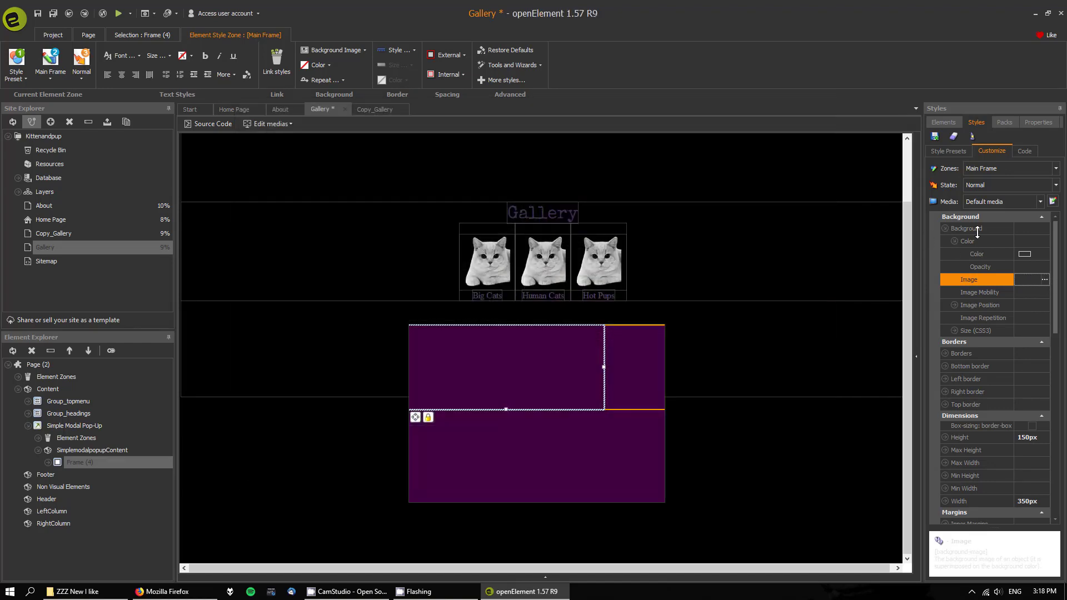
{"action": "left_click", "coordinate": [1045, 279]}
{"action": "left_click", "coordinate": [697, 185]}
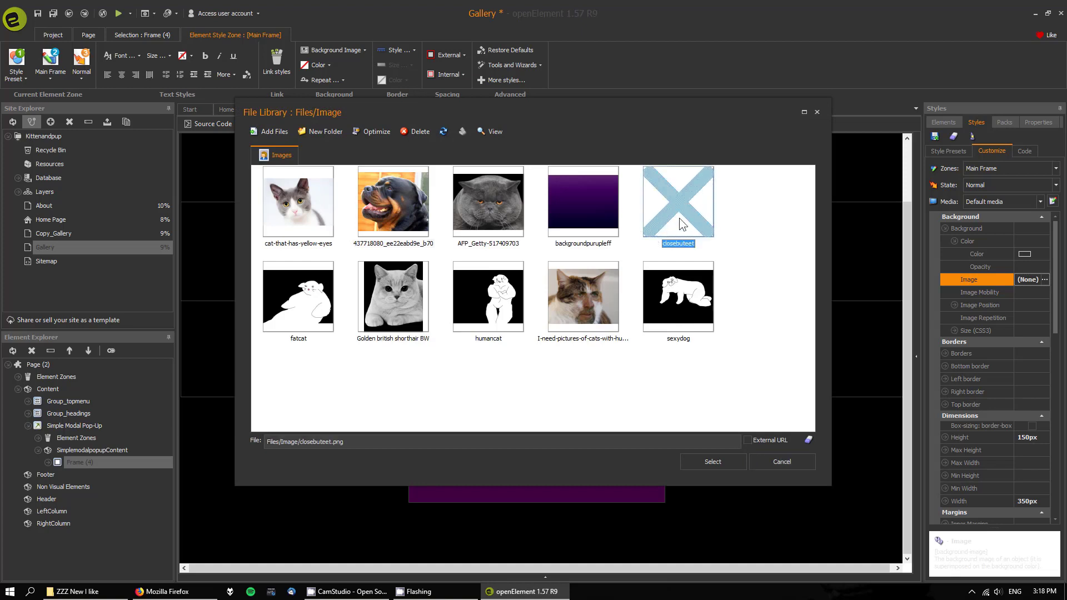
{"action": "left_click", "coordinate": [713, 461]}
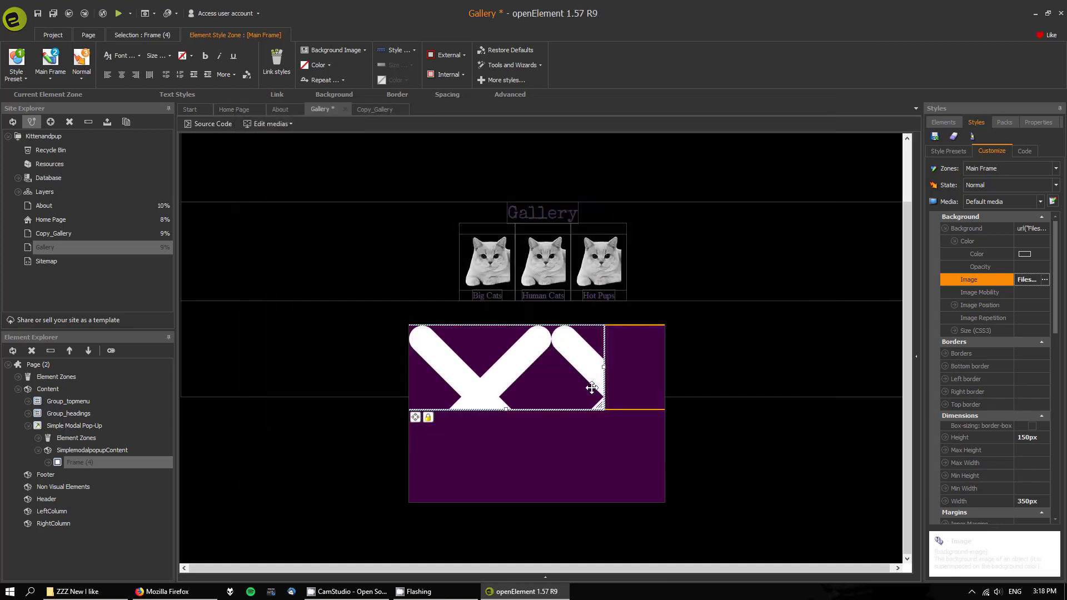
Position the frame's background image at Center Center and set its image repetition to Fixed.
{"action": "left_click", "coordinate": [953, 306]}
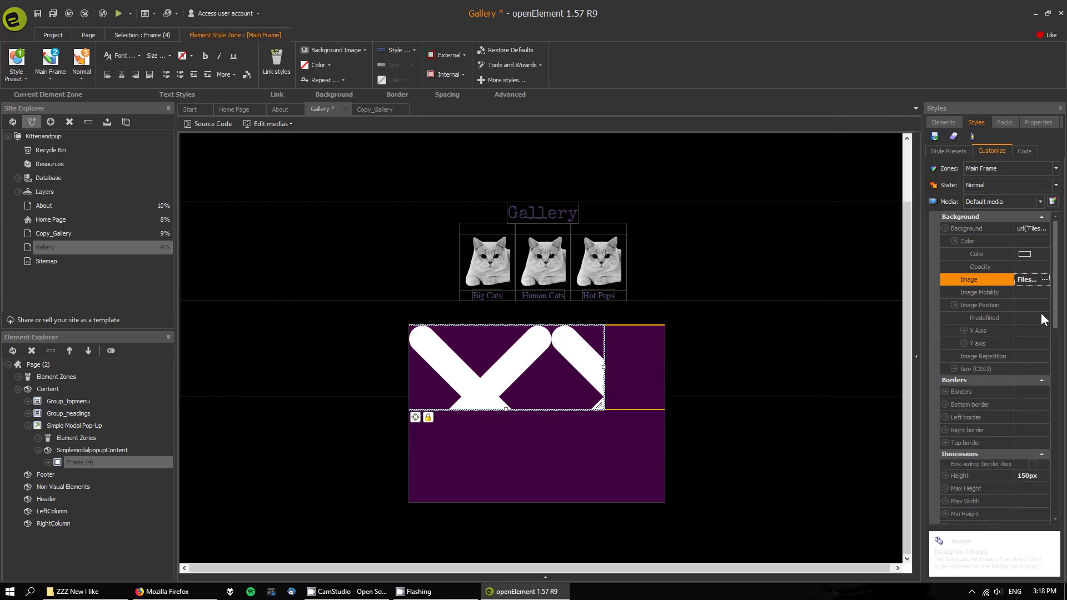
{"action": "left_click", "coordinate": [1036, 316]}
{"action": "left_click", "coordinate": [1042, 317]}
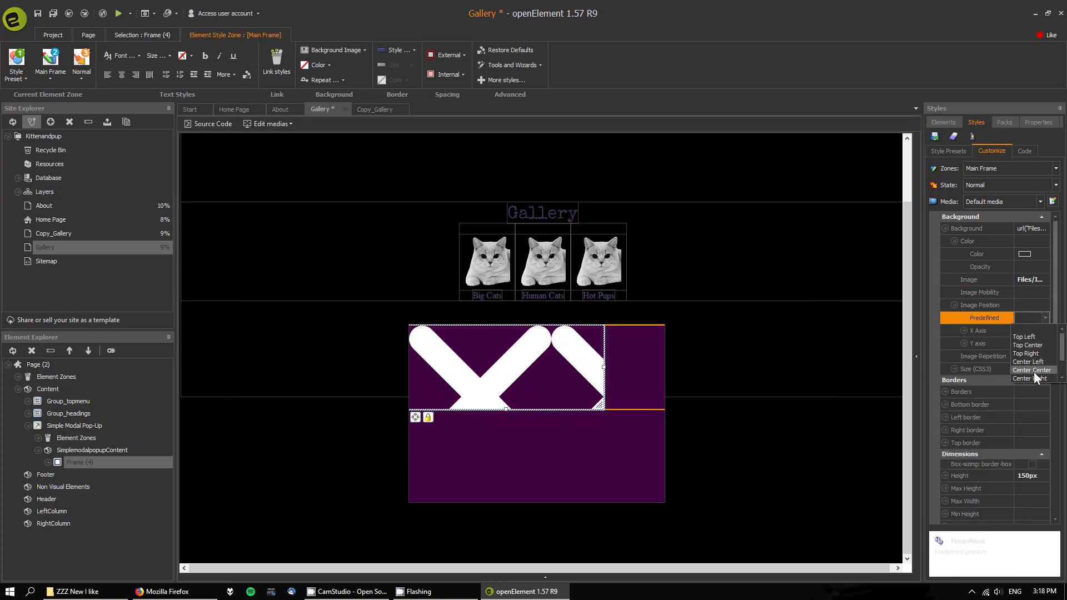
{"action": "left_click", "coordinate": [1033, 371]}
{"action": "left_click", "coordinate": [1047, 358]}
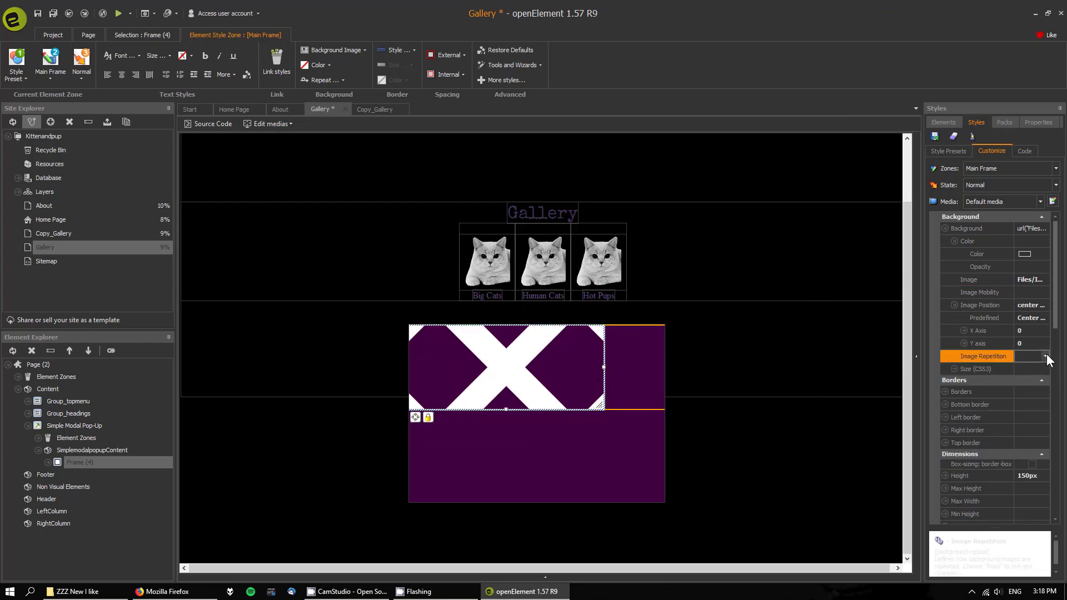
{"action": "left_click", "coordinate": [1046, 358]}
{"action": "left_click", "coordinate": [1027, 378]}
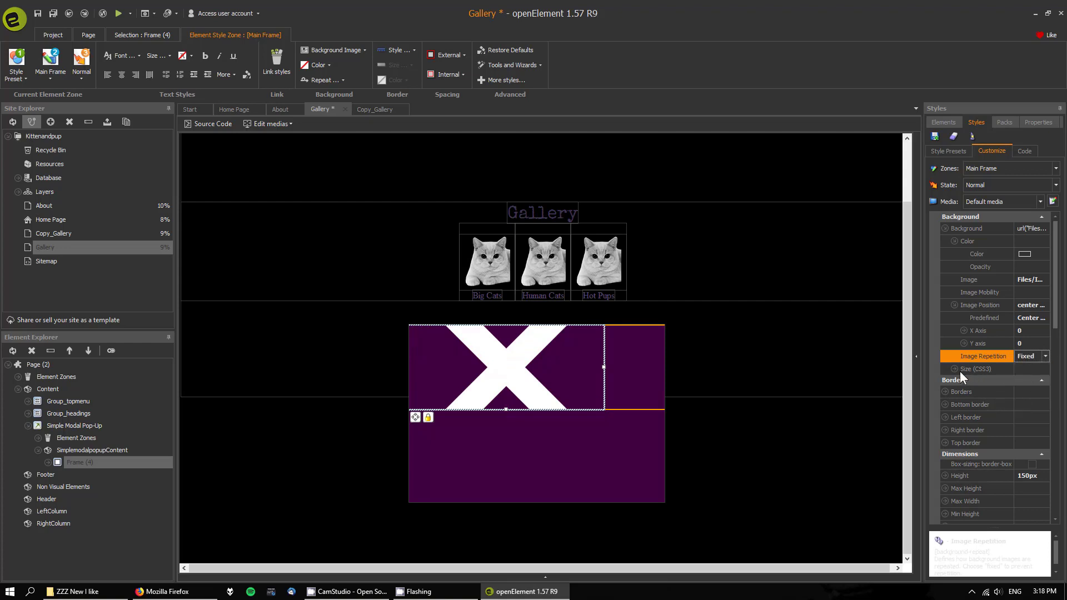
Set the predefined size of the frame's background image to contain.
{"action": "left_click", "coordinate": [954, 369]}
{"action": "left_click", "coordinate": [1033, 371]}
{"action": "left_click", "coordinate": [1032, 381]}
{"action": "left_click", "coordinate": [1046, 382]}
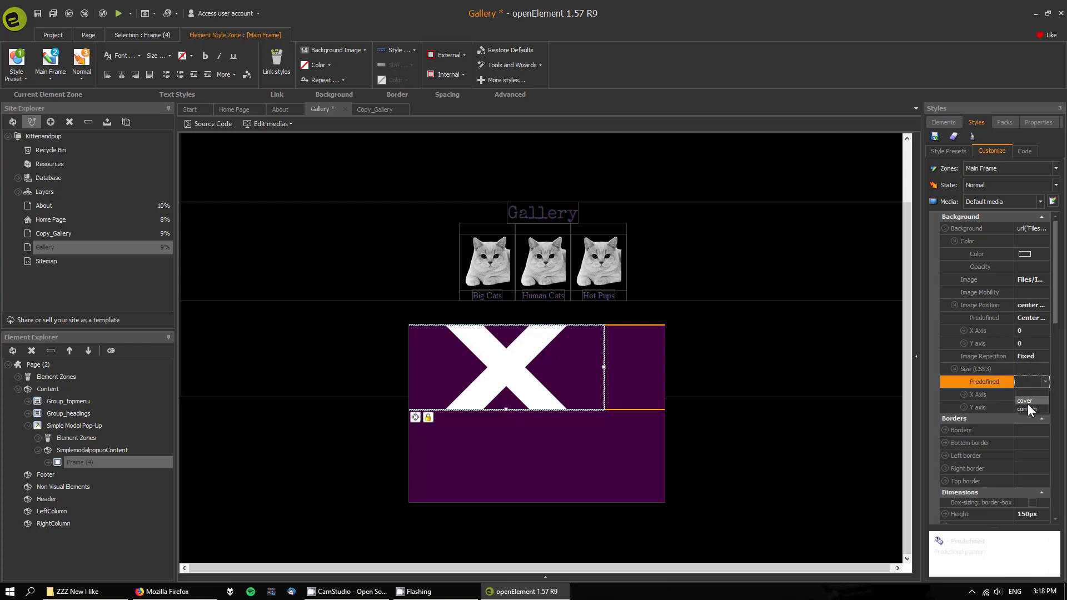
{"action": "left_click", "coordinate": [1029, 408]}
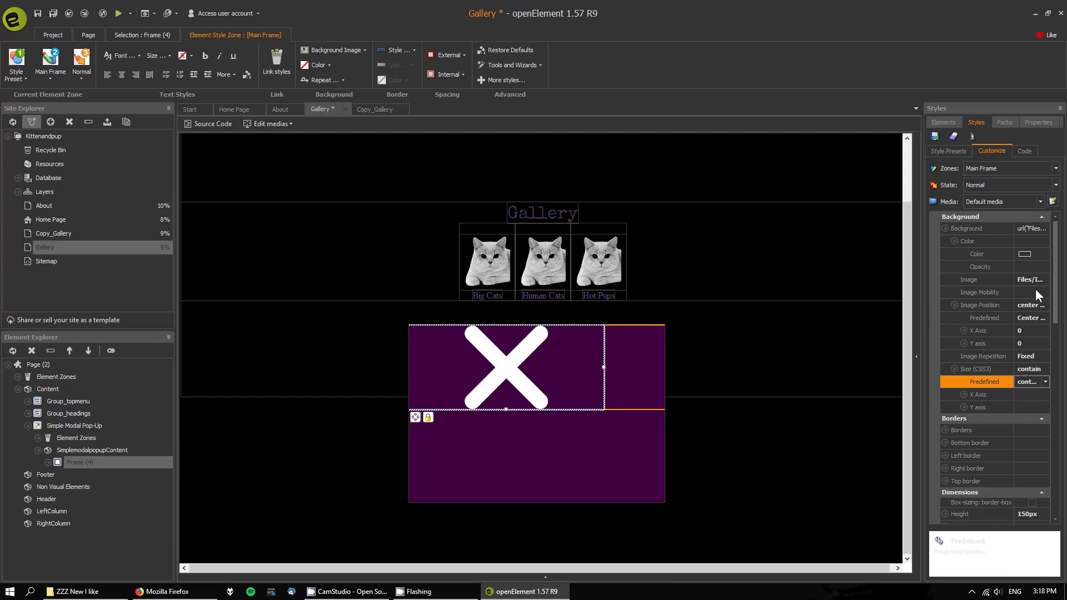
Set the close-icon frame's height and width to 50 px each.
{"action": "left_click", "coordinate": [956, 229]}
{"action": "left_click", "coordinate": [1043, 338]}
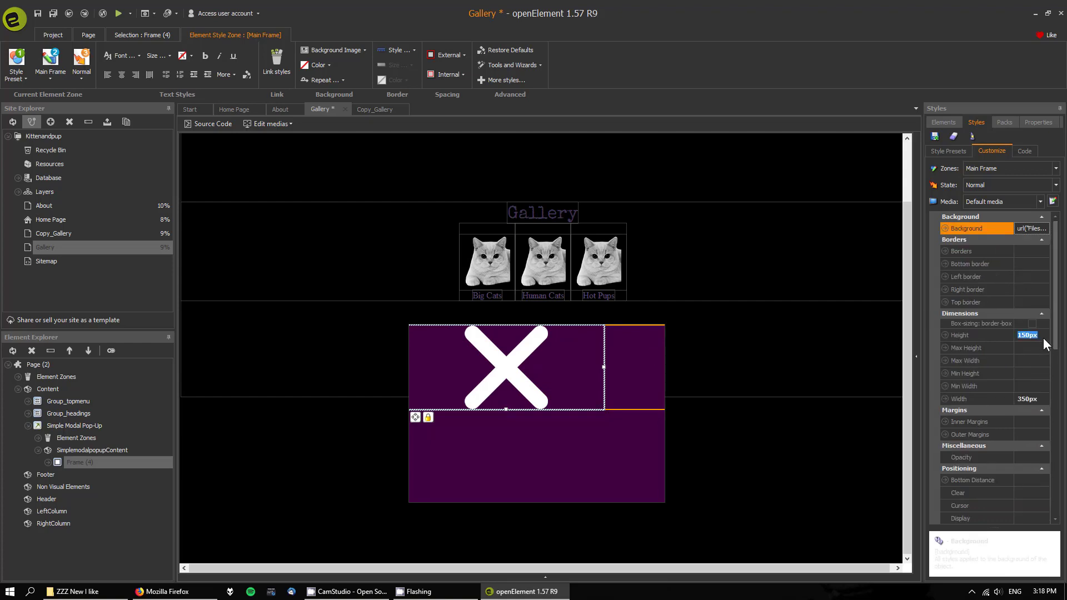
{"action": "type", "text": "50"}
{"action": "key", "text": "Return"}
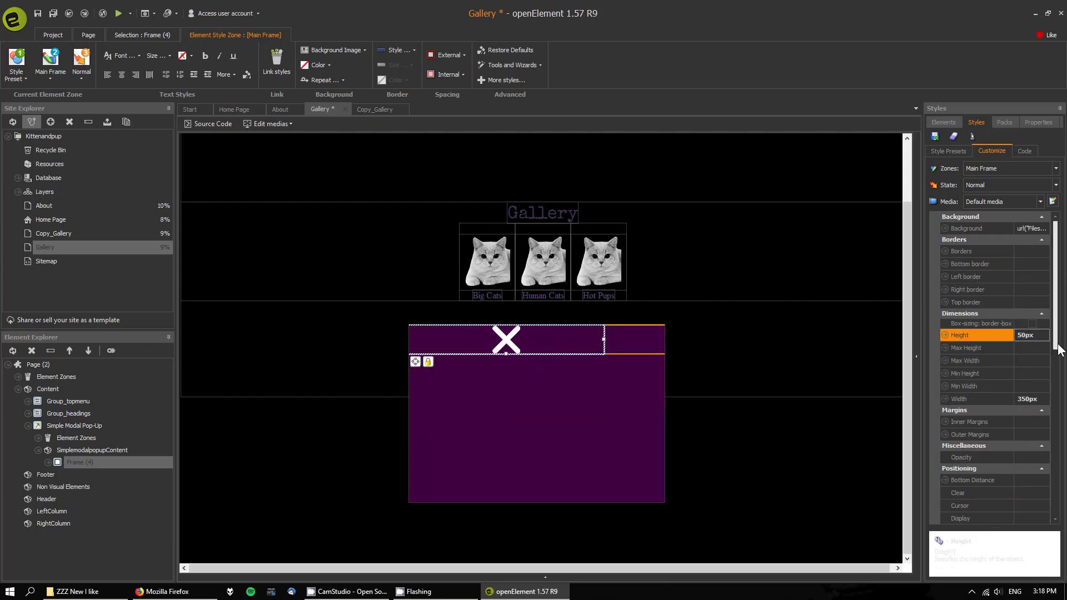
{"action": "left_click", "coordinate": [1045, 399]}
{"action": "type", "text": "50"}
{"action": "key", "text": "Return"}
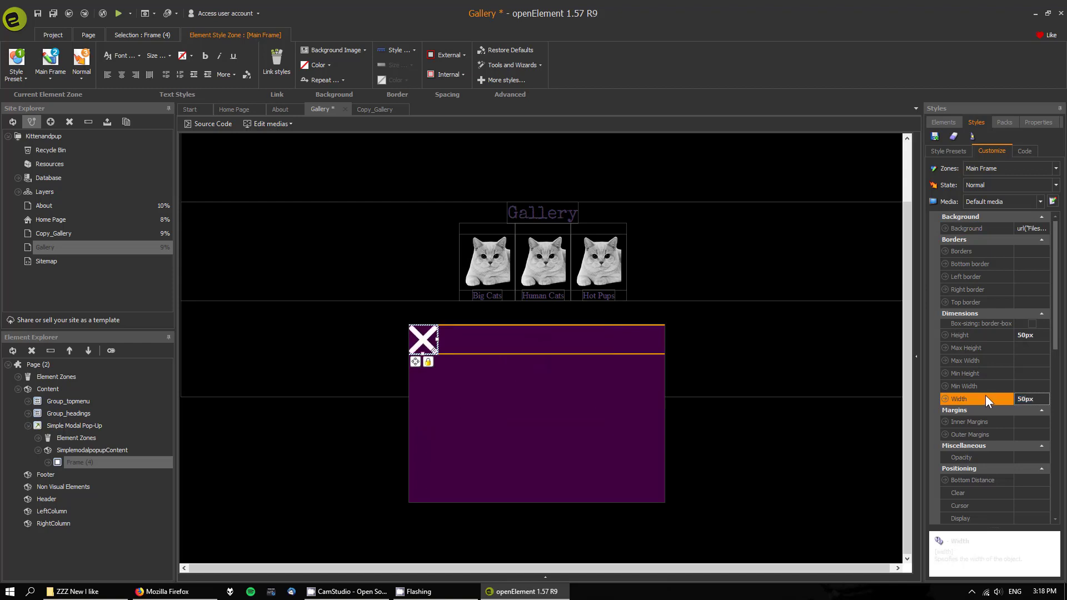
Align the close-icon frame to the horizontal centre of the modal pop-up.
{"action": "right_click", "coordinate": [432, 332]}
{"action": "mouse_move", "coordinate": [466, 396]}
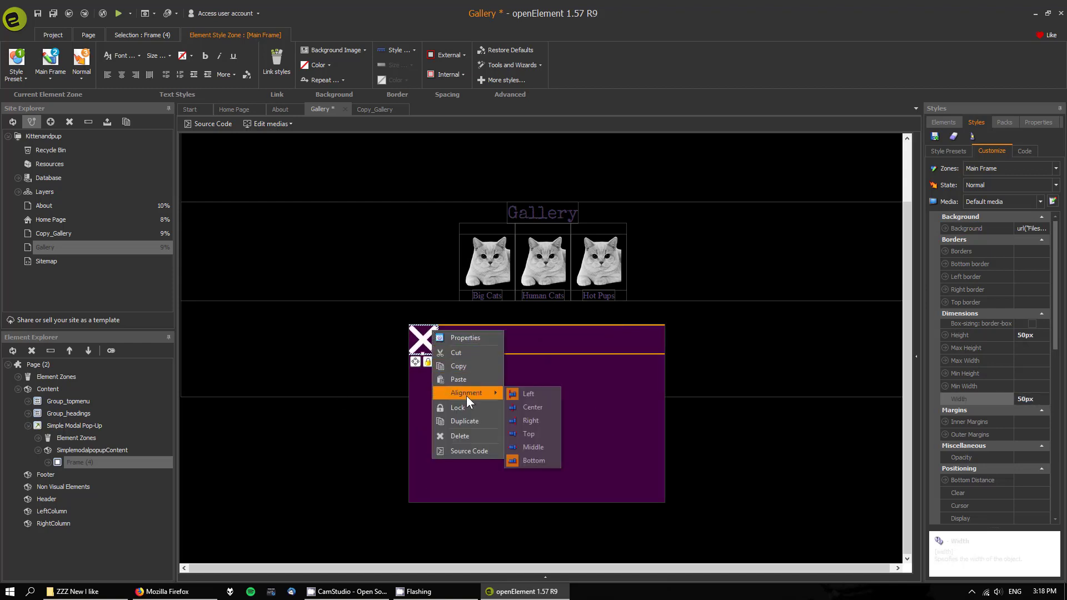
{"action": "left_click", "coordinate": [529, 409]}
{"action": "left_click", "coordinate": [571, 384]}
{"action": "left_click", "coordinate": [545, 342]}
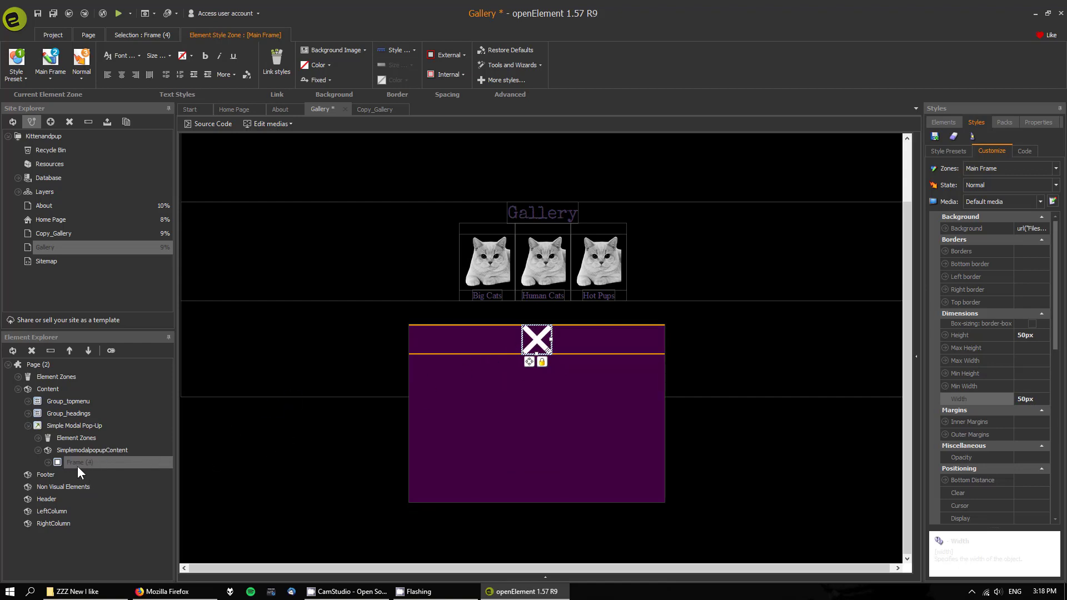
Rename the close-icon frame as Close_bigcats.
{"action": "left_click", "coordinate": [53, 349]}
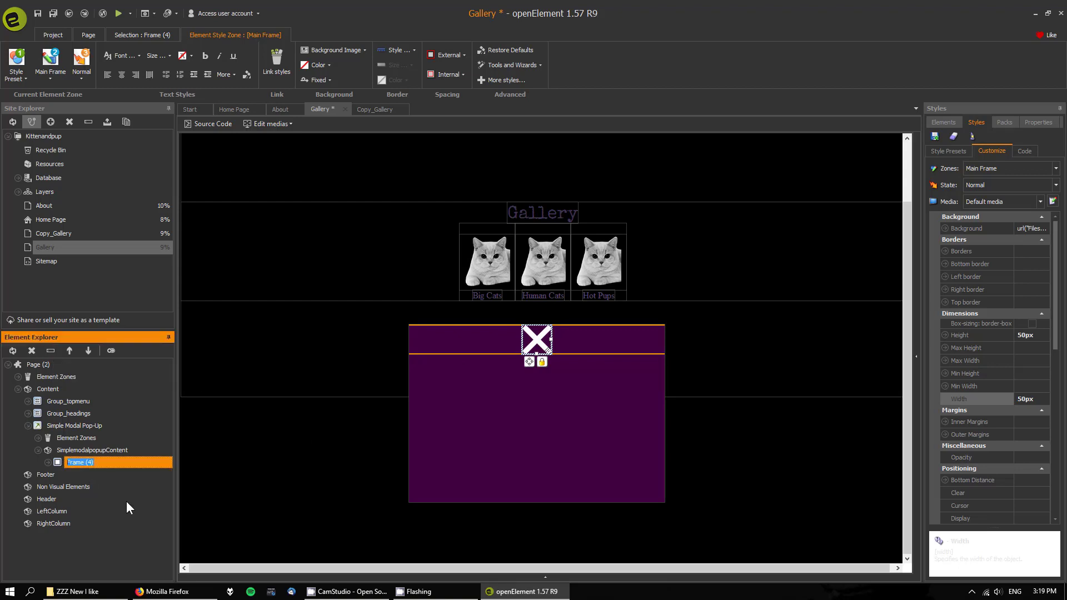
{"action": "type", "text": "Close_bigcats"}
{"action": "key", "text": "Return"}
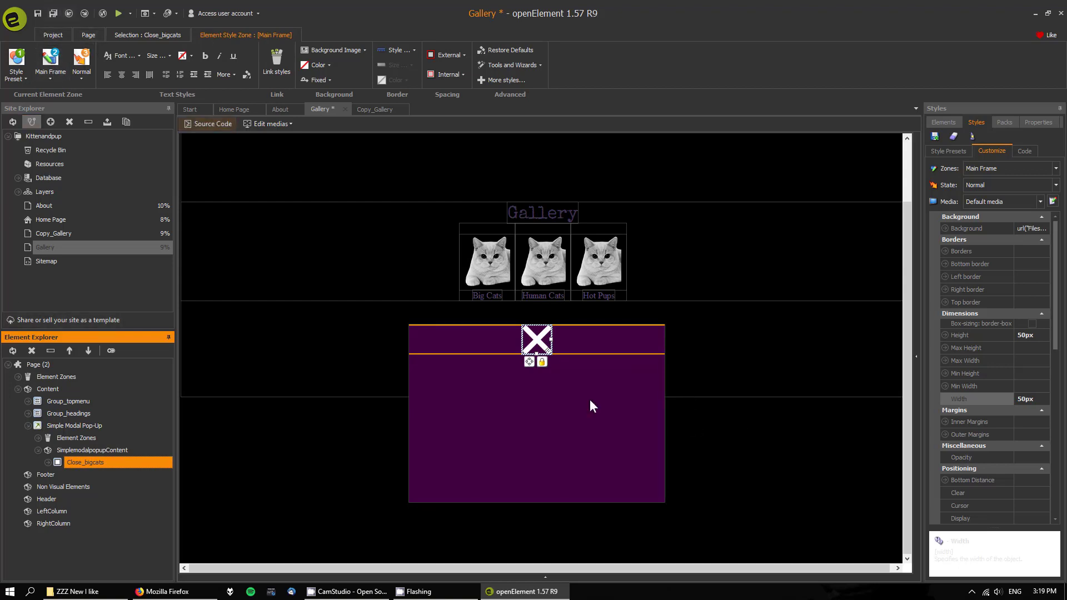
Set the closing trigger of the modal pop-up to the Close_bigcats frame.
{"action": "left_click", "coordinate": [629, 382]}
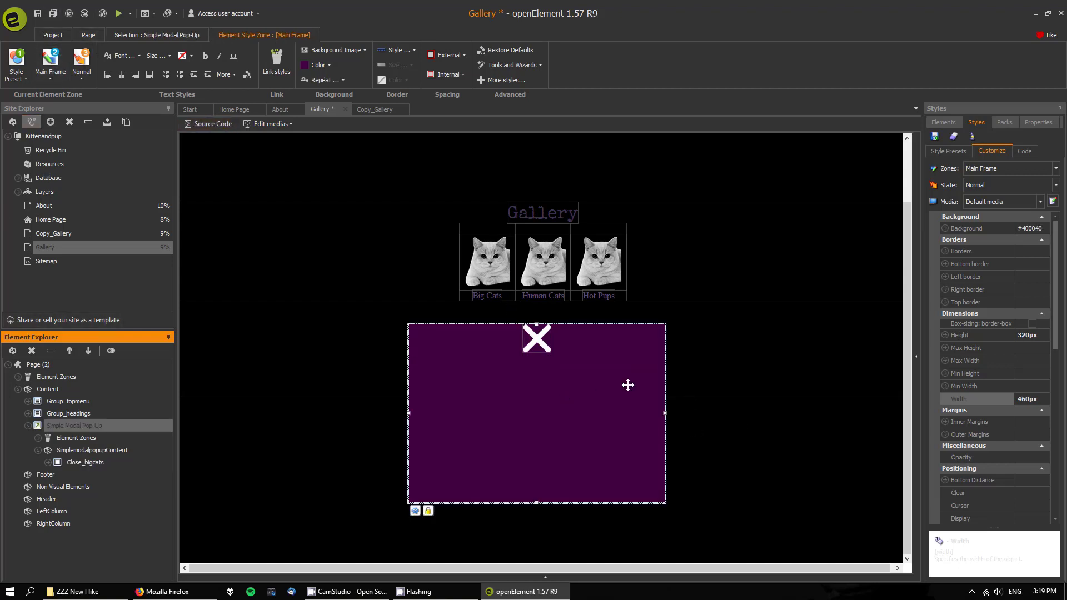
{"action": "left_click", "coordinate": [1038, 122]}
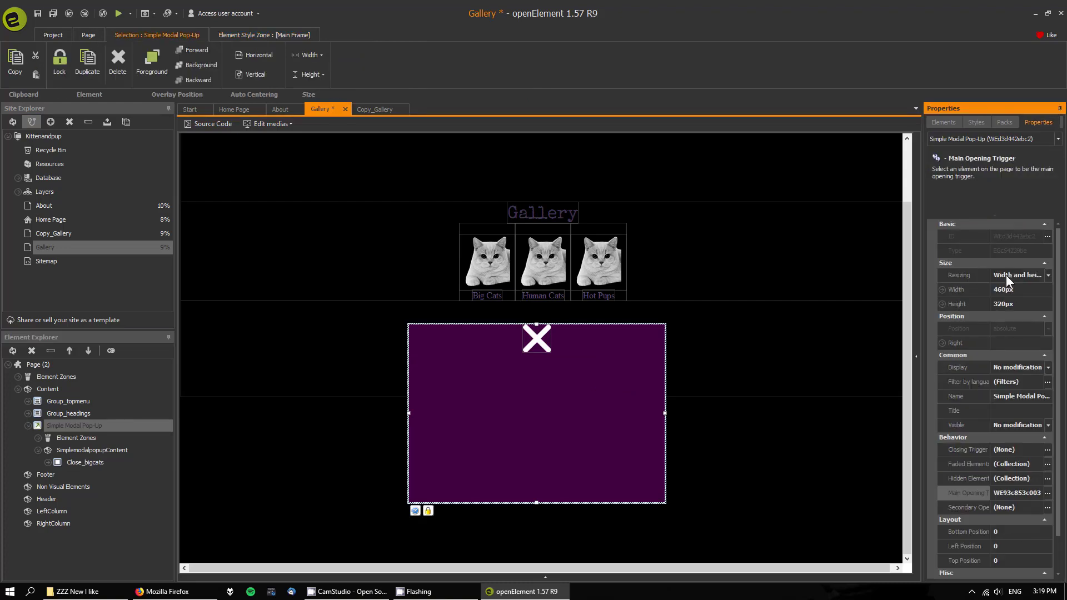
{"action": "scroll", "coordinate": [1009, 475], "scroll_direction": "down", "scroll_amount": 1}
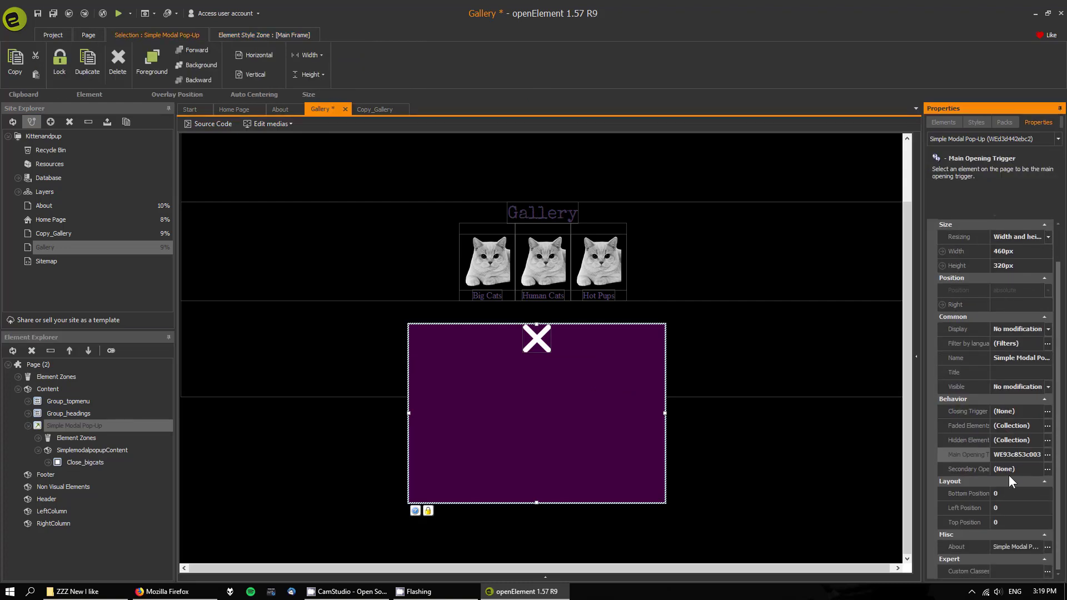
{"action": "left_click", "coordinate": [1047, 411]}
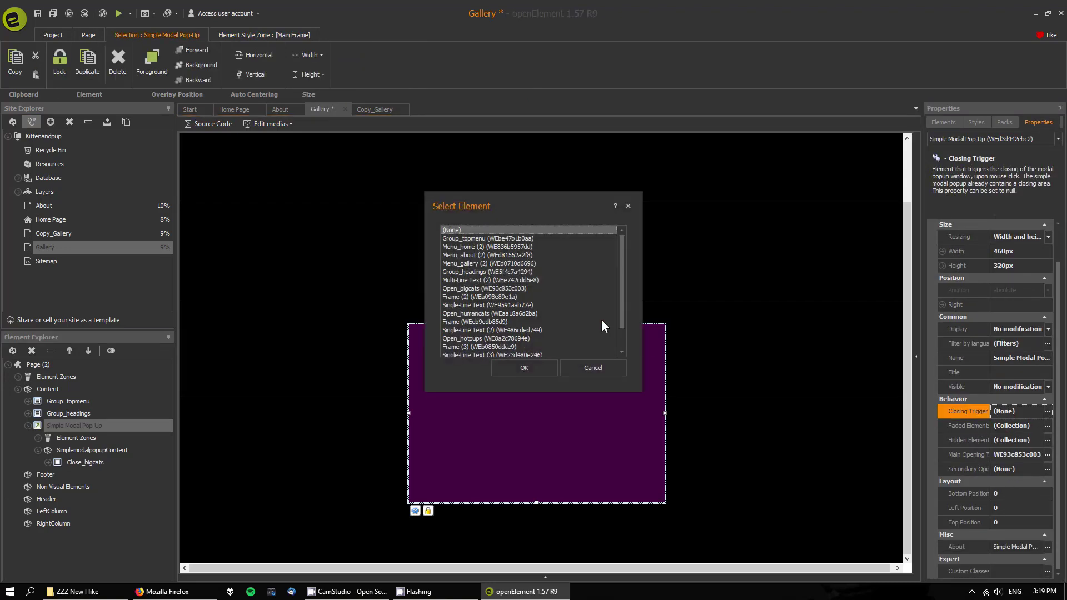
{"action": "left_click_drag", "start_coordinate": [623, 282], "coordinate": [615, 329]}
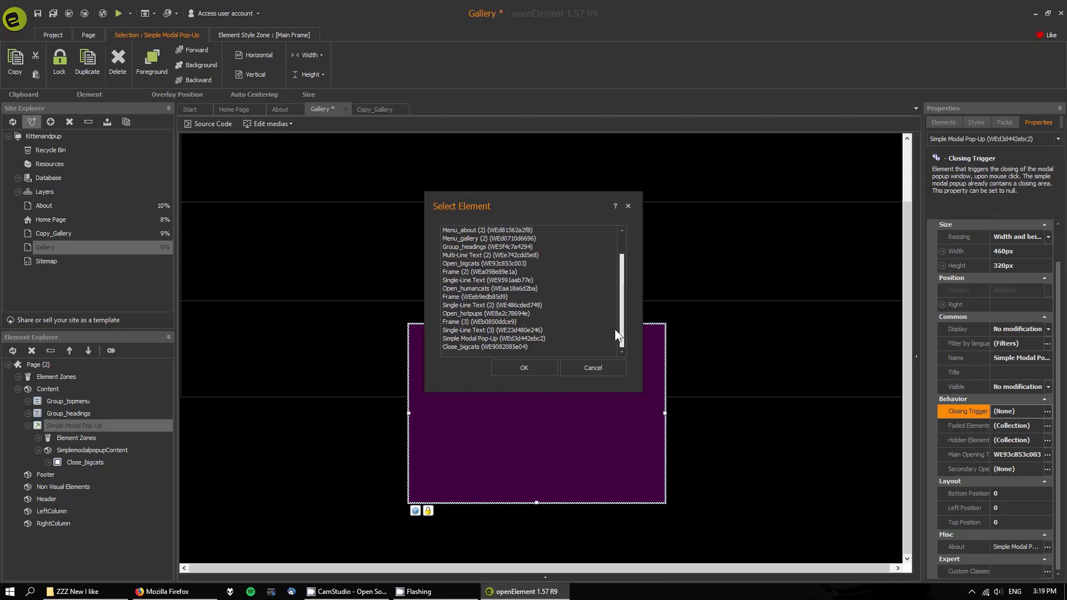
{"action": "left_click", "coordinate": [472, 346]}
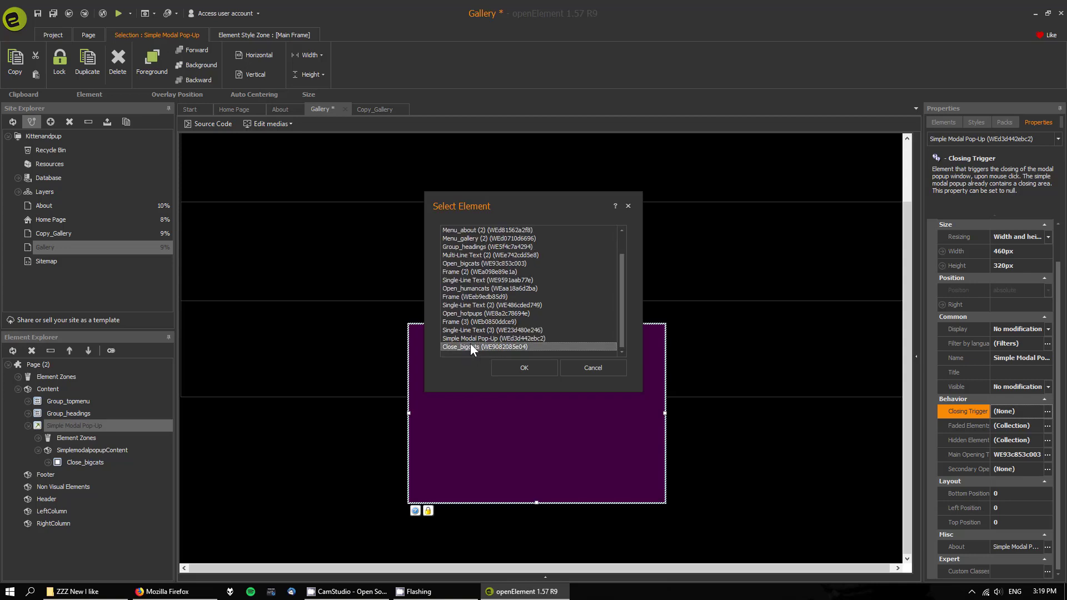
{"action": "left_click", "coordinate": [505, 366]}
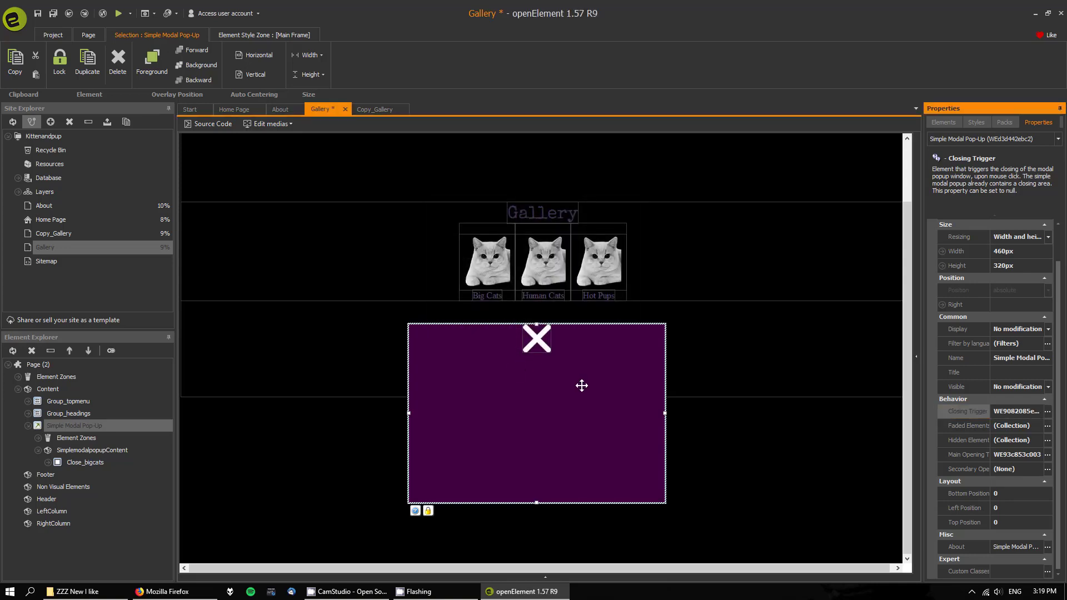
{"action": "left_click", "coordinate": [1047, 412]}
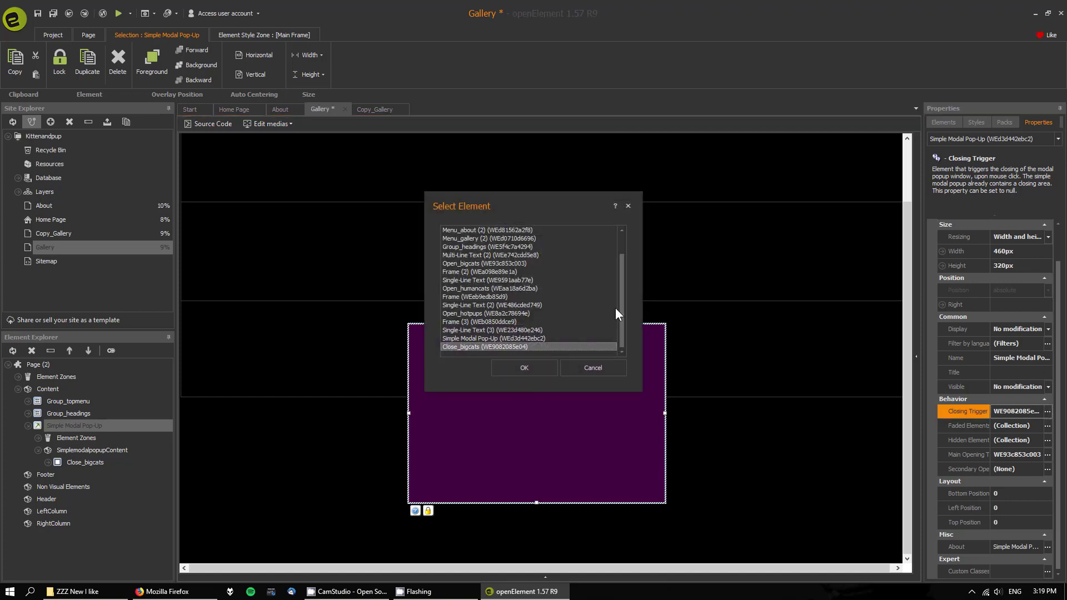
{"action": "mouse_move", "coordinate": [621, 312]}
{"action": "left_mouse_down"}
{"action": "mouse_move", "coordinate": [628, 279]}
{"action": "mouse_move", "coordinate": [614, 320]}
{"action": "left_mouse_up"}
{"action": "mouse_move", "coordinate": [619, 299]}
{"action": "left_mouse_down"}
{"action": "mouse_move", "coordinate": [628, 241]}
{"action": "mouse_move", "coordinate": [616, 295]}
{"action": "left_mouse_up"}
{"action": "left_click", "coordinate": [513, 372]}
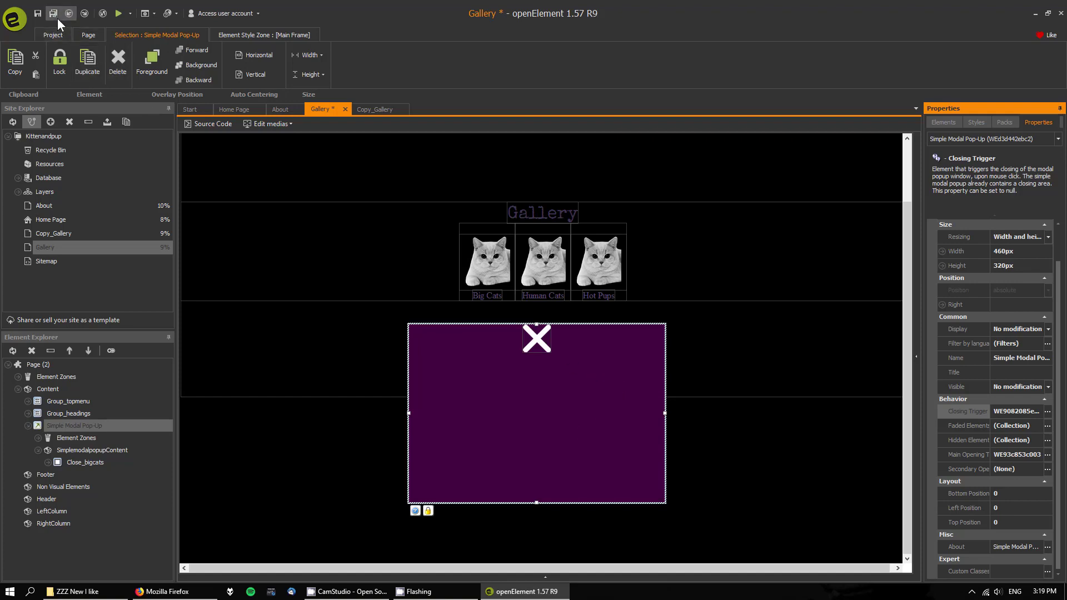
Save the Gallery page and preview it in the browser, testing opening the Big Cats pop-up and closing it with the X icon.
{"action": "left_click", "coordinate": [38, 14]}
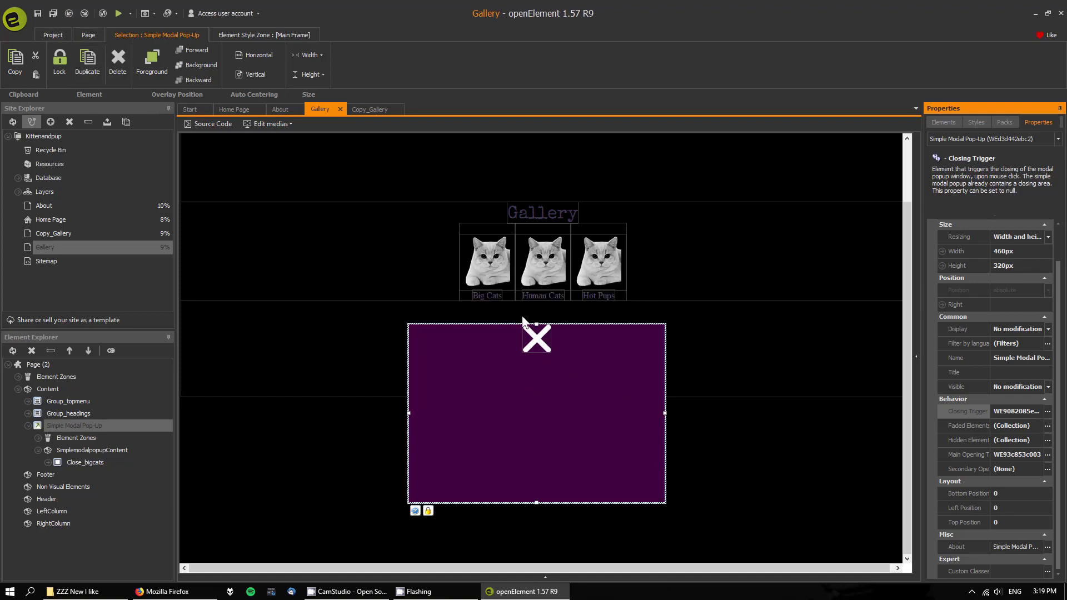
{"action": "left_click", "coordinate": [118, 13]}
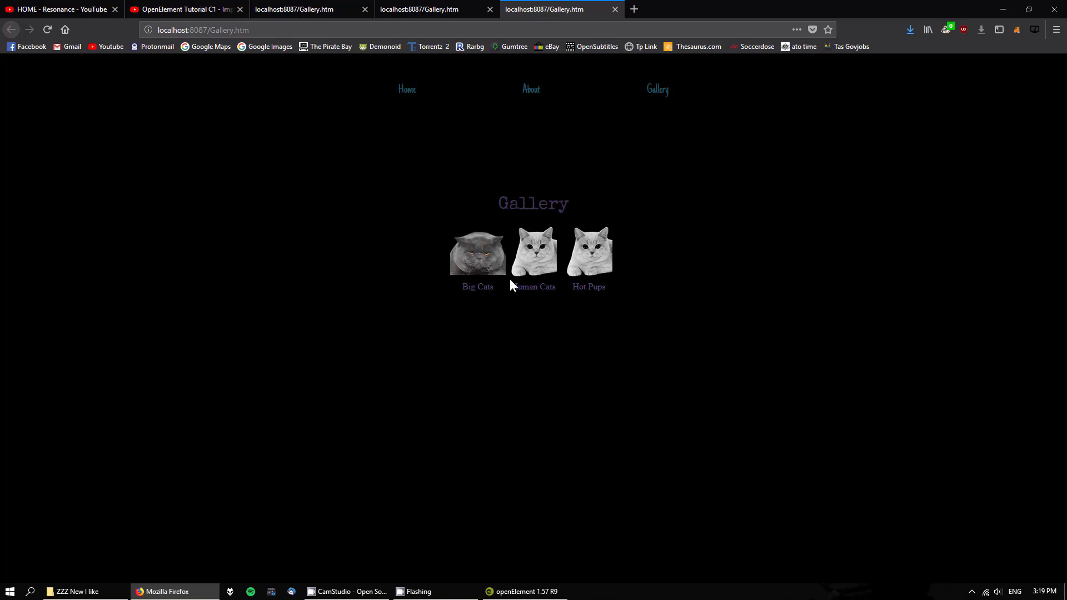
{"action": "left_click", "coordinate": [478, 262]}
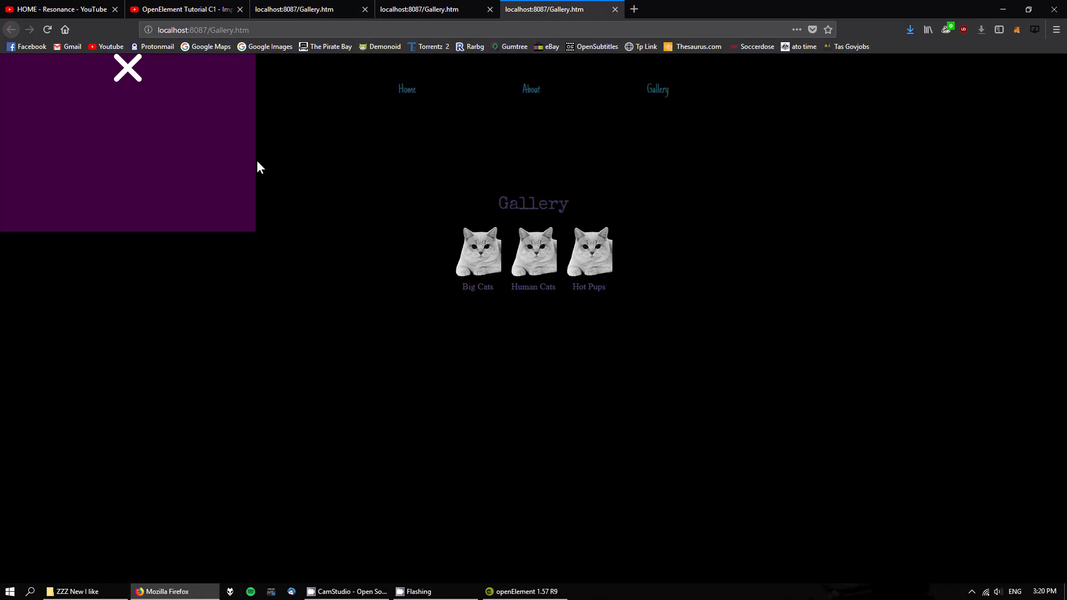
{"action": "left_click", "coordinate": [128, 68]}
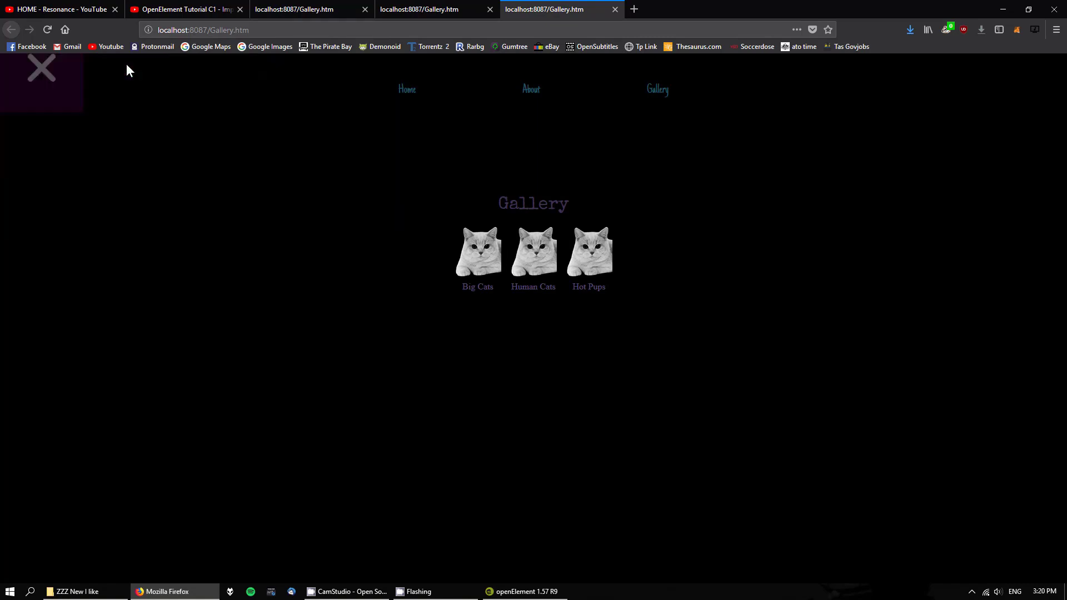
{"action": "left_click", "coordinate": [489, 261]}
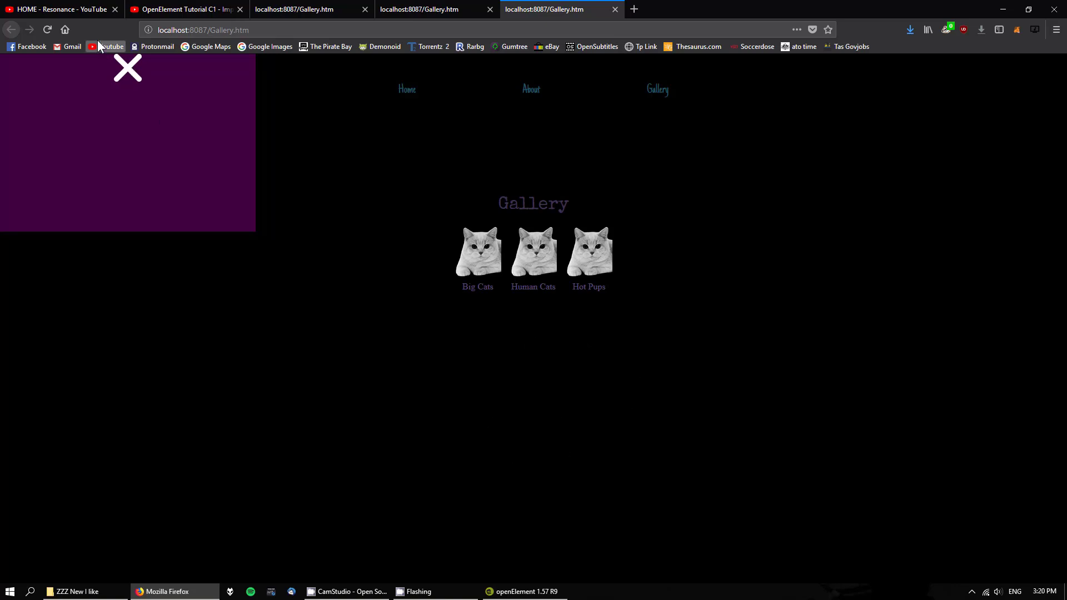
{"action": "left_click", "coordinate": [130, 74]}
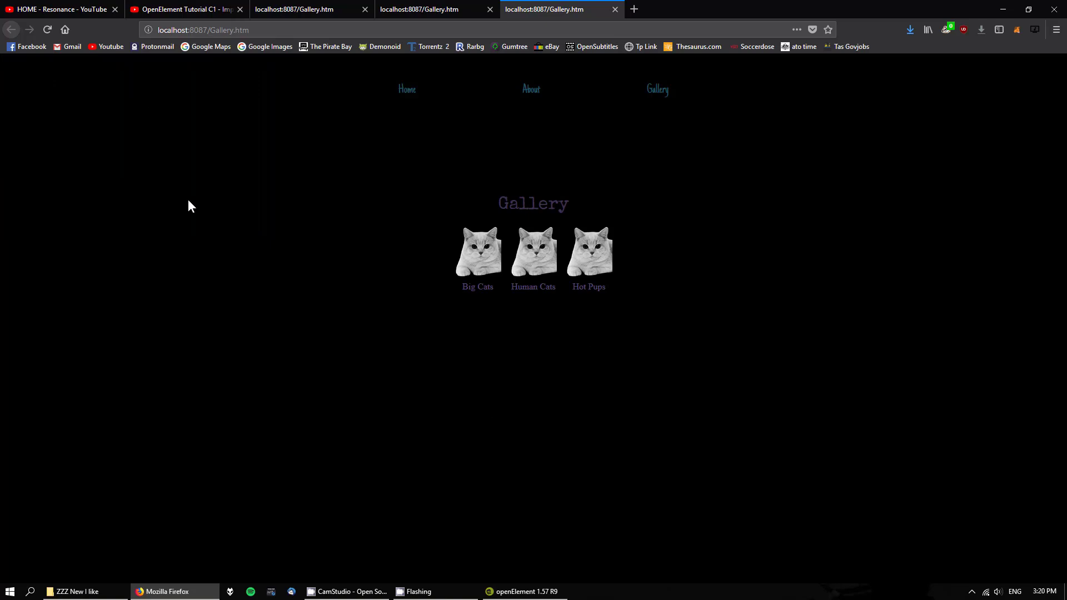
Close the two newest Gallery preview pages in the browser and switch back to openElement.
{"action": "left_click", "coordinate": [615, 10]}
{"action": "left_click", "coordinate": [490, 9]}
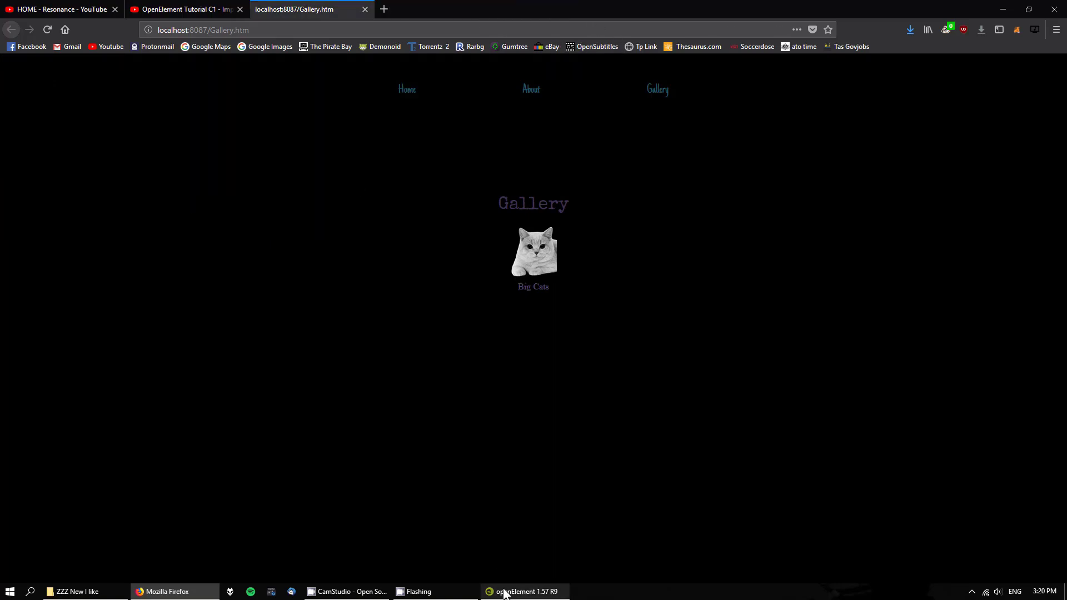
{"action": "left_click", "coordinate": [525, 592]}
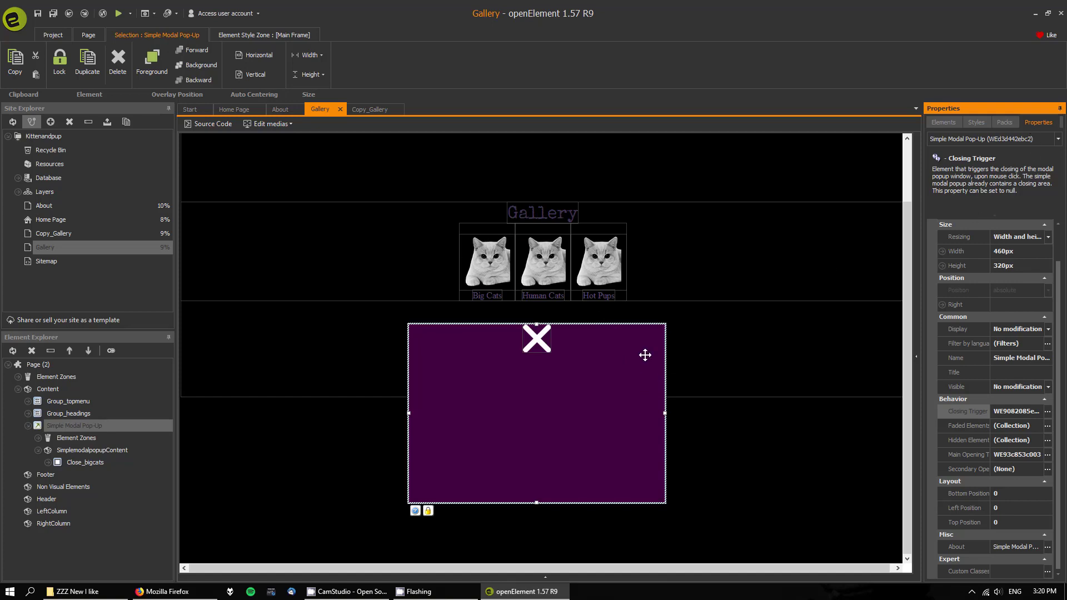
Examine the left distance and top distance in the modal pop-up's positioning styles.
{"action": "left_click", "coordinate": [976, 122]}
{"action": "scroll", "coordinate": [1055, 322], "scroll_direction": "down", "scroll_amount": 1}
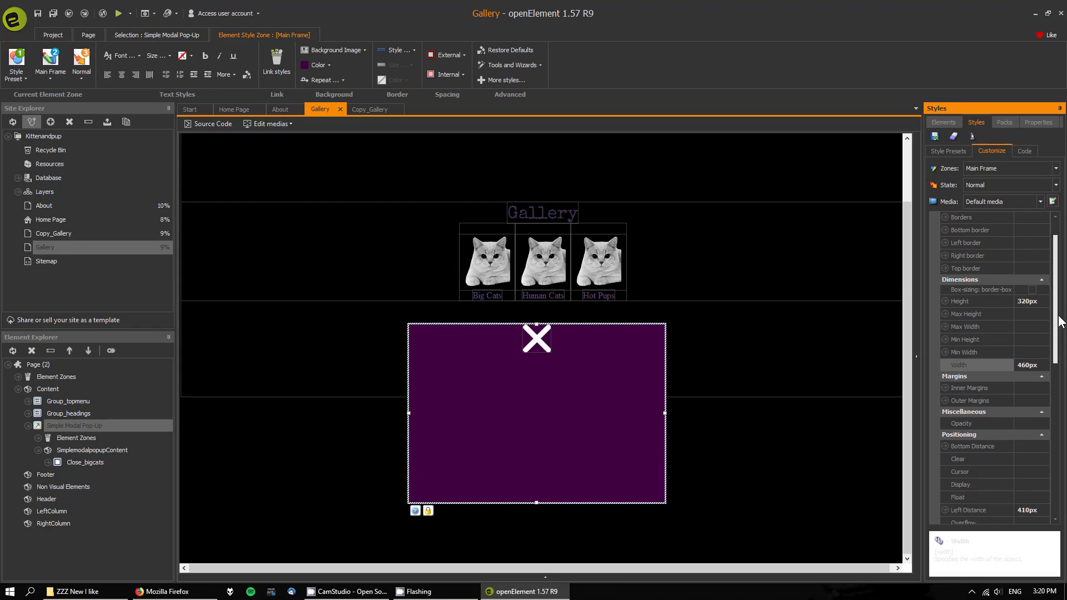
{"action": "scroll", "coordinate": [1062, 323], "scroll_direction": "down", "scroll_amount": 4}
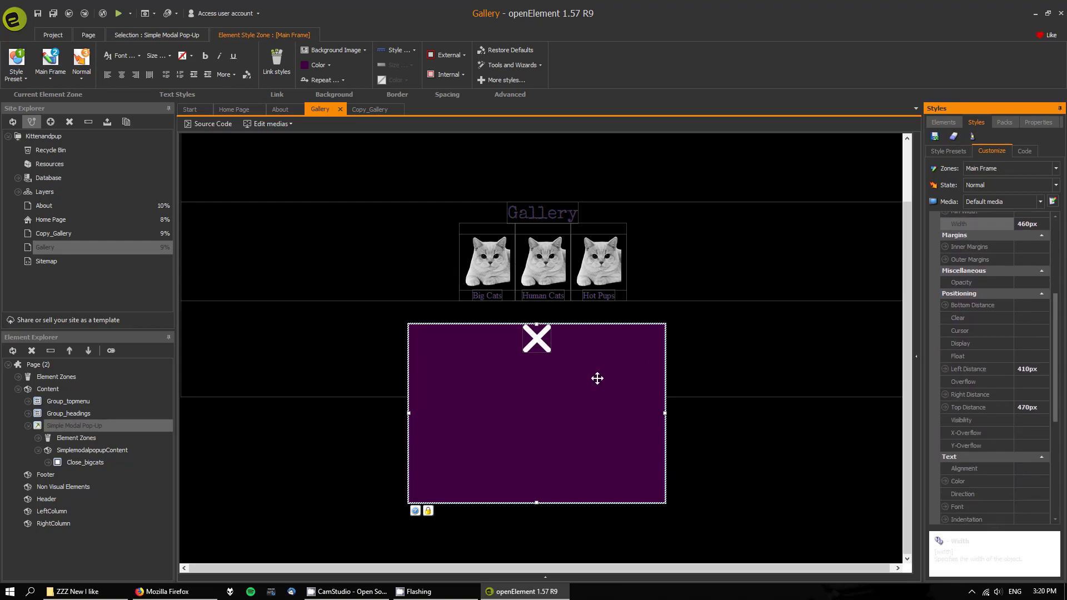
{"action": "left_click", "coordinate": [1037, 371]}
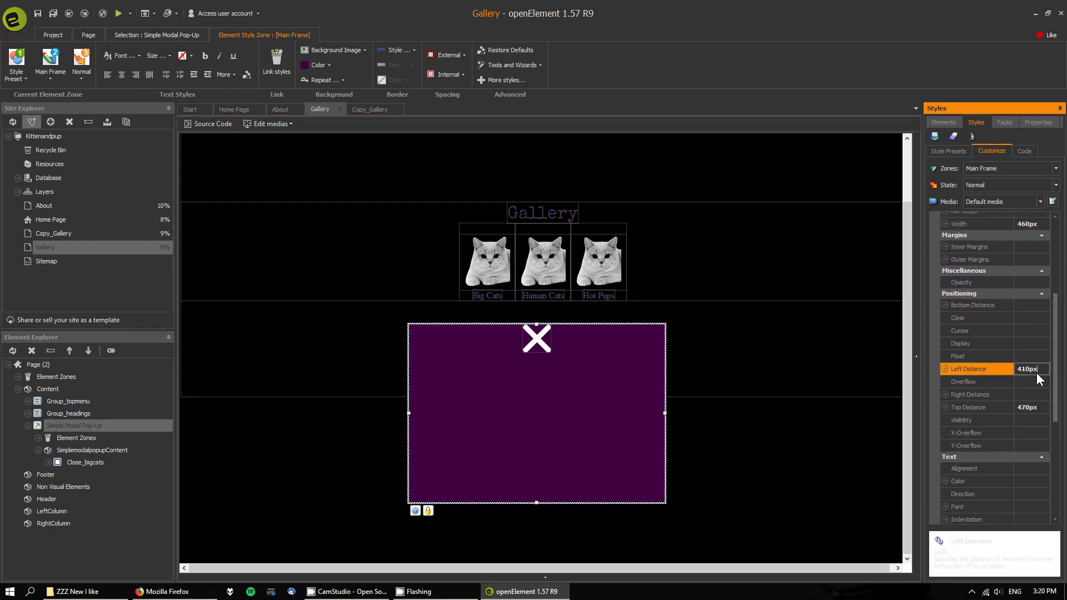
{"action": "left_click", "coordinate": [1040, 404]}
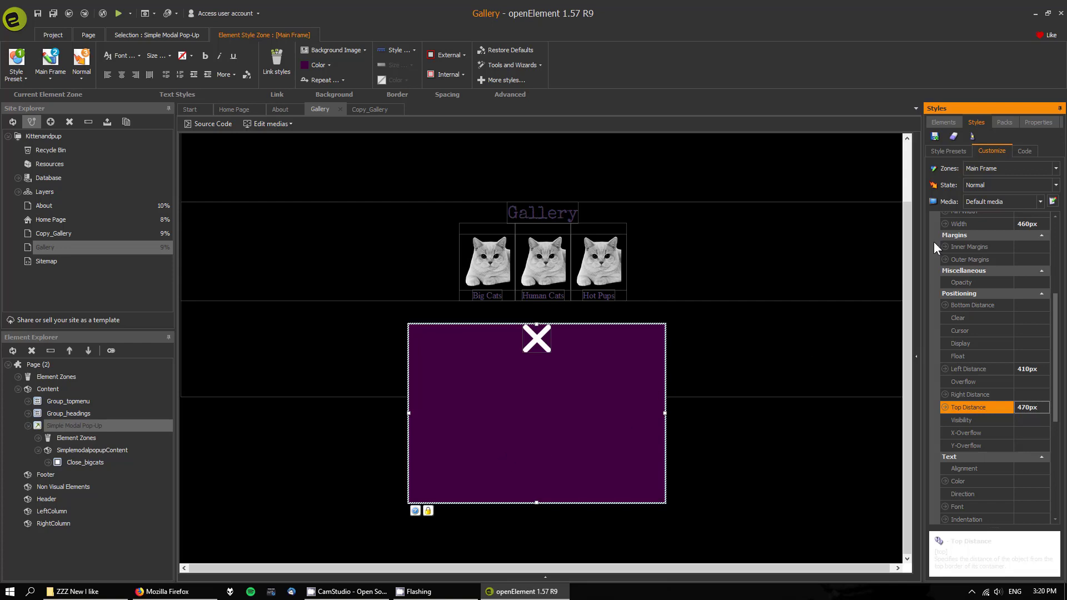
Examine the modal pop-up's bottom, left and top position settings in its layout properties.
{"action": "left_click", "coordinate": [1031, 123]}
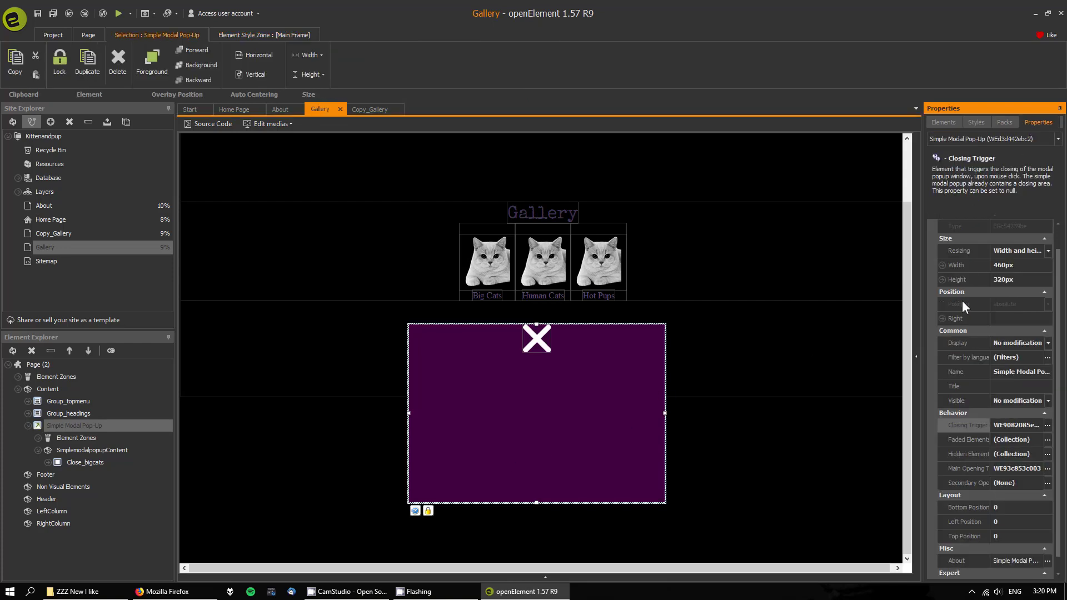
{"action": "scroll", "coordinate": [1028, 479], "scroll_direction": "down", "scroll_amount": 1}
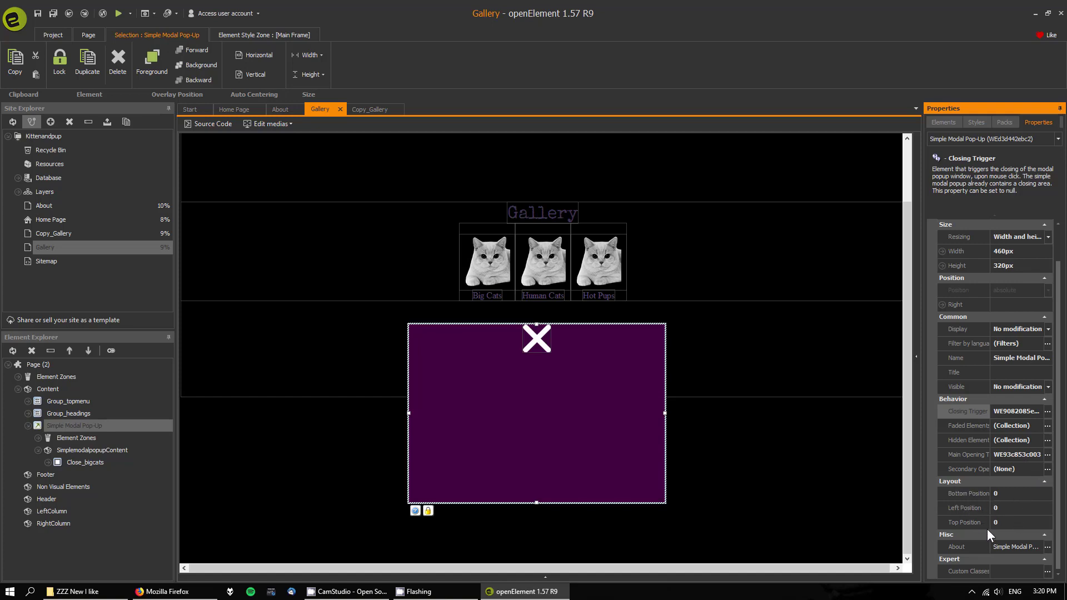
{"action": "left_click", "coordinate": [1007, 492]}
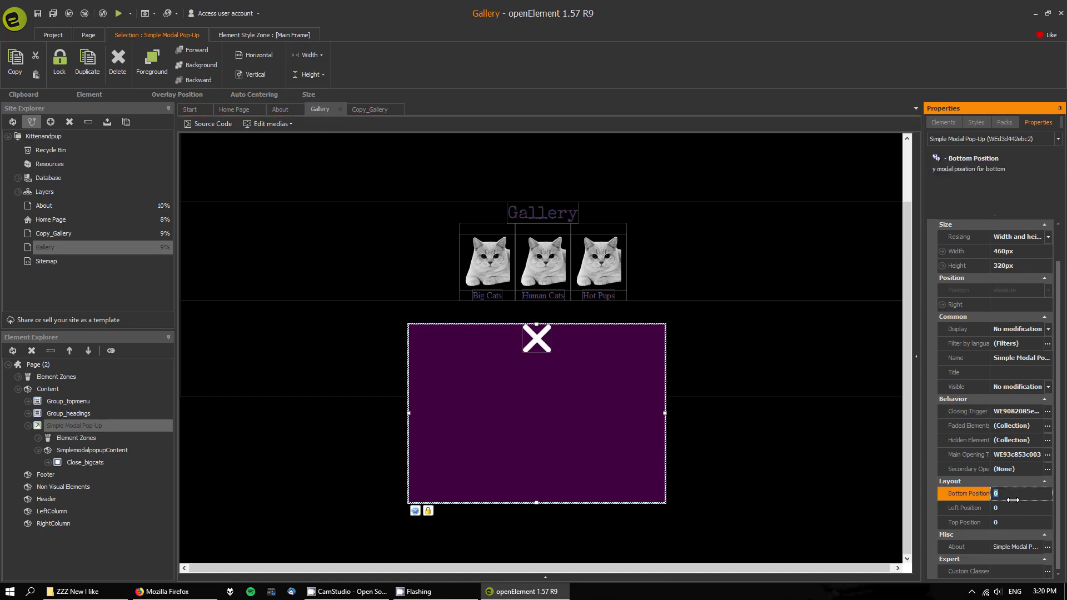
{"action": "key", "text": "Down"}
{"action": "key", "text": "Down"}
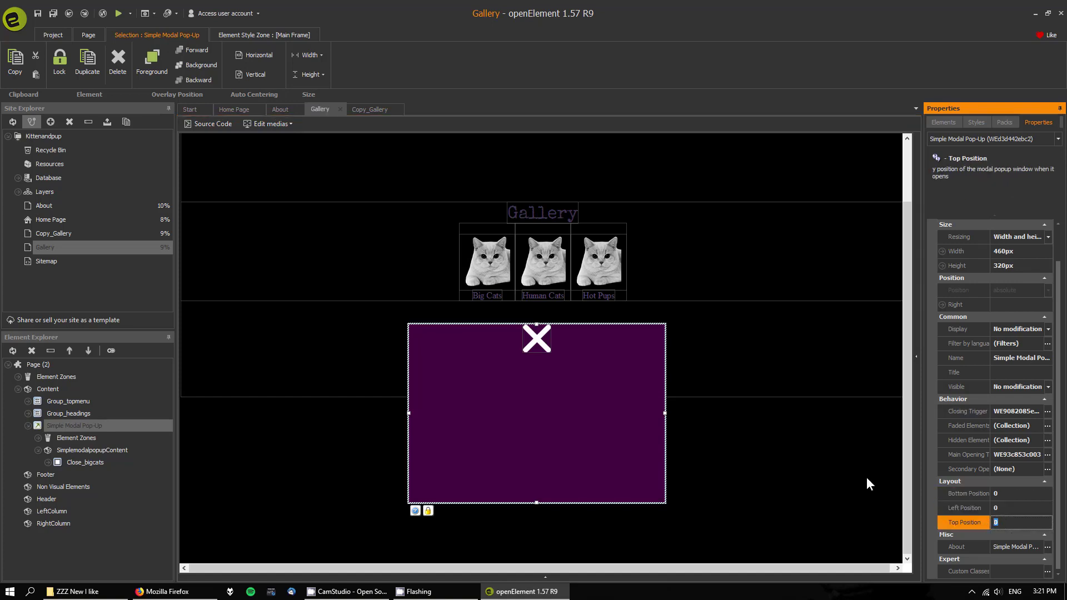
{"action": "left_click", "coordinate": [495, 368]}
{"action": "left_click", "coordinate": [1006, 492]}
{"action": "left_click", "coordinate": [1018, 508]}
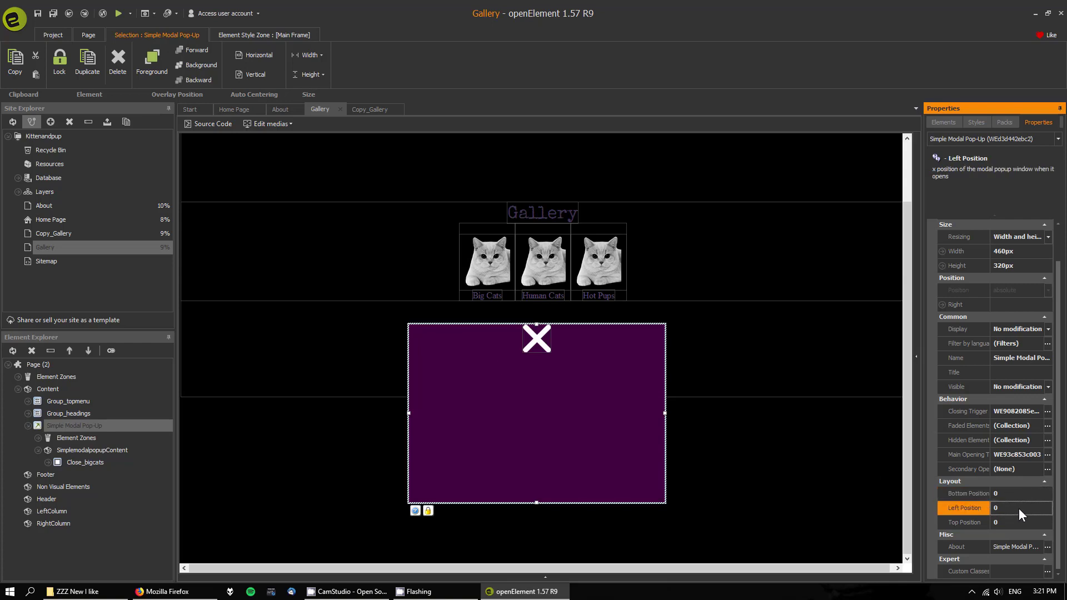
{"action": "left_click", "coordinate": [1019, 522]}
{"action": "left_click", "coordinate": [1018, 512]}
{"action": "left_click", "coordinate": [1018, 492]}
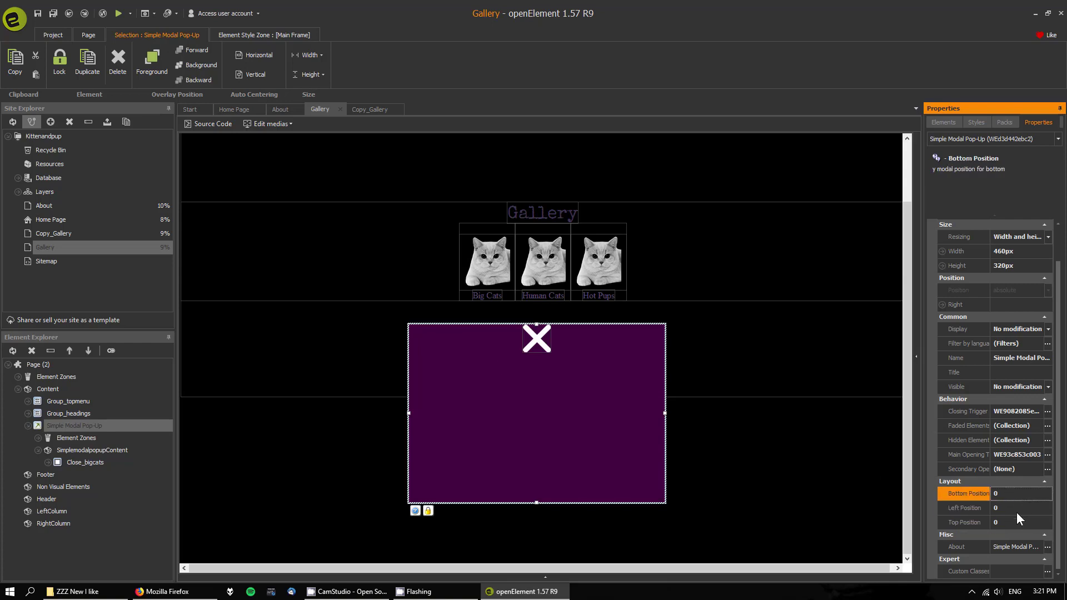
{"action": "left_click", "coordinate": [1016, 511]}
{"action": "left_click", "coordinate": [1018, 523]}
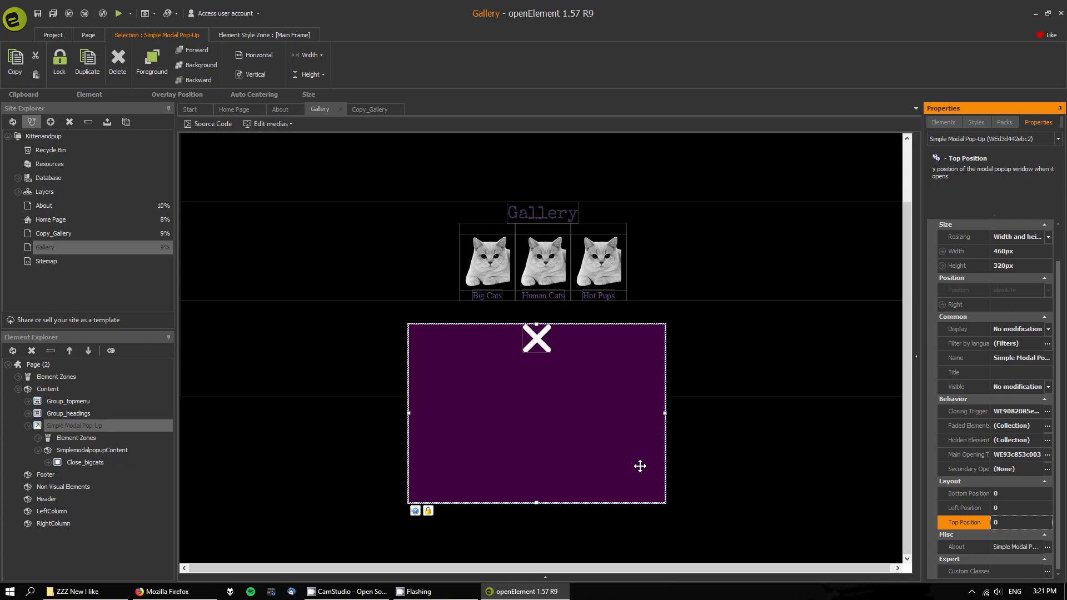
{"action": "left_click", "coordinate": [1033, 496]}
{"action": "left_click", "coordinate": [1022, 507]}
{"action": "left_click", "coordinate": [1017, 521]}
{"action": "left_click", "coordinate": [1023, 505]}
{"action": "left_click", "coordinate": [1022, 492]}
{"action": "left_click", "coordinate": [1020, 511]}
{"action": "left_click", "coordinate": [1021, 518]}
{"action": "scroll", "coordinate": [1059, 506], "scroll_direction": "up", "scroll_amount": 1}
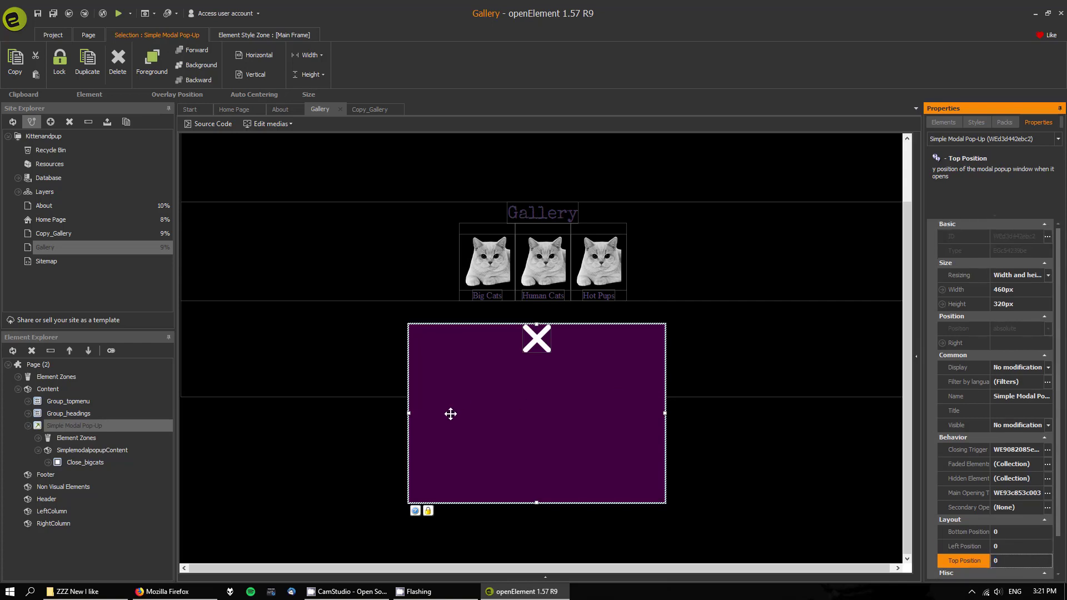
{"action": "left_click", "coordinate": [955, 119]}
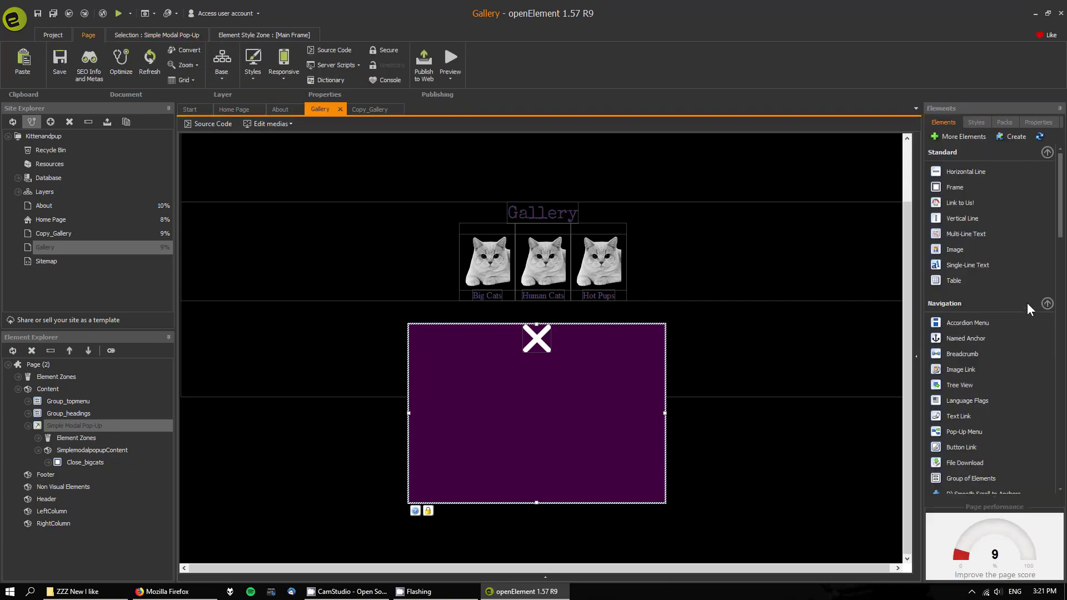
{"action": "scroll", "coordinate": [989, 334], "scroll_direction": "down", "scroll_amount": 3}
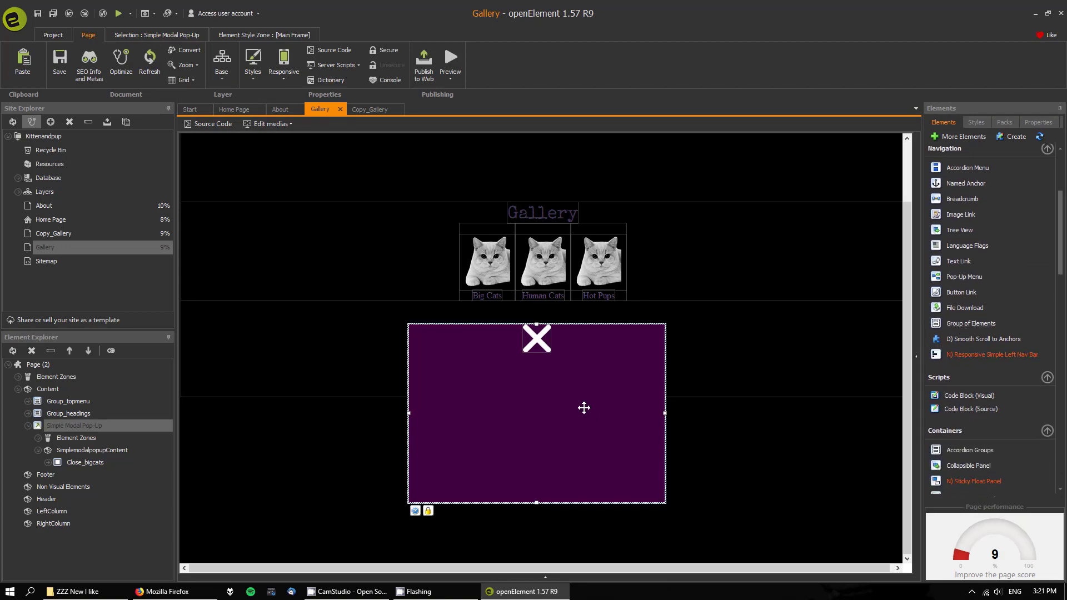
Preview the Gallery page in the browser again and test opening and closing the Big Cats pop-up.
{"action": "left_click", "coordinate": [117, 13]}
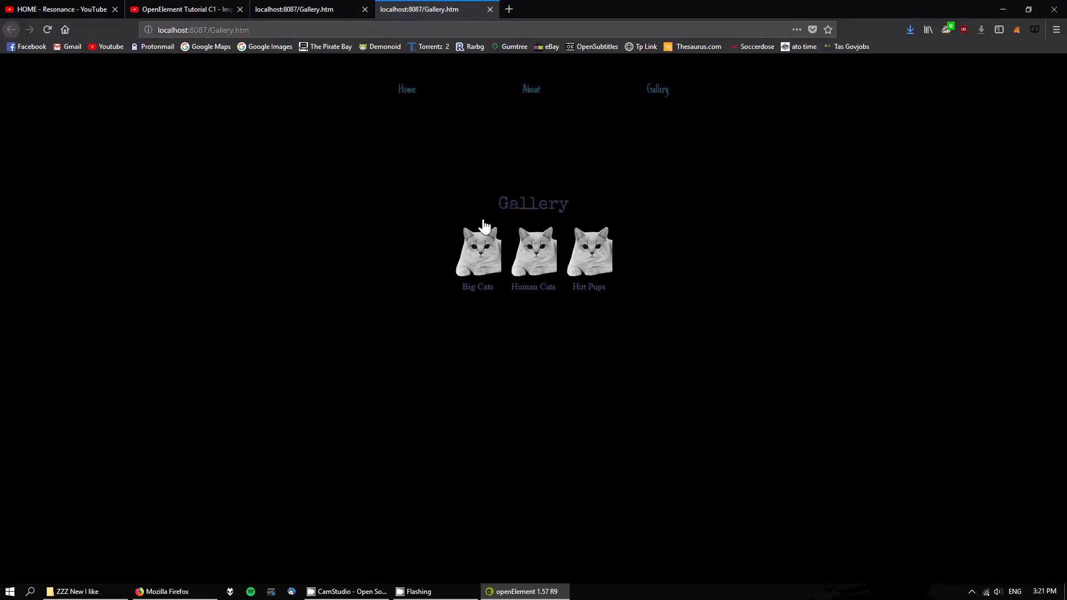
{"action": "left_click", "coordinate": [481, 244]}
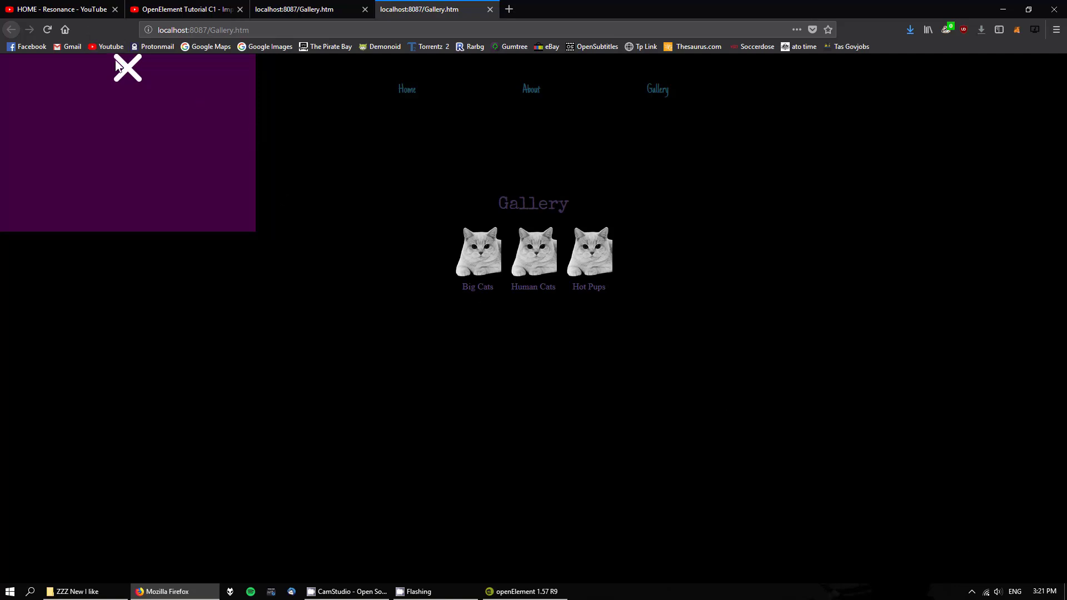
{"action": "left_click", "coordinate": [133, 71]}
Switch back to openElement, add a Group of Elements beside the purple modal pop-up and move the pop-up into it.
{"action": "left_click", "coordinate": [525, 592]}
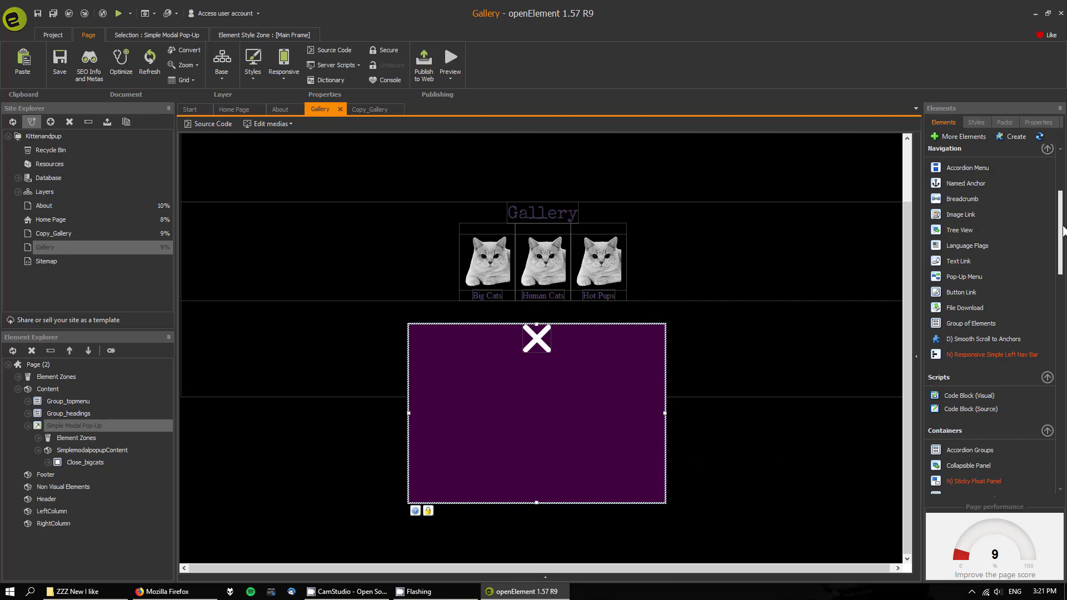
{"action": "scroll", "coordinate": [1064, 231], "scroll_direction": "down", "scroll_amount": 3}
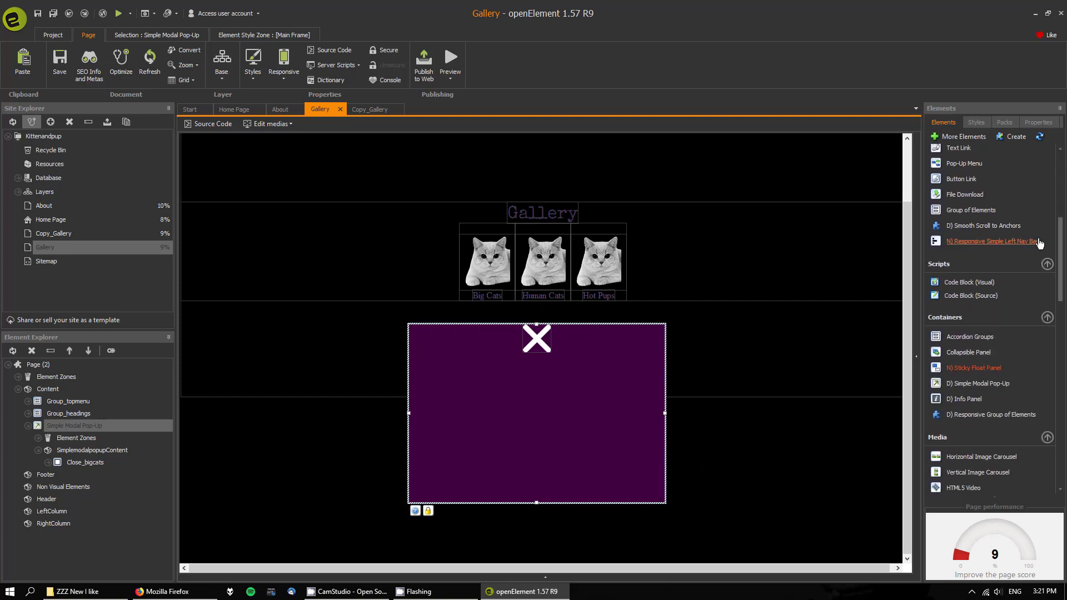
{"action": "mouse_move", "coordinate": [981, 212]}
{"action": "left_mouse_down"}
{"action": "mouse_move", "coordinate": [703, 385]}
{"action": "mouse_move", "coordinate": [709, 441]}
{"action": "mouse_move", "coordinate": [695, 335]}
{"action": "mouse_move", "coordinate": [712, 344]}
{"action": "left_mouse_up"}
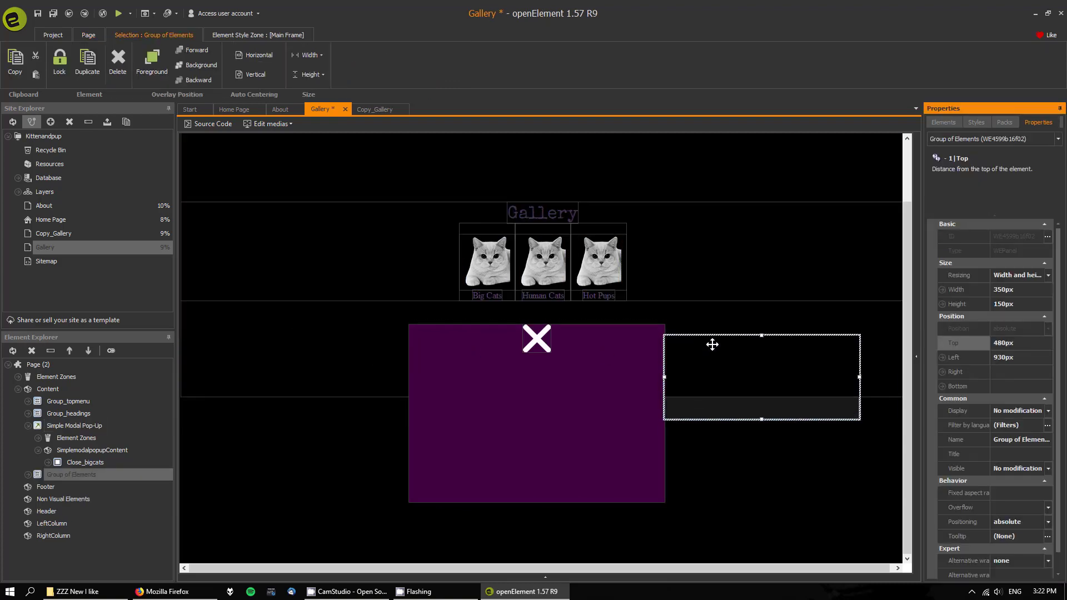
{"action": "left_click_drag", "start_coordinate": [560, 354], "coordinate": [737, 360]}
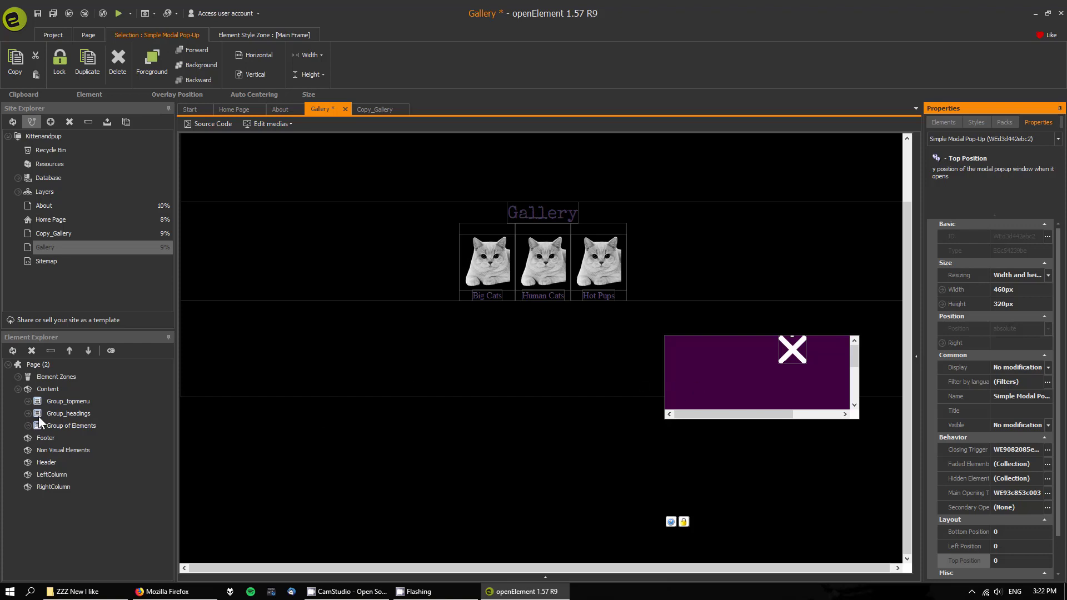
Rename the new group of elements as Group_popup1.
{"action": "left_click", "coordinate": [75, 426]}
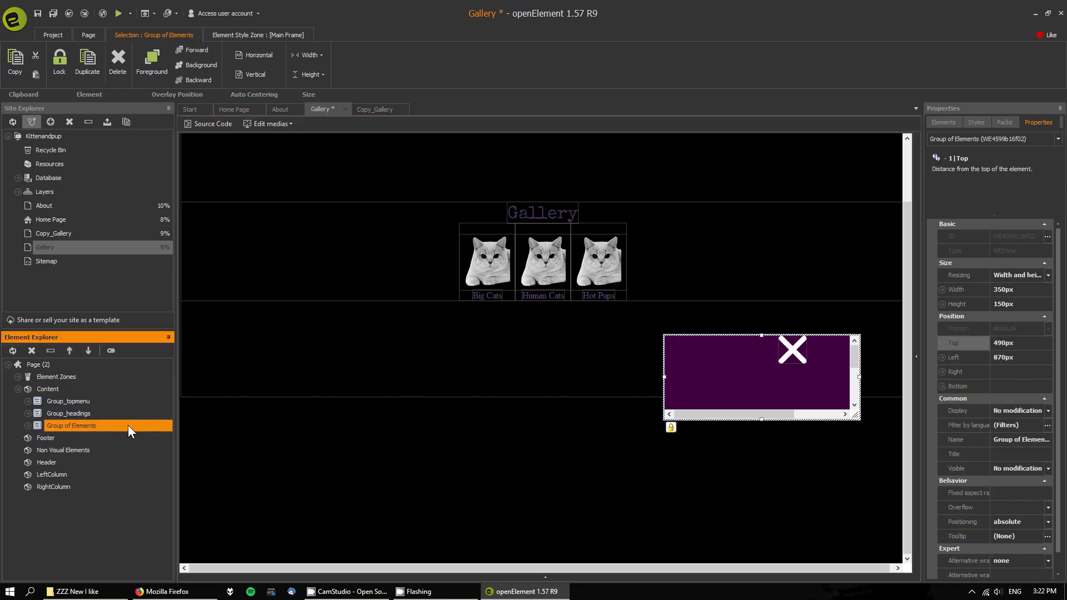
{"action": "left_click", "coordinate": [49, 350]}
{"action": "type", "text": "Group_popup1"}
{"action": "left_click", "coordinate": [217, 428]}
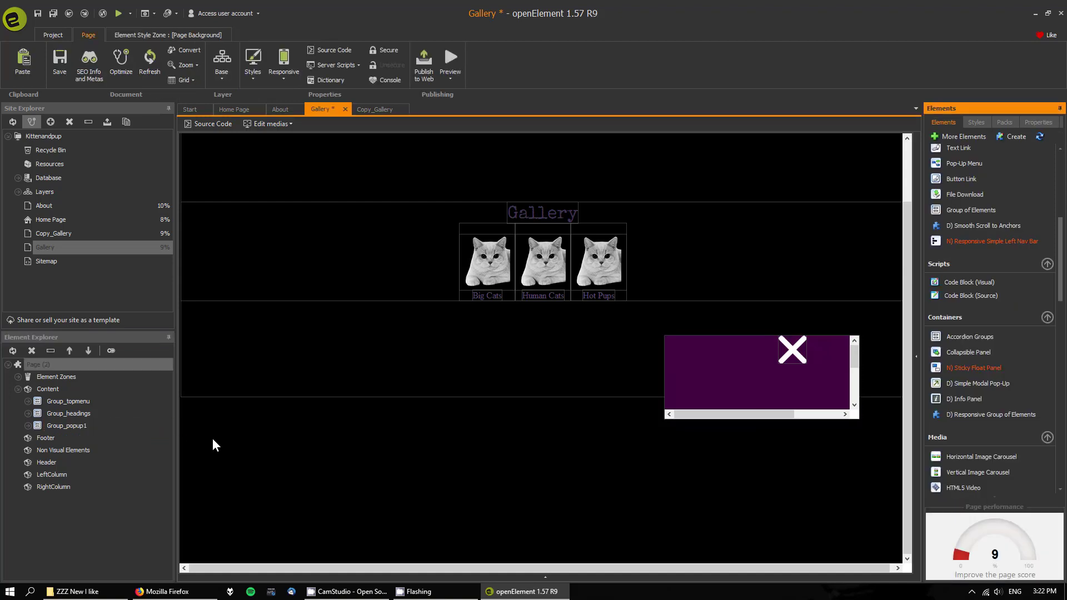
Rename the group containing the modal pop-up as Group_popups.
{"action": "left_click", "coordinate": [29, 425]}
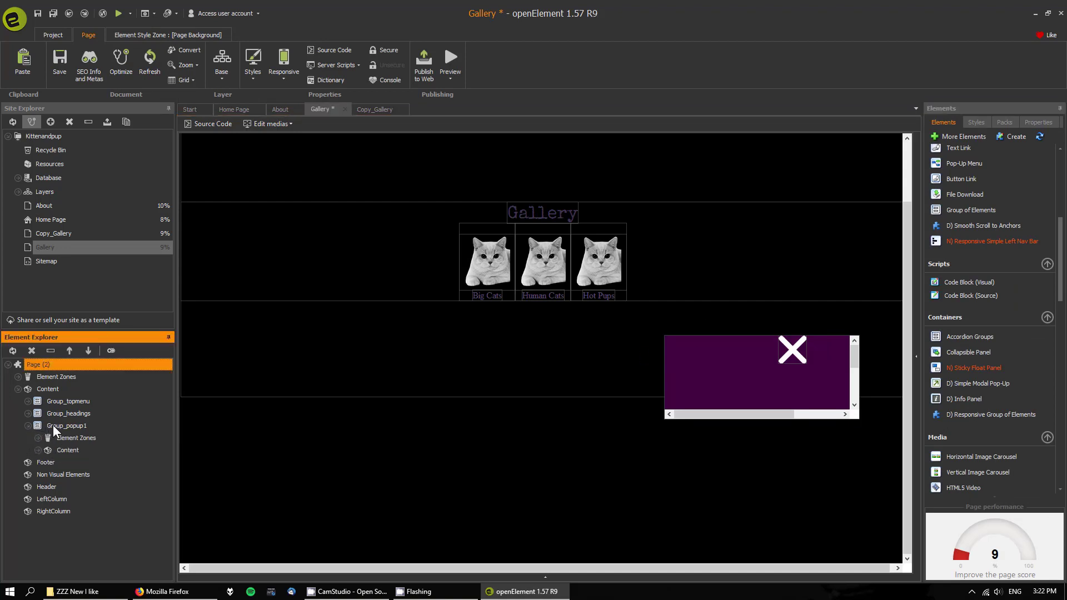
{"action": "left_click", "coordinate": [56, 426]}
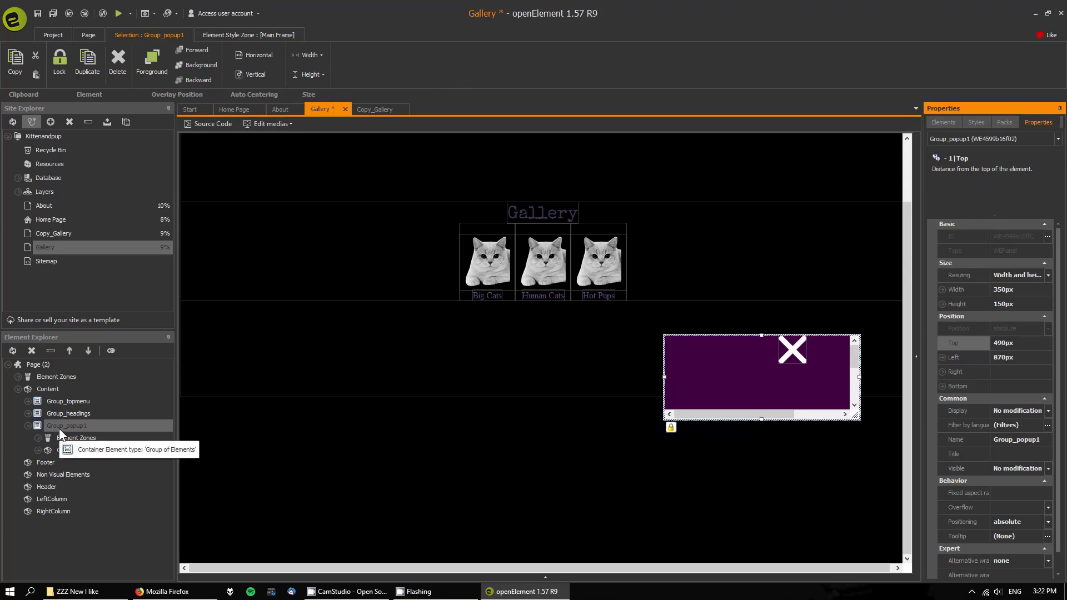
{"action": "left_click", "coordinate": [52, 352]}
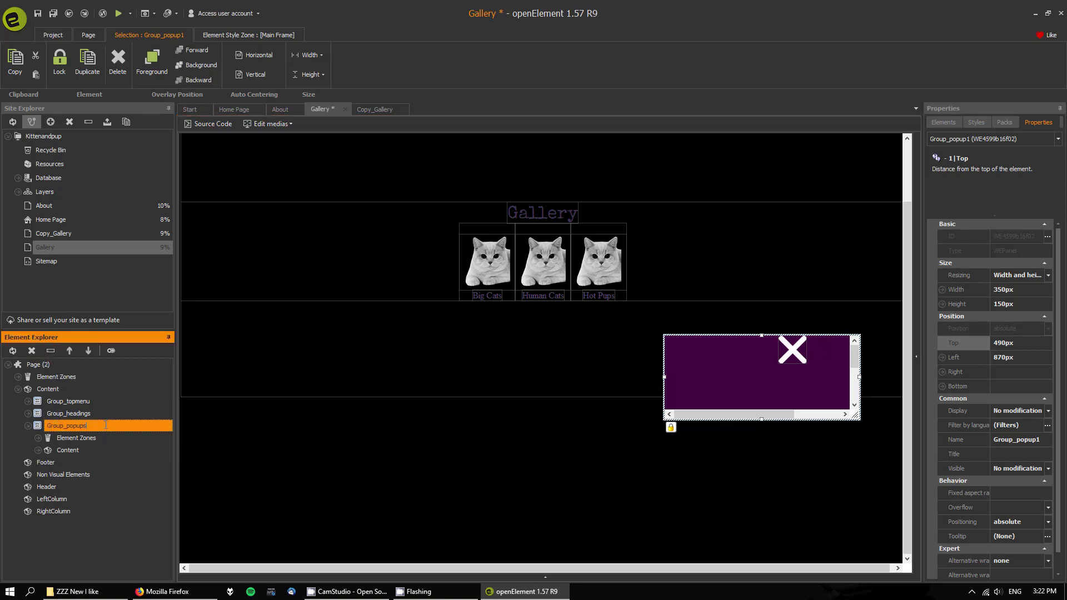
{"action": "left_click", "coordinate": [51, 440]}
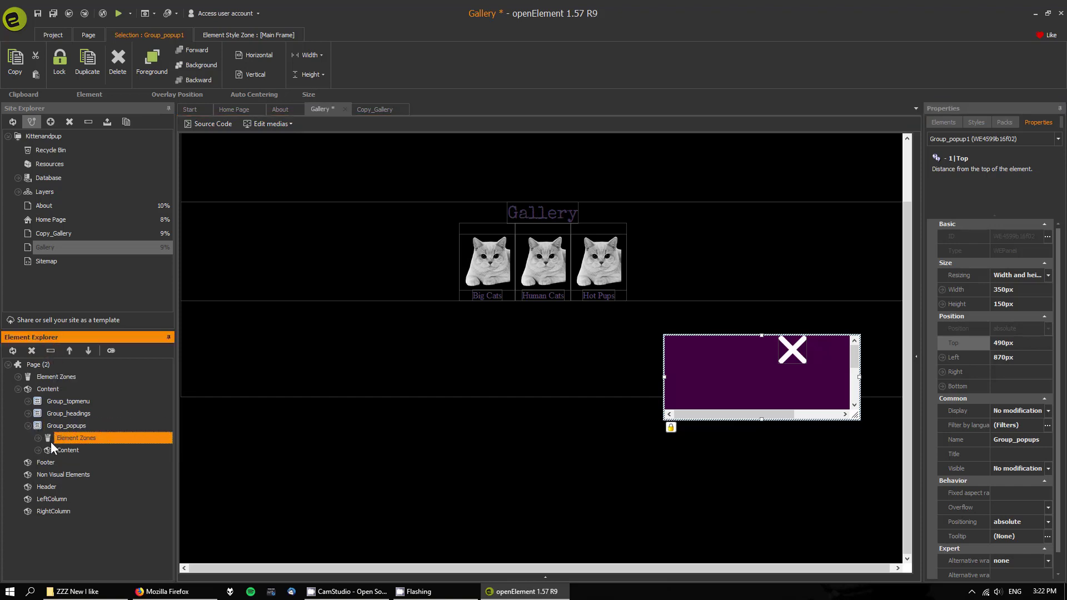
{"action": "left_click", "coordinate": [28, 426]}
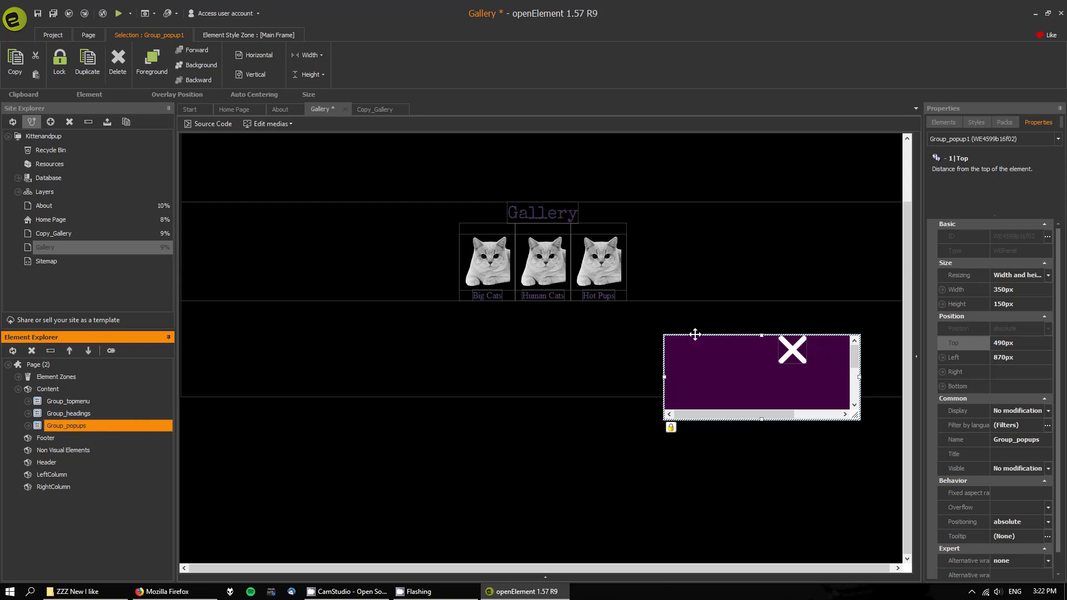
Auto-center the Group_popups group horizontally on the page.
{"action": "right_click", "coordinate": [694, 335]}
{"action": "mouse_move", "coordinate": [733, 398]}
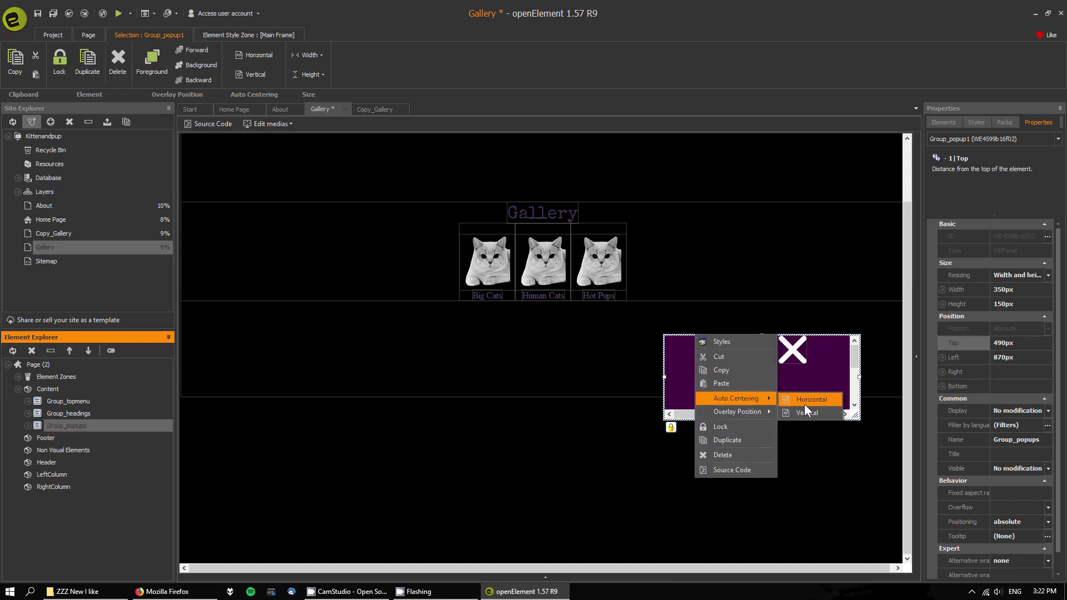
{"action": "left_click", "coordinate": [805, 404]}
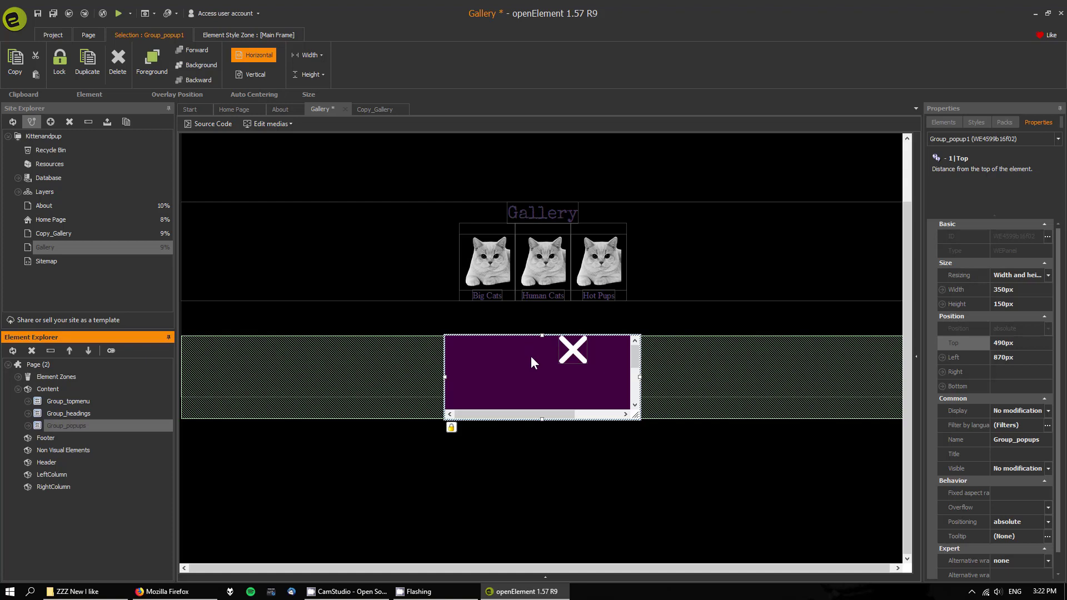
Set the Group_popups width to 500px and its height to 400px, after trying heights of 500px and 450px.
{"action": "left_click", "coordinate": [1036, 289]}
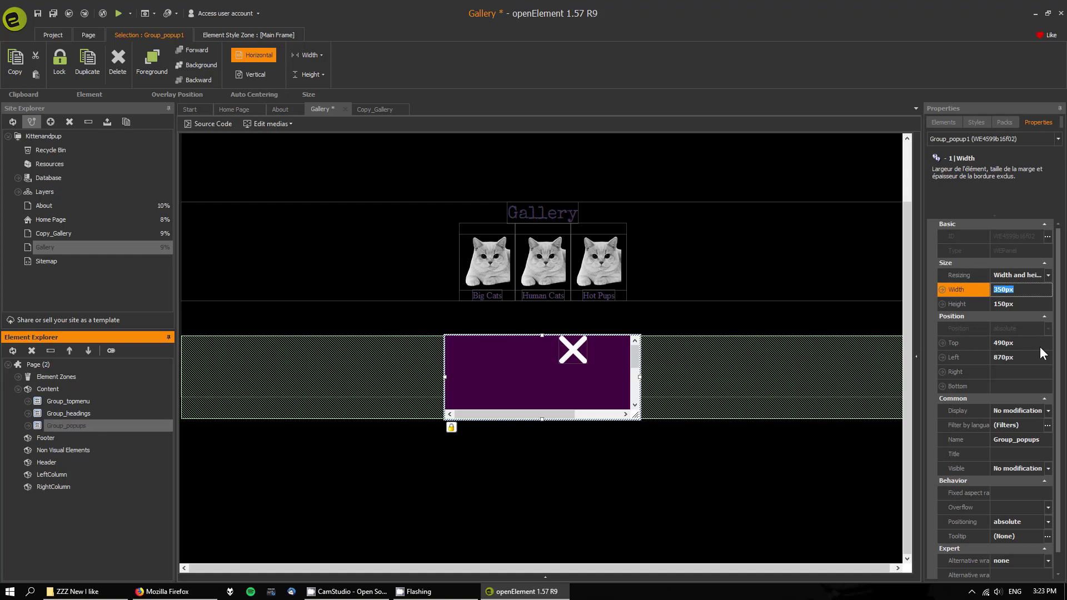
{"action": "type", "text": "500"}
{"action": "key", "text": "Return"}
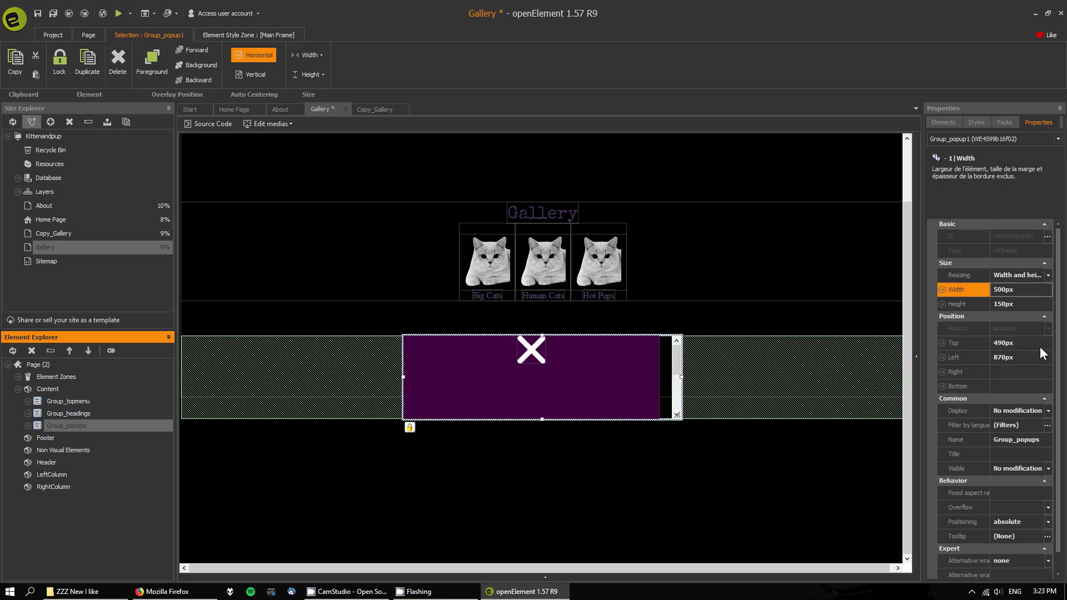
{"action": "left_click", "coordinate": [972, 304]}
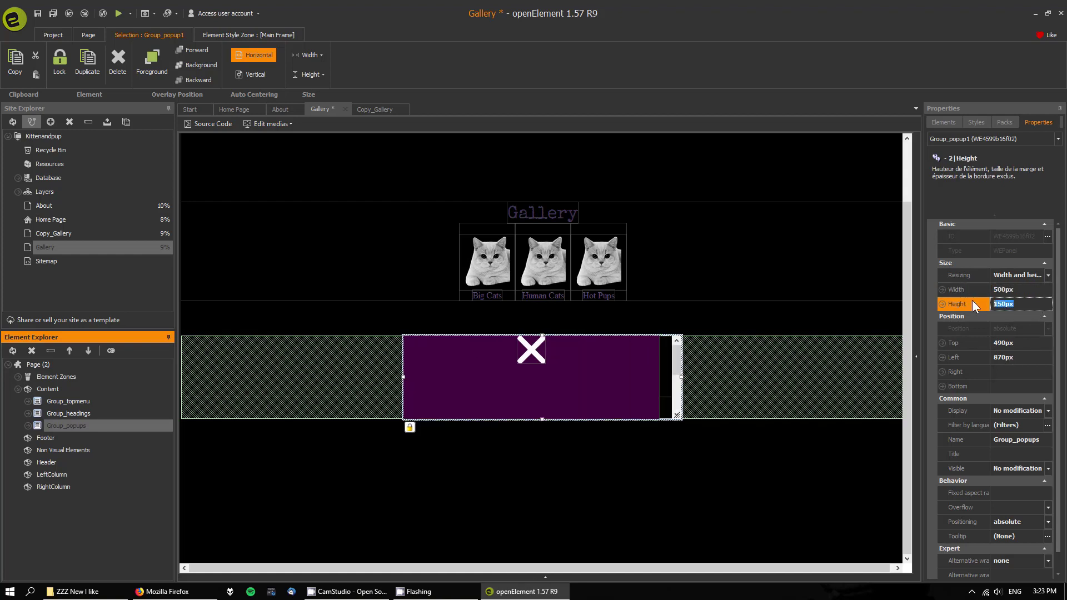
{"action": "type", "text": "500"}
{"action": "key", "text": "Return"}
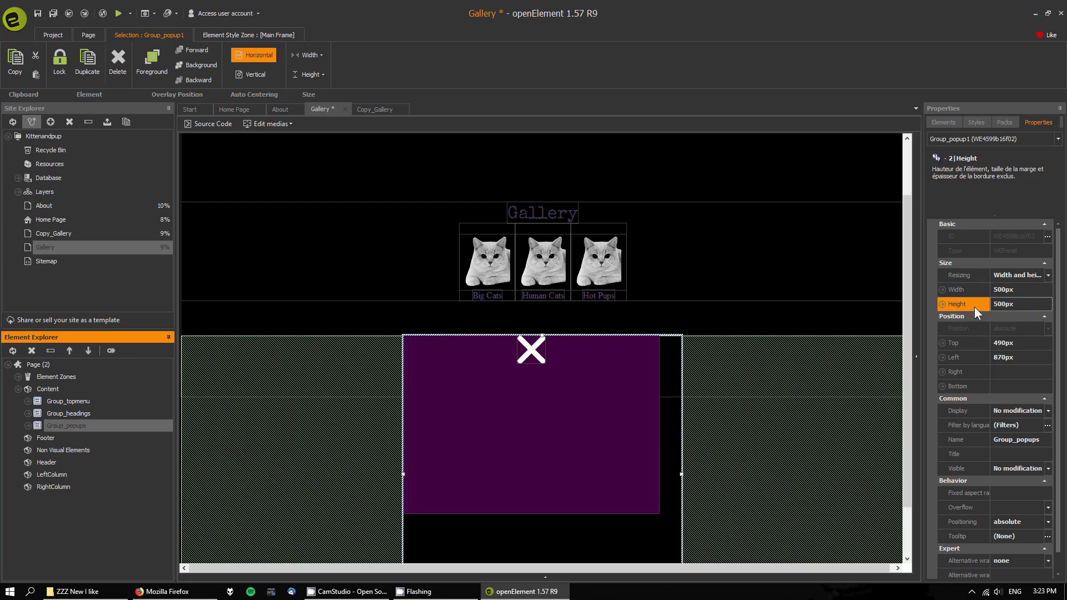
{"action": "type", "text": "450"}
{"action": "key", "text": "Return"}
{"action": "left_click_drag", "start_coordinate": [913, 299], "coordinate": [909, 348]}
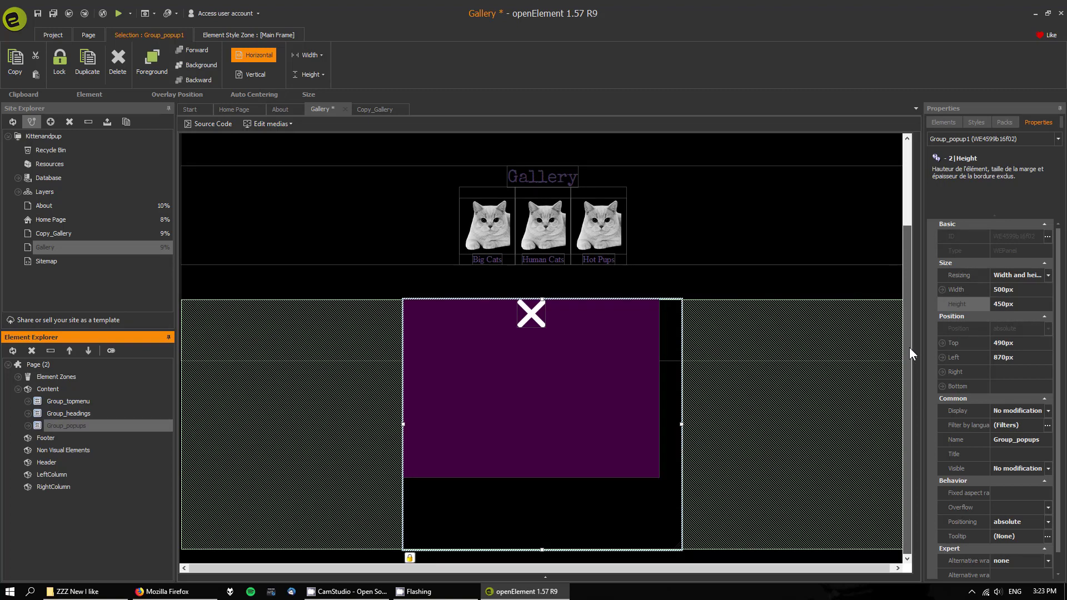
{"action": "type", "text": "400"}
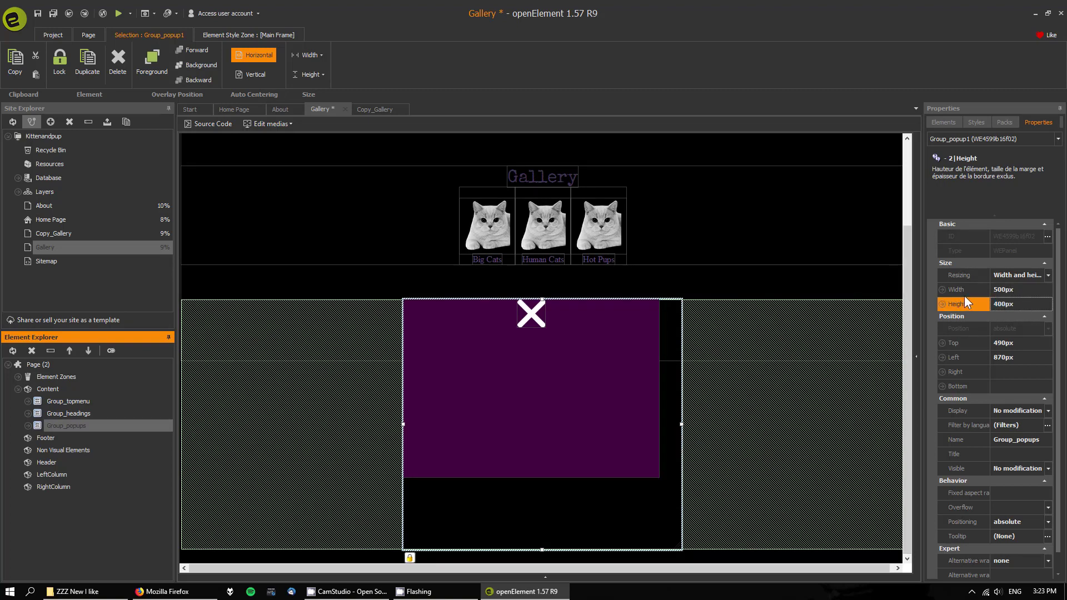
{"action": "key", "text": "Return"}
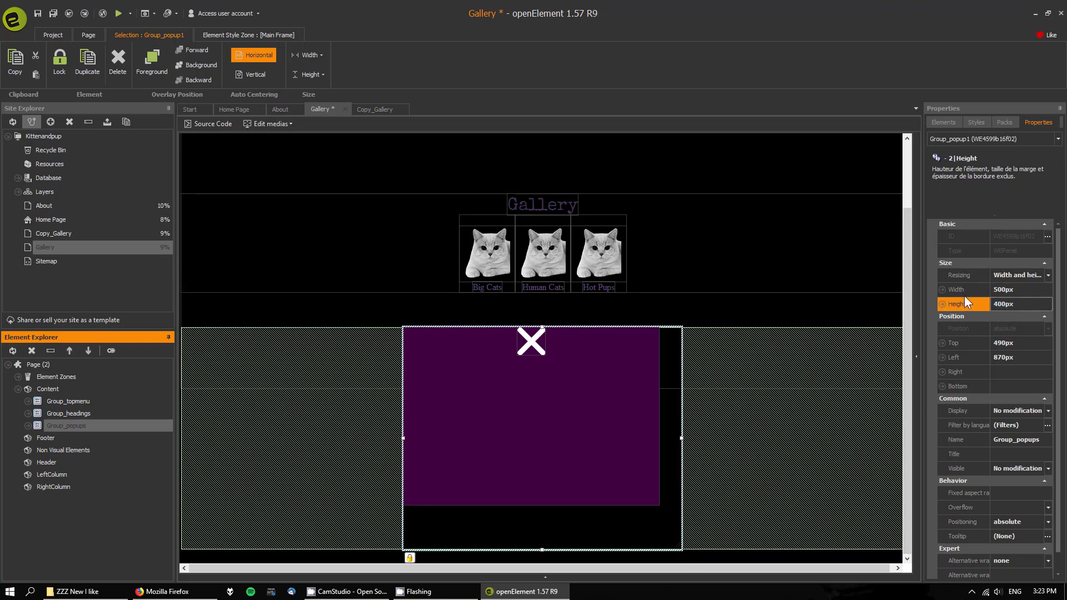
Set the positioning of elements within Group_popups to relative.
{"action": "left_click", "coordinate": [651, 378]}
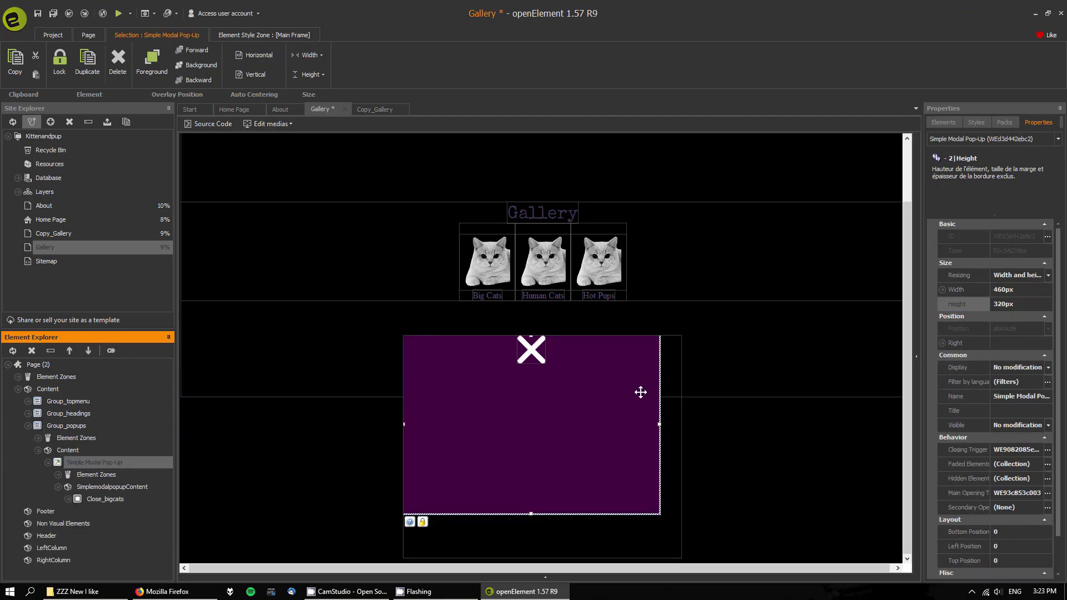
{"action": "left_click", "coordinate": [667, 371]}
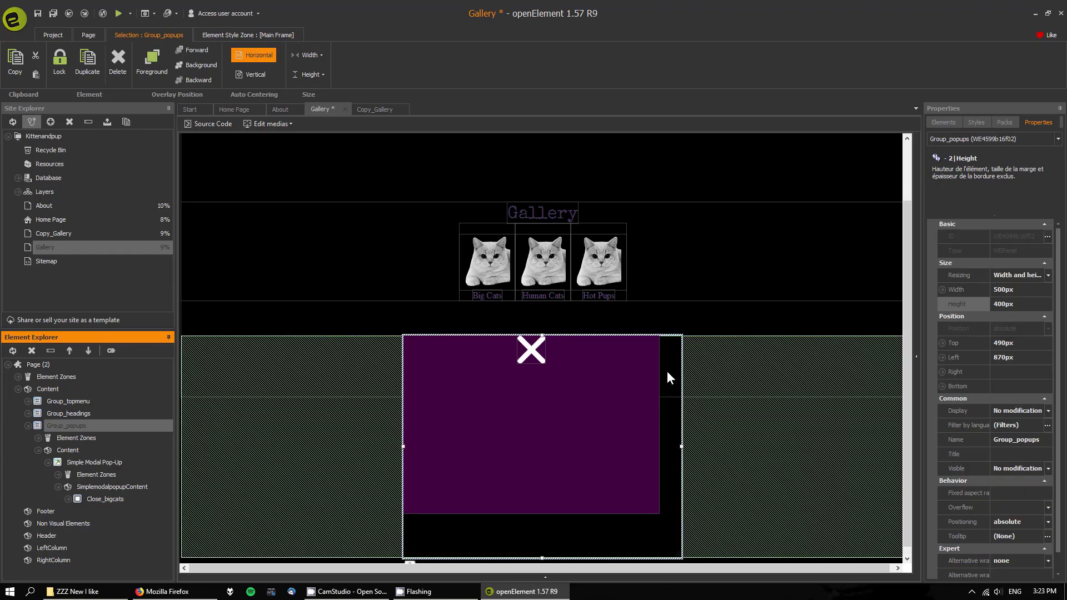
{"action": "left_click", "coordinate": [1048, 522]}
{"action": "left_click", "coordinate": [1017, 534]}
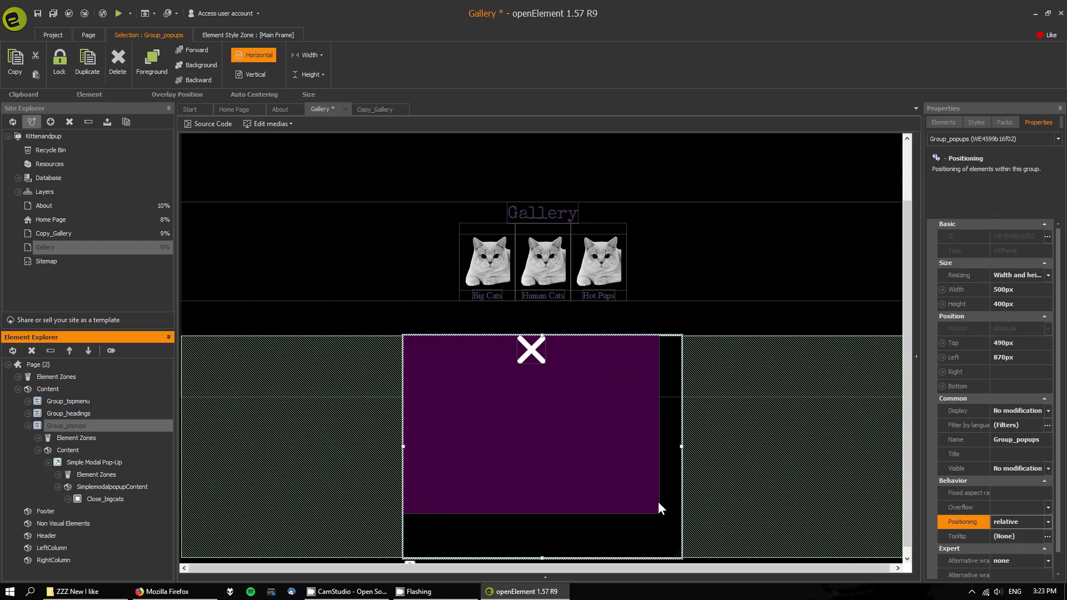
Save the Gallery page and preview it in the browser to test where the Big Cats pop-up opens.
{"action": "left_click", "coordinate": [651, 368]}
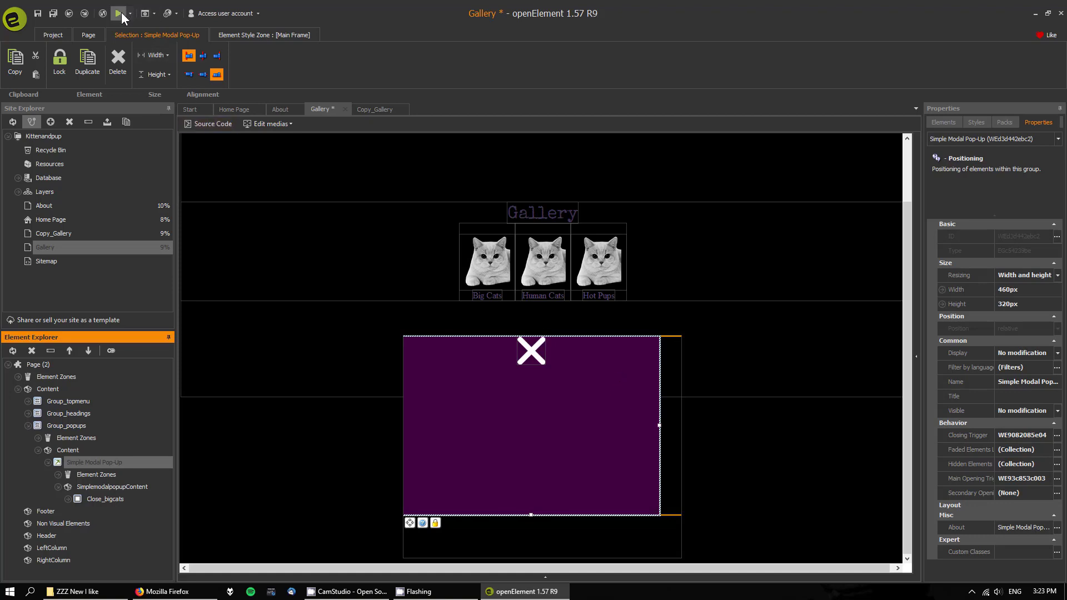
{"action": "left_click", "coordinate": [54, 14]}
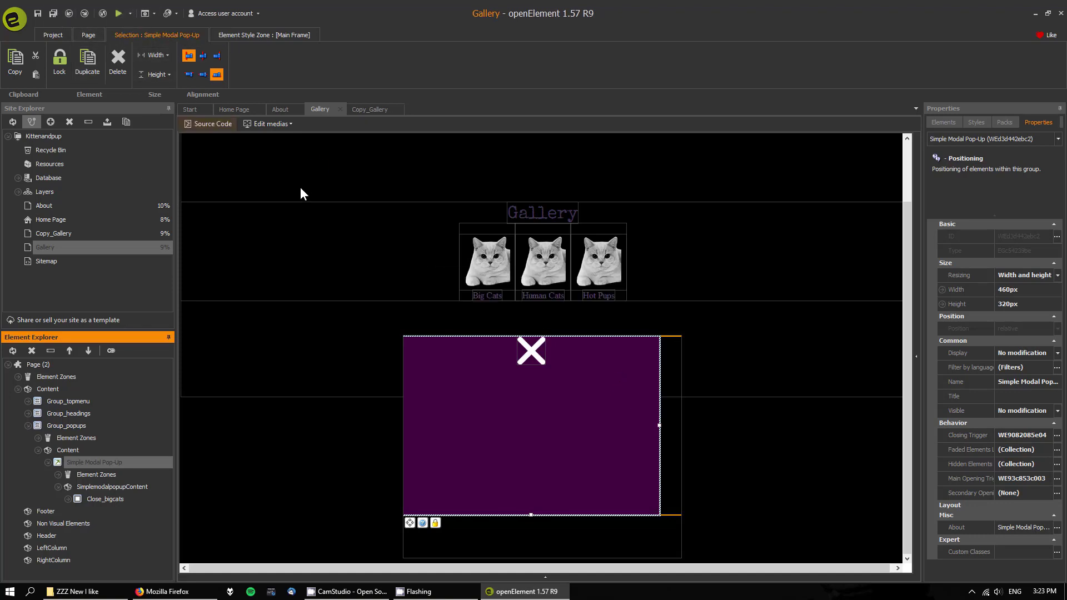
{"action": "left_click", "coordinate": [118, 12]}
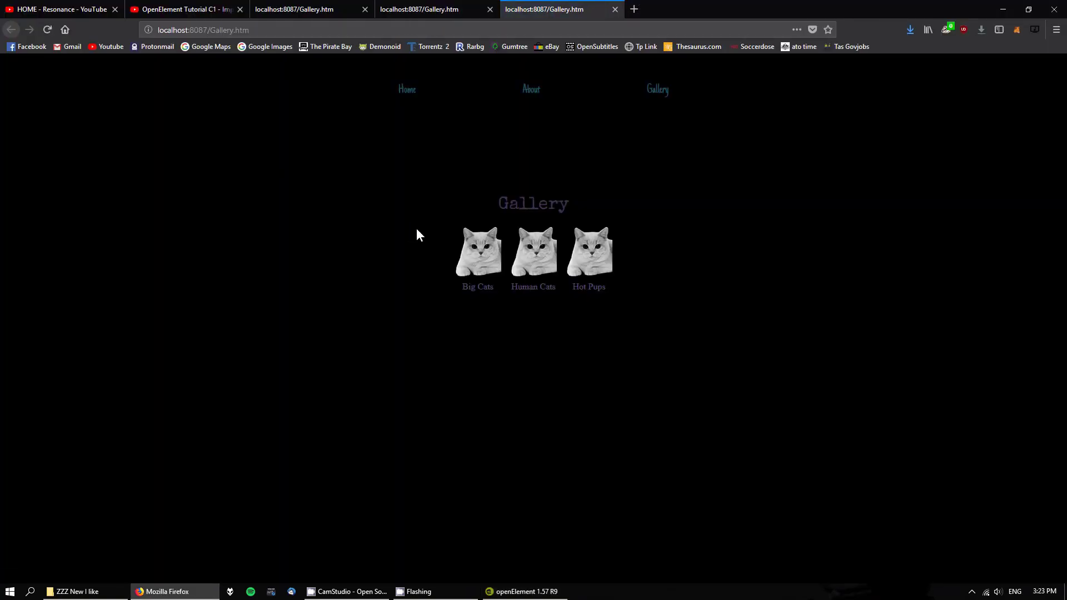
{"action": "left_click", "coordinate": [478, 253]}
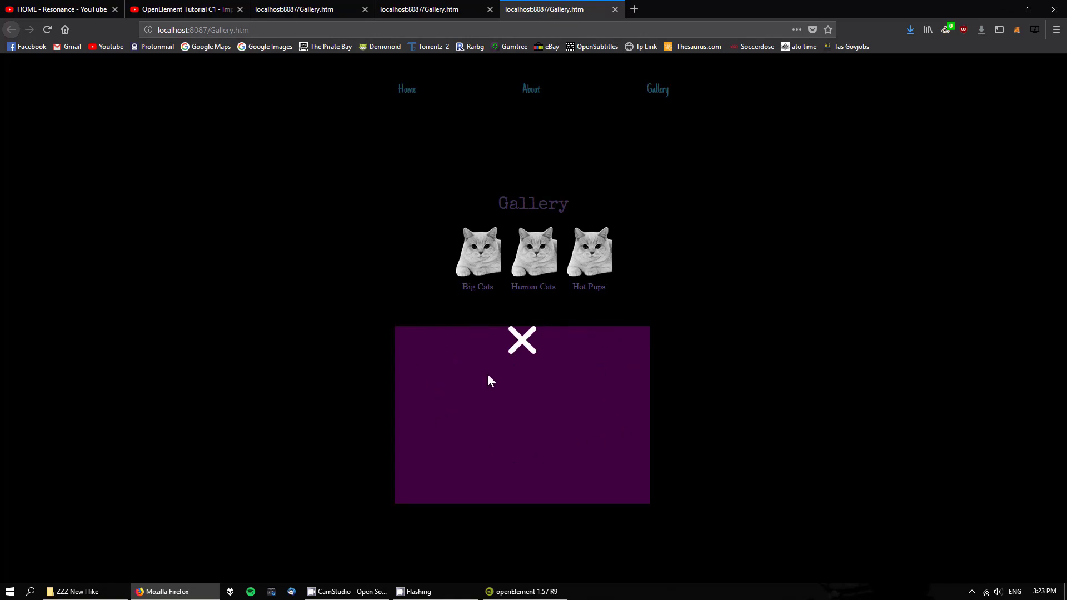
Return to openElement and set the positioning of elements within Group_popups to absolute.
{"action": "left_click", "coordinate": [525, 593]}
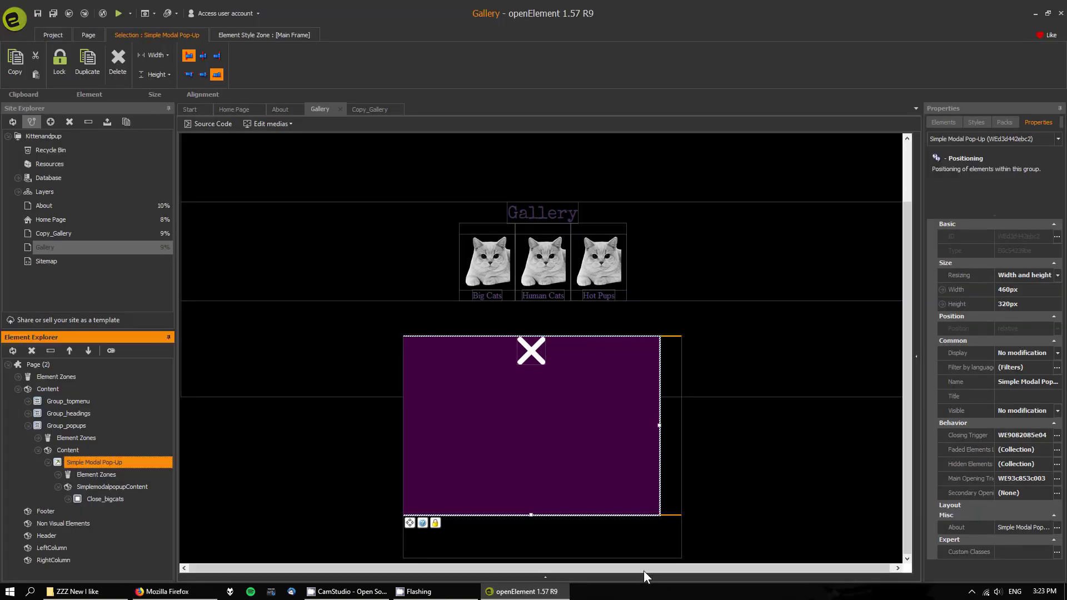
{"action": "left_click", "coordinate": [646, 548]}
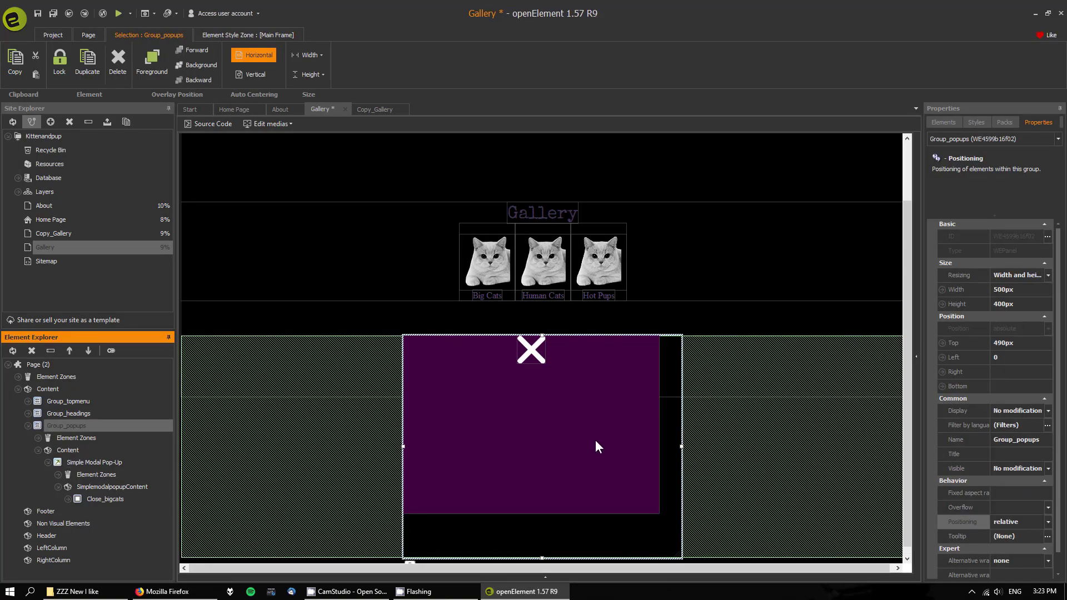
{"action": "left_click", "coordinate": [1034, 523]}
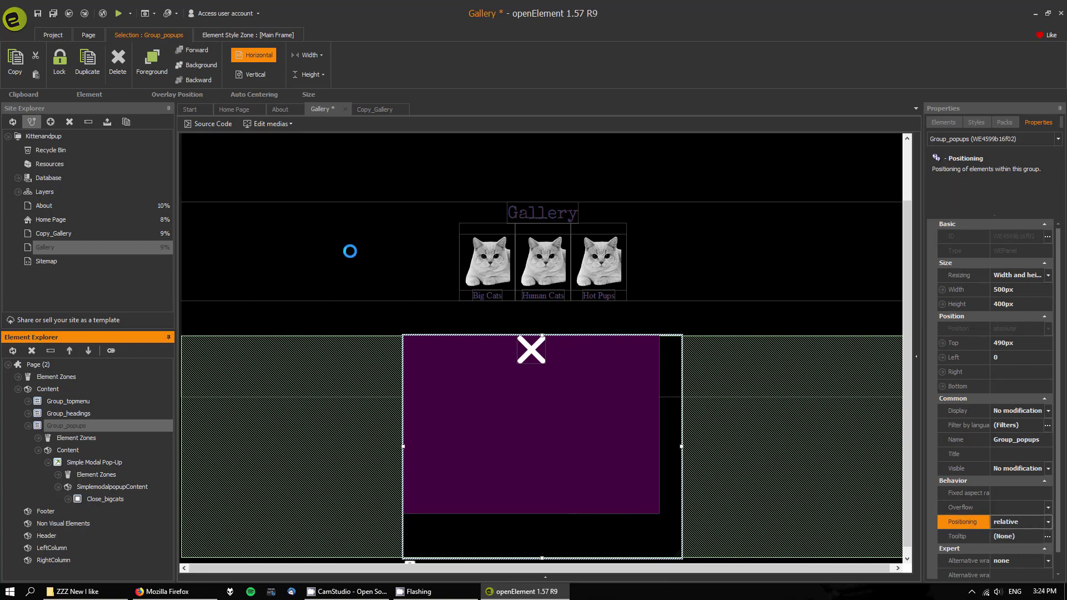
{"action": "left_click", "coordinate": [118, 13]}
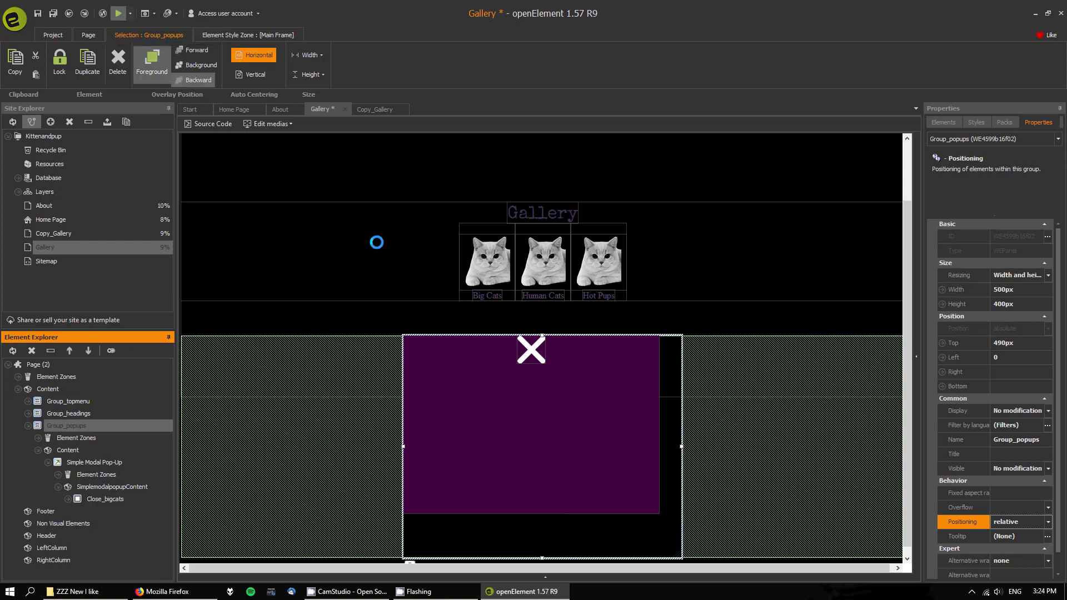
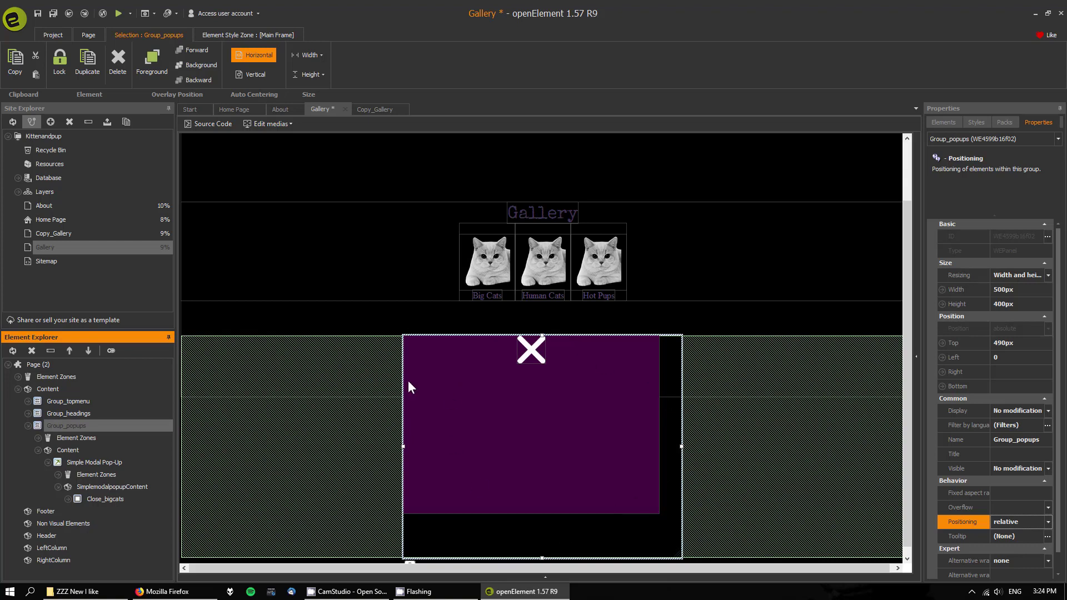
{"action": "left_click", "coordinate": [1048, 522]}
{"action": "left_click", "coordinate": [1021, 543]}
Save the site and open the Big Cats pop-up in a fresh browser preview to test the absolute positioning.
{"action": "left_click", "coordinate": [53, 14]}
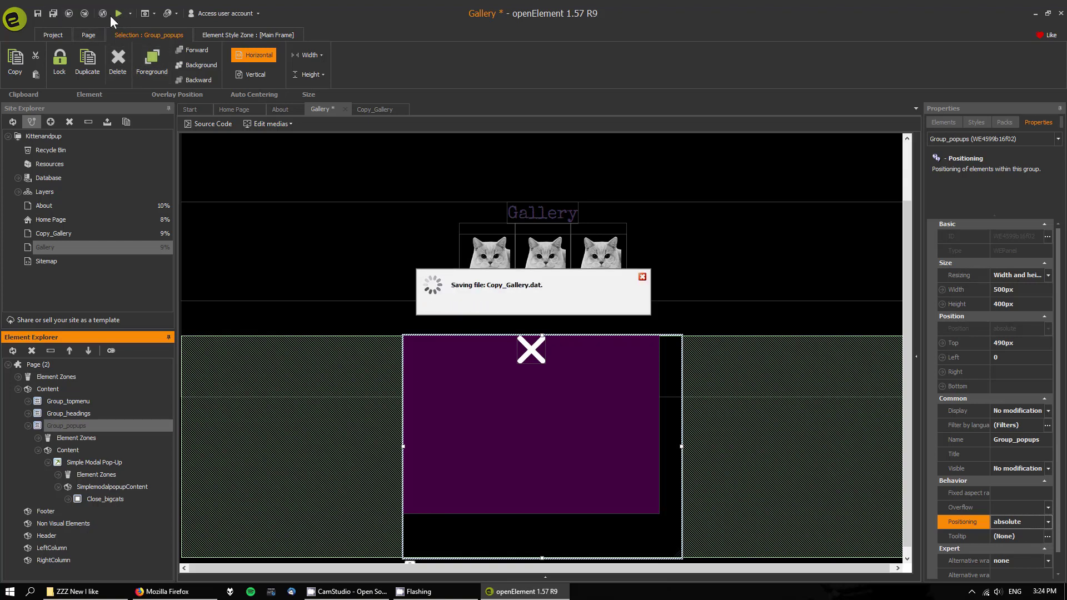
{"action": "left_click", "coordinate": [117, 12]}
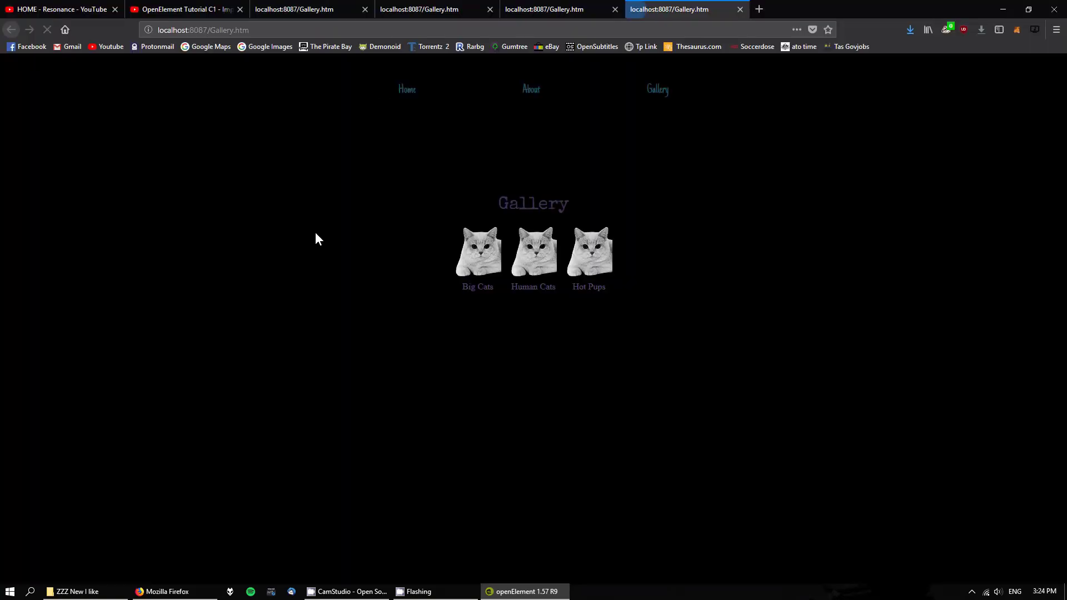
{"action": "left_click", "coordinate": [486, 255]}
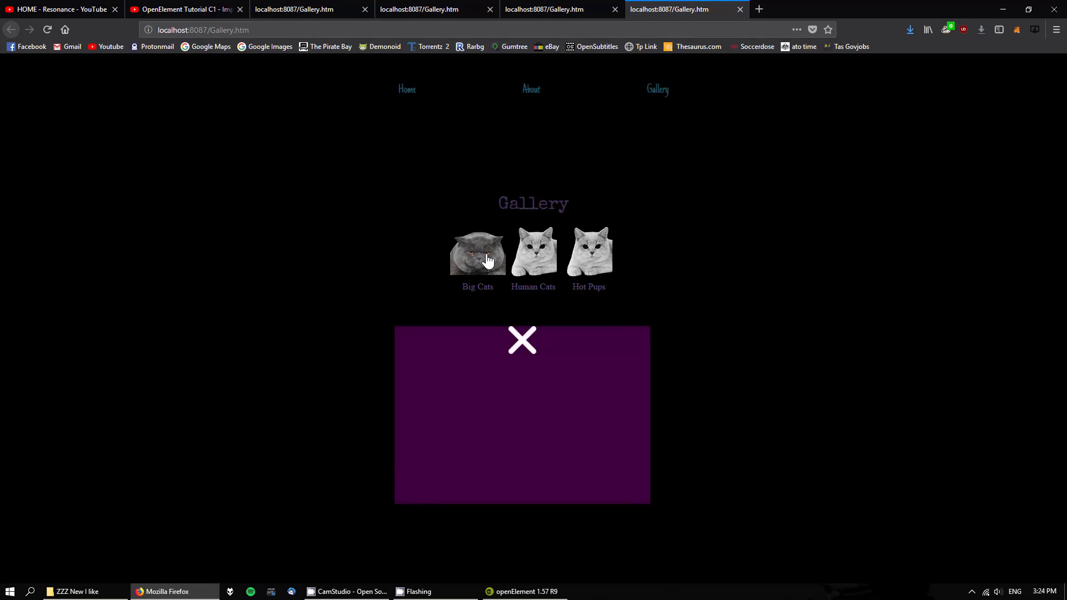
Test the Big Cats pop-up in the browser preview by closing it, reopening it and closing it again with its X.
{"action": "left_click", "coordinate": [527, 338]}
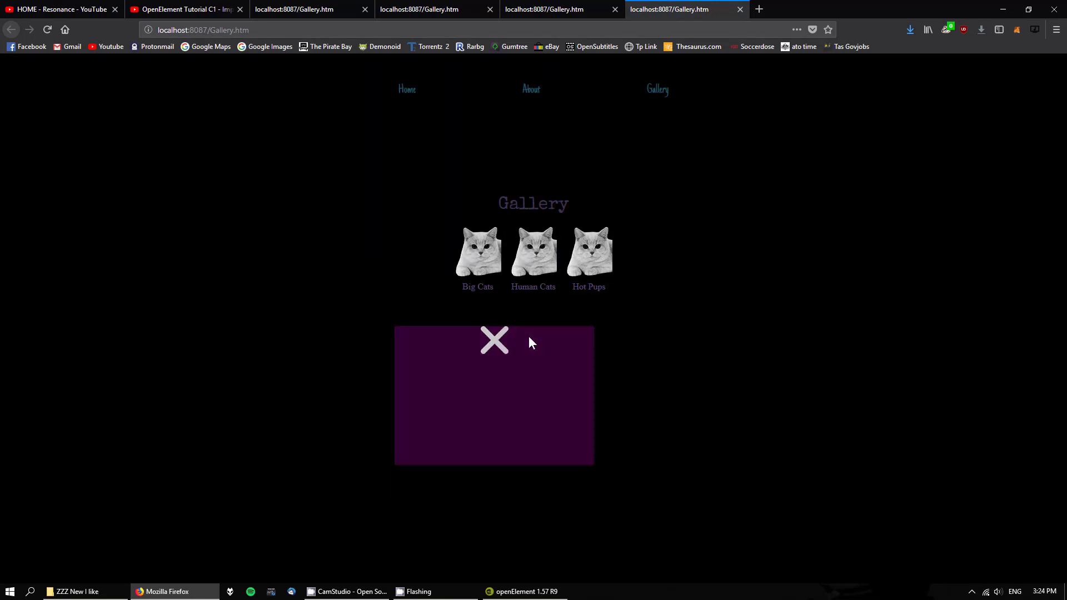
{"action": "left_click", "coordinate": [484, 275]}
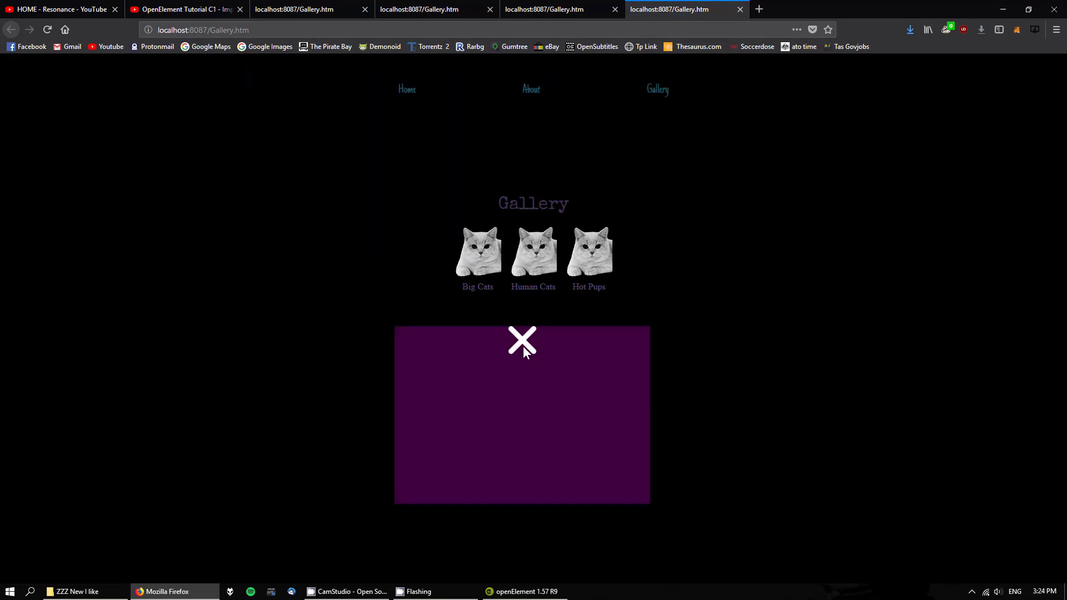
{"action": "left_click", "coordinate": [523, 345]}
Return to openElement and auto-center the Simple Modal Pop-Up horizontally within Group_popups.
{"action": "left_click", "coordinate": [522, 591]}
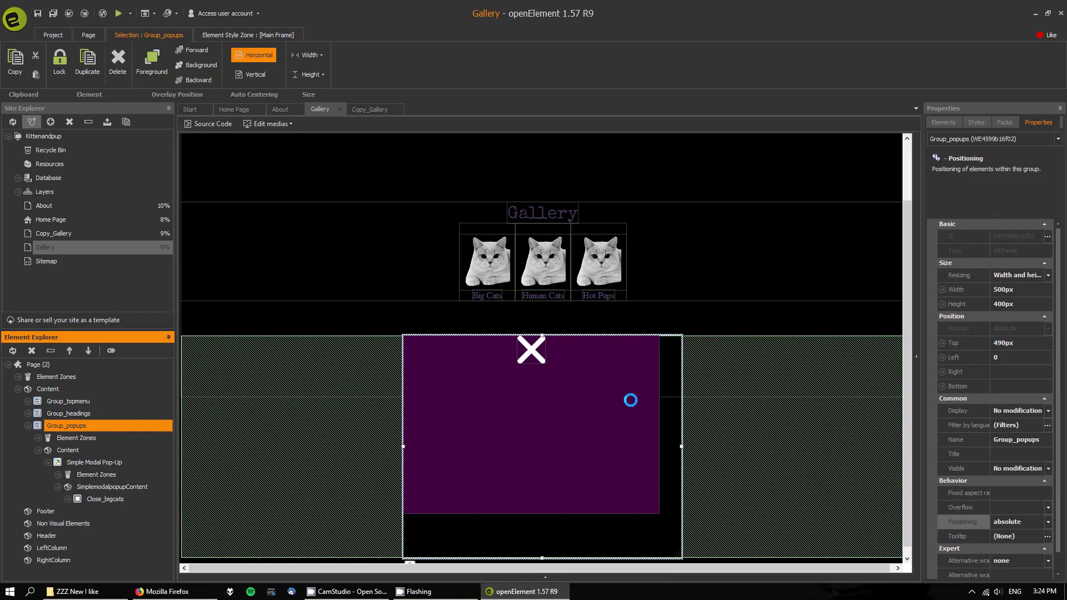
{"action": "right_click", "coordinate": [626, 396]}
{"action": "left_click", "coordinate": [622, 355]}
{"action": "right_click", "coordinate": [620, 356]}
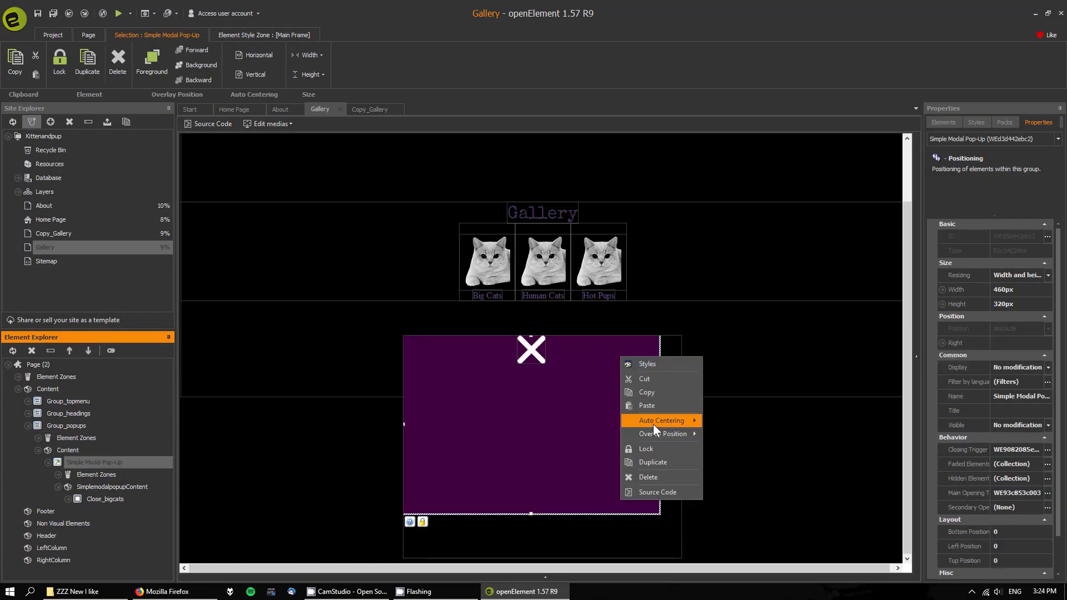
{"action": "mouse_move", "coordinate": [652, 422]}
{"action": "left_click", "coordinate": [739, 424]}
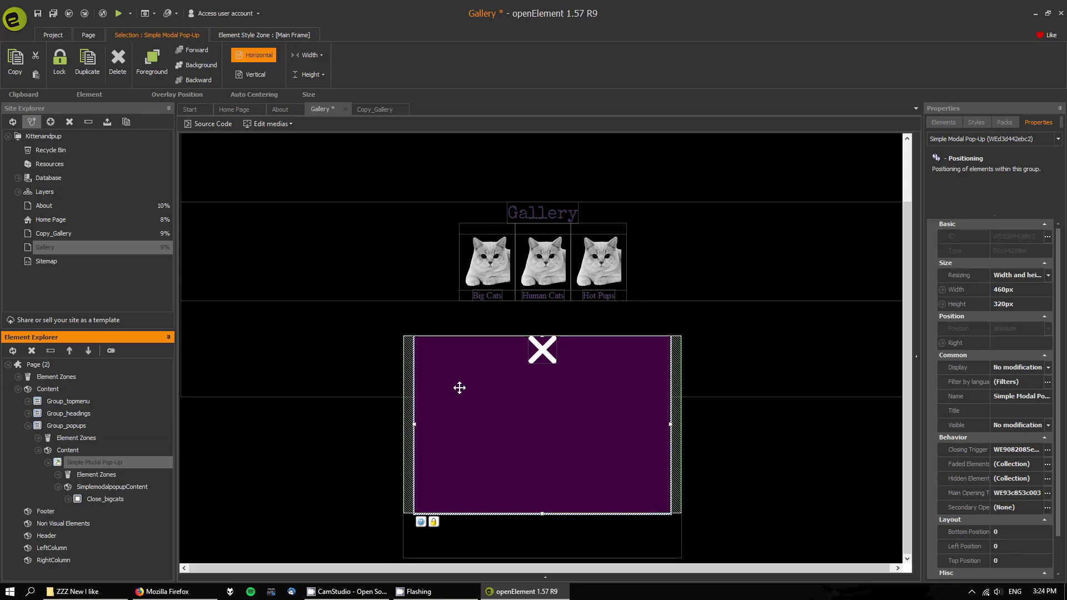
Save the site, open the Big Cats pop-up in a fresh browser preview to check its centering, and return to openElement.
{"action": "left_click", "coordinate": [53, 14]}
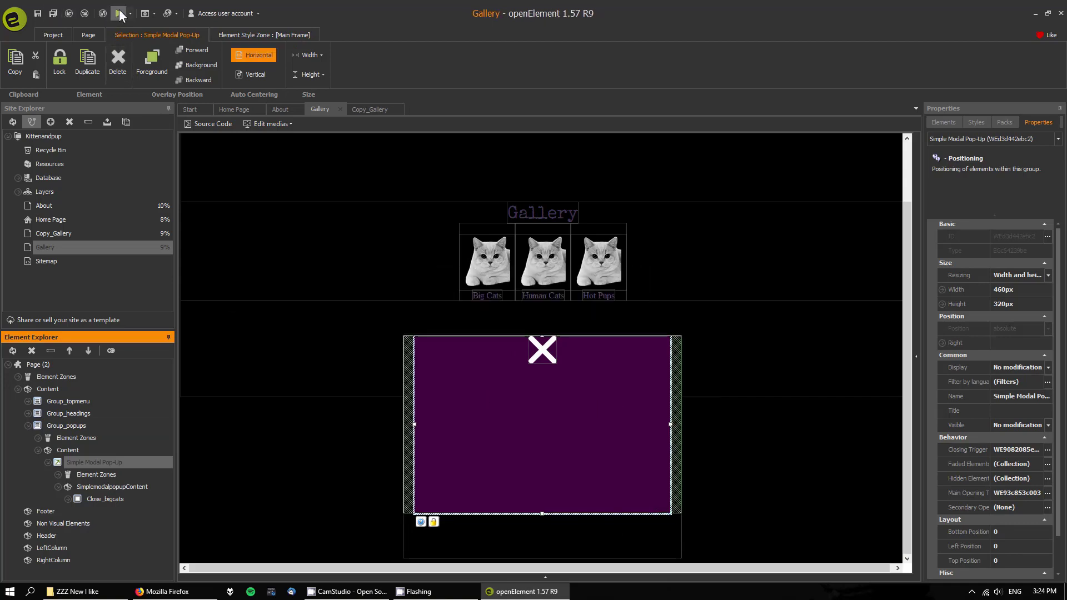
{"action": "left_click", "coordinate": [120, 13]}
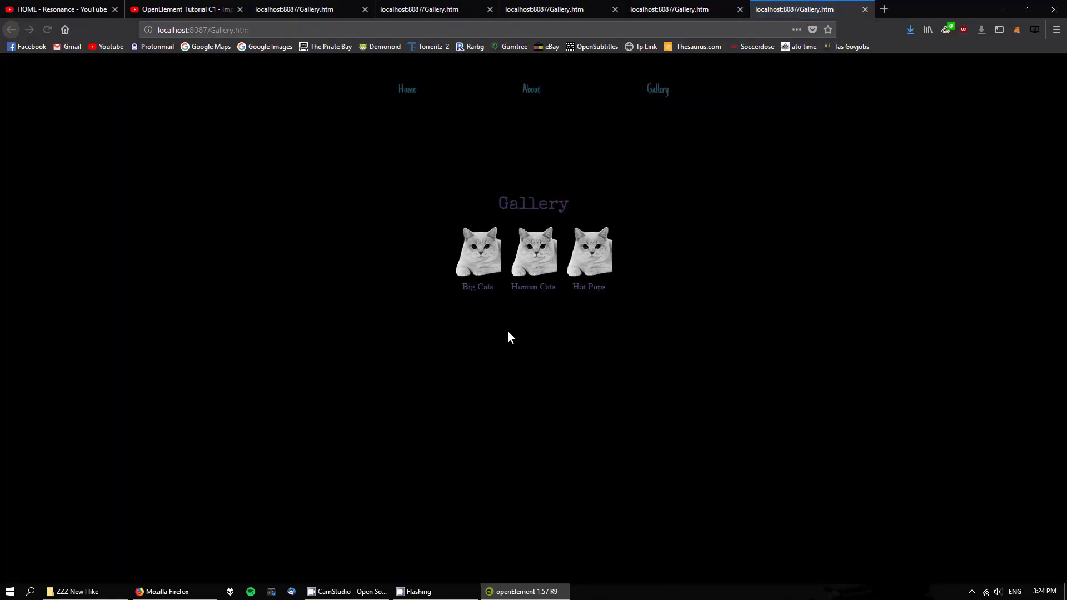
{"action": "left_click", "coordinate": [483, 271]}
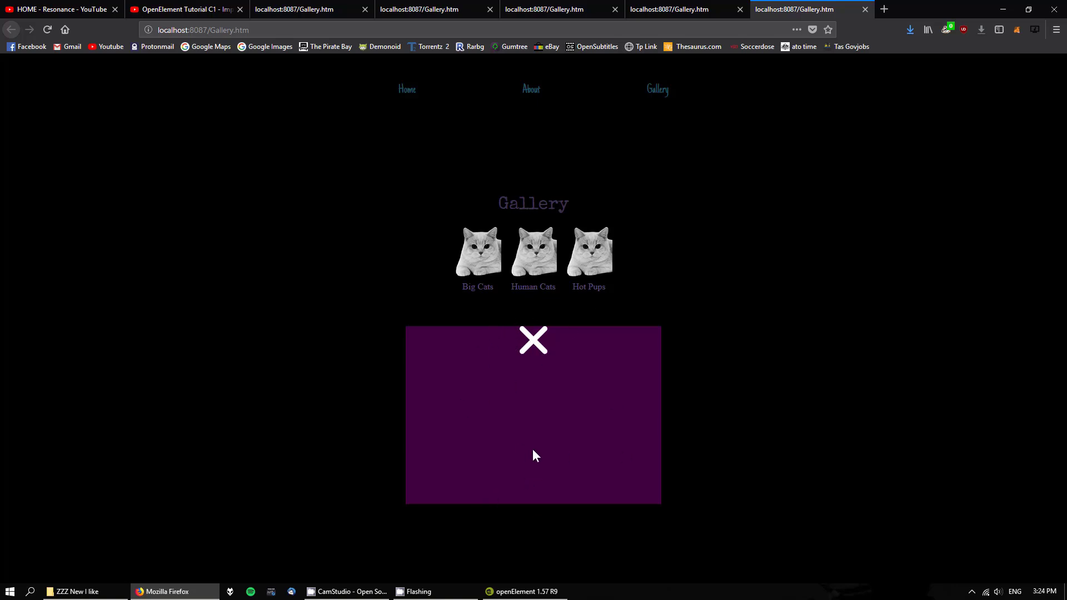
{"action": "left_click", "coordinate": [520, 591]}
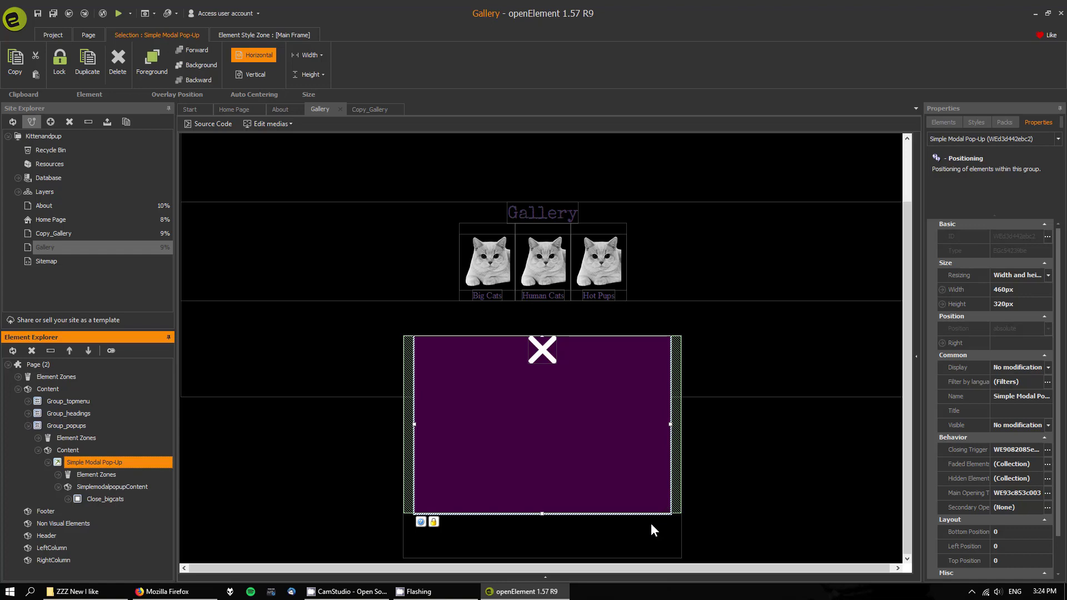
{"action": "left_click", "coordinate": [645, 538]}
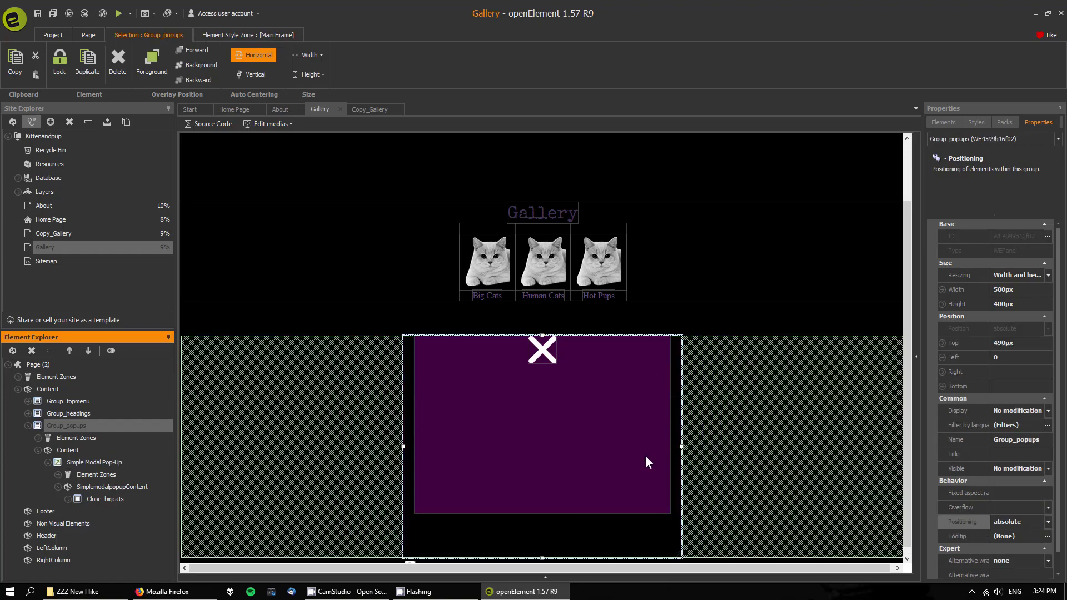
{"action": "left_click", "coordinate": [626, 423]}
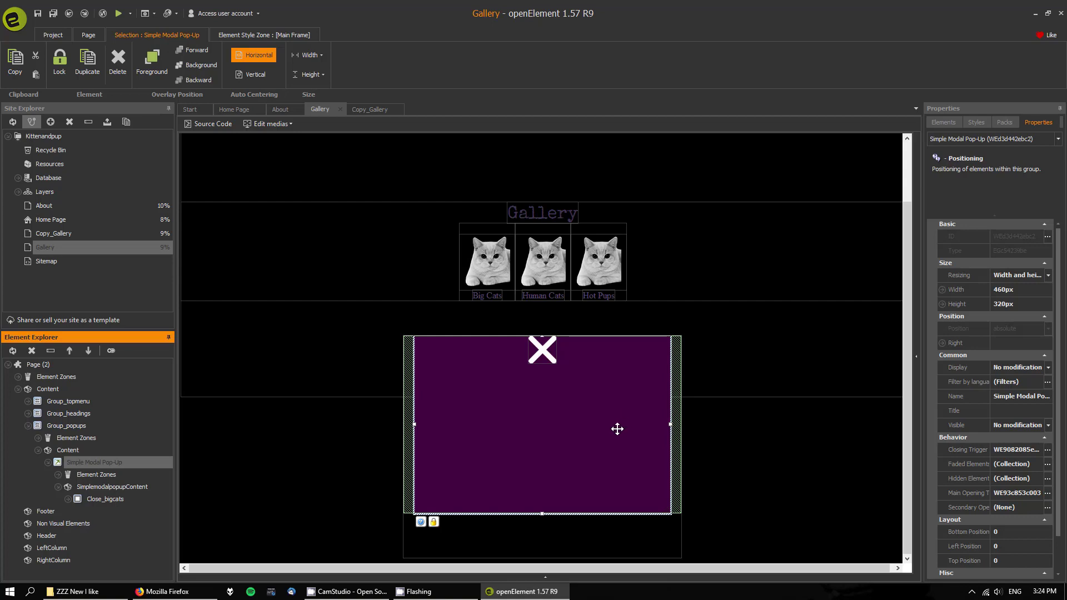
{"action": "left_click", "coordinate": [943, 123]}
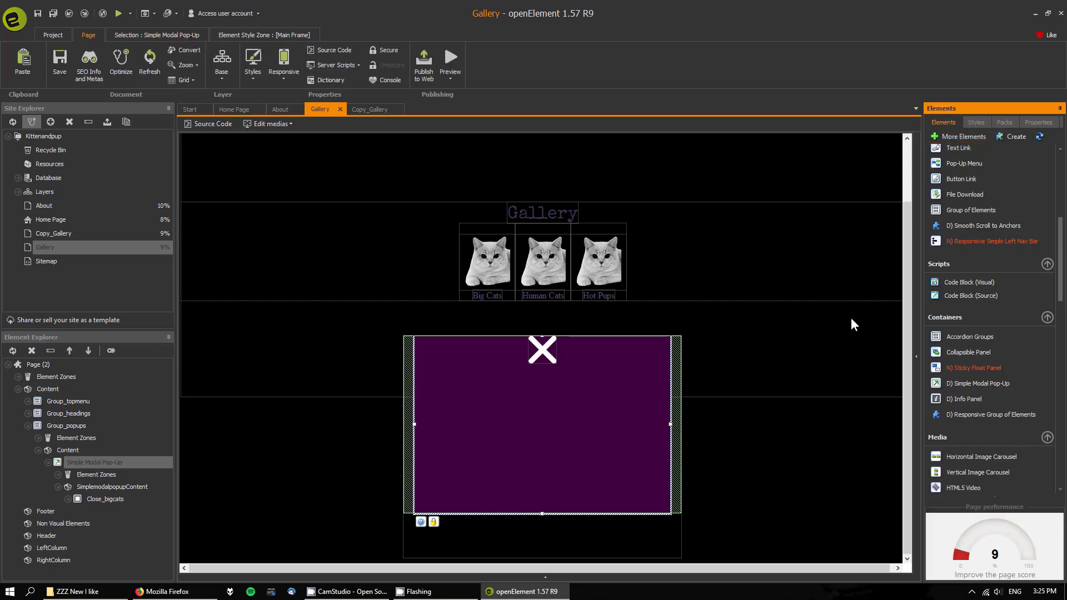
Set the Mouseover cursor style of the Close_bigcats frame to Hand.
{"action": "left_click", "coordinate": [545, 355]}
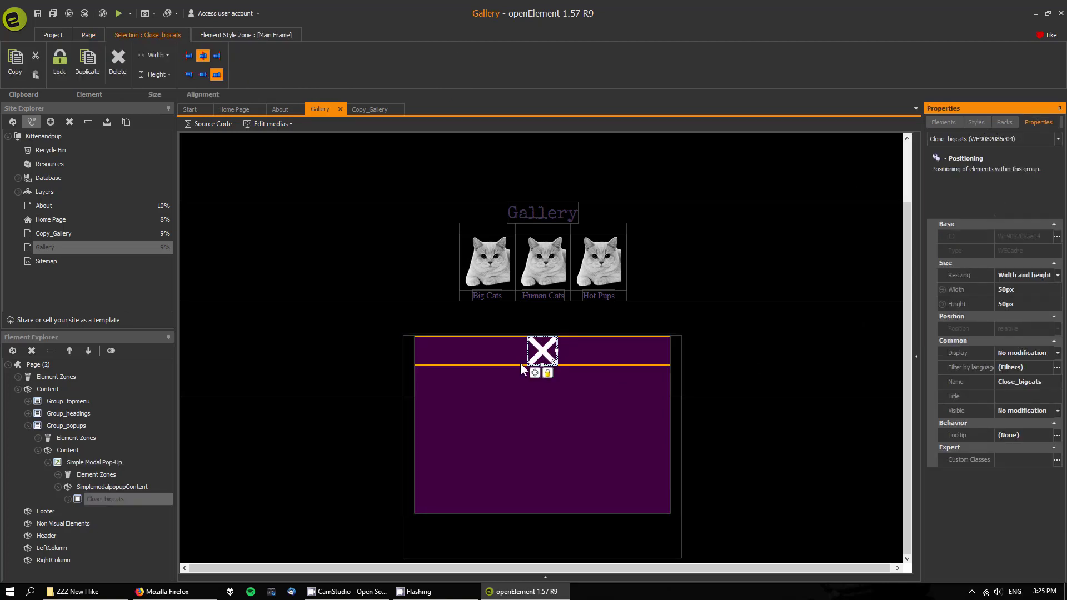
{"action": "left_click", "coordinate": [976, 121]}
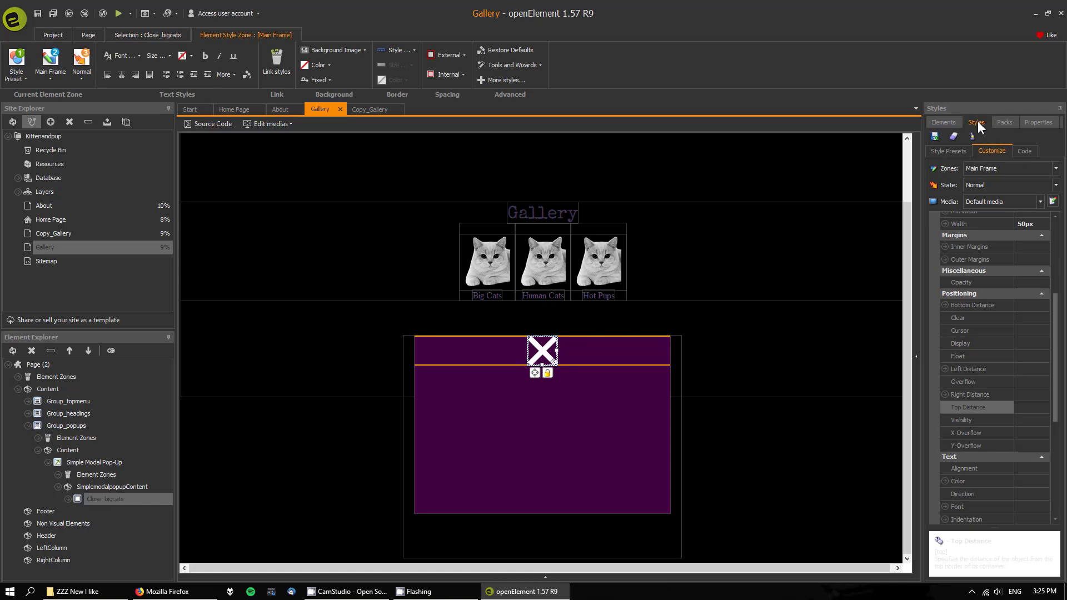
{"action": "left_click", "coordinate": [1043, 187]}
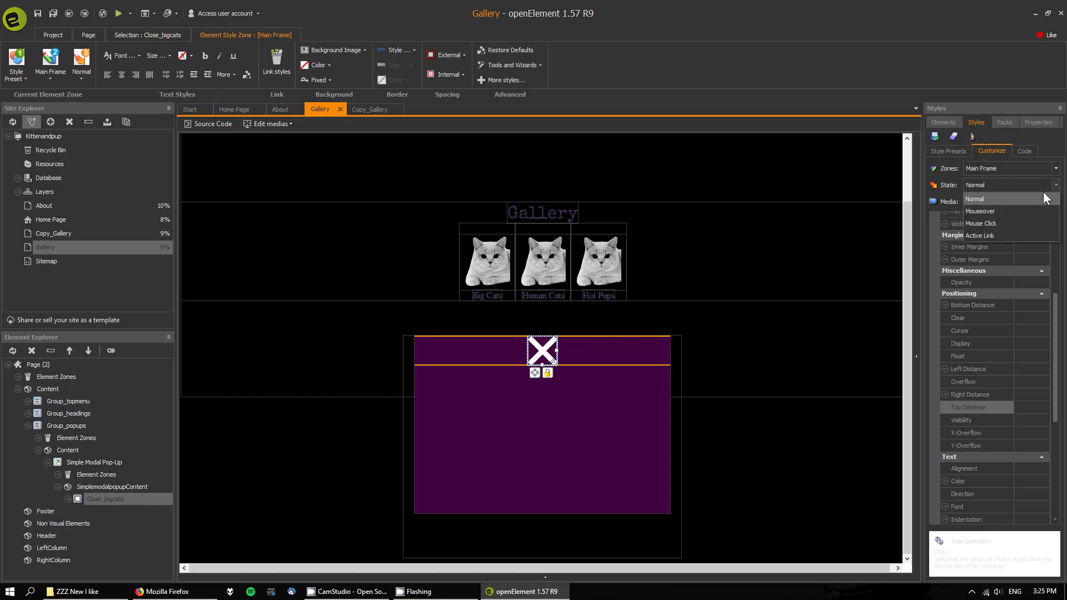
{"action": "left_click", "coordinate": [1002, 212]}
{"action": "scroll", "coordinate": [1035, 300], "scroll_direction": "down", "scroll_amount": 1}
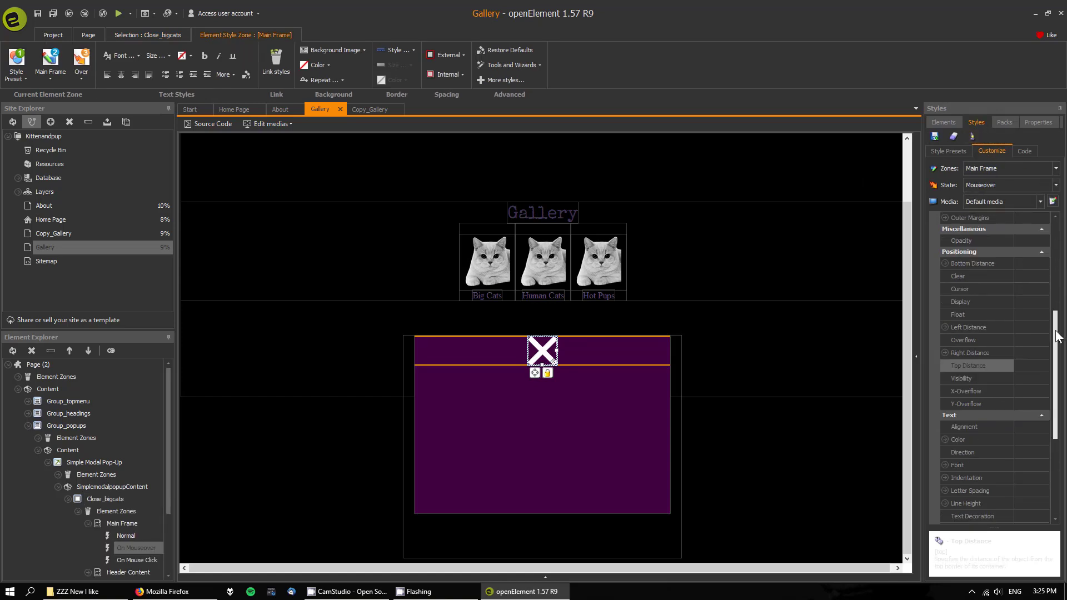
{"action": "left_click", "coordinate": [1038, 289]}
{"action": "left_click", "coordinate": [1045, 289]}
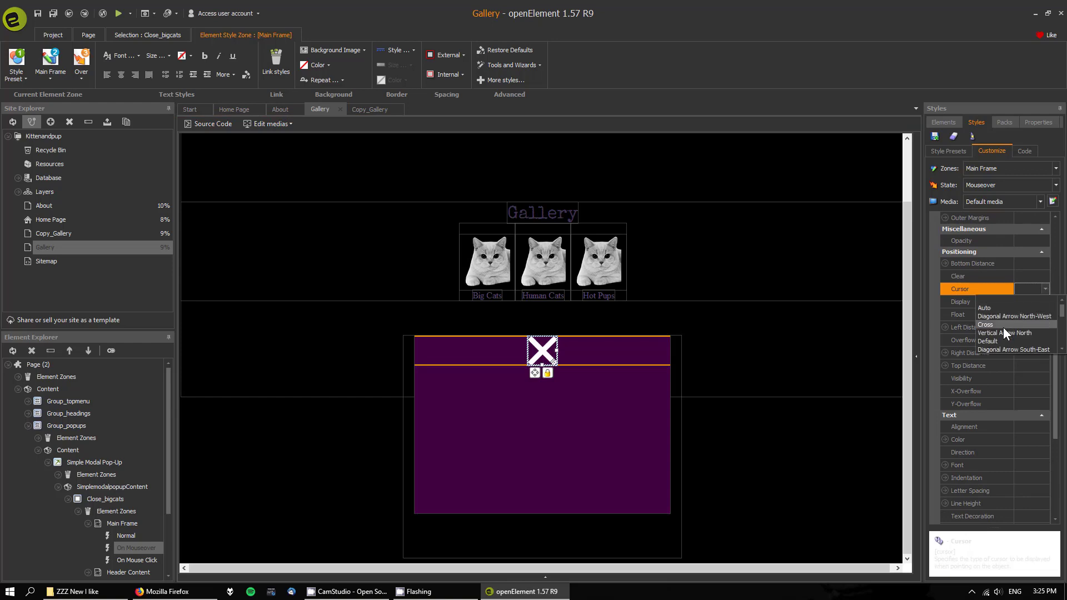
{"action": "left_click", "coordinate": [1027, 332]}
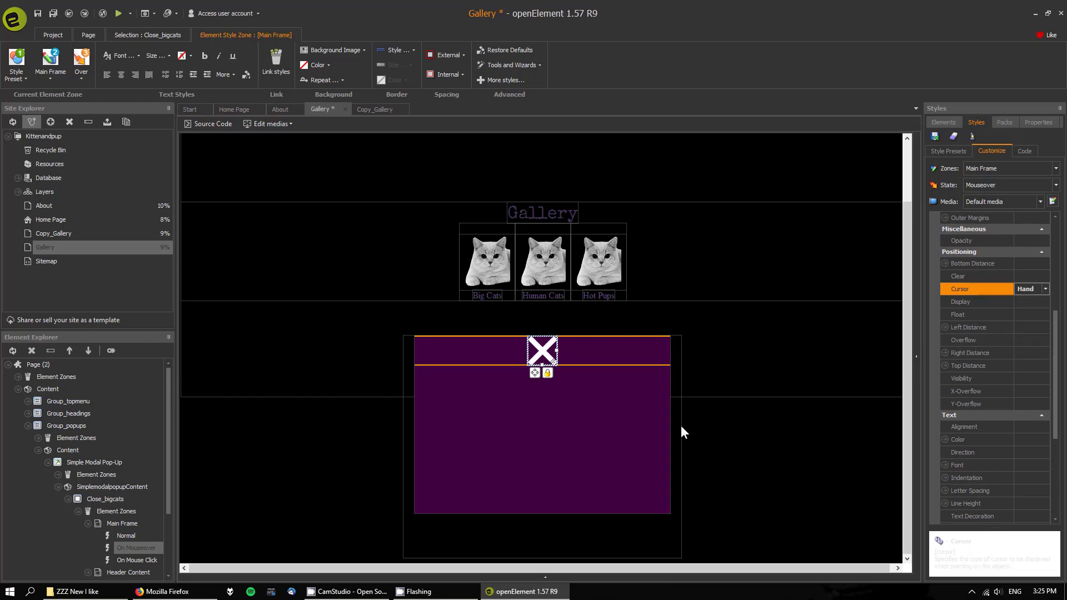
Insert a Frame element into the Simple Modal Pop-Up, below the X close button.
{"action": "left_click", "coordinate": [632, 439]}
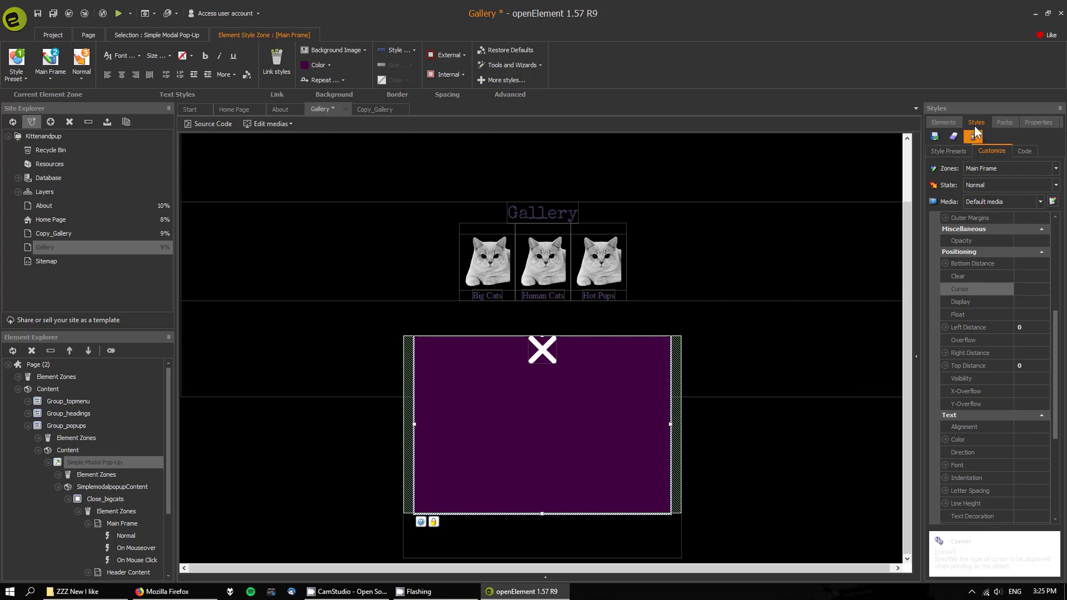
{"action": "left_click", "coordinate": [945, 122]}
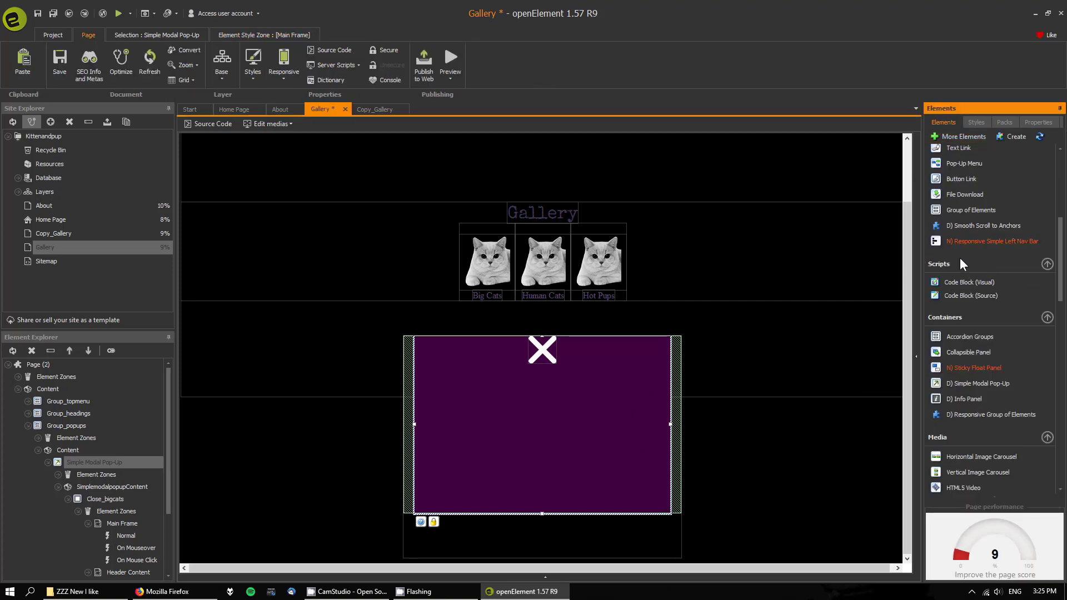
{"action": "scroll", "coordinate": [1064, 240], "scroll_direction": "up", "scroll_amount": 3}
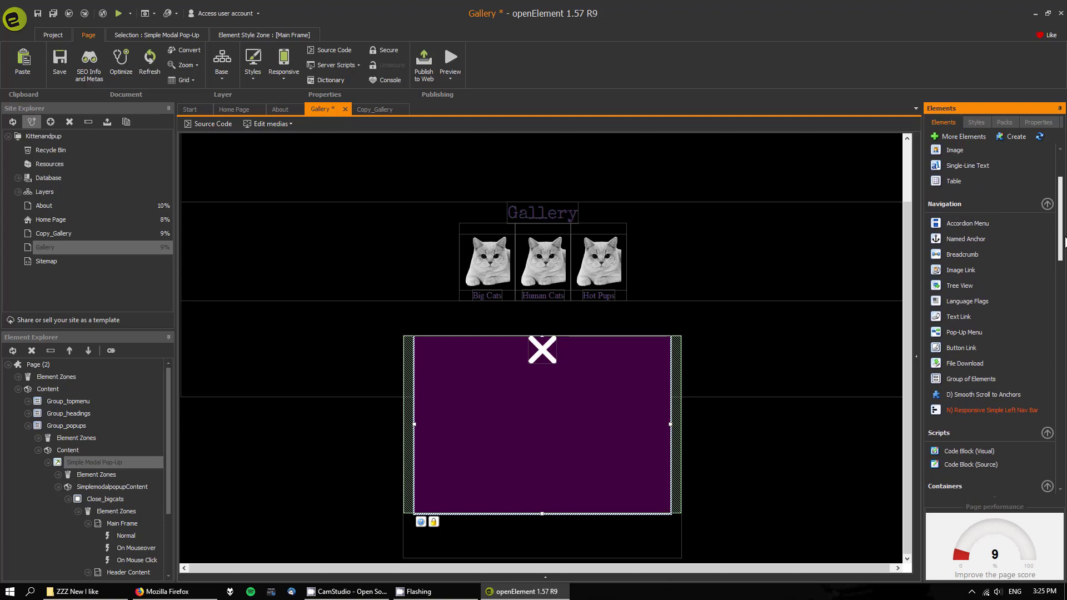
{"action": "scroll", "coordinate": [1065, 241], "scroll_direction": "up", "scroll_amount": 2}
{"action": "left_click_drag", "start_coordinate": [959, 188], "coordinate": [547, 410]}
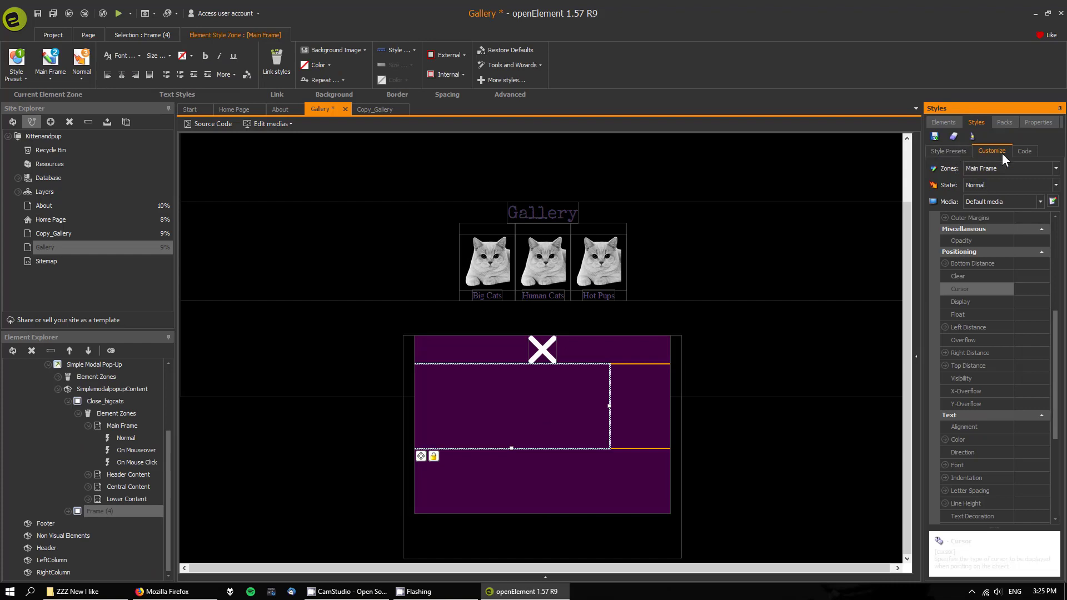
Set the new frame's background image to fatcat.png from the file library.
{"action": "scroll", "coordinate": [1055, 272], "scroll_direction": "up", "scroll_amount": 5}
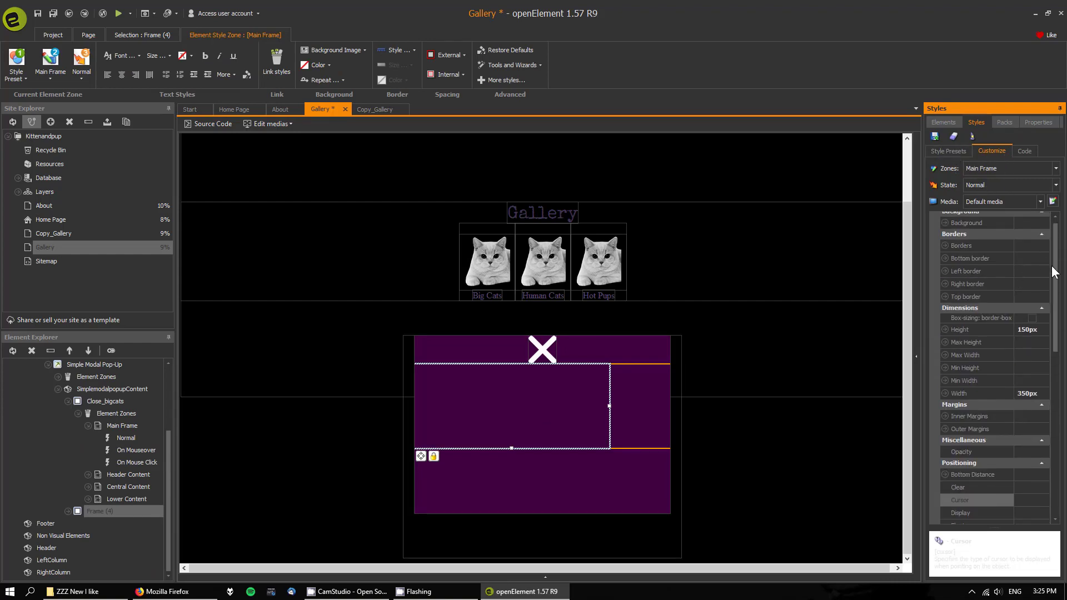
{"action": "left_click", "coordinate": [949, 229]}
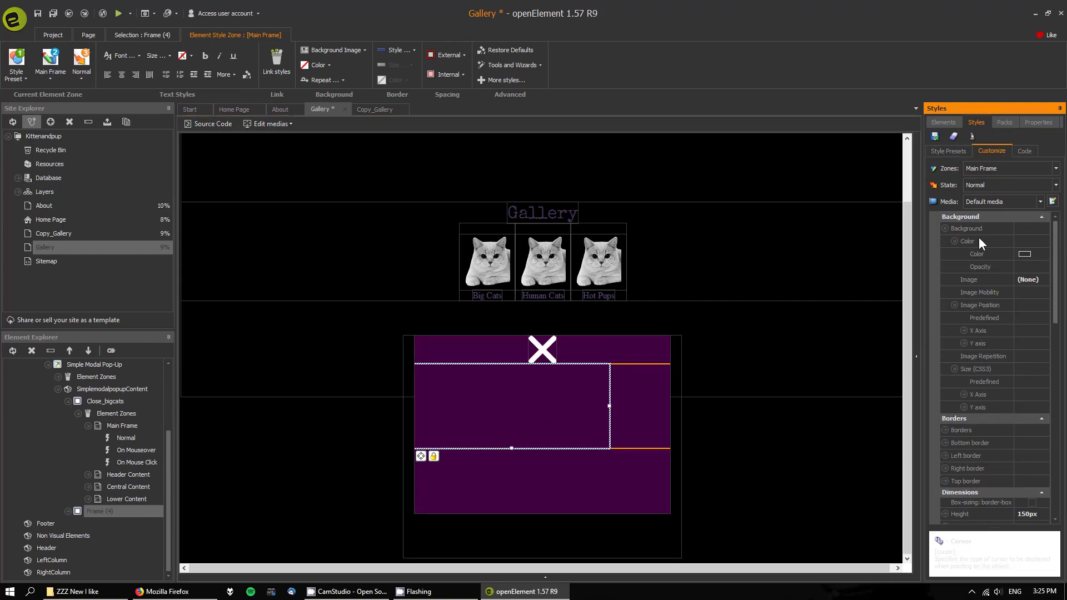
{"action": "left_click", "coordinate": [1028, 280]}
{"action": "left_click", "coordinate": [1044, 280]}
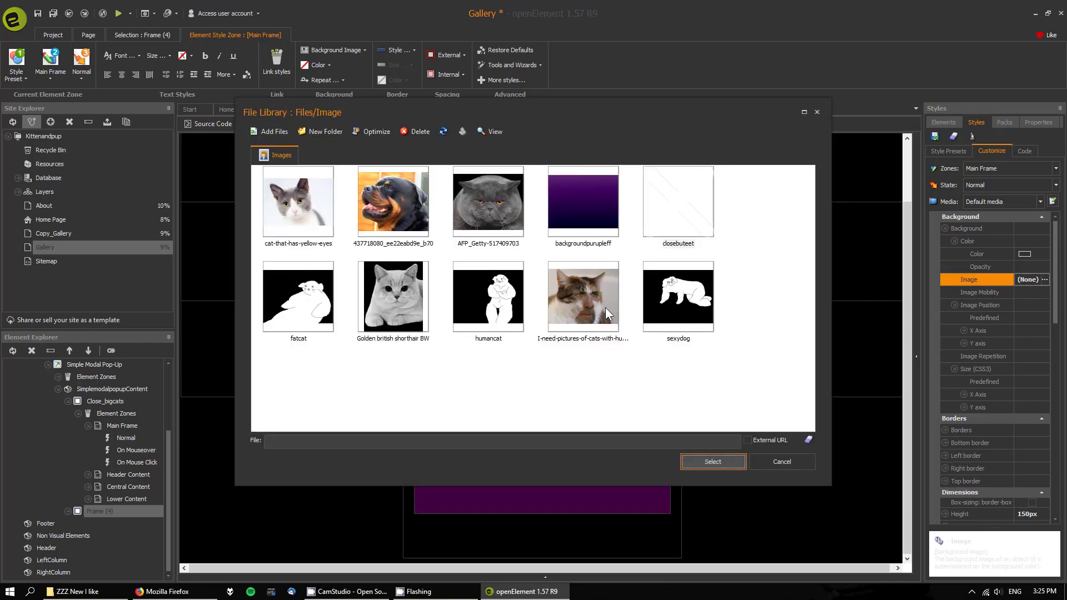
{"action": "left_click", "coordinate": [293, 299]}
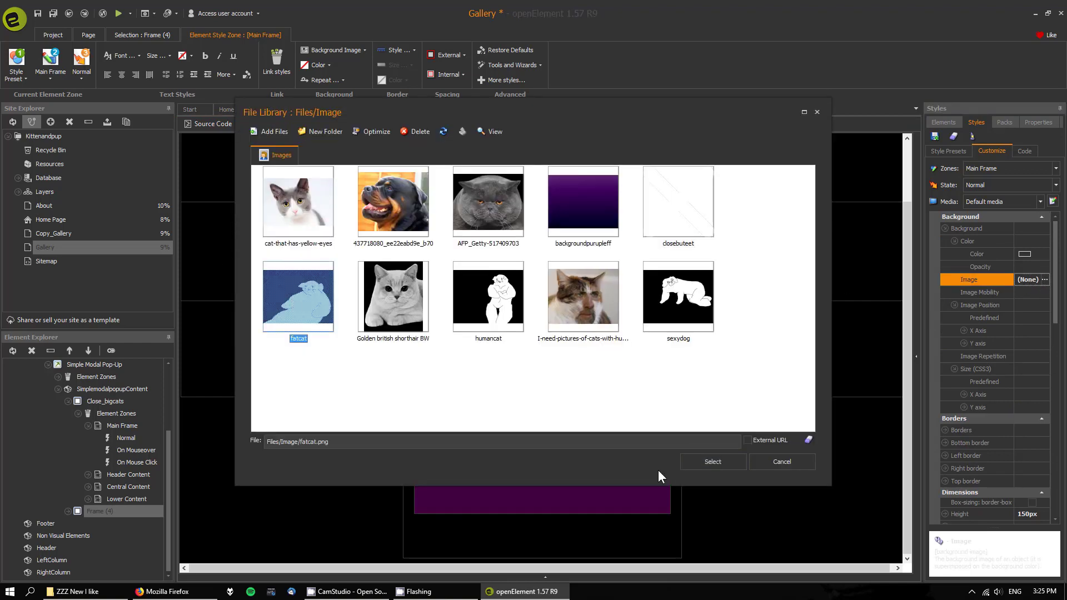
{"action": "left_click", "coordinate": [712, 463]}
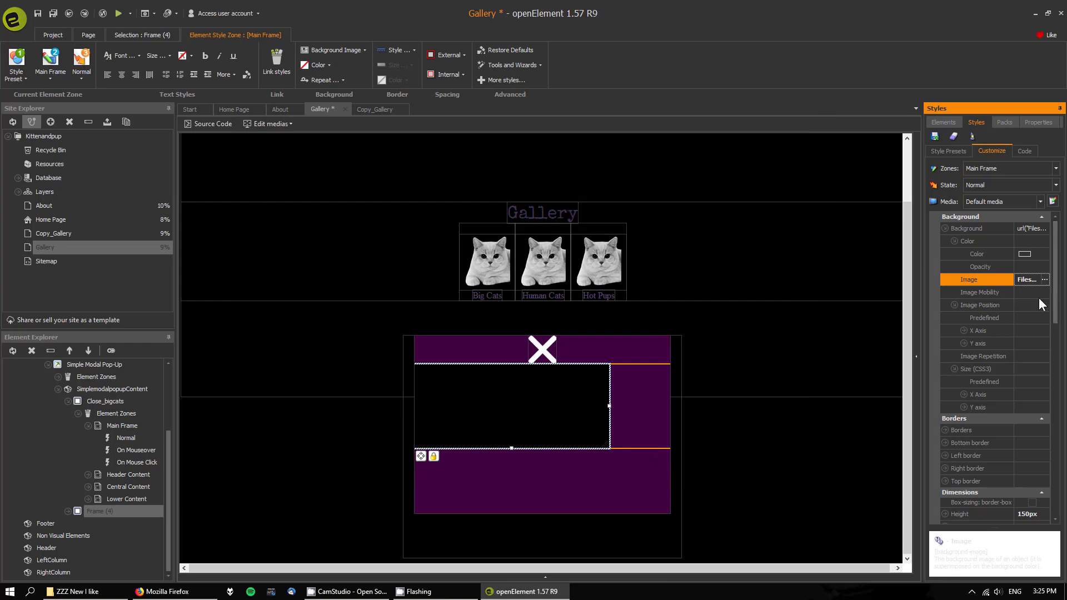
Give the frame's background Center Center position, Fixed repetition and contain size, and center-align the frame within the pop-up.
{"action": "left_click", "coordinate": [1045, 319]}
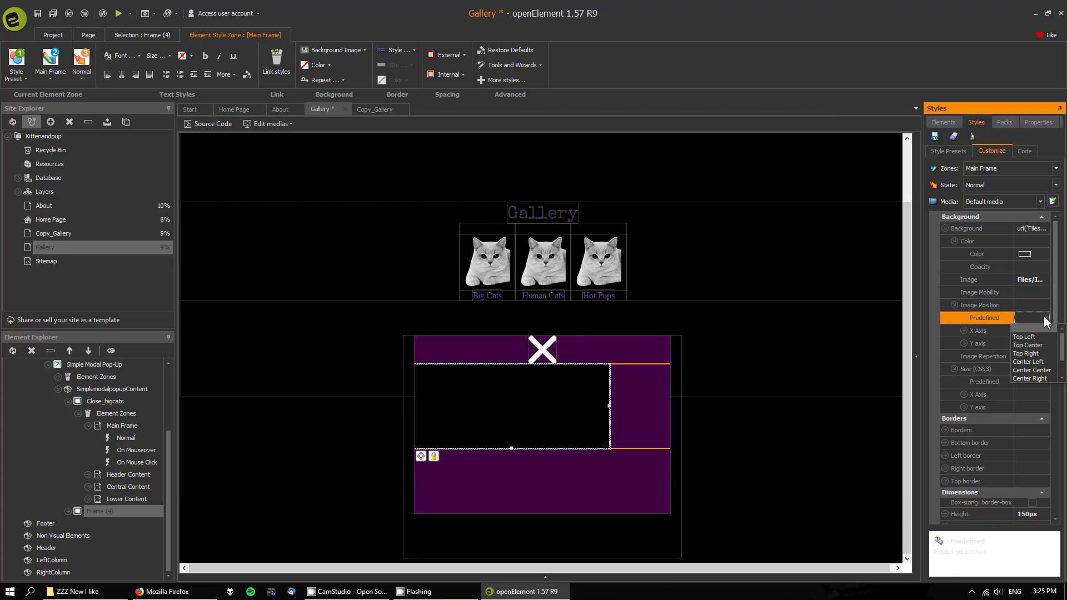
{"action": "left_click", "coordinate": [1032, 371]}
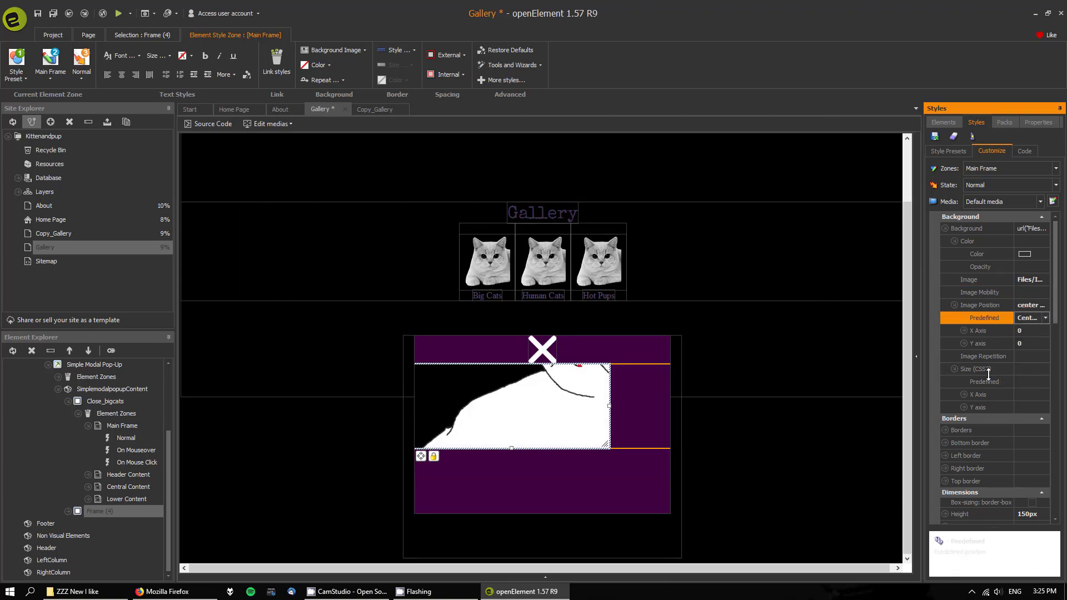
{"action": "left_click", "coordinate": [1028, 357]}
{"action": "left_click", "coordinate": [1030, 399]}
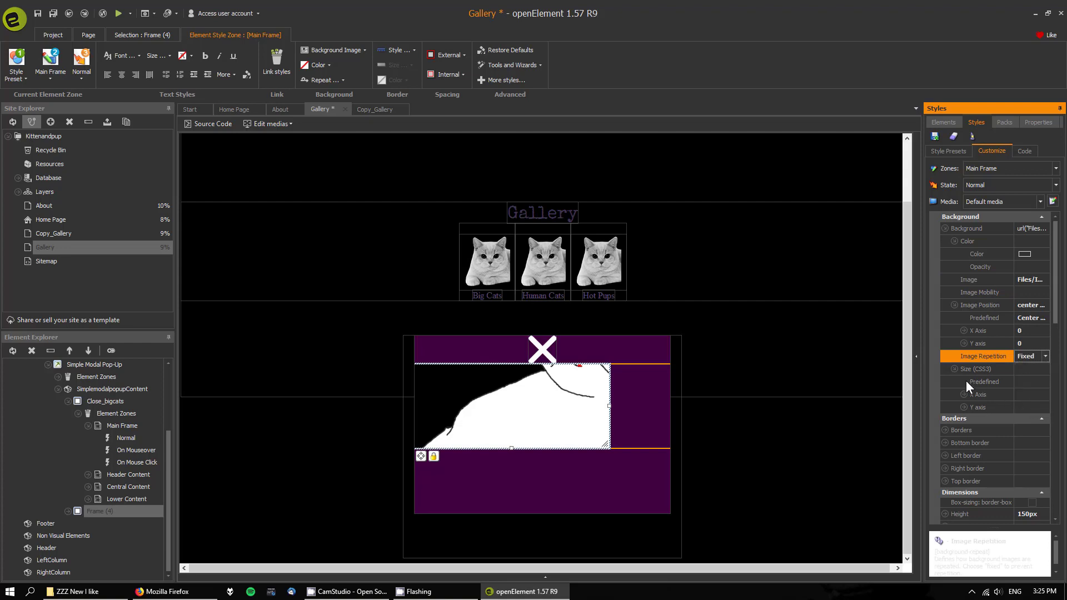
{"action": "left_click", "coordinate": [1032, 381]}
{"action": "left_click", "coordinate": [1033, 408]}
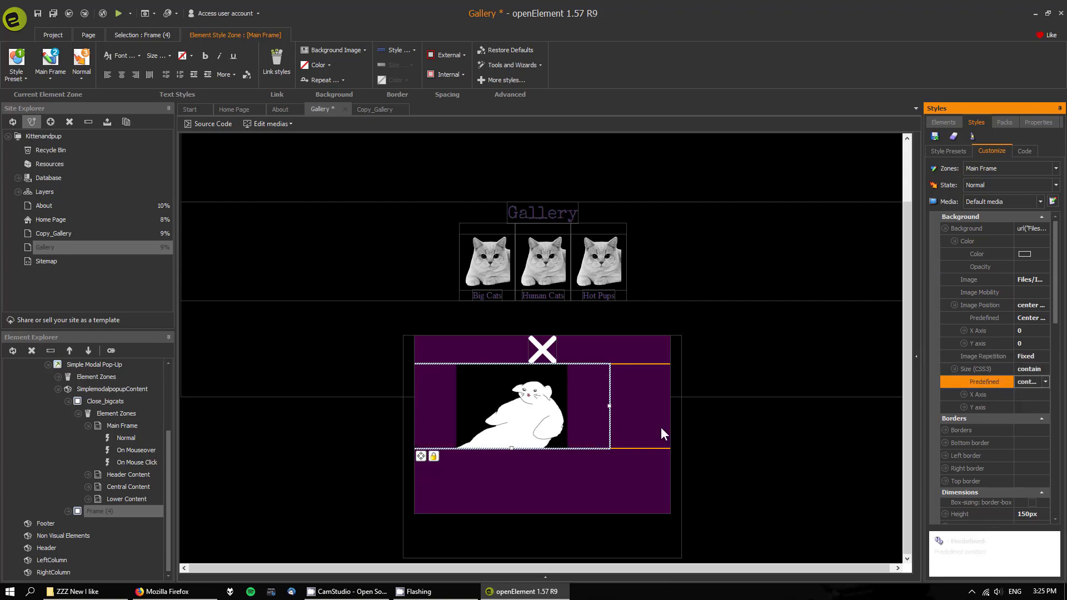
{"action": "right_click", "coordinate": [581, 392]}
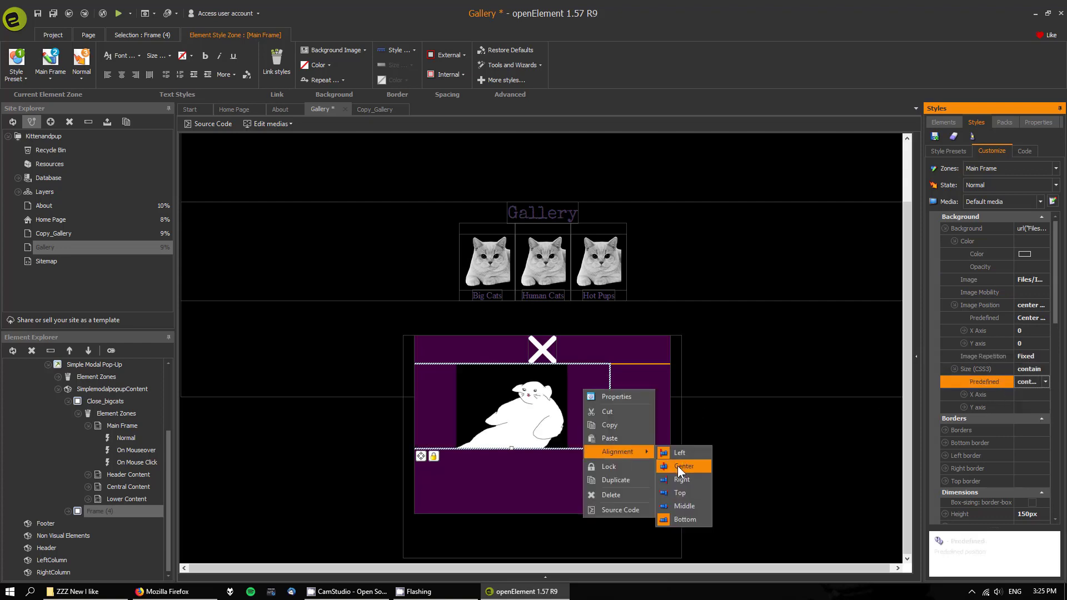
{"action": "left_click", "coordinate": [678, 465]}
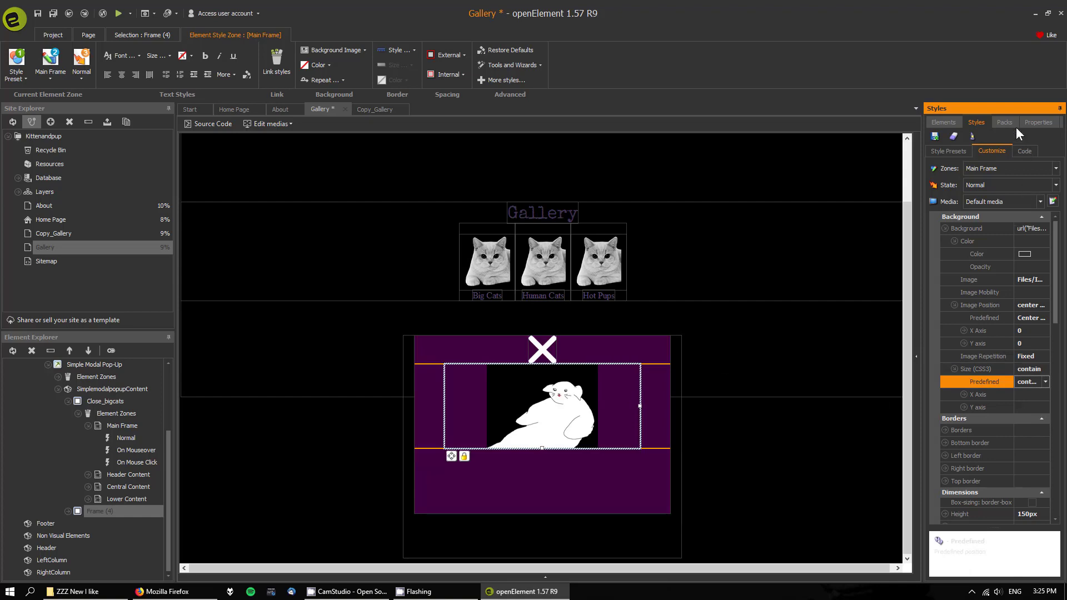
Insert a Multi-Line Text element into the pop-up above the cat image, reading "We have big cats on the ready".
{"action": "left_click", "coordinate": [943, 122]}
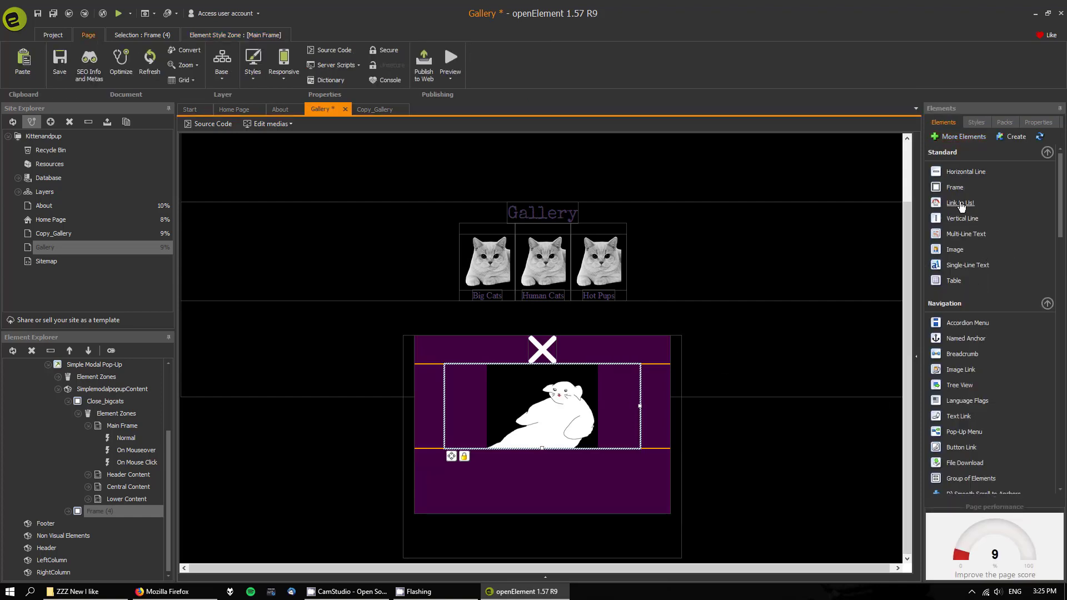
{"action": "left_click_drag", "start_coordinate": [965, 234], "coordinate": [599, 359]}
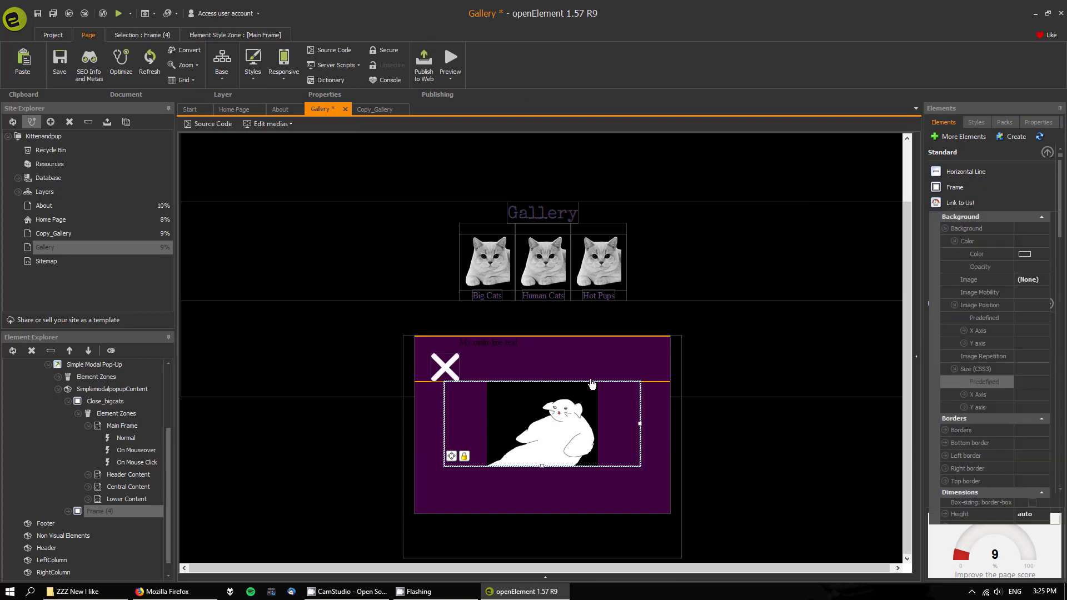
{"action": "double_click", "coordinate": [502, 359]}
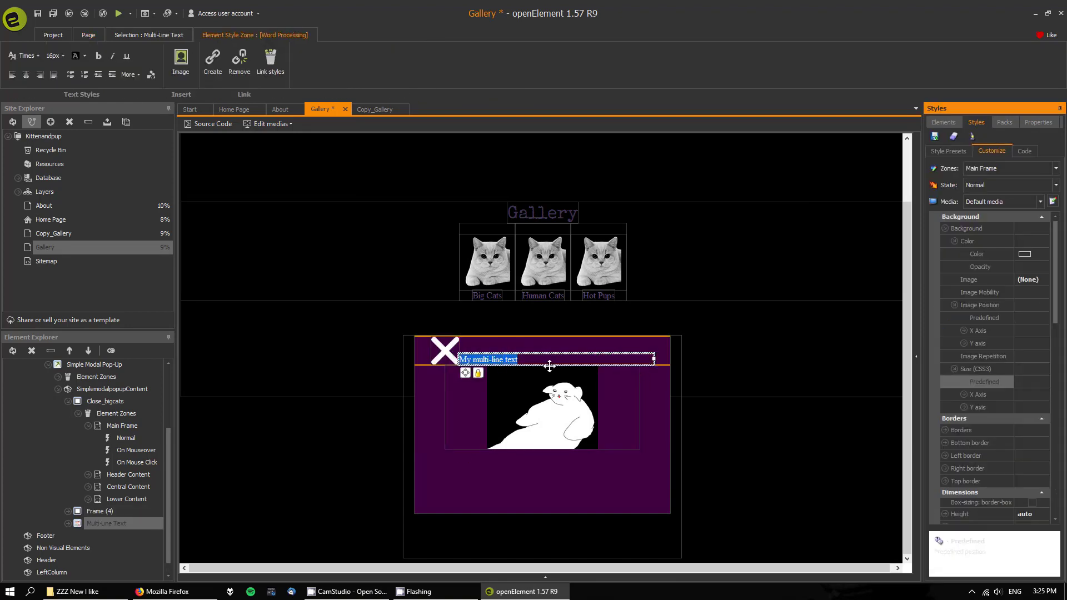
{"action": "type", "text": "Wel"}
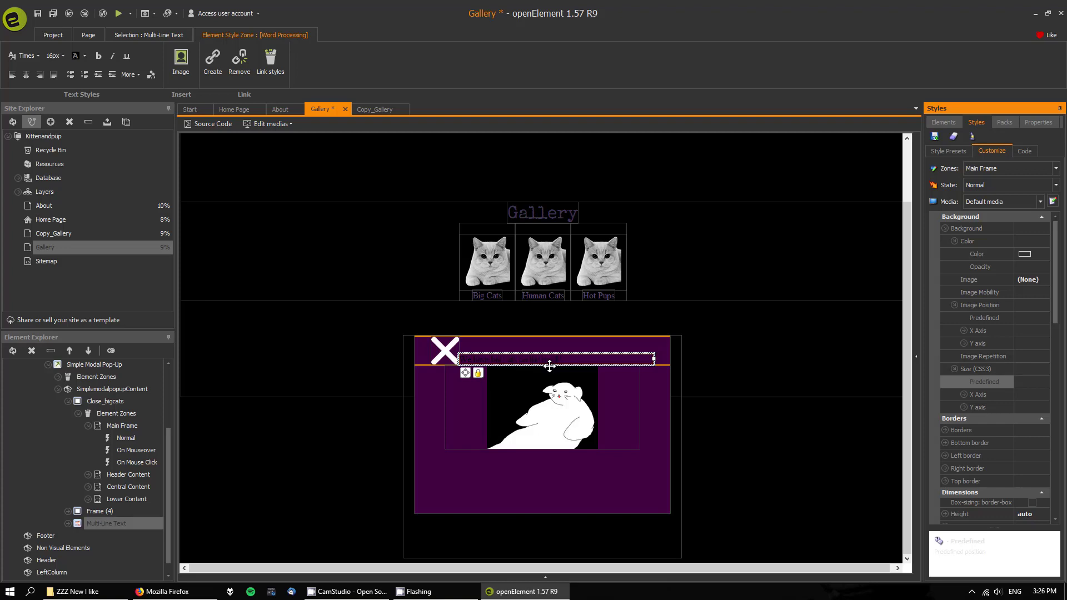
Color the "We have big cats on the ready" text blue using the default palette.
{"action": "left_click_drag", "start_coordinate": [568, 360], "coordinate": [414, 359]}
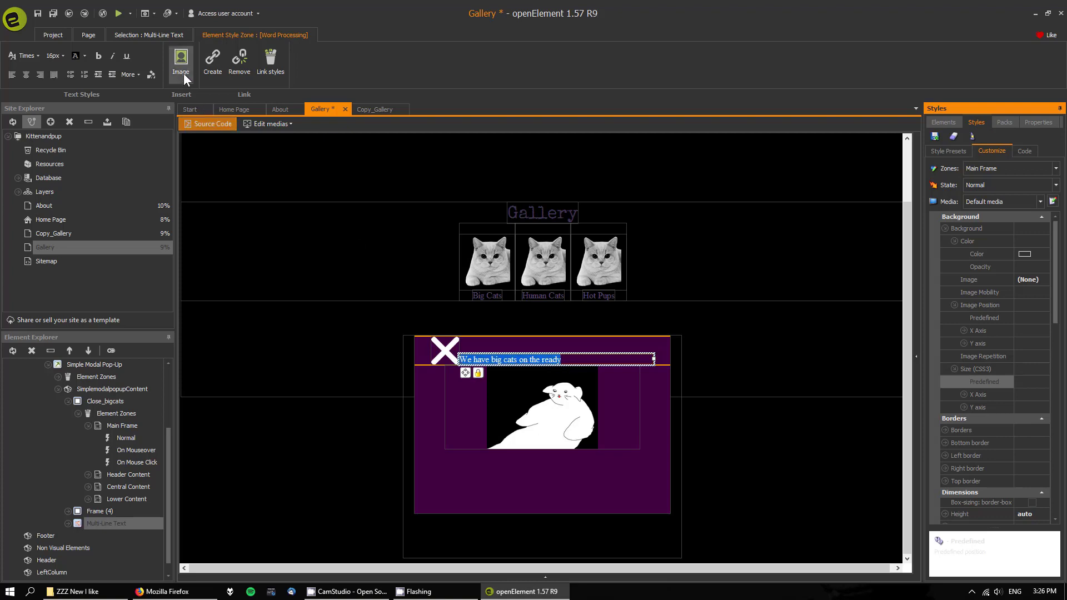
{"action": "left_click", "coordinate": [85, 56]}
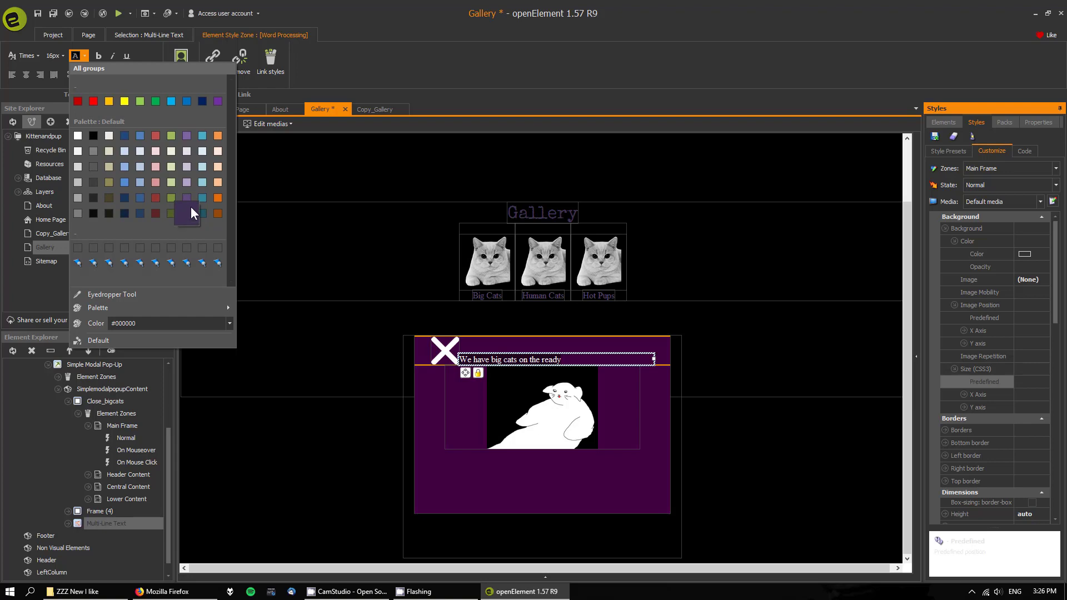
{"action": "left_click", "coordinate": [125, 180]}
{"action": "left_click", "coordinate": [557, 462]}
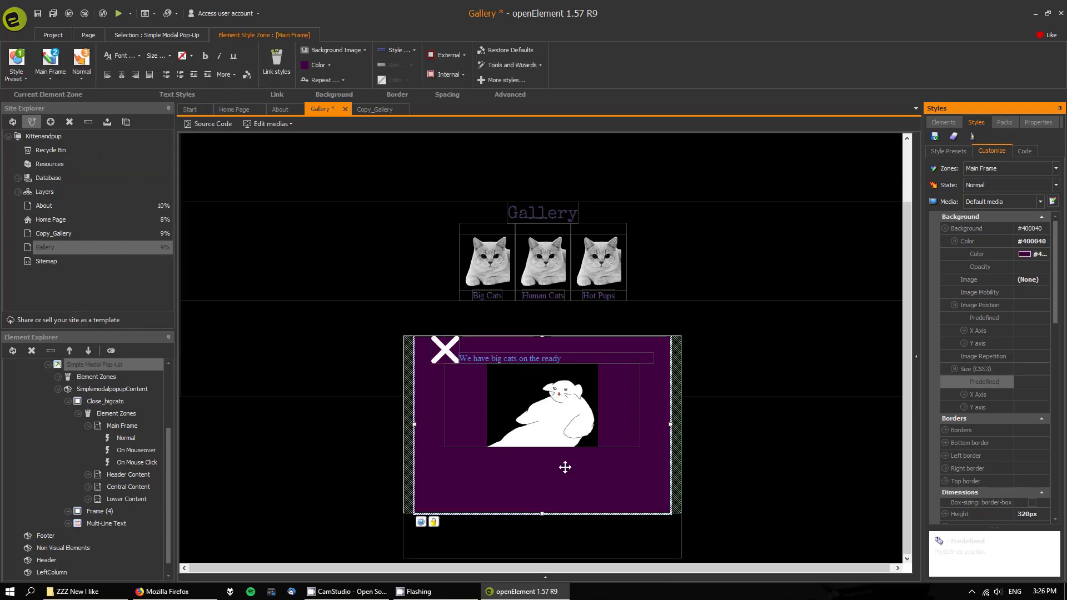
Move the text element onto its own row between the X close button and the cat image, and center-align it.
{"action": "left_click", "coordinate": [511, 357]}
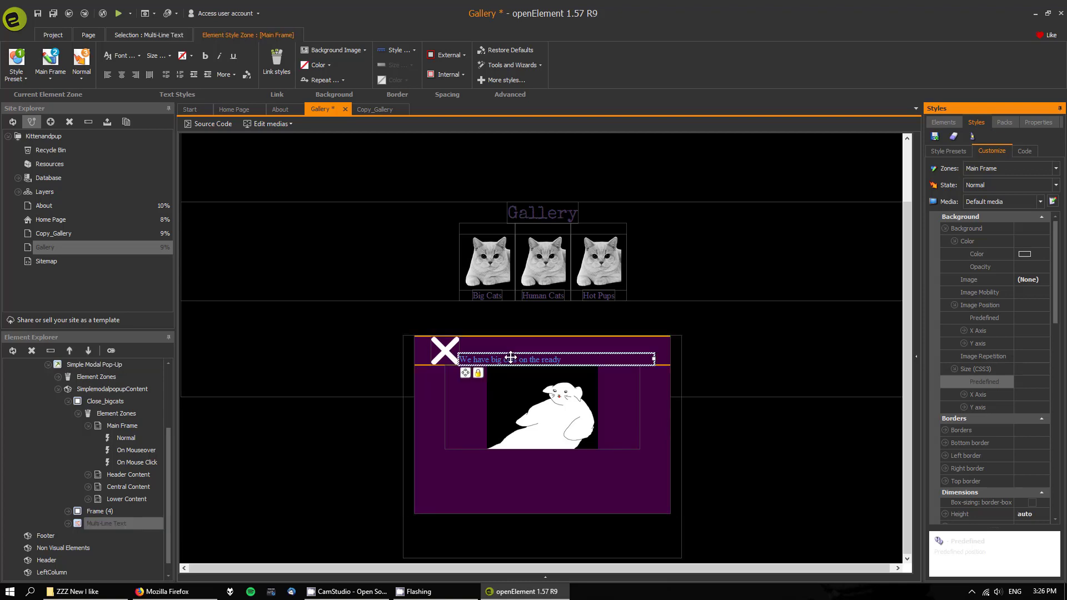
{"action": "left_click_drag", "start_coordinate": [500, 360], "coordinate": [450, 363]}
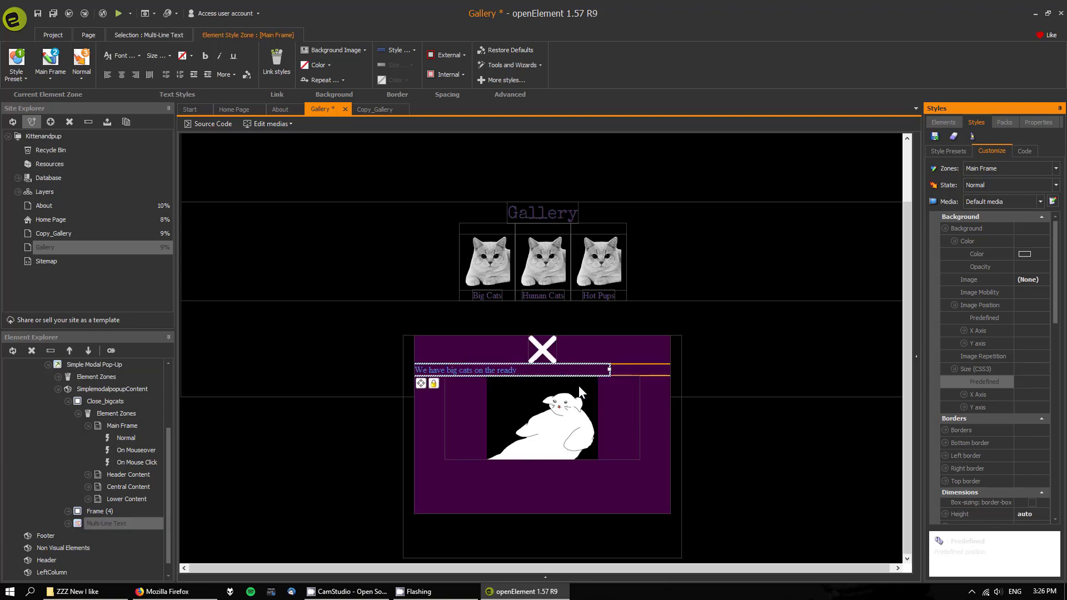
{"action": "right_click", "coordinate": [565, 373]}
{"action": "mouse_move", "coordinate": [603, 429]}
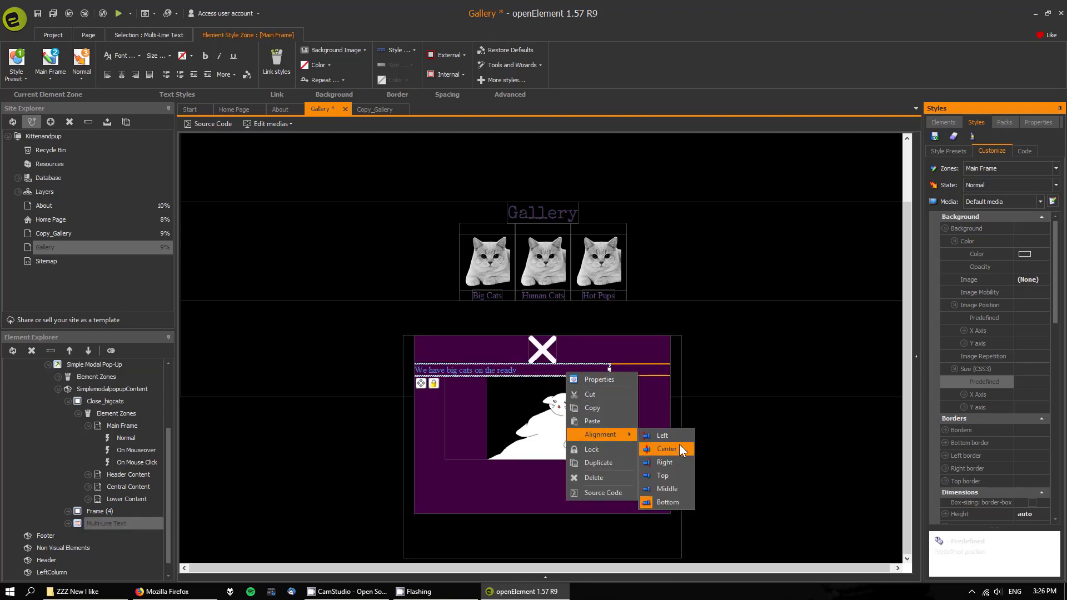
{"action": "left_click", "coordinate": [680, 445]}
{"action": "left_click", "coordinate": [580, 491]}
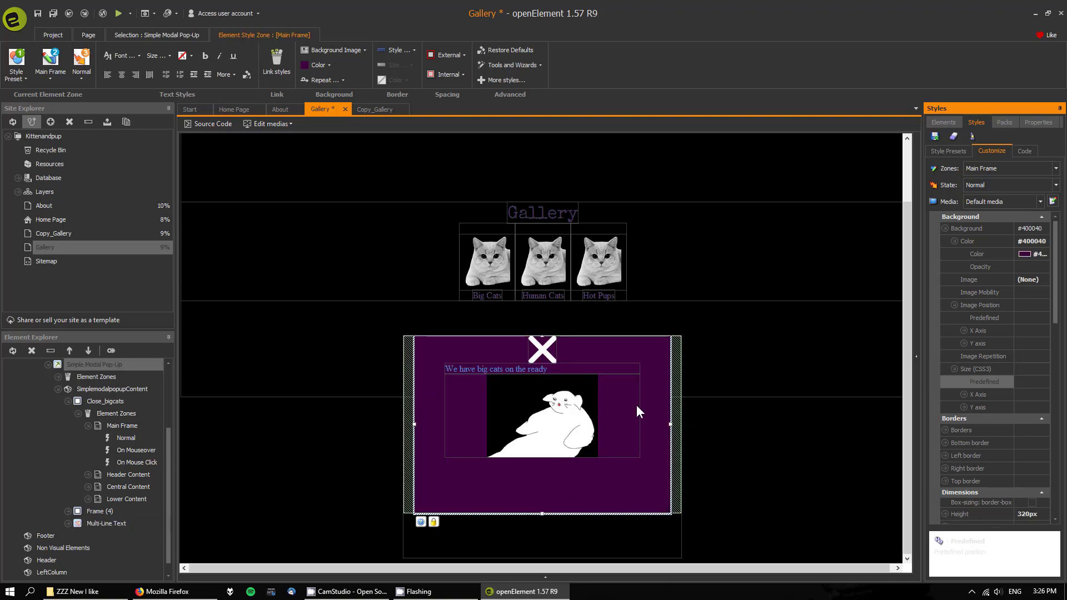
Set the cat image frame's width to 100% and its height to 250px.
{"action": "left_click", "coordinate": [620, 404]}
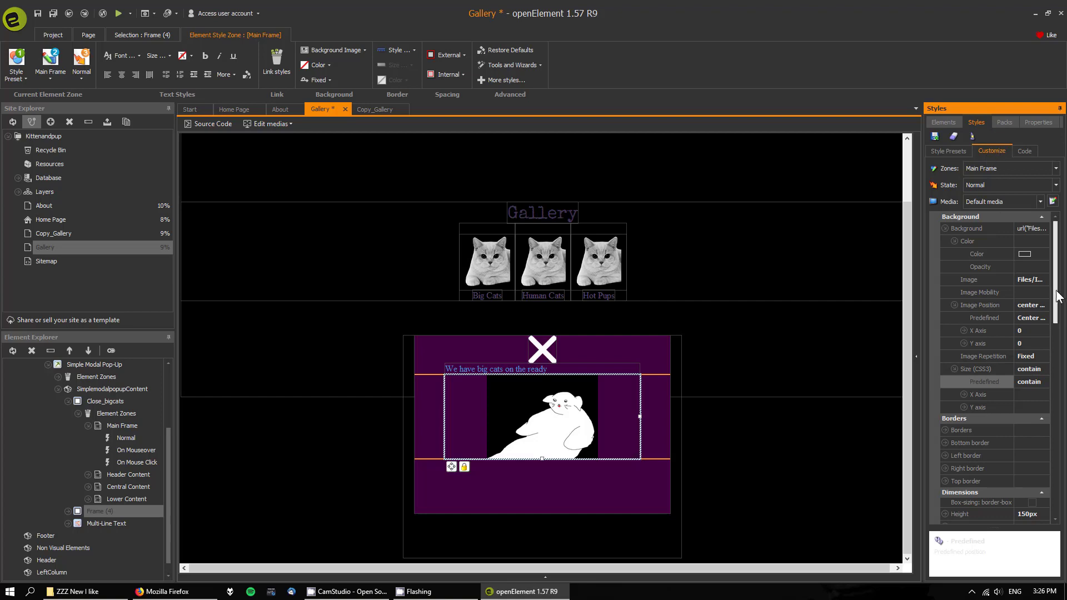
{"action": "left_click", "coordinate": [1040, 126]}
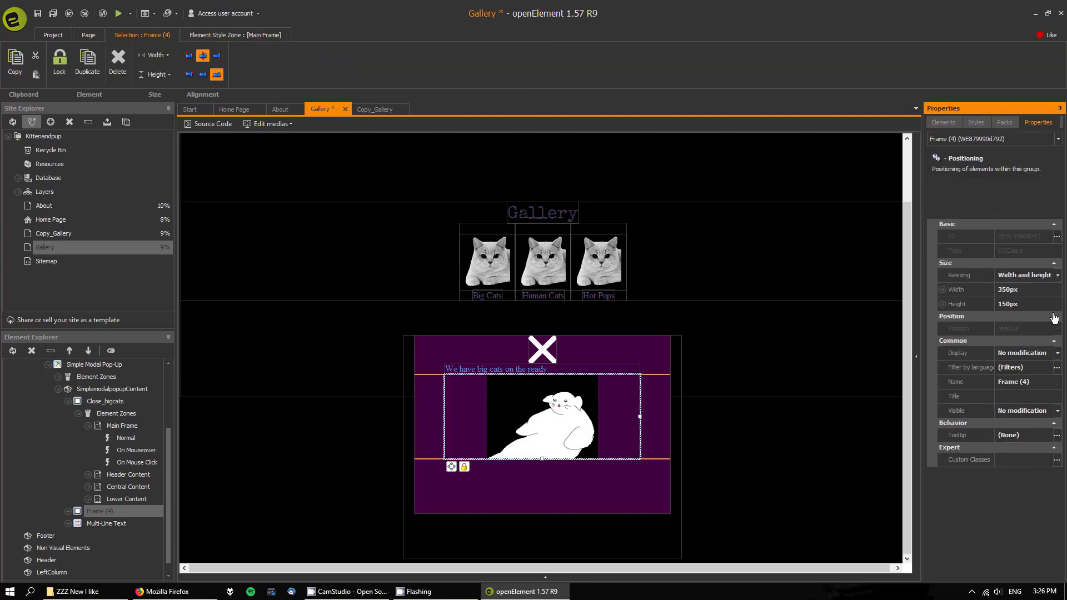
{"action": "left_click", "coordinate": [962, 293]}
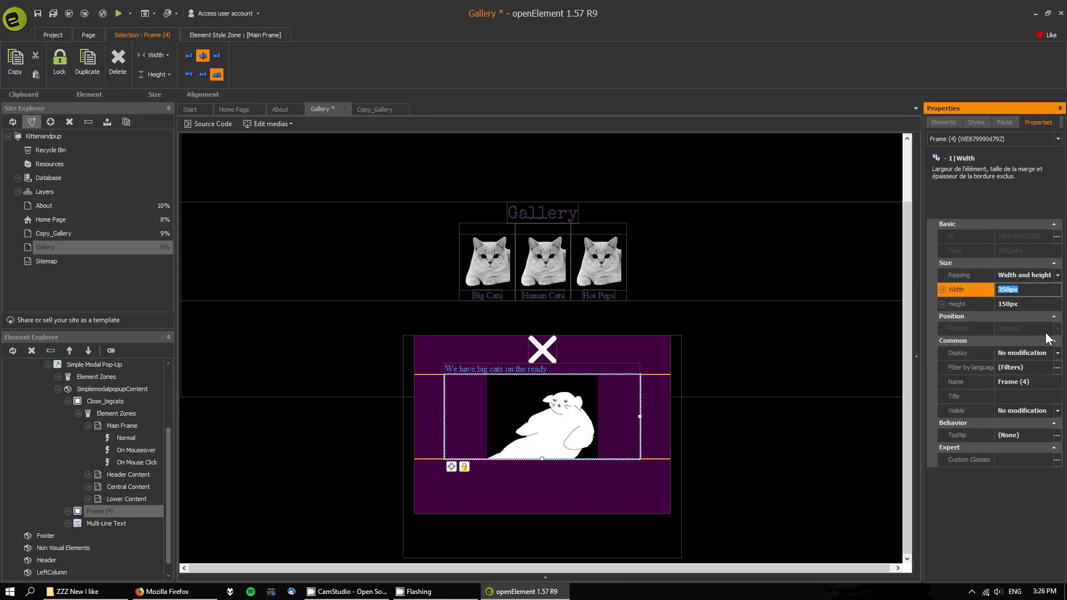
{"action": "type", "text": "100%"}
{"action": "key", "text": "Return"}
{"action": "left_click", "coordinate": [1042, 309]}
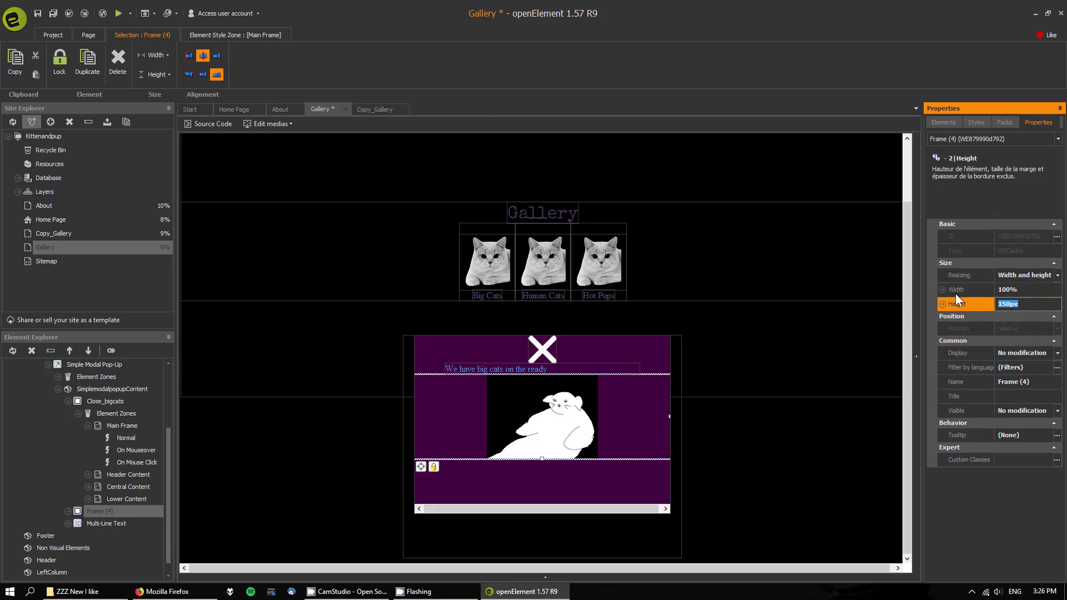
{"action": "key", "text": "BackSpace"}
{"action": "type", "text": "300px"}
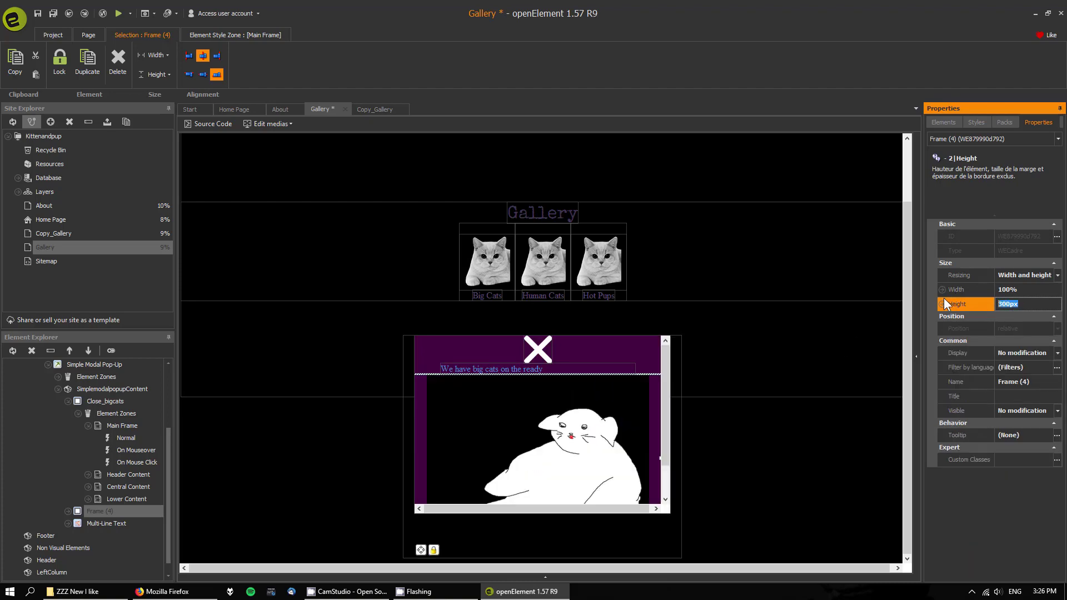
{"action": "type", "text": "250px"}
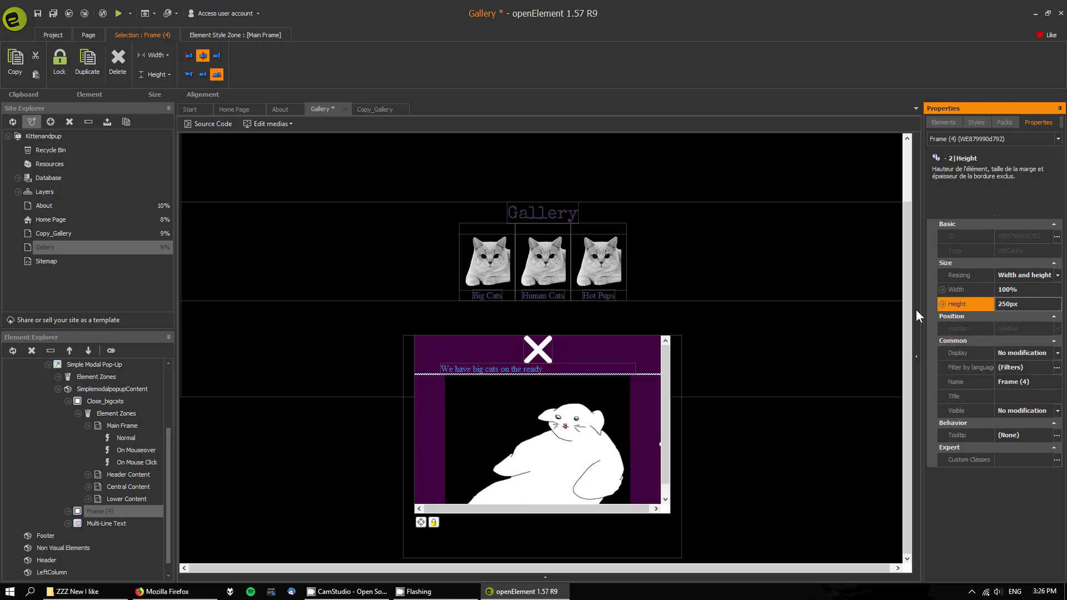
{"action": "left_click", "coordinate": [568, 523]}
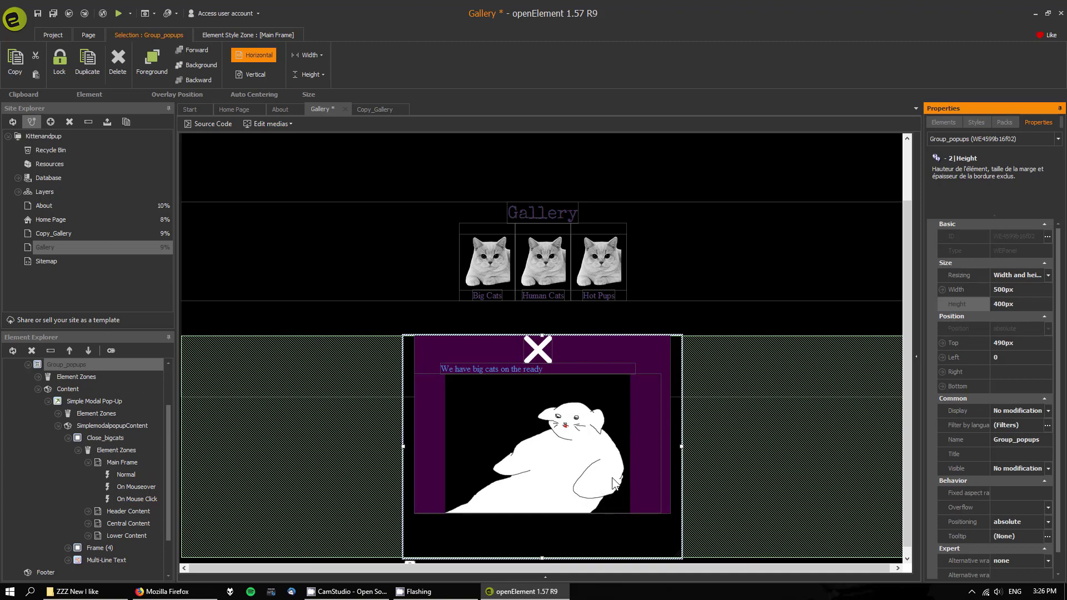
Set the Simple Modal Pop-Up's width to 100% and its height to auto.
{"action": "left_click", "coordinate": [652, 357]}
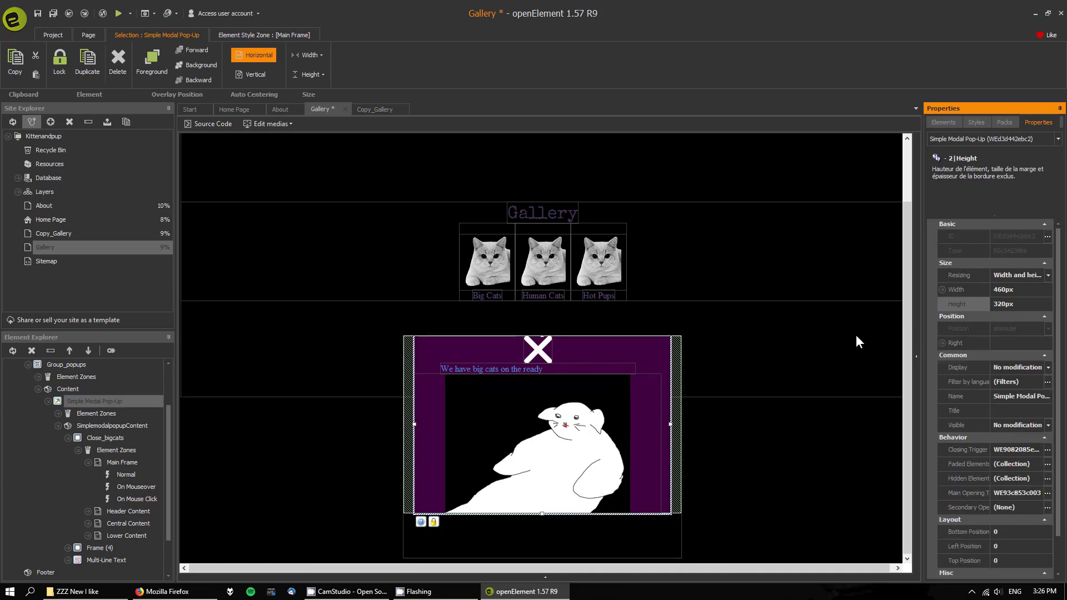
{"action": "left_click", "coordinate": [1037, 290]}
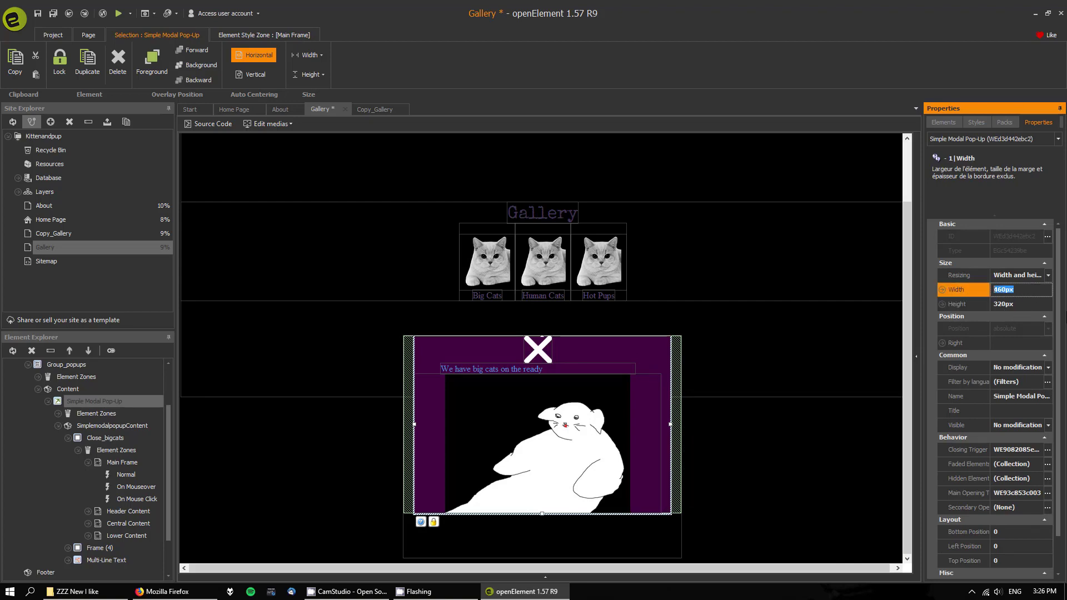
{"action": "type", "text": "100%"}
{"action": "key", "text": "Return"}
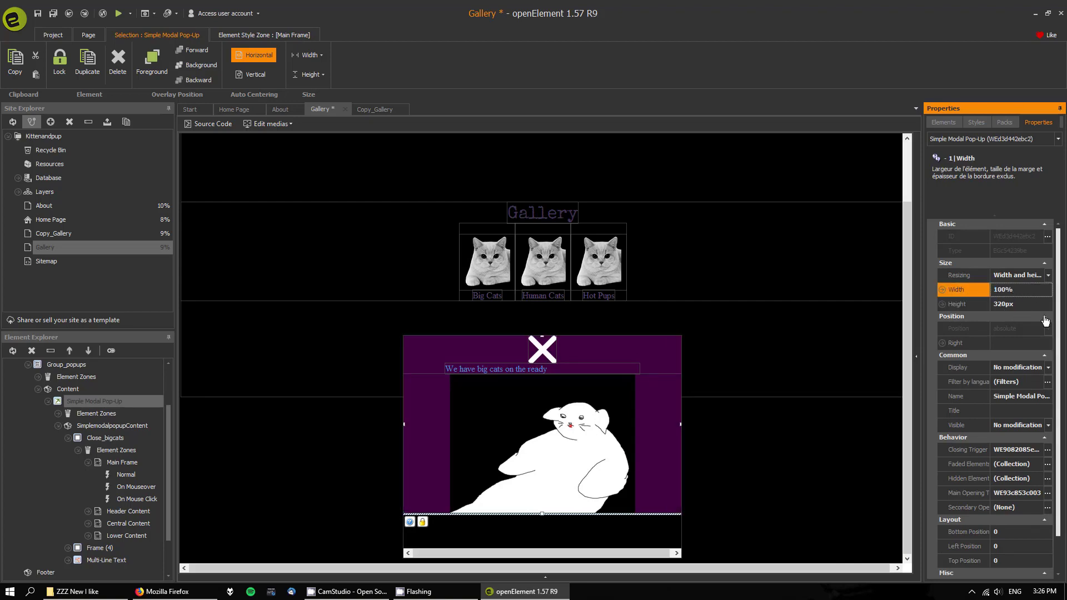
{"action": "left_click", "coordinate": [957, 305]}
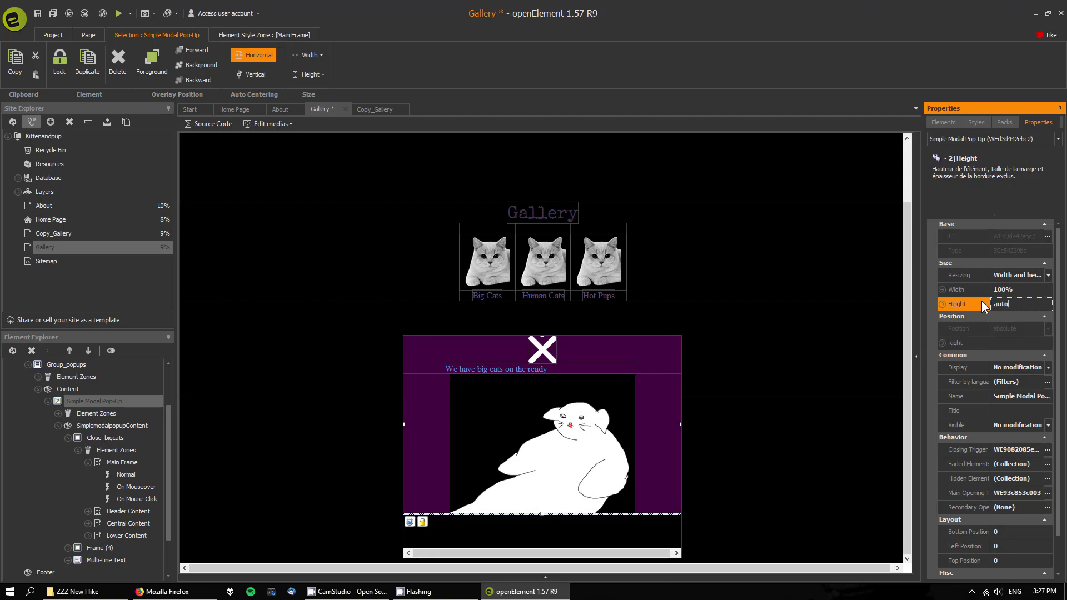
{"action": "key", "text": "Return"}
{"action": "left_click", "coordinate": [625, 538]}
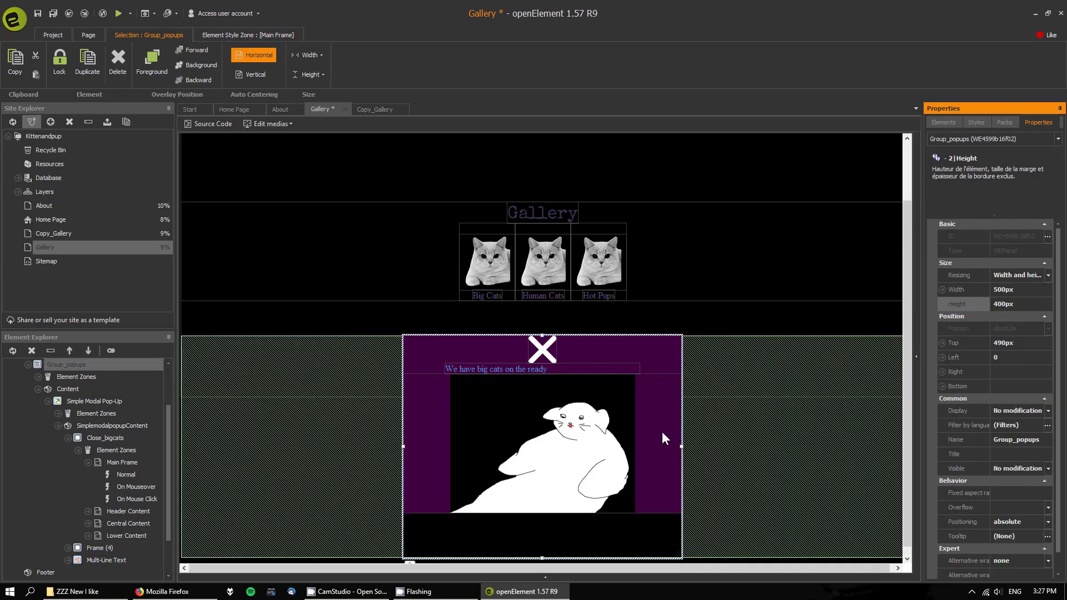
Set the Simple Modal Pop-Up's background color to #000000.
{"action": "left_click", "coordinate": [663, 432]}
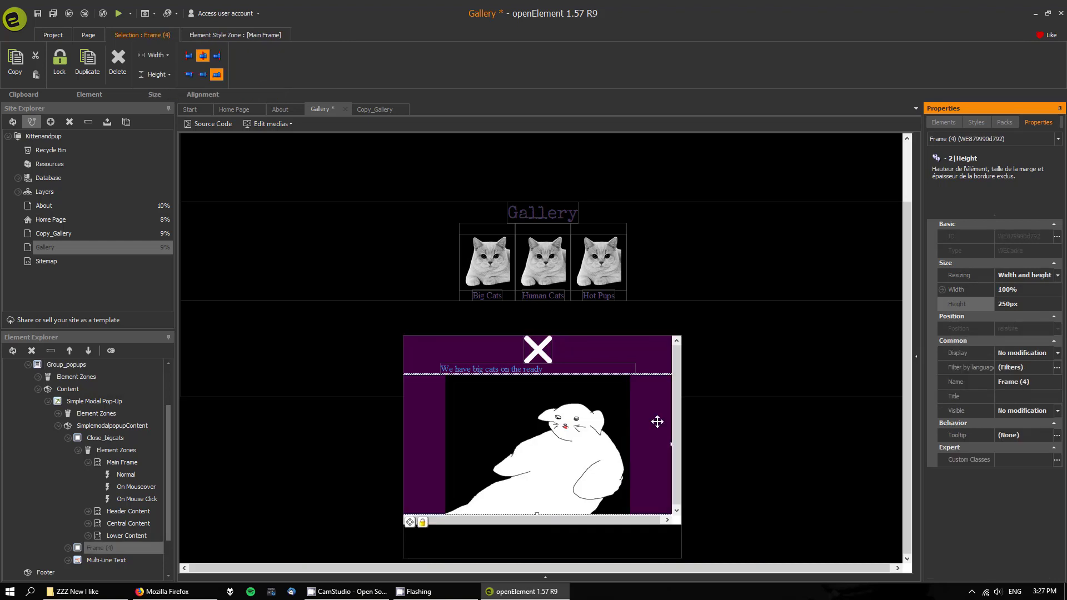
{"action": "left_click", "coordinate": [974, 123]}
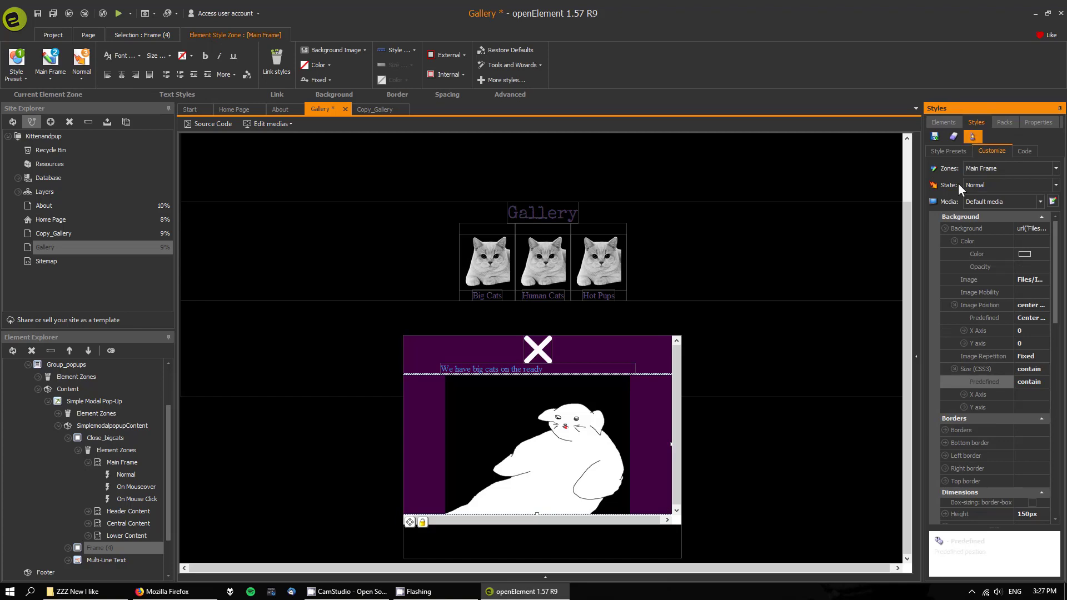
{"action": "left_click", "coordinate": [642, 360]}
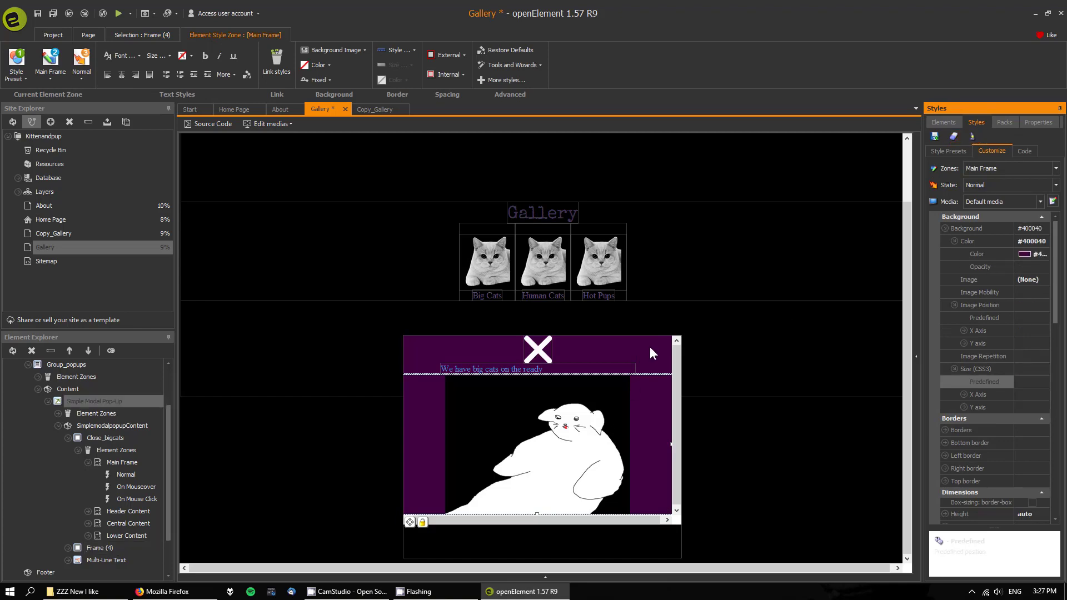
{"action": "left_click", "coordinate": [1043, 242]}
{"action": "key", "text": "ctrl+a"}
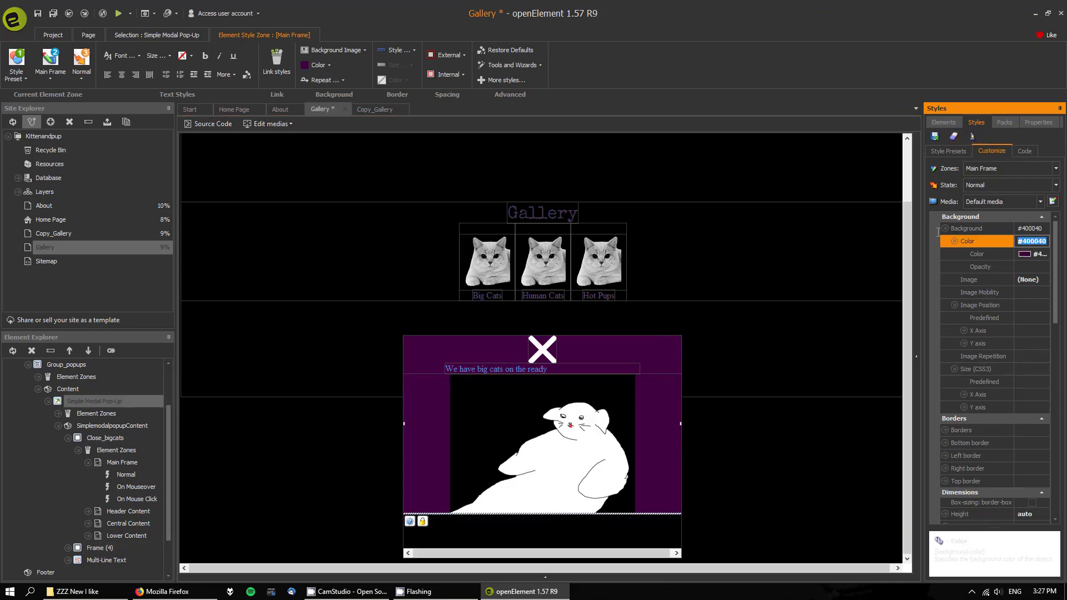
{"action": "type", "text": "#000000"}
{"action": "key", "text": "Return"}
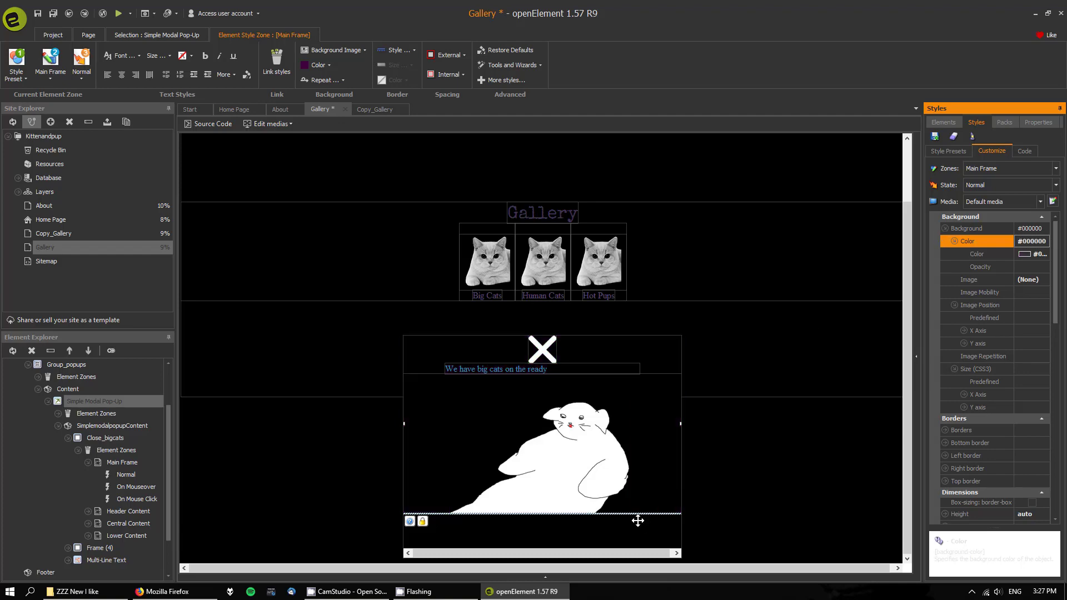
{"action": "left_click", "coordinate": [592, 529]}
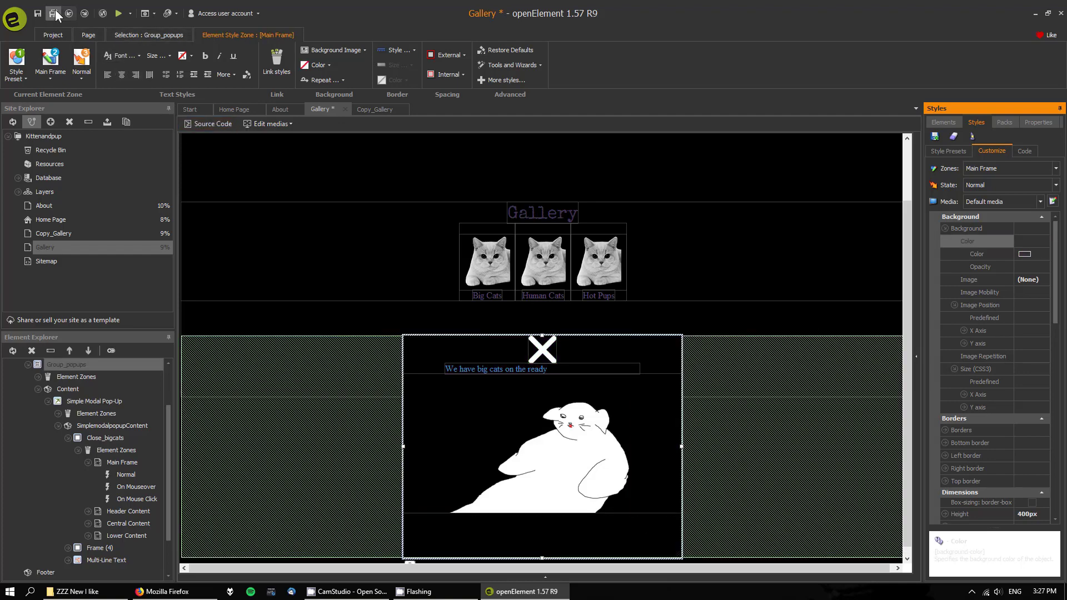
Save all pages and preview the Gallery page in the browser, testing the Big Cats pop-up's opening, close button and horizontal scrolling.
{"action": "left_click", "coordinate": [55, 9]}
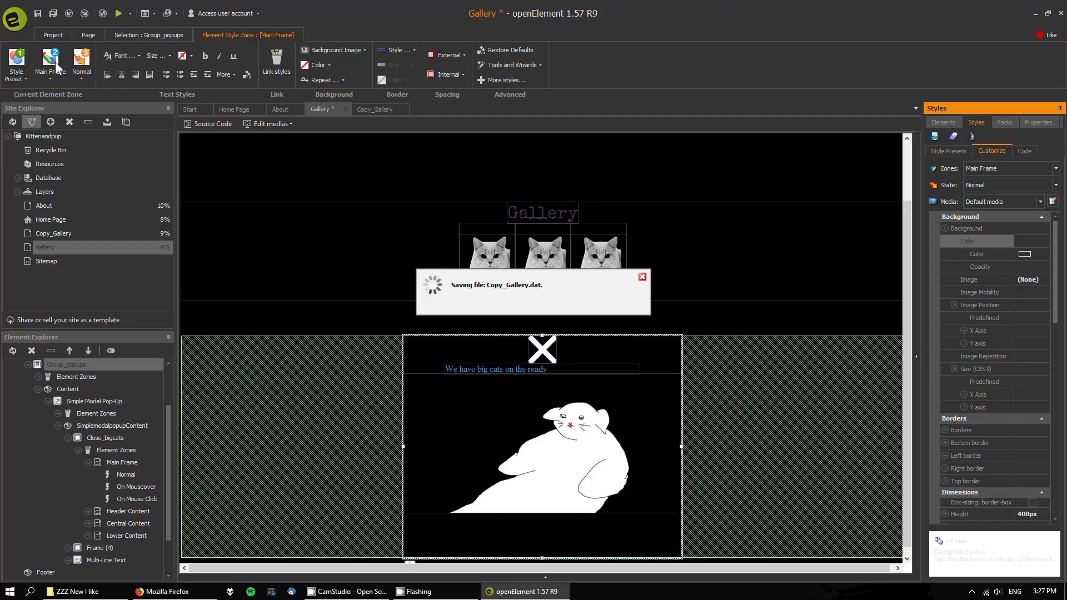
{"action": "left_click", "coordinate": [119, 12]}
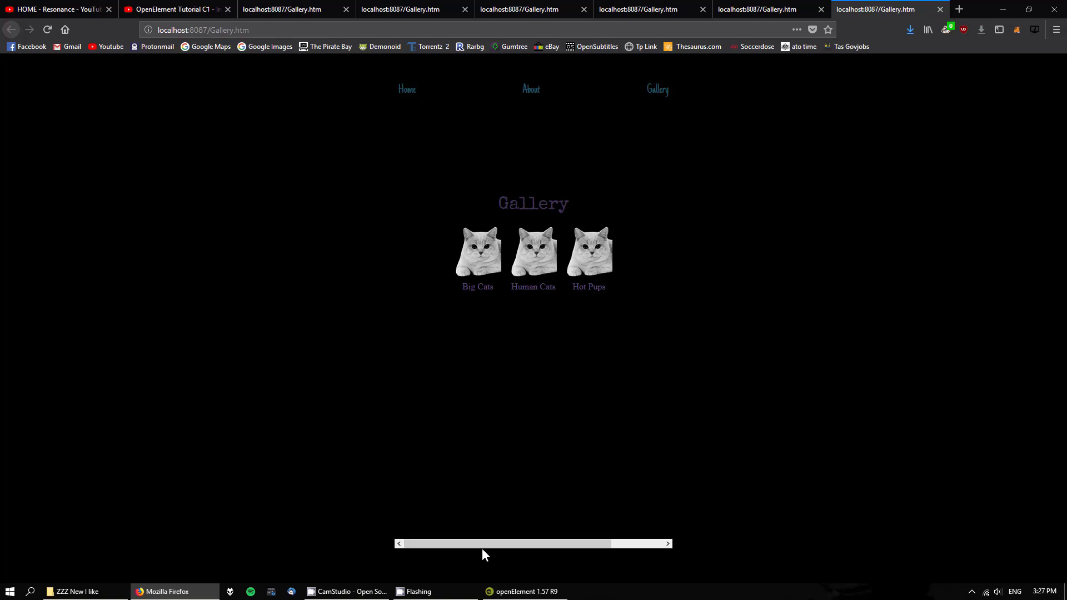
{"action": "left_click_drag", "start_coordinate": [436, 545], "coordinate": [281, 528]}
{"action": "left_click", "coordinate": [487, 282]}
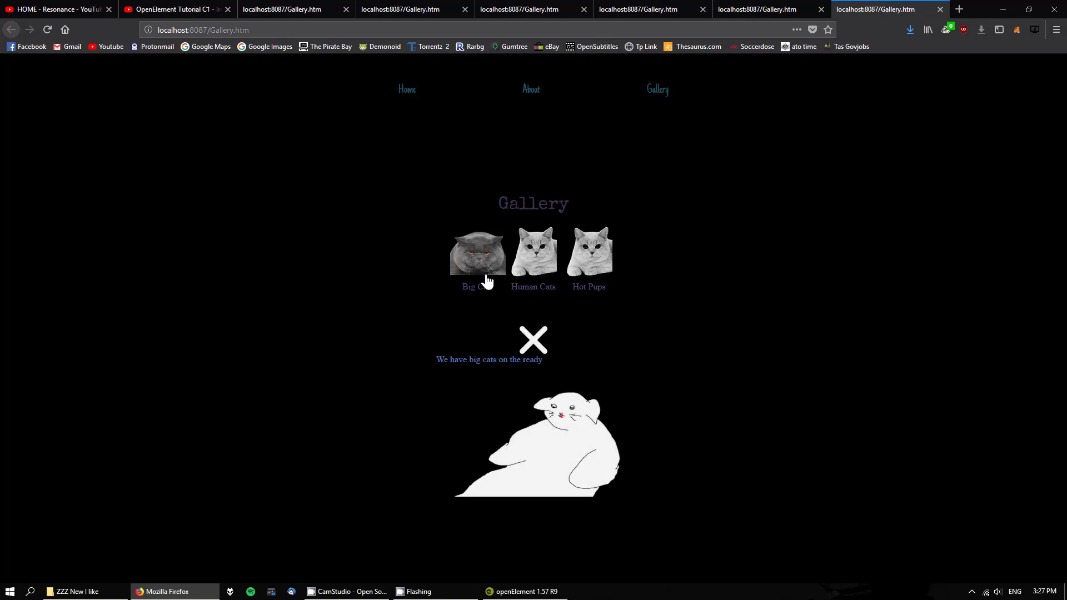
{"action": "left_click", "coordinate": [536, 346]}
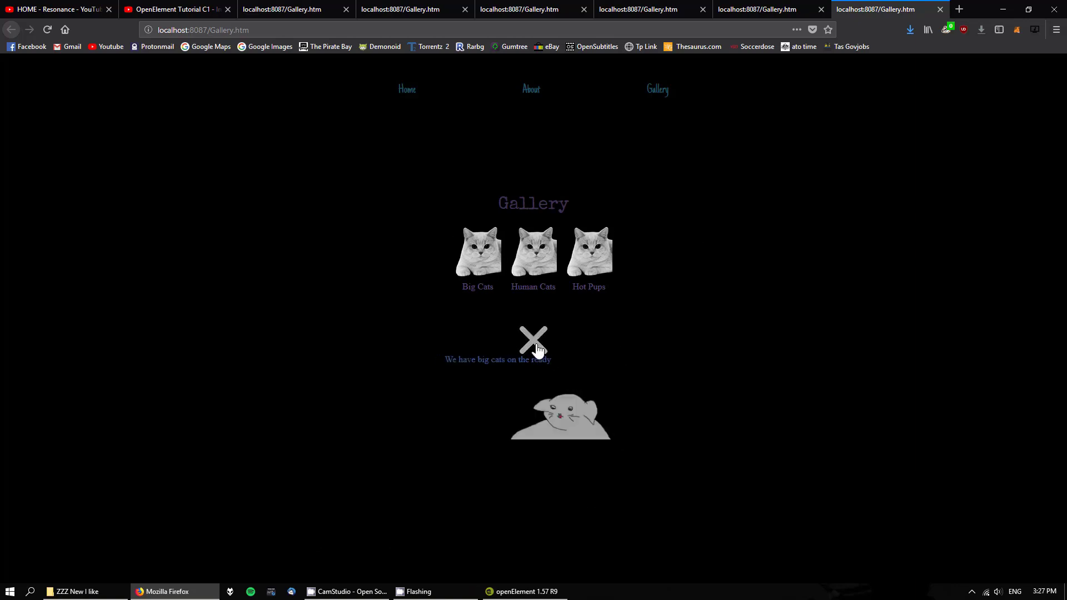
{"action": "left_click_drag", "start_coordinate": [535, 545], "coordinate": [463, 543]}
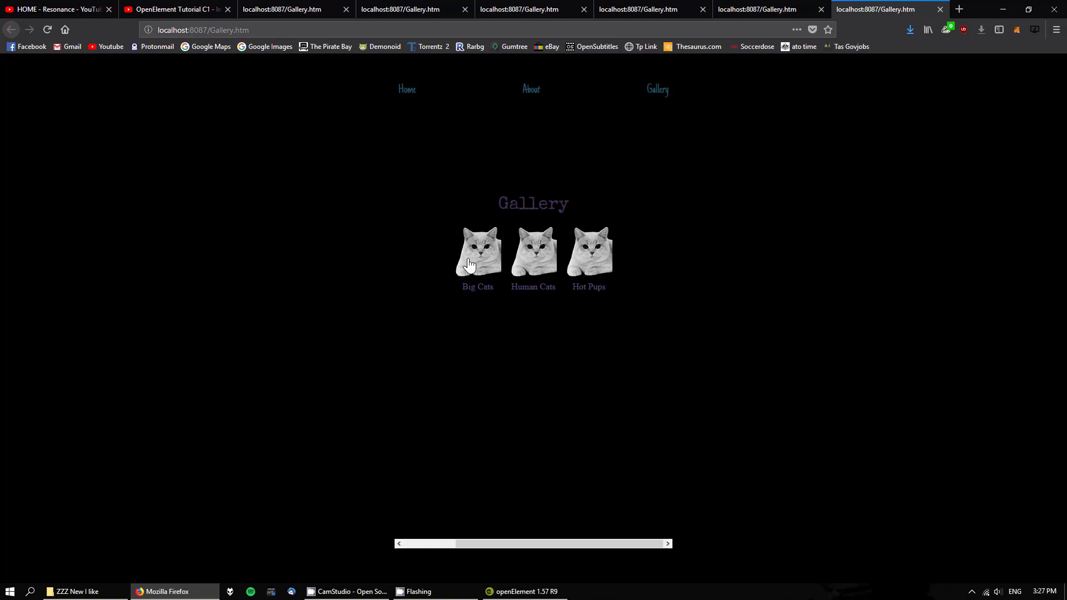
Close the surplus Gallery preview tabs in the browser, keeping only the oldest one.
{"action": "left_click", "coordinate": [939, 9]}
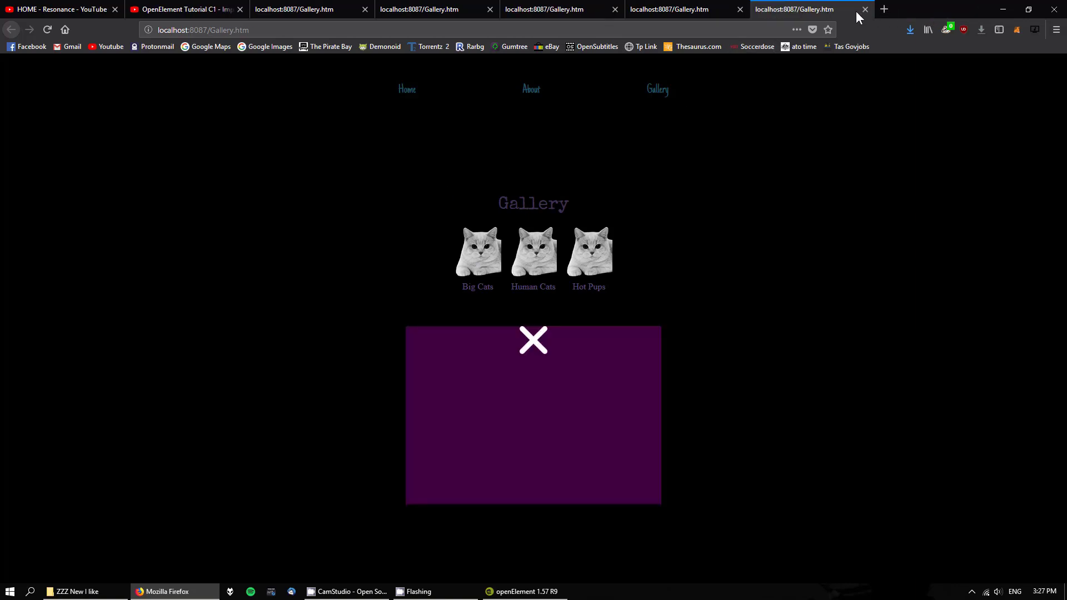
{"action": "left_click", "coordinate": [865, 10]}
{"action": "left_click", "coordinate": [740, 10]}
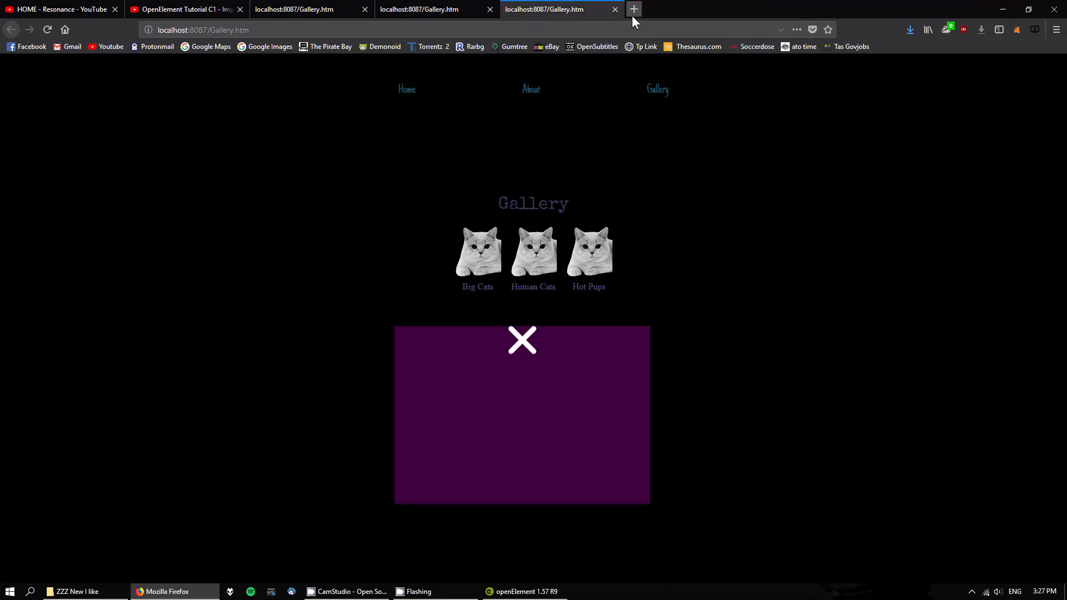
{"action": "left_click", "coordinate": [614, 9]}
{"action": "left_click", "coordinate": [507, 9]}
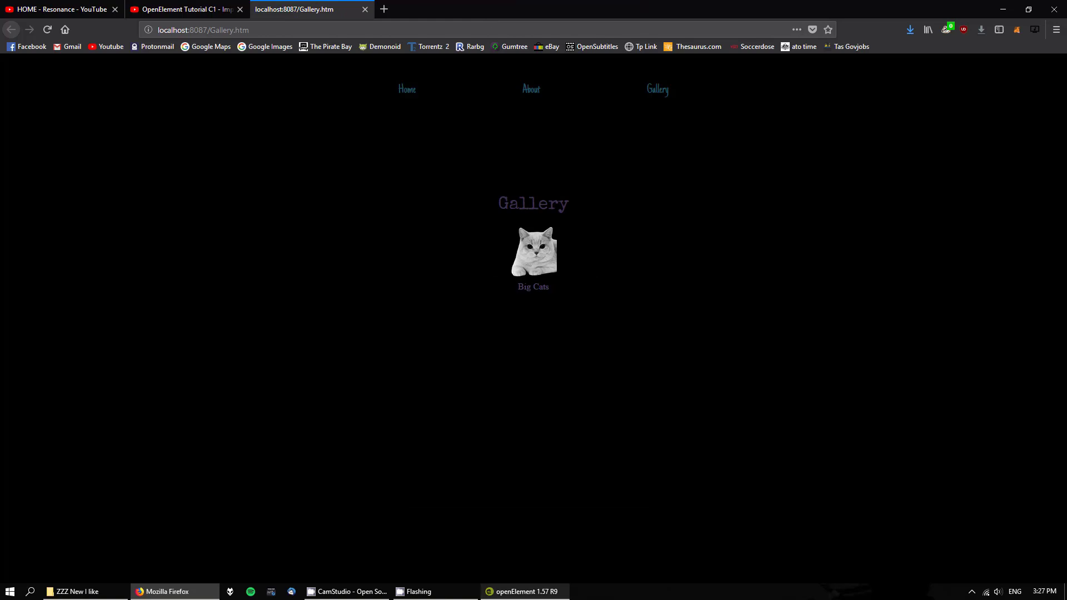
Switch back to openElement and select the frame holding the cat image in the pop-up.
{"action": "left_click", "coordinate": [521, 591]}
{"action": "scroll", "coordinate": [733, 440], "scroll_direction": "down", "scroll_amount": 1}
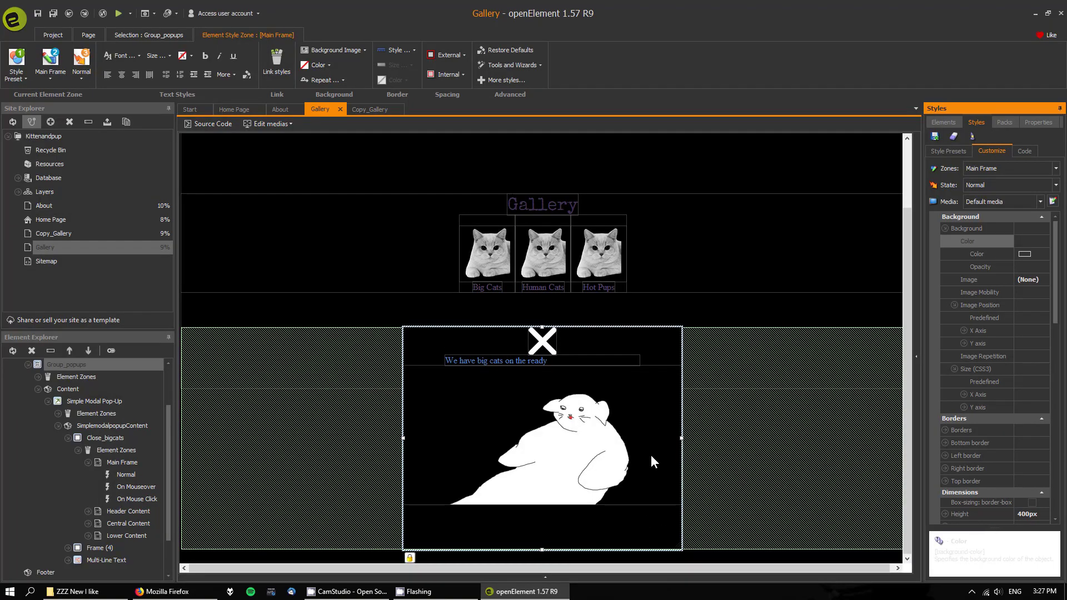
{"action": "left_click", "coordinate": [578, 360]}
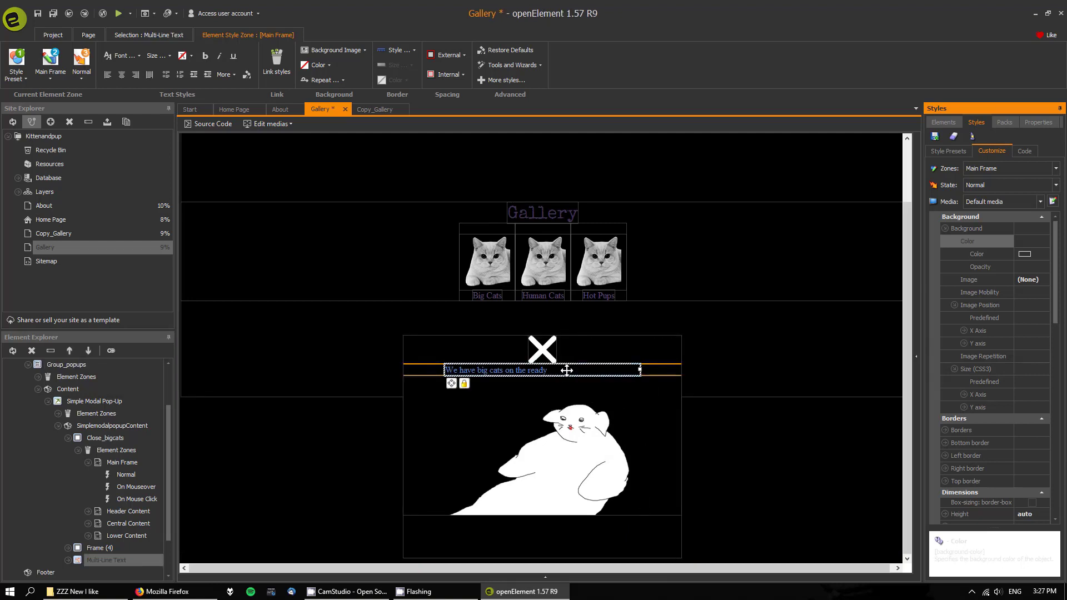
{"action": "double_click", "coordinate": [566, 370]}
{"action": "left_click", "coordinate": [624, 435]}
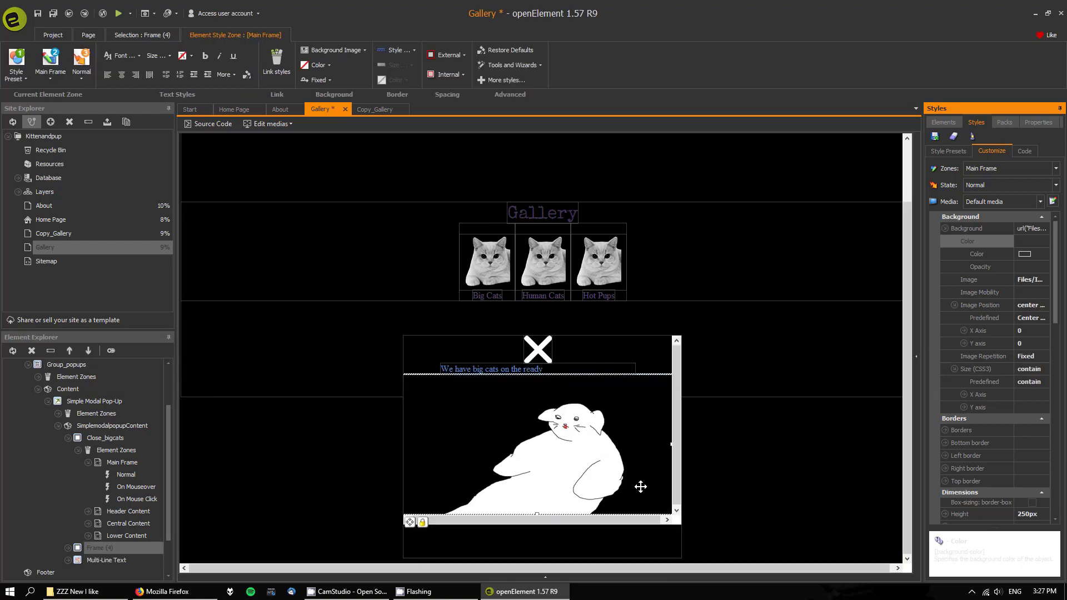
Inspect the style and size properties of the Simple Modal Pop-Up inside Group_popups.
{"action": "left_click", "coordinate": [645, 536]}
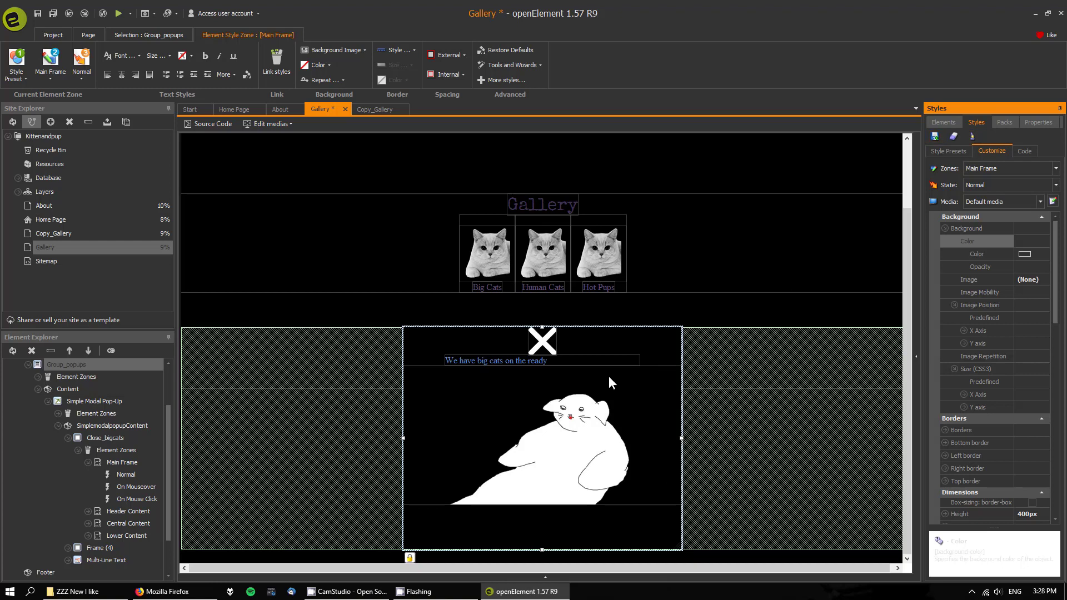
{"action": "left_click", "coordinate": [122, 399]}
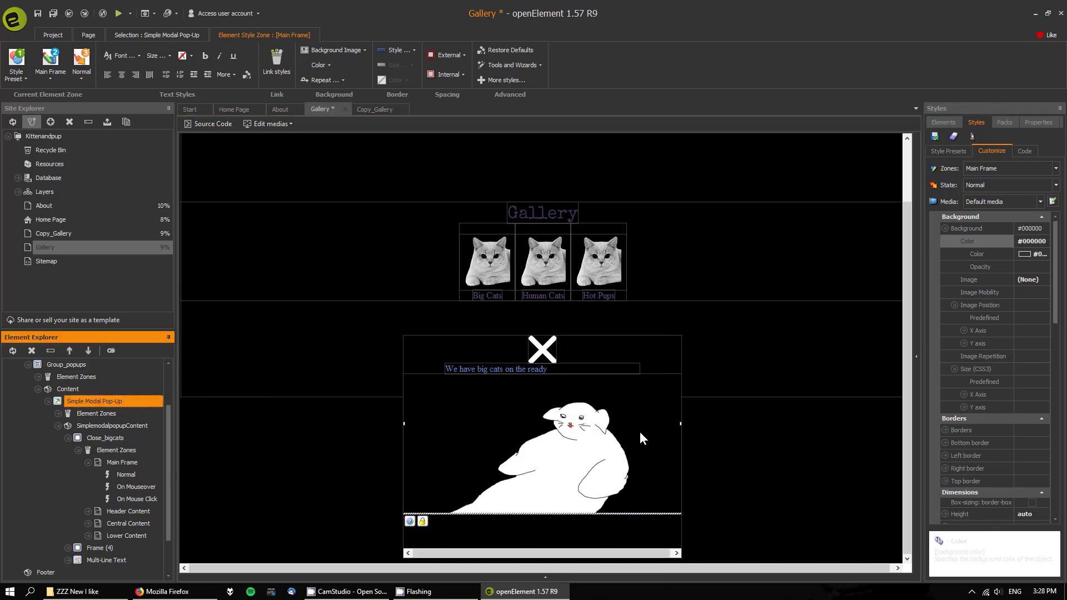
{"action": "scroll", "coordinate": [994, 366], "scroll_direction": "down", "scroll_amount": 10}
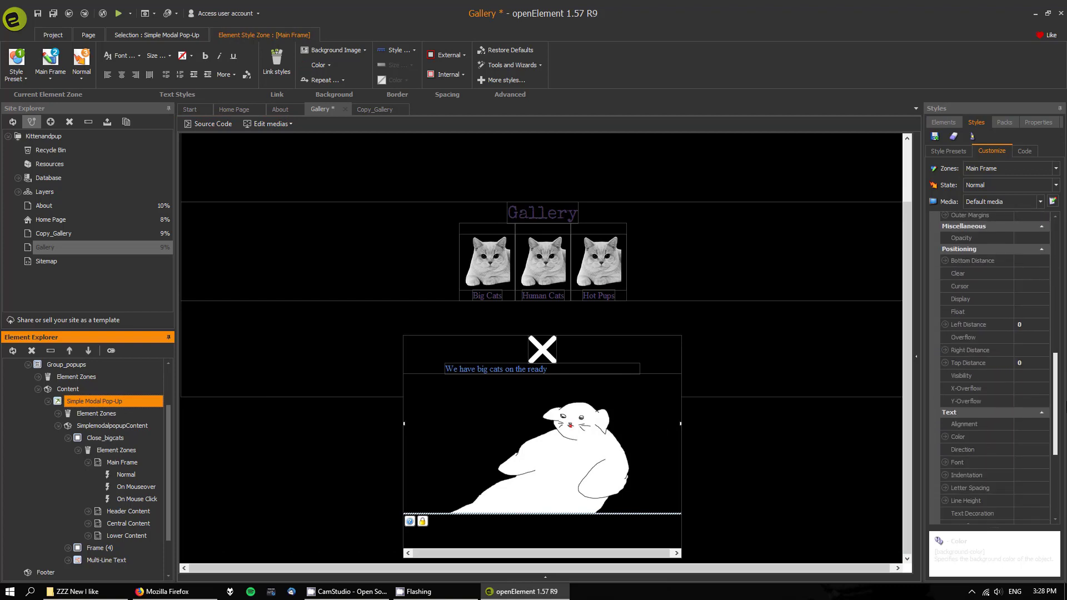
{"action": "scroll", "coordinate": [995, 367], "scroll_direction": "up", "scroll_amount": 10}
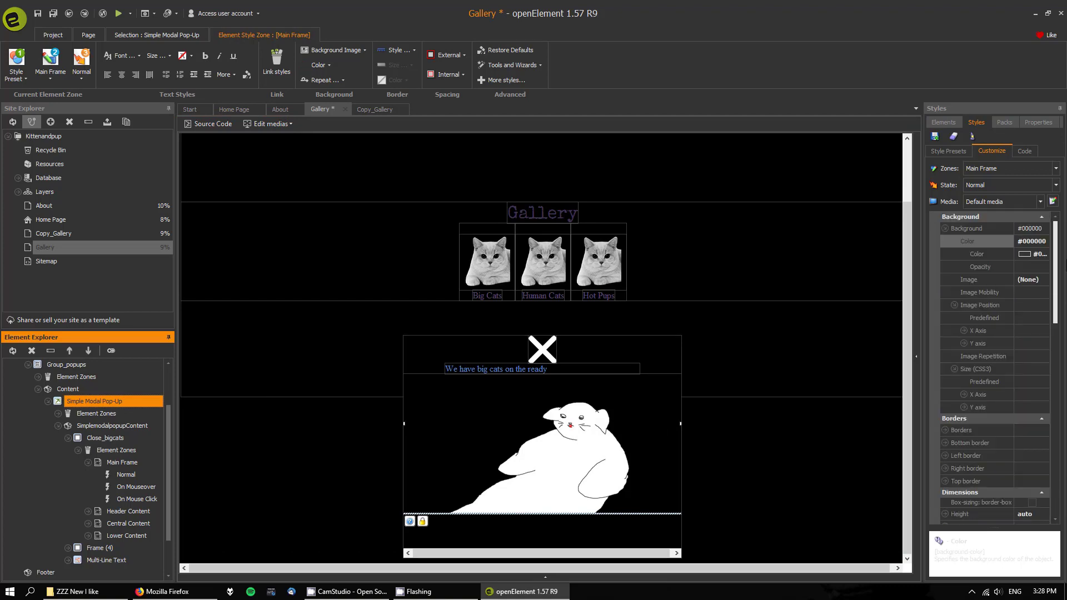
{"action": "left_click", "coordinate": [1036, 121]}
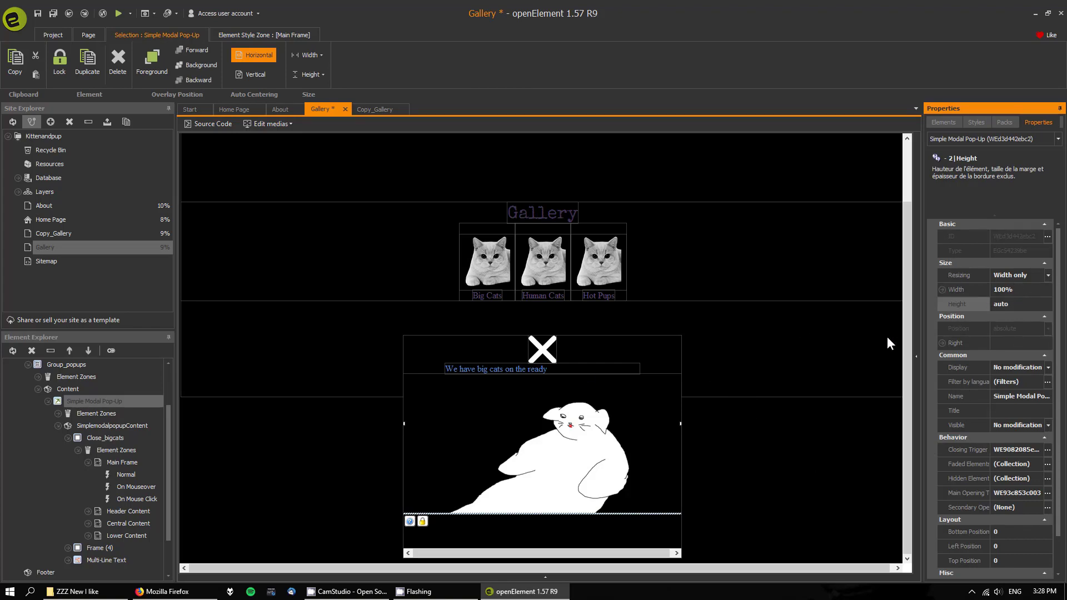
Try an automatic width for Frame (4), the cat image frame in the pop-up, and change it to 95%.
{"action": "left_click", "coordinate": [644, 411]}
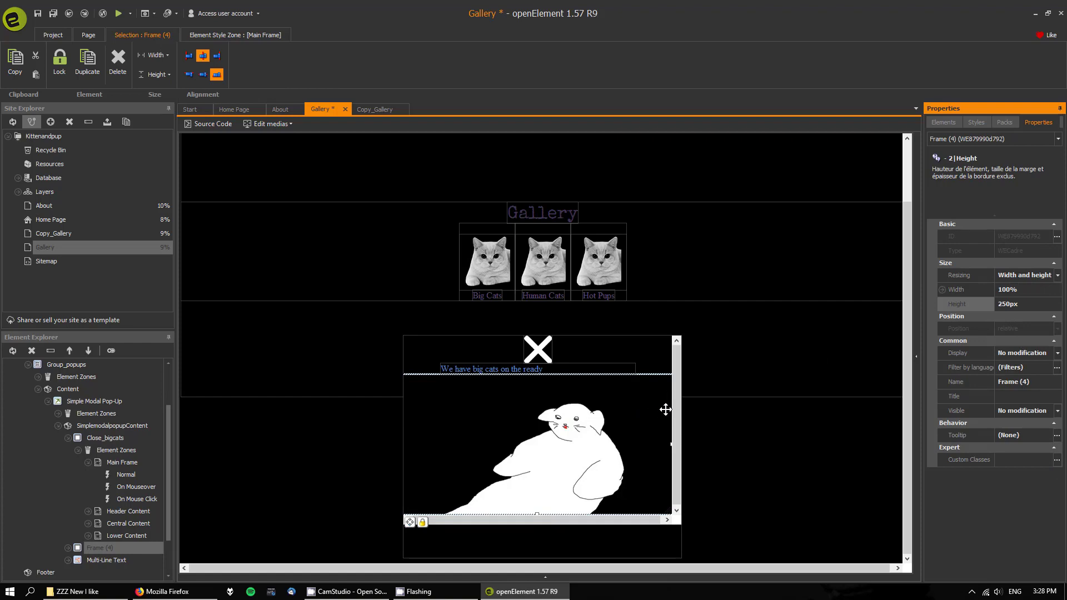
{"action": "left_click", "coordinate": [1045, 290]}
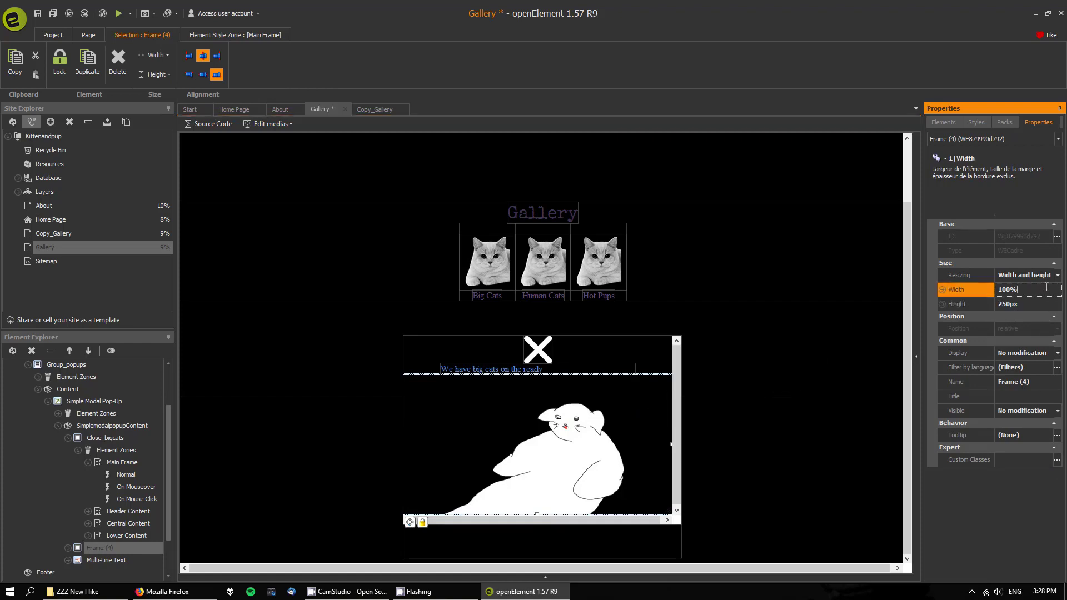
{"action": "type", "text": "auto"}
{"action": "key", "text": "Return"}
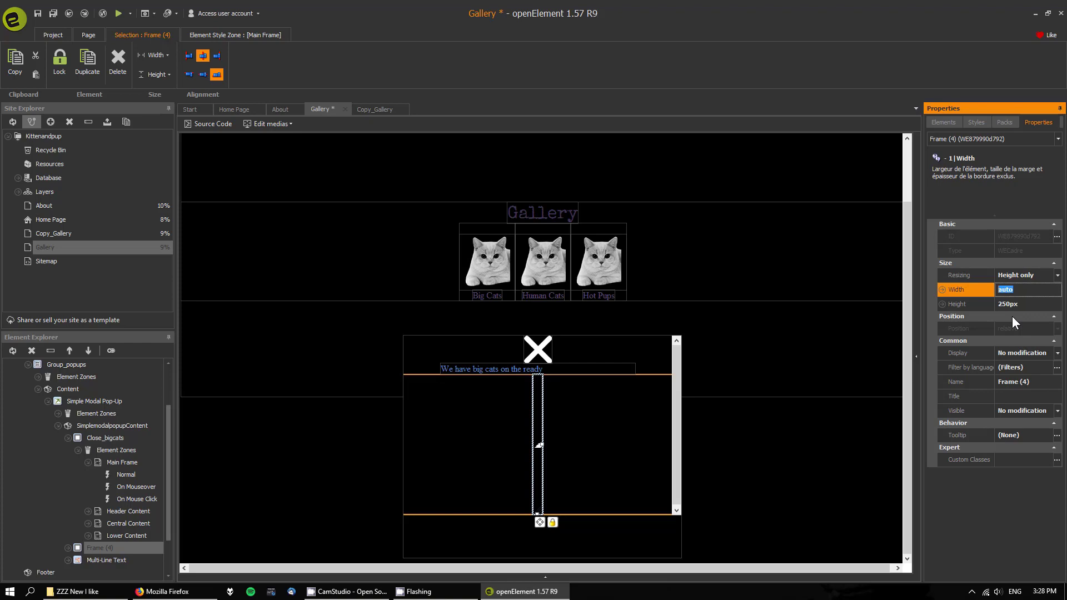
{"action": "type", "text": "%"}
{"action": "key", "text": "Return"}
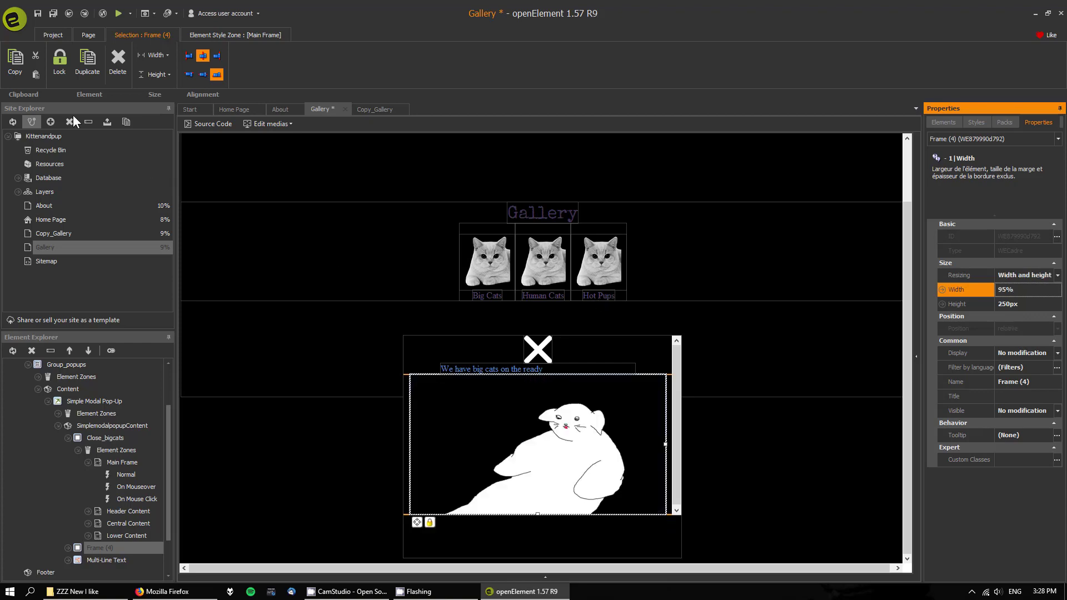
Preview the Gallery page in Firefox, test opening and closing the Big Cats pop-up, and return to openElement.
{"action": "left_click", "coordinate": [119, 13]}
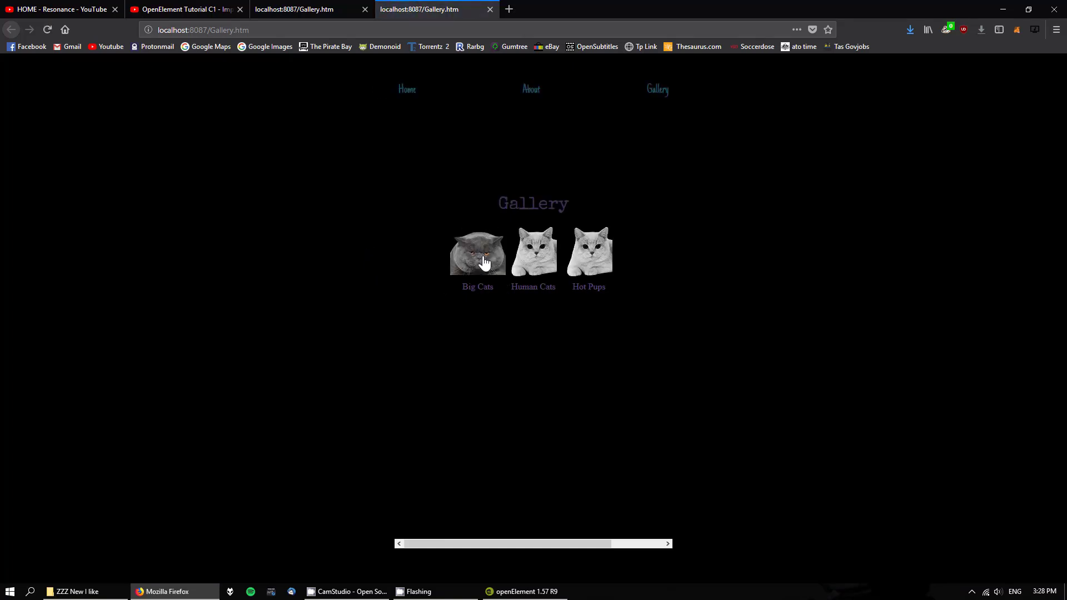
{"action": "left_click", "coordinate": [483, 259]}
{"action": "left_click", "coordinate": [537, 340]}
{"action": "left_click", "coordinate": [522, 591]}
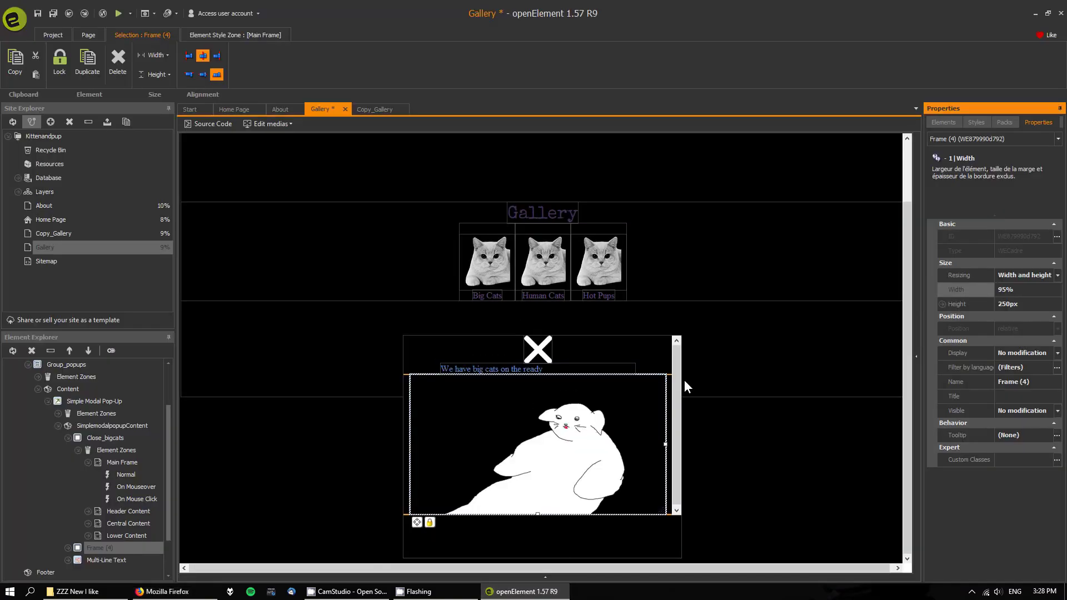
Restore the width of Frame (4) to 100%.
{"action": "left_click", "coordinate": [1035, 289]}
{"action": "type", "text": "100"}
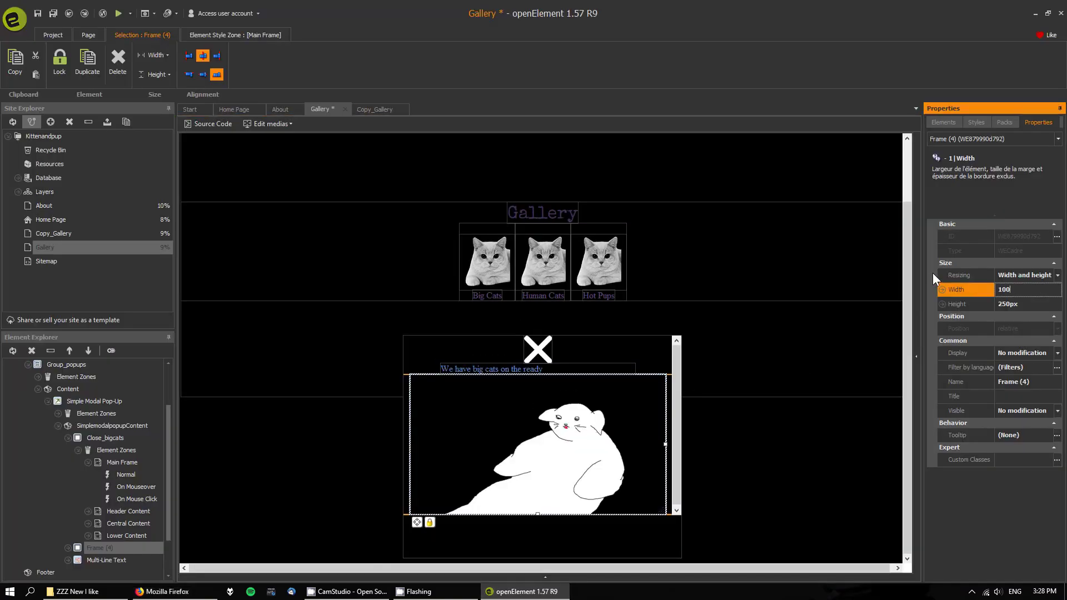
{"action": "type", "text": "%"}
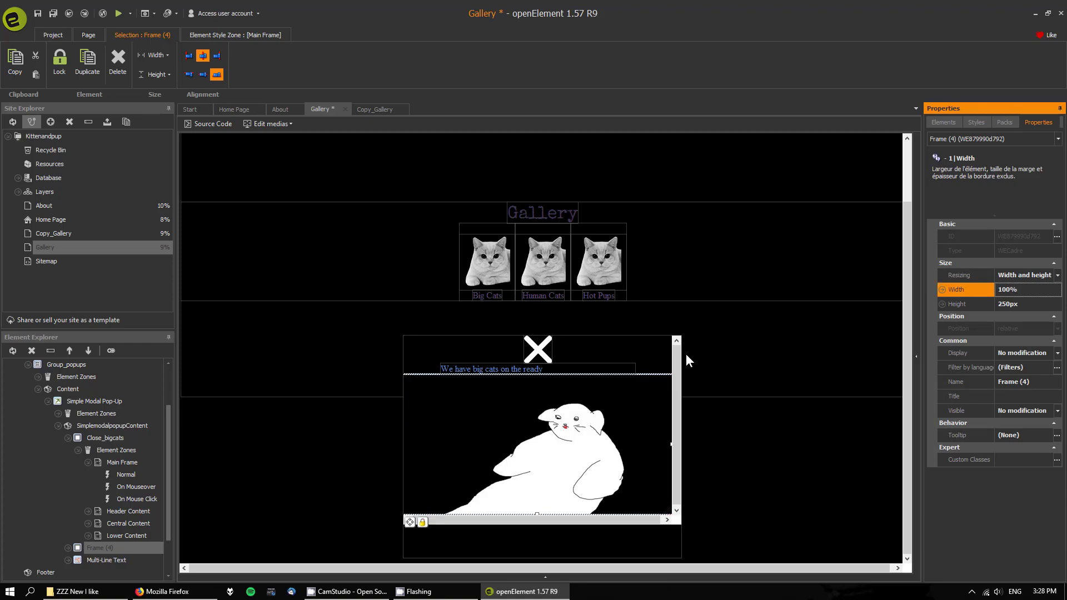
Set the width of the Simple Modal Pop-Up to auto.
{"action": "left_click", "coordinate": [648, 352]}
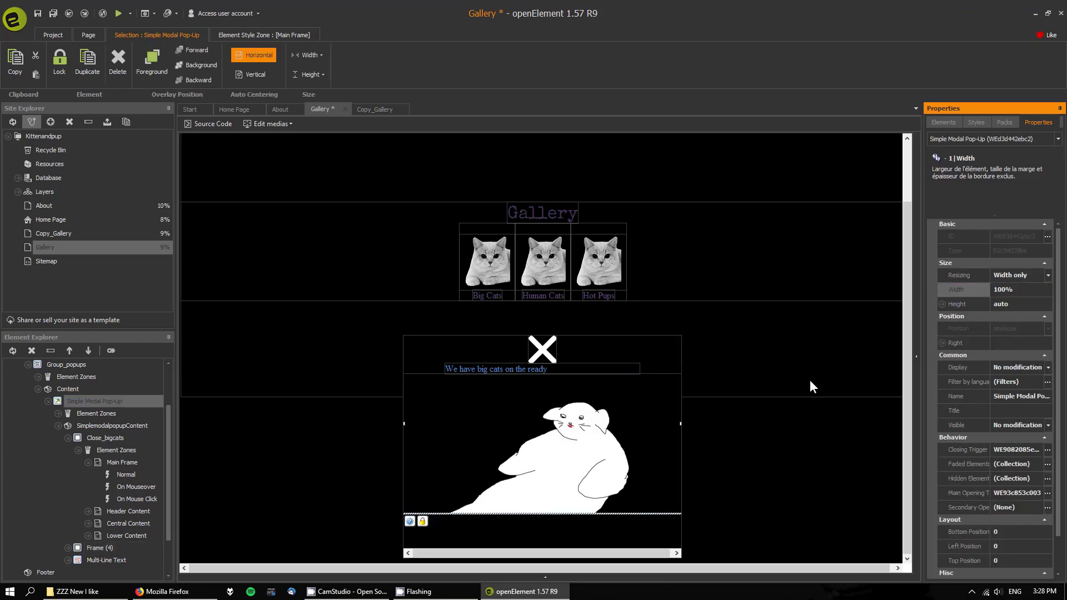
{"action": "left_click", "coordinate": [1027, 290]}
{"action": "type", "text": "auto"}
{"action": "key", "text": "Return"}
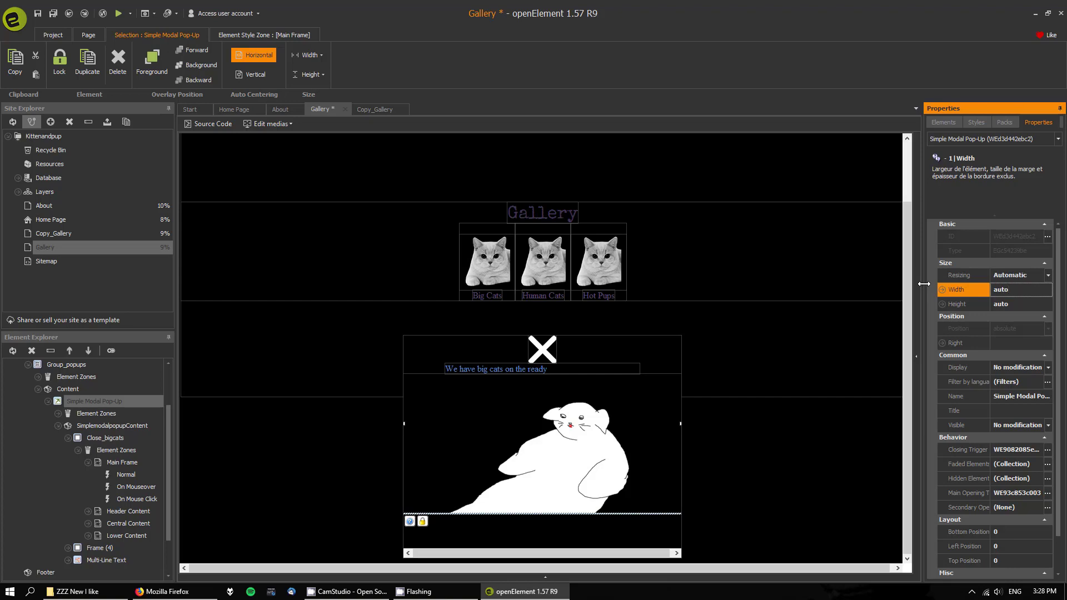
{"action": "left_click", "coordinate": [1008, 306]}
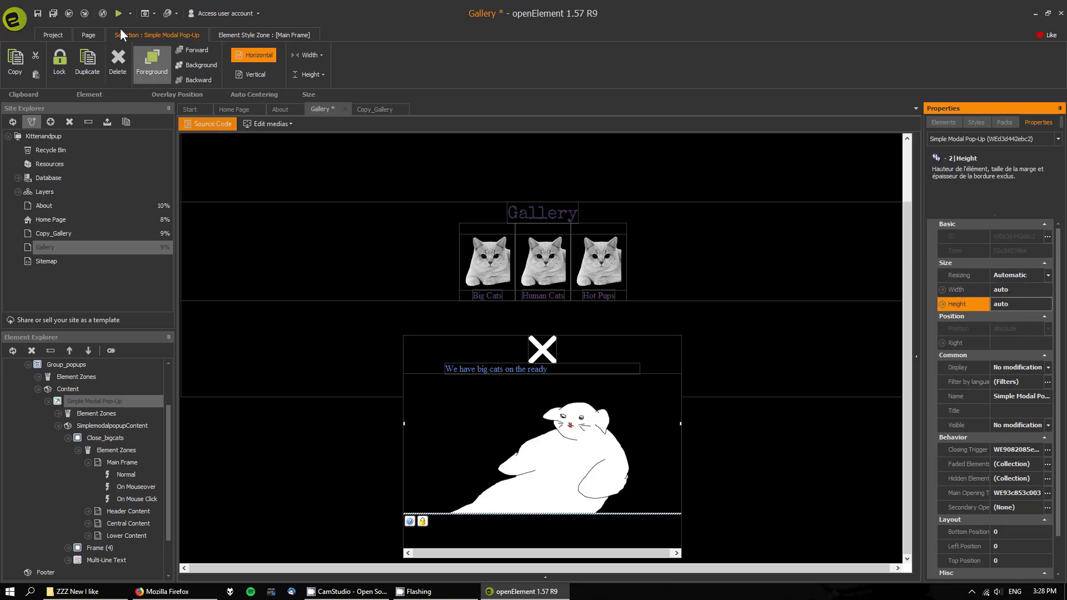
Save the site, check the Gallery page in the Firefox preview, and return to openElement.
{"action": "left_click", "coordinate": [54, 15]}
{"action": "left_click", "coordinate": [117, 13]}
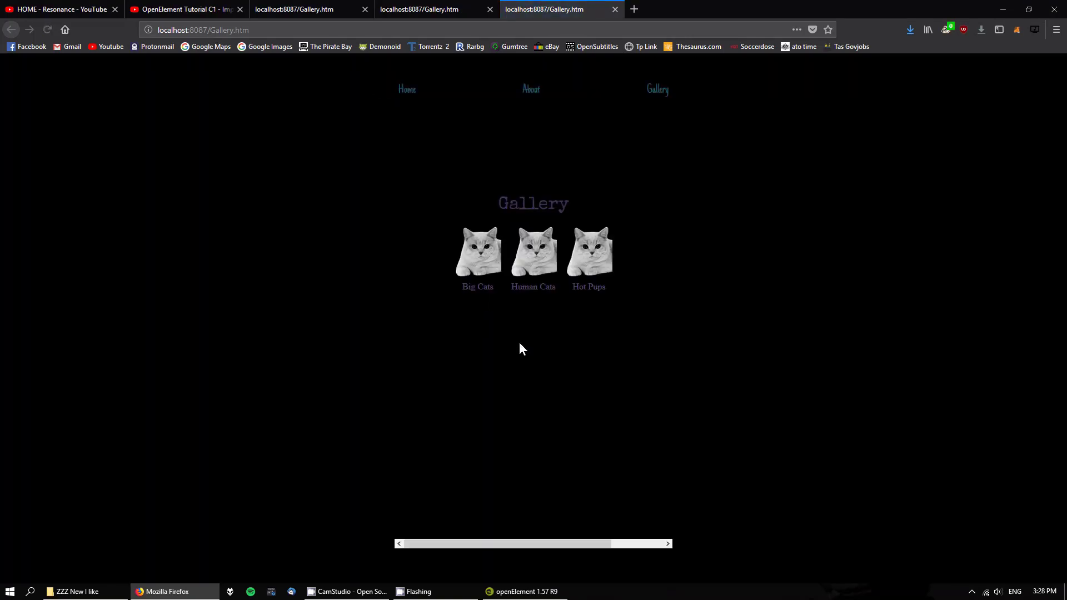
{"action": "left_click", "coordinate": [522, 591]}
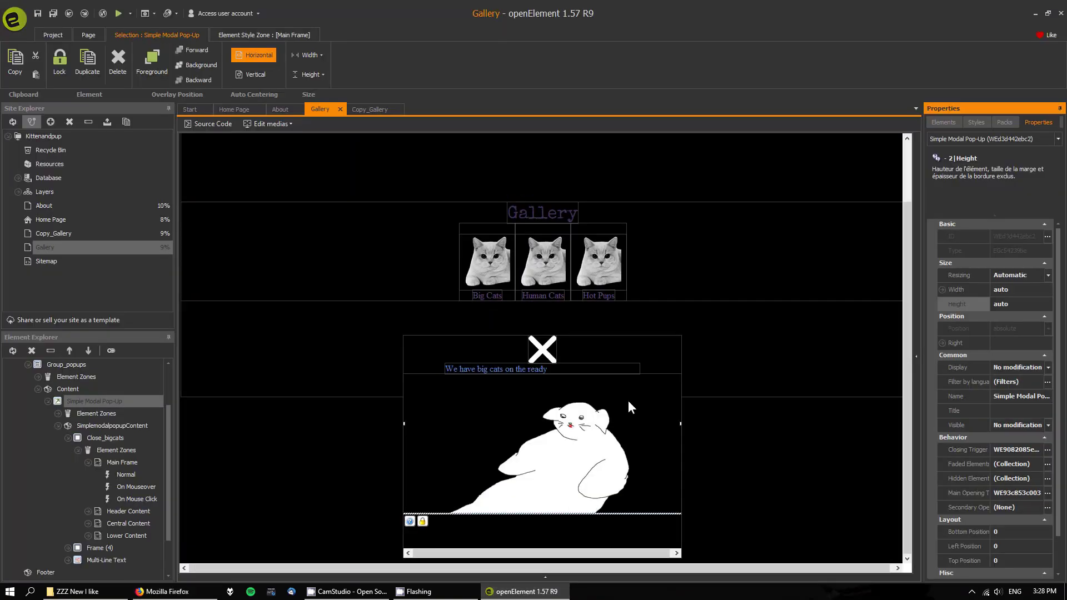
Set the width of the pop-up's multi-line text "We have big cats on the ready" to 100%.
{"action": "left_click", "coordinate": [621, 371]}
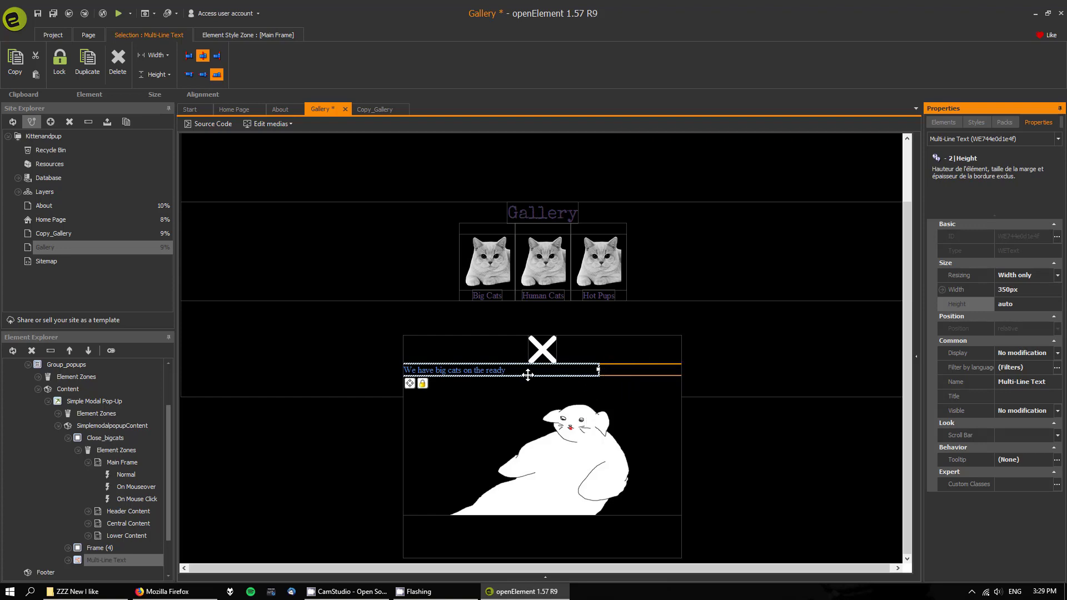
{"action": "left_click", "coordinate": [1044, 289]}
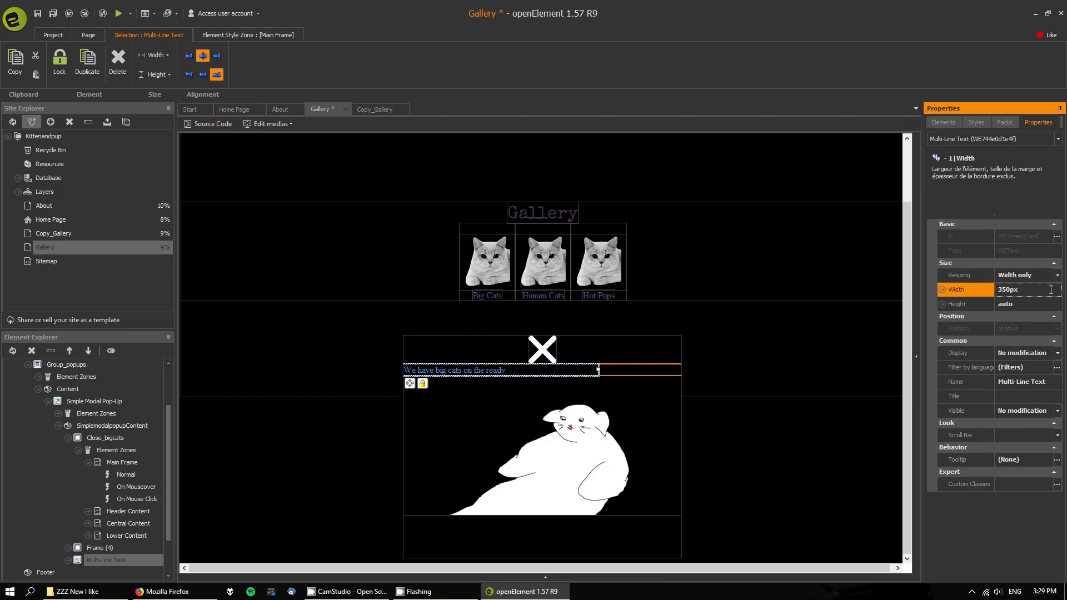
{"action": "key", "text": "ctrl+a"}
{"action": "type", "text": "100%"}
{"action": "key", "text": "Return"}
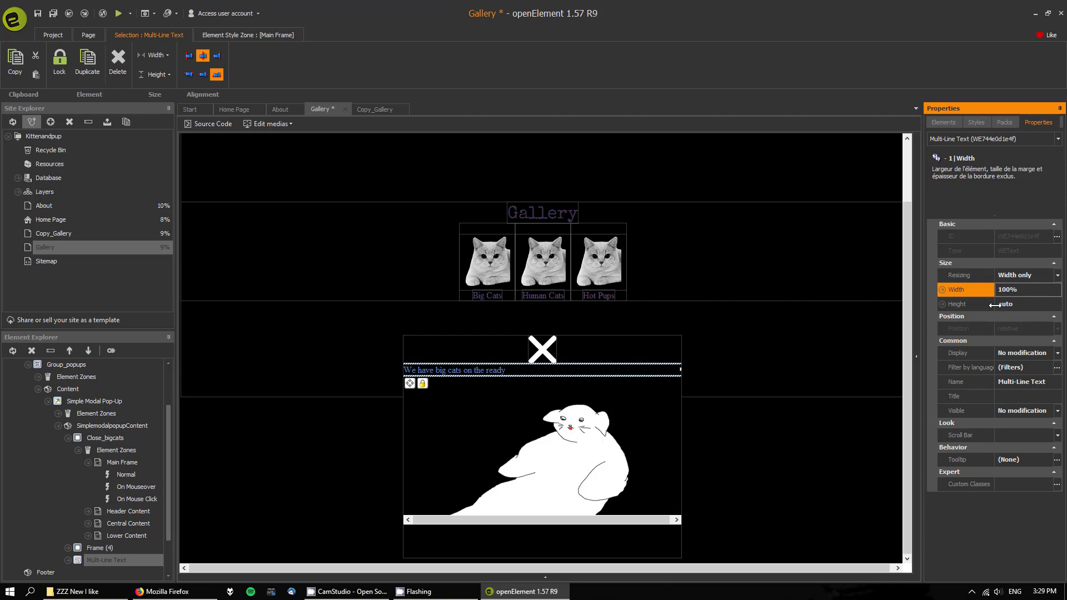
Save the site, test opening and closing the Big Cats pop-up in the Firefox preview, and return to openElement.
{"action": "left_click", "coordinate": [54, 12]}
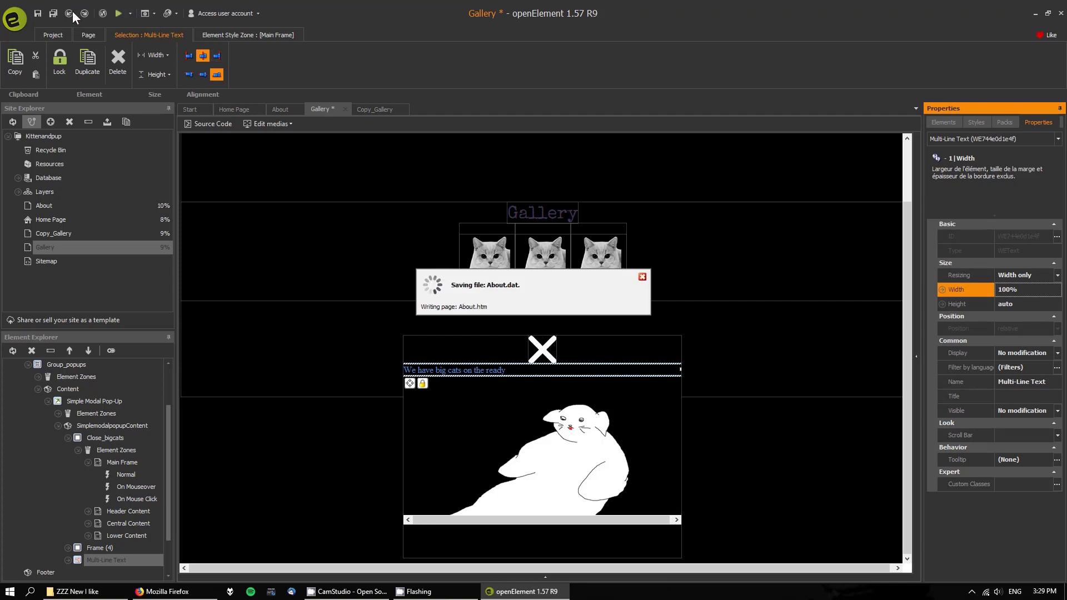
{"action": "left_click", "coordinate": [120, 16]}
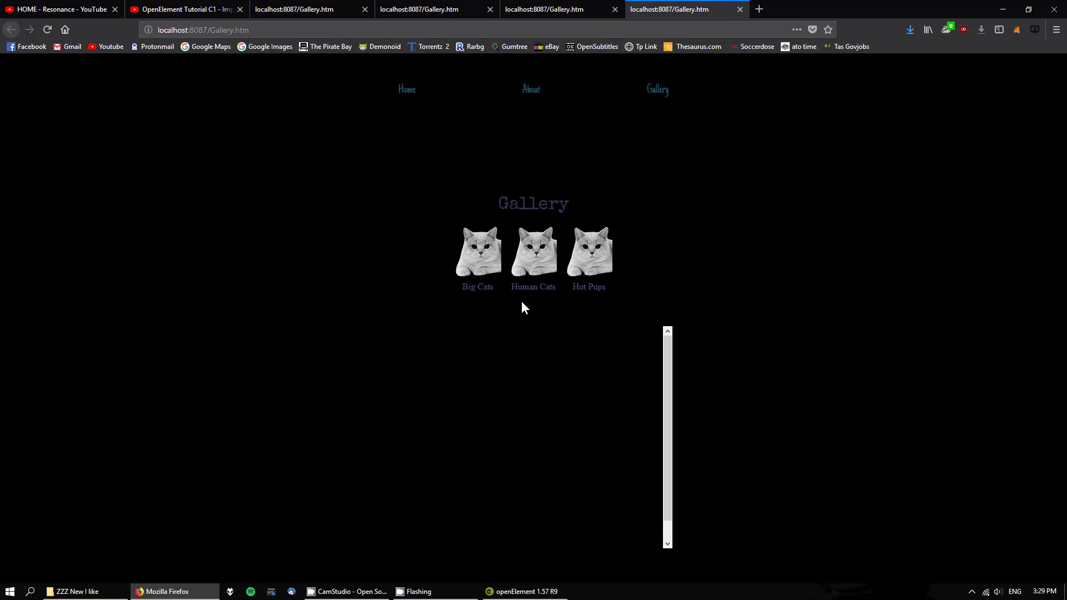
{"action": "left_click", "coordinate": [485, 271]}
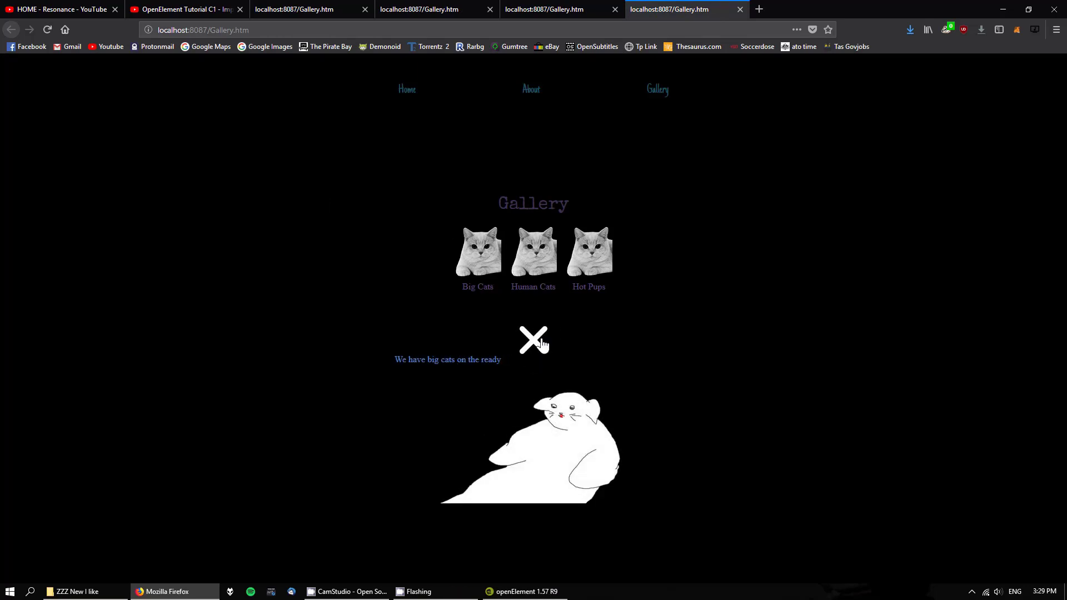
{"action": "left_click", "coordinate": [532, 360]}
{"action": "left_click", "coordinate": [491, 273]}
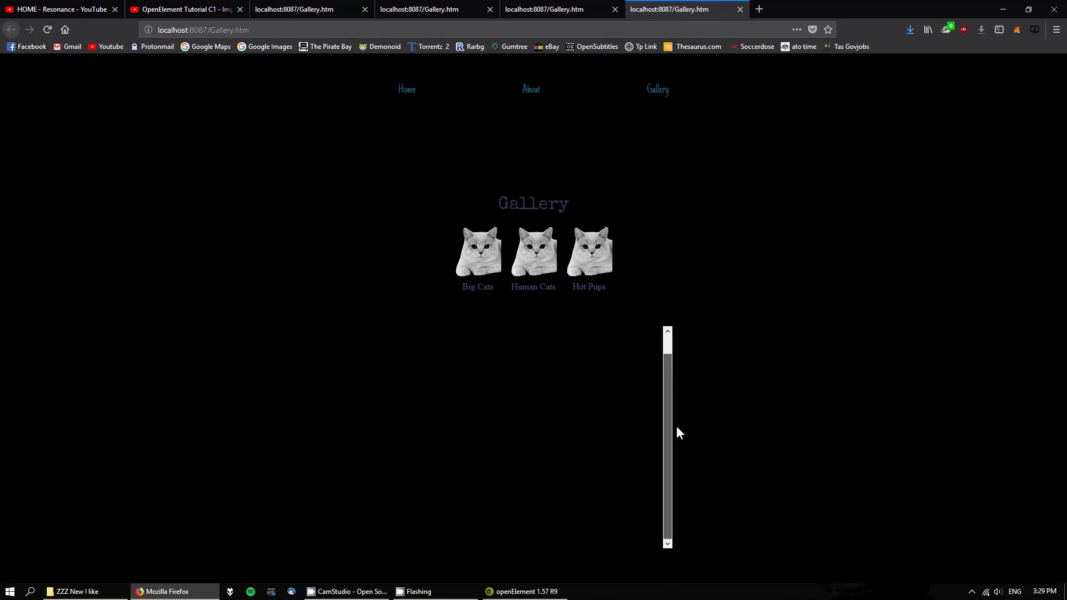
{"action": "left_click", "coordinate": [525, 591]}
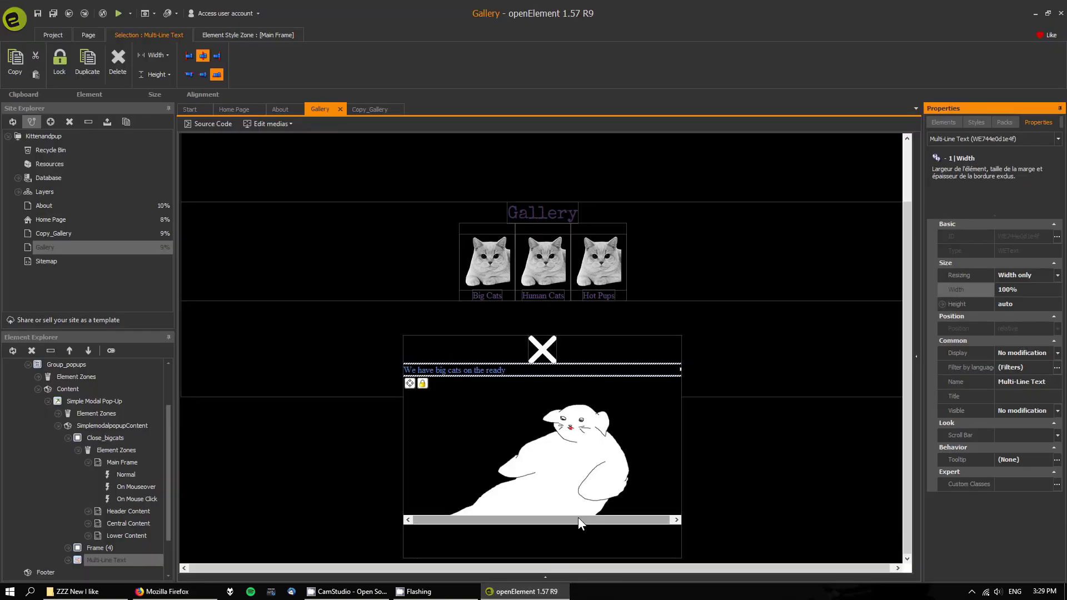
Set the height of Frame (4) to 200px after trying 100%.
{"action": "left_click", "coordinate": [651, 432]}
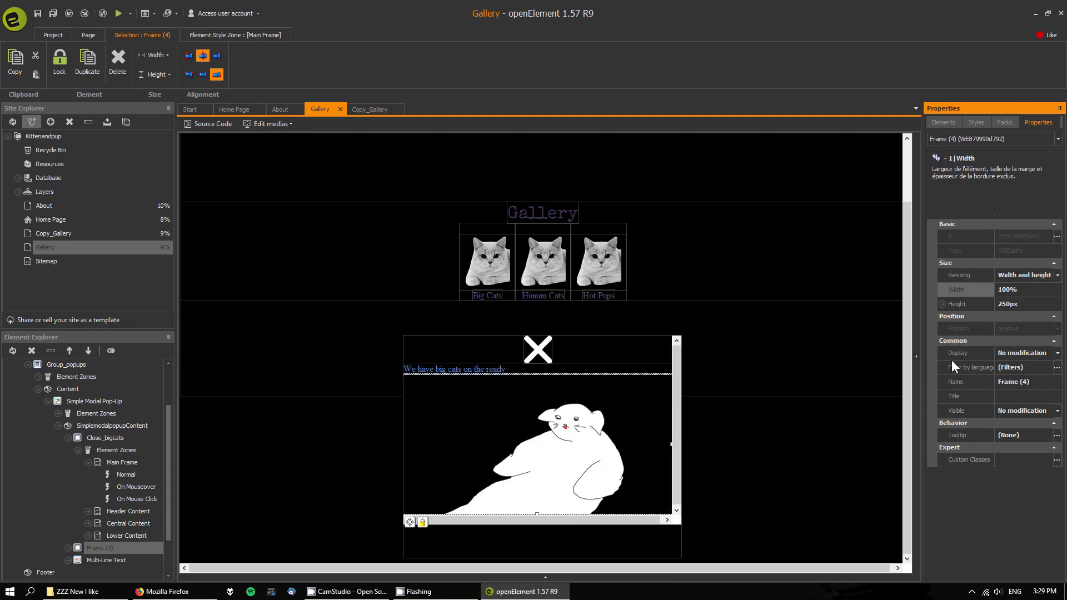
{"action": "left_click", "coordinate": [1032, 303]}
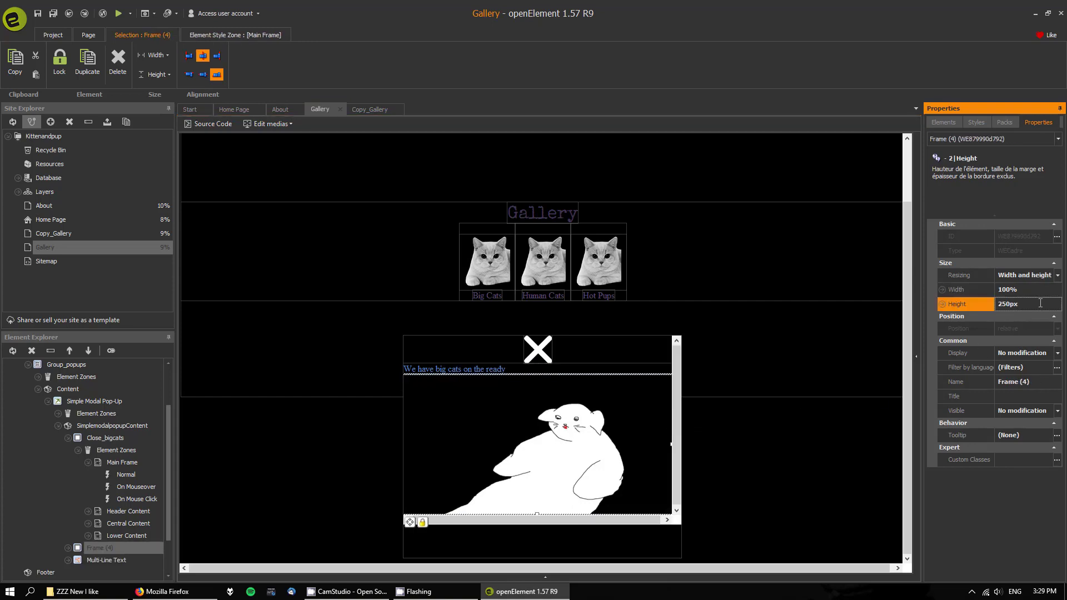
{"action": "key", "text": "ctrl+a"}
{"action": "type", "text": "100%"}
{"action": "key", "text": "Return"}
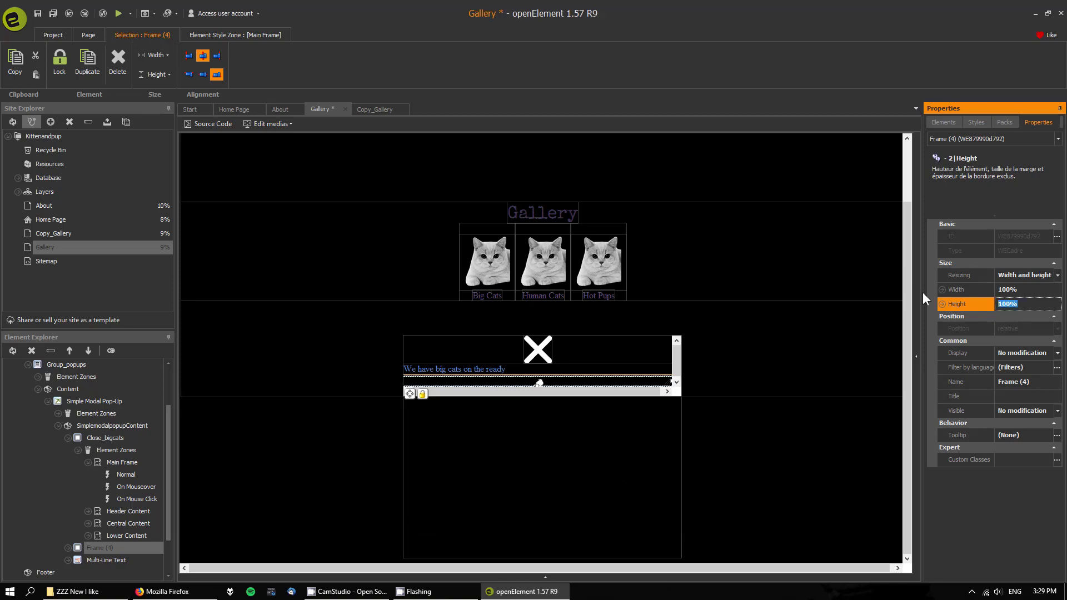
{"action": "type", "text": "200px"}
{"action": "key", "text": "Return"}
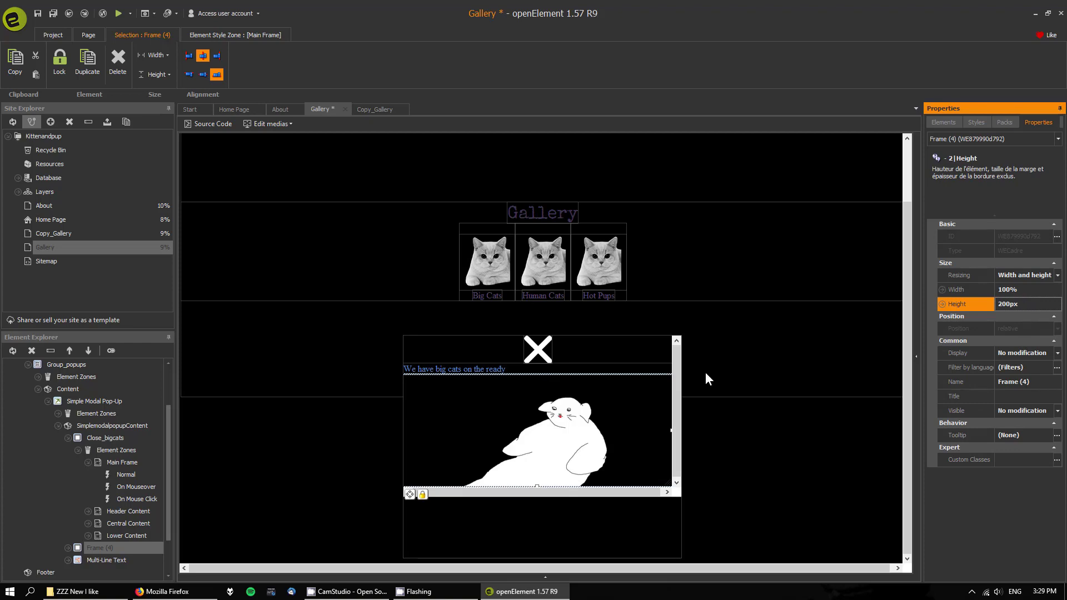
Preview the Gallery page in Firefox, open and close the Big Cats pop-up twice, and switch back to openElement.
{"action": "left_click", "coordinate": [116, 12]}
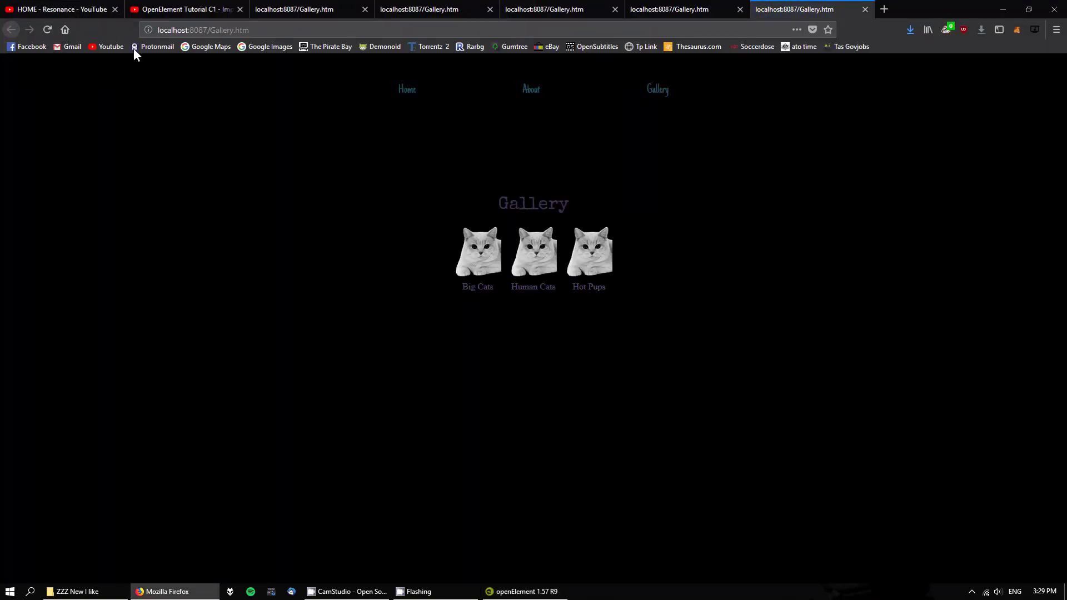
{"action": "left_click", "coordinate": [493, 270]}
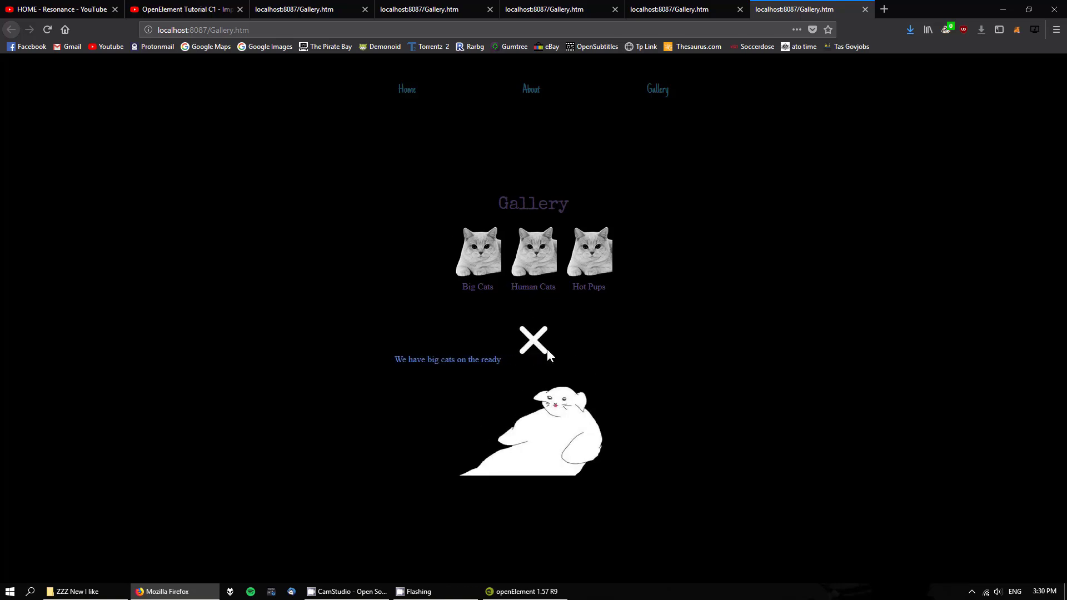
{"action": "left_click", "coordinate": [535, 341]}
{"action": "left_click", "coordinate": [478, 261]}
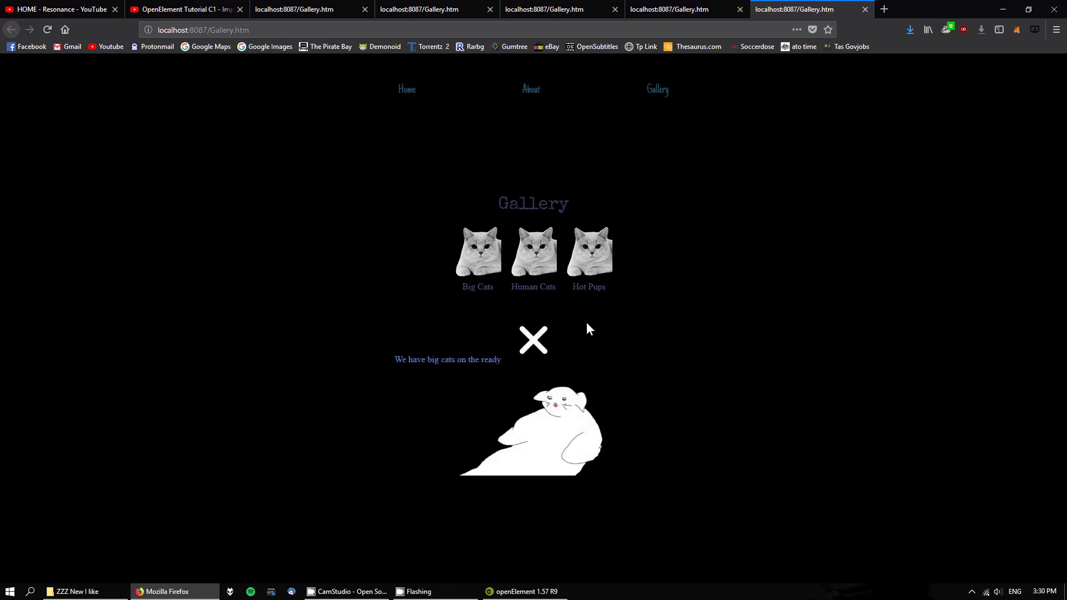
{"action": "left_click", "coordinate": [534, 340]}
{"action": "key", "text": "alt+Tab"}
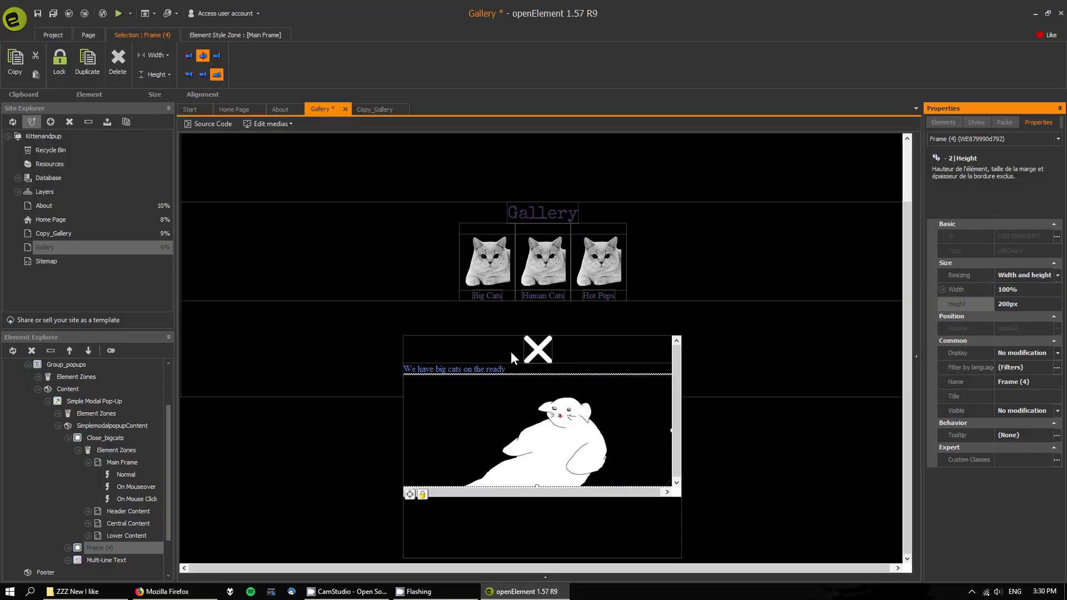
Center the text alignment of the pop-up's multi-line text "We have big cats on the ready" and save the site.
{"action": "left_click", "coordinate": [491, 368]}
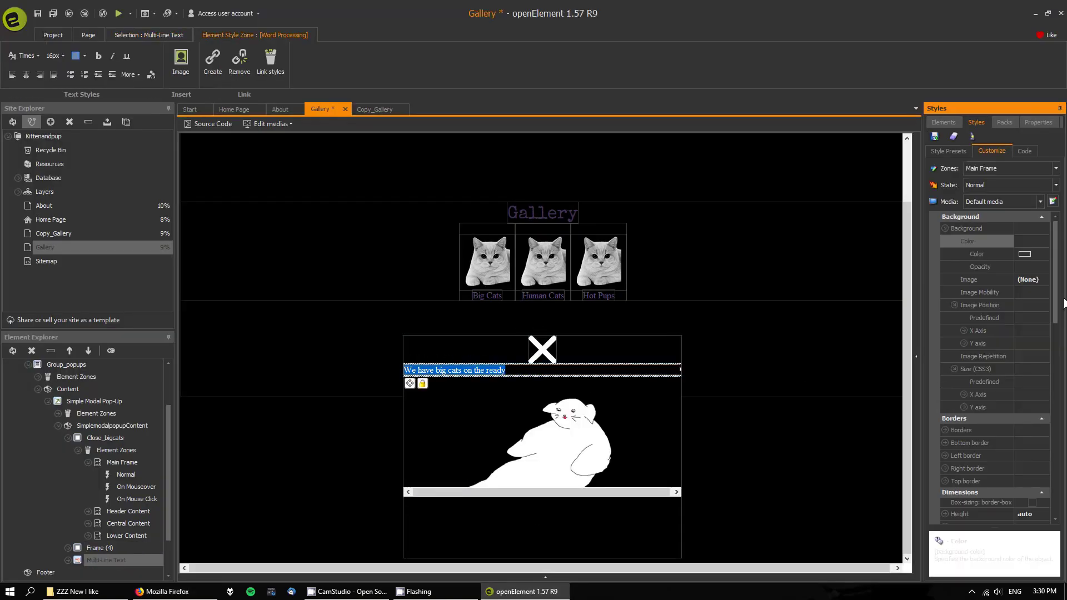
{"action": "scroll", "coordinate": [1056, 295], "scroll_direction": "down", "scroll_amount": 10}
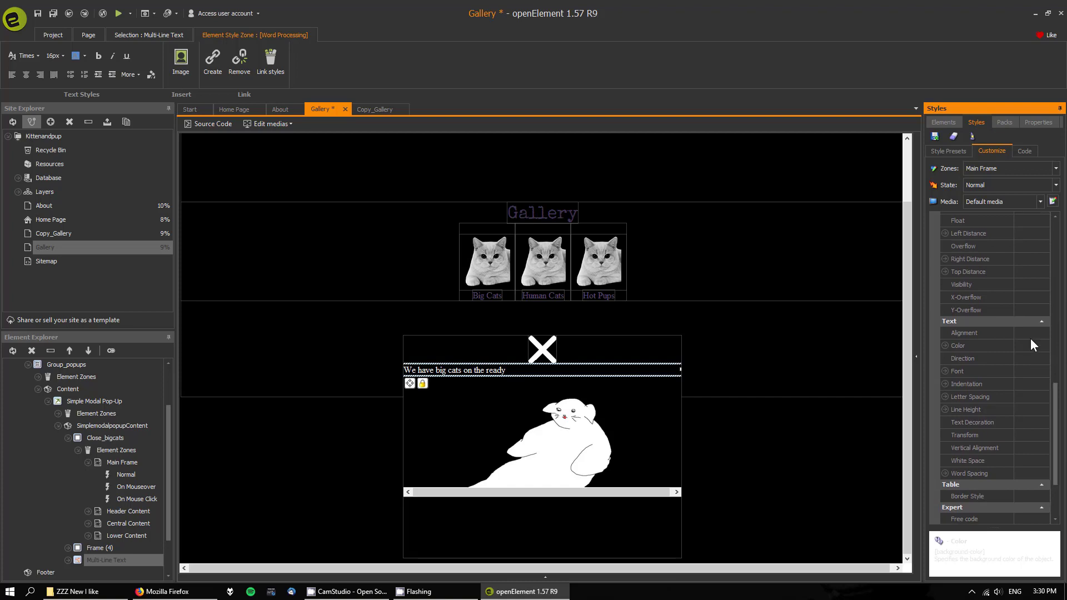
{"action": "left_click", "coordinate": [1045, 333]}
{"action": "left_click", "coordinate": [1045, 334]}
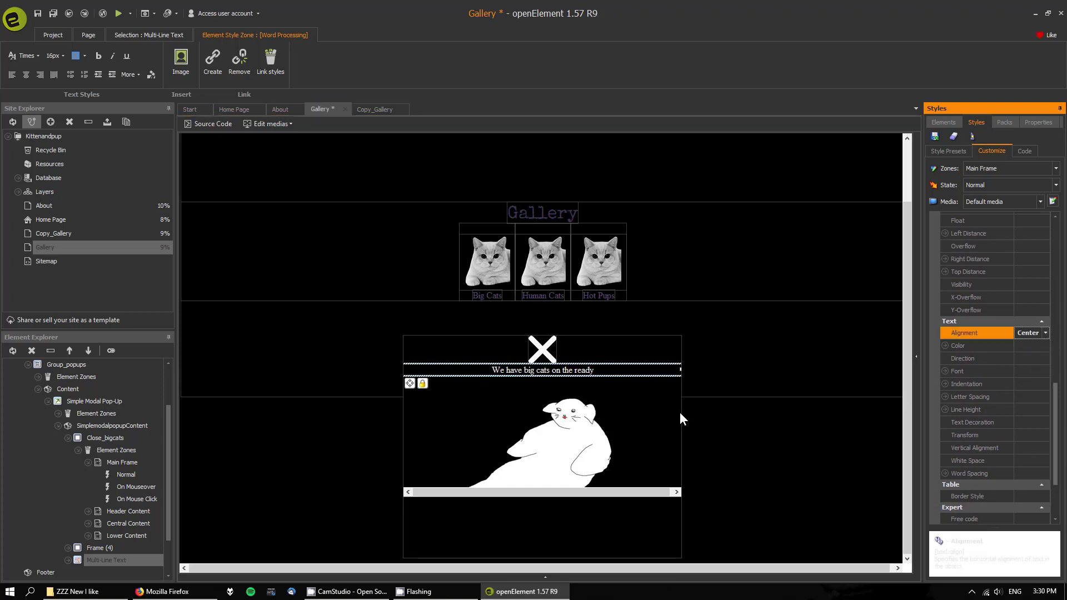
{"action": "left_click", "coordinate": [642, 515]}
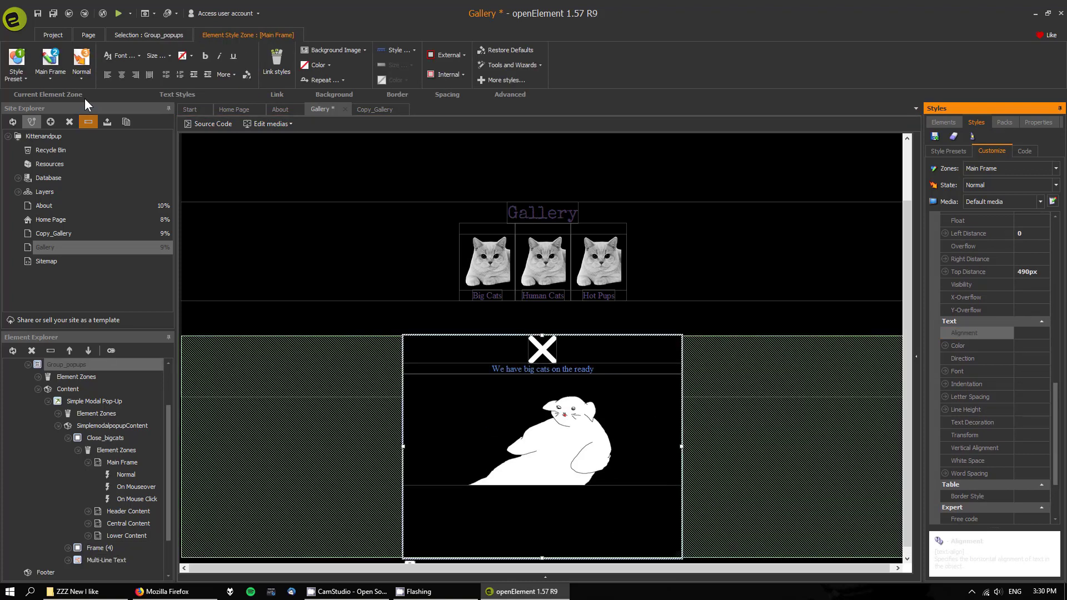
{"action": "left_click", "coordinate": [51, 14]}
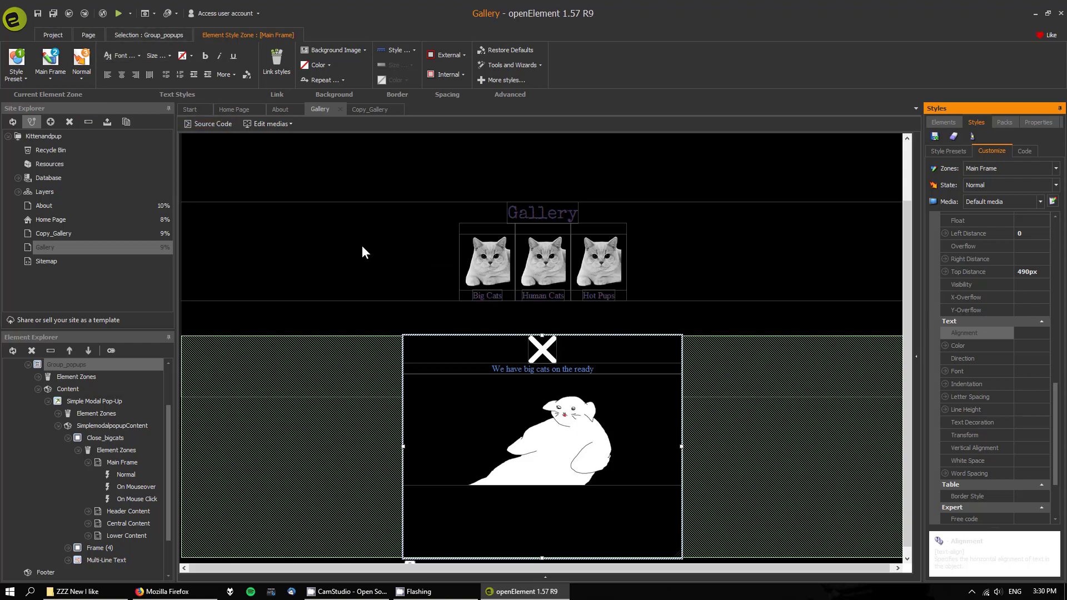
Preview the Gallery page in Firefox, open and close the Big Cats pop-up repeatedly, and switch back to openElement.
{"action": "left_click", "coordinate": [117, 13]}
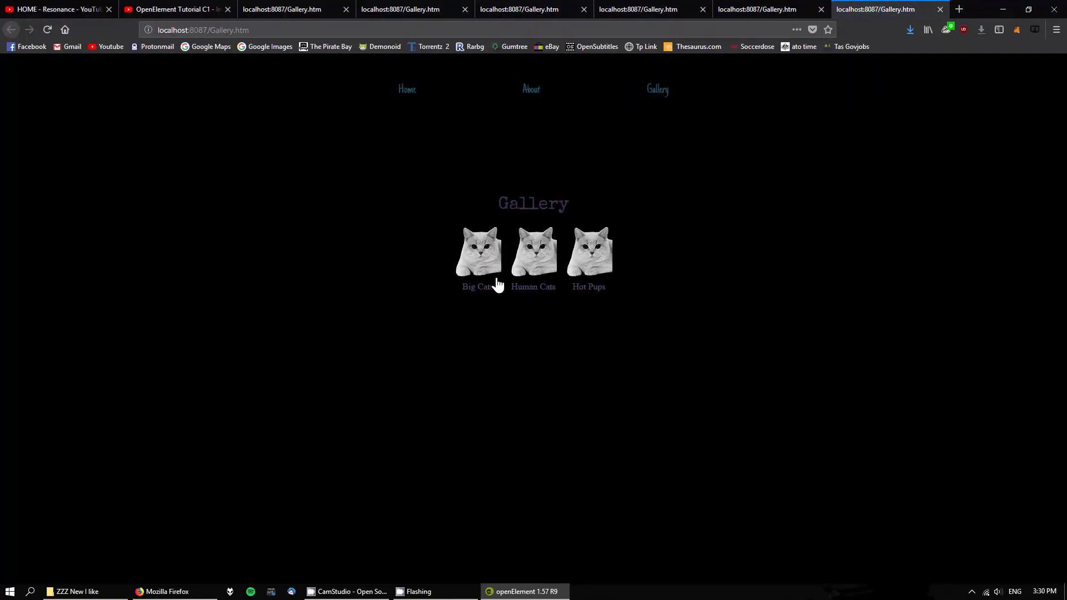
{"action": "left_click", "coordinate": [485, 270]}
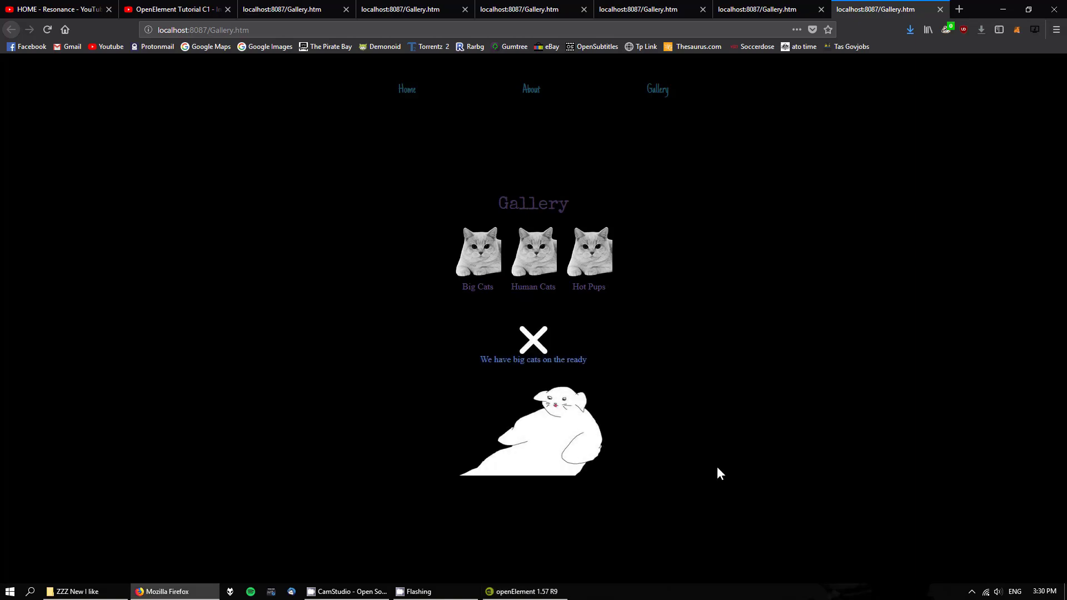
{"action": "left_click", "coordinate": [534, 348]}
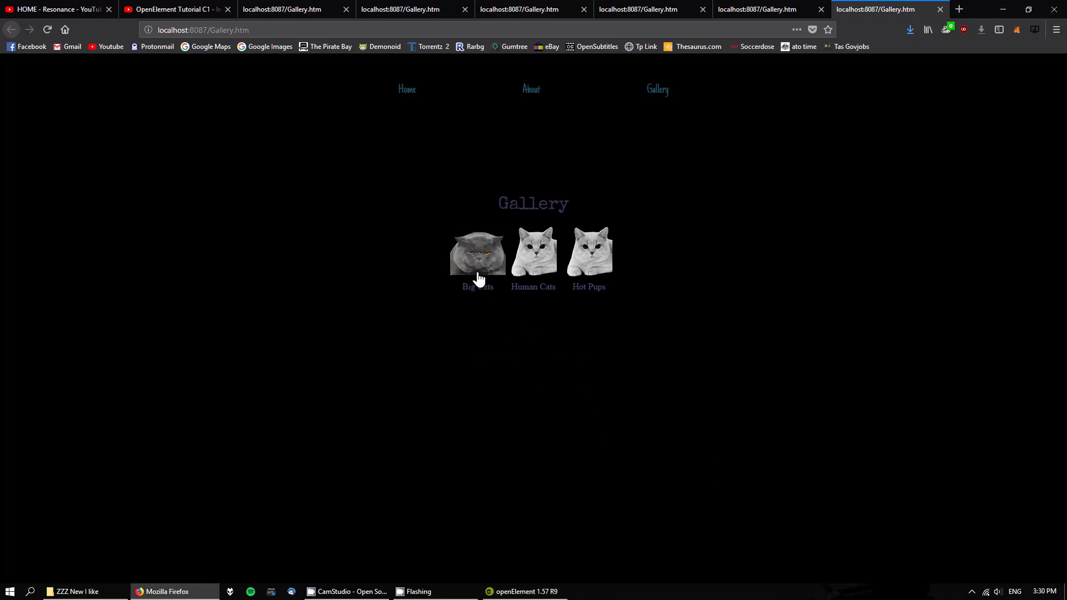
{"action": "left_click", "coordinate": [477, 276]}
{"action": "left_click", "coordinate": [539, 348]}
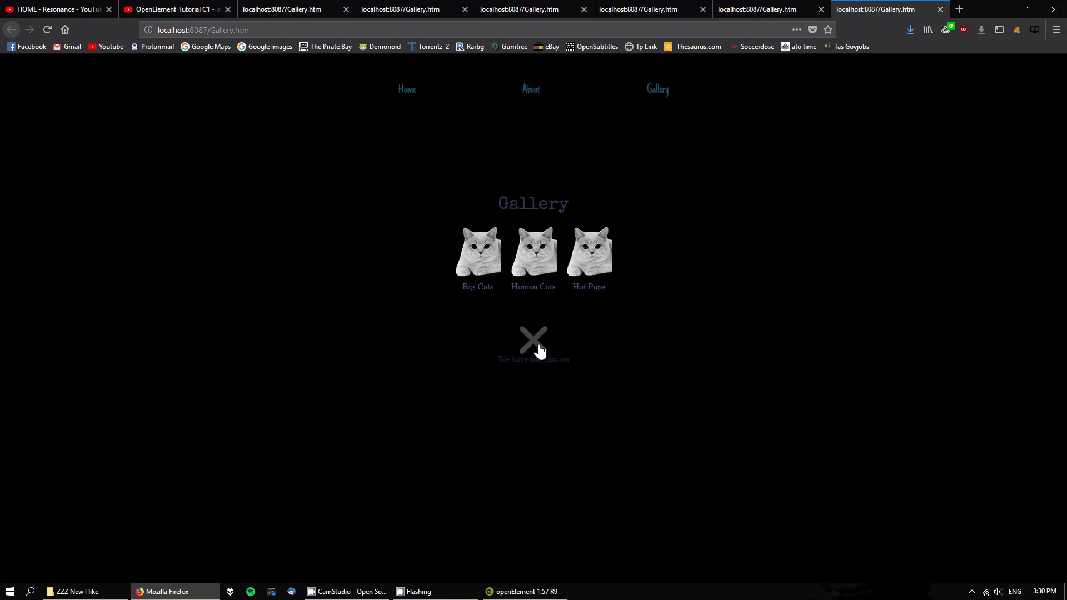
{"action": "left_click", "coordinate": [486, 268]}
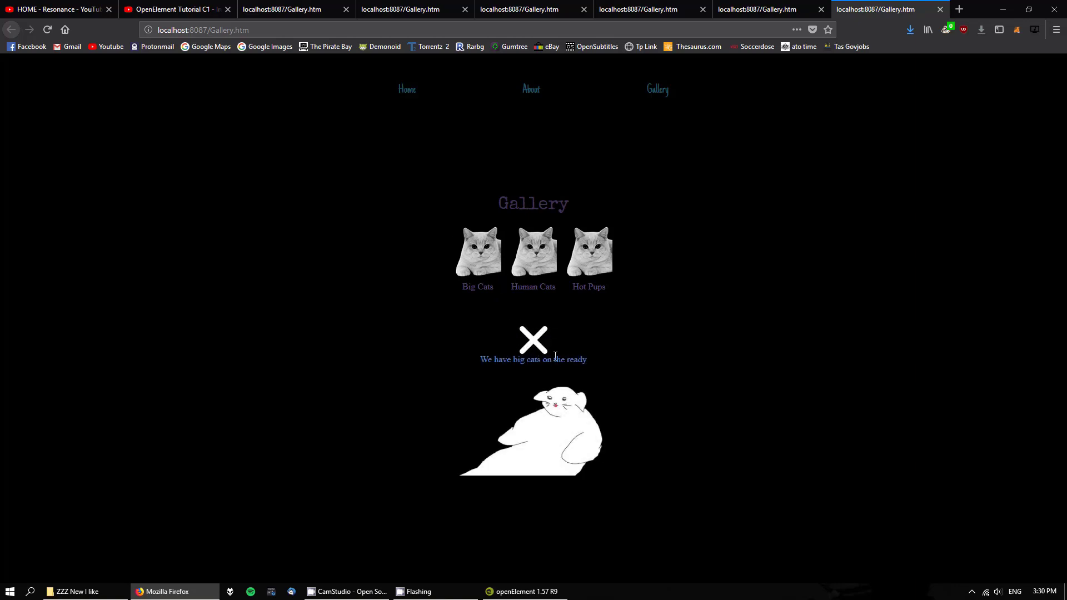
{"action": "left_click", "coordinate": [542, 340]}
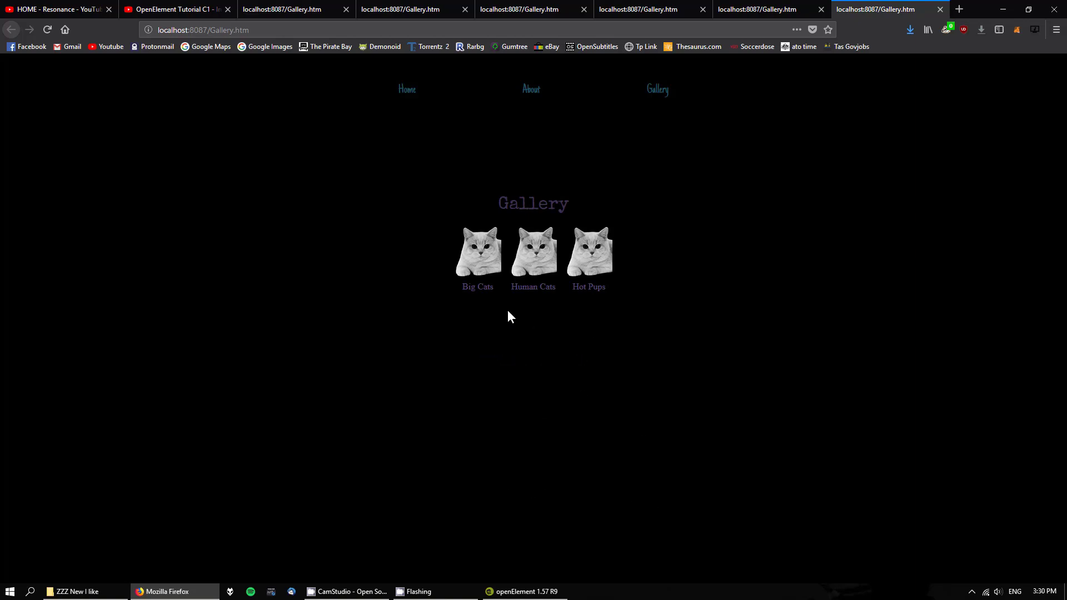
{"action": "left_click", "coordinate": [489, 272]}
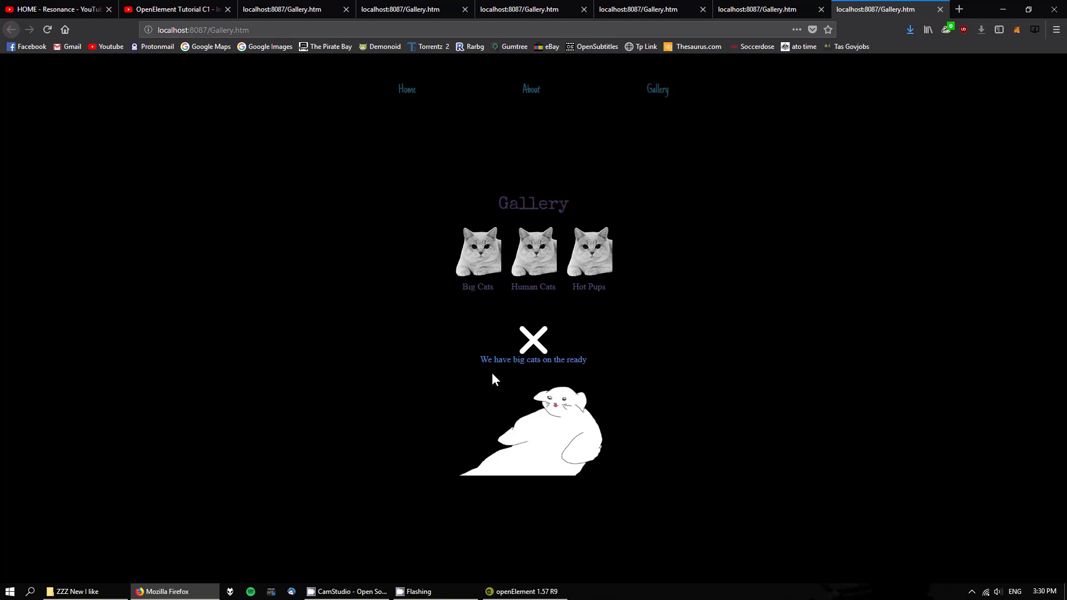
{"action": "left_click", "coordinate": [522, 592]}
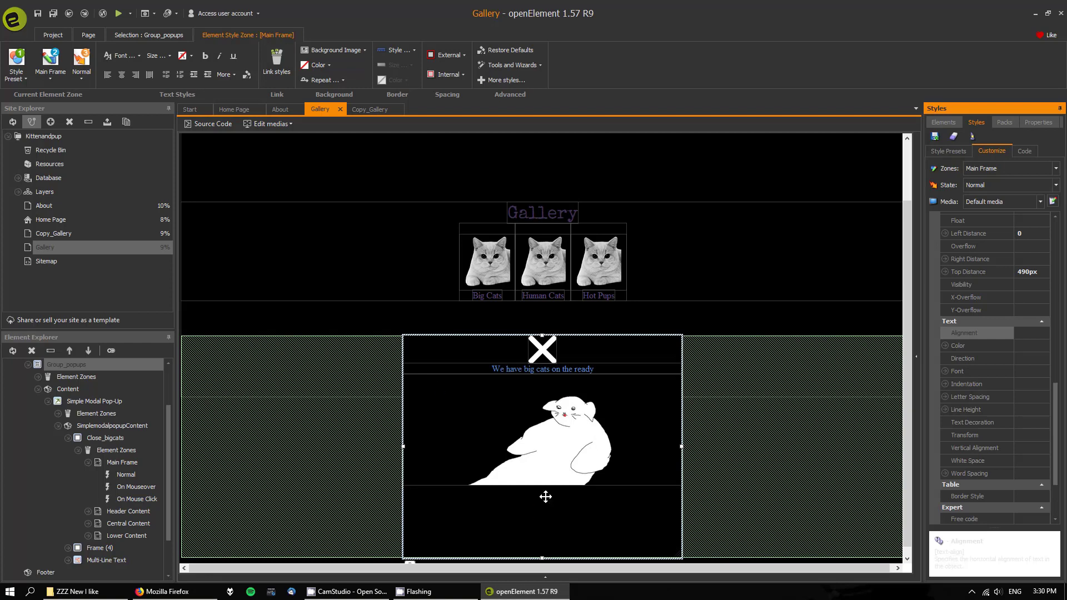
Set the width of the Simple Modal Pop-Up element to 100% and save the site.
{"action": "left_click", "coordinate": [643, 350]}
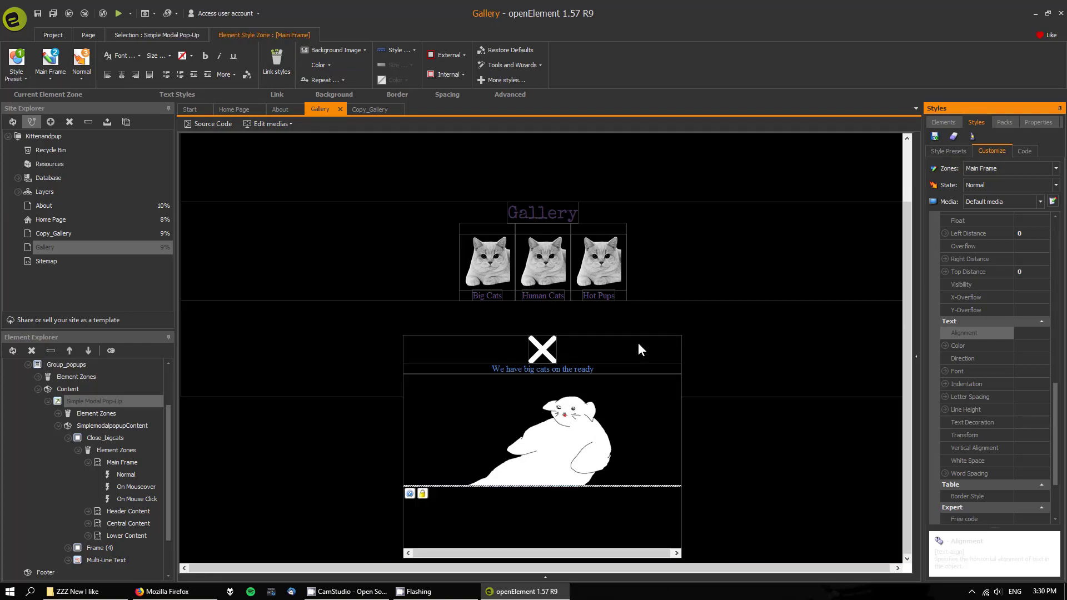
{"action": "left_click_drag", "start_coordinate": [1062, 438], "coordinate": [1063, 263]}
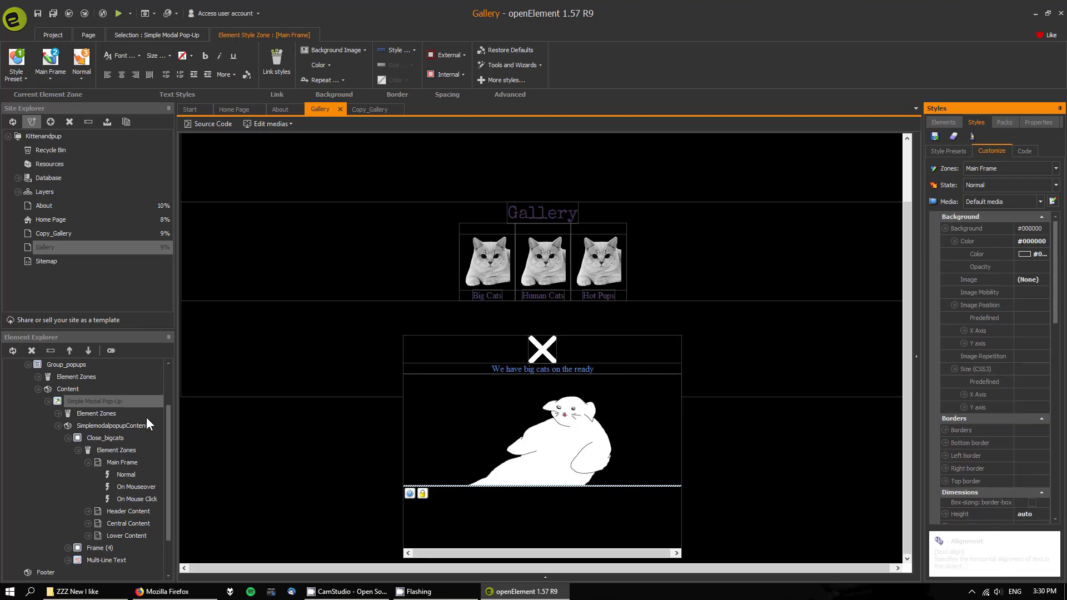
{"action": "left_click", "coordinate": [111, 408]}
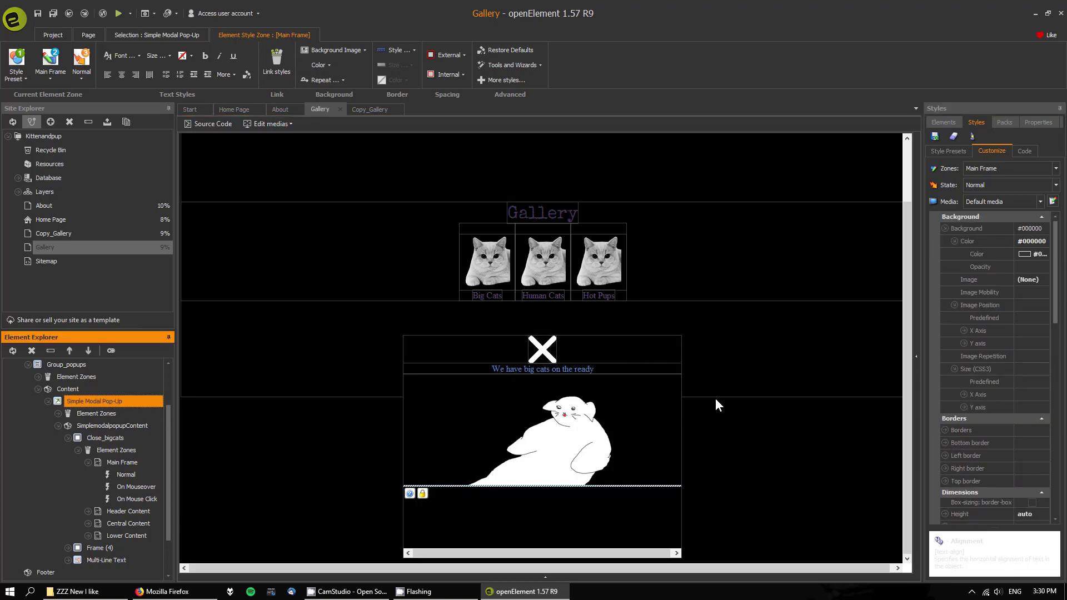
{"action": "left_click", "coordinate": [578, 369]}
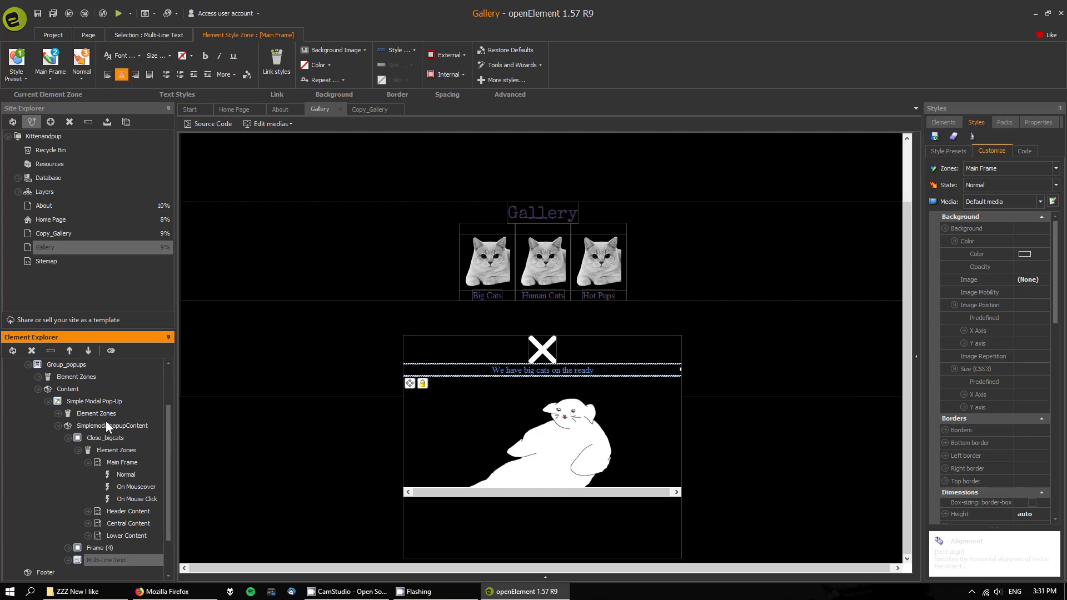
{"action": "left_click", "coordinate": [116, 405]}
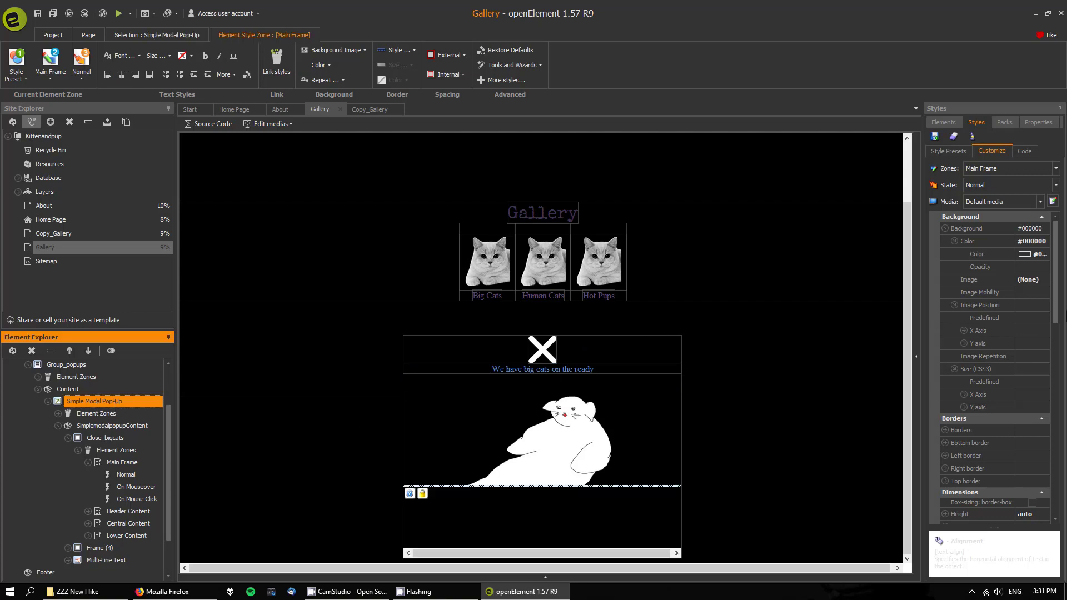
{"action": "left_click", "coordinate": [1038, 123]}
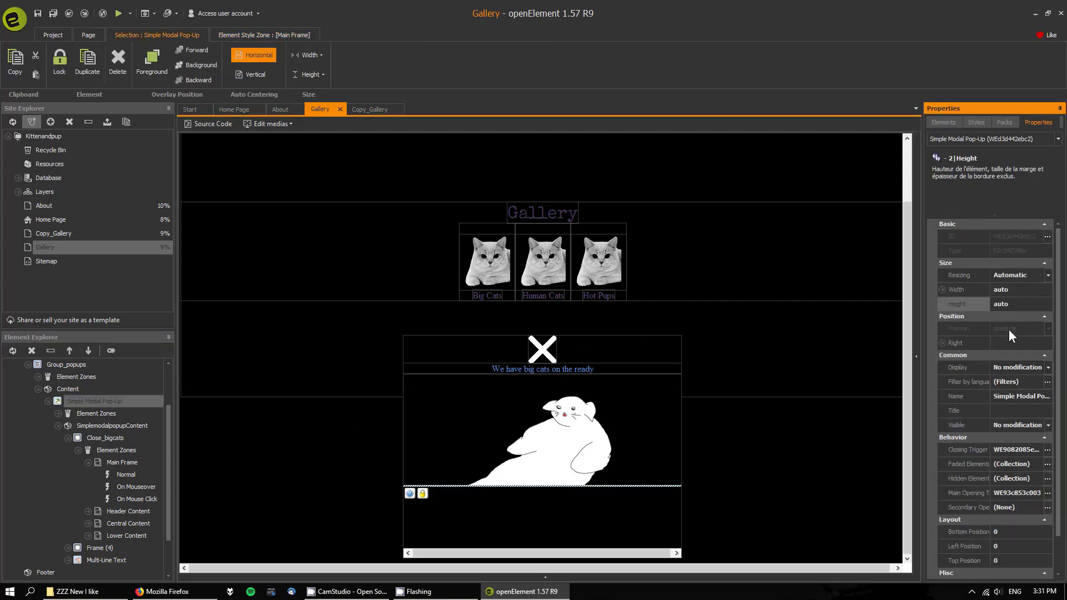
{"action": "left_click", "coordinate": [1014, 289]}
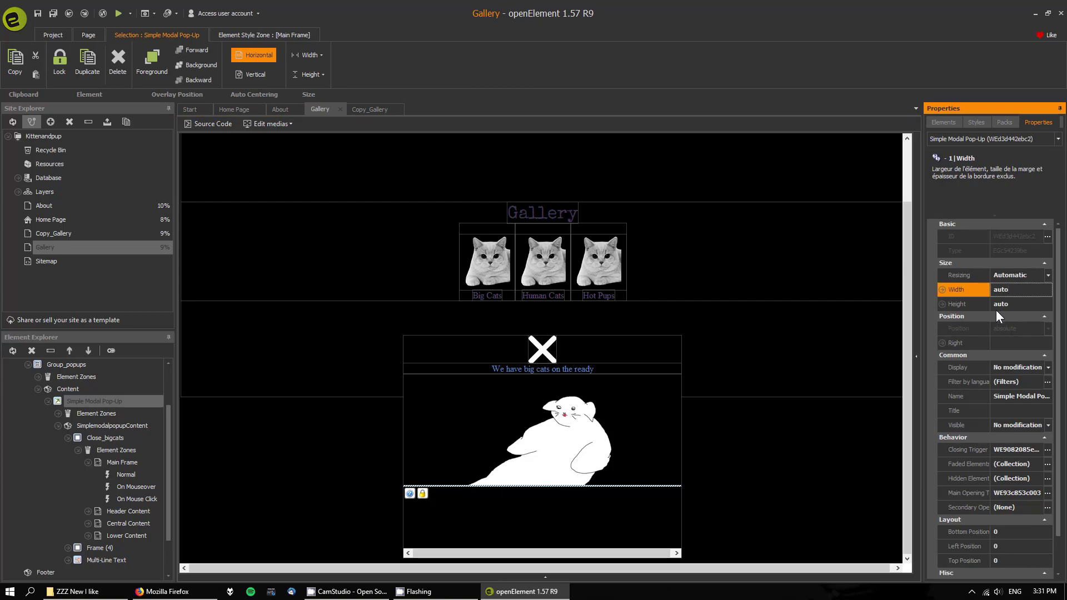
{"action": "key", "text": "ctrl+a"}
{"action": "type", "text": "100%"}
{"action": "key", "text": "Return"}
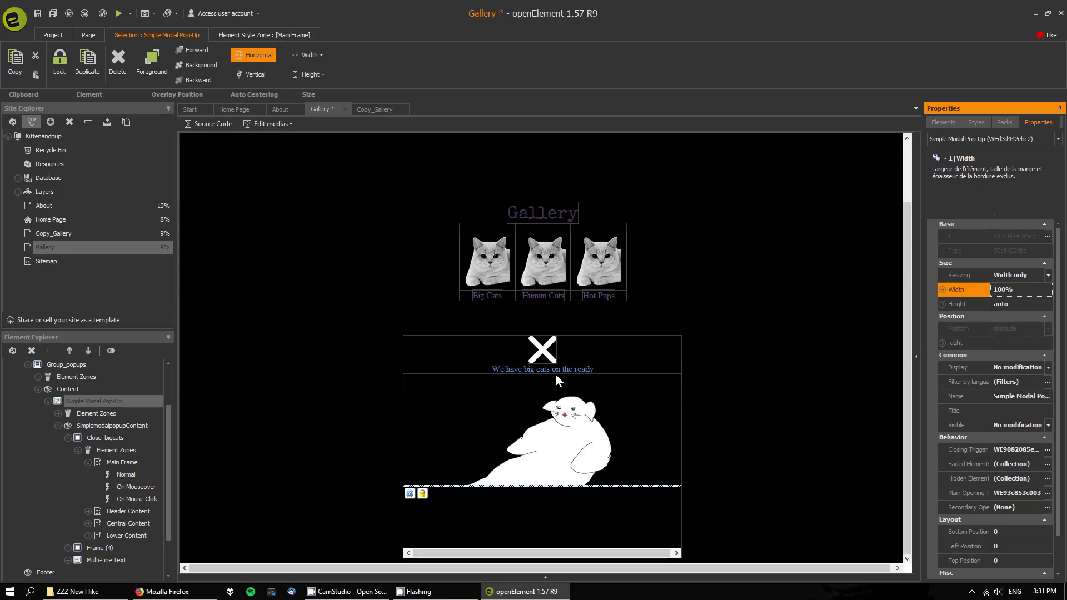
{"action": "left_click", "coordinate": [53, 10]}
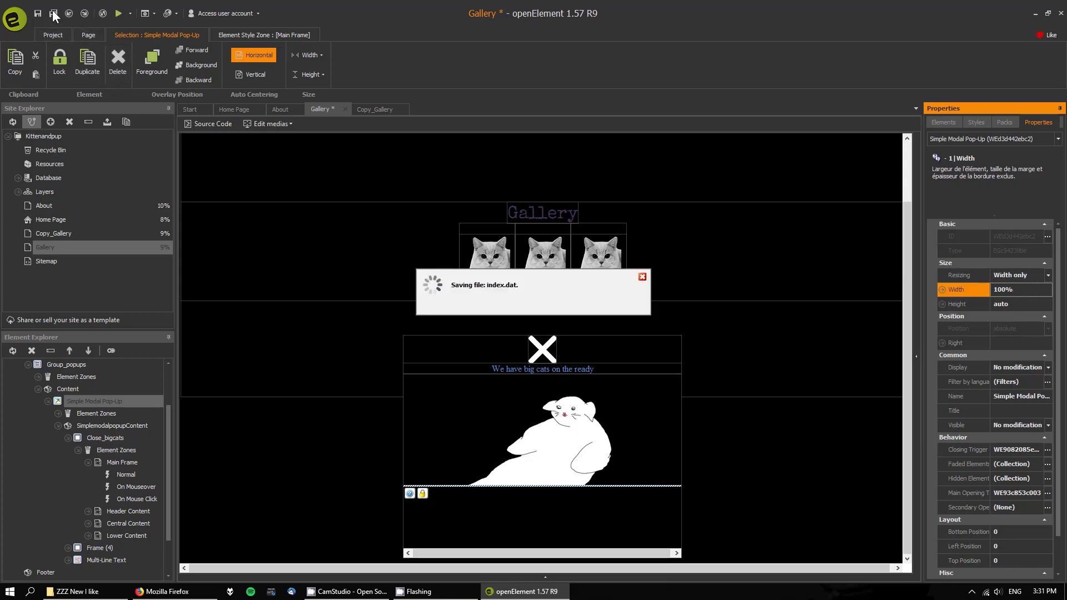
Preview the Gallery page in Firefox twice, opening and closing the Big Cats pop-up each time, and return to openElement.
{"action": "left_click", "coordinate": [118, 16]}
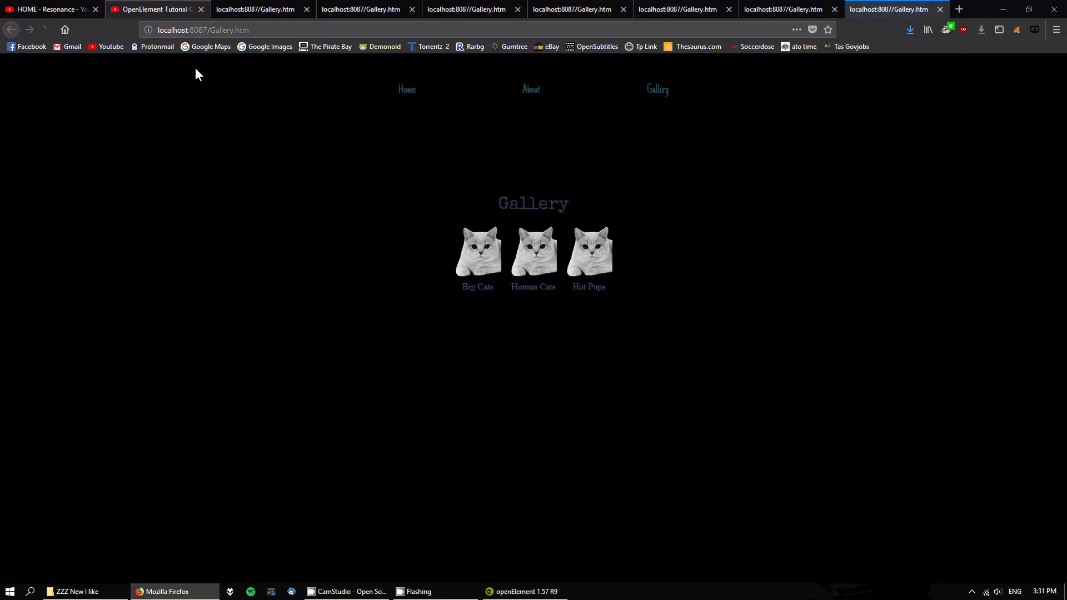
{"action": "left_click", "coordinate": [491, 251]}
{"action": "left_click", "coordinate": [535, 342]}
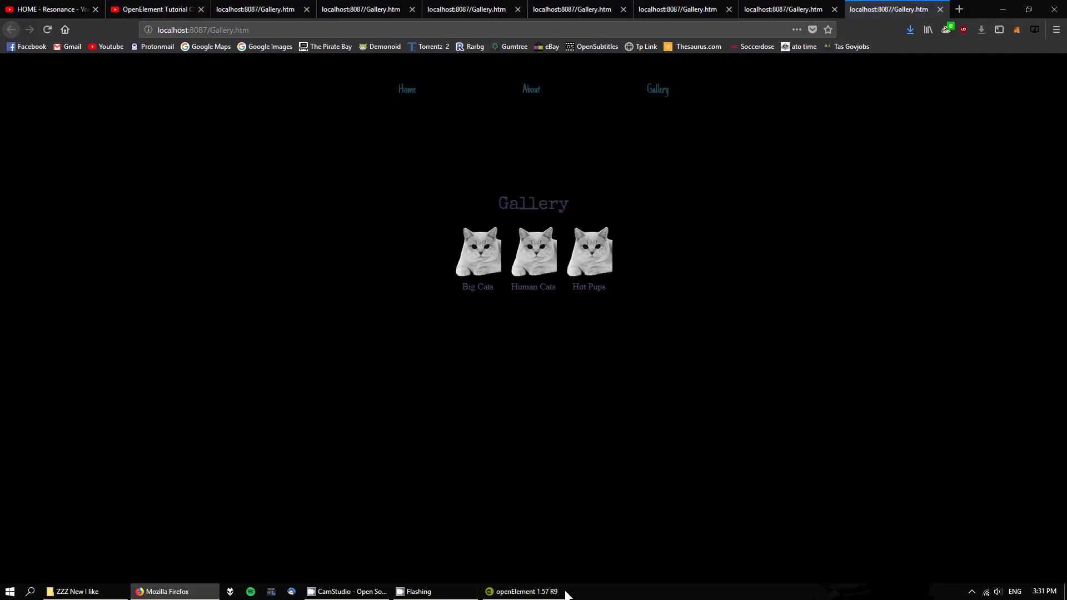
{"action": "left_click", "coordinate": [562, 592]}
{"action": "left_click", "coordinate": [642, 431]}
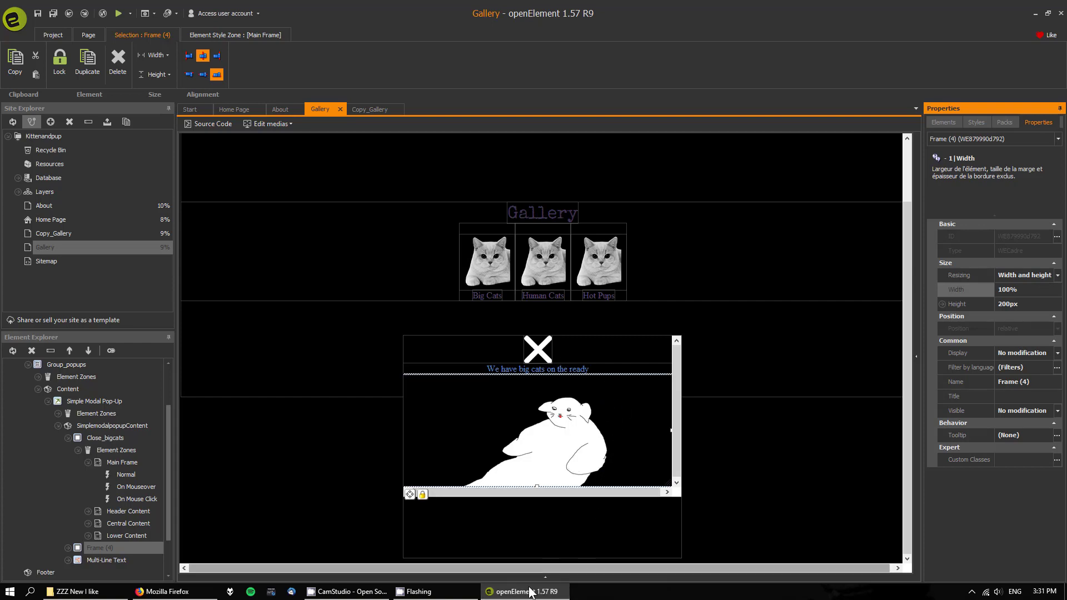
{"action": "left_click", "coordinate": [119, 12]}
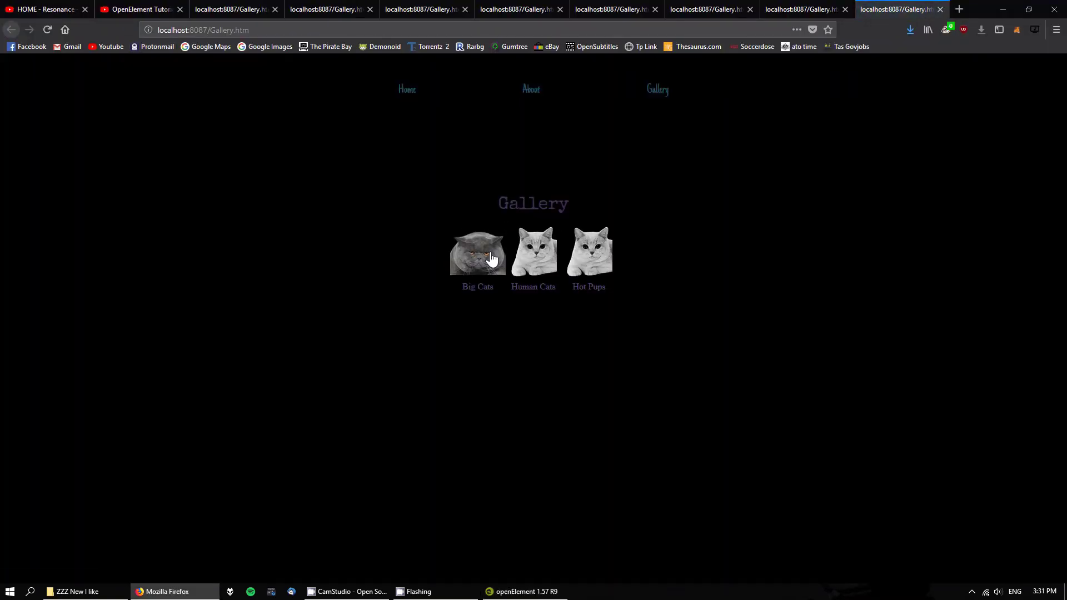
{"action": "left_click", "coordinate": [492, 259]}
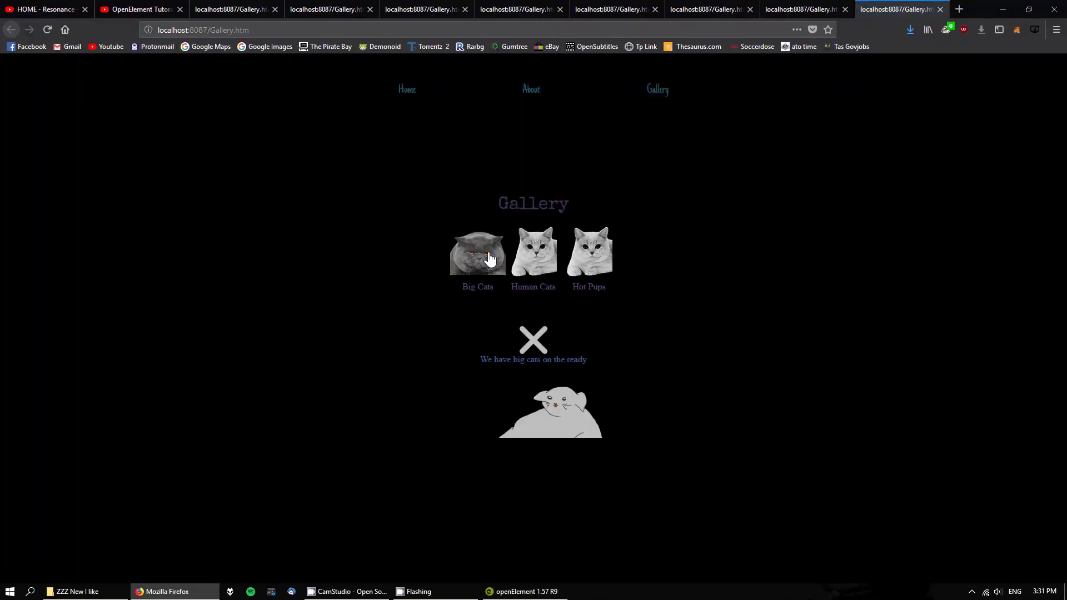
{"action": "left_click", "coordinate": [533, 344]}
{"action": "left_click", "coordinate": [525, 592]}
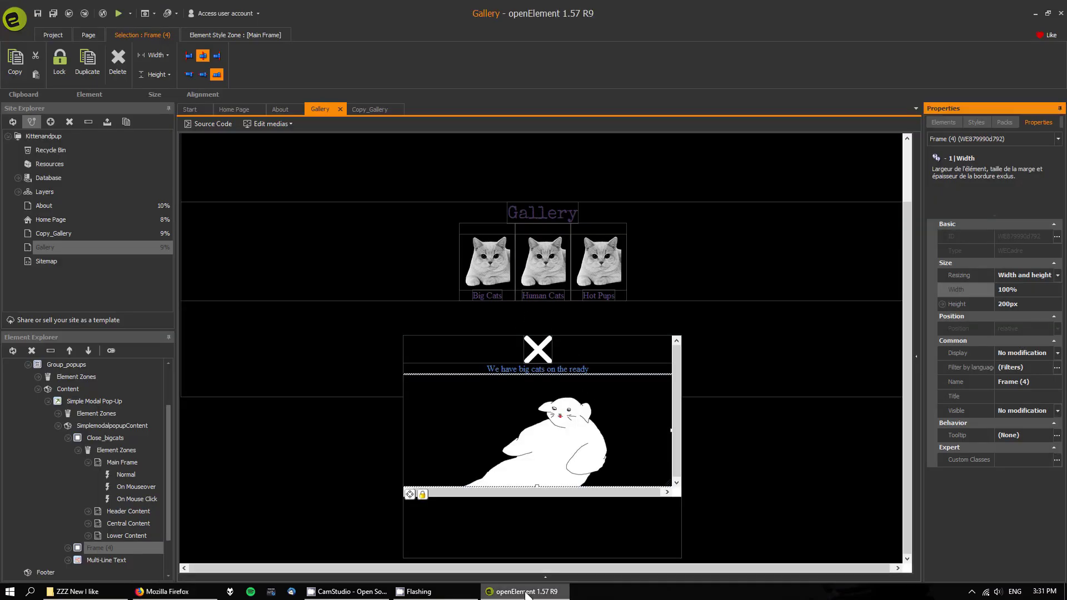
Copy the Simple Modal Pop-Up, paste two duplicates of it inside Group_popups, and select that group.
{"action": "left_click", "coordinate": [615, 344]}
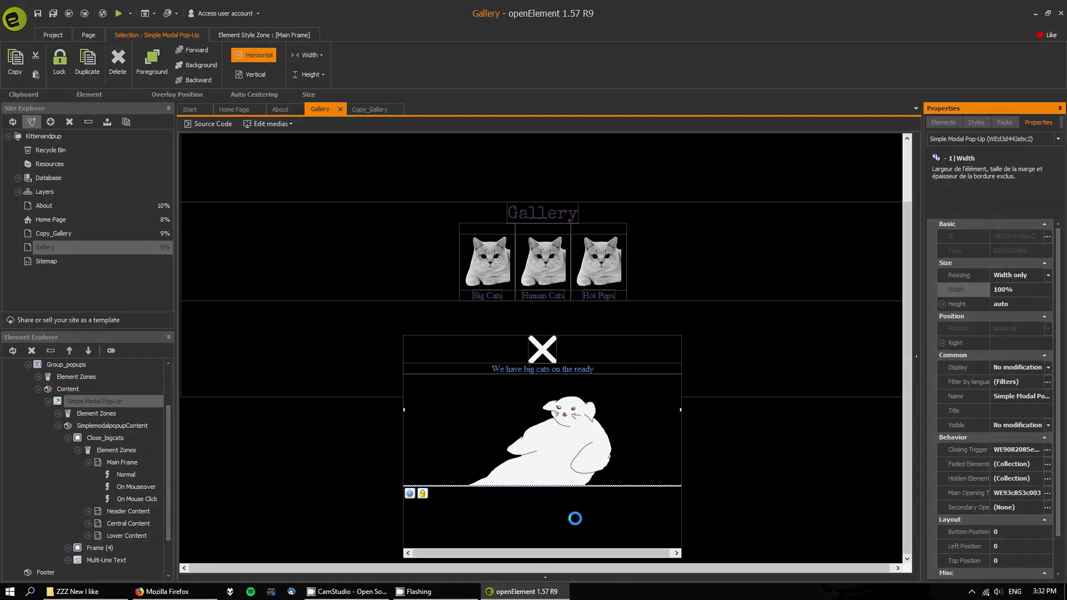
{"action": "left_click", "coordinate": [369, 592]}
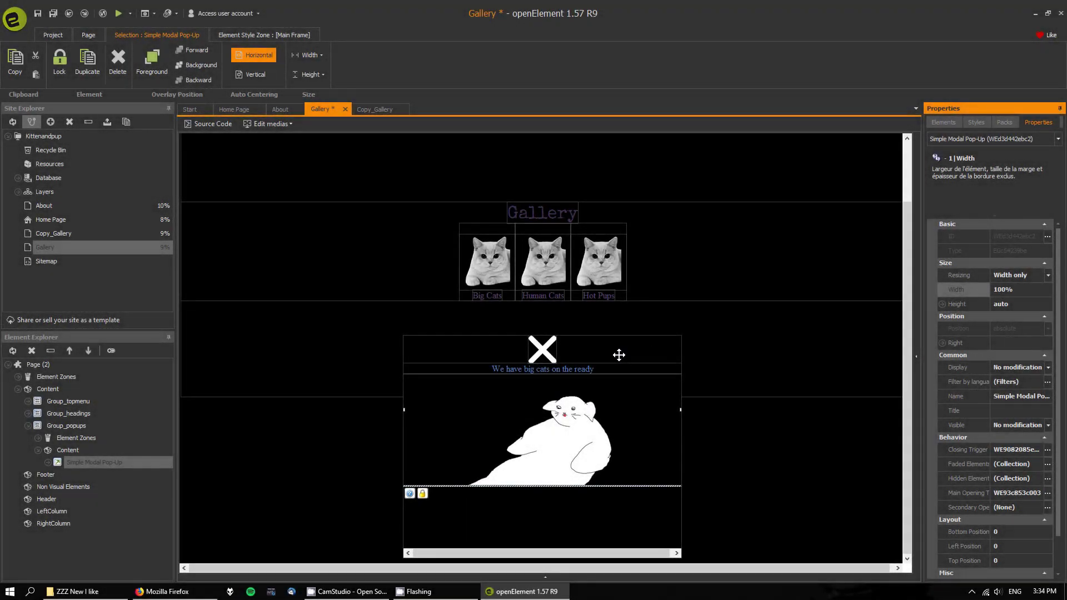
{"action": "right_click", "coordinate": [619, 354]}
{"action": "left_click", "coordinate": [651, 392]}
{"action": "left_click", "coordinate": [84, 464]}
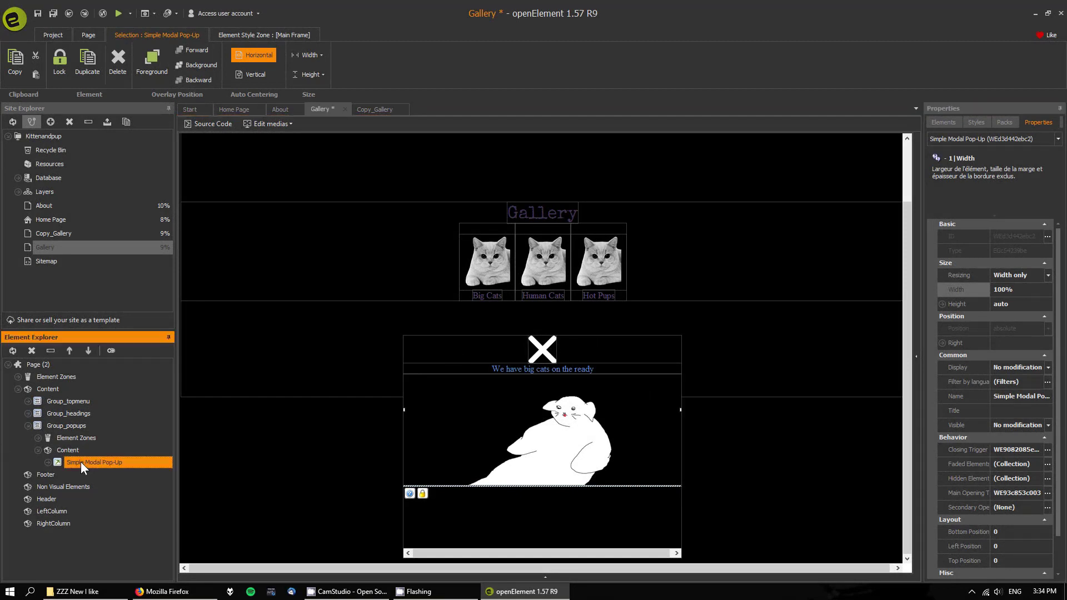
{"action": "right_click", "coordinate": [630, 350]}
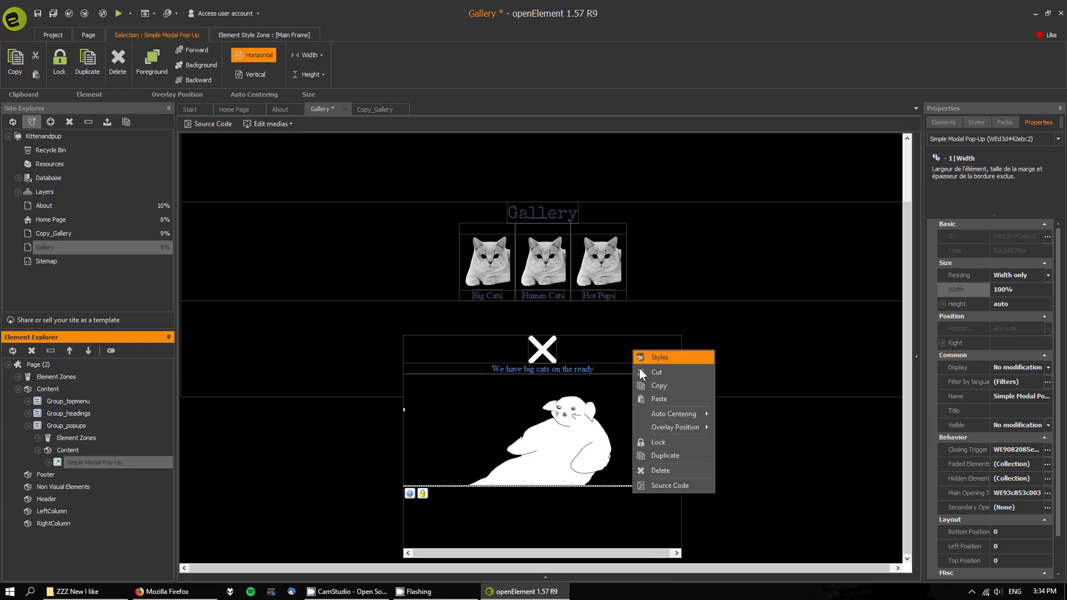
{"action": "left_click", "coordinate": [662, 398]}
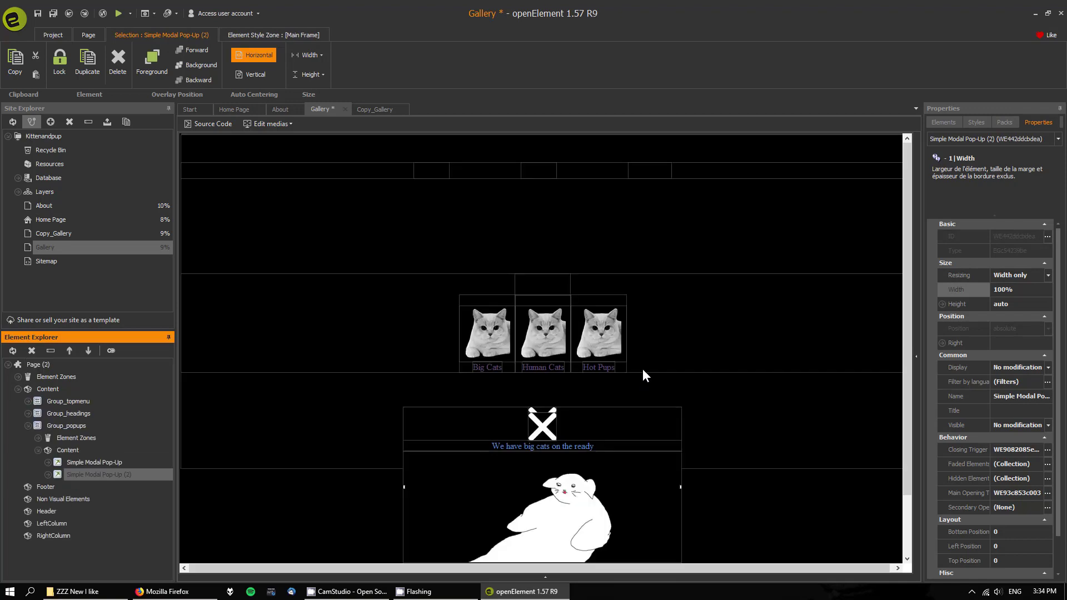
{"action": "right_click", "coordinate": [641, 356]}
{"action": "left_click", "coordinate": [661, 401]}
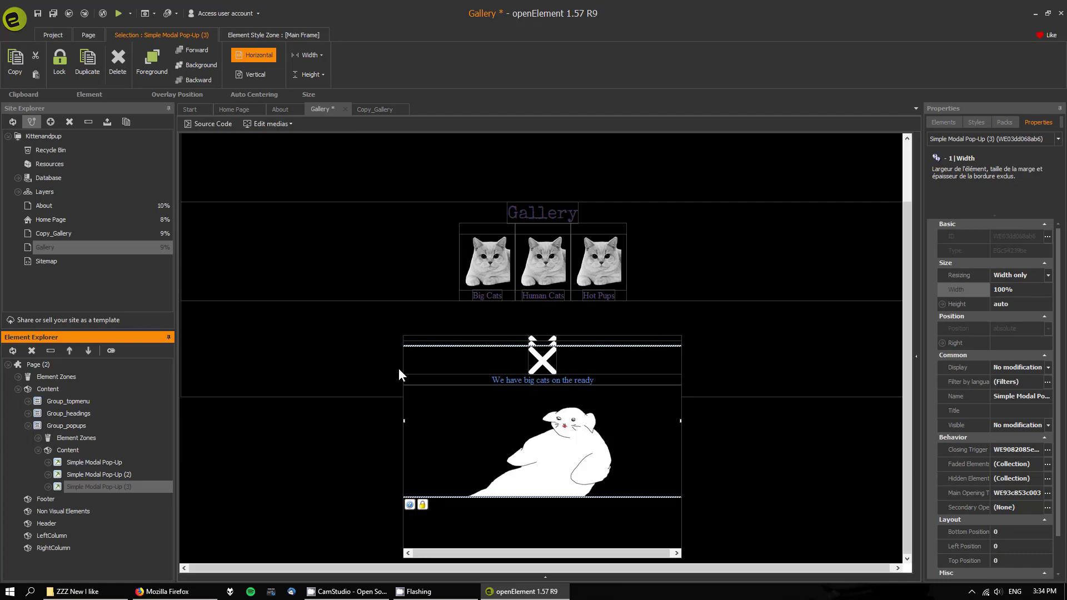
{"action": "left_click", "coordinate": [76, 427]}
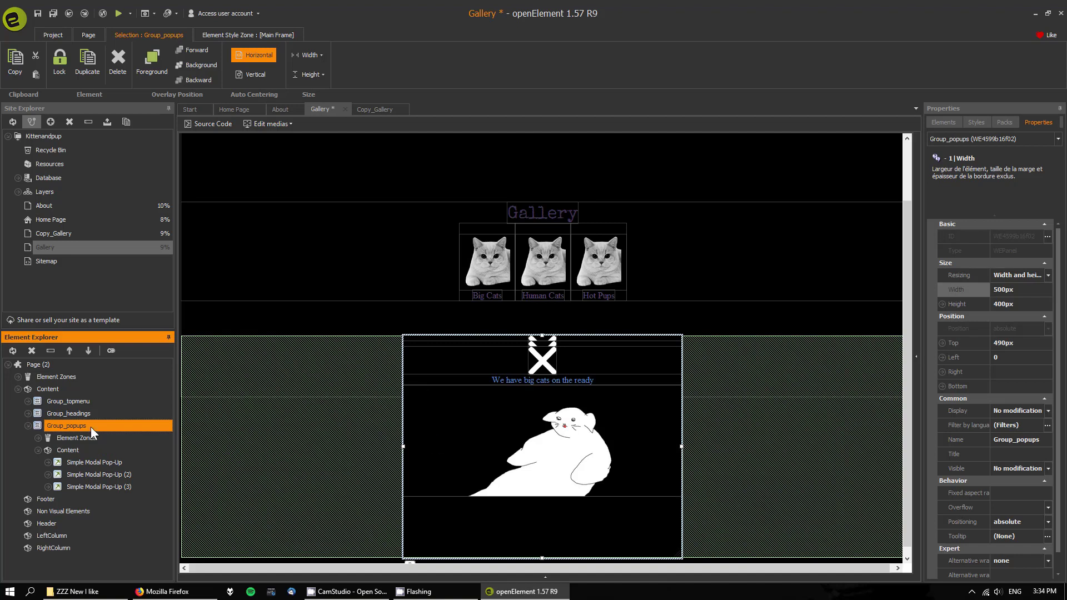
Rename the first Simple Modal Pop-Up in Group_popups as popup_bigcat and the second one as popup_human.
{"action": "left_click", "coordinate": [85, 461]}
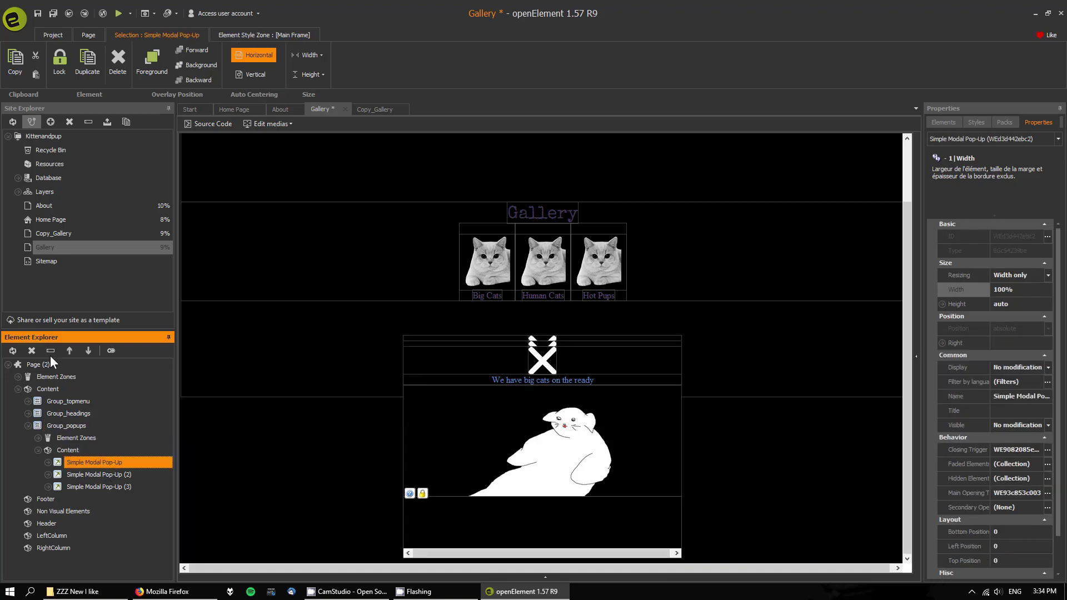
{"action": "key", "text": "F2"}
{"action": "type", "text": "popup_bigcat"}
{"action": "left_click", "coordinate": [118, 472]}
{"action": "left_click", "coordinate": [53, 348]}
{"action": "type", "text": "pop"}
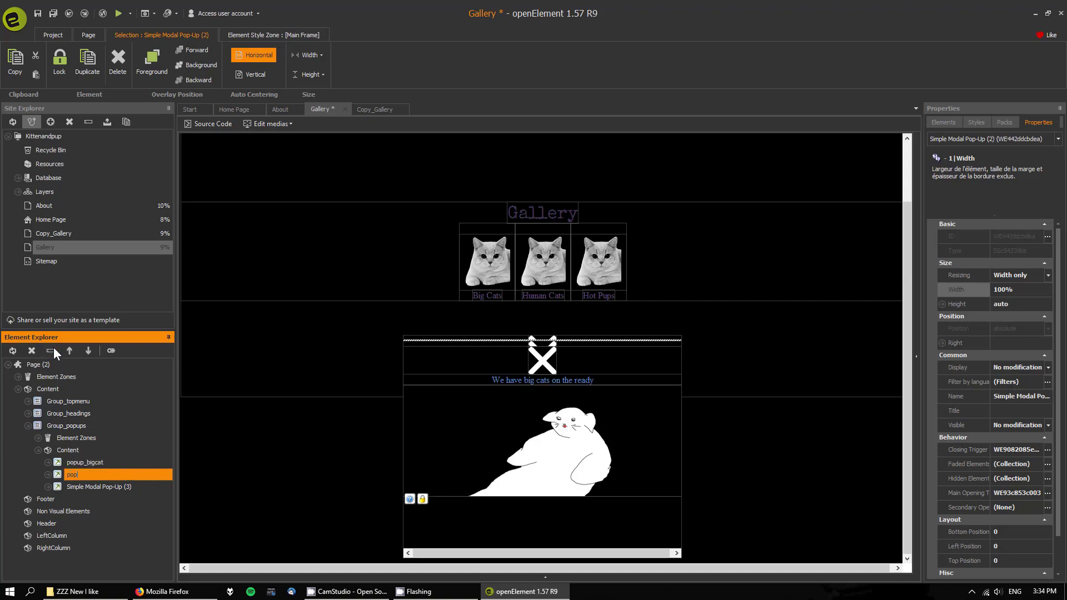
{"action": "type", "text": "up_human"}
{"action": "key", "text": "Return"}
Rename the third Simple Modal Pop-Up in Group_popups as popup_hotpup.
{"action": "left_click", "coordinate": [95, 485]}
{"action": "left_click", "coordinate": [53, 350]}
{"action": "type", "text": "po"}
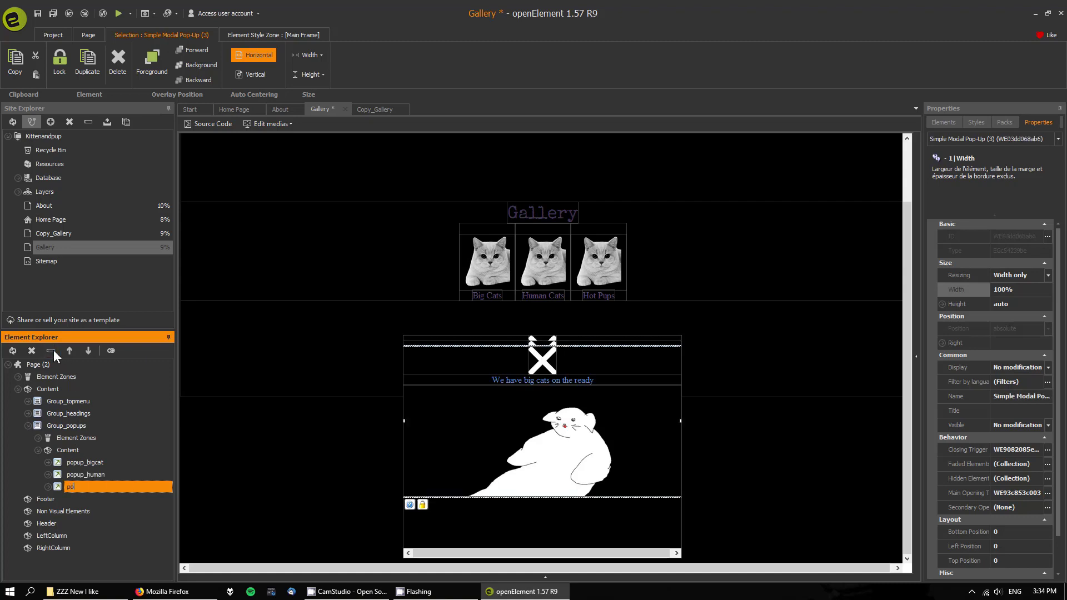
{"action": "type", "text": "pup_hotpup"}
{"action": "key", "text": "Return"}
{"action": "left_click", "coordinate": [96, 478]}
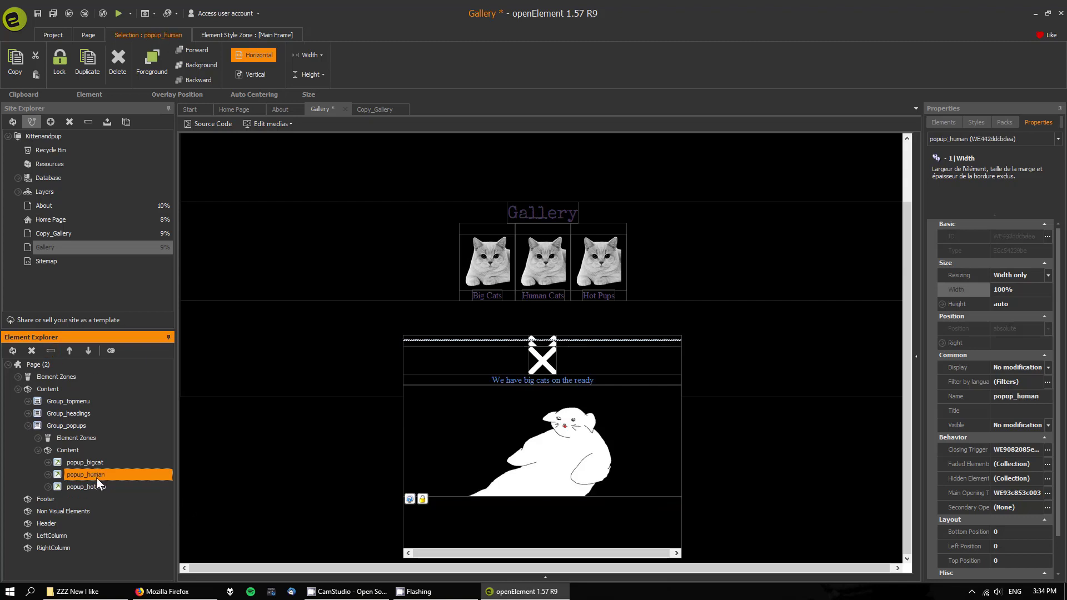
{"action": "left_click", "coordinate": [106, 465]}
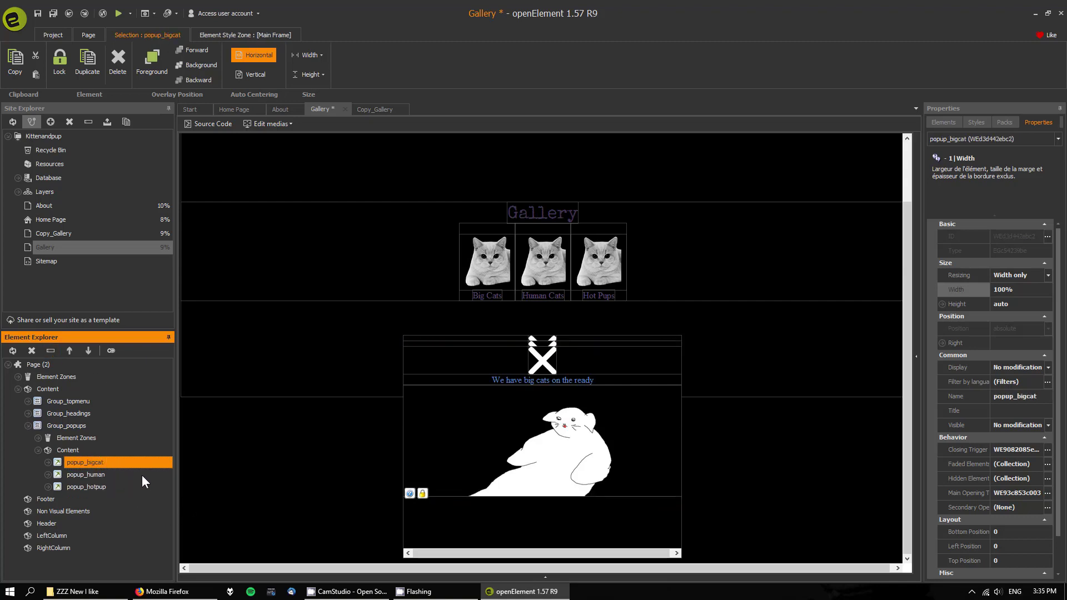
{"action": "left_click", "coordinate": [104, 474]}
{"action": "left_click", "coordinate": [99, 487]}
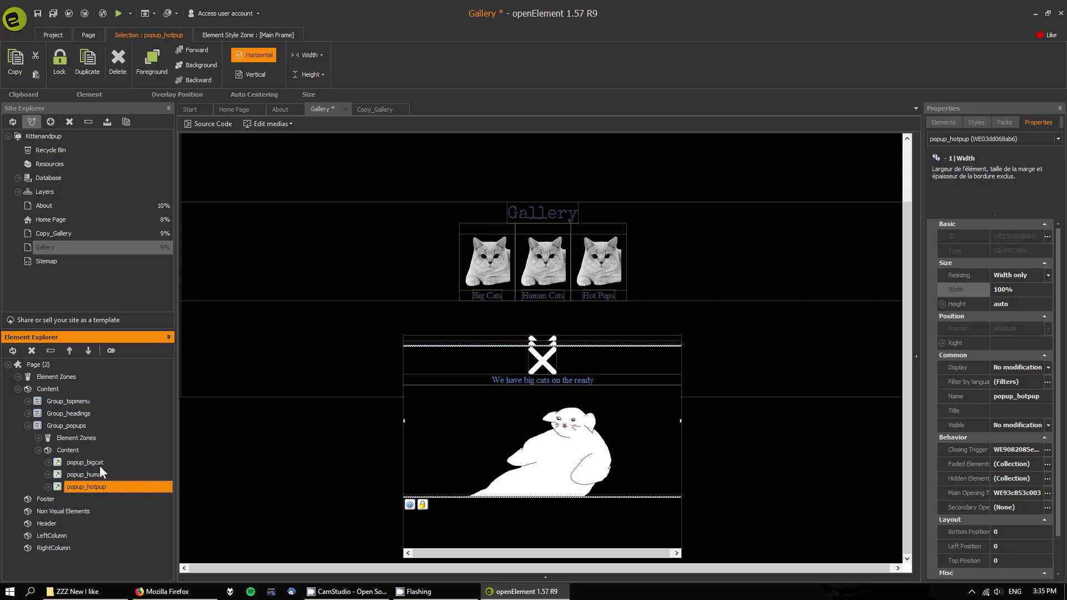
Expand the content of popup_bigcat and rename its Frame (4) element as image_bcat.
{"action": "left_click", "coordinate": [100, 465]}
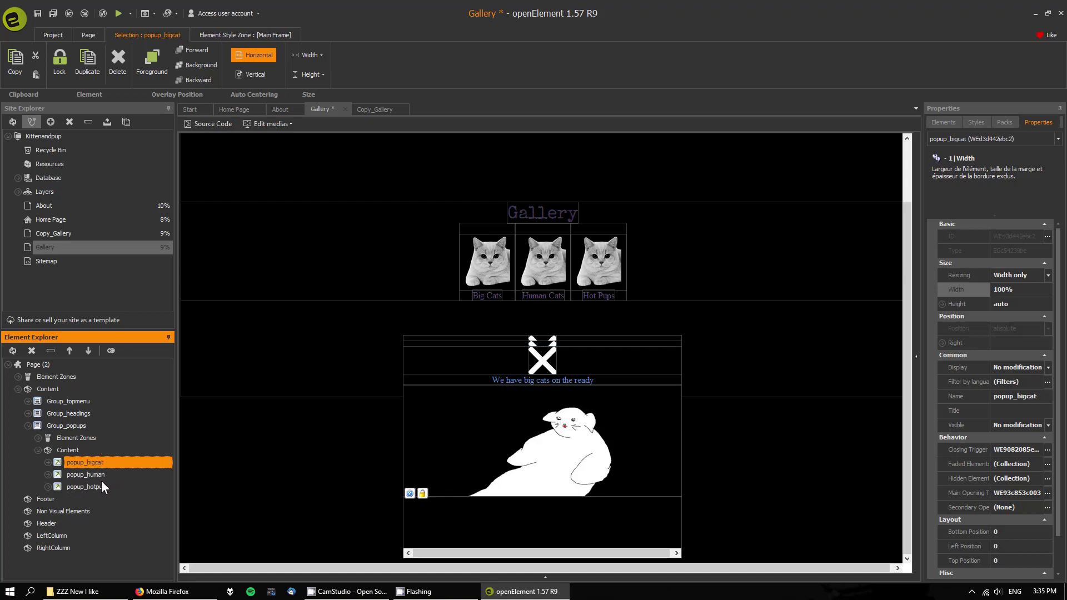
{"action": "left_click", "coordinate": [50, 462]}
{"action": "left_click", "coordinate": [58, 487]}
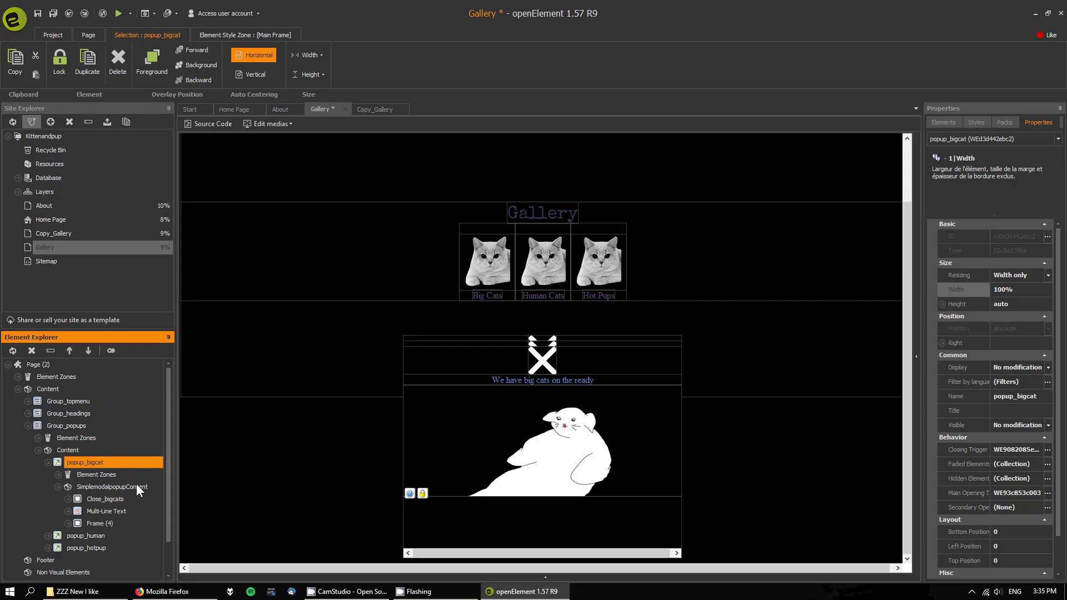
{"action": "scroll", "coordinate": [168, 515], "scroll_direction": "down", "scroll_amount": 1}
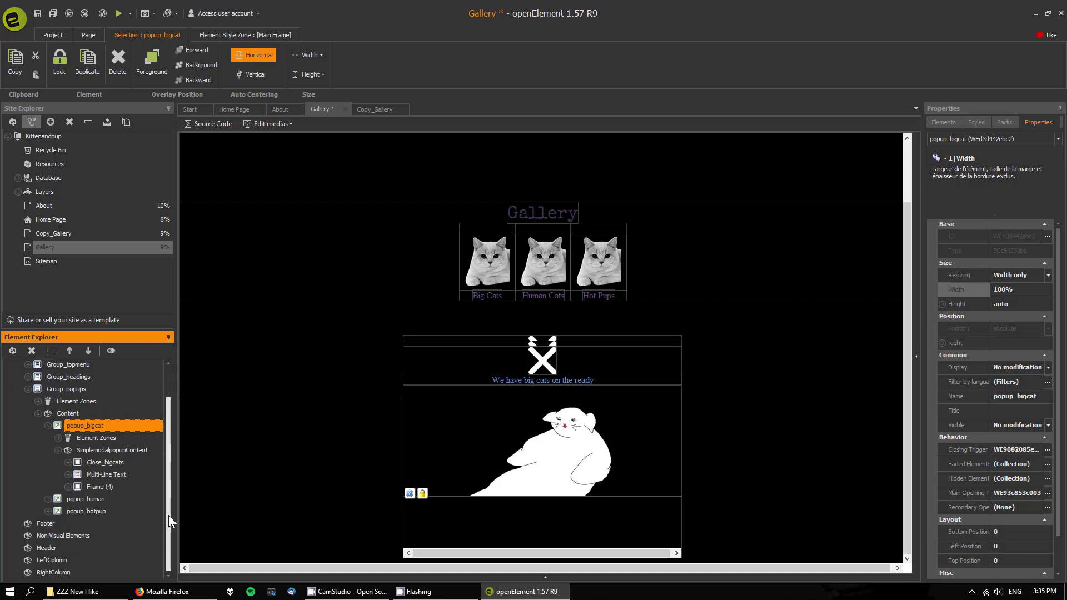
{"action": "left_click", "coordinate": [103, 485]}
{"action": "left_click", "coordinate": [108, 473]}
{"action": "left_click", "coordinate": [107, 463]}
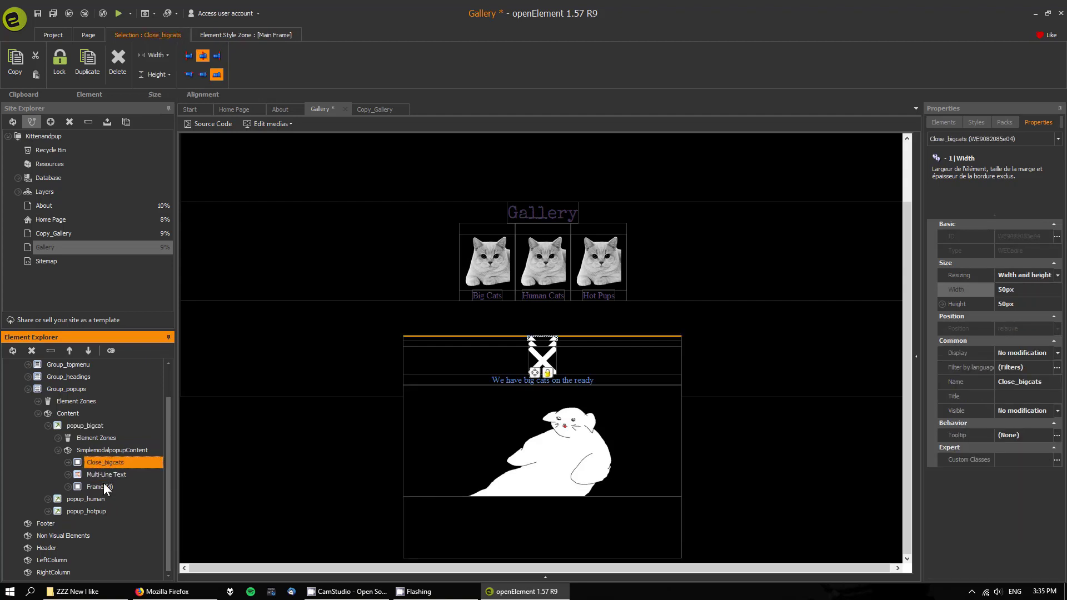
{"action": "left_click", "coordinate": [104, 484]}
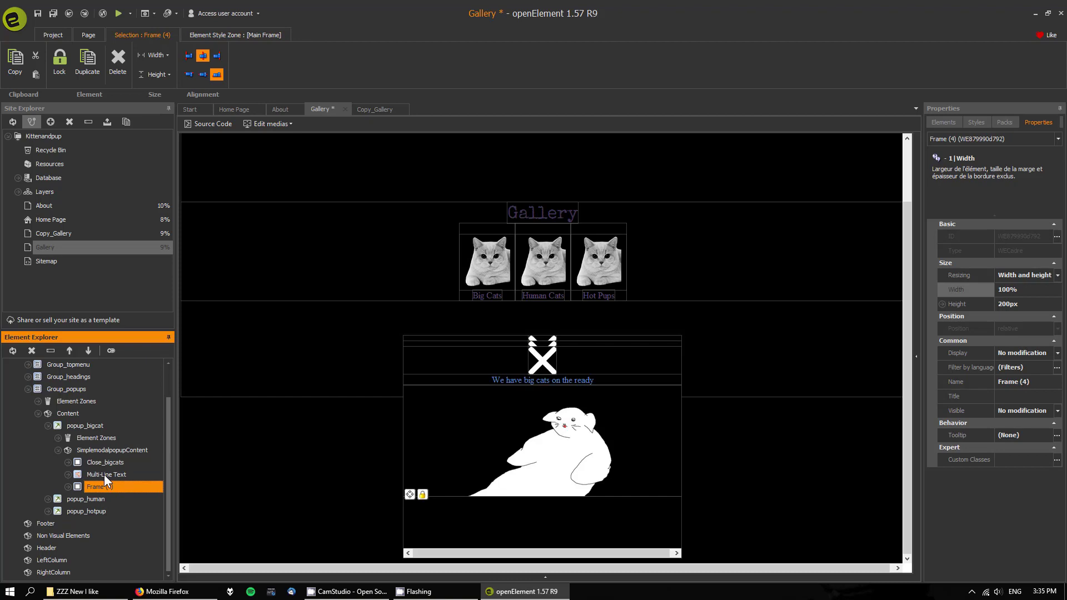
{"action": "left_click", "coordinate": [51, 355]}
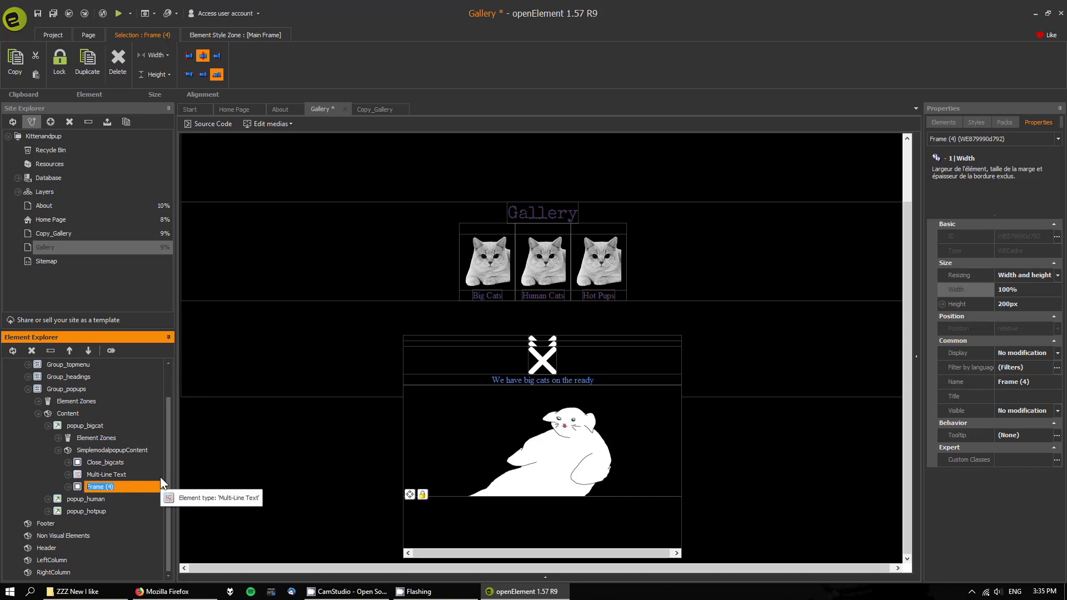
{"action": "type", "text": "image_bcat"}
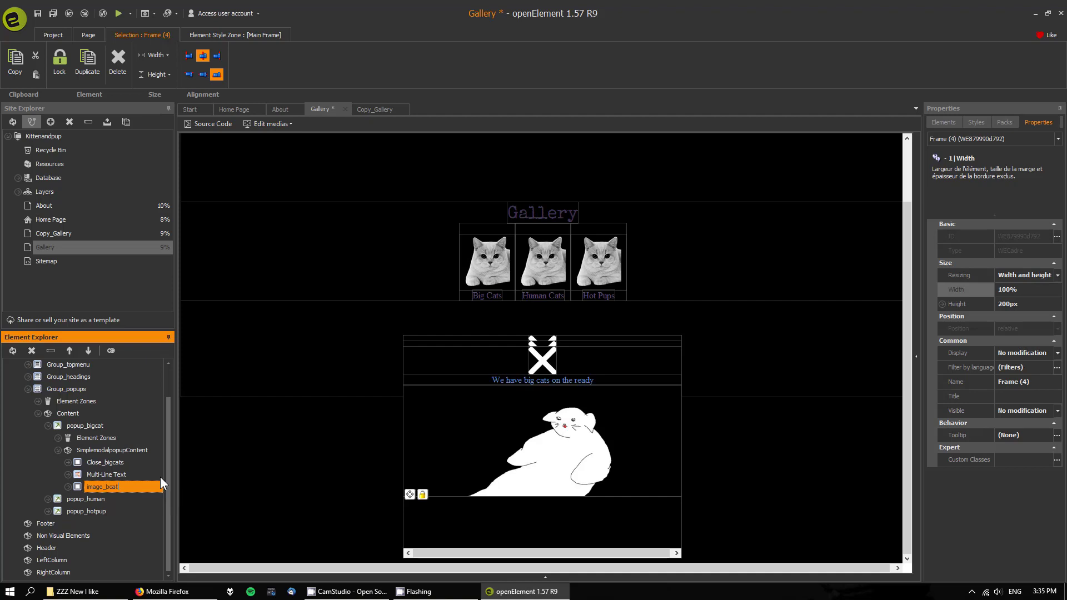
Expand popup_human, collapse popup_bigcat, and rename the close frame inside popup_human as Close_humancats.
{"action": "left_click", "coordinate": [50, 498]}
{"action": "scroll", "coordinate": [117, 499], "scroll_direction": "down", "scroll_amount": 1}
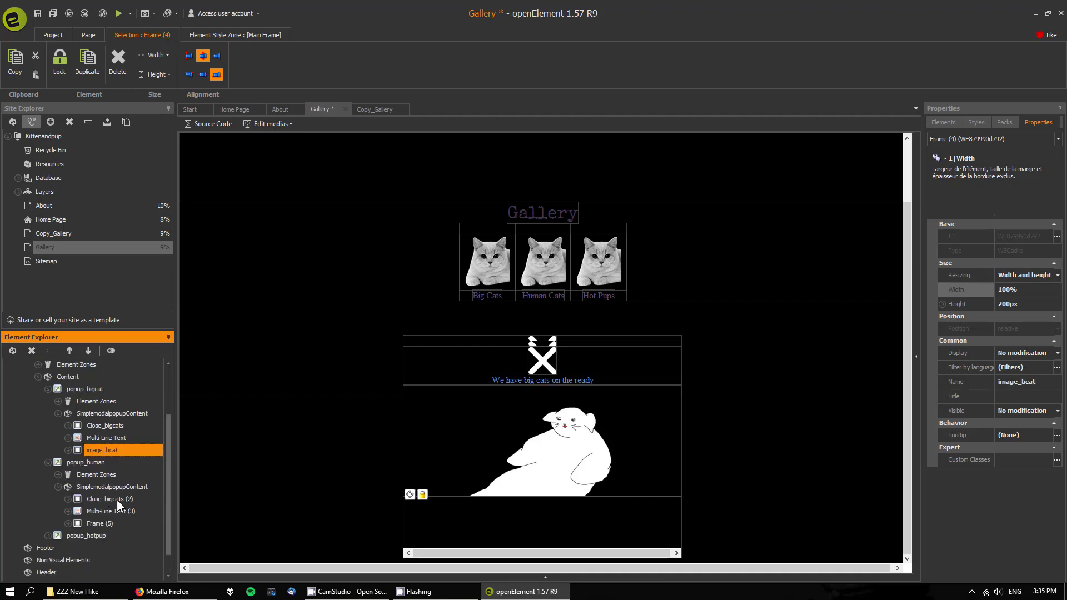
{"action": "left_click", "coordinate": [56, 414]}
{"action": "left_click", "coordinate": [47, 425]}
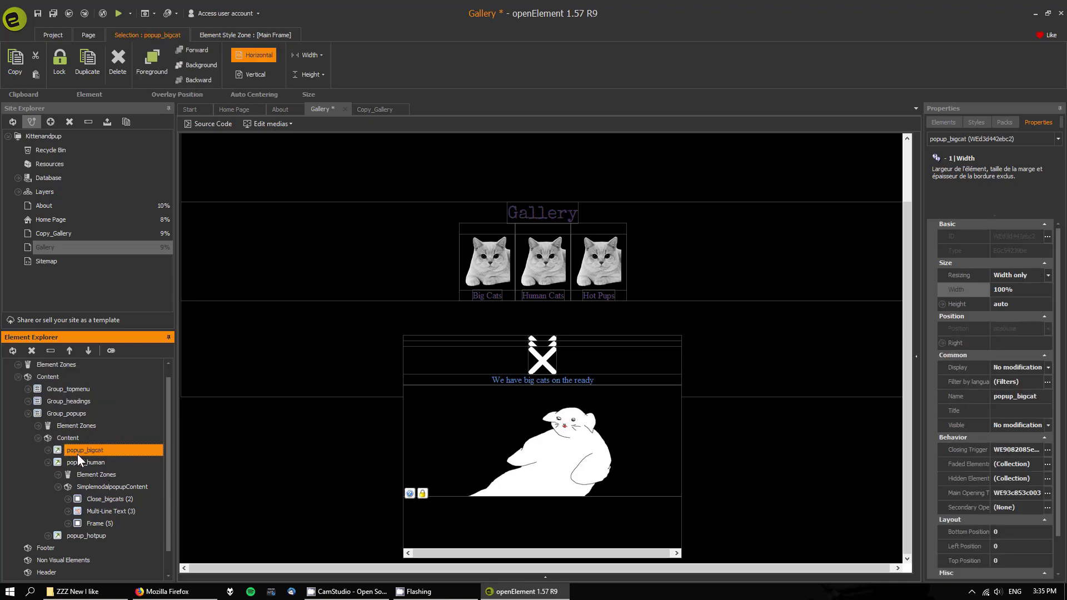
{"action": "left_click", "coordinate": [78, 459]}
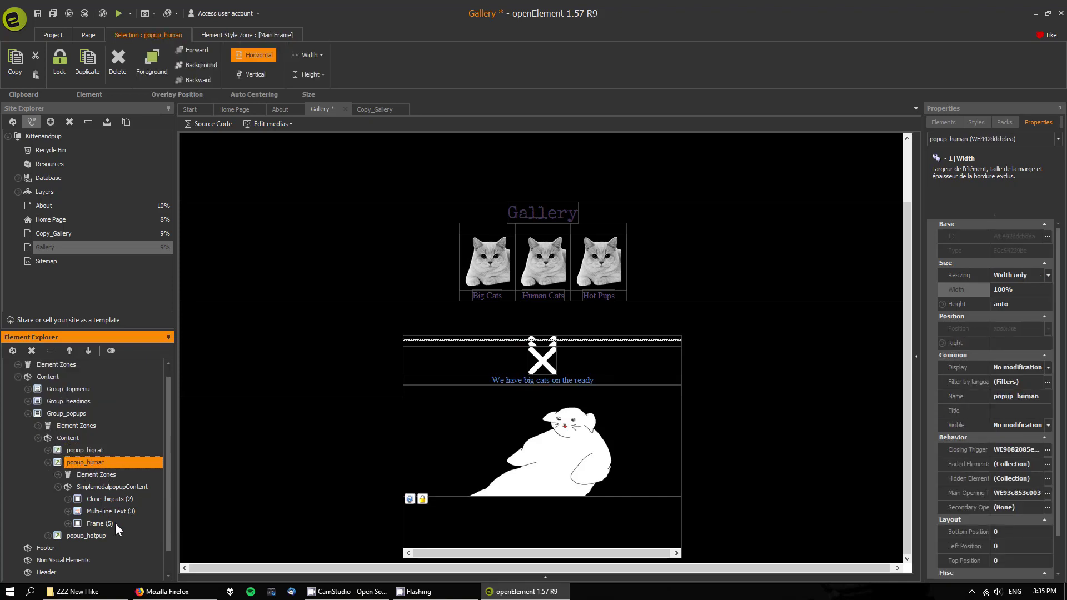
{"action": "left_click", "coordinate": [93, 499]}
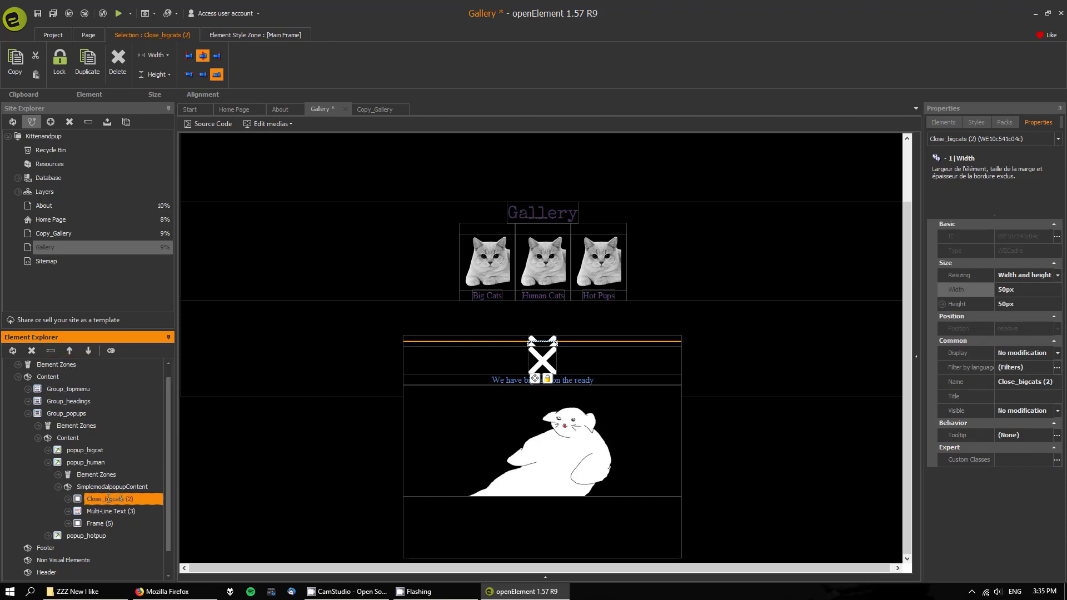
{"action": "left_click_drag", "start_coordinate": [106, 498], "coordinate": [170, 501]}
{"action": "type", "text": "humancats"}
{"action": "key", "text": "Return"}
Rename Frame (5) inside popup_human as image_hcat and collapse that pop-up's content.
{"action": "left_click", "coordinate": [107, 522]}
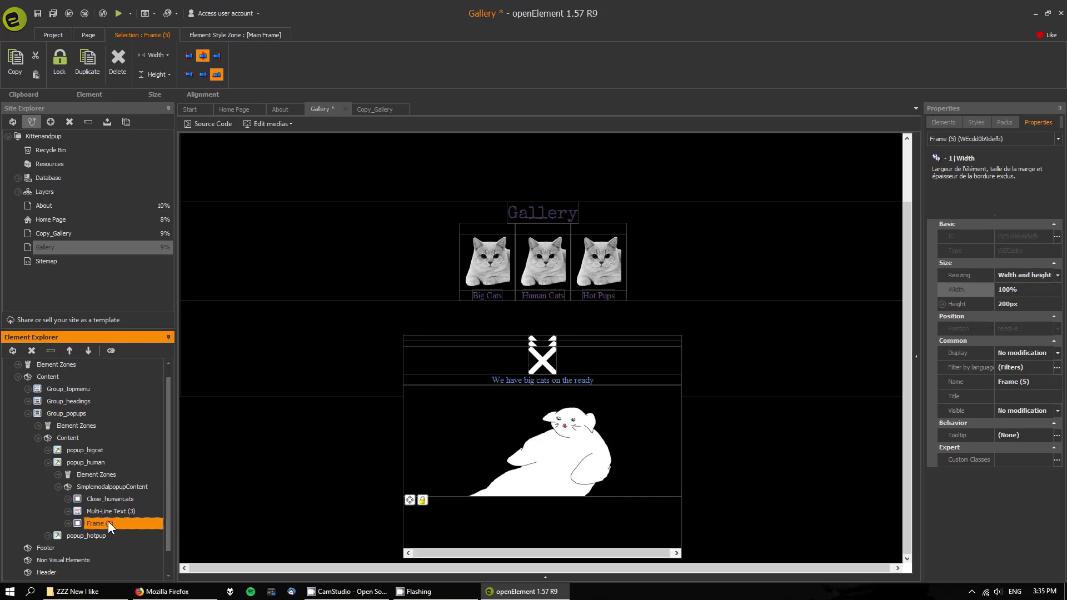
{"action": "left_click", "coordinate": [52, 352]}
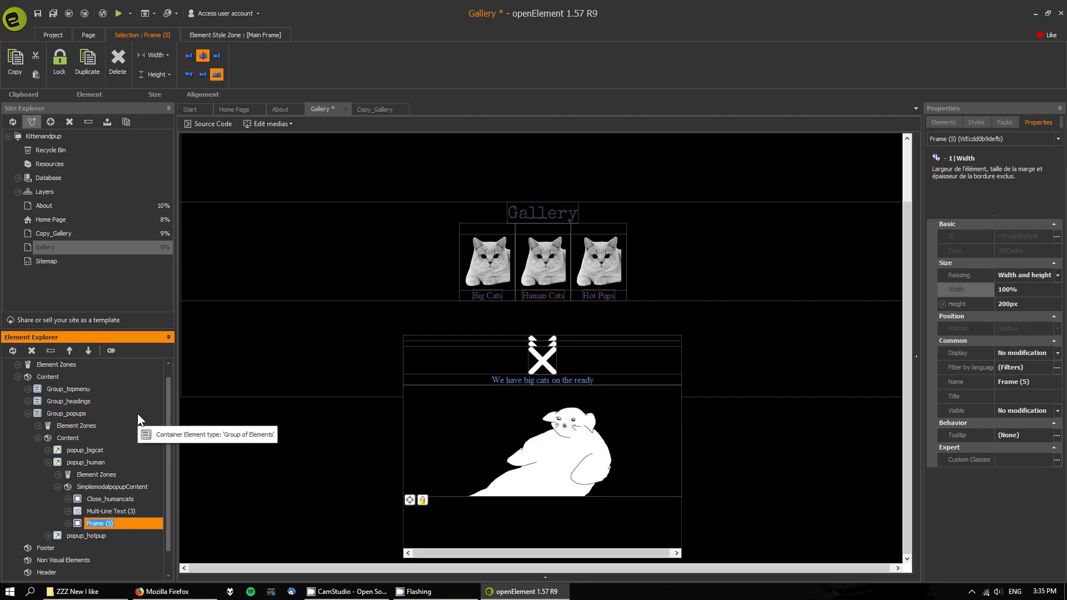
{"action": "type", "text": "image"}
{"action": "type", "text": "_"}
{"action": "type", "text": "hum"}
{"action": "type", "text": "cat"}
{"action": "left_click", "coordinate": [64, 488]}
{"action": "left_click", "coordinate": [56, 464]}
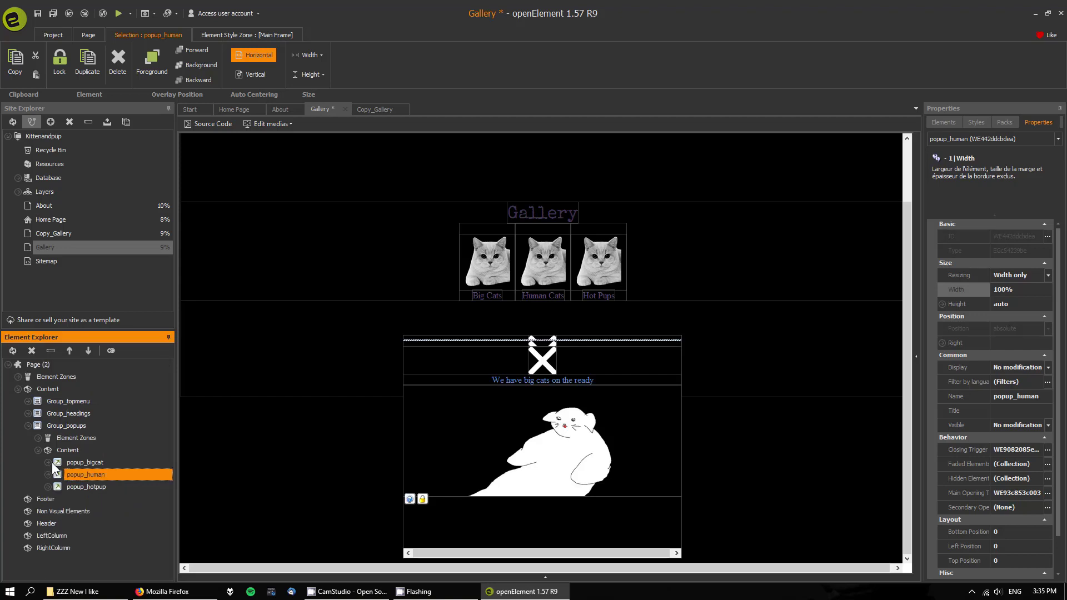
Expand the content of popup_hotpup and rename its close frame as Close_hotpups.
{"action": "left_click", "coordinate": [58, 486]}
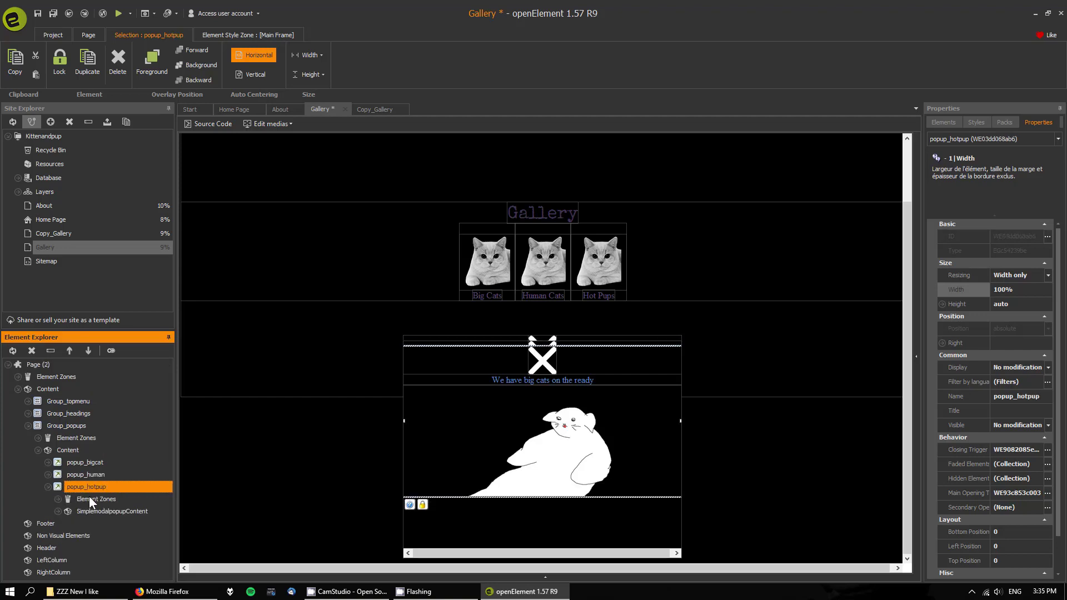
{"action": "left_click", "coordinate": [58, 510]}
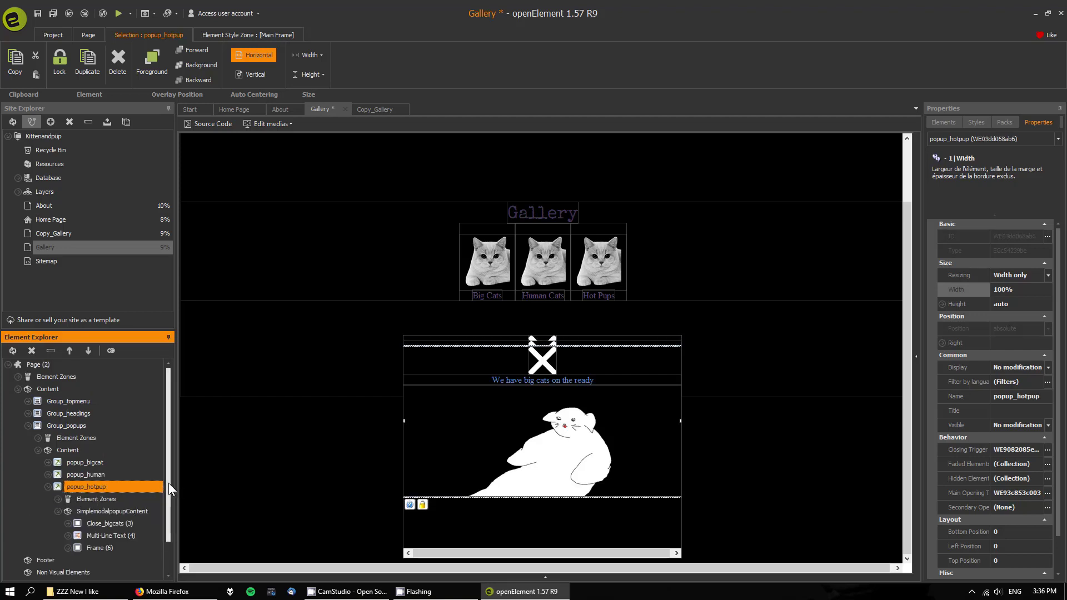
{"action": "scroll", "coordinate": [168, 482], "scroll_direction": "down", "scroll_amount": 1}
{"action": "left_click", "coordinate": [97, 487]}
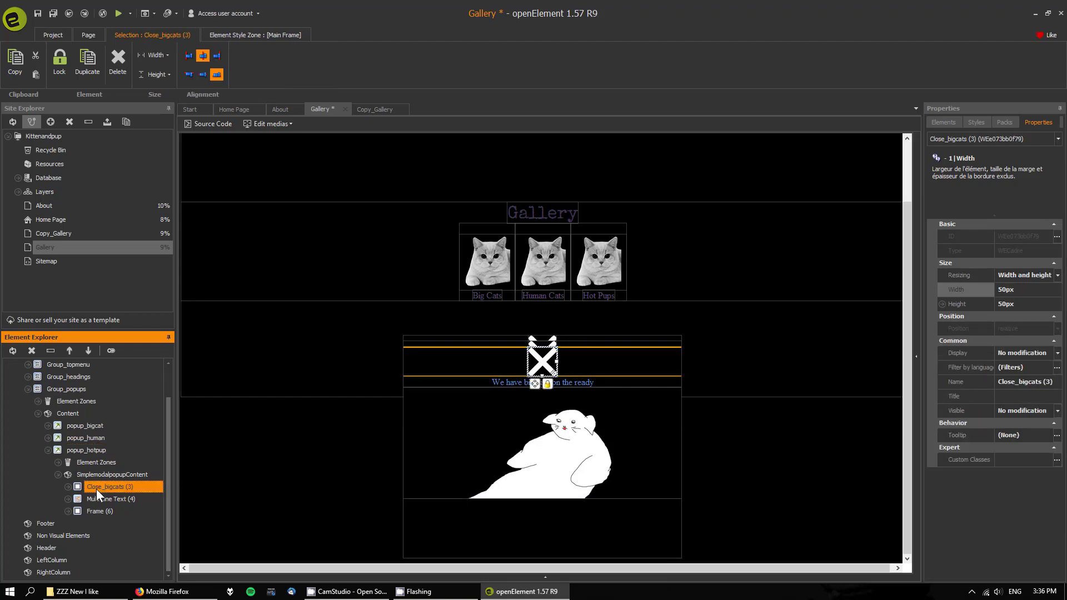
{"action": "left_click", "coordinate": [51, 350]}
{"action": "type", "text": "Close_"}
{"action": "type", "text": "hotpups"}
Rename Frame (6) inside popup_hotpup as Image_hpup and collapse that pop-up's content.
{"action": "left_click", "coordinate": [114, 508]}
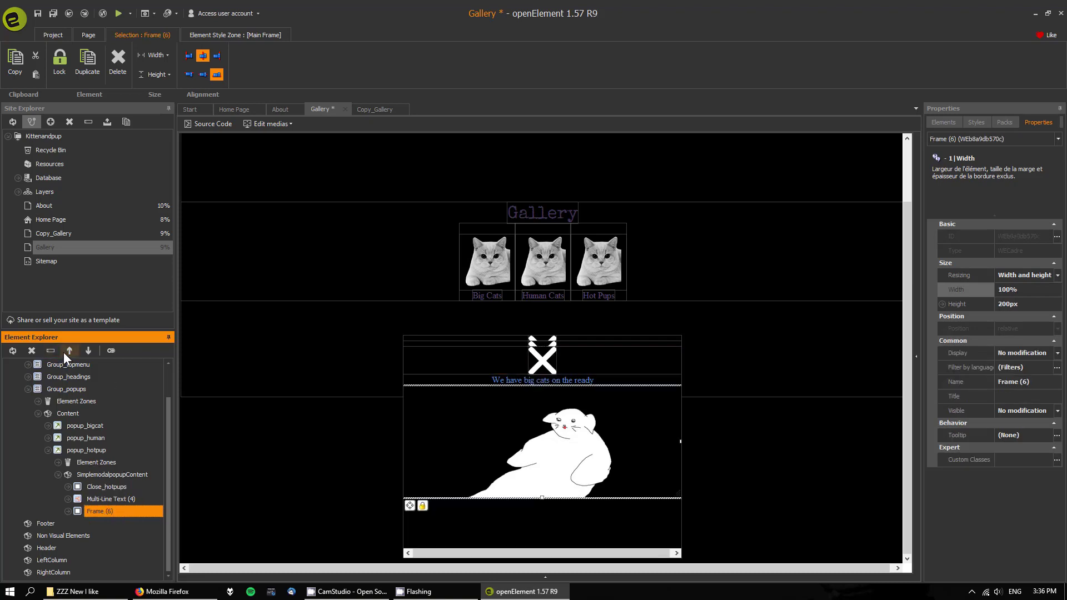
{"action": "key", "text": "F2"}
{"action": "type", "text": "Image_hpup"}
{"action": "left_click", "coordinate": [86, 475]}
{"action": "left_click", "coordinate": [59, 473]}
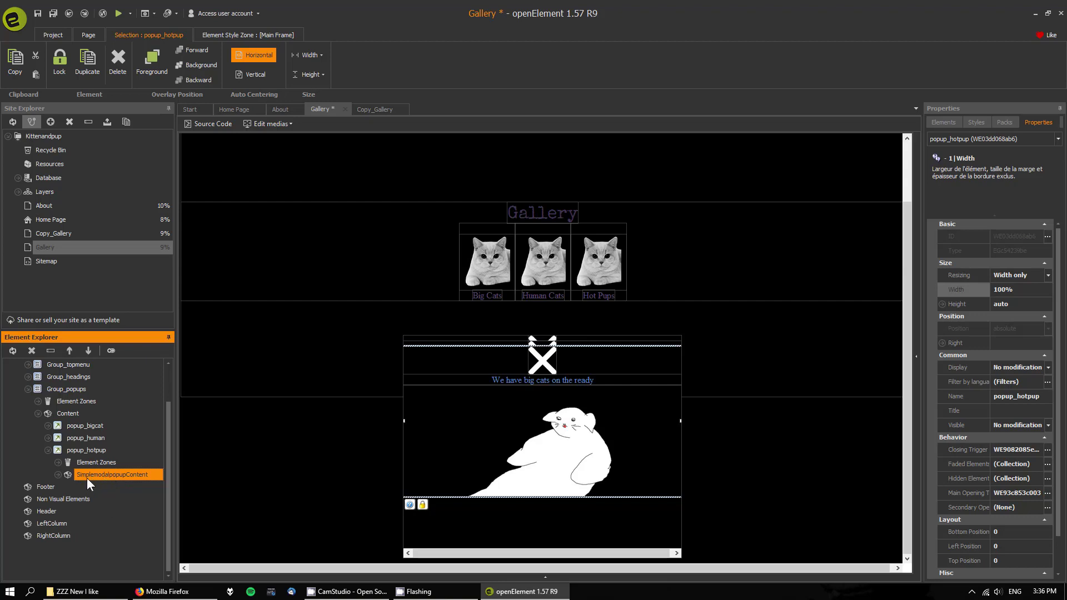
{"action": "left_click", "coordinate": [49, 451]}
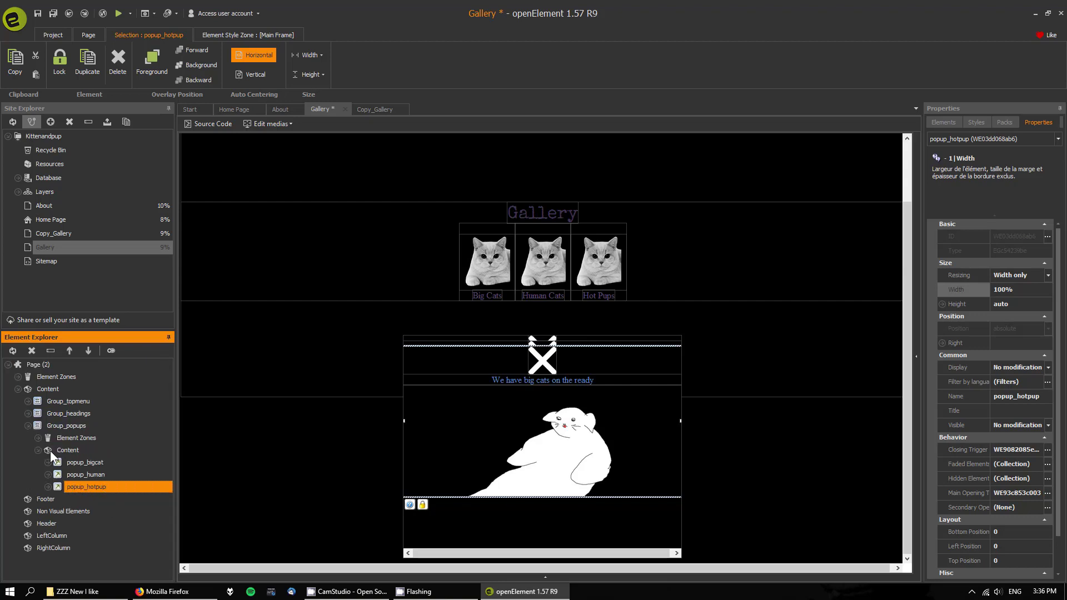
Set the Main Opening Trigger of popup_human to the Open_humancats element.
{"action": "left_click", "coordinate": [77, 463]}
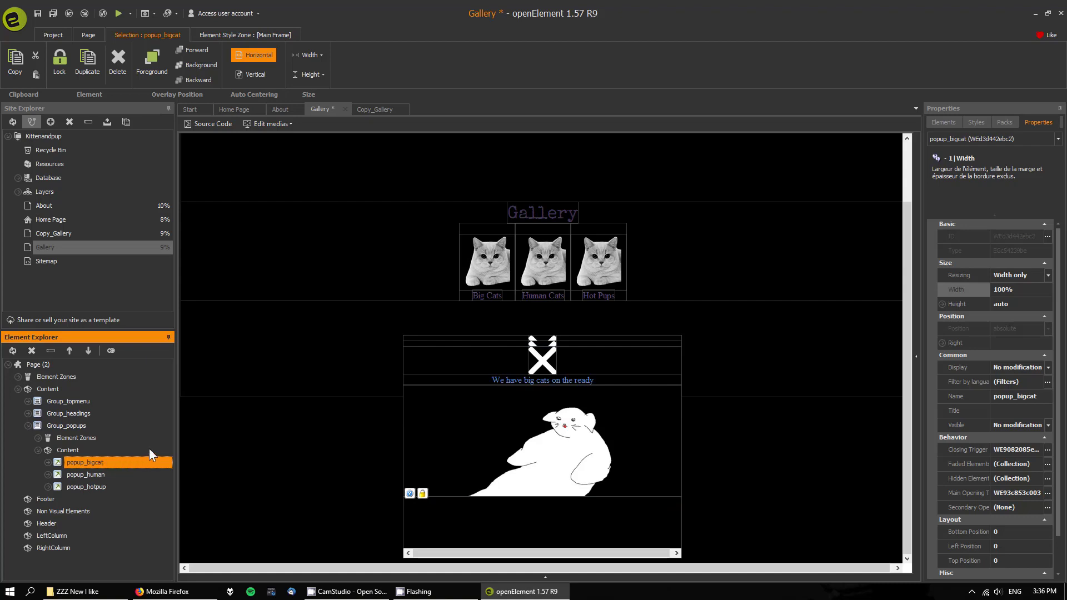
{"action": "left_click", "coordinate": [87, 475]}
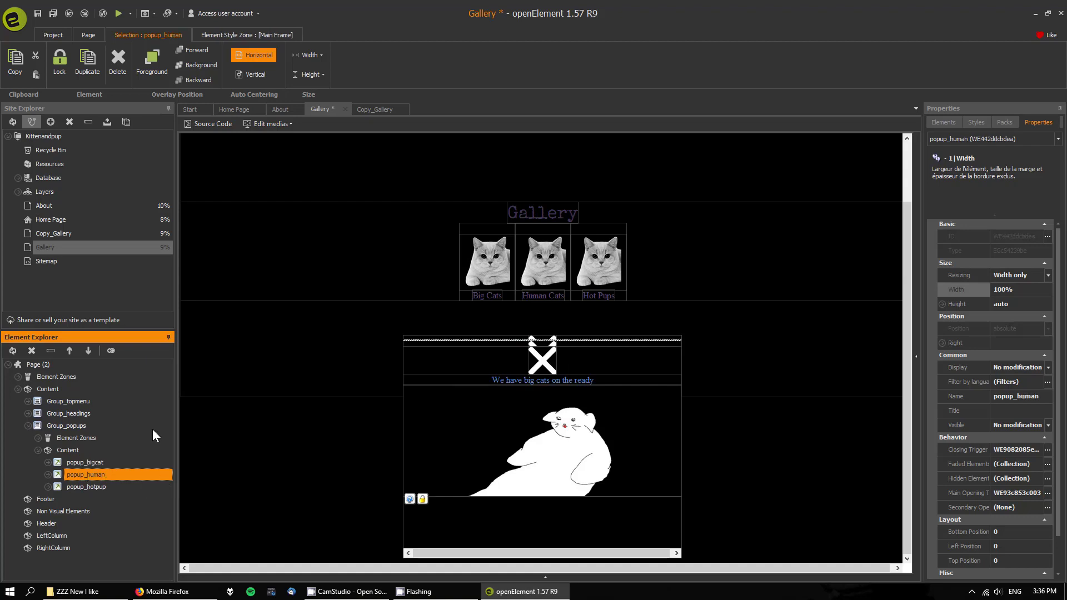
{"action": "left_click", "coordinate": [1047, 132]}
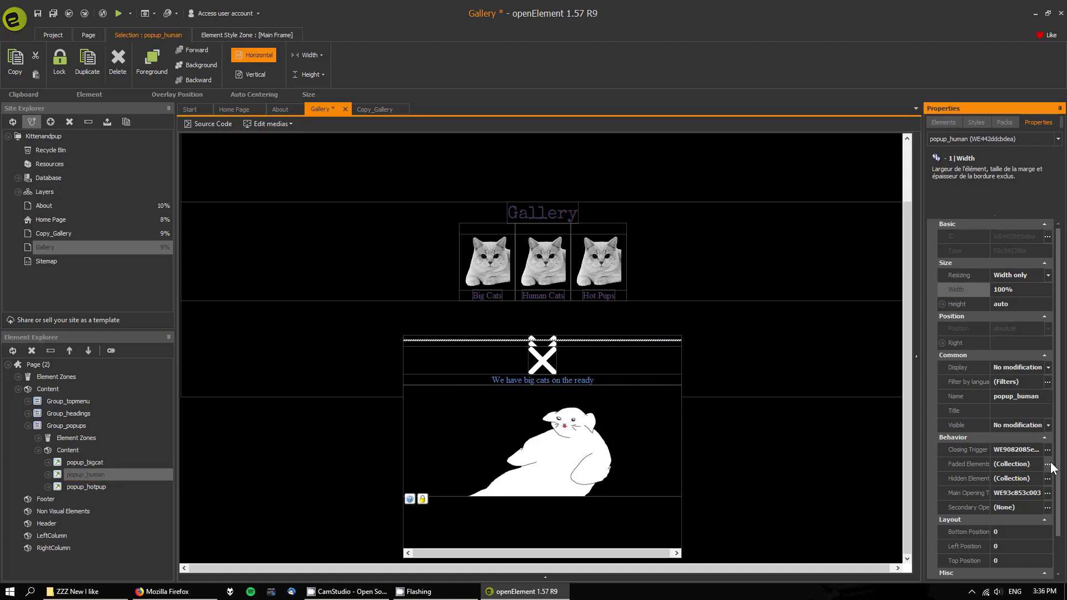
{"action": "left_click", "coordinate": [1048, 493]}
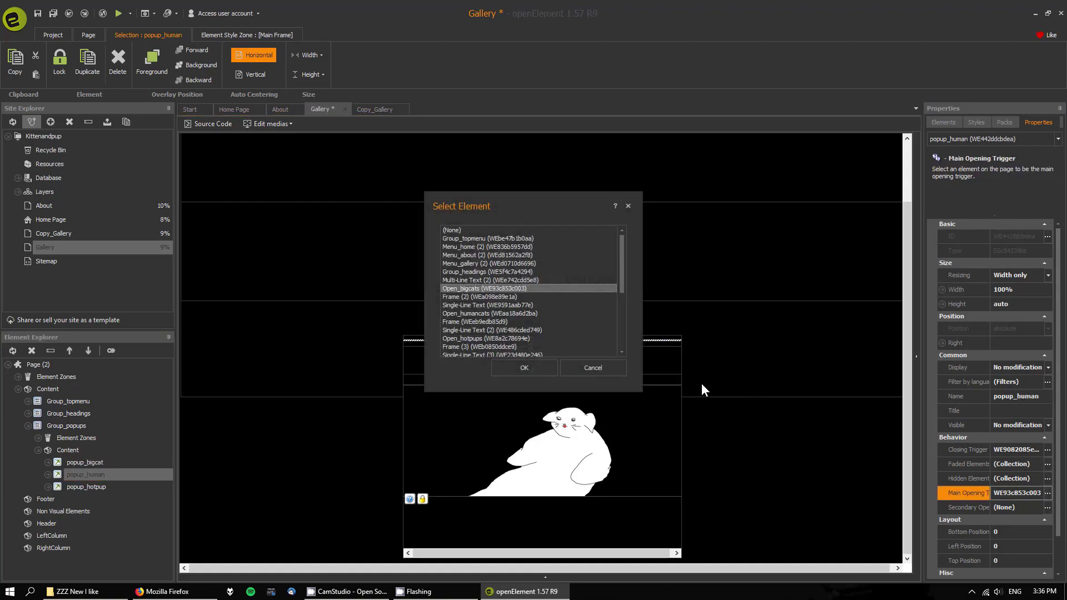
{"action": "scroll", "coordinate": [622, 283], "scroll_direction": "down", "scroll_amount": 1}
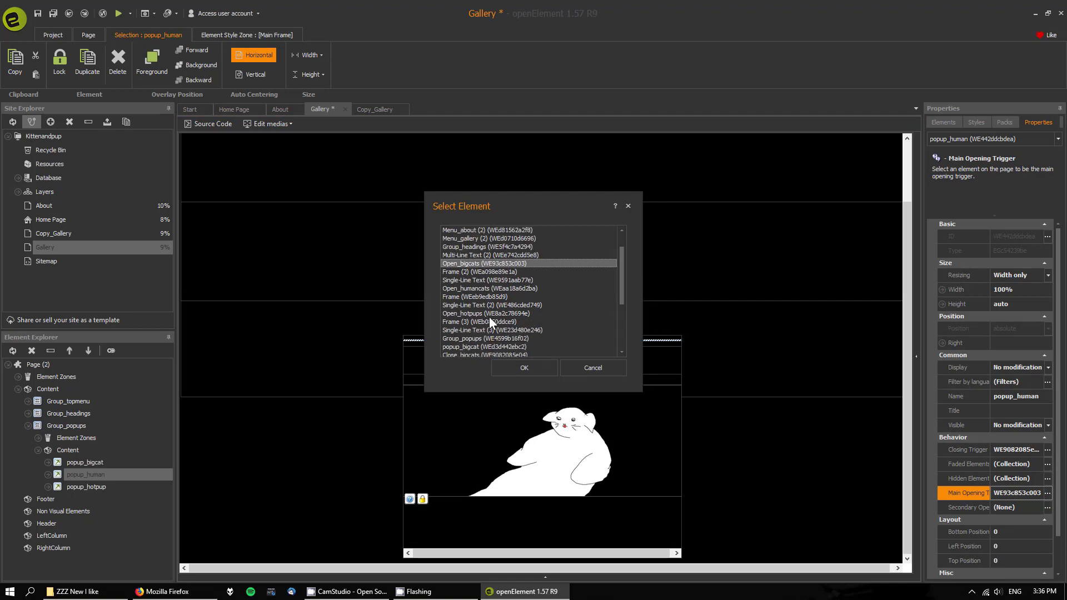
{"action": "left_click", "coordinate": [476, 289]}
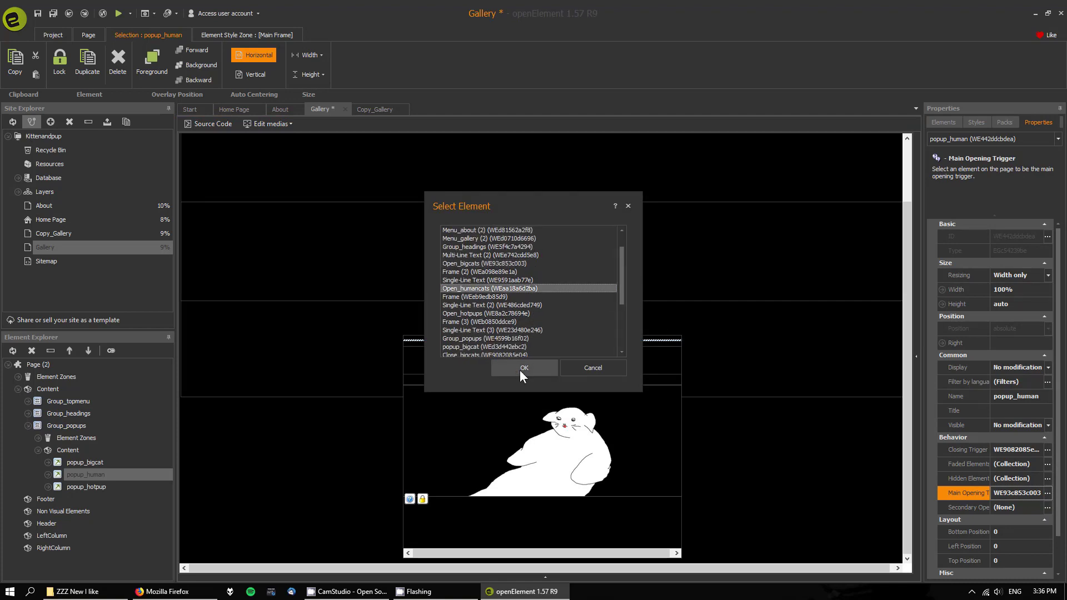
{"action": "left_click", "coordinate": [519, 369]}
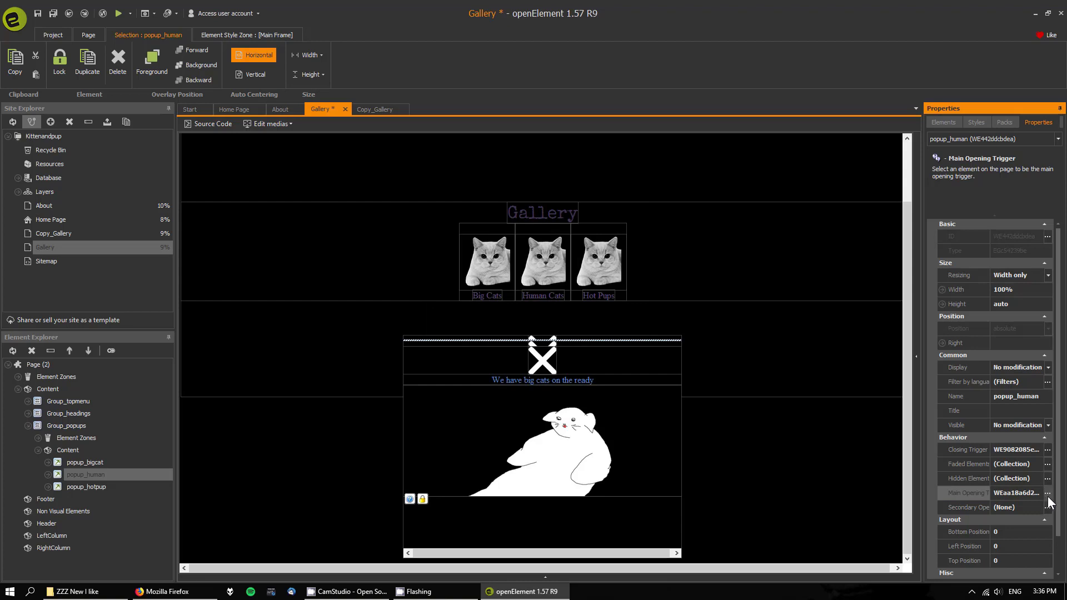
Set the Closing Trigger of popup_human to the Close_humancats element.
{"action": "left_click", "coordinate": [1047, 451]}
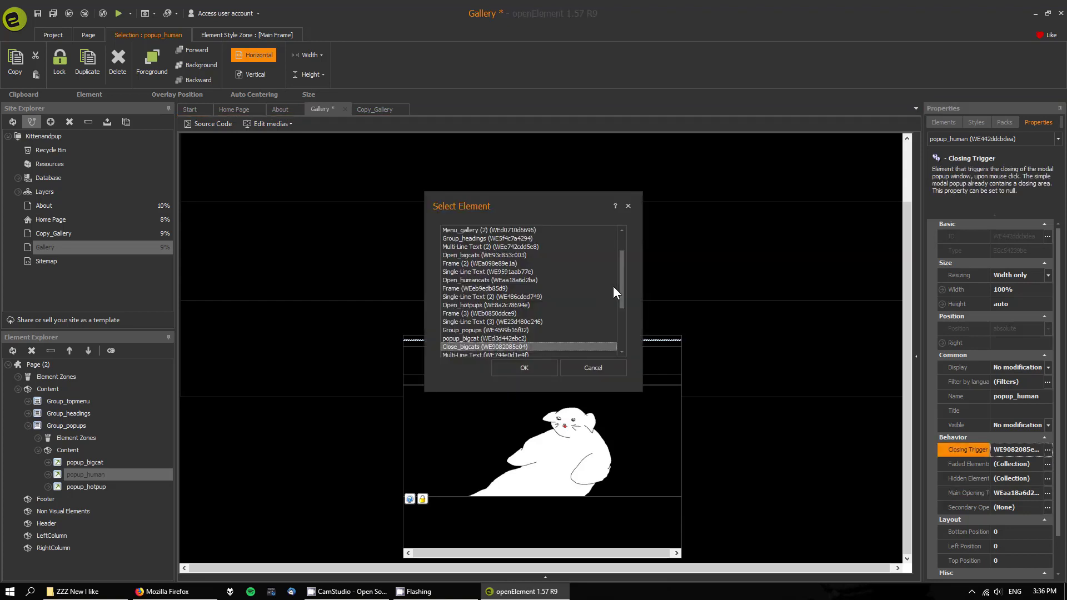
{"action": "left_click_drag", "start_coordinate": [619, 288], "coordinate": [619, 310]}
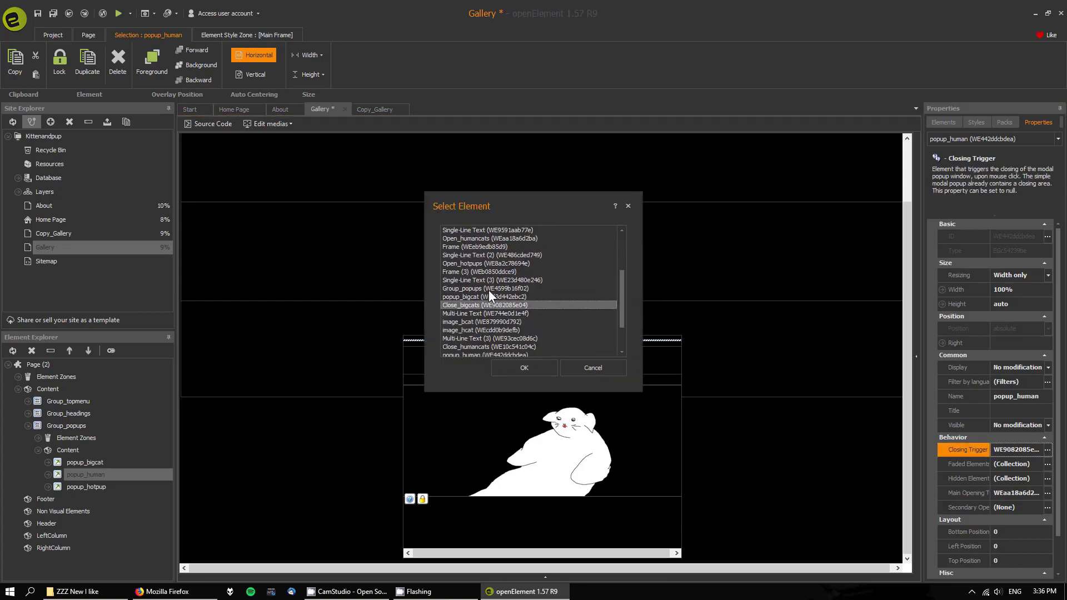
{"action": "left_click", "coordinate": [517, 345]}
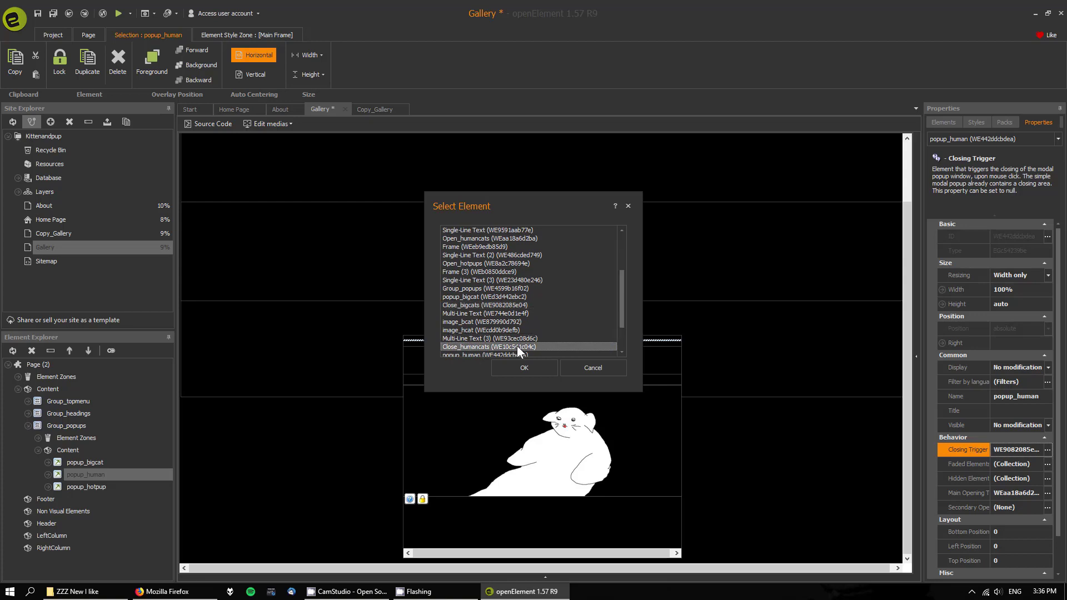
{"action": "left_click", "coordinate": [534, 371]}
Set the Closing Trigger of popup_hotpup to the Close_hotpups element.
{"action": "left_click", "coordinate": [102, 487]}
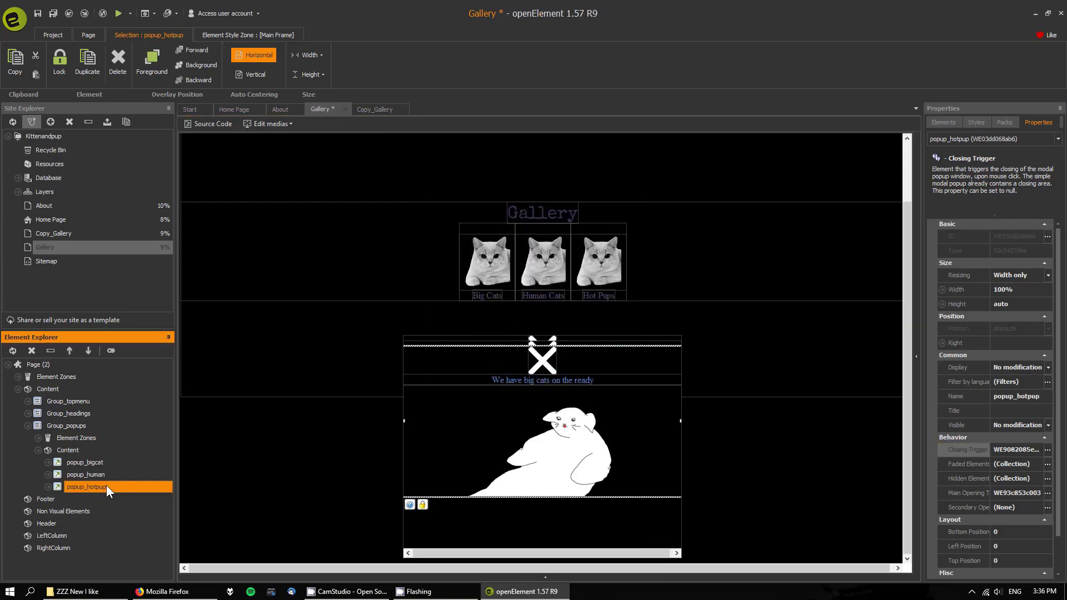
{"action": "left_click", "coordinate": [1047, 449]}
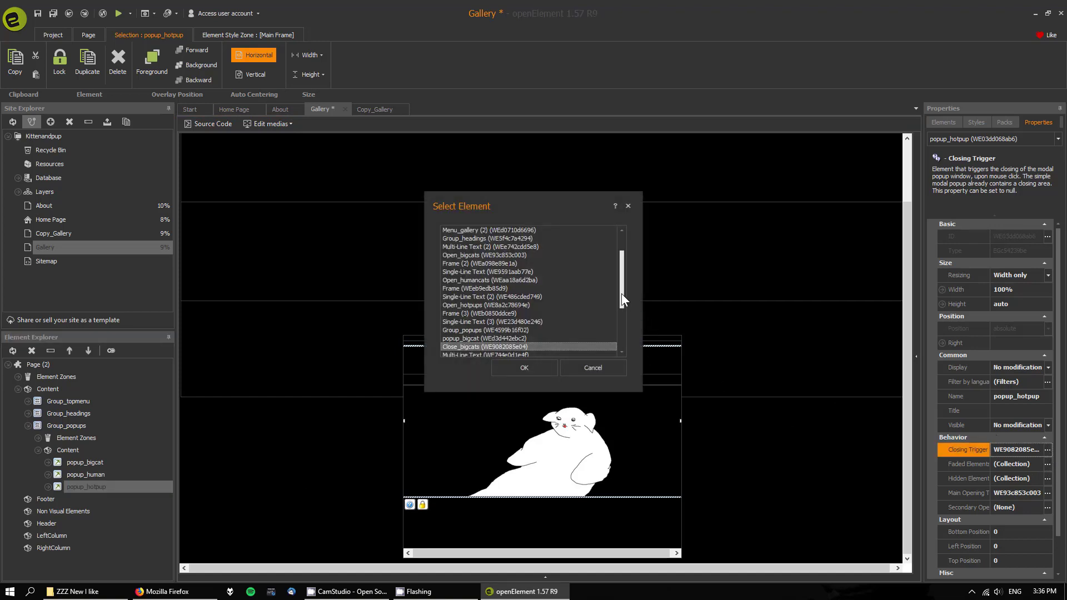
{"action": "left_click_drag", "start_coordinate": [621, 293], "coordinate": [631, 335]}
{"action": "left_click", "coordinate": [492, 338]}
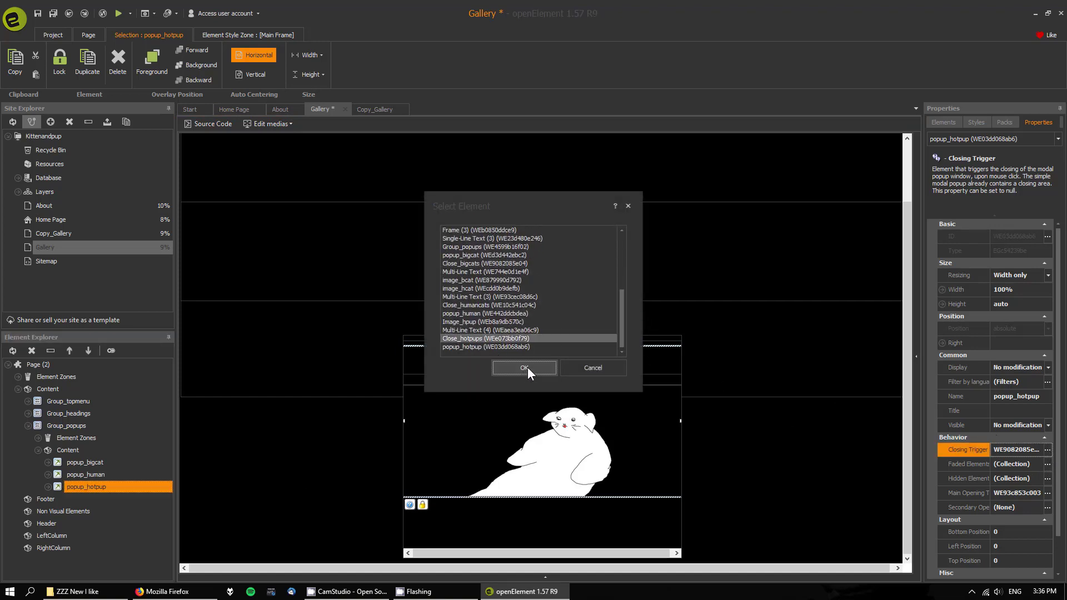
{"action": "left_click", "coordinate": [526, 368]}
Set the Main Opening Trigger of popup_hotpup to the Open_hotpups element and save the Gallery page.
{"action": "left_click", "coordinate": [1048, 493]}
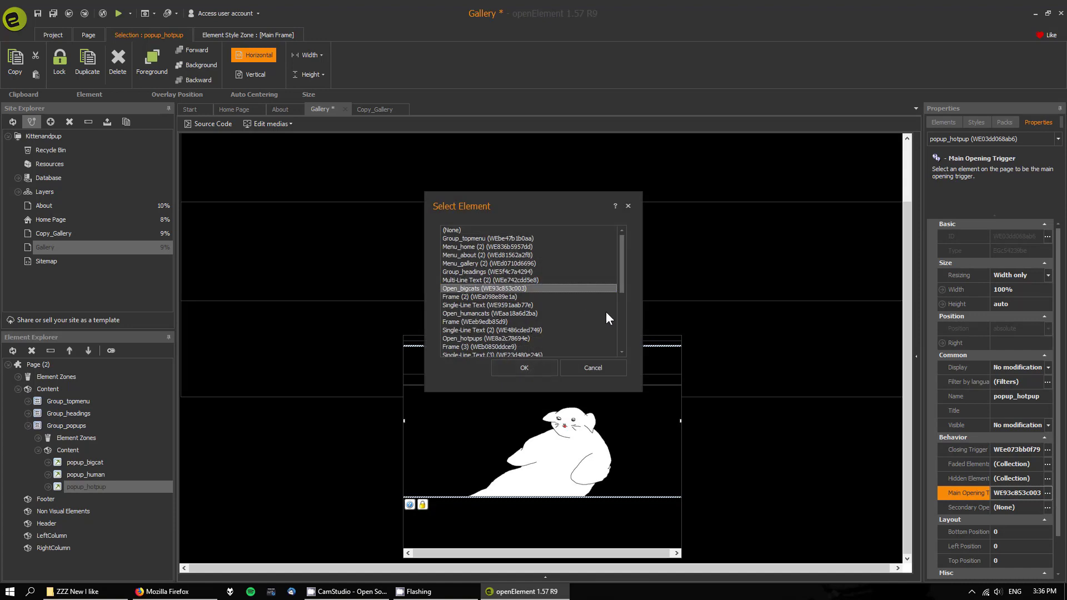
{"action": "left_click", "coordinate": [521, 339]}
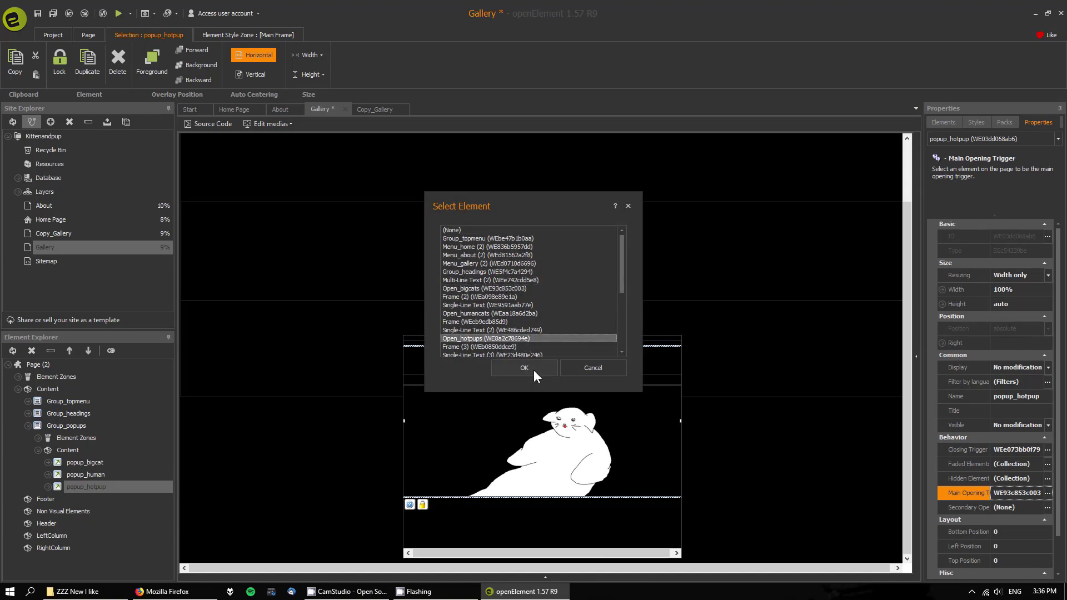
{"action": "left_click", "coordinate": [534, 369]}
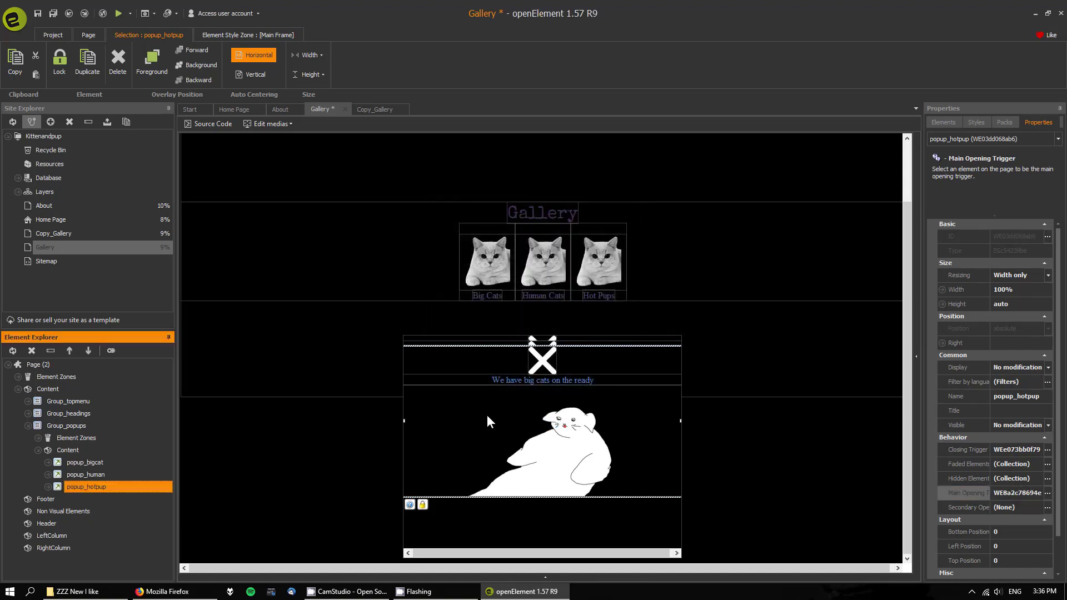
{"action": "left_click", "coordinate": [38, 13]}
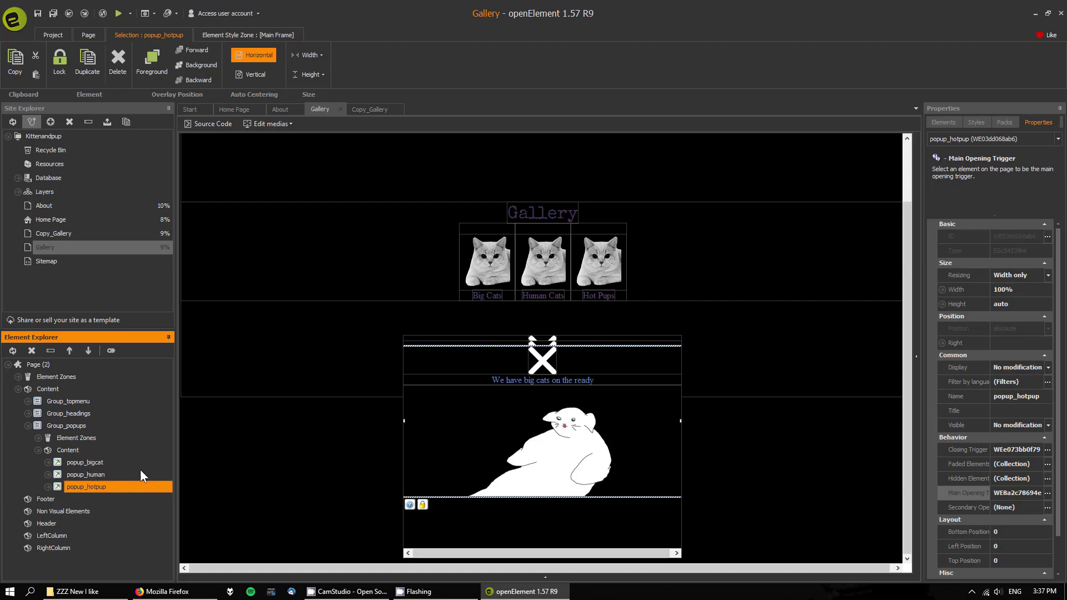
Set the background image of the image_hcat frame inside popup_human to humancat.png and collapse that pop-up's content.
{"action": "left_click", "coordinate": [87, 475]}
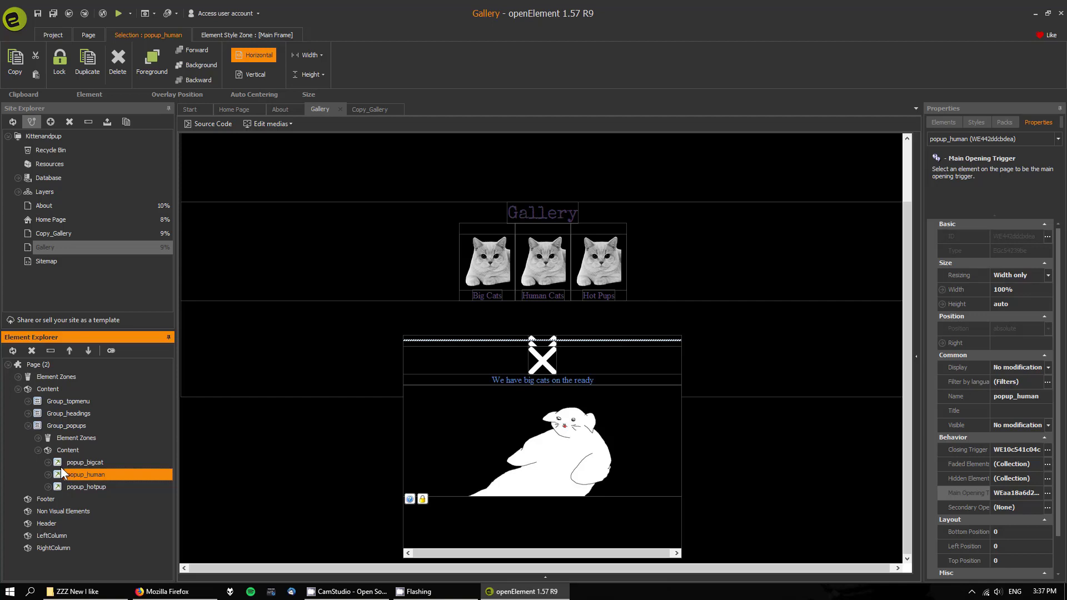
{"action": "left_click", "coordinate": [48, 475]}
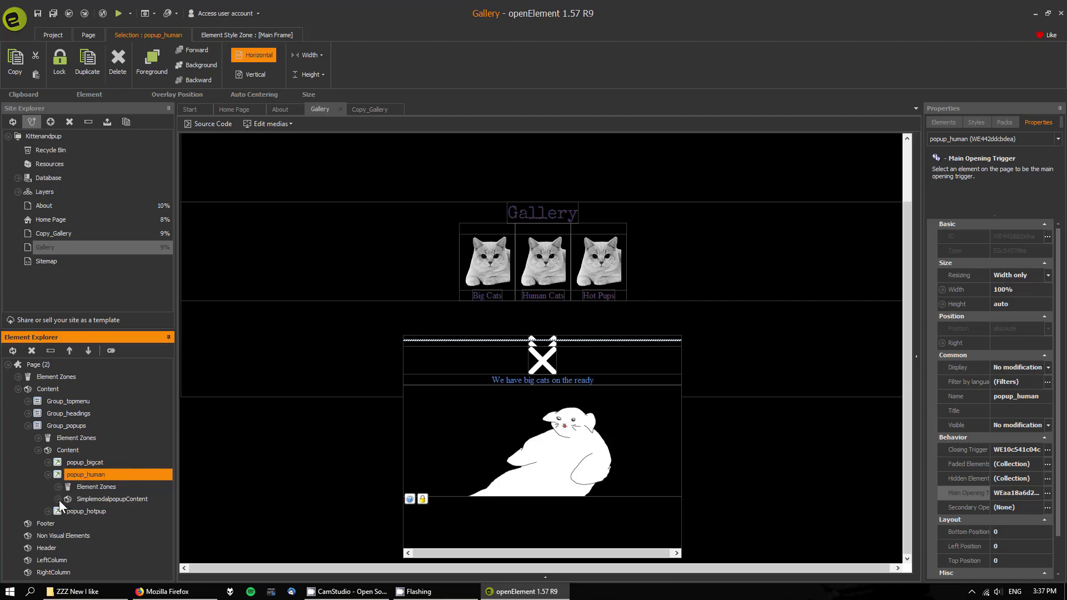
{"action": "left_click", "coordinate": [58, 499]}
{"action": "left_click", "coordinate": [102, 535]}
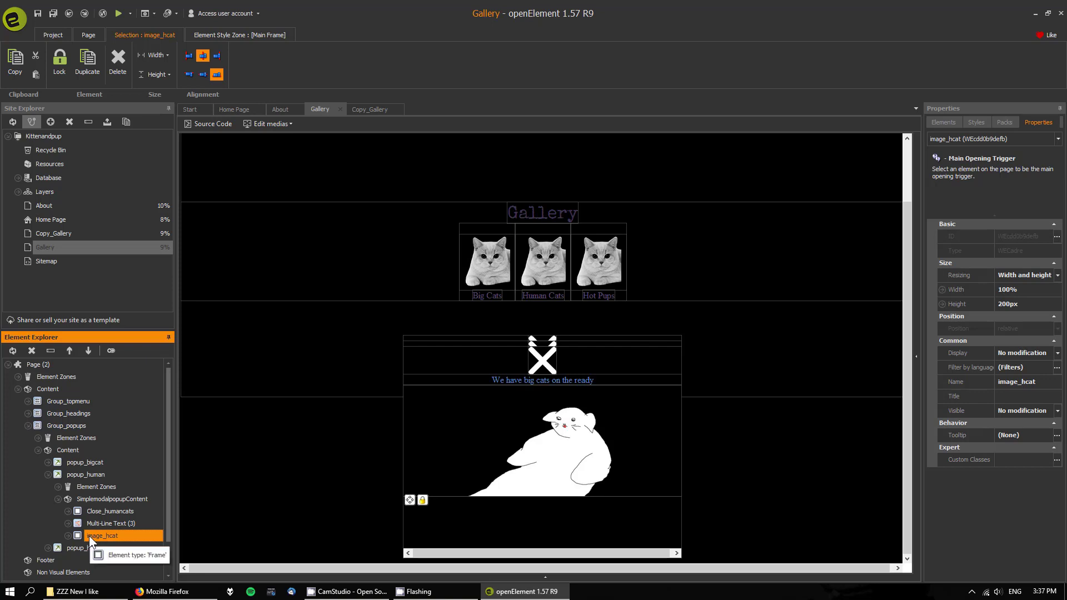
{"action": "left_click", "coordinate": [970, 122]}
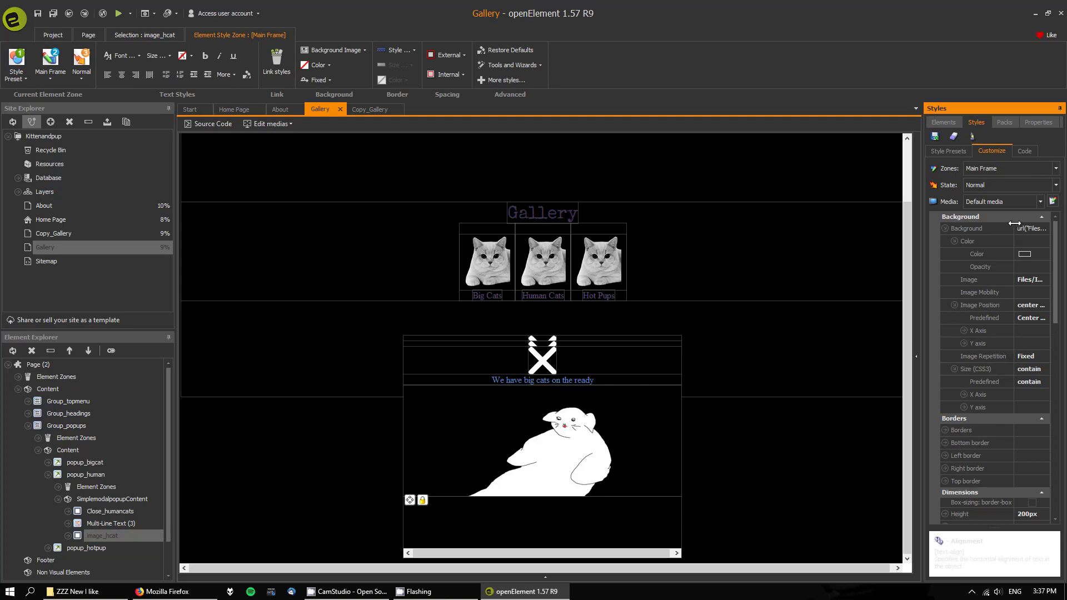
{"action": "left_click", "coordinate": [1031, 280]}
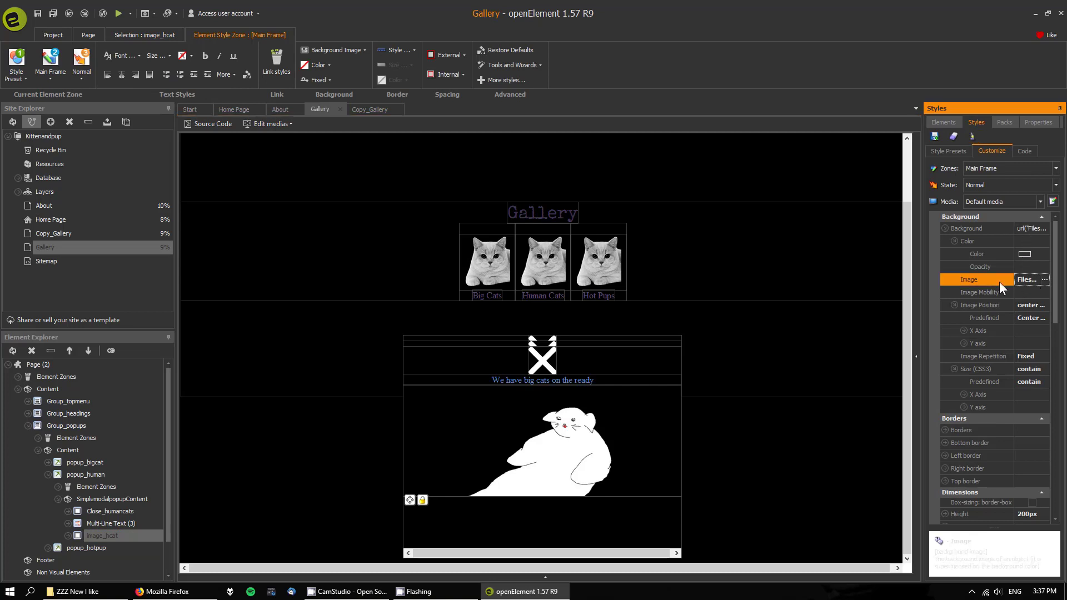
{"action": "left_click", "coordinate": [1045, 280]}
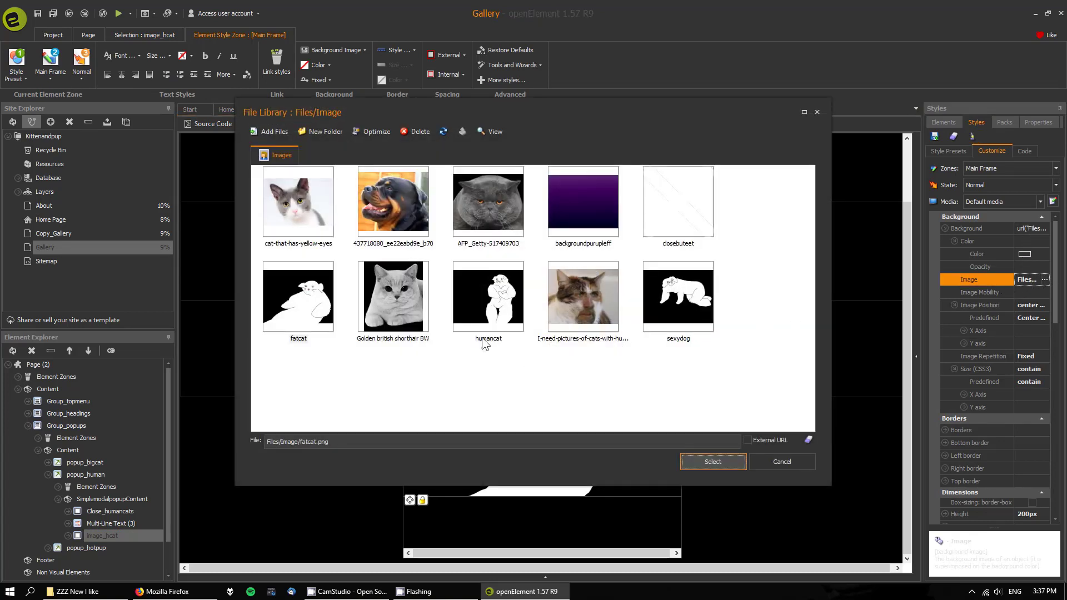
{"action": "left_click", "coordinate": [495, 309]}
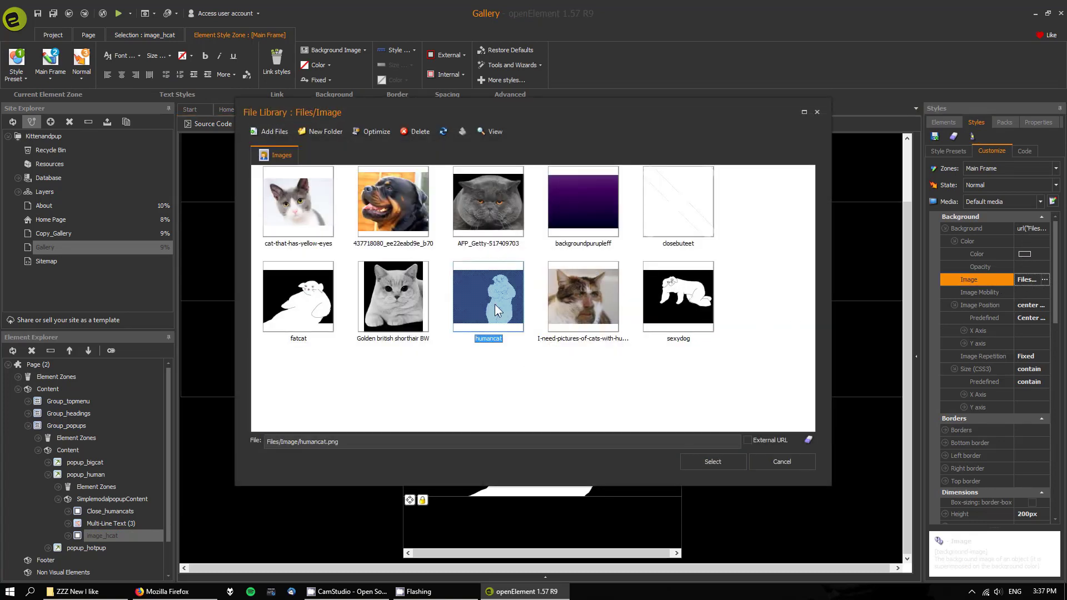
{"action": "left_click", "coordinate": [711, 463]}
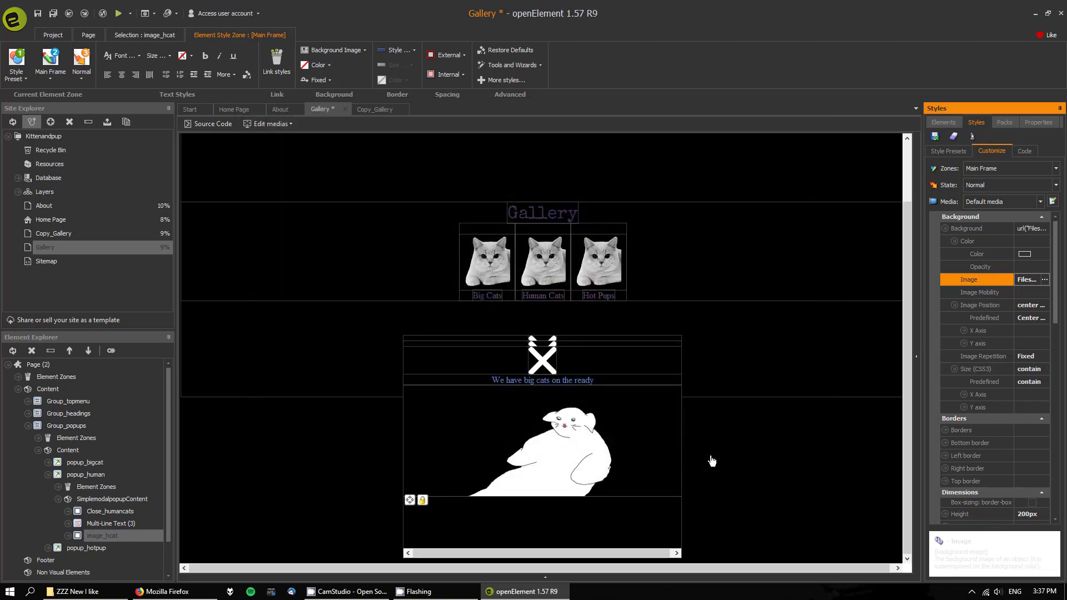
{"action": "left_click", "coordinate": [57, 499]}
{"action": "left_click", "coordinate": [47, 476]}
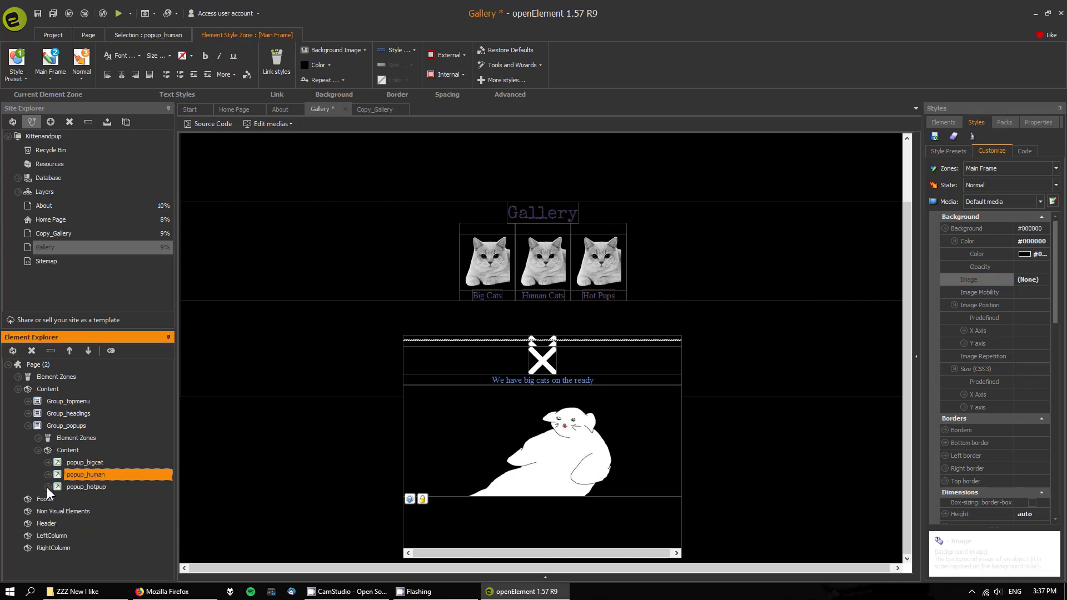
Expand the content of popup_hotpup and set the background image of its Image_hpup frame to sexydog.png.
{"action": "left_click", "coordinate": [46, 487]}
{"action": "left_click", "coordinate": [60, 509]}
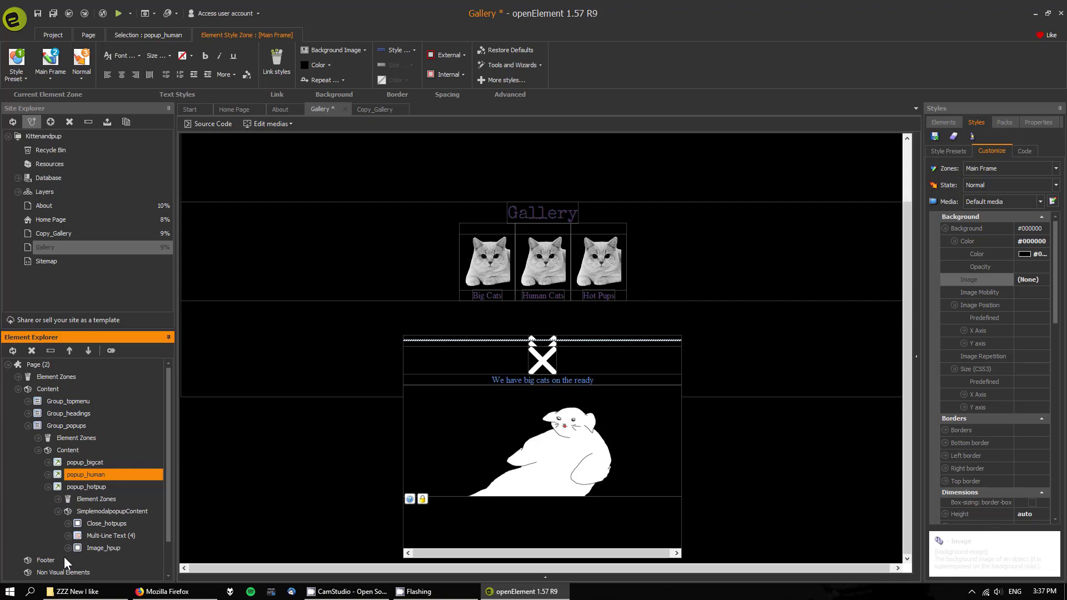
{"action": "left_click", "coordinate": [75, 549]}
{"action": "left_click", "coordinate": [1034, 281]}
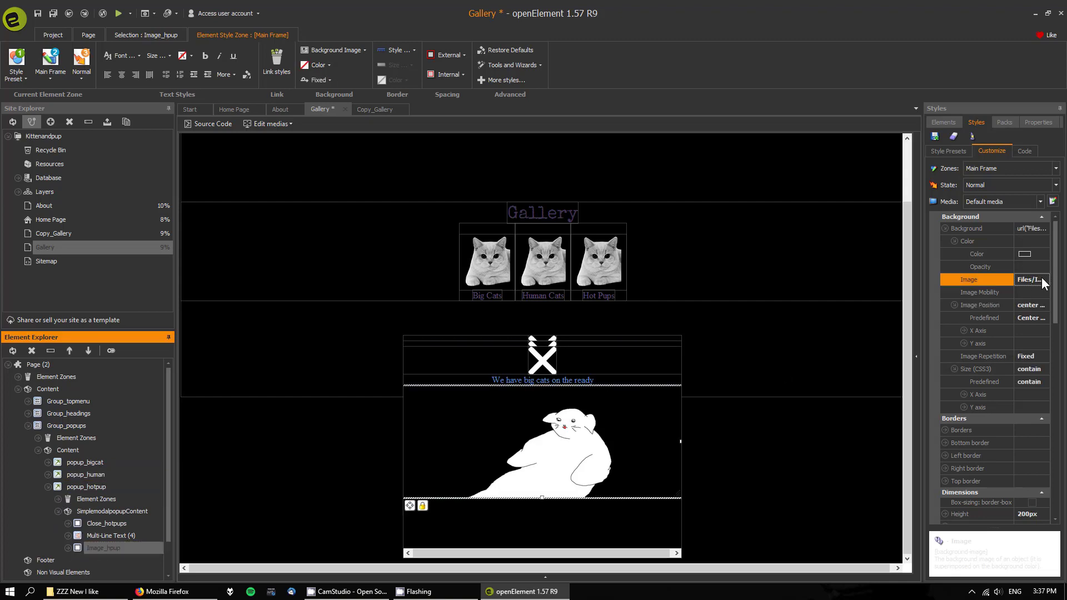
{"action": "left_click", "coordinate": [1045, 280]}
{"action": "left_click", "coordinate": [713, 286]}
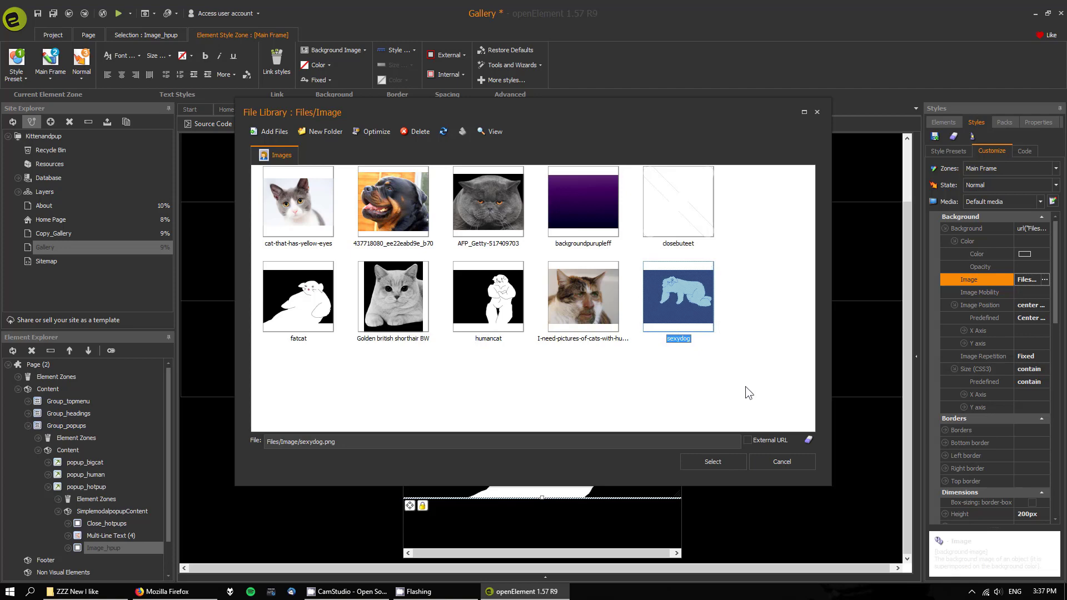
{"action": "left_click", "coordinate": [711, 463]}
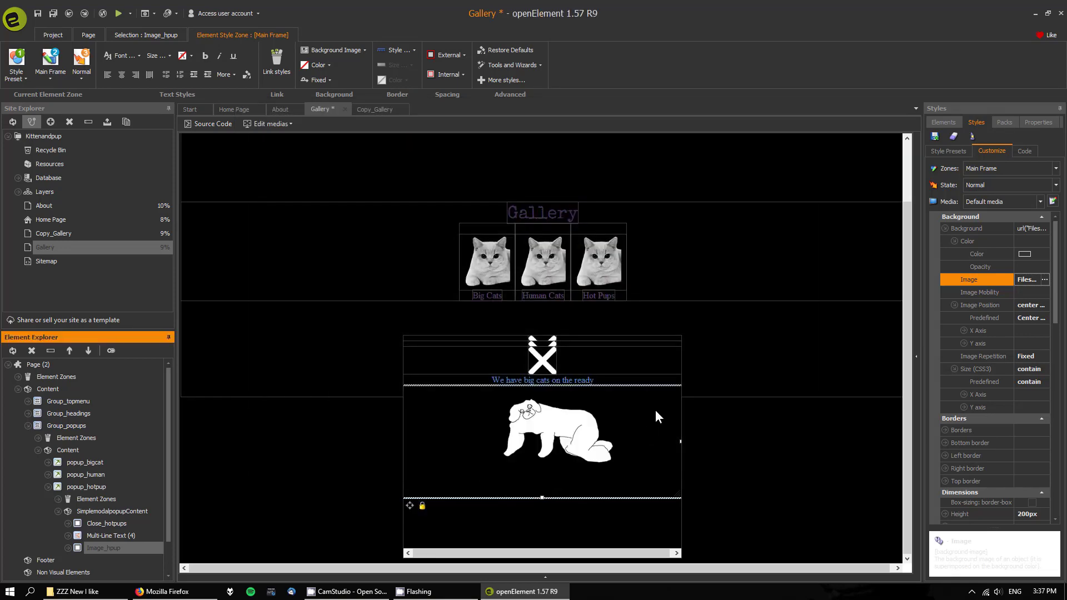
Select Multi-Line Text (4) inside popup_hotpup and check its Free code style setting.
{"action": "left_click", "coordinate": [109, 536]}
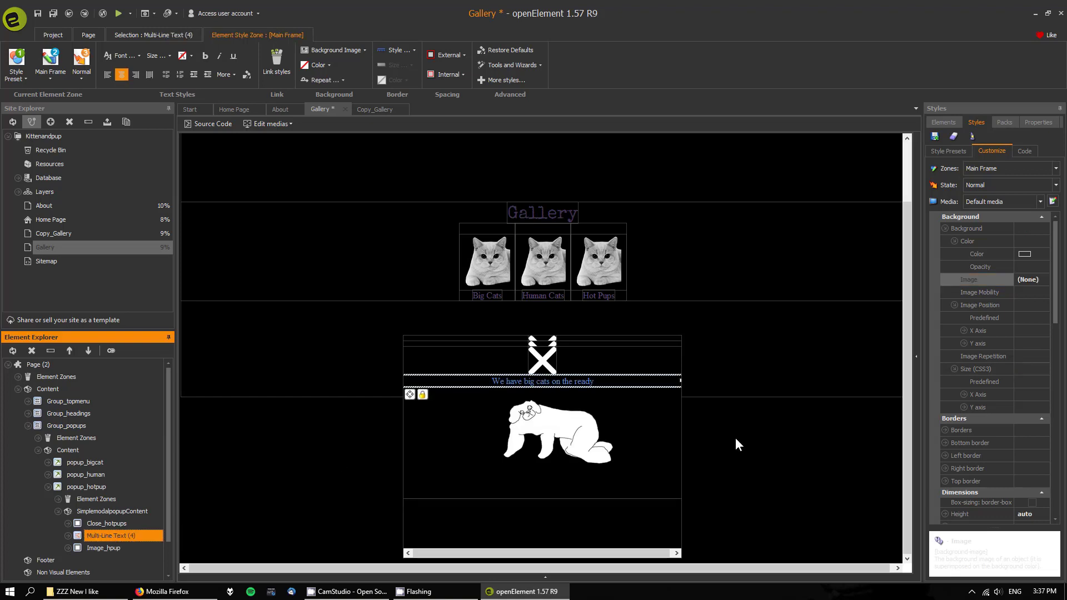
{"action": "left_click_drag", "start_coordinate": [1056, 279], "coordinate": [1066, 507]}
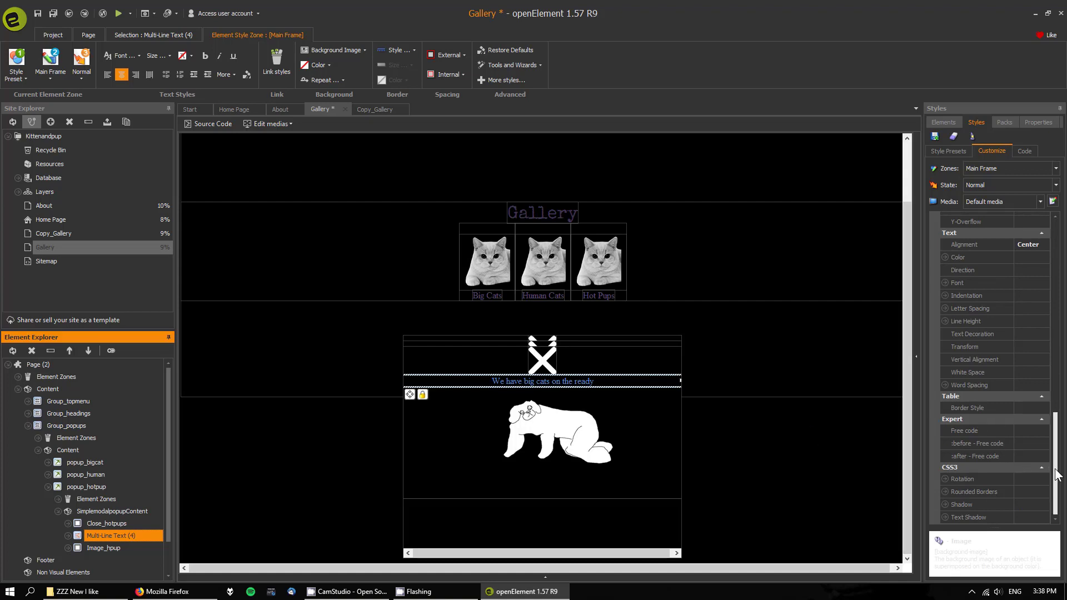
{"action": "left_click", "coordinate": [1043, 433]}
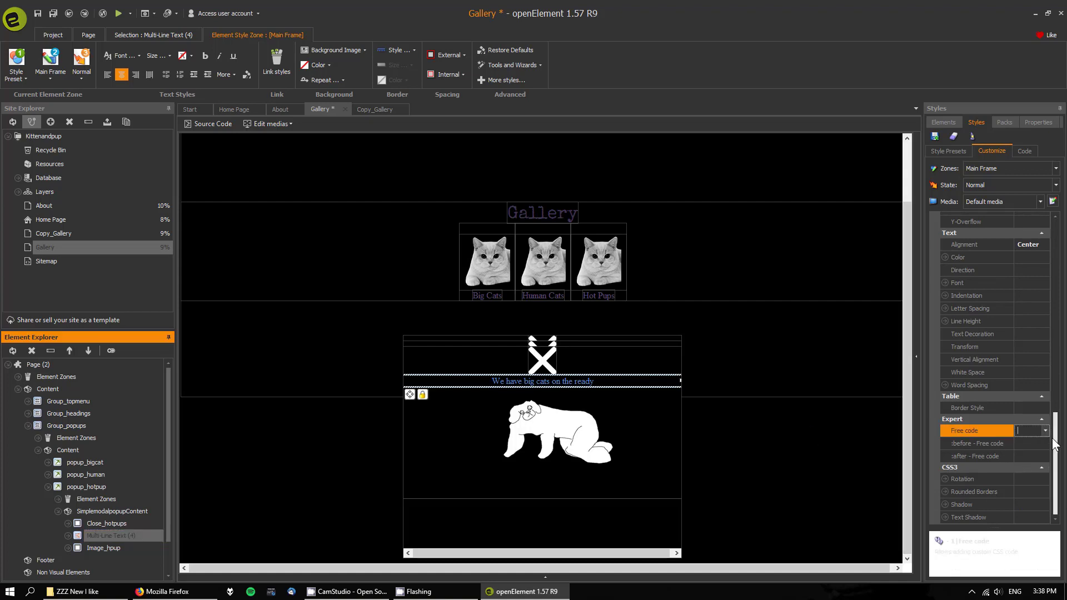
{"action": "left_click", "coordinate": [1045, 432]}
{"action": "left_click", "coordinate": [1045, 432]}
{"action": "left_click_drag", "start_coordinate": [1059, 479], "coordinate": [1066, 289]}
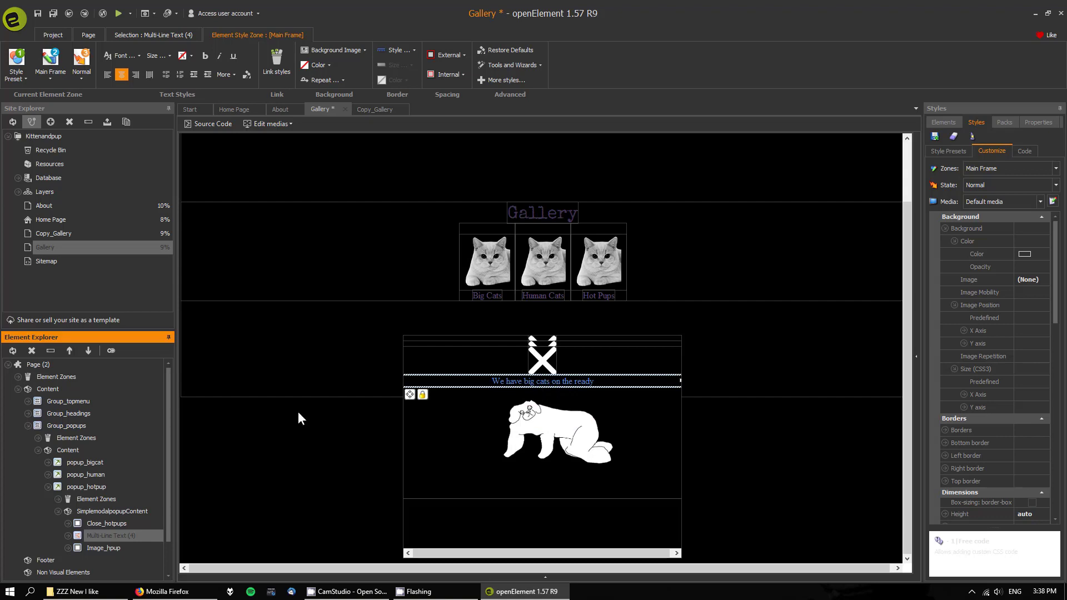
Replace the text in Multi-Line Text (4) with "A full range of decadent pups and kittens." and collapse the content of popup_hotpup.
{"action": "double_click", "coordinate": [583, 381]}
{"action": "double_click", "coordinate": [595, 381]}
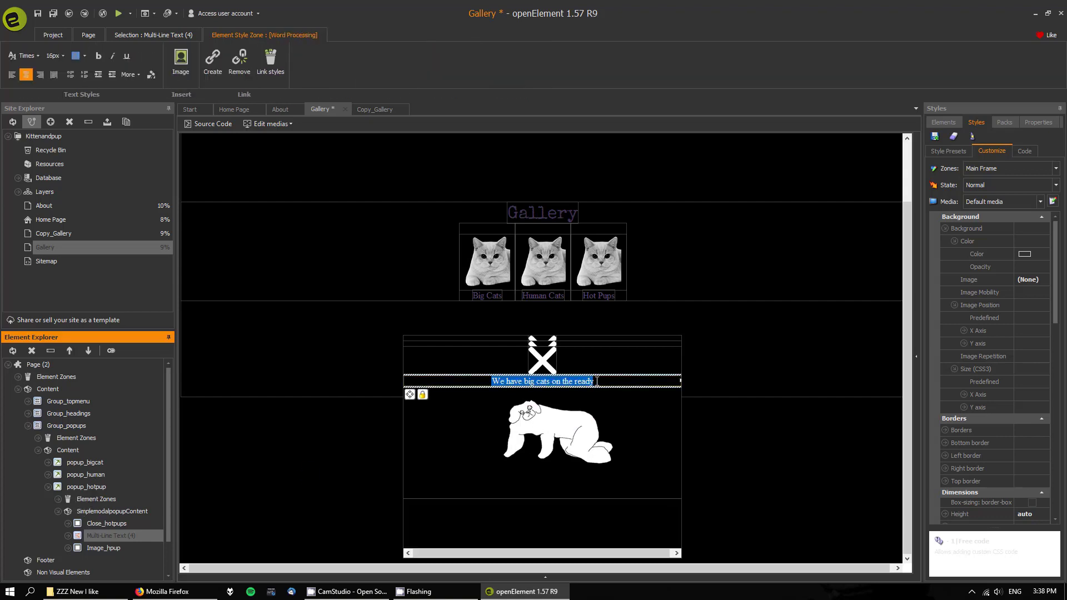
{"action": "left_click", "coordinate": [605, 382]}
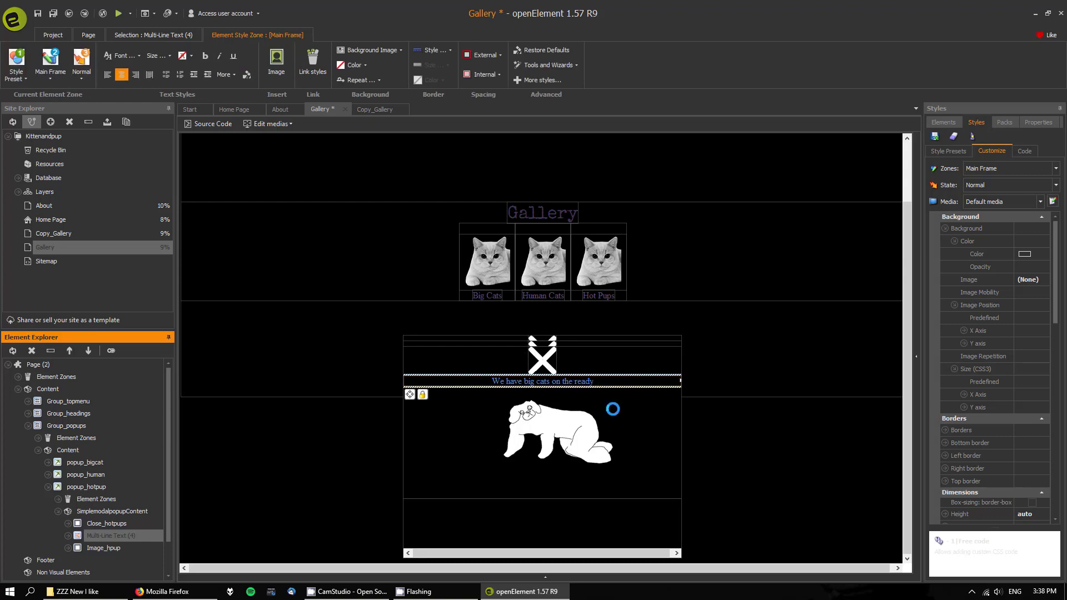
{"action": "left_click_drag", "start_coordinate": [605, 381], "coordinate": [499, 380]}
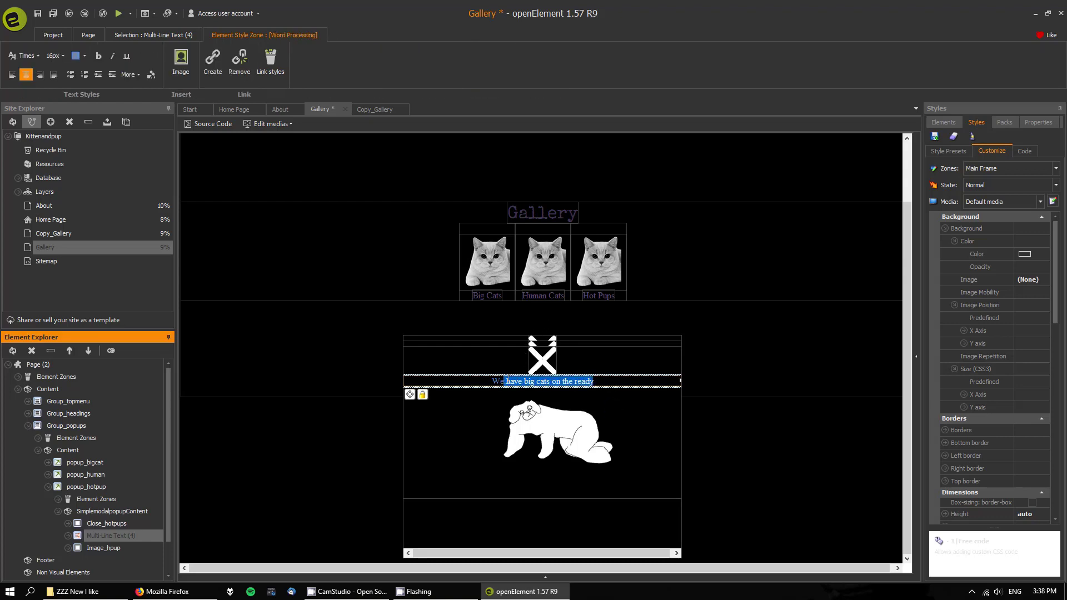
{"action": "key", "text": "BackSpace"}
{"action": "key", "text": "BackSpace"}
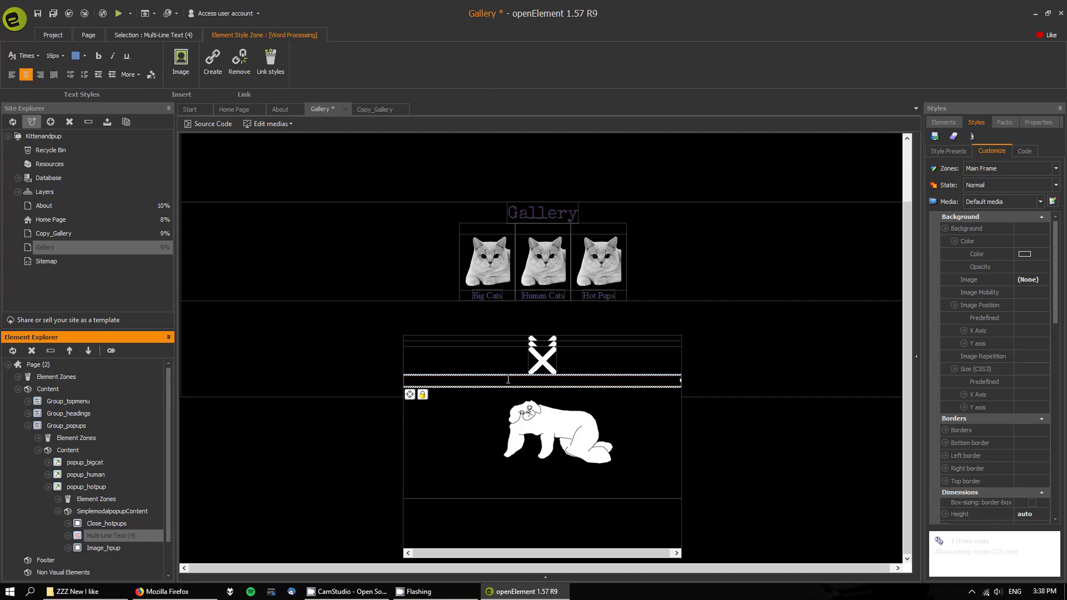
{"action": "type", "text": "A full range of decadent pups and kitt"}
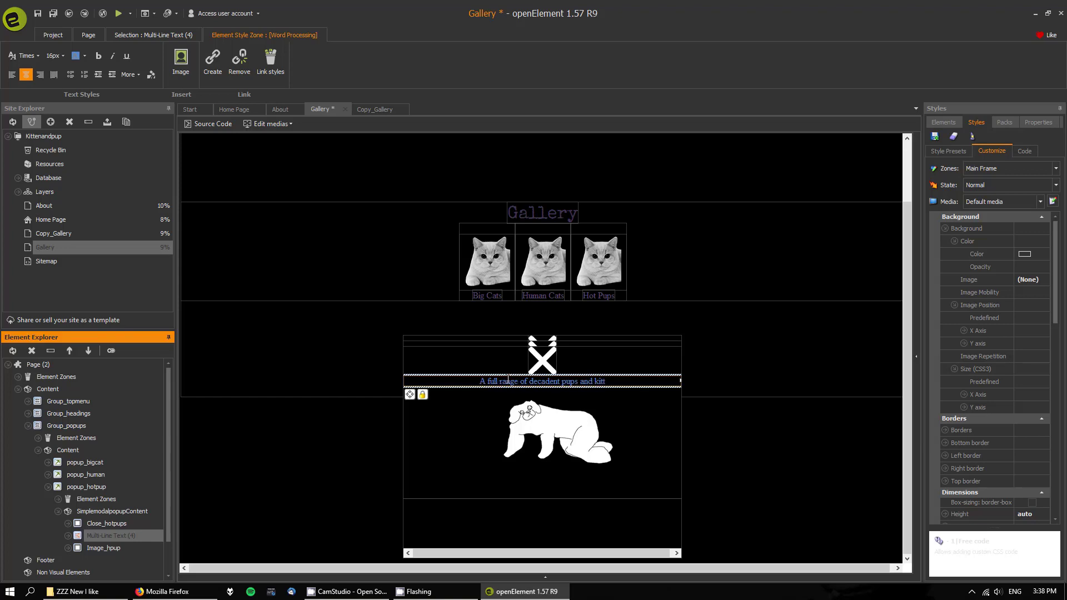
{"action": "type", "text": "ens for"}
{"action": "key", "text": "BackSpace"}
{"action": "key", "text": "BackSpace"}
{"action": "key", "text": "BackSpace"}
{"action": "key", "text": "BackSpace"}
{"action": "type", "text": "."}
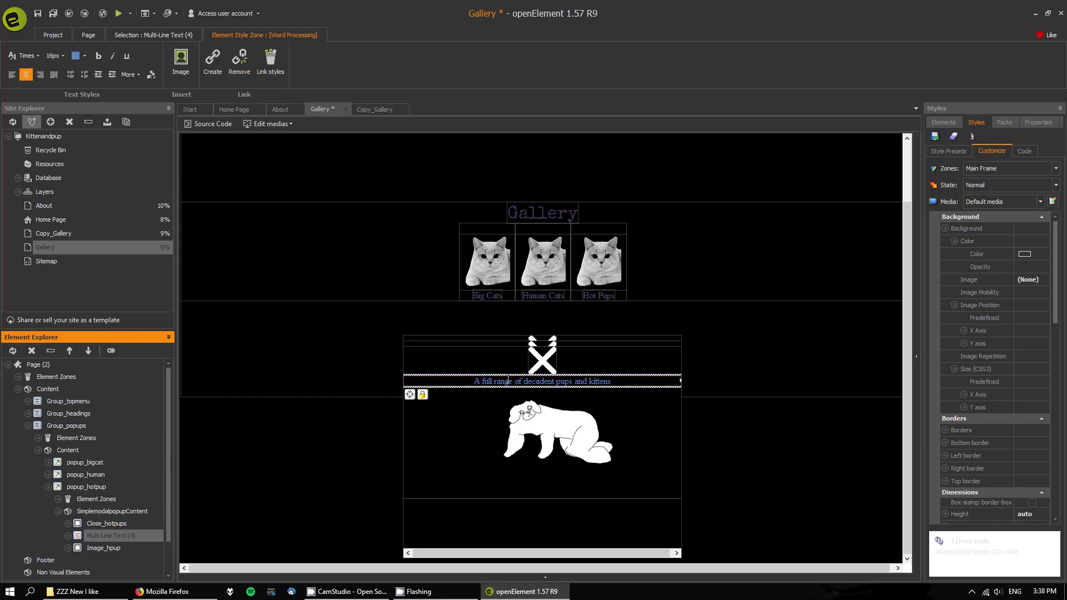
{"action": "left_click", "coordinate": [597, 418]}
{"action": "left_click", "coordinate": [593, 359]}
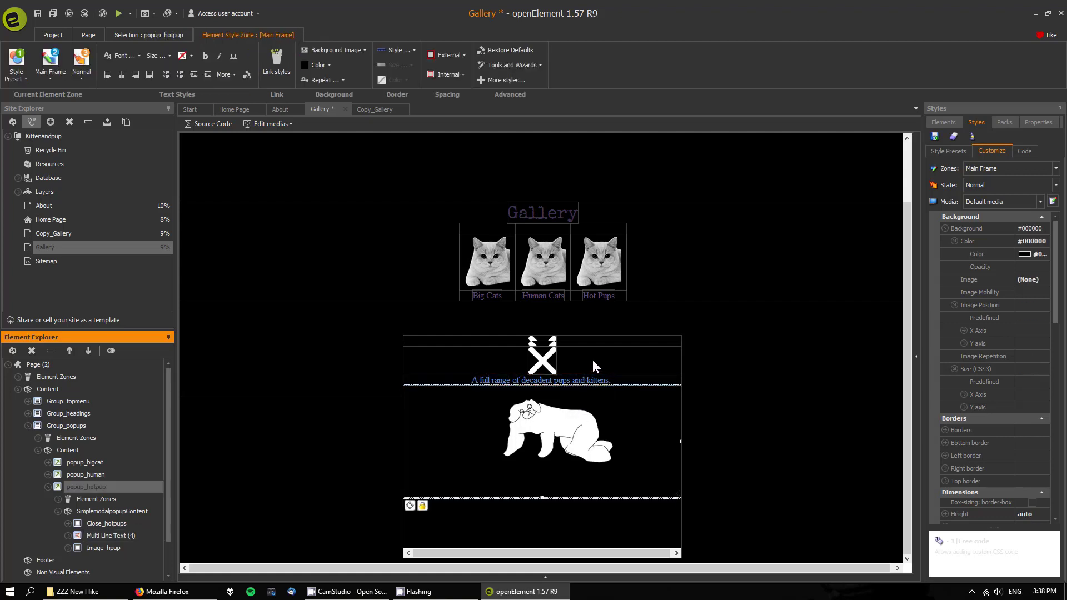
{"action": "left_click", "coordinate": [47, 487]}
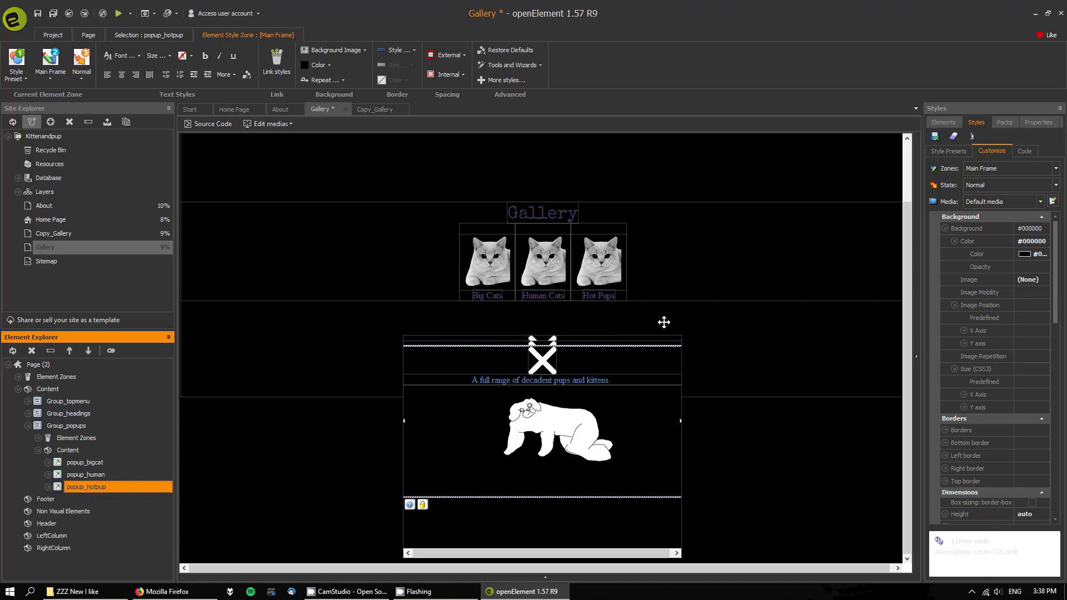
Hide popup_hotpup in the page layout by setting its Display property to No.
{"action": "left_click", "coordinate": [1038, 122]}
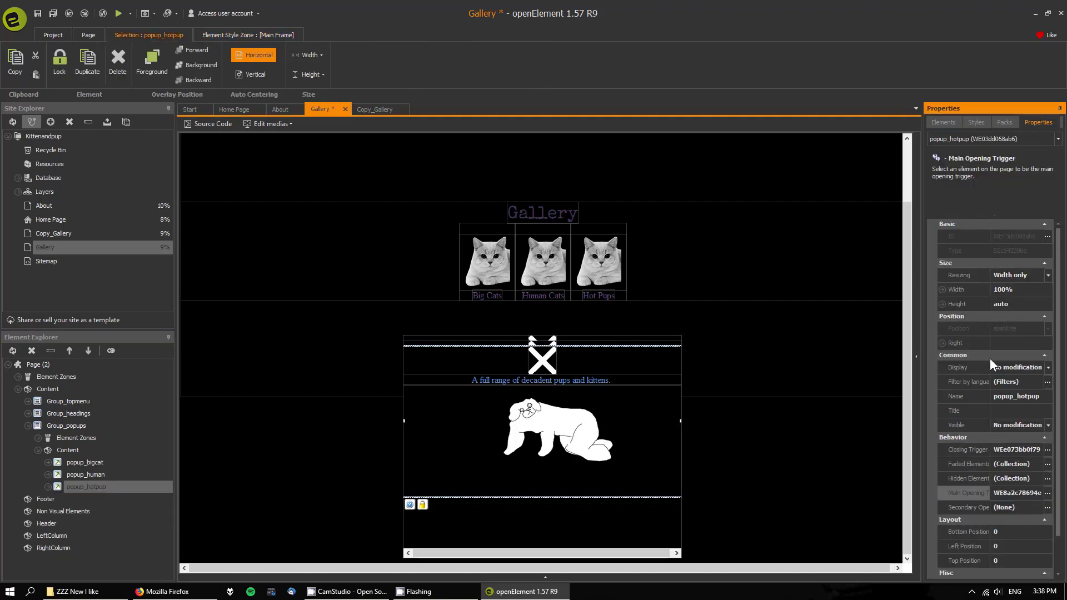
{"action": "left_click", "coordinate": [1048, 369]}
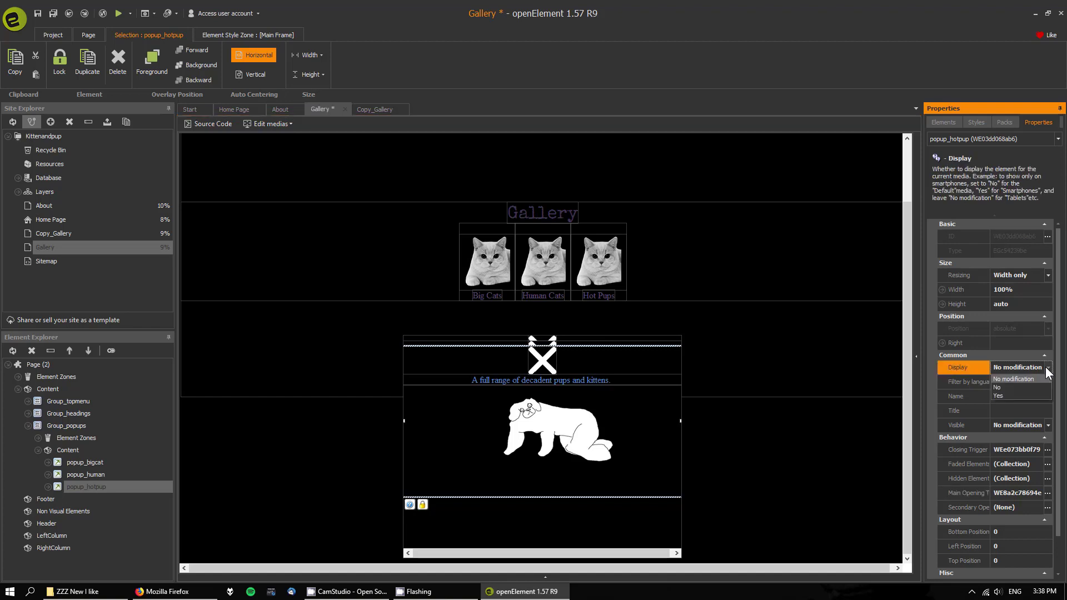
{"action": "left_click", "coordinate": [1008, 387]}
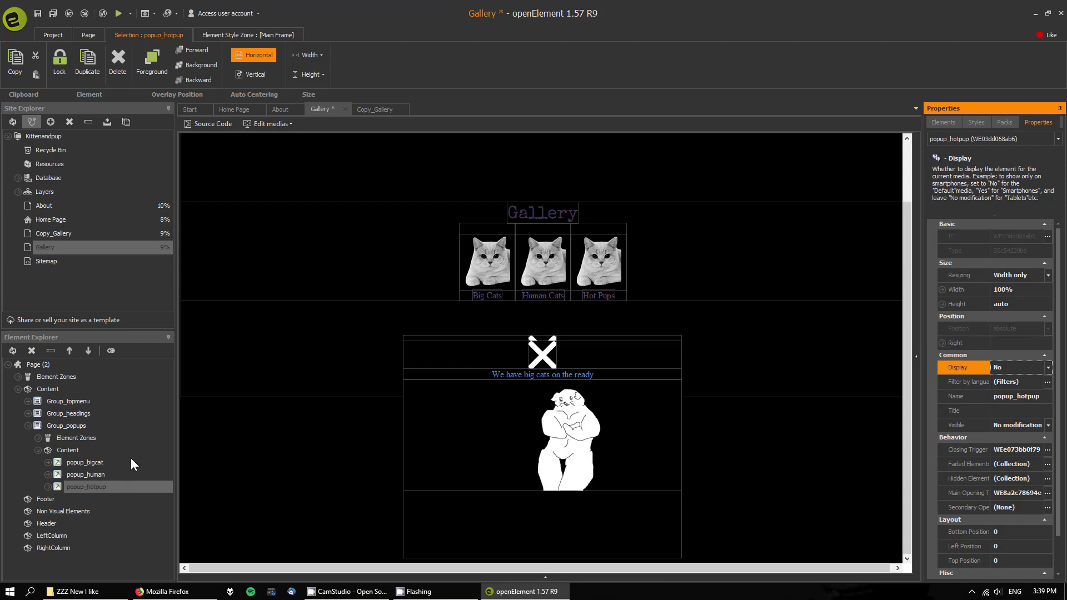
Replace the caption in Multi-Line Text (3) inside popup_human with "Human cats are go".
{"action": "left_click", "coordinate": [89, 475]}
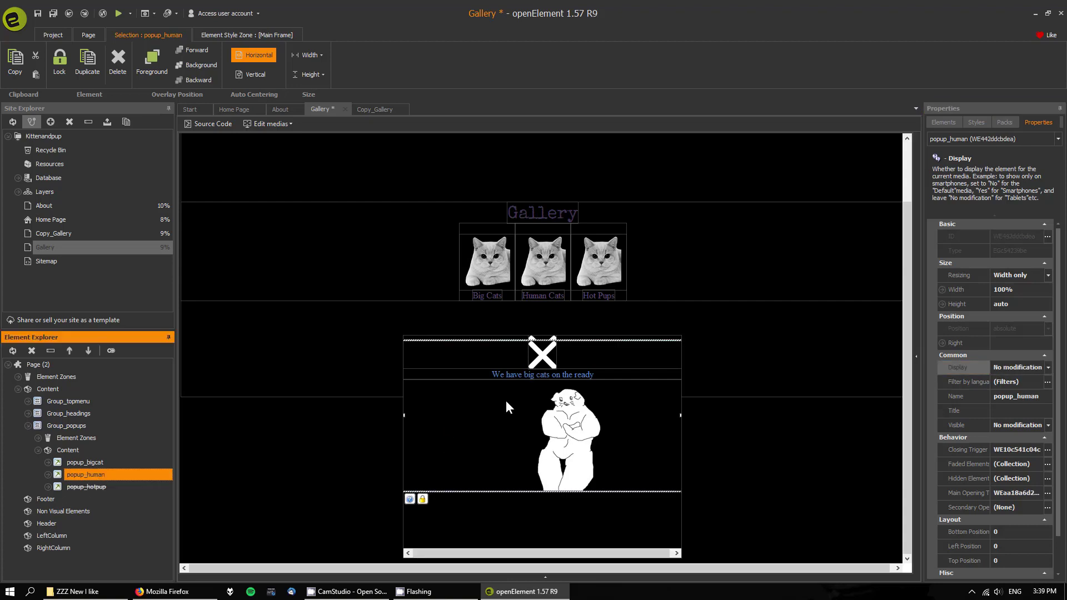
{"action": "left_click", "coordinate": [572, 375]}
{"action": "double_click", "coordinate": [583, 375]}
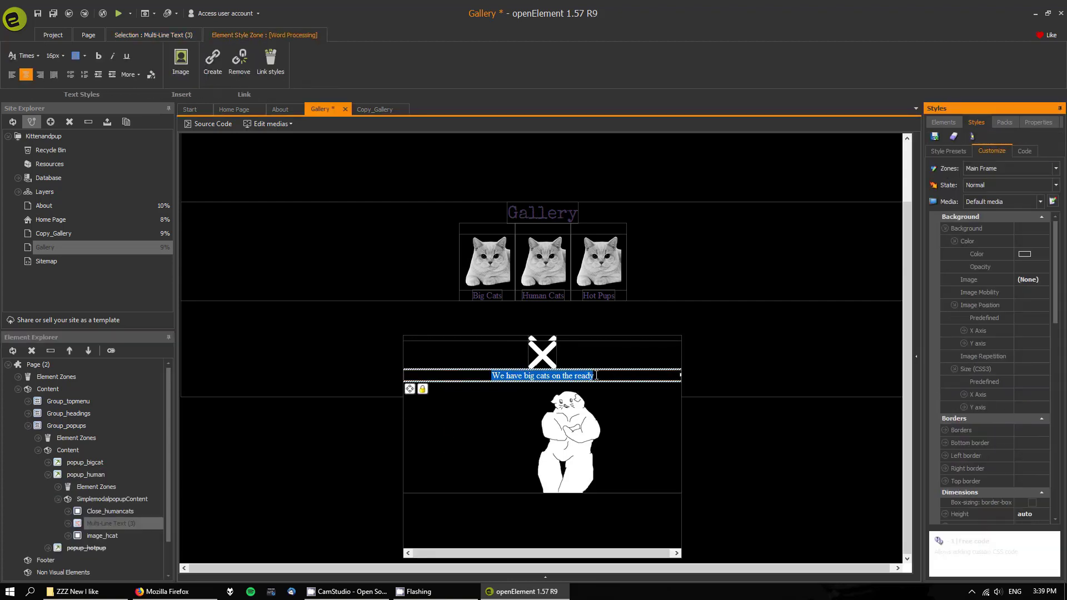
{"action": "left_click", "coordinate": [600, 375]}
{"action": "left_click_drag", "start_coordinate": [600, 376], "coordinate": [510, 381]}
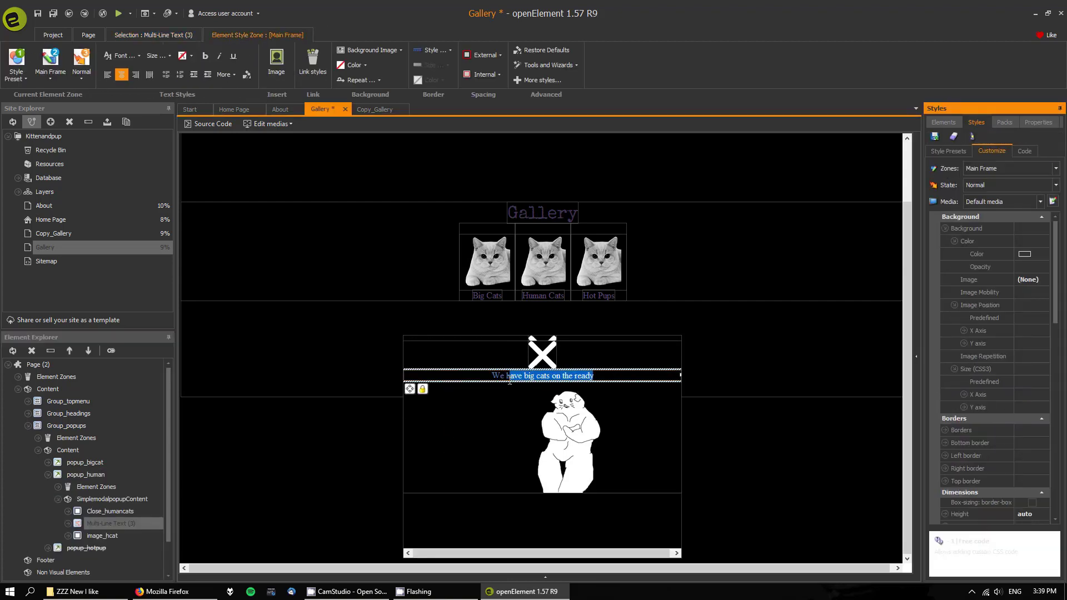
{"action": "key", "text": "BackSpace"}
{"action": "key", "text": "BackSpace"}
{"action": "key", "text": "BackSpace"}
{"action": "key", "text": "BackSpace"}
{"action": "key", "text": "BackSpace"}
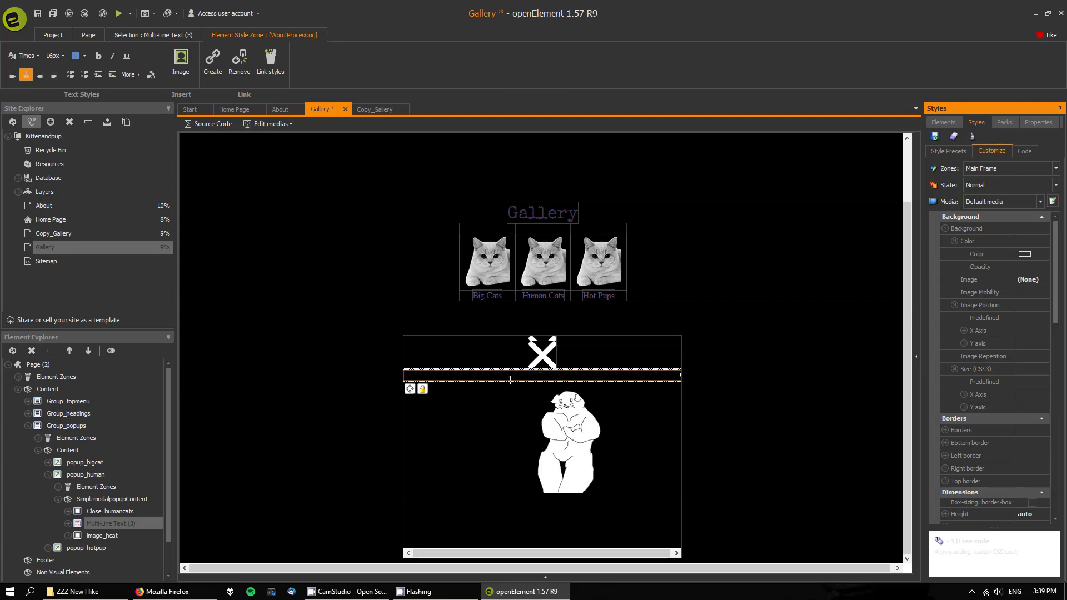
{"action": "type", "text": "Human cats are go"}
{"action": "left_click", "coordinate": [645, 404]}
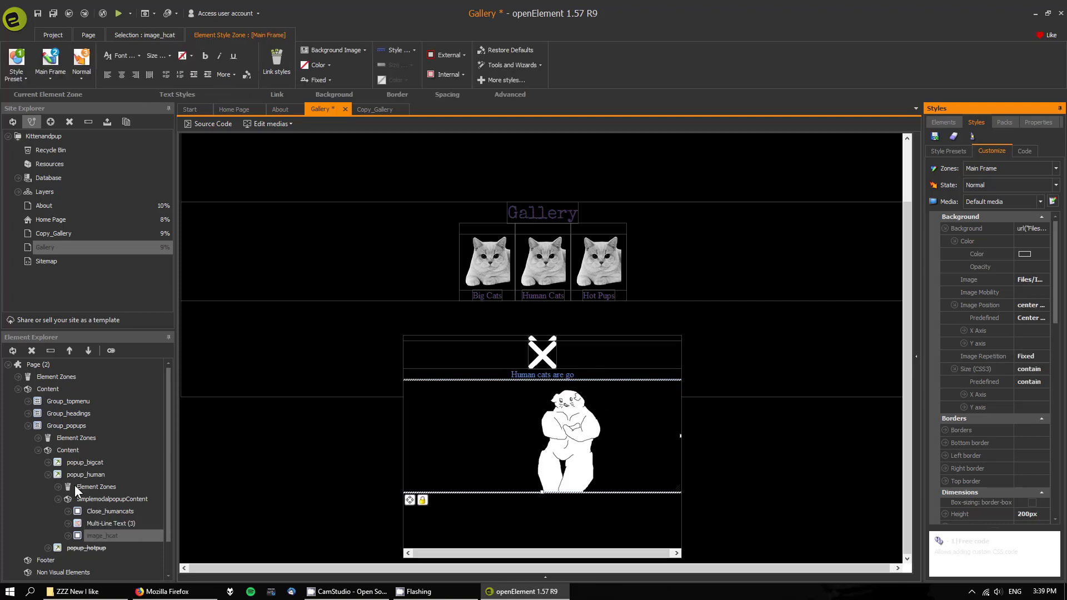
{"action": "left_click", "coordinate": [48, 475]}
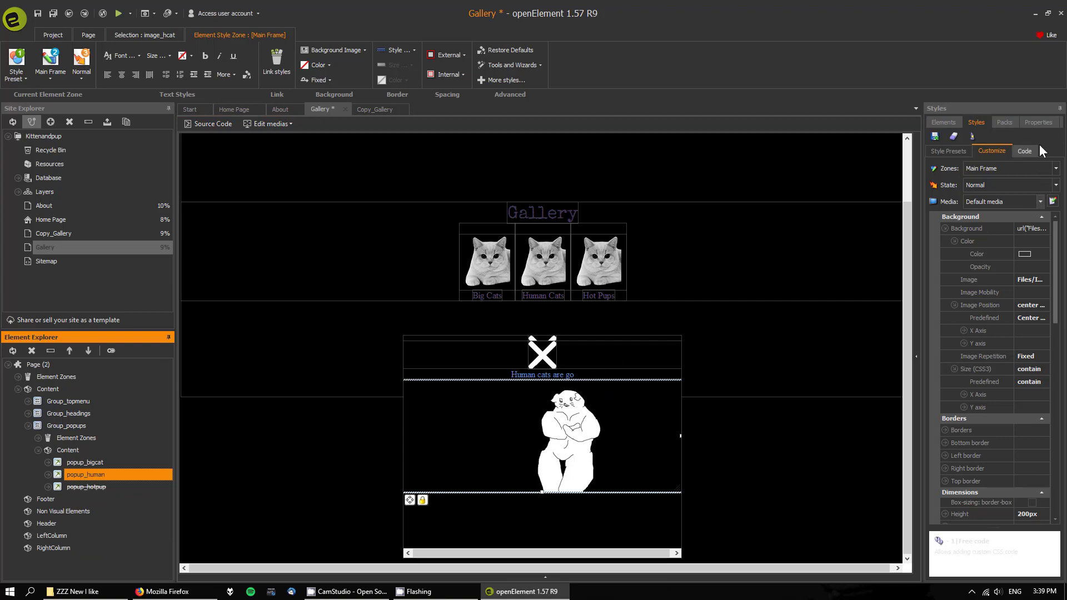
{"action": "left_click", "coordinate": [1038, 123]}
{"action": "left_click", "coordinate": [1058, 352]}
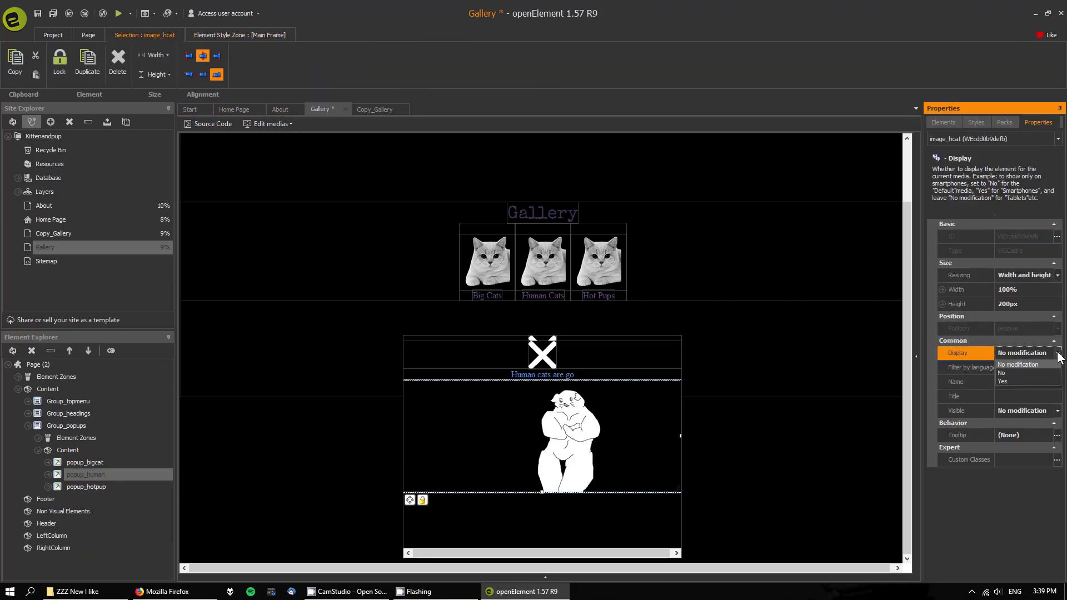
{"action": "left_click", "coordinate": [1017, 377]}
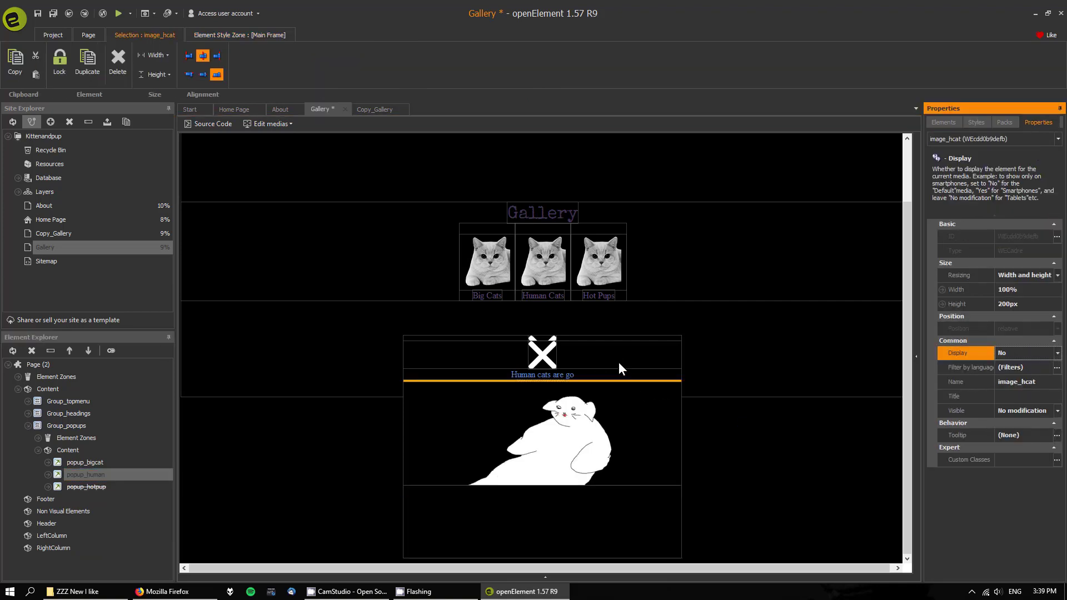
{"action": "left_click", "coordinate": [633, 494]}
{"action": "left_click", "coordinate": [81, 474]}
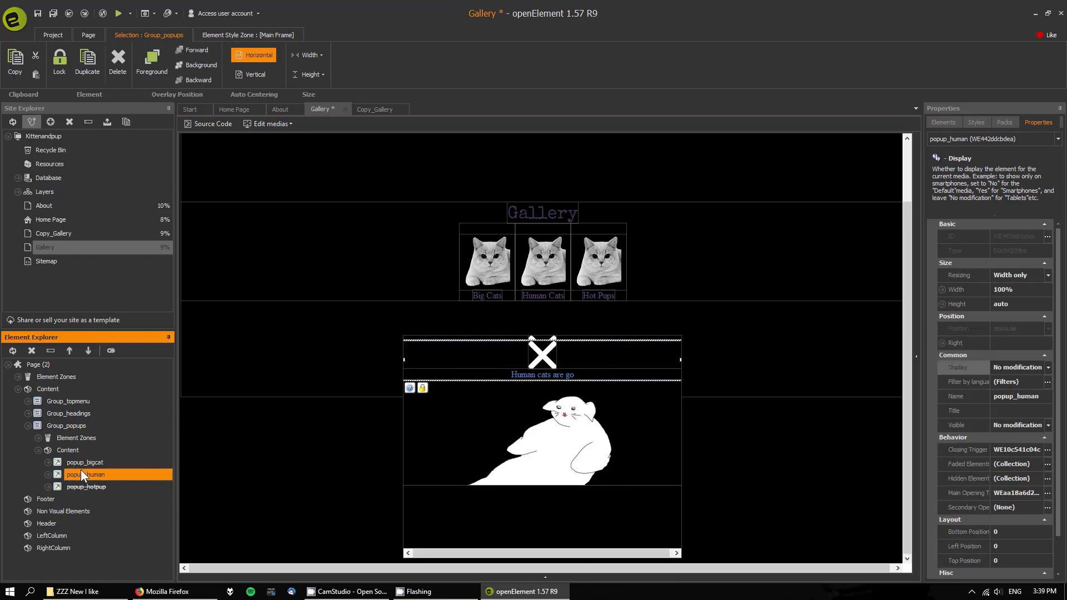
{"action": "left_click", "coordinate": [47, 475]}
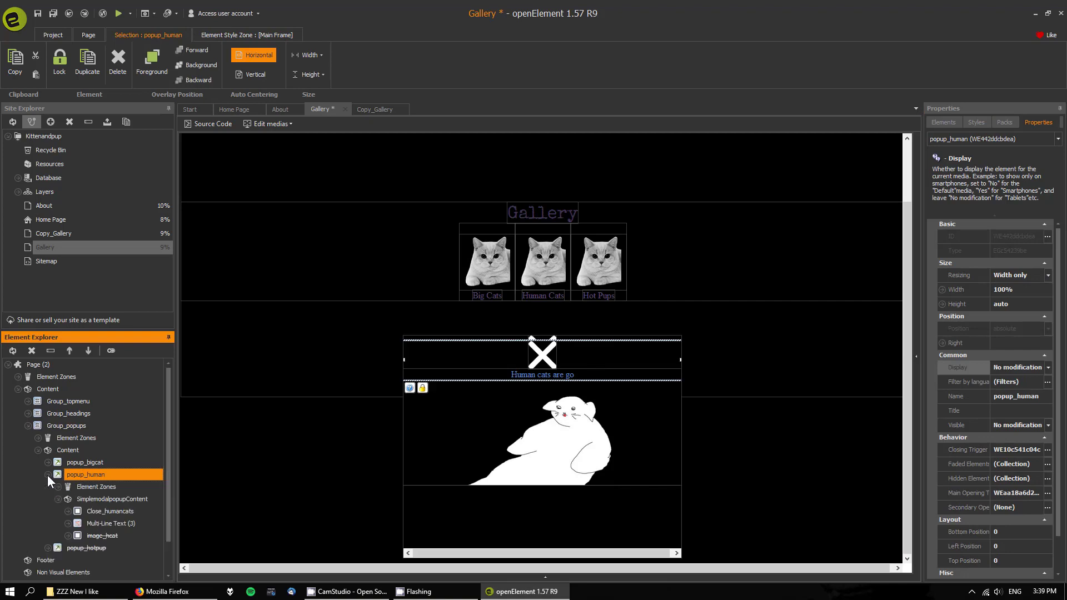
{"action": "left_click", "coordinate": [103, 535]}
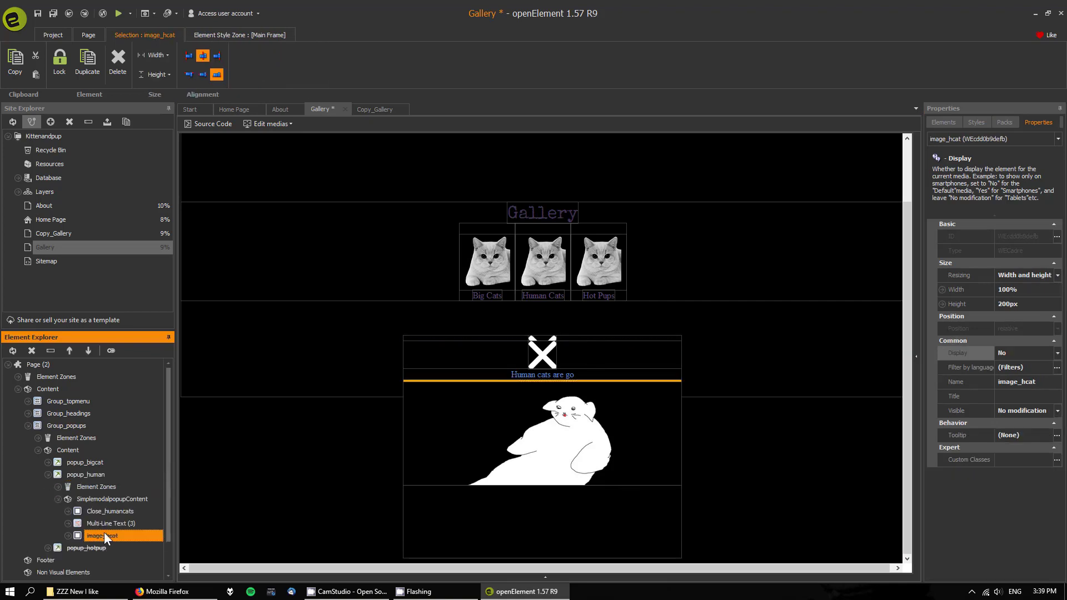
{"action": "left_click", "coordinate": [1052, 354]}
{"action": "left_click", "coordinate": [1012, 364]}
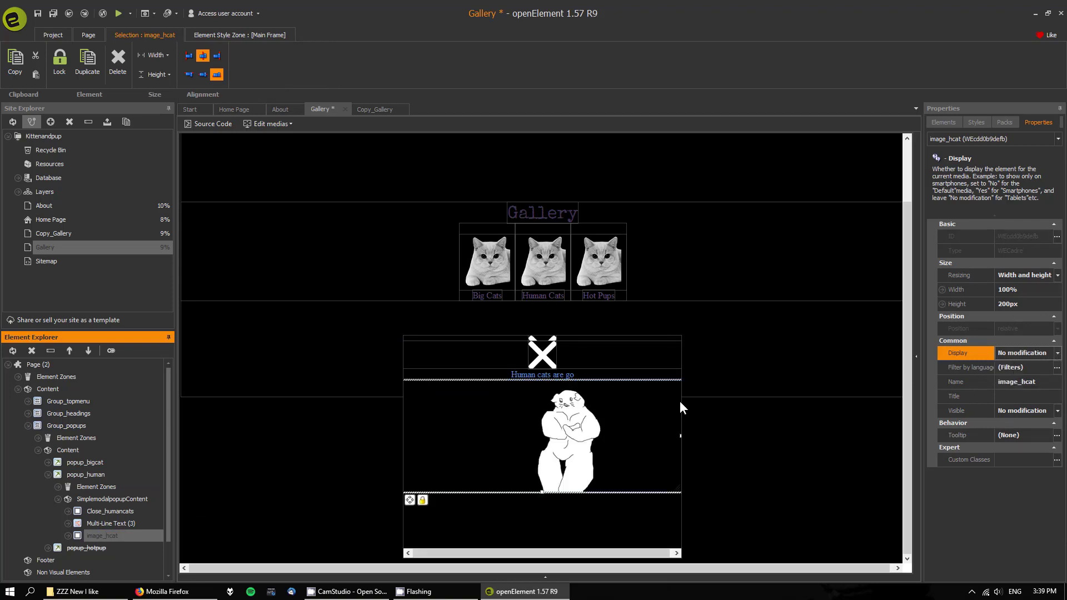
Collapse the content of popup_human and set that pop-up's Display property to No.
{"action": "left_click", "coordinate": [59, 499]}
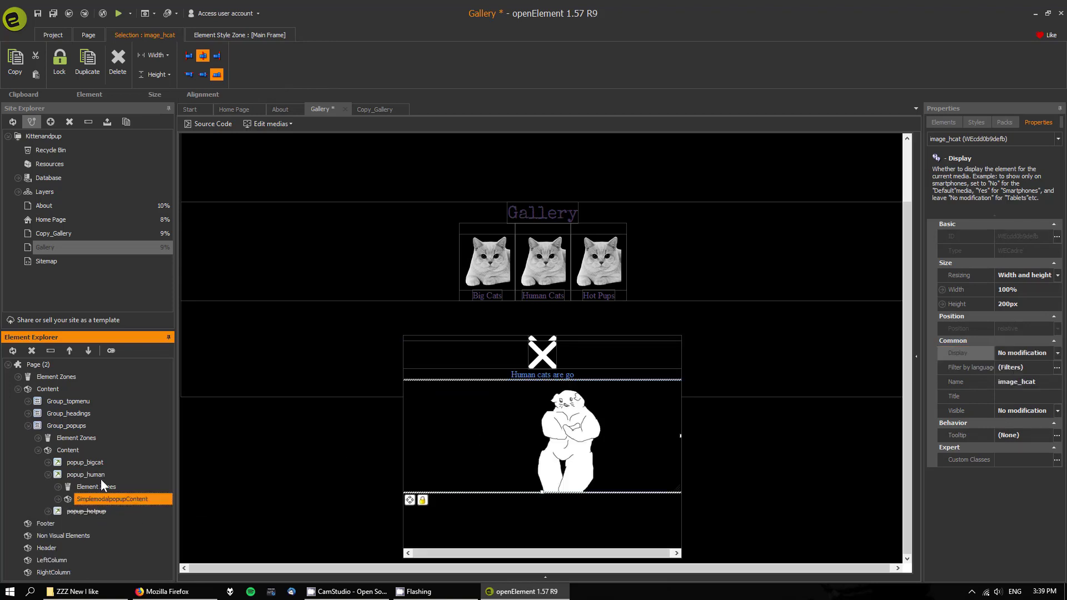
{"action": "left_click", "coordinate": [53, 475]}
{"action": "left_click", "coordinate": [48, 475]}
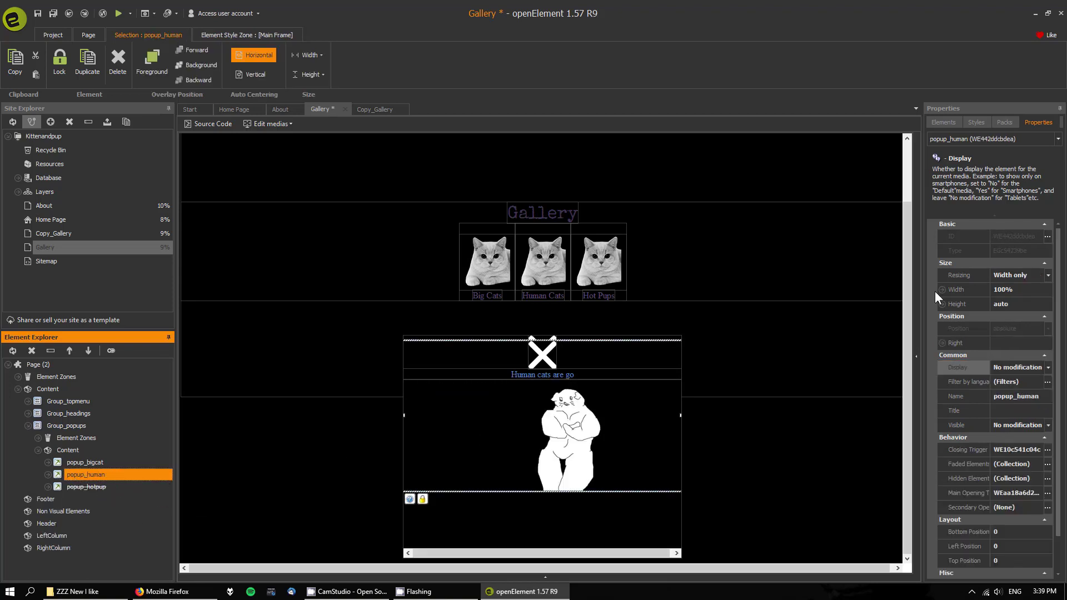
{"action": "left_click", "coordinate": [1048, 367]}
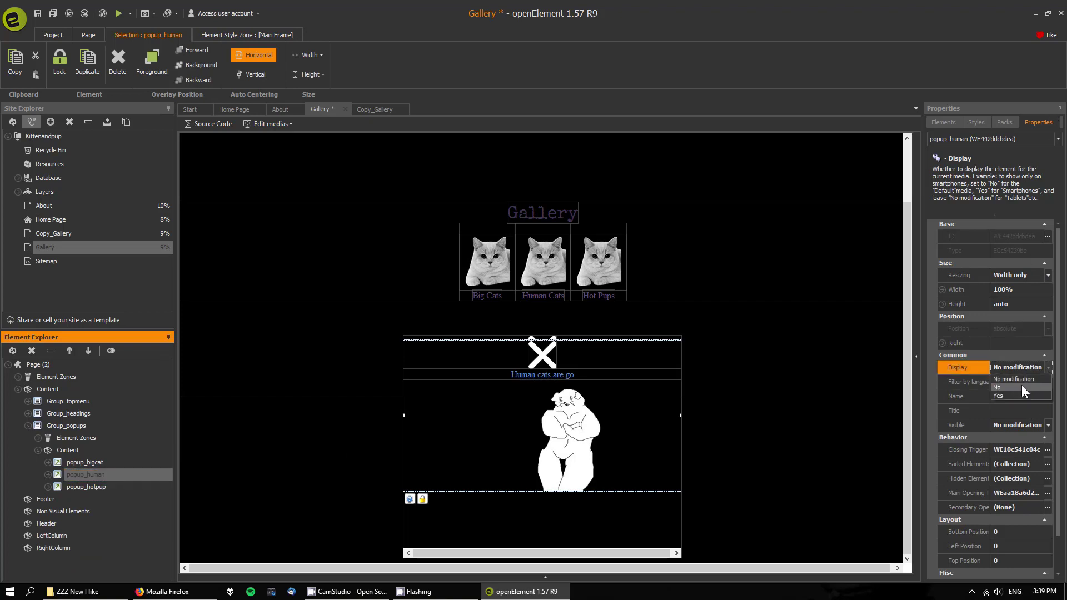
{"action": "left_click", "coordinate": [1006, 392]}
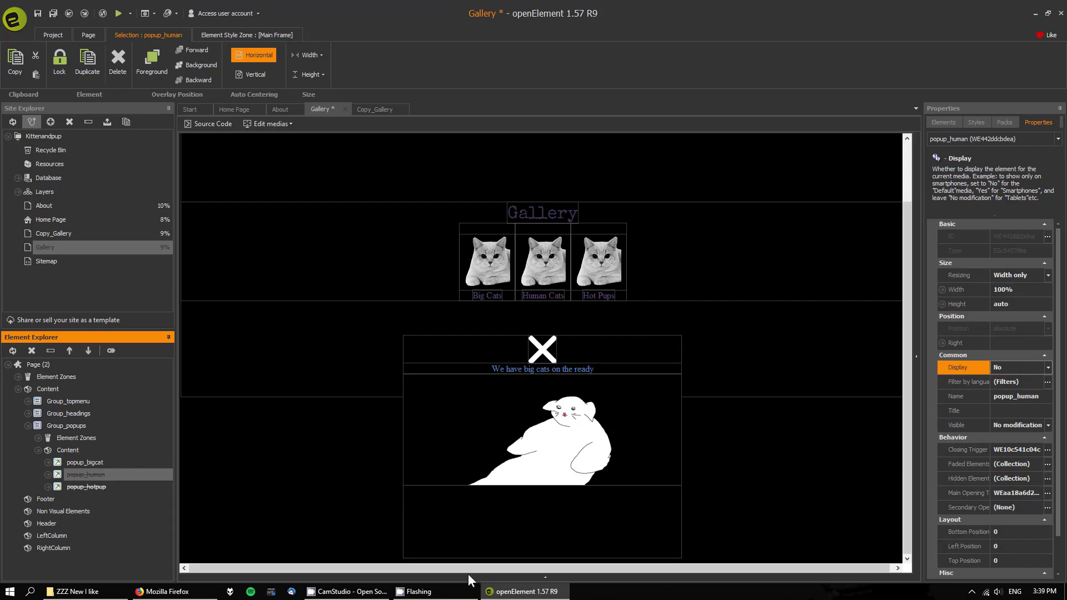
Select popup_human and popup_hotpup together and set their Display property to Yes.
{"action": "left_click", "coordinate": [91, 476]}
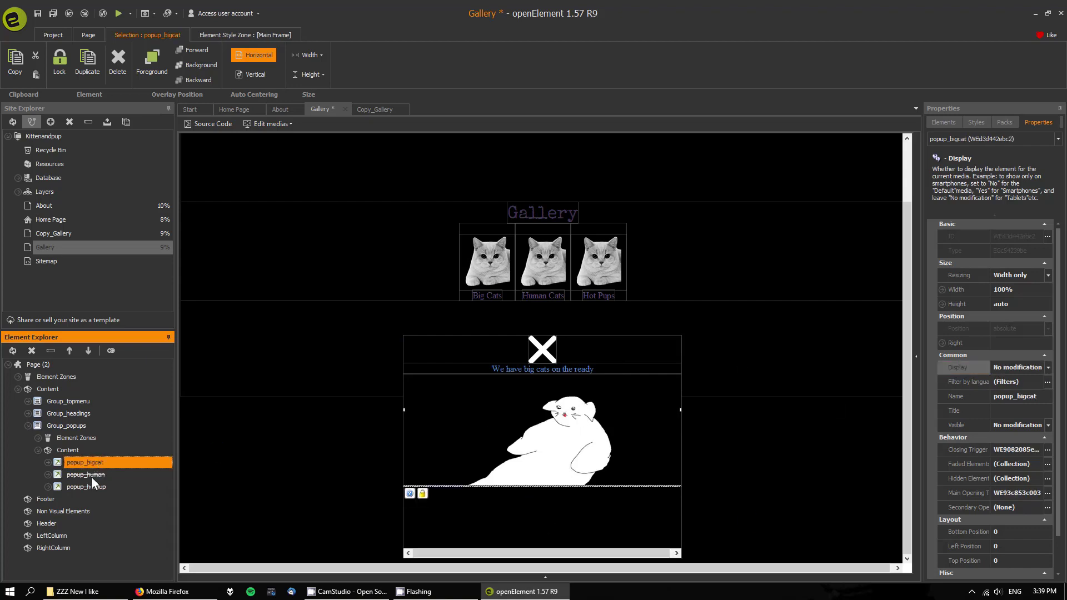
{"action": "left_click", "coordinate": [91, 487], "text": "ctrl"}
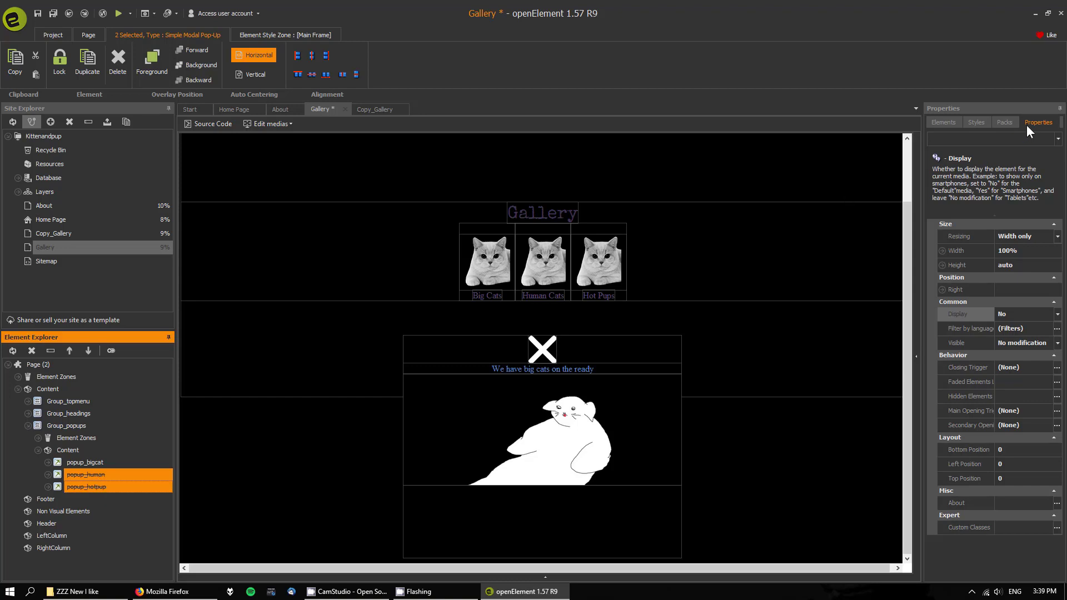
{"action": "left_click", "coordinate": [1057, 315]}
{"action": "left_click", "coordinate": [1018, 340]}
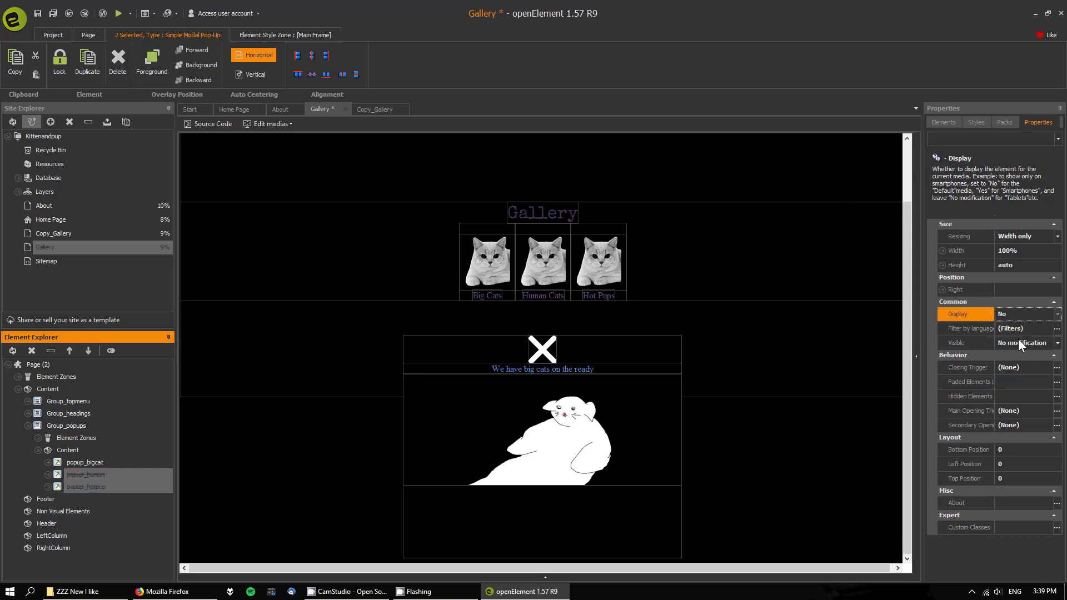
{"action": "left_click", "coordinate": [809, 341]}
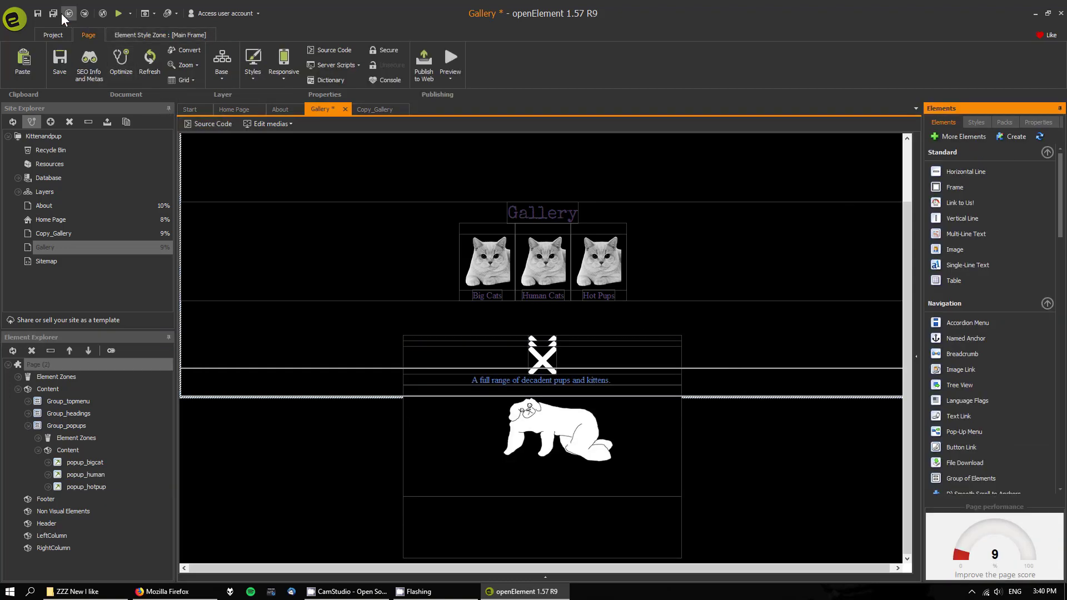
Save all changes, preview the Gallery page in the web browser and return to openElement.
{"action": "left_click", "coordinate": [54, 14]}
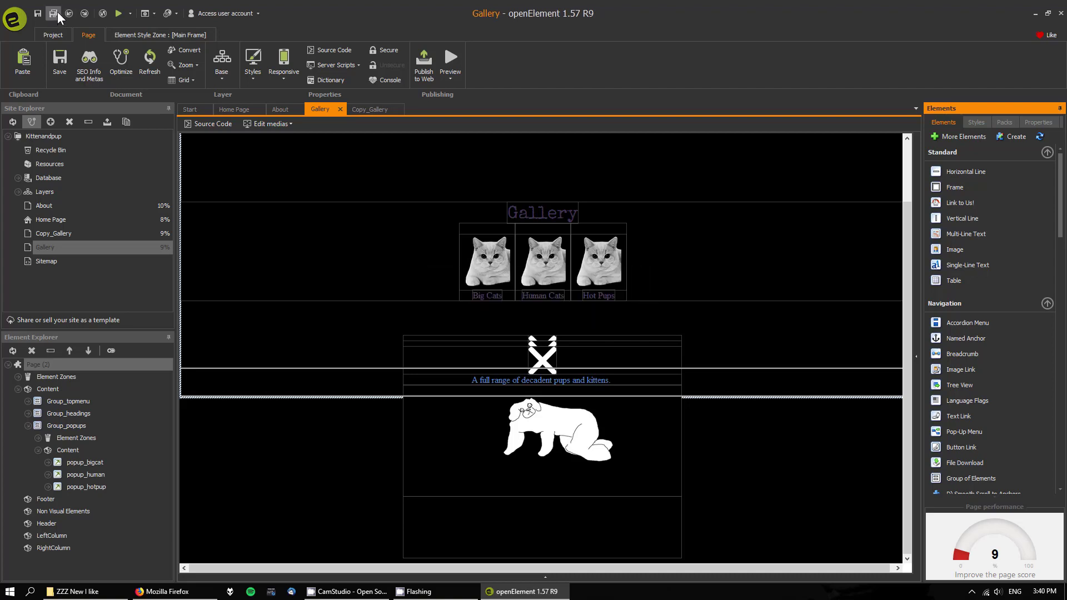
{"action": "left_click", "coordinate": [121, 14]}
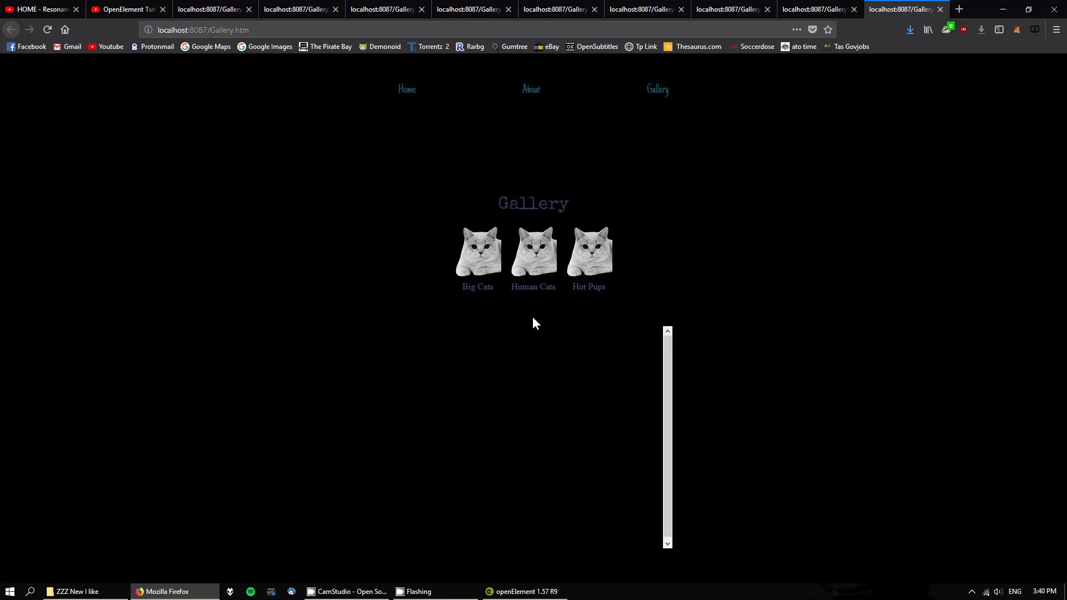
{"action": "left_click", "coordinate": [523, 591]}
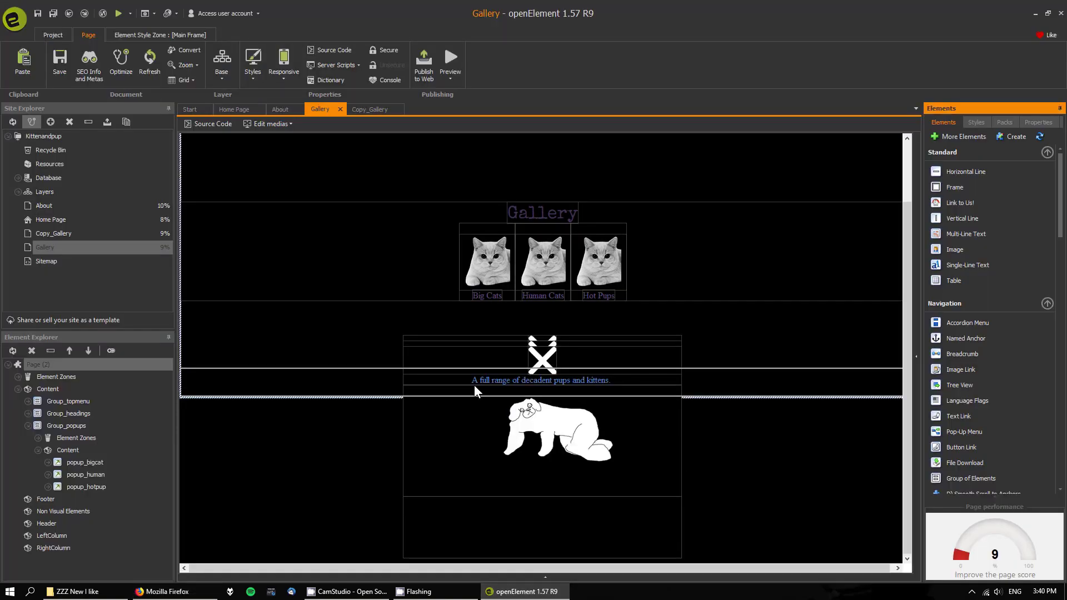
Check the Display settings of popup_human, popup_hotpup and their image frames image_hcat and Image_hpup.
{"action": "left_click", "coordinate": [90, 474]}
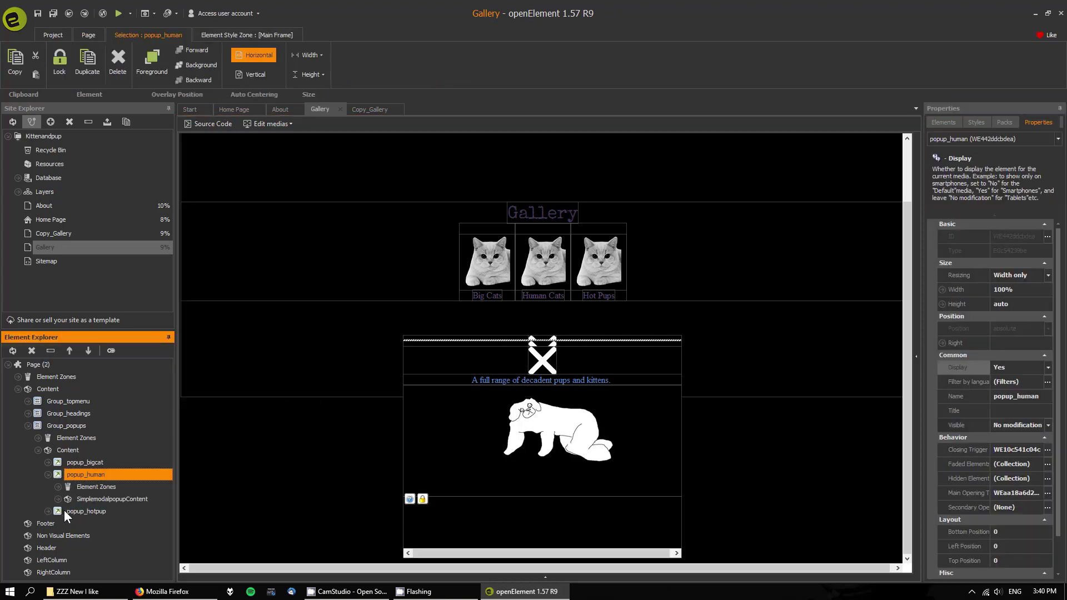
{"action": "left_click", "coordinate": [64, 510]}
{"action": "left_click", "coordinate": [48, 511]}
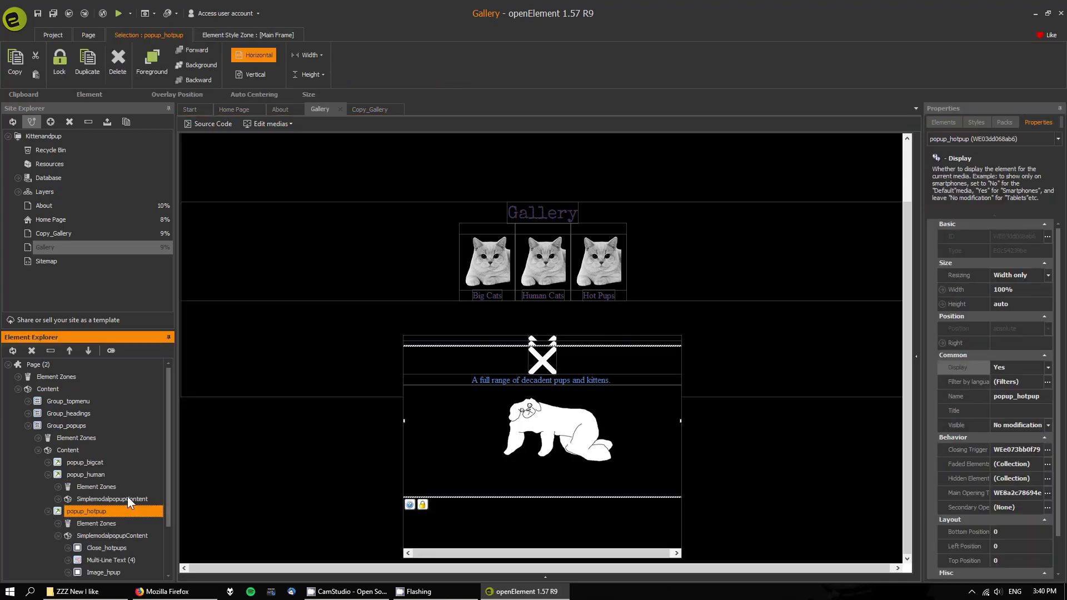
{"action": "scroll", "coordinate": [165, 472], "scroll_direction": "down", "scroll_amount": 2}
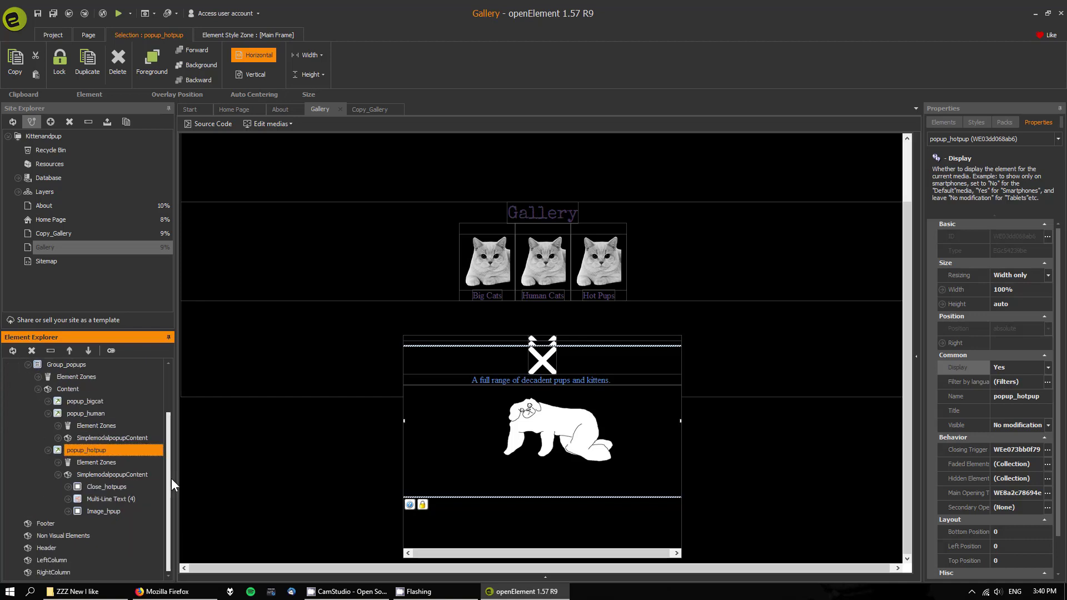
{"action": "left_click", "coordinate": [92, 511]}
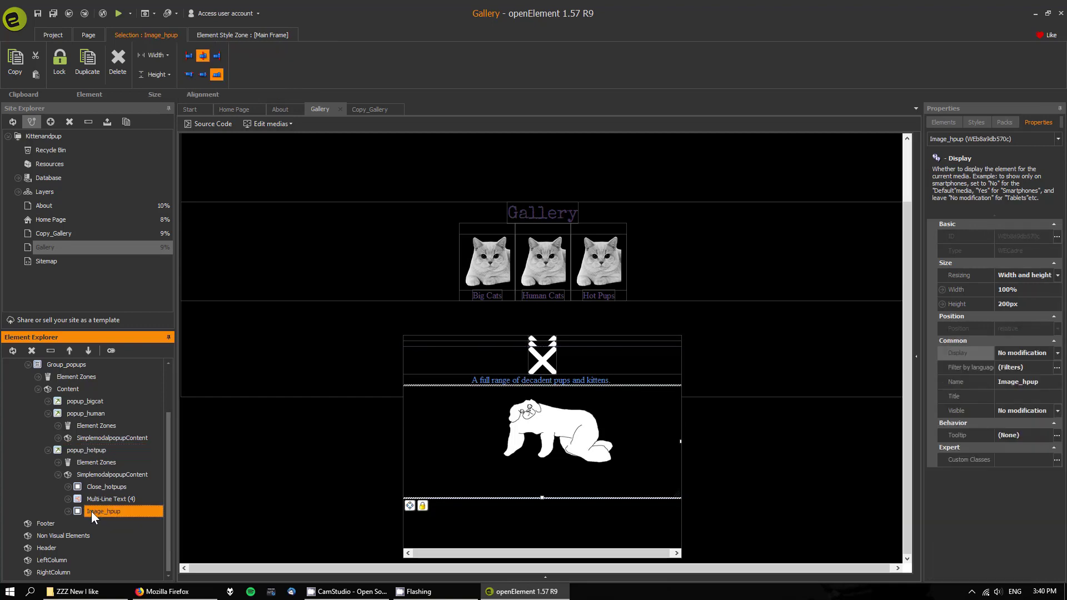
{"action": "left_click", "coordinate": [58, 475]}
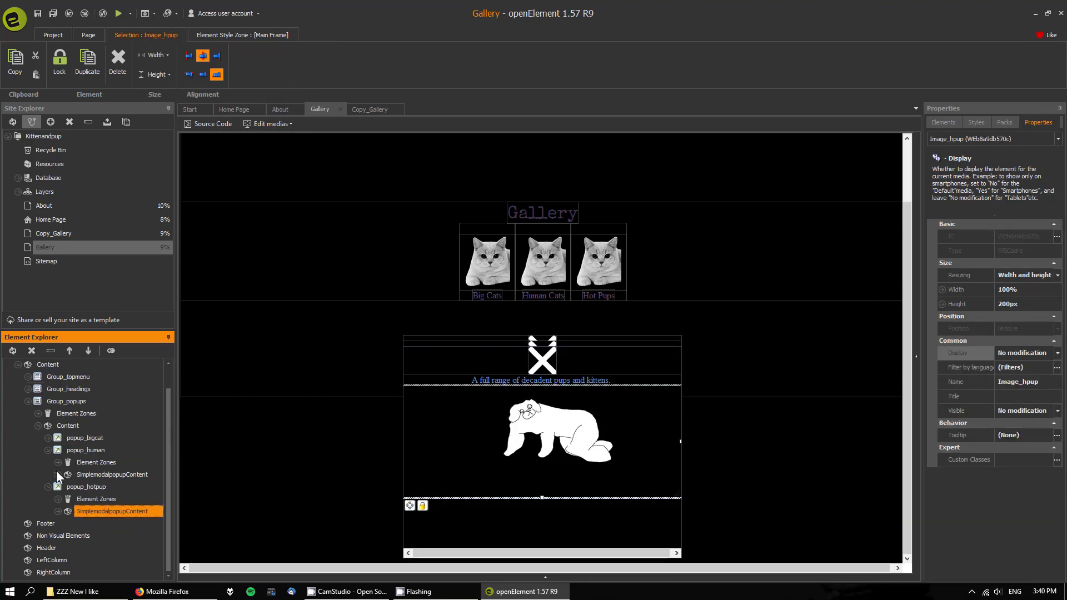
{"action": "left_click", "coordinate": [47, 487]}
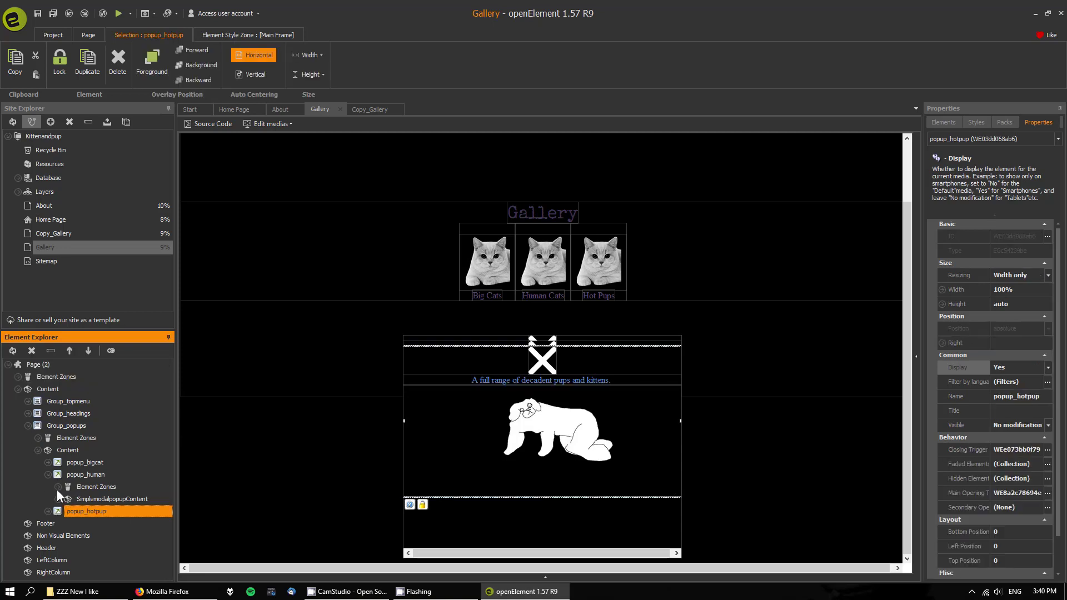
{"action": "left_click", "coordinate": [65, 476]}
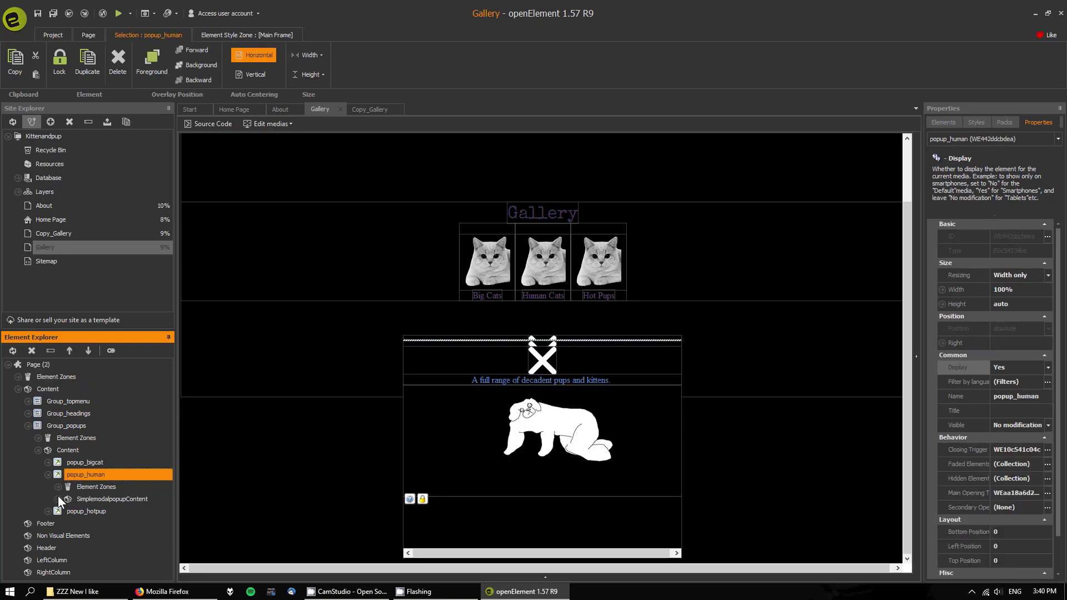
{"action": "left_click", "coordinate": [58, 499]}
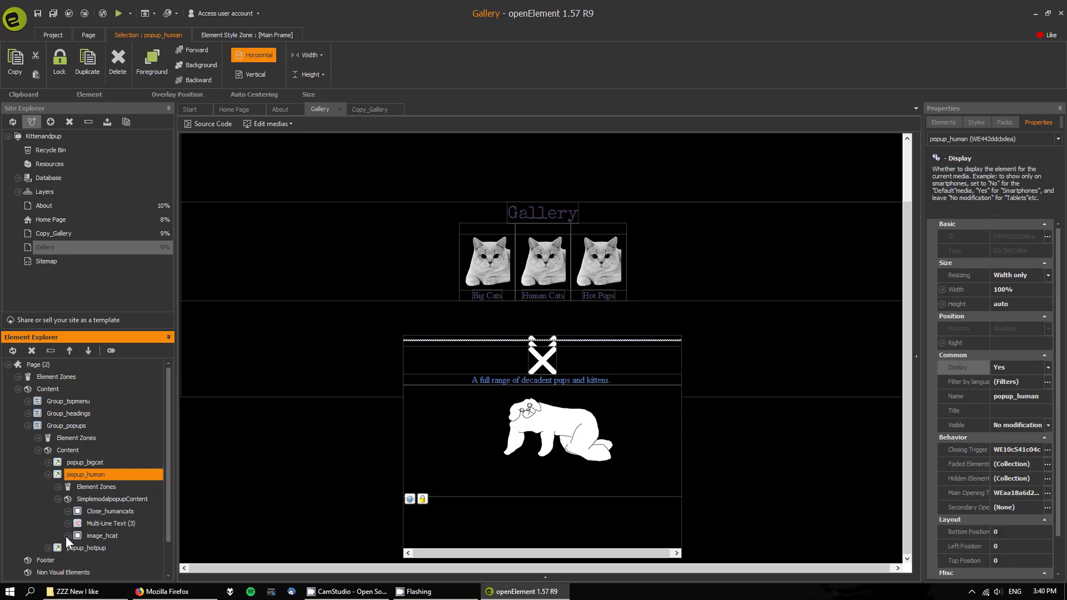
{"action": "left_click", "coordinate": [92, 537]}
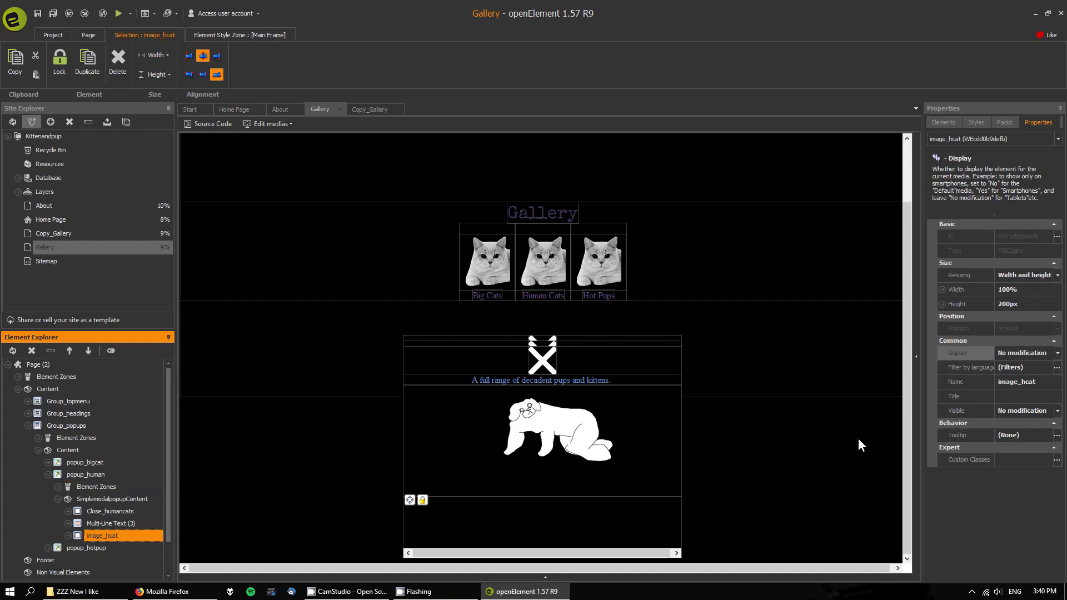
Set the height of Group_popups to auto.
{"action": "left_click", "coordinate": [1037, 305]}
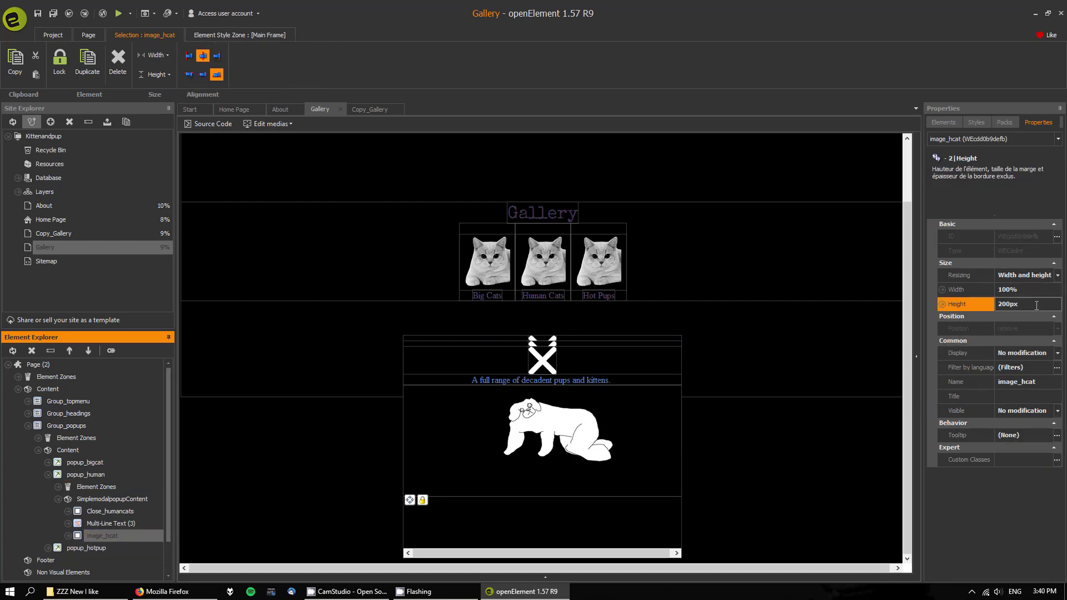
{"action": "scroll", "coordinate": [168, 492], "scroll_direction": "down", "scroll_amount": 1}
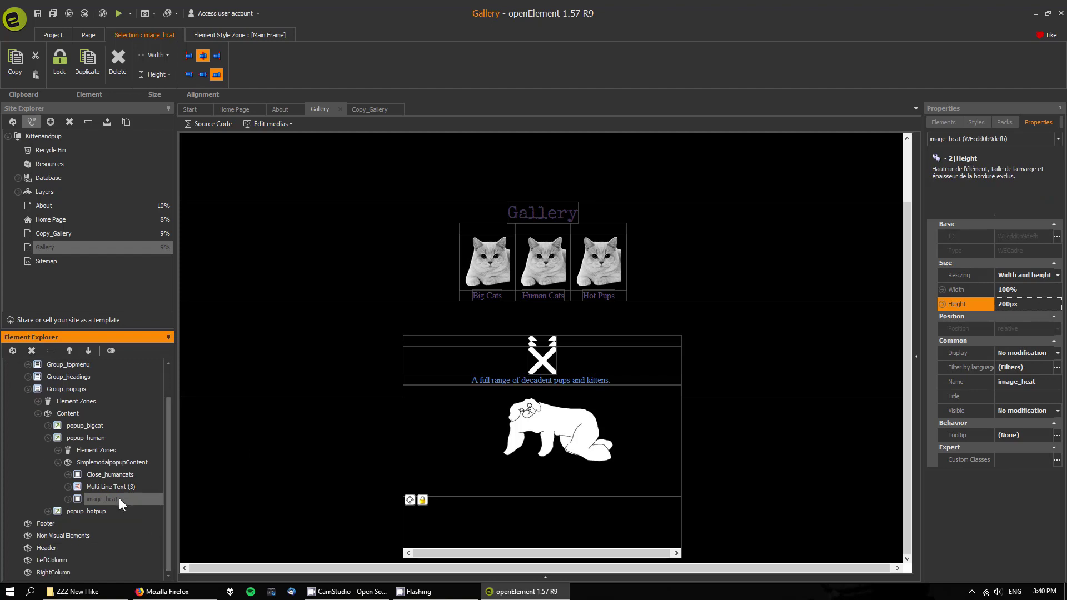
{"action": "left_click", "coordinate": [61, 462]}
{"action": "left_click", "coordinate": [60, 426]}
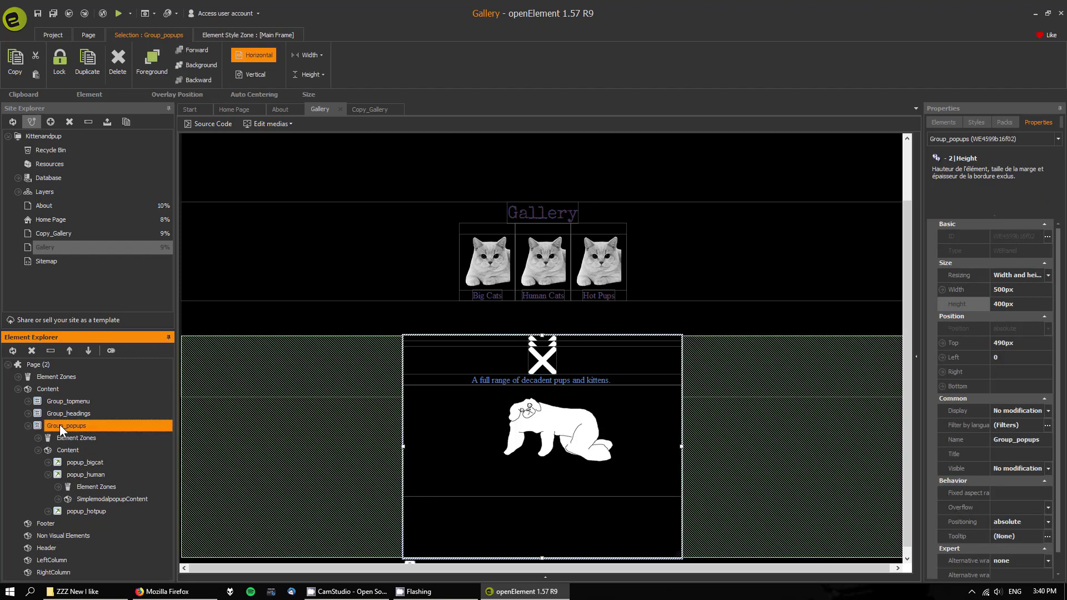
{"action": "left_click", "coordinate": [1028, 304]}
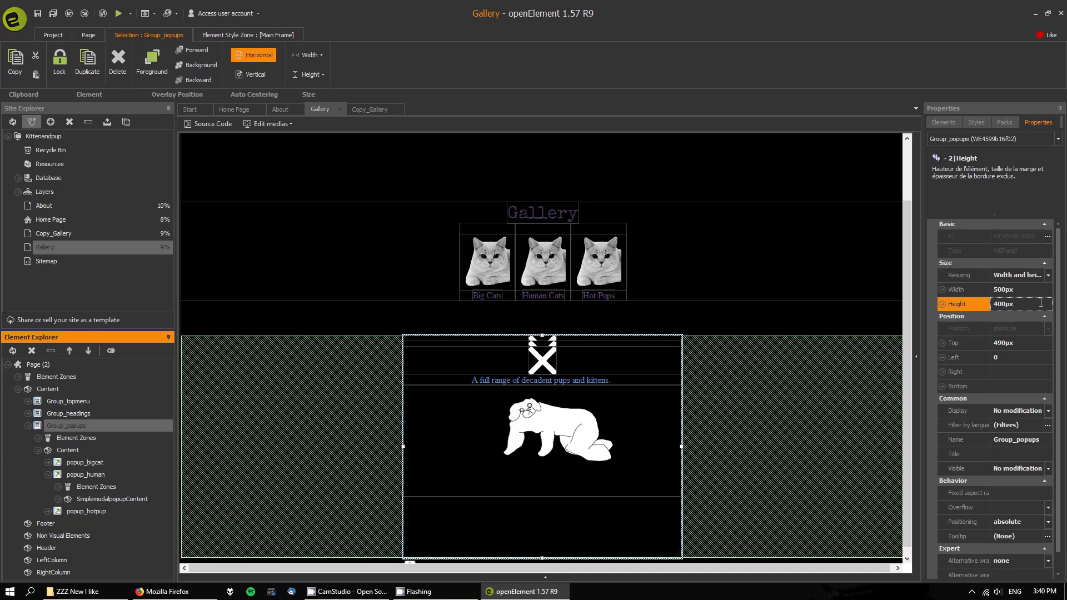
{"action": "left_click_drag", "start_coordinate": [1041, 302], "coordinate": [948, 315]}
{"action": "type", "text": "auto"}
{"action": "key", "text": "Return"}
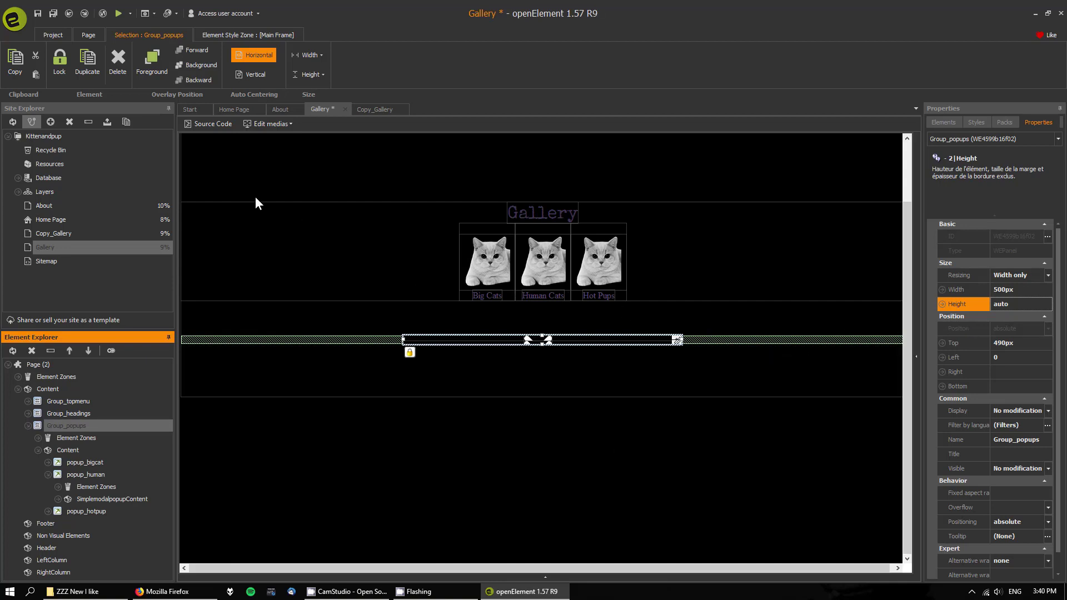
Preview the Gallery page in the web browser, opening and closing the Human Cats, Hot Pups and Big Cats pop-ups in turn.
{"action": "left_click", "coordinate": [114, 13]}
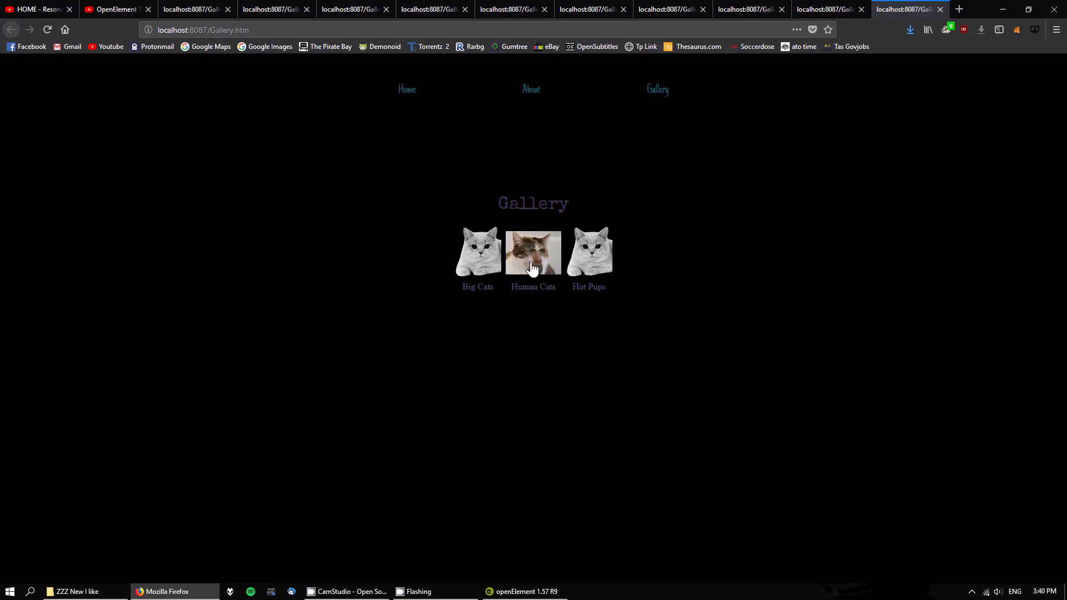
{"action": "left_click", "coordinate": [534, 265]}
{"action": "left_click", "coordinate": [528, 349]}
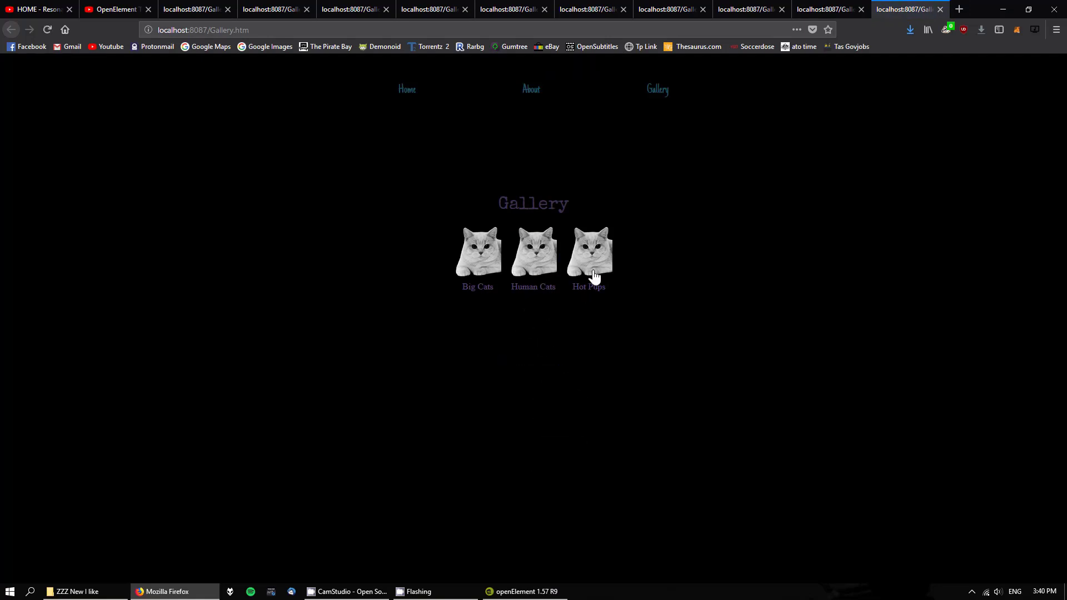
{"action": "left_click", "coordinate": [598, 269]}
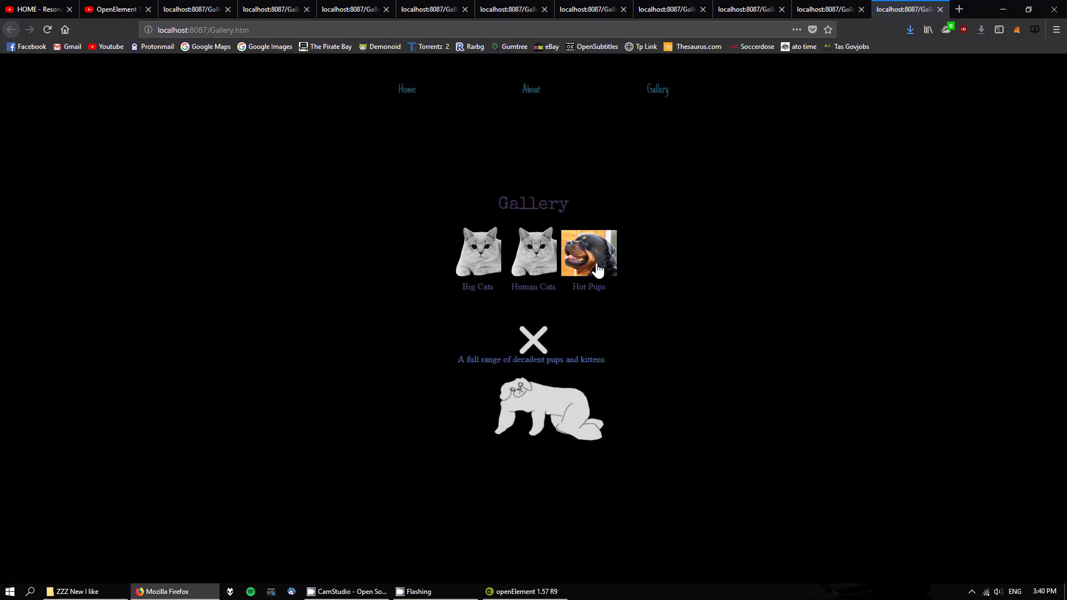
{"action": "left_click", "coordinate": [534, 331]}
{"action": "left_click", "coordinate": [483, 271]}
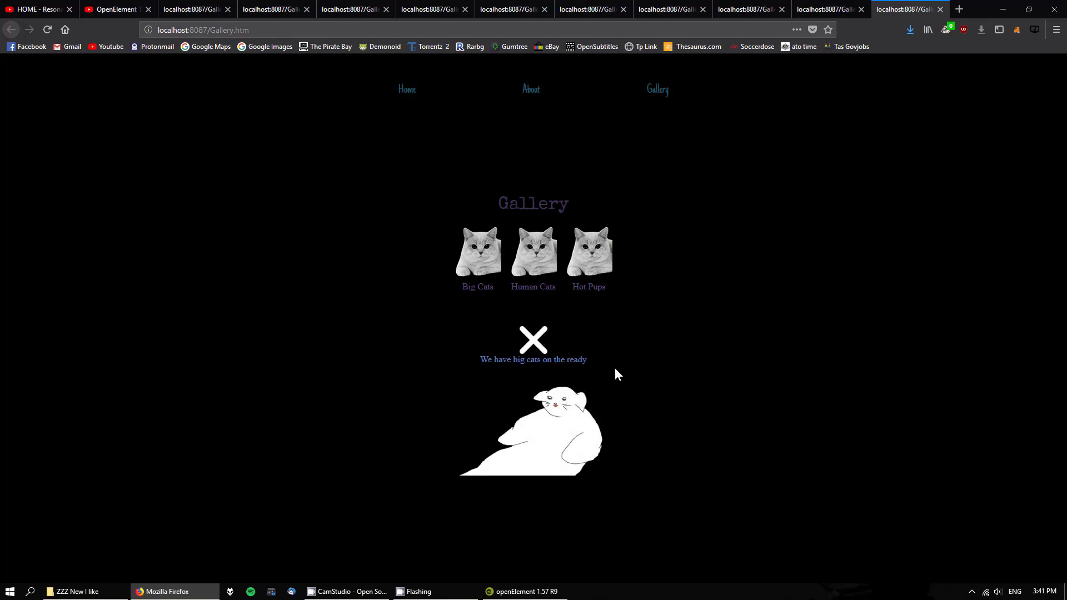
{"action": "left_click", "coordinate": [547, 339]}
Retest opening and closing the Hot Pups, Human Cats and Big Cats pop-ups, and return to openElement.
{"action": "left_click", "coordinate": [589, 253]}
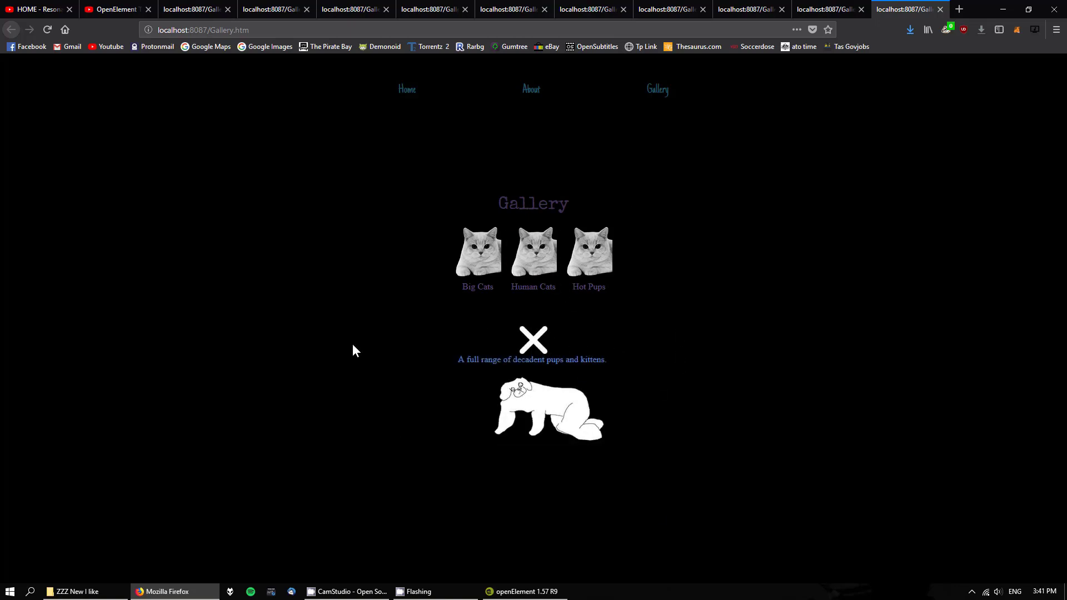
{"action": "left_click", "coordinate": [532, 349]}
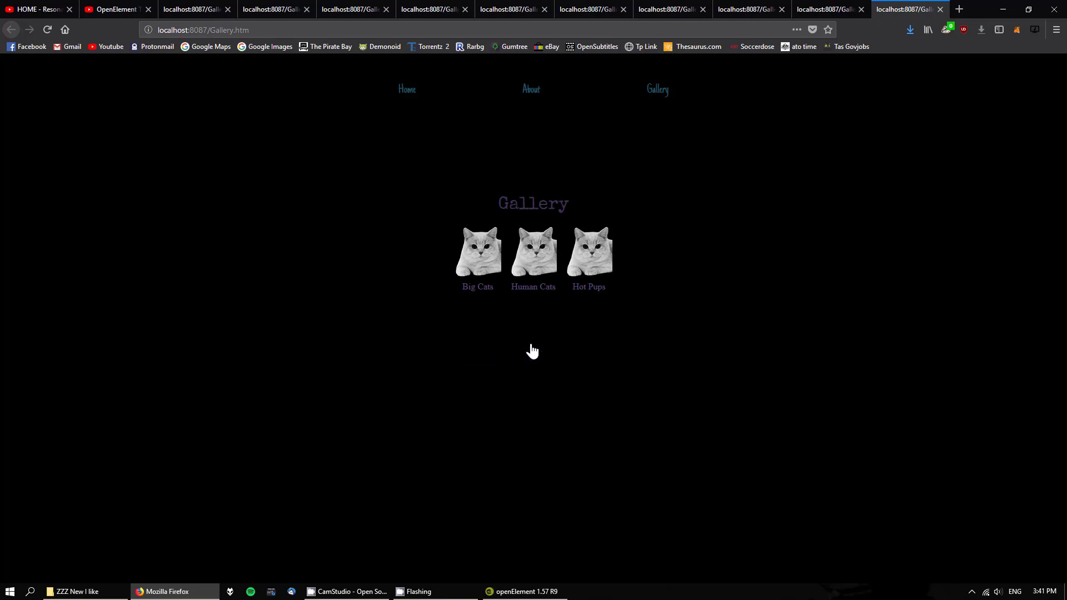
{"action": "left_click", "coordinate": [541, 261]}
{"action": "left_click", "coordinate": [525, 355]}
{"action": "left_click", "coordinate": [486, 266]}
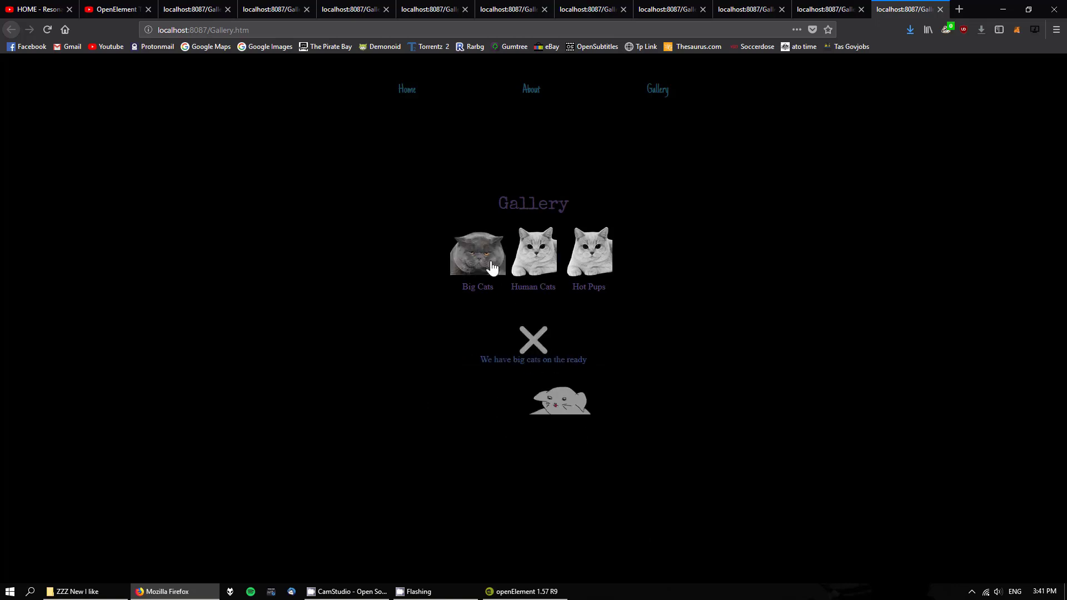
{"action": "left_click", "coordinate": [532, 340]}
{"action": "left_click", "coordinate": [523, 591]}
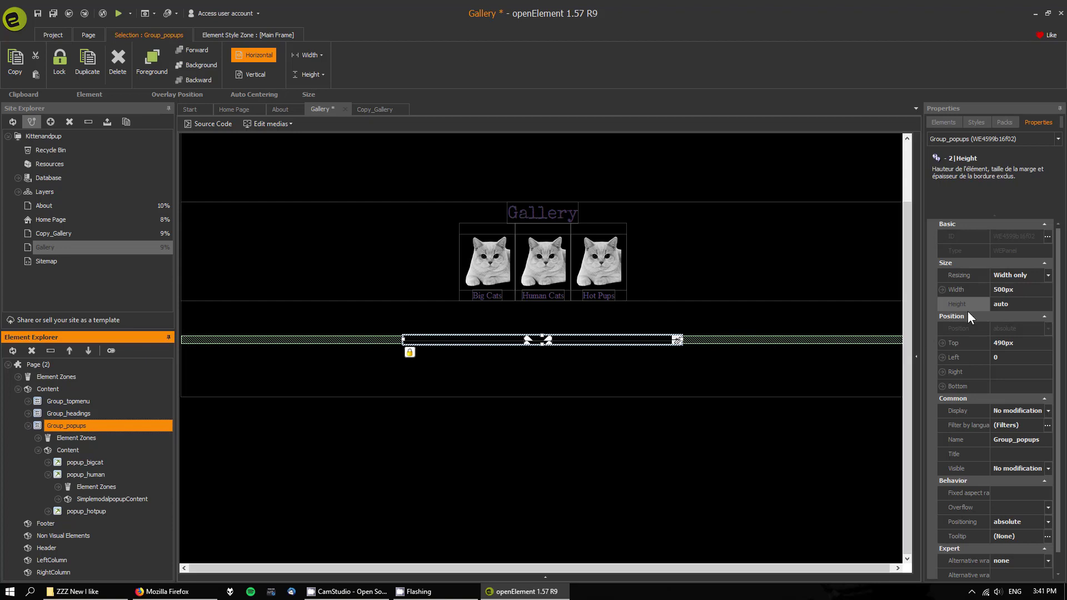
Try a height of 800px for Group_popups, and set the height back to auto.
{"action": "left_click", "coordinate": [1023, 304]}
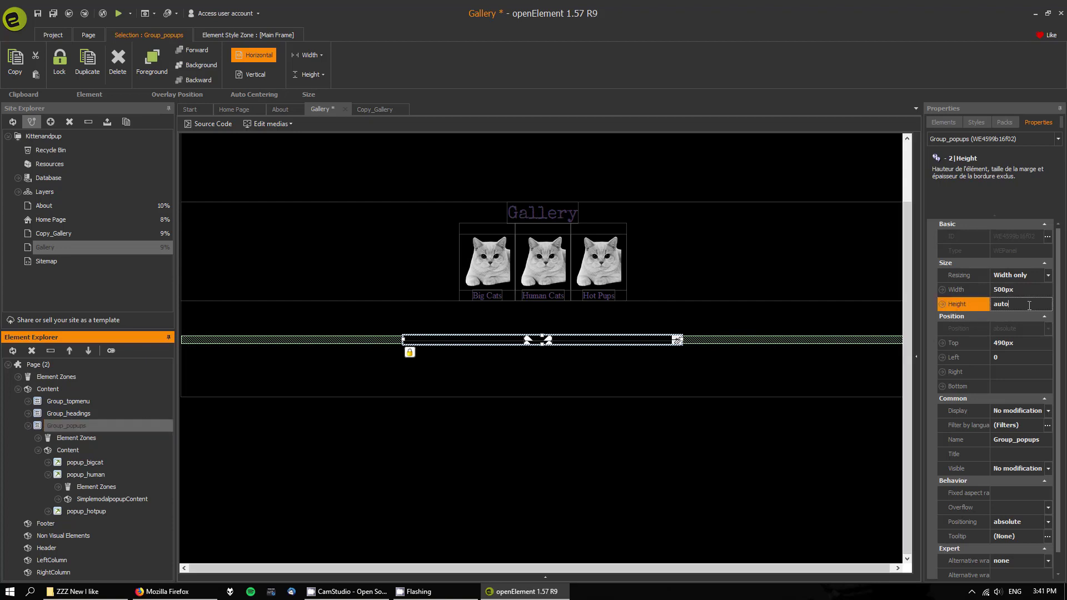
{"action": "left_click", "coordinate": [960, 304]}
{"action": "type", "text": "800"}
{"action": "key", "text": "Return"}
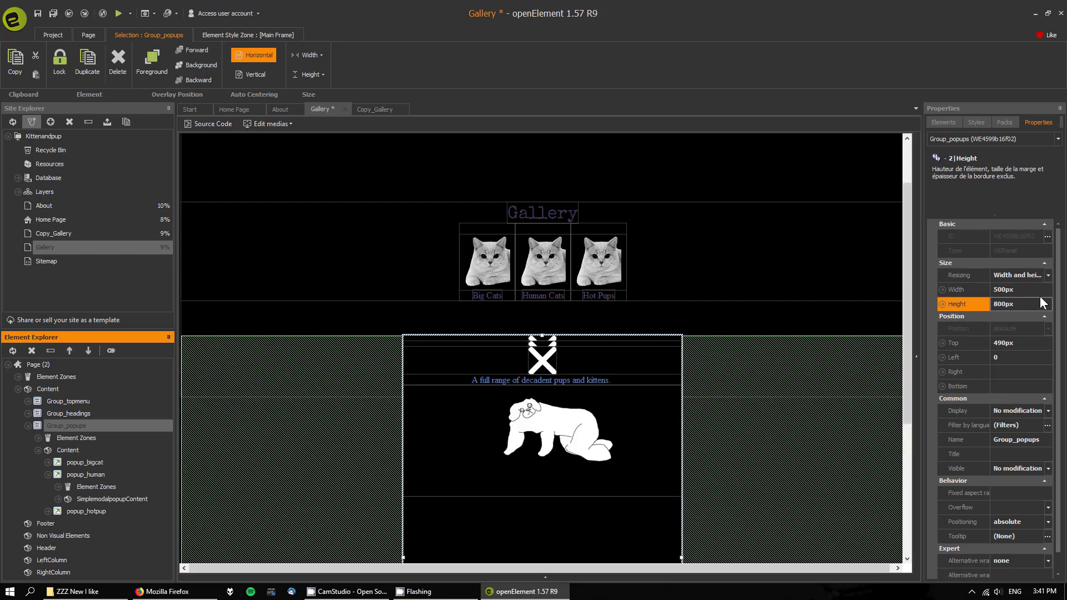
{"action": "left_click", "coordinate": [1045, 306]}
{"action": "type", "text": "auto"}
{"action": "key", "text": "Return"}
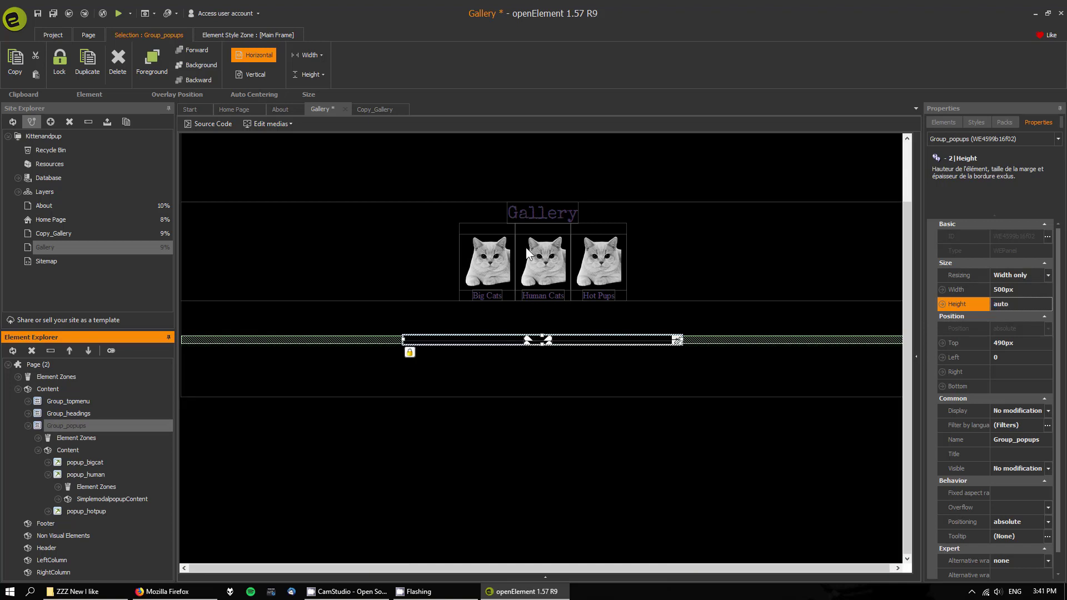
Save all changes, collapse Group_popups in the element tree and preview the Gallery page in the web browser.
{"action": "left_click", "coordinate": [54, 14]}
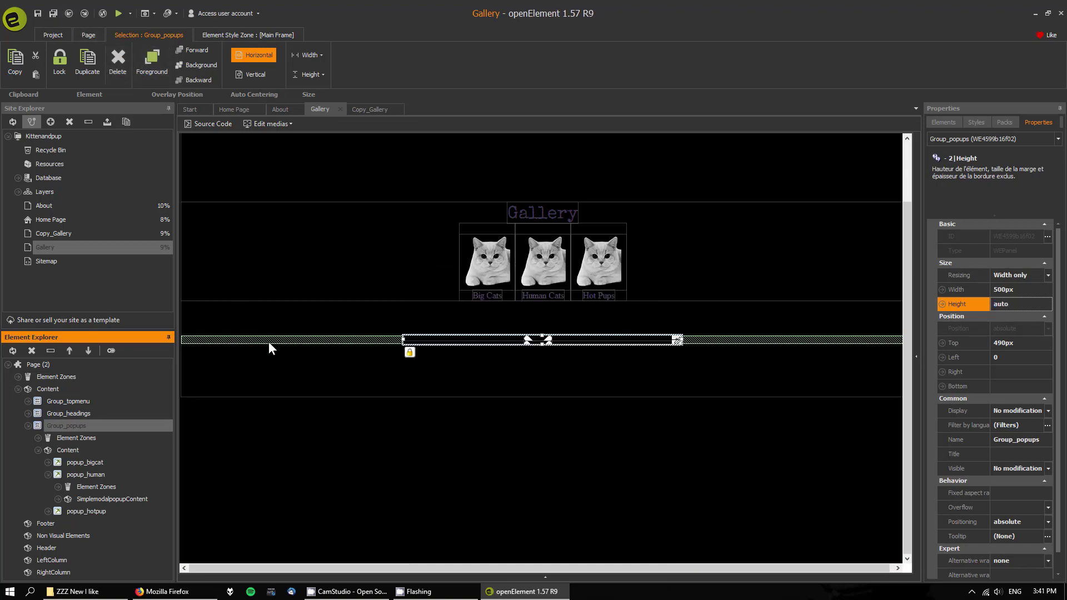
{"action": "left_click", "coordinate": [28, 424]}
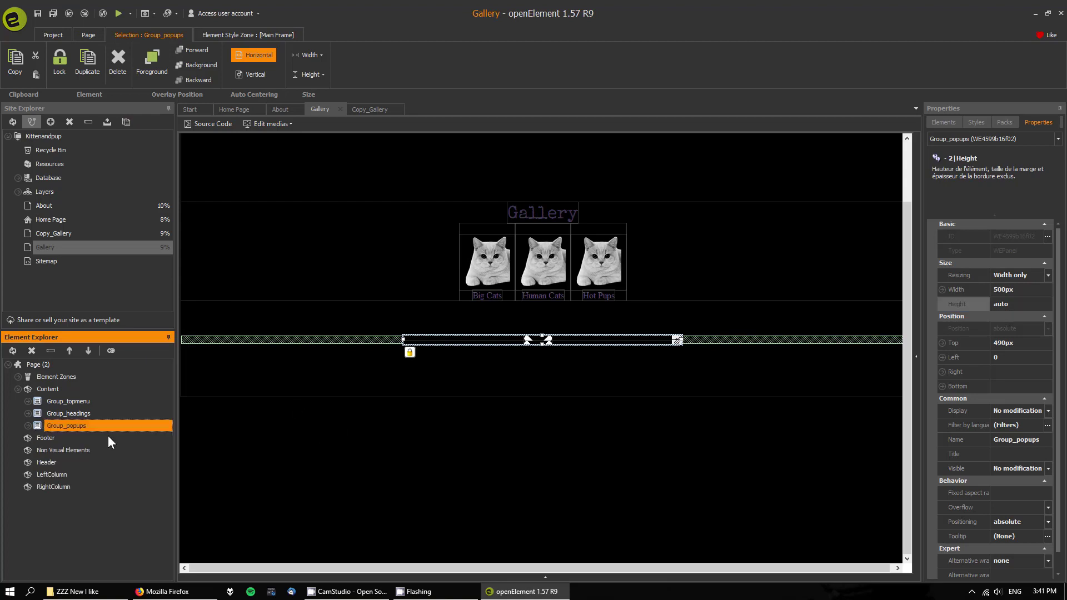
{"action": "left_click", "coordinate": [118, 15]}
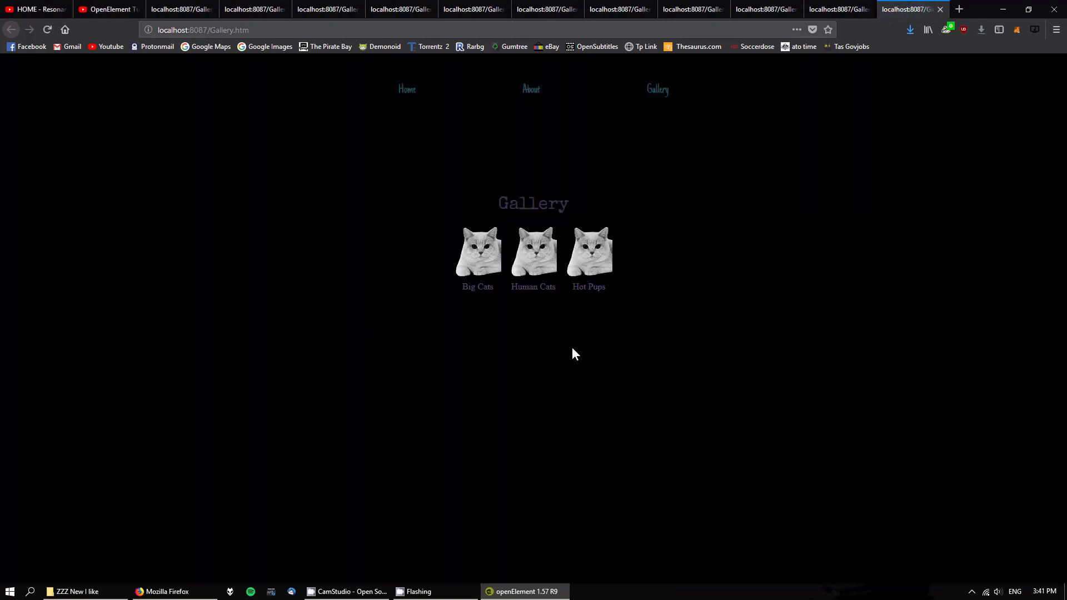
Test the Big Cats, Human Cats and Hot Pups pop-ups in turn, closing each one before opening the next.
{"action": "left_click", "coordinate": [475, 266]}
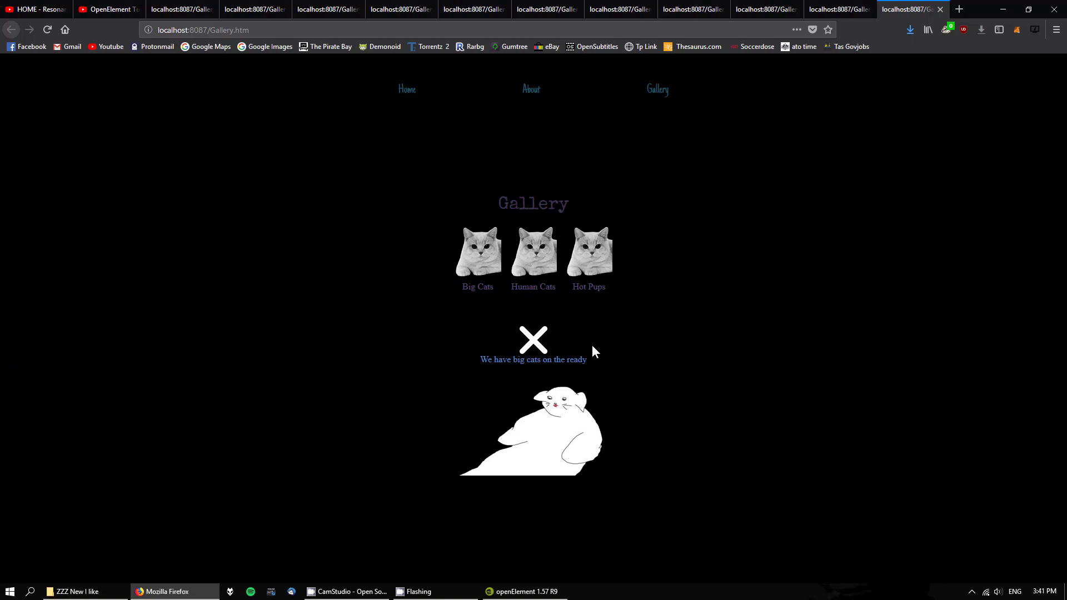
{"action": "left_click", "coordinate": [541, 350]}
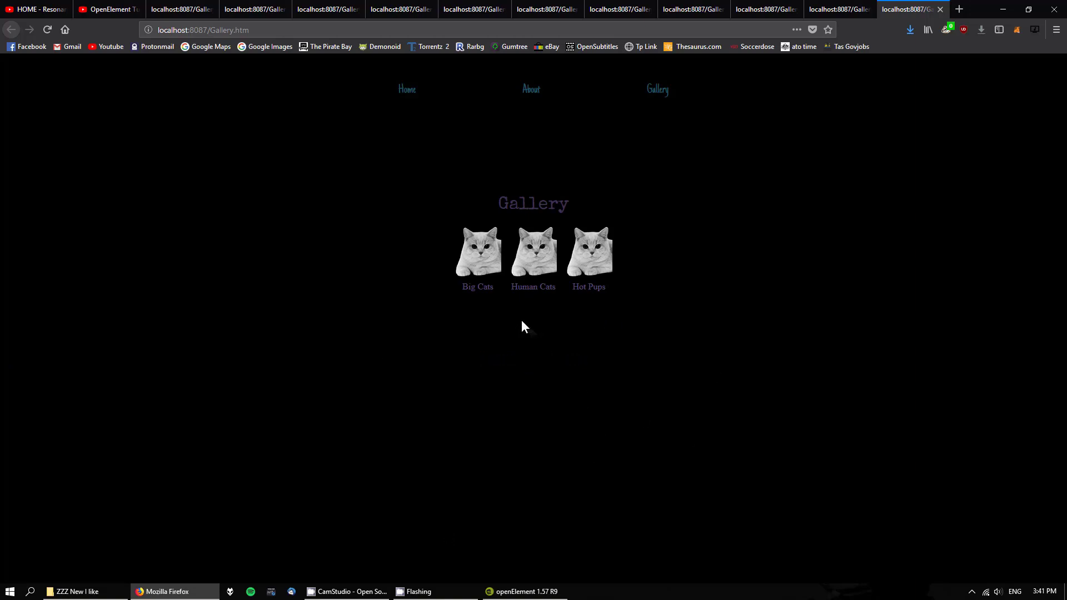
{"action": "left_click", "coordinate": [534, 256]}
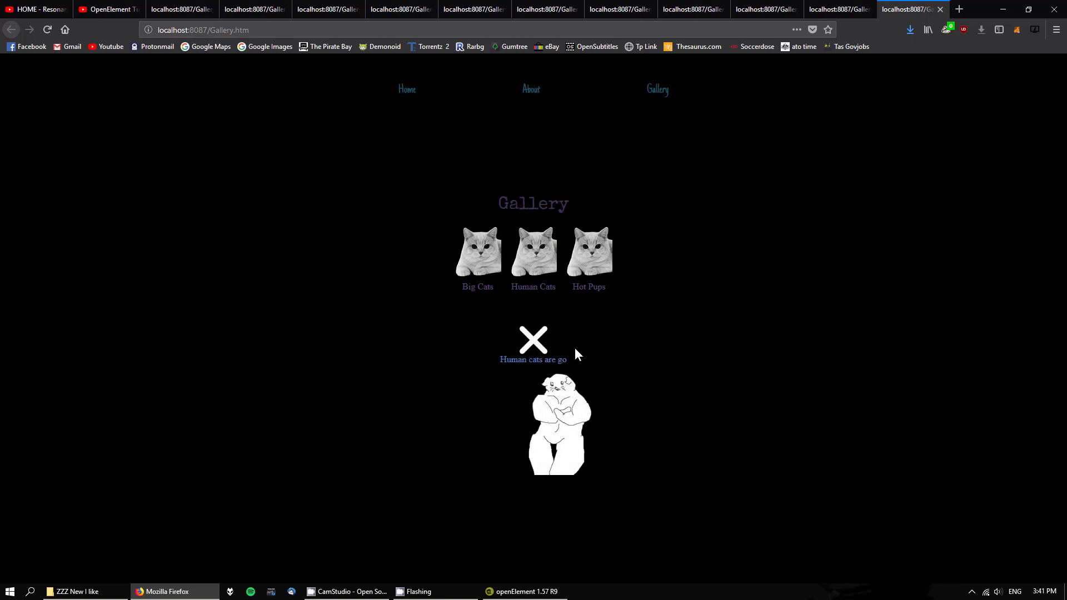
{"action": "left_click", "coordinate": [537, 340]}
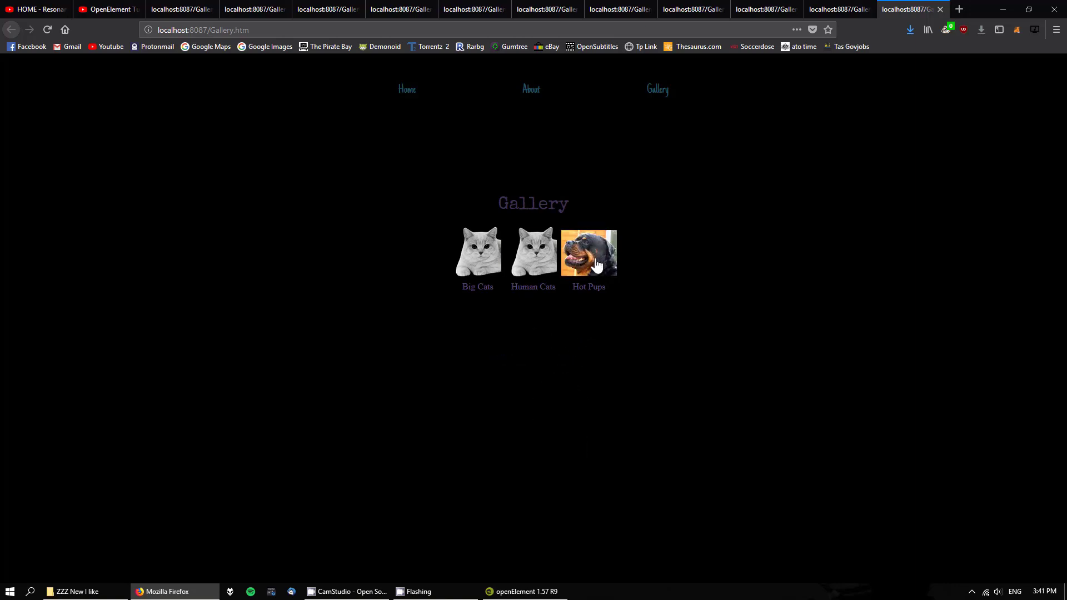
{"action": "left_click", "coordinate": [591, 253]}
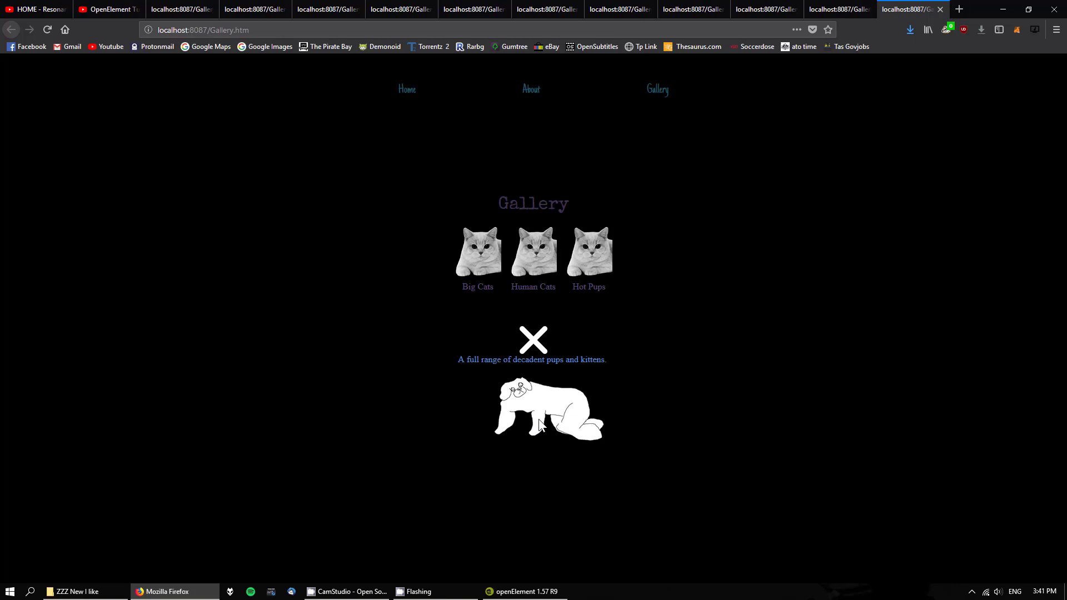
{"action": "left_click", "coordinate": [538, 348]}
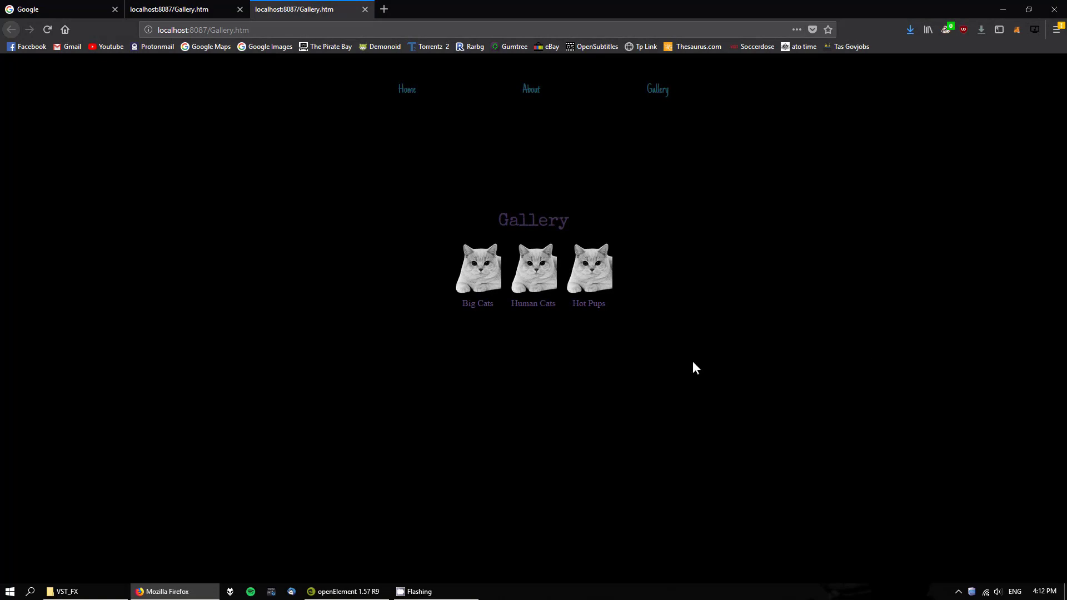
Switch directly from the Big Cats pop-up to Human Cats and Hot Pups without closing in between, and close the last one.
{"action": "left_click", "coordinate": [485, 276]}
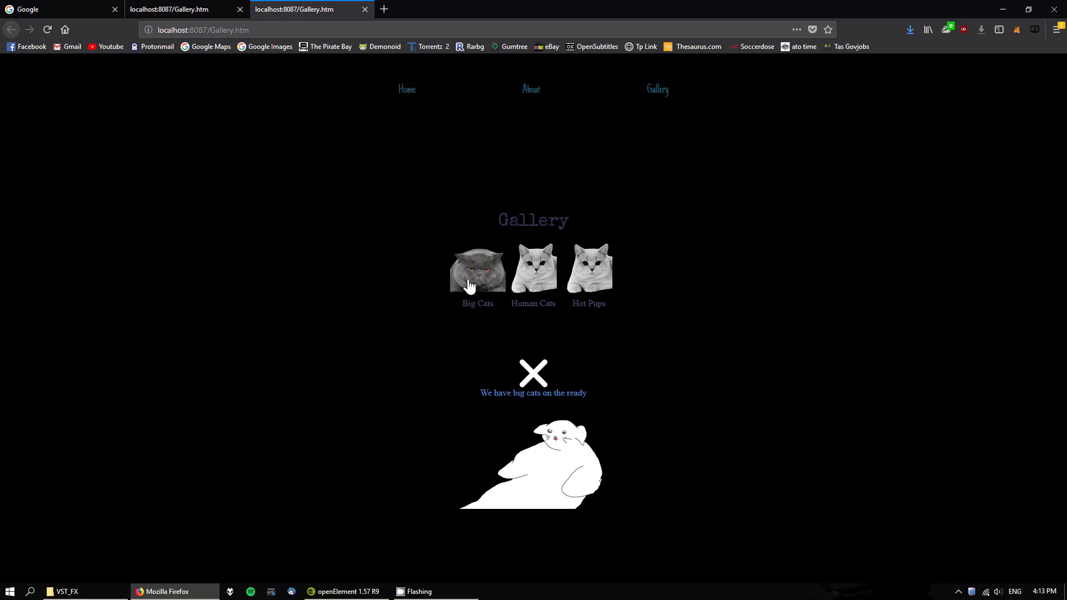
{"action": "left_click", "coordinate": [537, 262]}
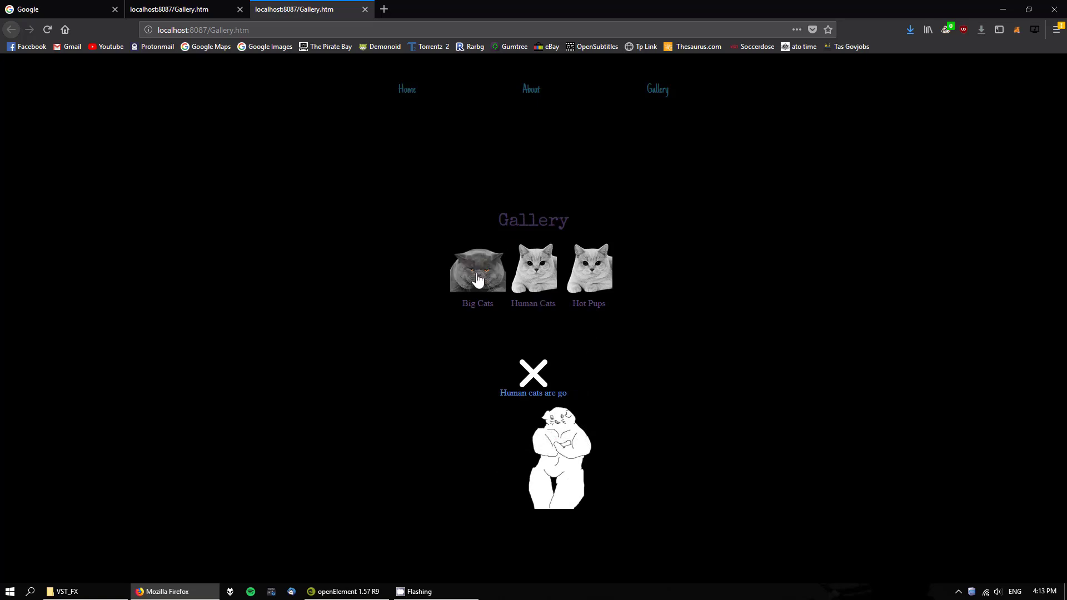
{"action": "left_click", "coordinate": [592, 288]}
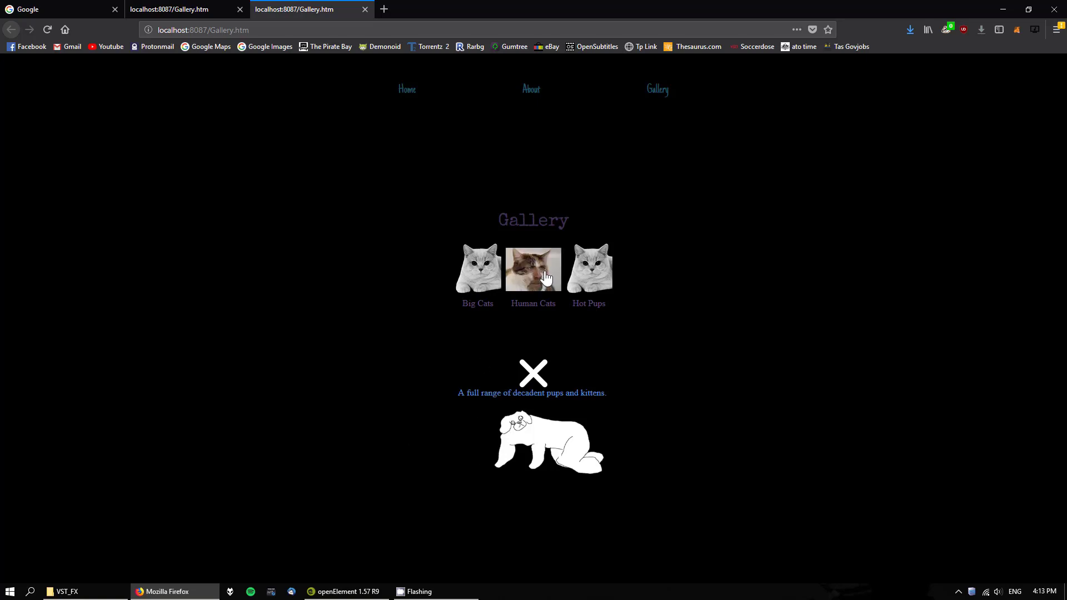
{"action": "left_click", "coordinate": [538, 380]}
Open and close the Big Cats, Human Cats and Hot Pups pop-ups one after another on the previewed Gallery page.
{"action": "left_click", "coordinate": [489, 292]}
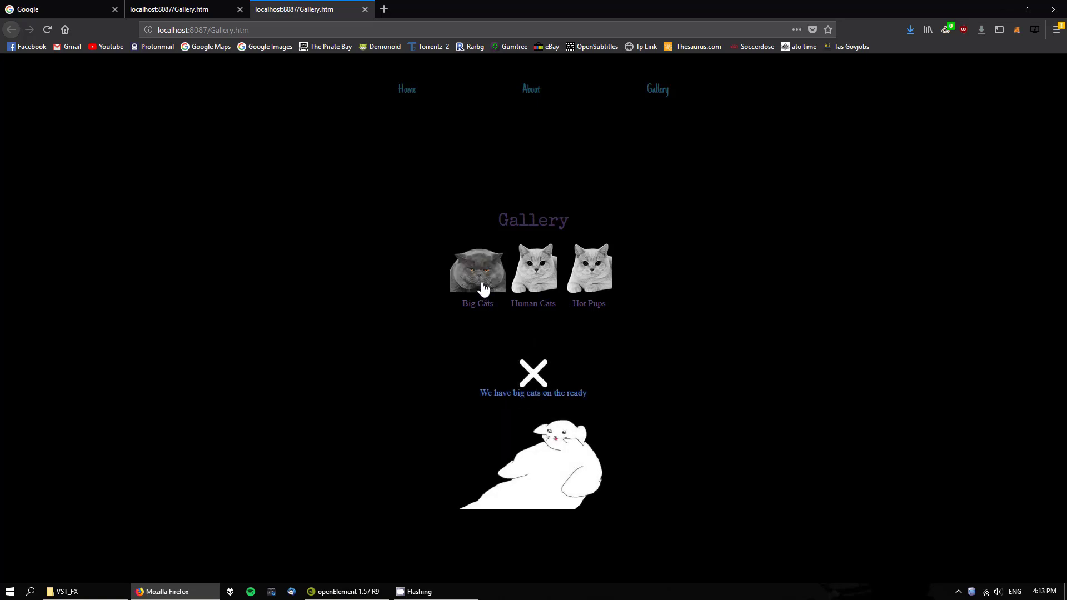
{"action": "left_click", "coordinate": [543, 382]}
{"action": "left_click", "coordinate": [532, 280]}
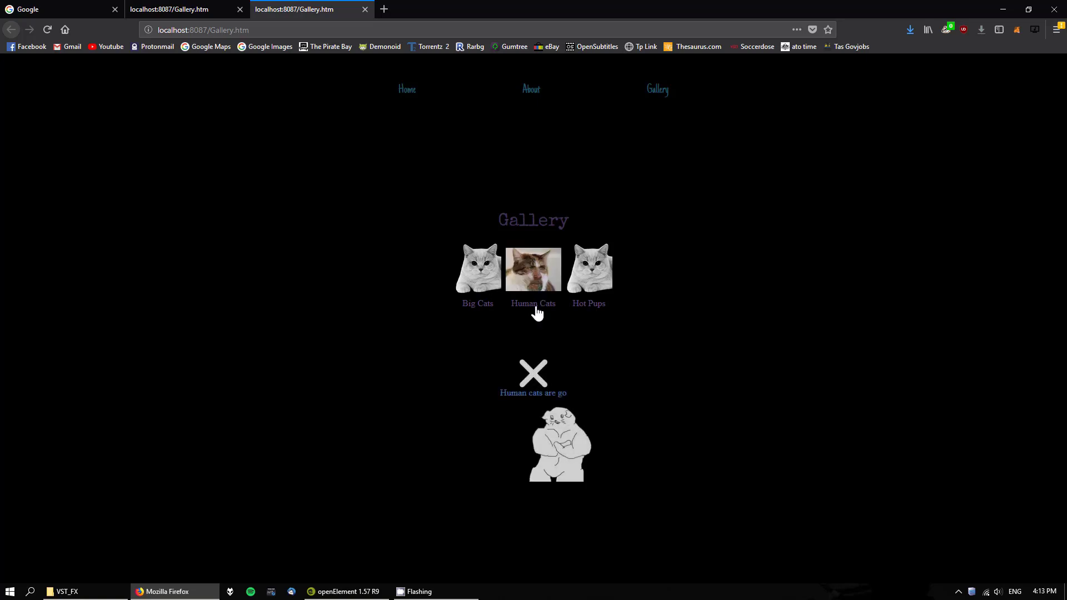
{"action": "left_click", "coordinate": [532, 379]}
{"action": "left_click", "coordinate": [581, 305]}
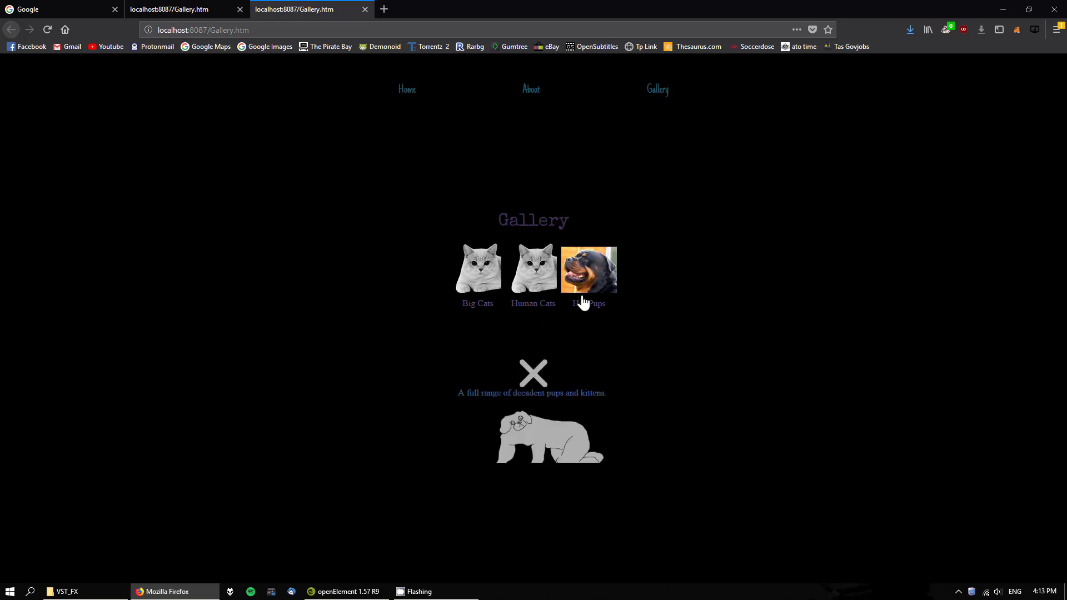
{"action": "left_click", "coordinate": [533, 377]}
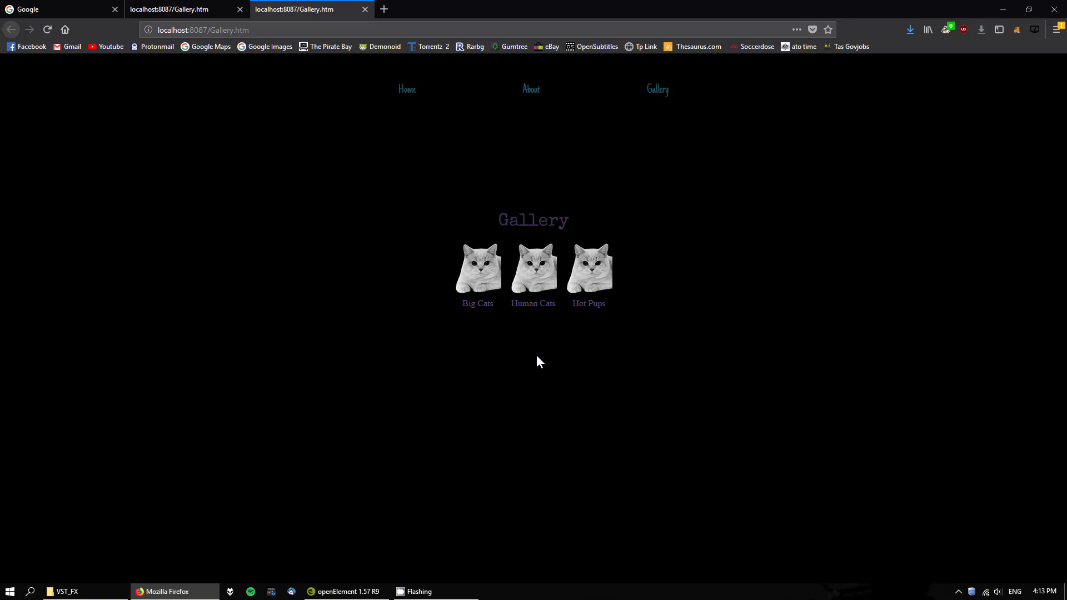
Test switching among the Big Cats, Human Cats and Hot Pups pop-ups without closing them, and close the open pop-up.
{"action": "left_click", "coordinate": [477, 271]}
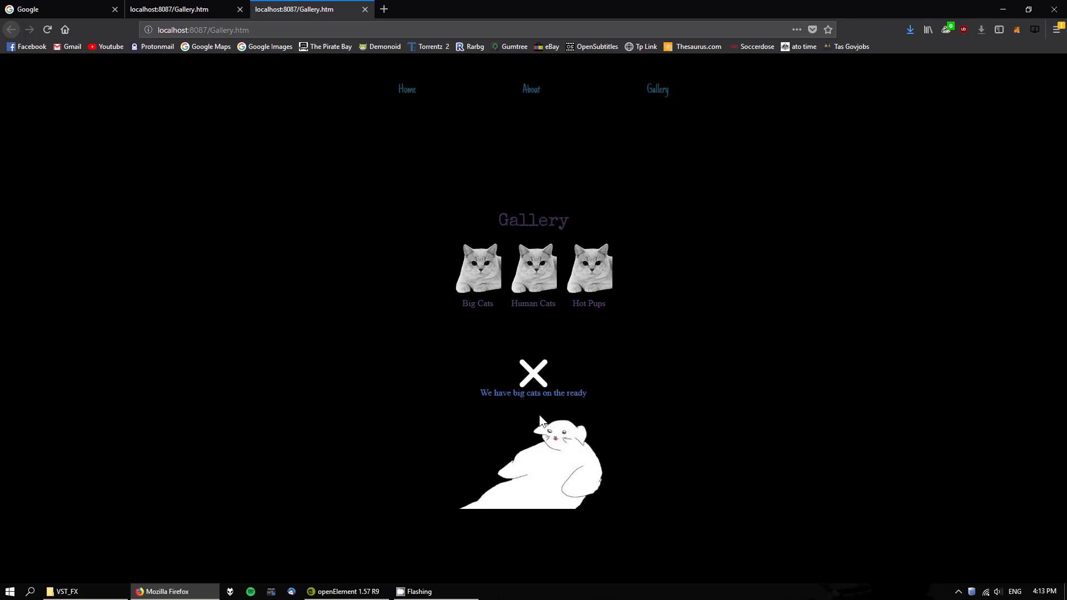
{"action": "left_click", "coordinate": [550, 280]}
{"action": "left_click", "coordinate": [589, 273]}
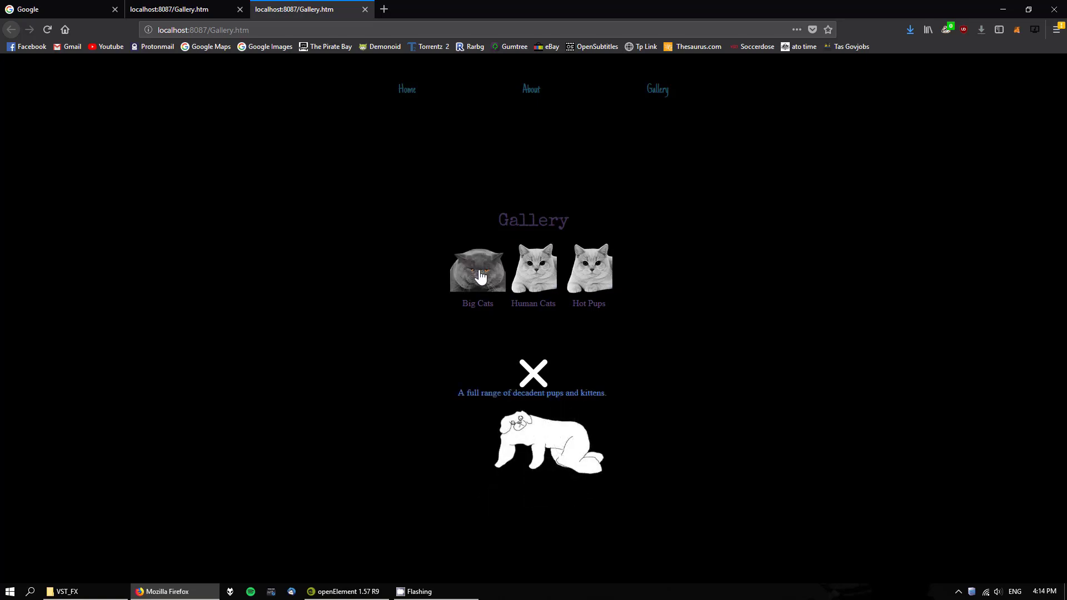
{"action": "left_click", "coordinate": [541, 376]}
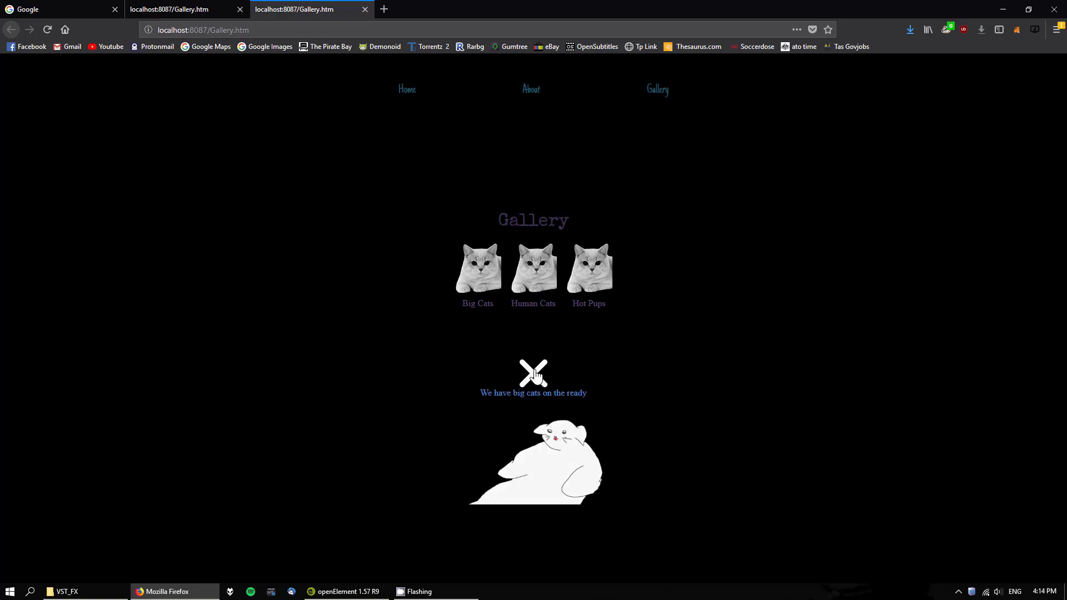
Close the open Big Cats pop-up in the browser and switch back to the Gallery page in openElement.
{"action": "left_click", "coordinate": [535, 373]}
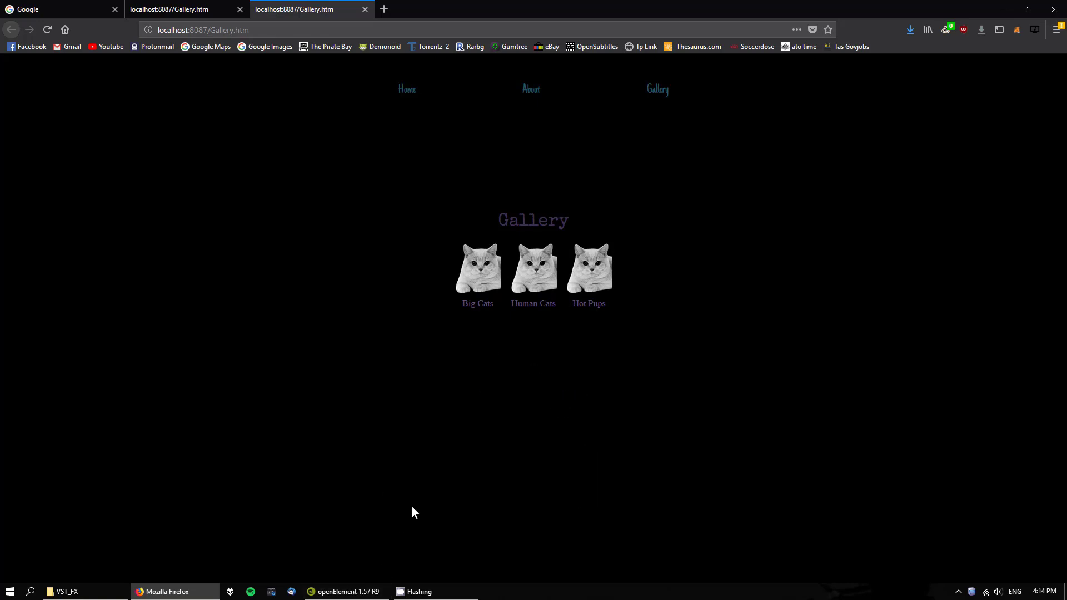
{"action": "left_click", "coordinate": [344, 592]}
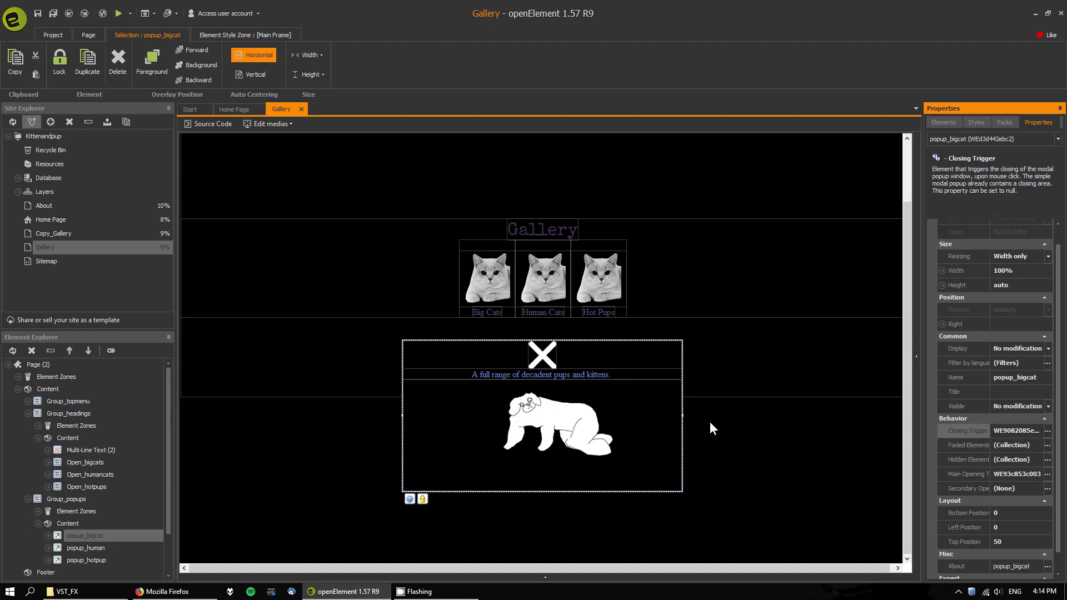
{"action": "left_click", "coordinate": [706, 297]}
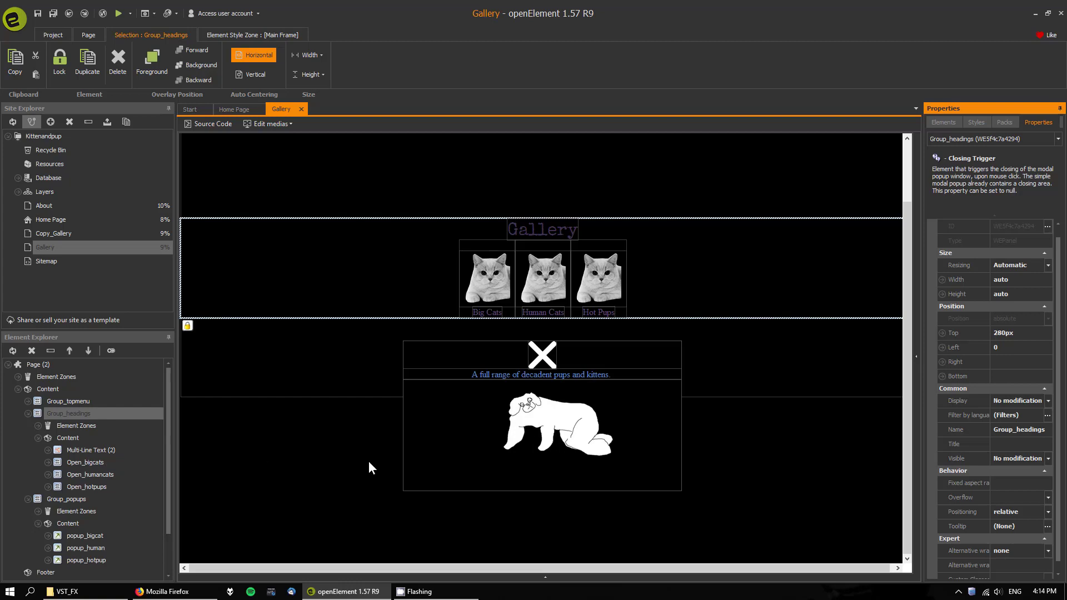
Try moving the Hot Pups close icon out of its pop-up, beside the gallery thumbnails, and duplicate it twice there.
{"action": "left_click", "coordinate": [541, 354]}
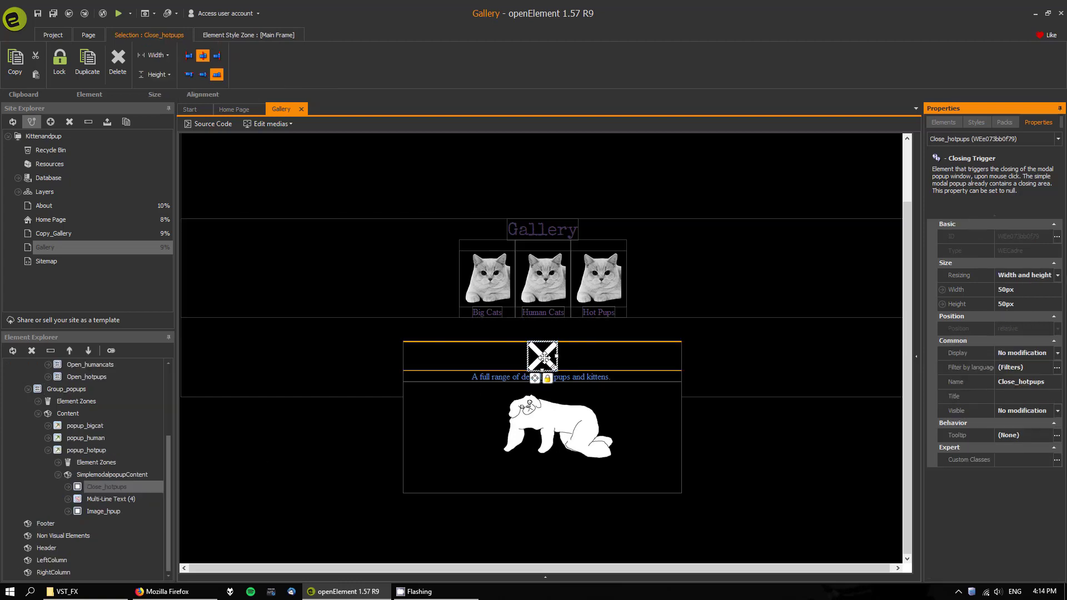
{"action": "double_click", "coordinate": [535, 352]}
{"action": "left_click_drag", "start_coordinate": [533, 349], "coordinate": [688, 296]}
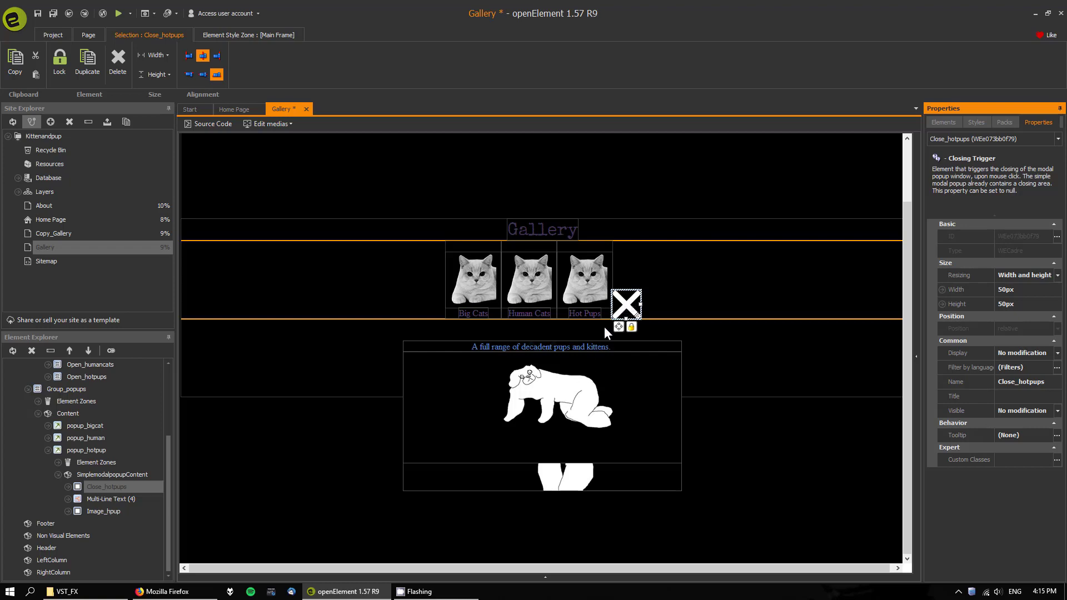
{"action": "right_click", "coordinate": [623, 297]}
{"action": "left_click", "coordinate": [657, 388]}
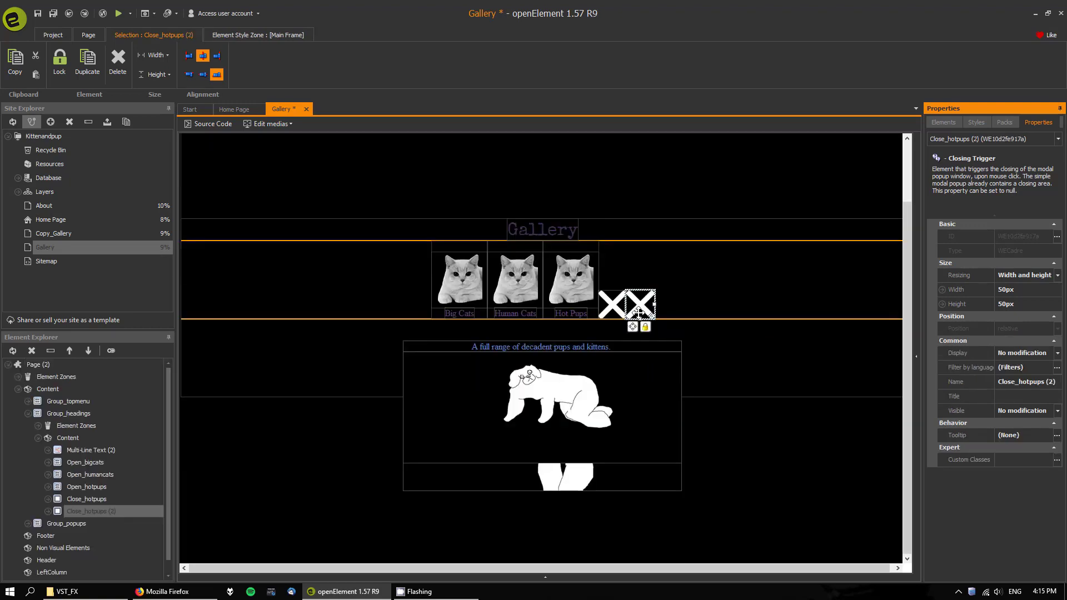
{"action": "right_click", "coordinate": [638, 311]}
{"action": "left_click", "coordinate": [671, 402]}
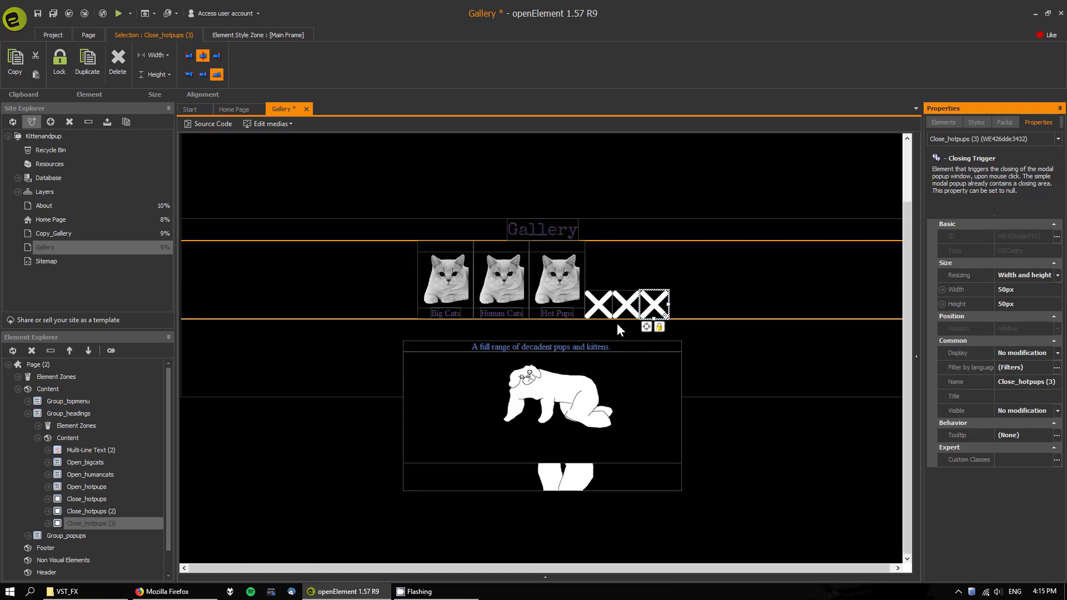
Cut the first close icon, then undo the cut, the duplicates and the move out of the Hot Pups pop-up.
{"action": "left_click", "coordinate": [604, 306]}
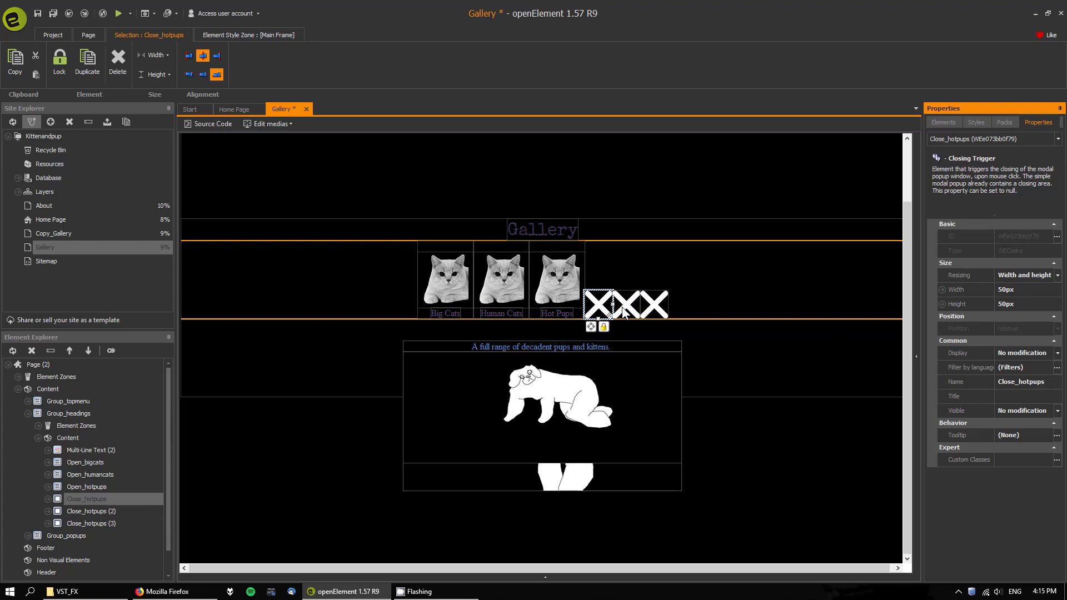
{"action": "key", "text": "ctrl+x"}
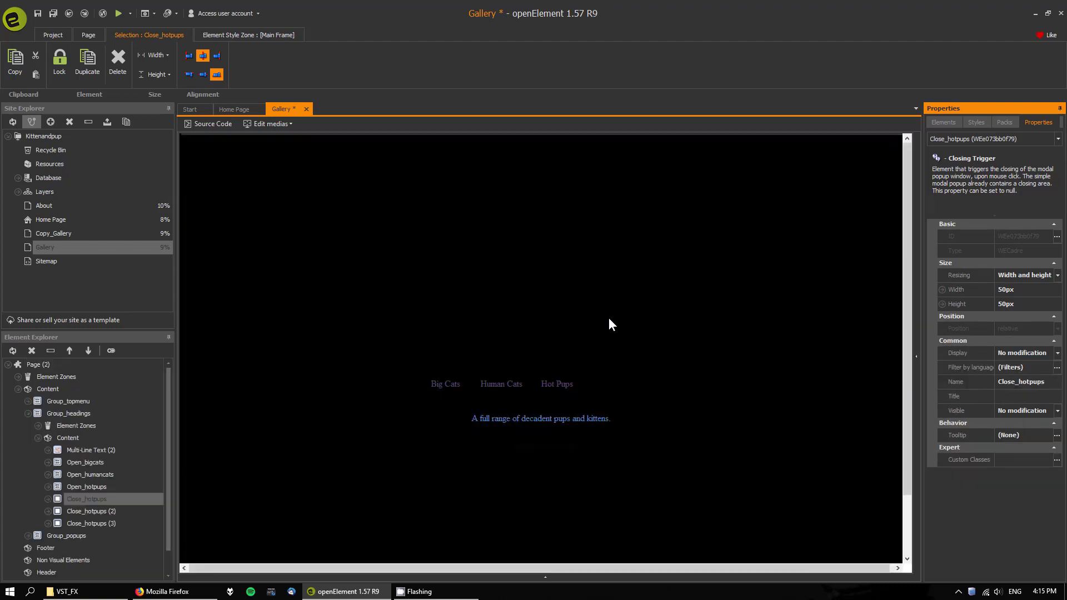
{"action": "key", "text": "ctrl+z"}
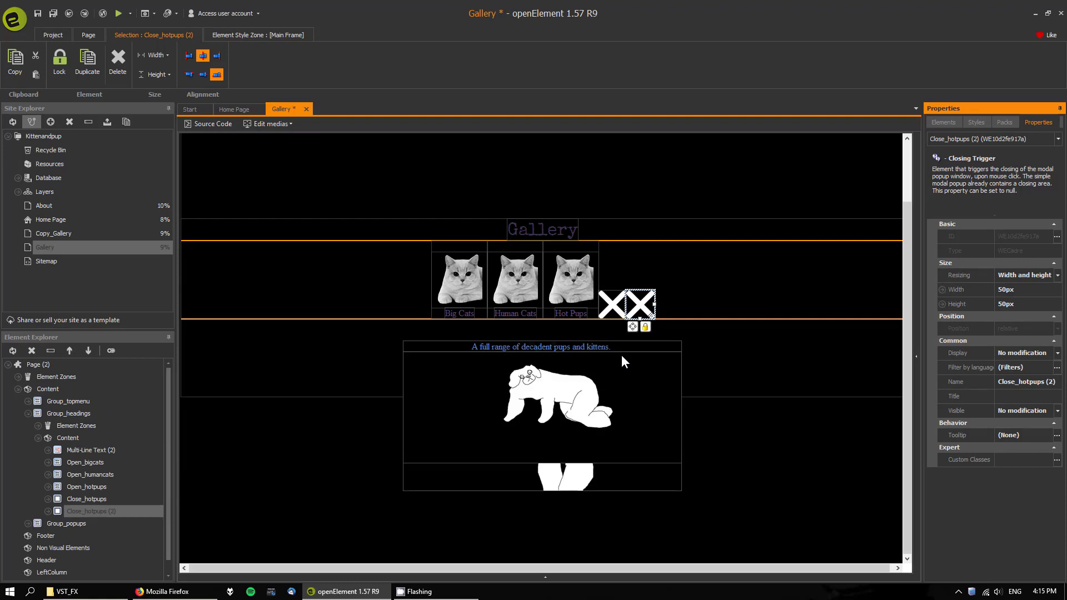
{"action": "key", "text": "ctrl+z"}
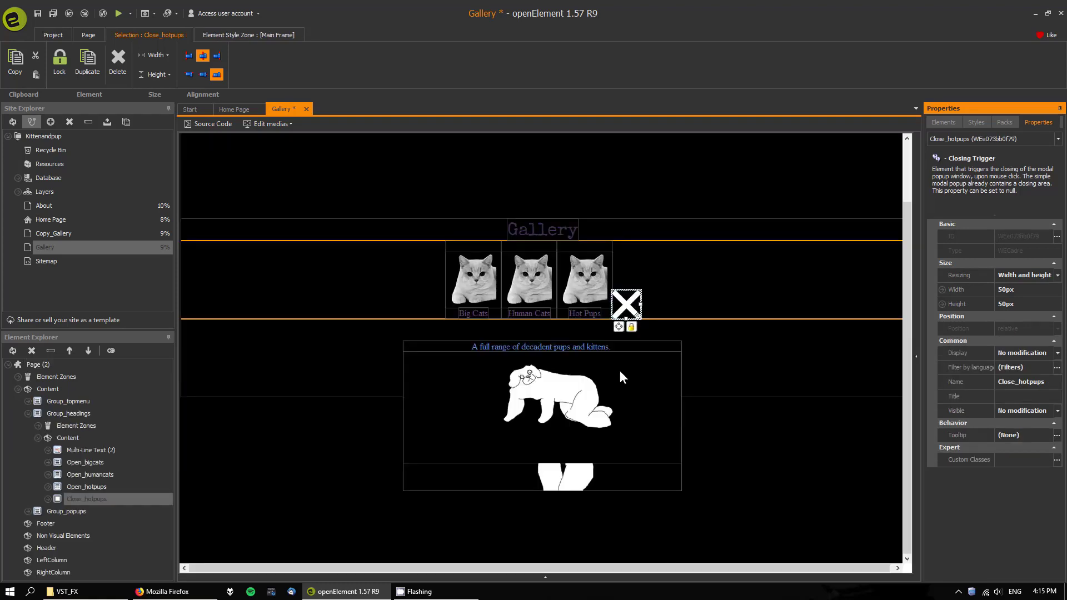
{"action": "key", "text": "ctrl+z"}
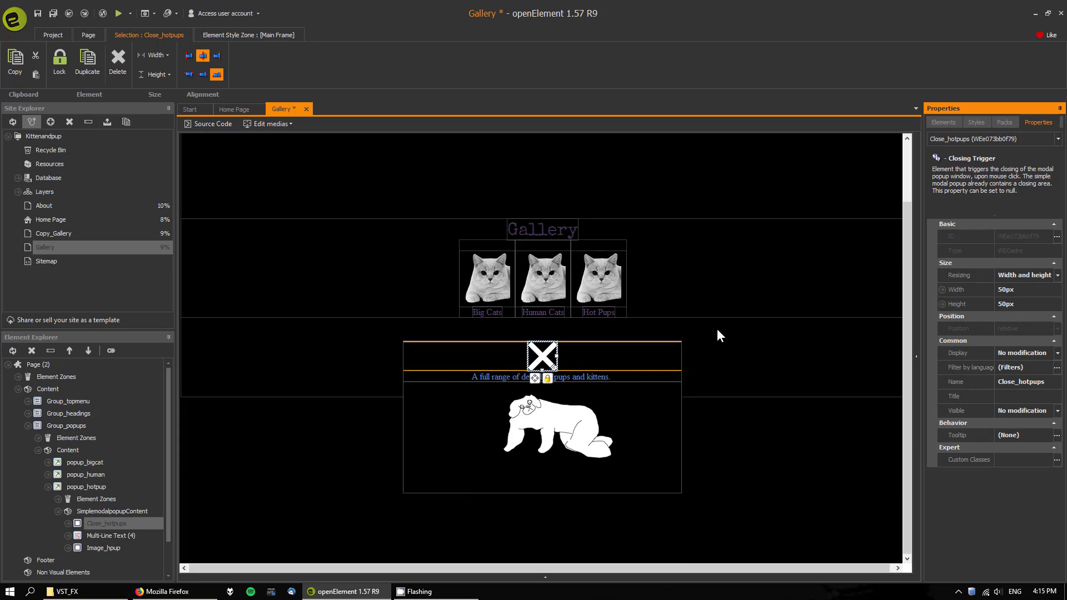
Examine how the Big Cats, Human Cats and Hot Pups pop-ups are nested inside Group_popups in the page's element tree.
{"action": "left_click", "coordinate": [951, 125]}
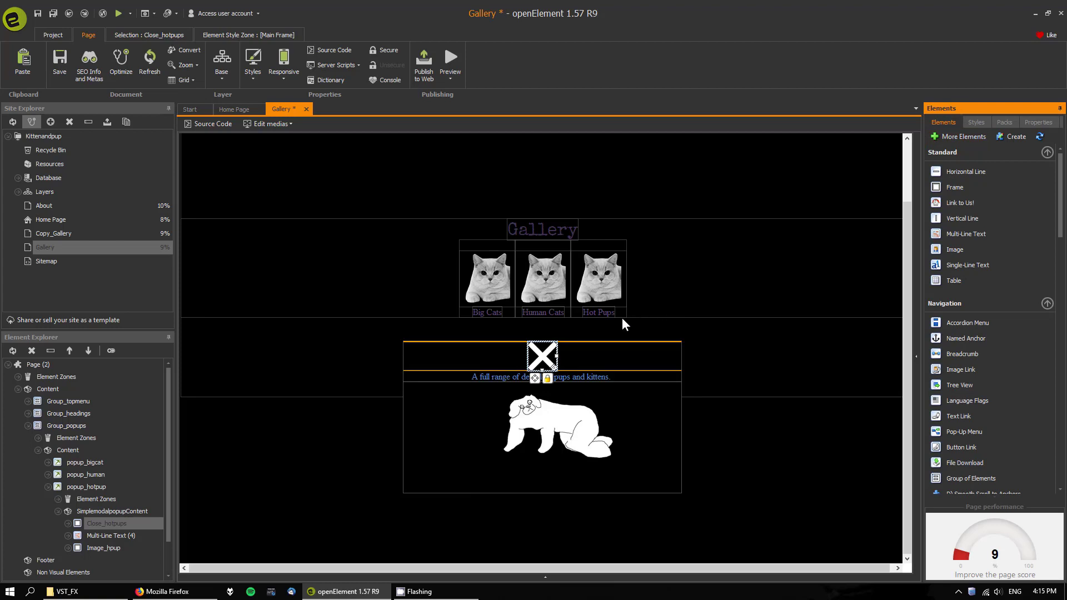
{"action": "left_click", "coordinate": [434, 410]}
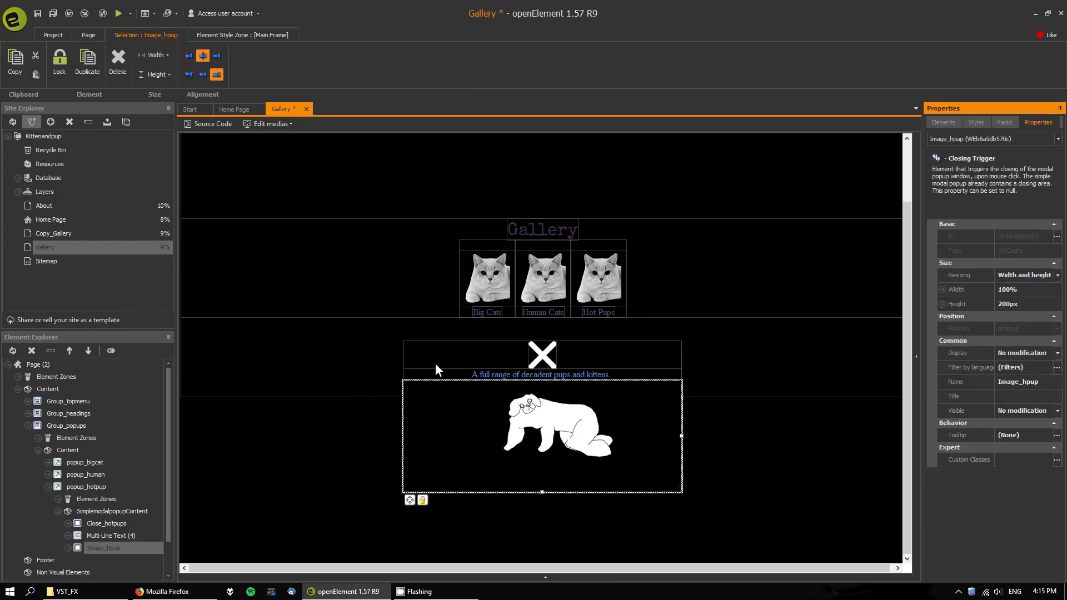
{"action": "left_click", "coordinate": [48, 487]}
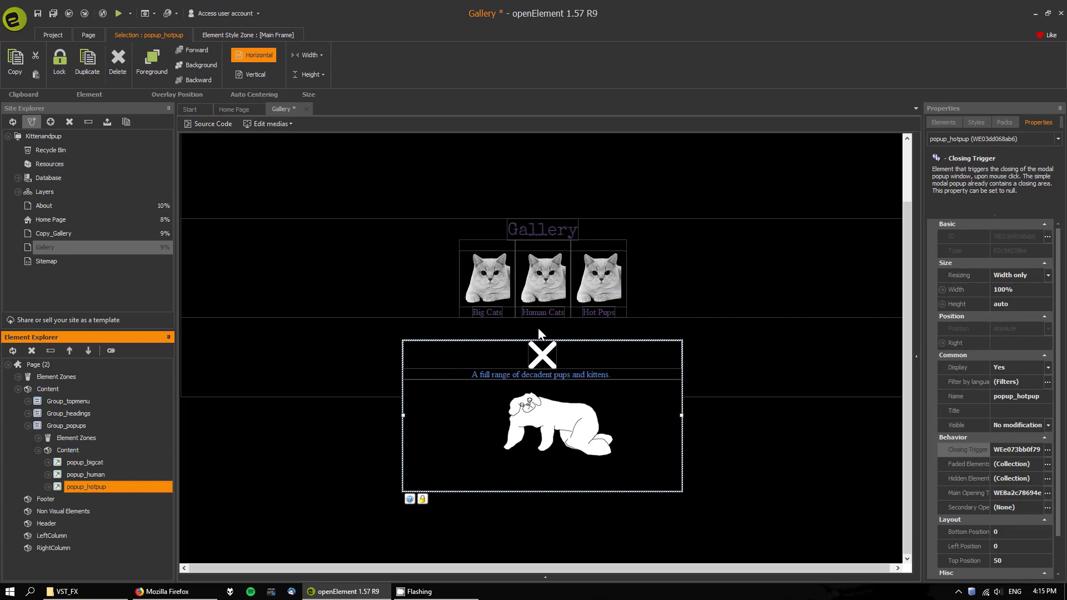
{"action": "left_click", "coordinate": [58, 446]}
{"action": "left_click", "coordinate": [39, 449]}
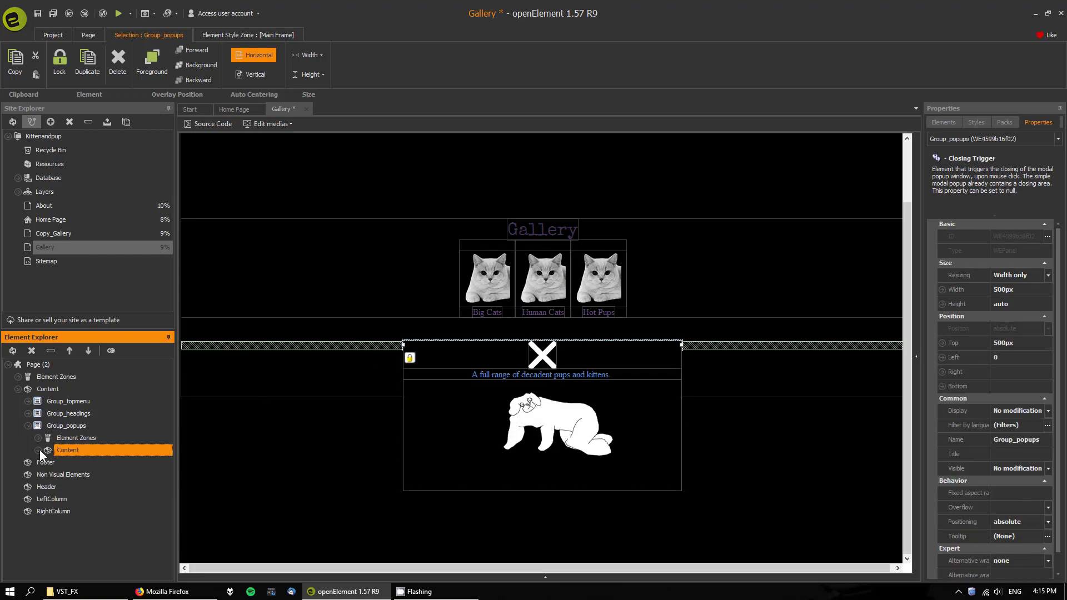
{"action": "left_click", "coordinate": [38, 450]}
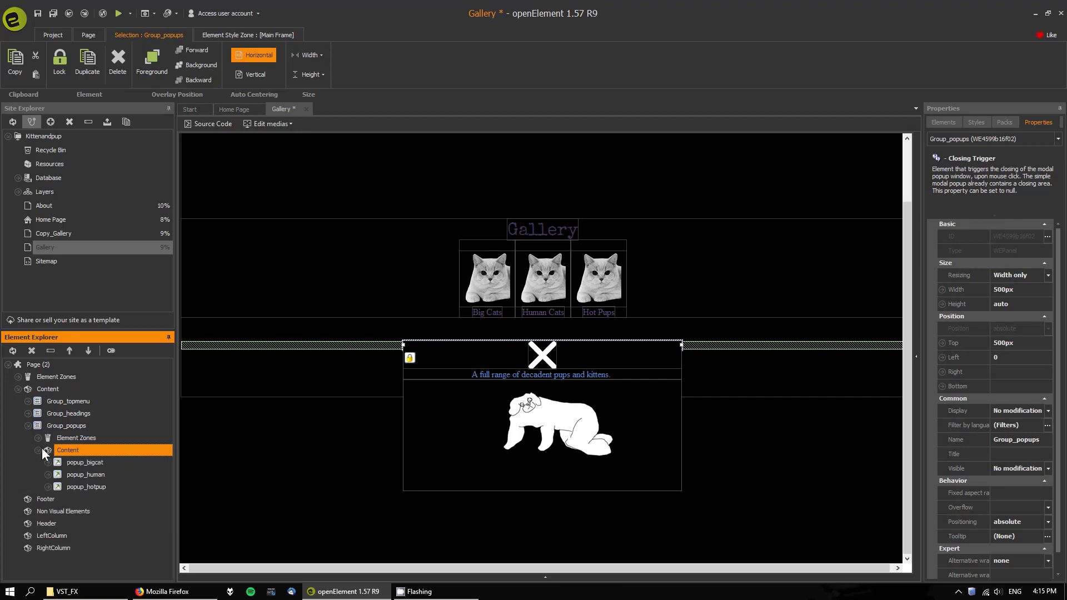
{"action": "left_click", "coordinate": [74, 463]}
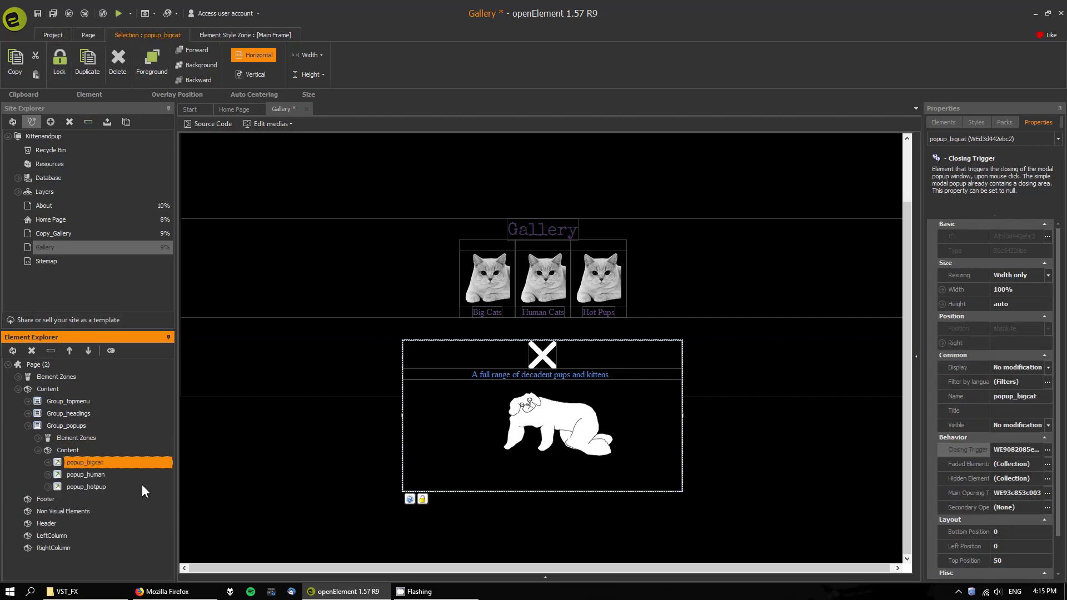
{"action": "left_click", "coordinate": [38, 450]}
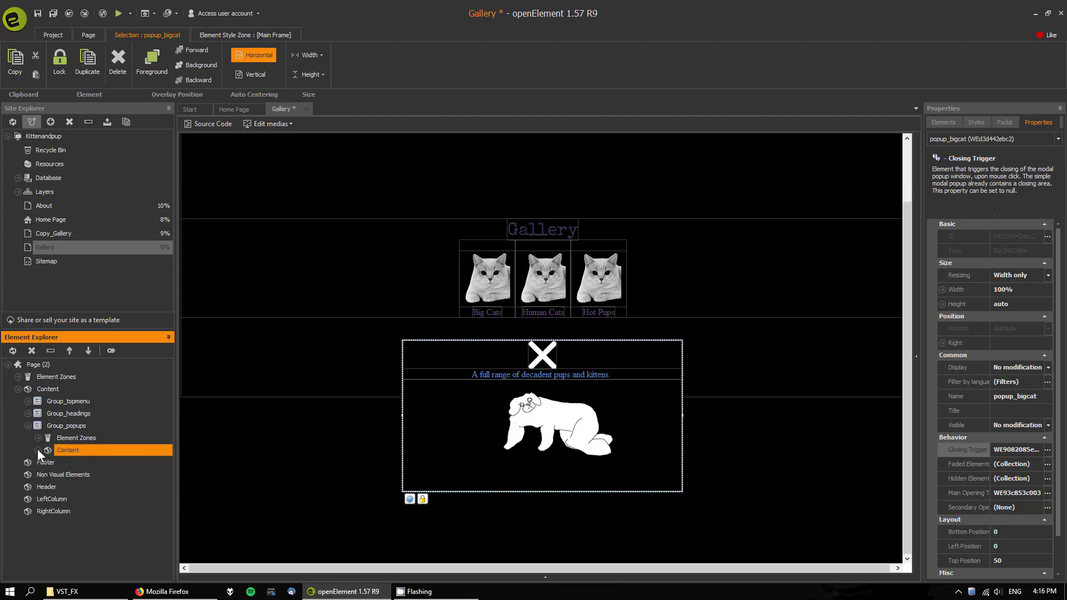
Compare the top distances of Group_popups and Group_headings in their custom style settings.
{"action": "left_click", "coordinate": [53, 425]}
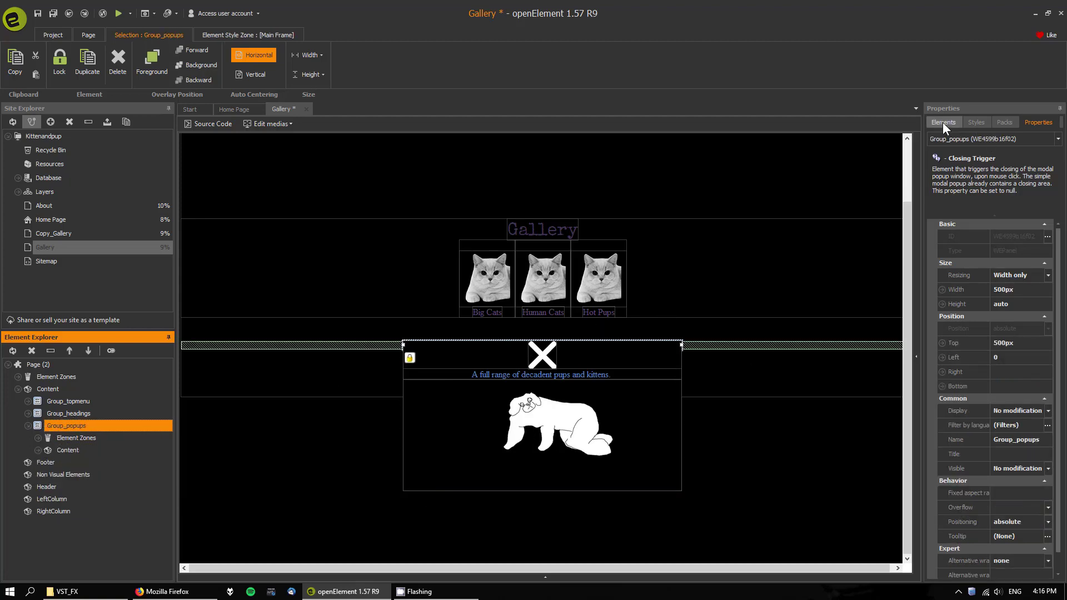
{"action": "left_click", "coordinate": [976, 123]}
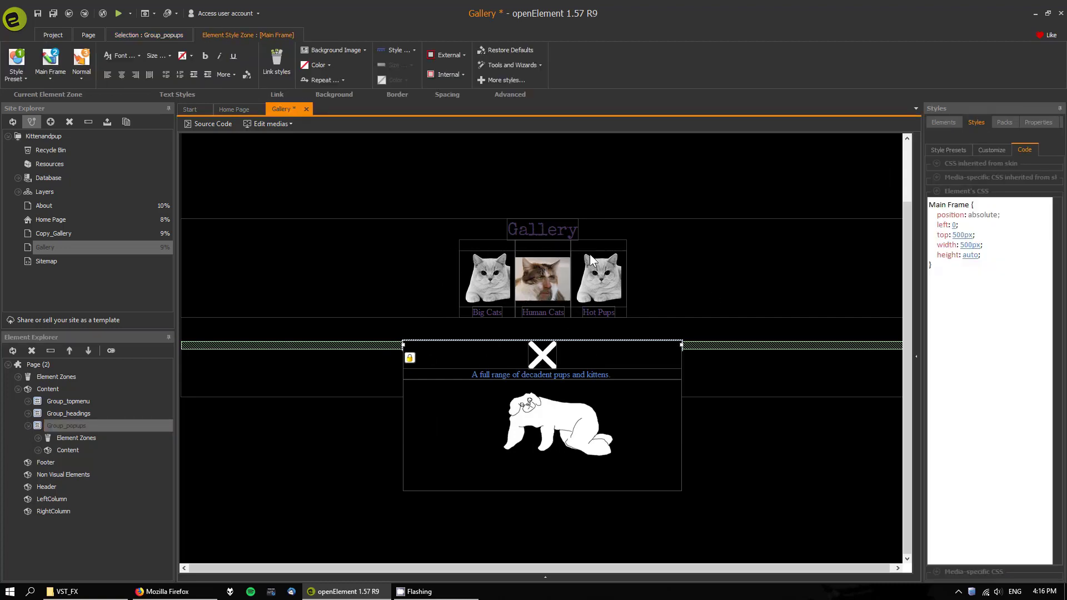
{"action": "left_click", "coordinate": [952, 125]}
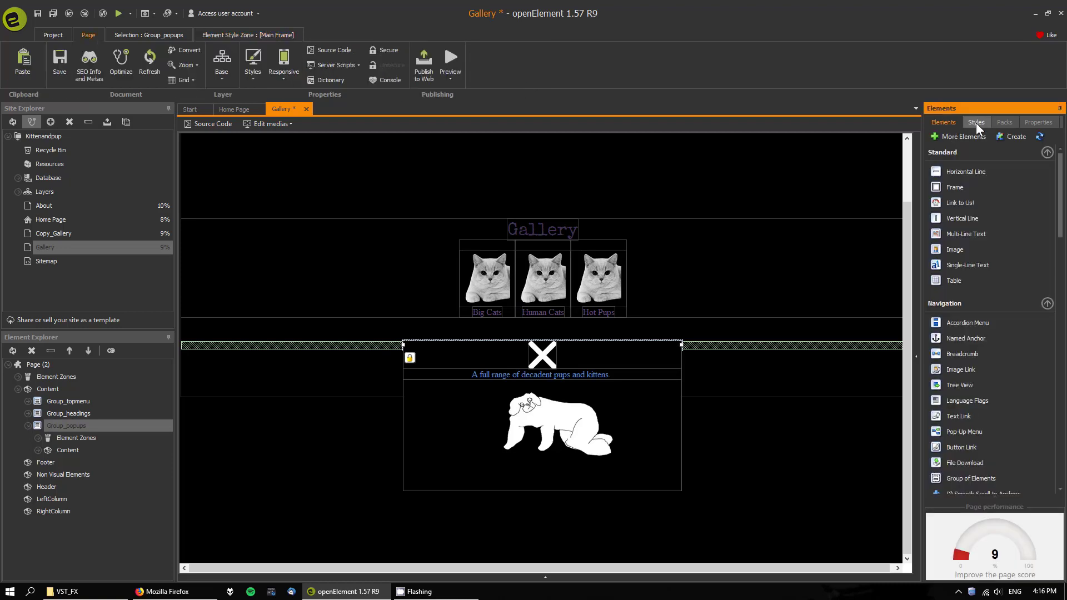
{"action": "left_click", "coordinate": [975, 122]}
{"action": "left_click", "coordinate": [989, 150]}
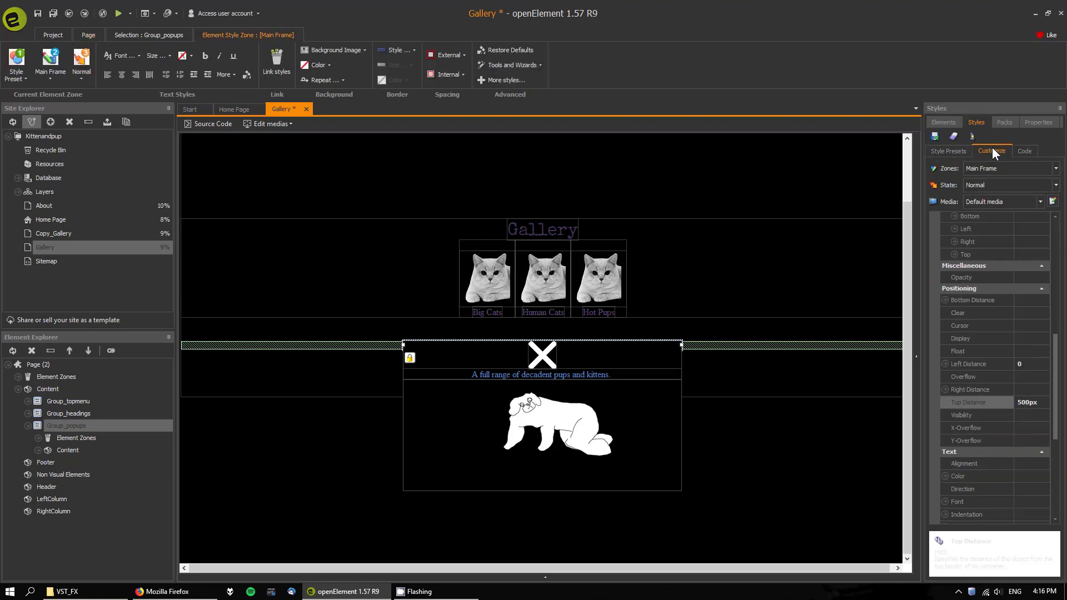
{"action": "left_click", "coordinate": [1043, 405]}
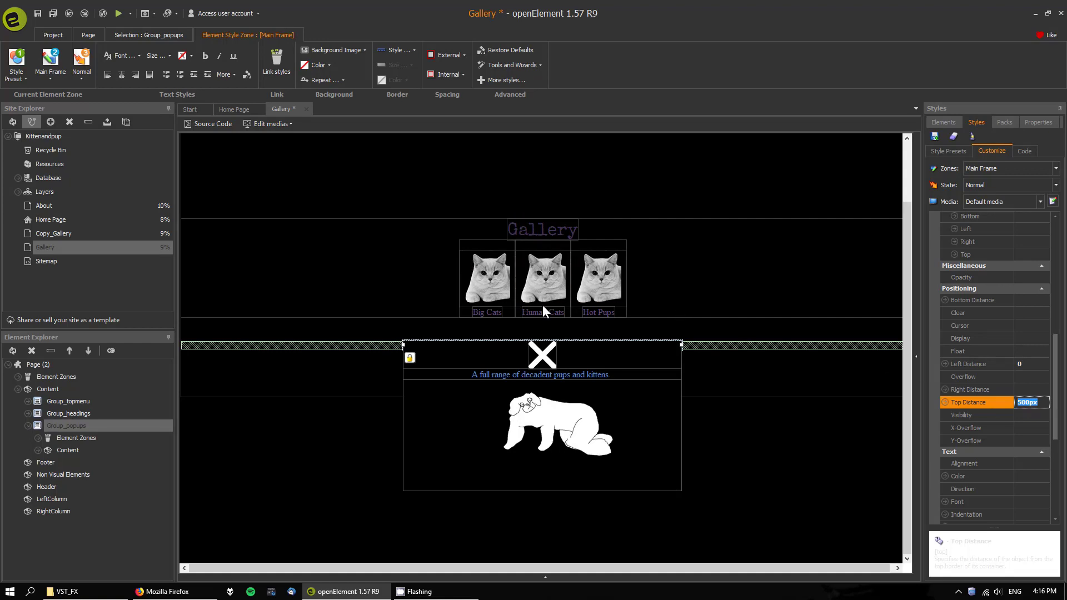
{"action": "left_click", "coordinate": [280, 282]}
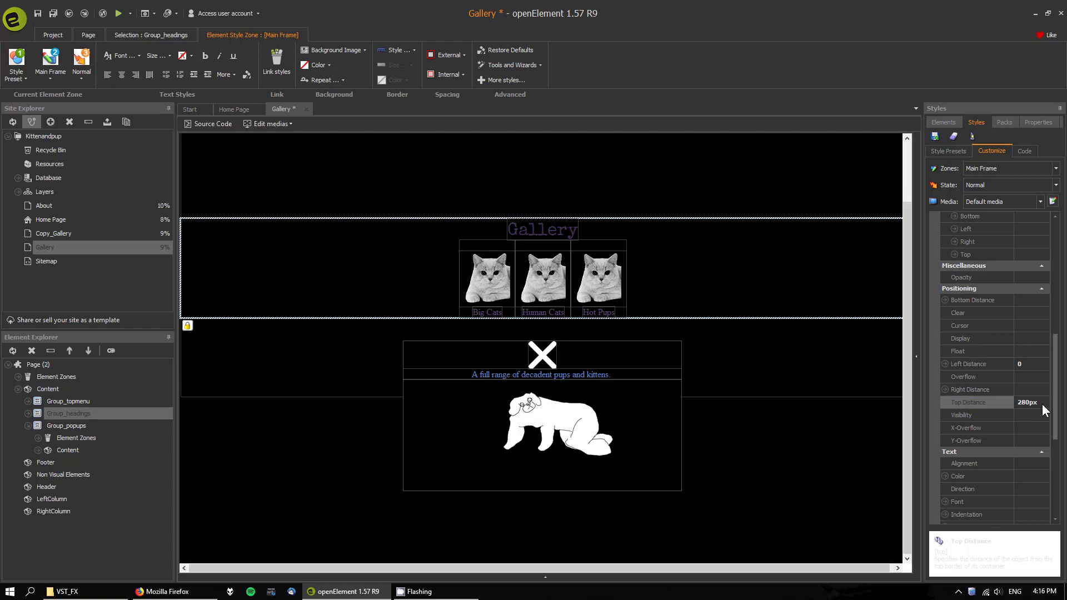
Set the top distance of Group_popups to 280px, and preview the saved Gallery page in the browser.
{"action": "left_click", "coordinate": [63, 425]}
{"action": "left_click", "coordinate": [972, 403]}
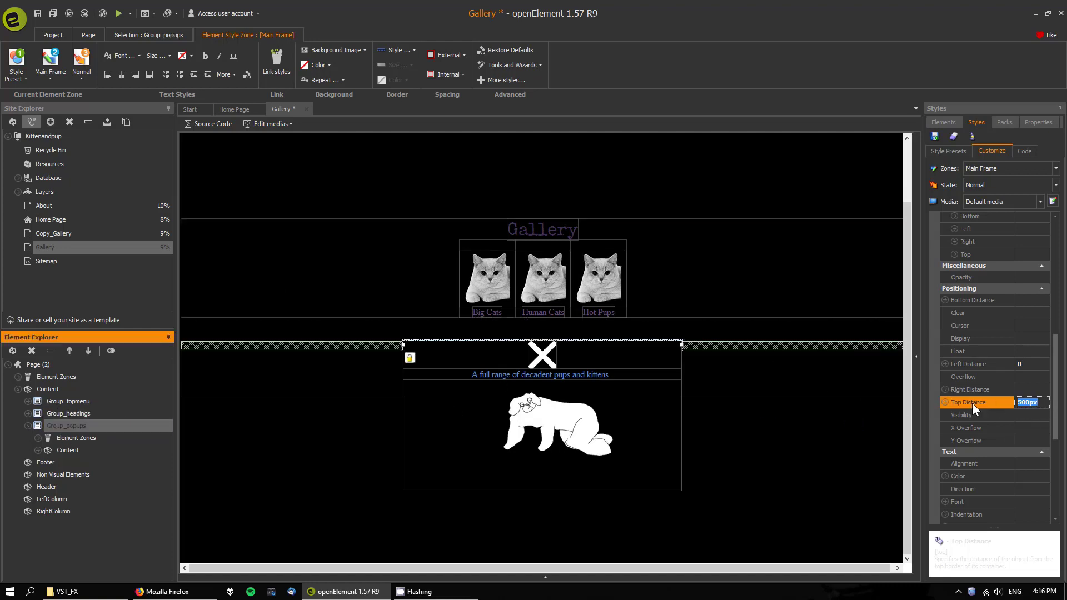
{"action": "type", "text": "280"}
{"action": "key", "text": "Return"}
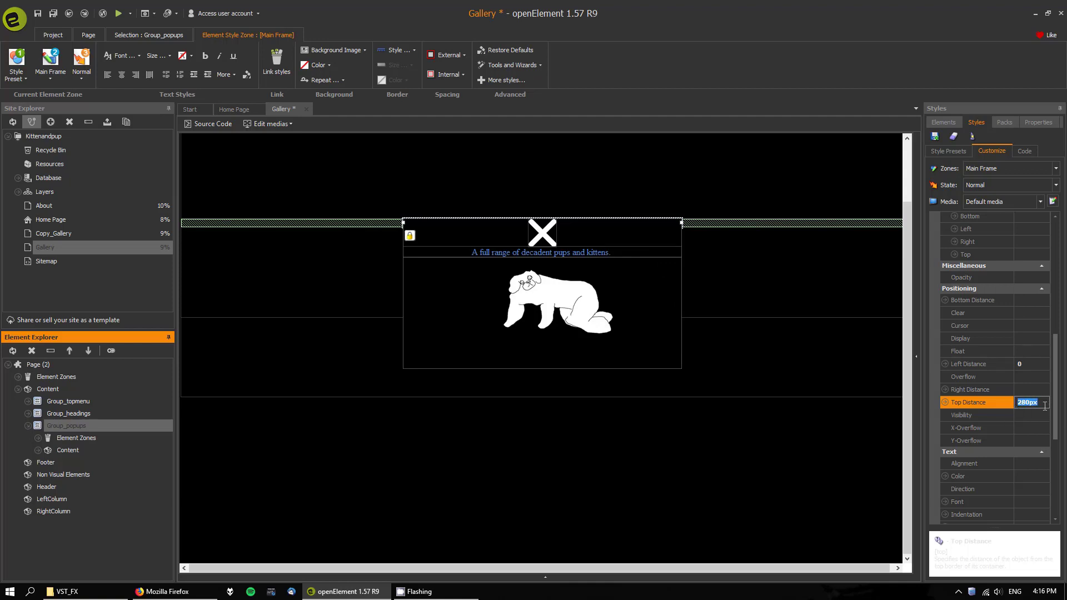
{"action": "left_click", "coordinate": [51, 16]}
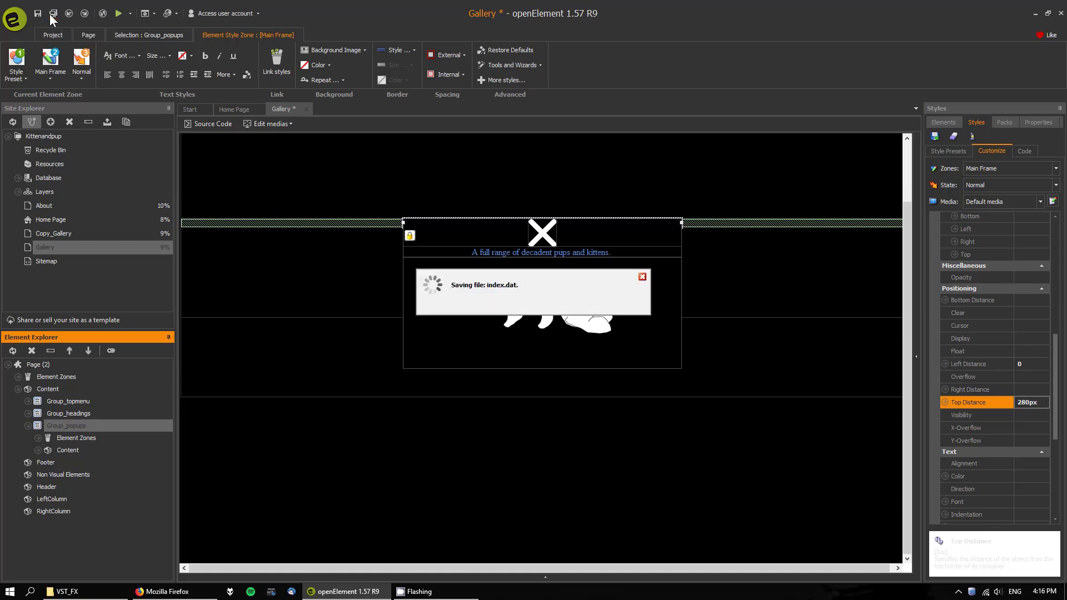
{"action": "left_click", "coordinate": [116, 16]}
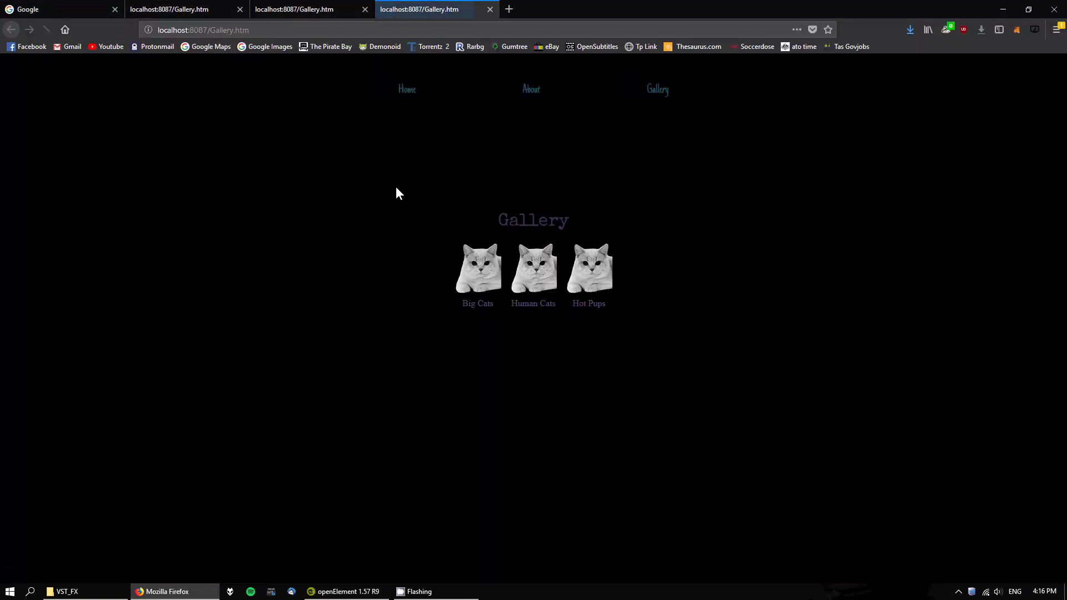
Test the repositioned Big Cats, Human Cats and Hot Pups pop-ups by opening and closing each, finishing with Big Cats again.
{"action": "left_click", "coordinate": [482, 278]}
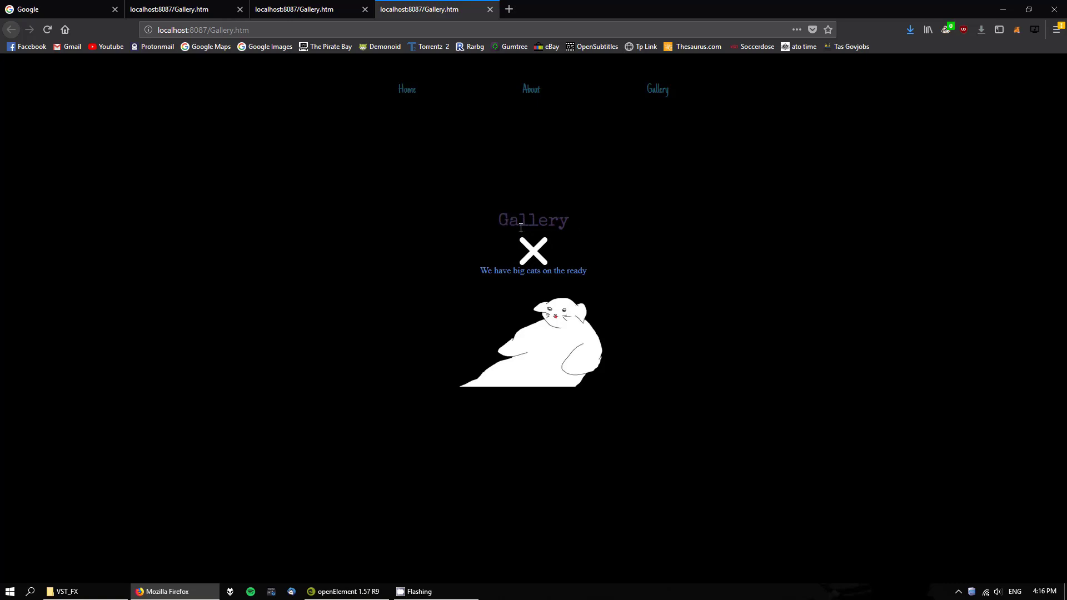
{"action": "left_click", "coordinate": [537, 257]}
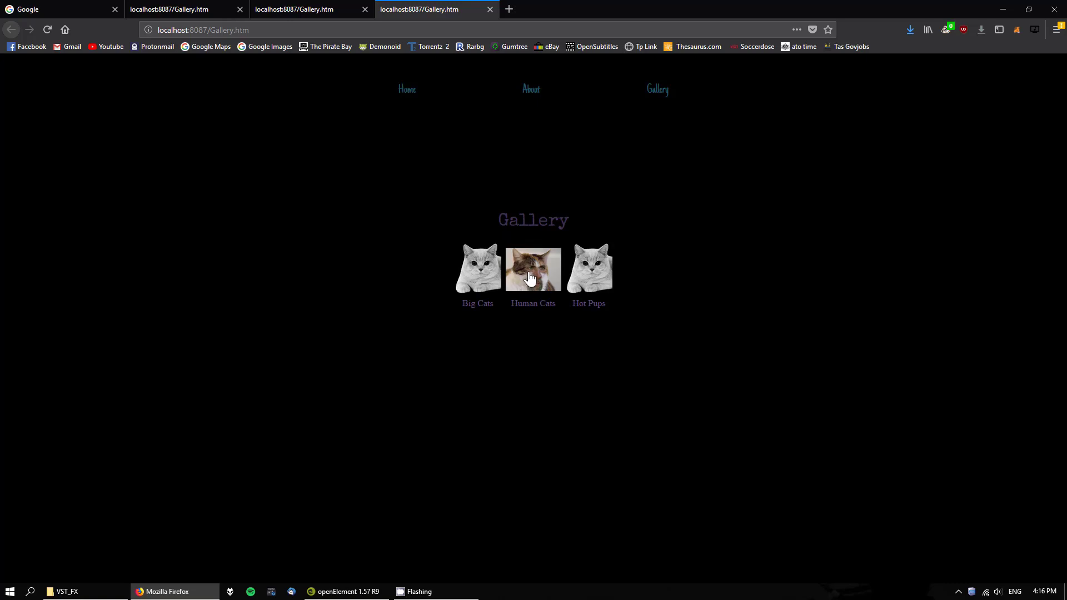
{"action": "left_click", "coordinate": [539, 272]}
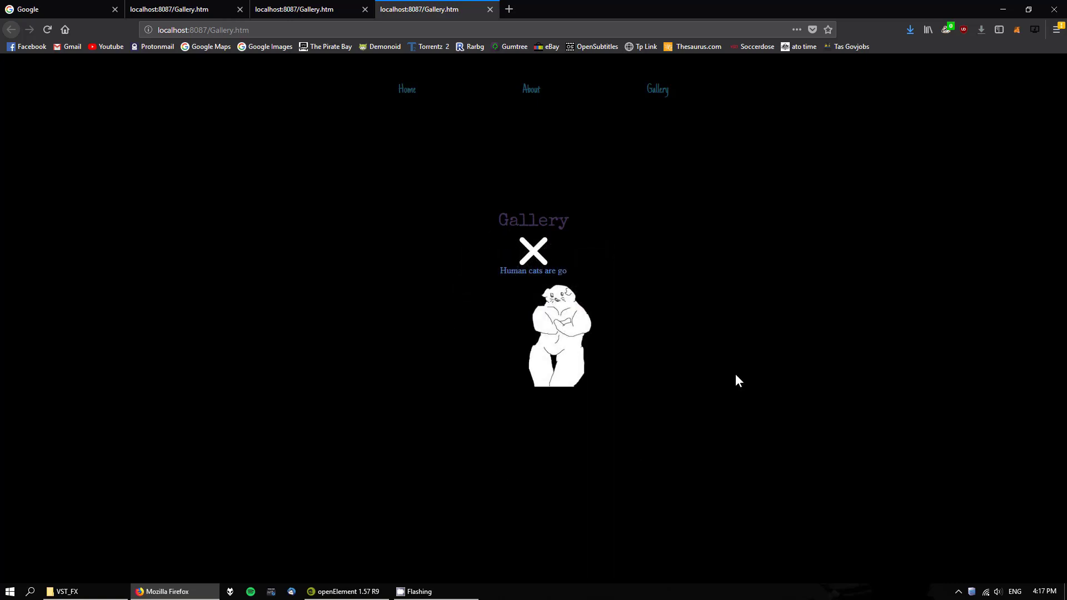
{"action": "left_click", "coordinate": [533, 251]}
{"action": "left_click", "coordinate": [595, 272]}
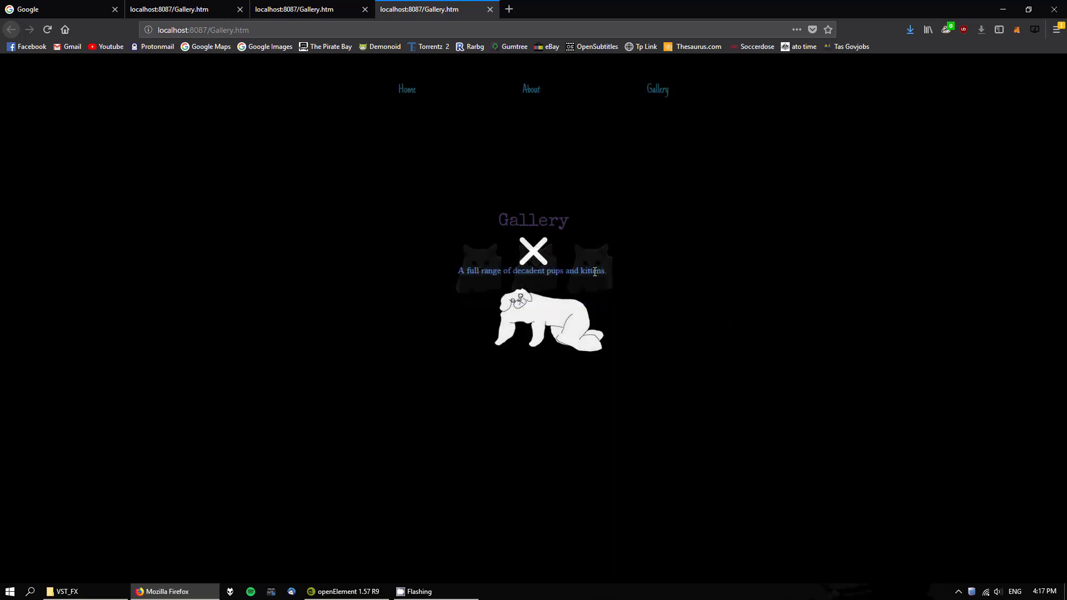
{"action": "left_click", "coordinate": [532, 262]}
{"action": "left_click", "coordinate": [496, 256]}
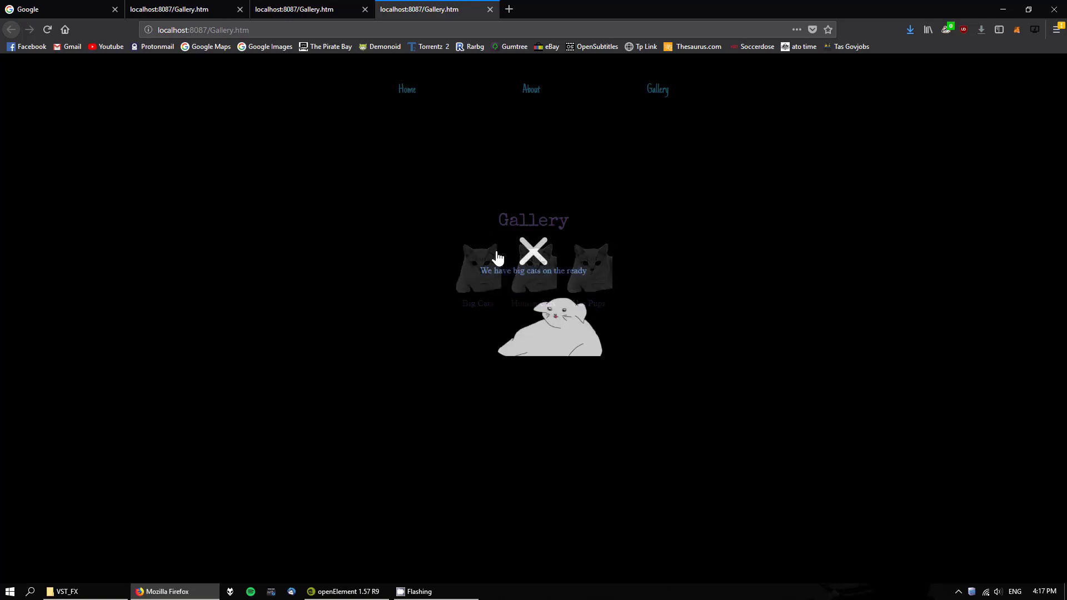
{"action": "left_click", "coordinate": [532, 258]}
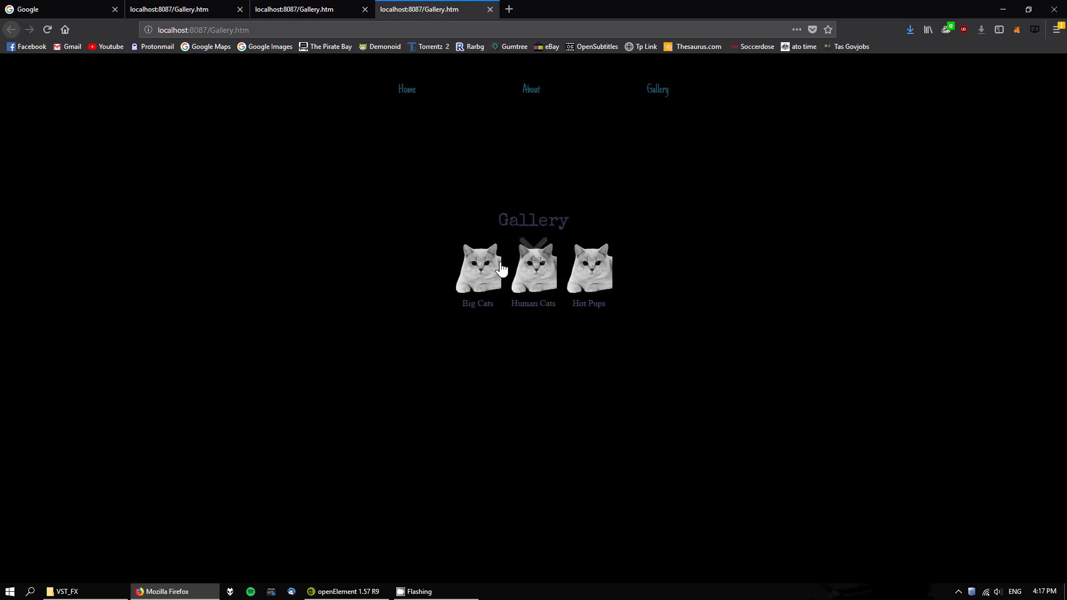
Close the Big Cats pop-up on the previewed Gallery page, and switch back to openElement.
{"action": "left_click", "coordinate": [542, 254]}
{"action": "left_click", "coordinate": [542, 254]}
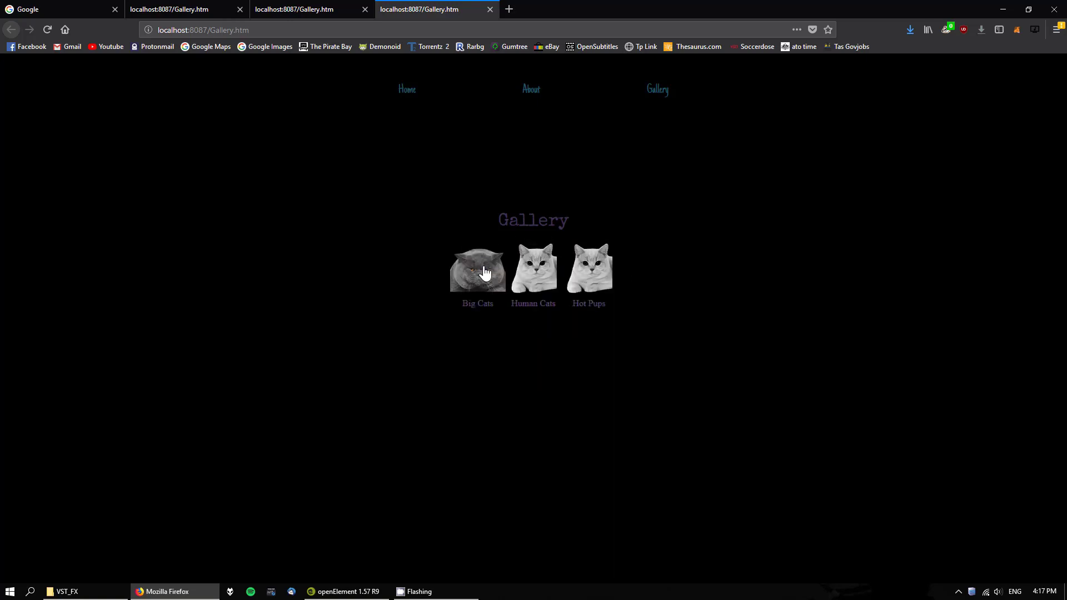
{"action": "left_click", "coordinate": [363, 591]}
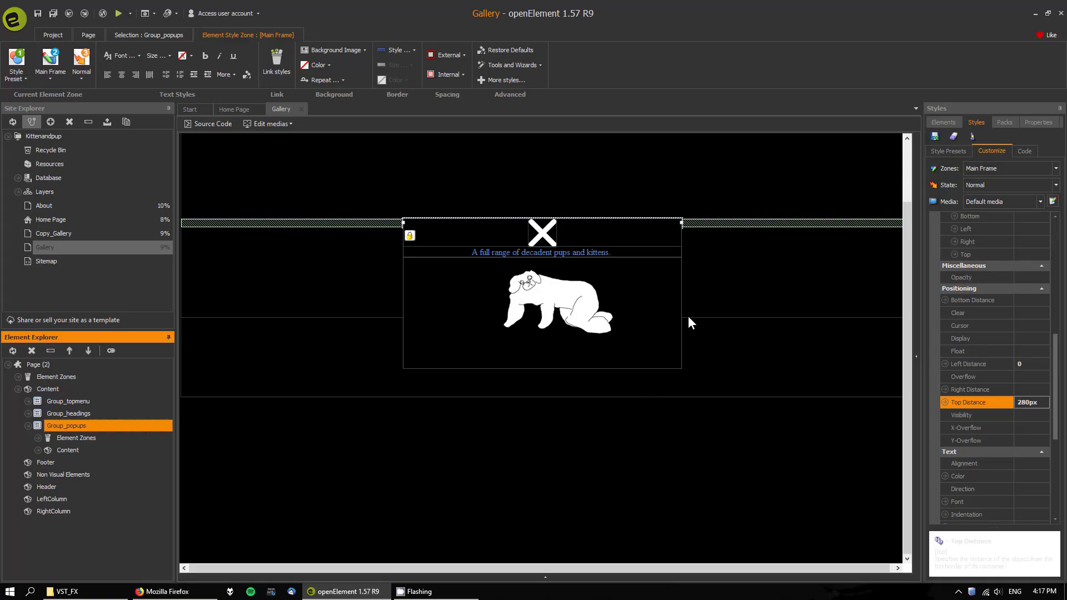
Examine popup_bigcat, popup_human and popup_hotpup inside Group_popups, including the elements nested in popup_hotpup.
{"action": "left_click", "coordinate": [29, 426]}
{"action": "left_click", "coordinate": [60, 401]}
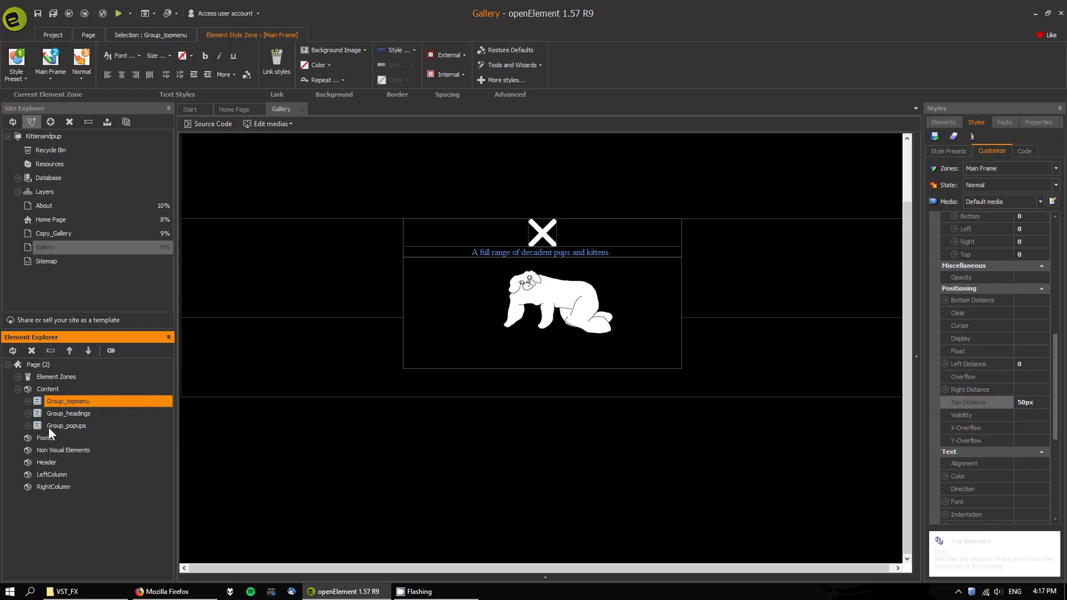
{"action": "left_click", "coordinate": [49, 427]}
{"action": "left_click", "coordinate": [28, 426]}
{"action": "left_click", "coordinate": [39, 449]}
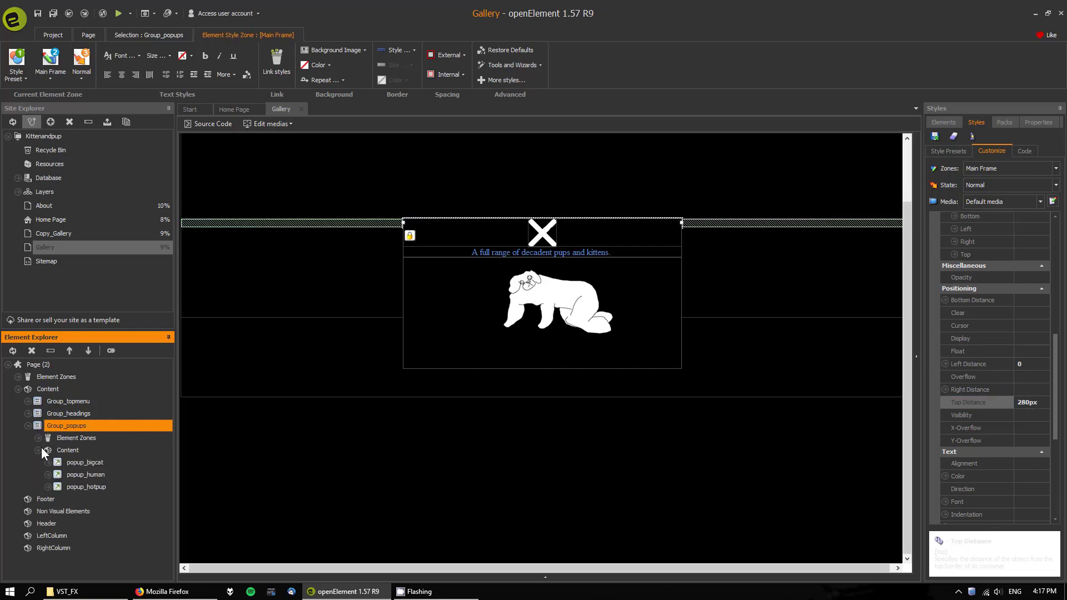
{"action": "left_click", "coordinate": [78, 463]}
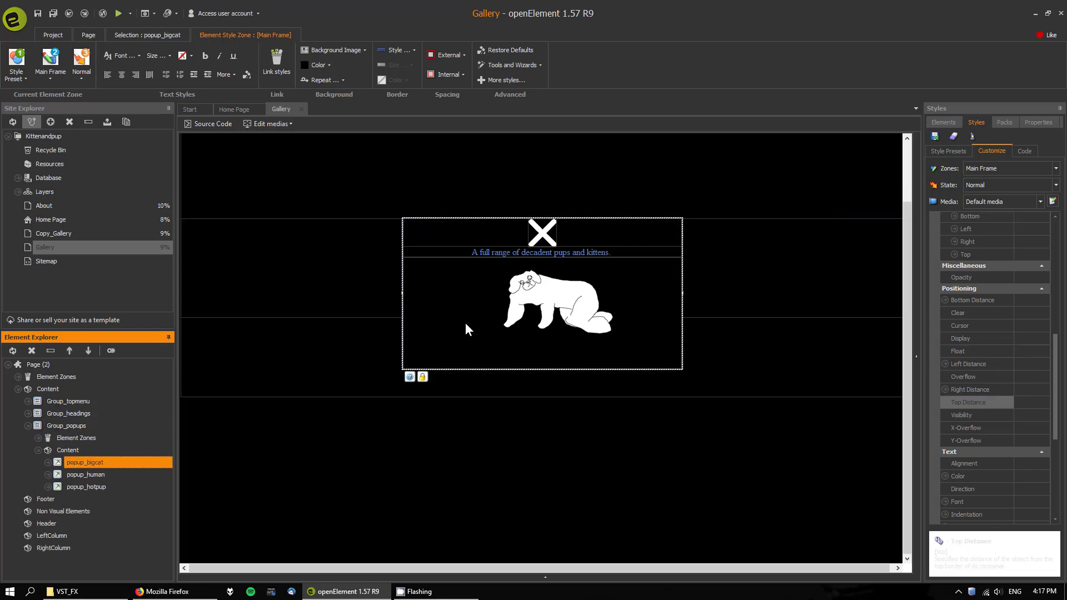
{"action": "left_click", "coordinate": [90, 475]}
{"action": "left_click", "coordinate": [88, 488]}
{"action": "left_click", "coordinate": [48, 487]}
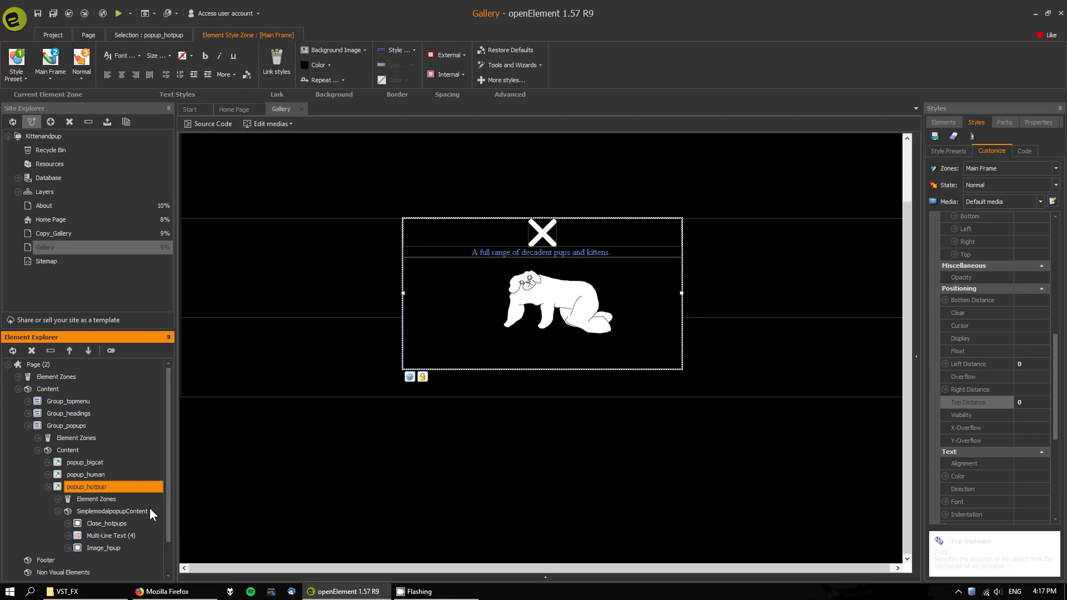
{"action": "scroll", "coordinate": [164, 491], "scroll_direction": "down", "scroll_amount": 1}
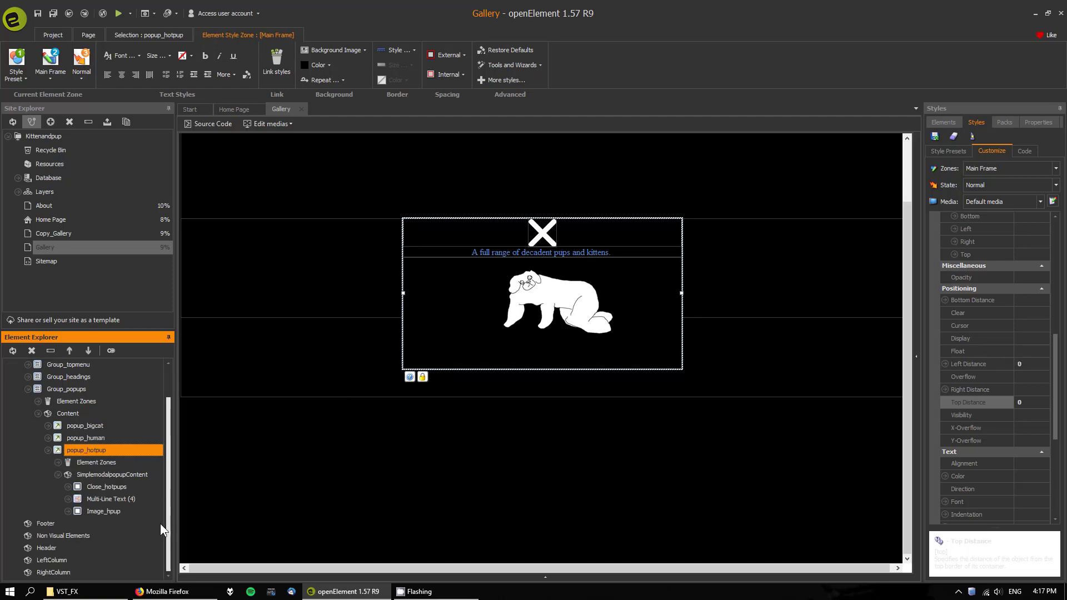
{"action": "left_click", "coordinate": [47, 451]}
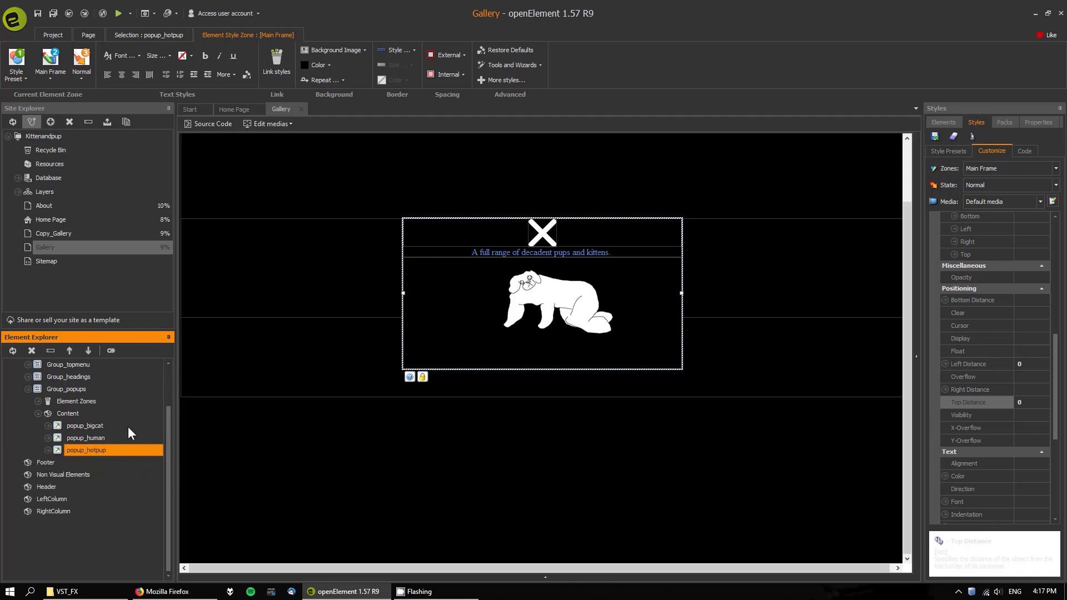
Try moving popup_hotpup above popup_bigcat in the order of Group_popups, and return it to its place after popup_human.
{"action": "left_click", "coordinate": [88, 442]}
{"action": "left_click", "coordinate": [91, 427]}
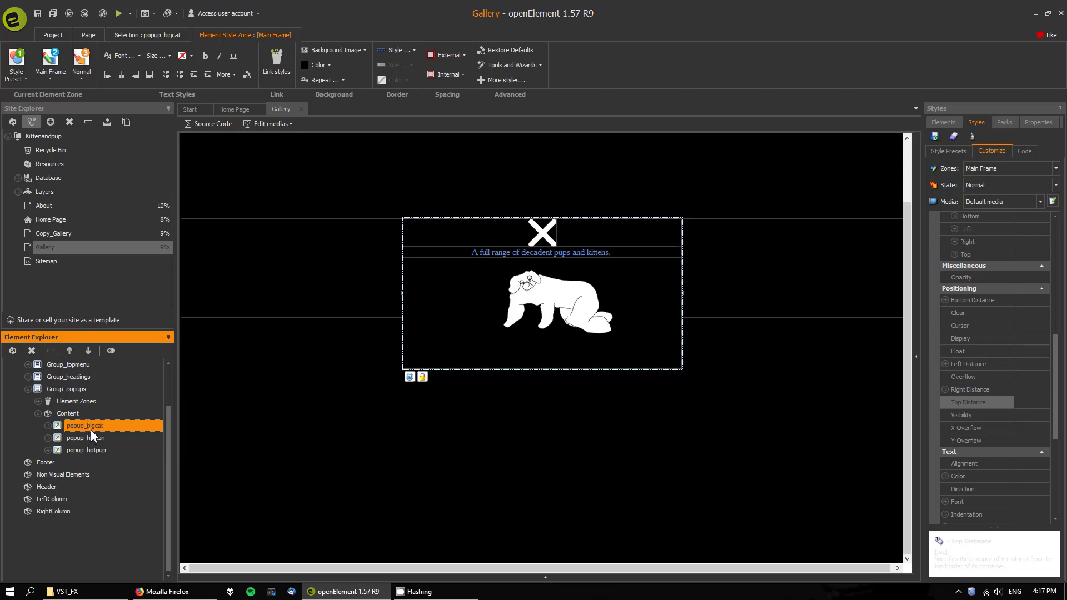
{"action": "left_click", "coordinate": [86, 439]}
{"action": "left_click", "coordinate": [83, 451]}
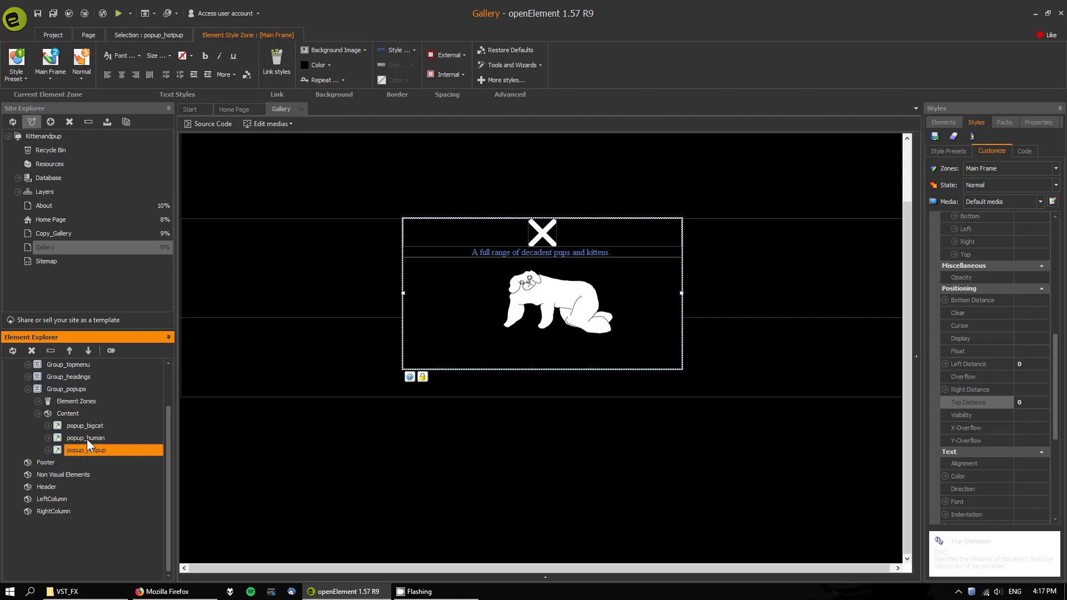
{"action": "left_click", "coordinate": [87, 428]}
{"action": "left_click", "coordinate": [87, 451]}
{"action": "mouse_move", "coordinate": [73, 456]}
{"action": "left_mouse_down"}
{"action": "mouse_move", "coordinate": [71, 439]}
{"action": "mouse_move", "coordinate": [81, 441]}
{"action": "left_mouse_up"}
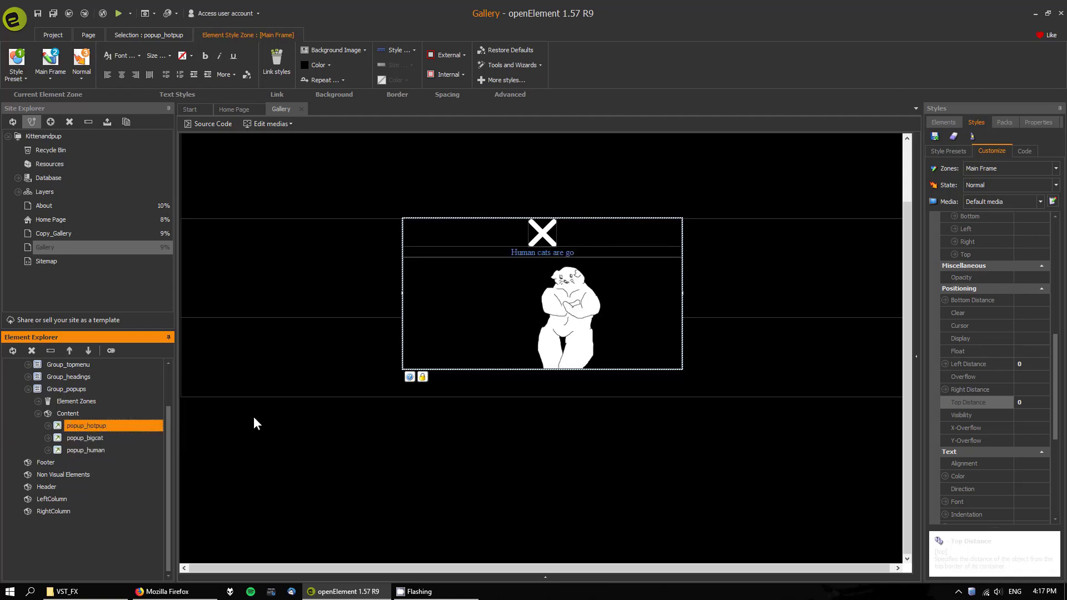
{"action": "left_click_drag", "start_coordinate": [80, 423], "coordinate": [73, 454]}
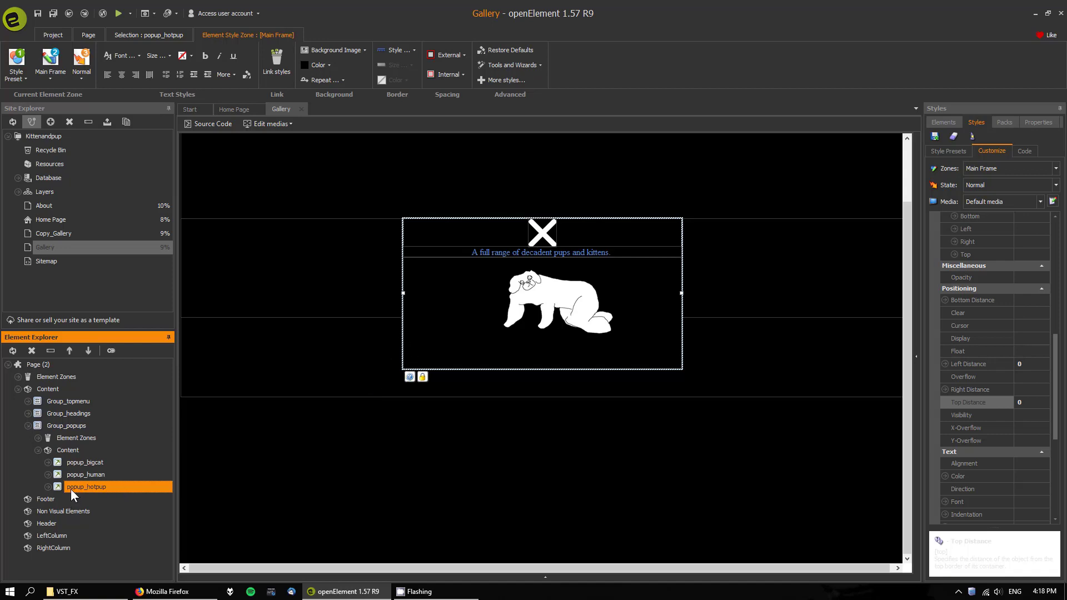
Give Close_hotpups a top outer margin, trying 200px first and settling on 150px.
{"action": "left_click", "coordinate": [542, 235]}
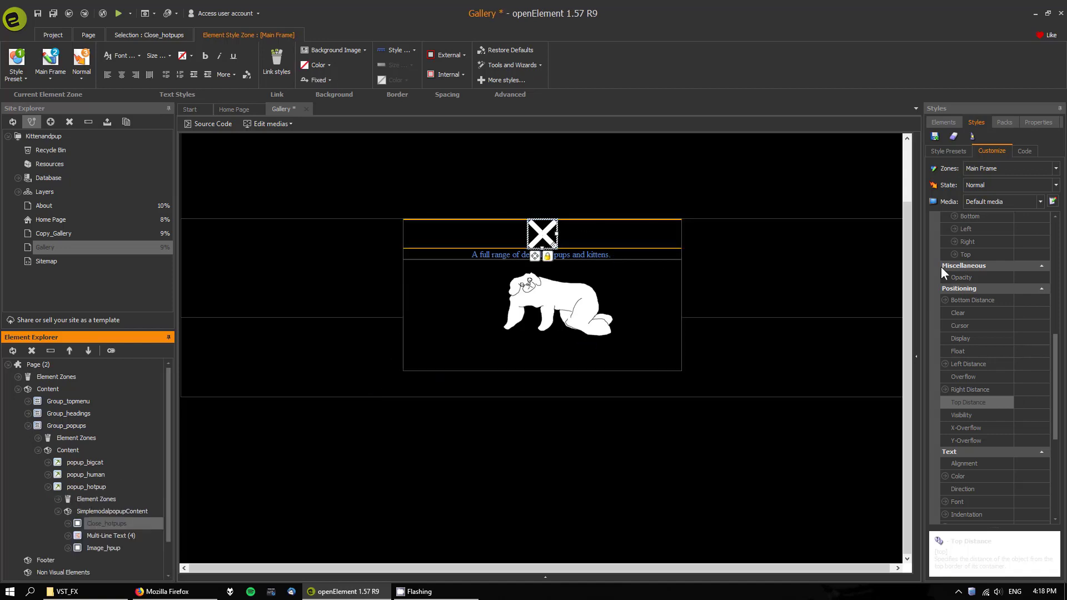
{"action": "scroll", "coordinate": [1055, 353], "scroll_direction": "up", "scroll_amount": 5}
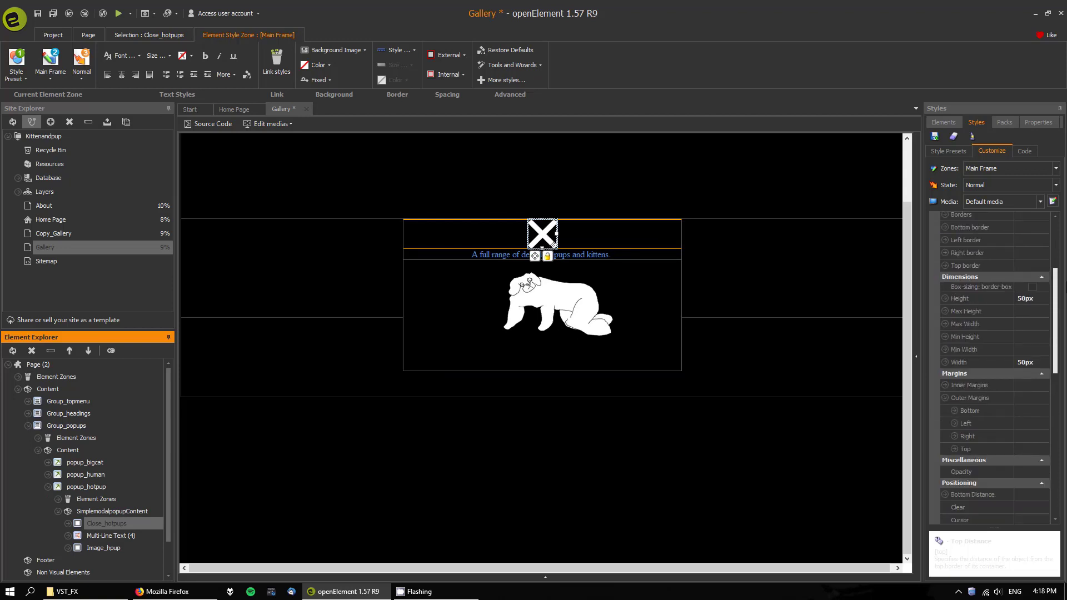
{"action": "scroll", "coordinate": [994, 367], "scroll_direction": "down", "scroll_amount": 4}
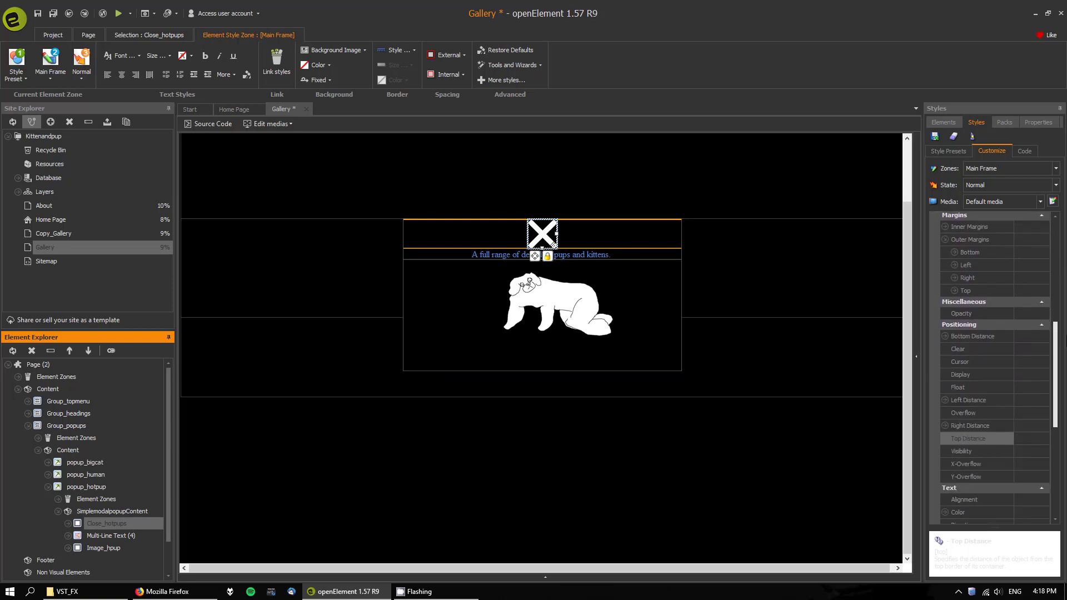
{"action": "scroll", "coordinate": [1056, 333], "scroll_direction": "up", "scroll_amount": 2}
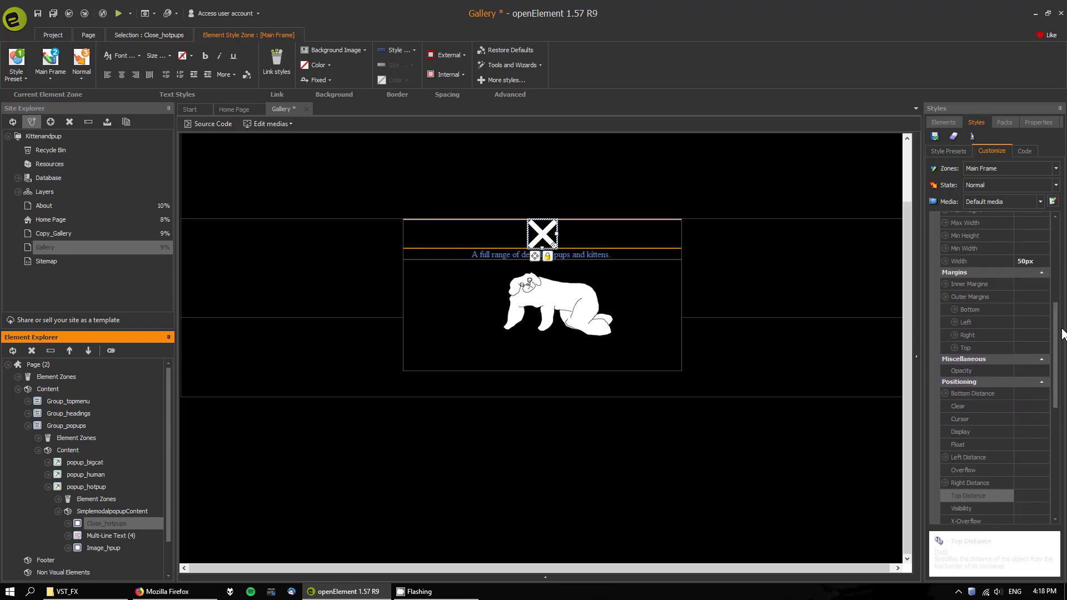
{"action": "left_click", "coordinate": [1021, 348]}
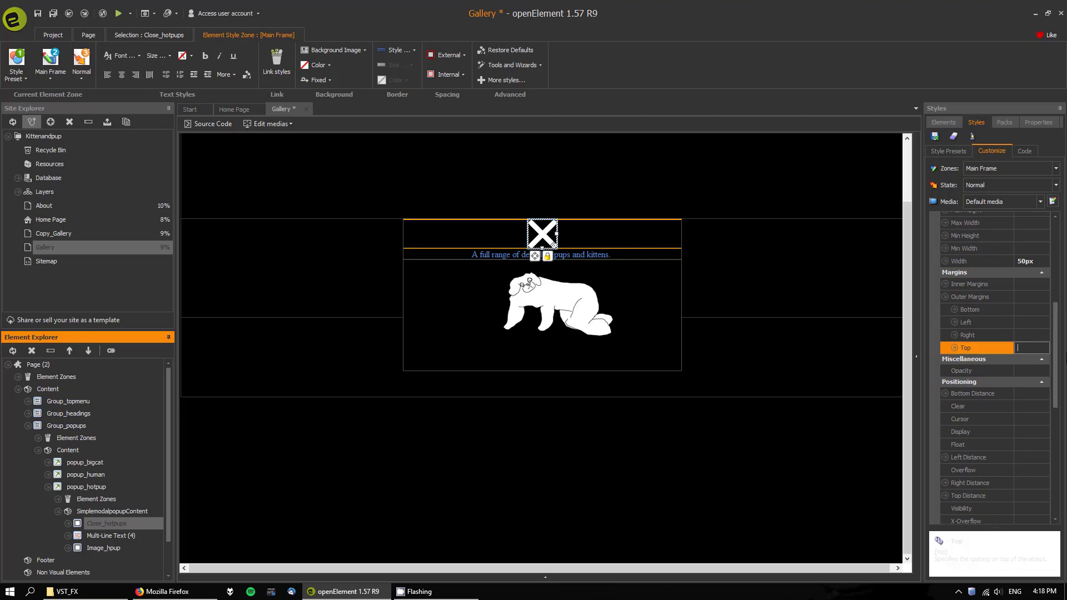
{"action": "type", "text": "200"}
{"action": "key", "text": "Return"}
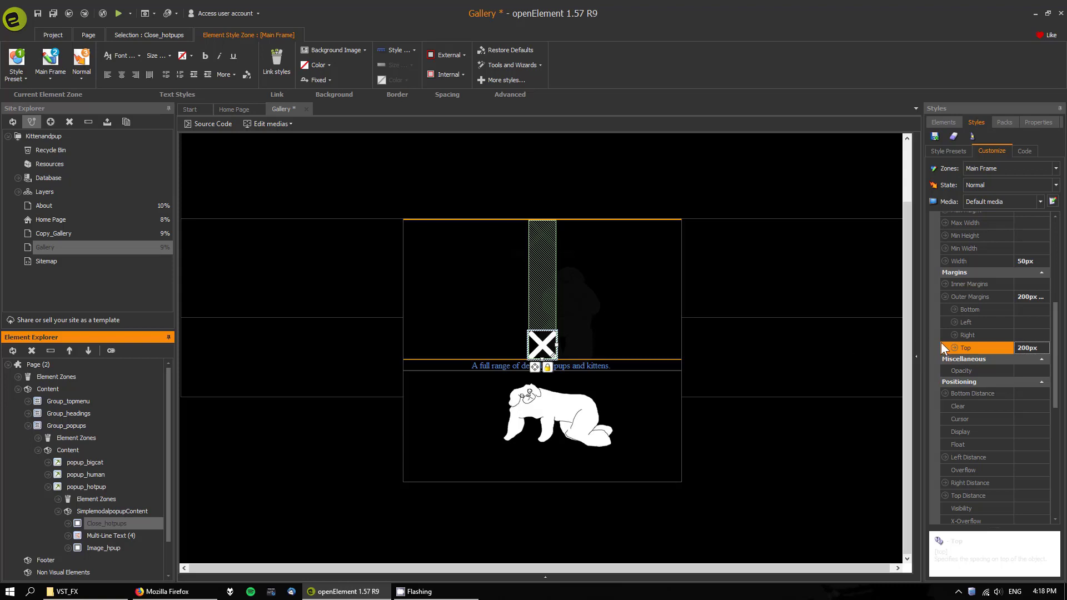
{"action": "left_click_drag", "start_coordinate": [1043, 349], "coordinate": [1009, 348]}
{"action": "type", "text": "150"}
{"action": "key", "text": "Return"}
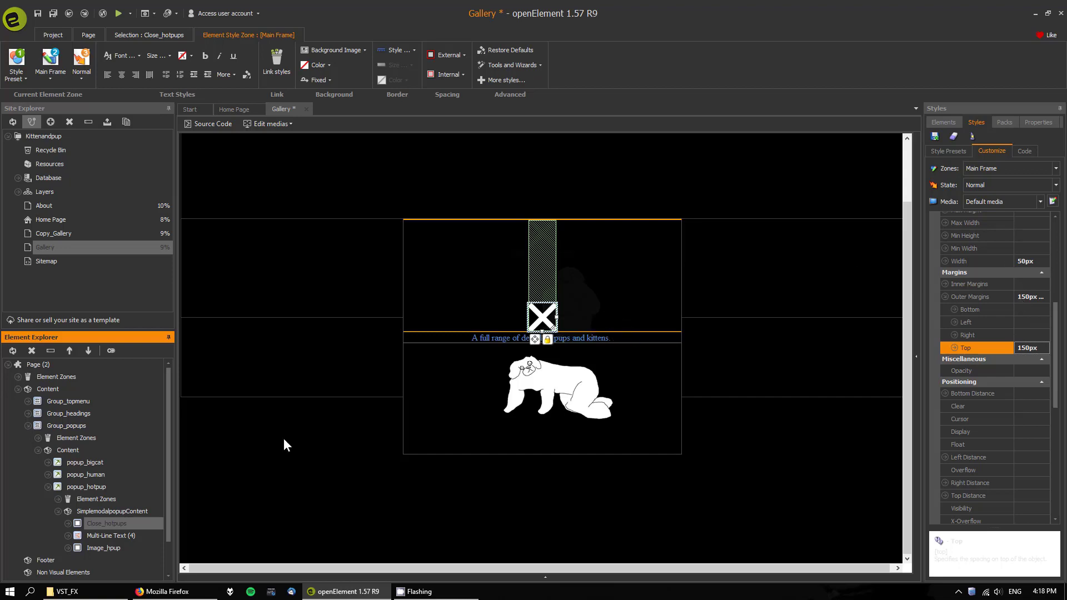
Clear the background color opacity of popup_hotpup to compare the overlap, and set it back to 95.
{"action": "left_click", "coordinate": [82, 487]}
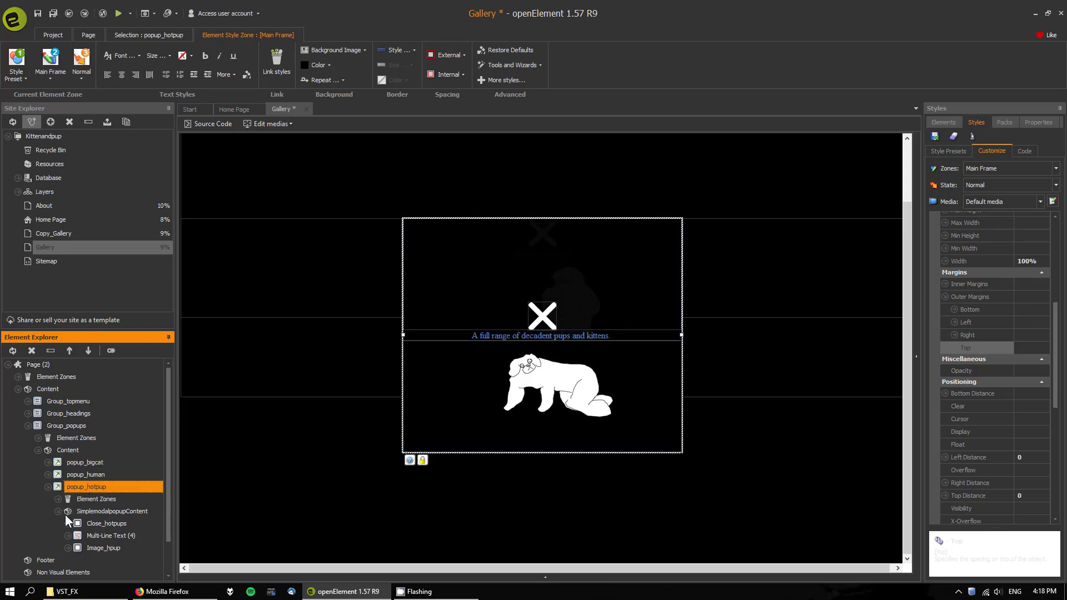
{"action": "left_click", "coordinate": [59, 510]}
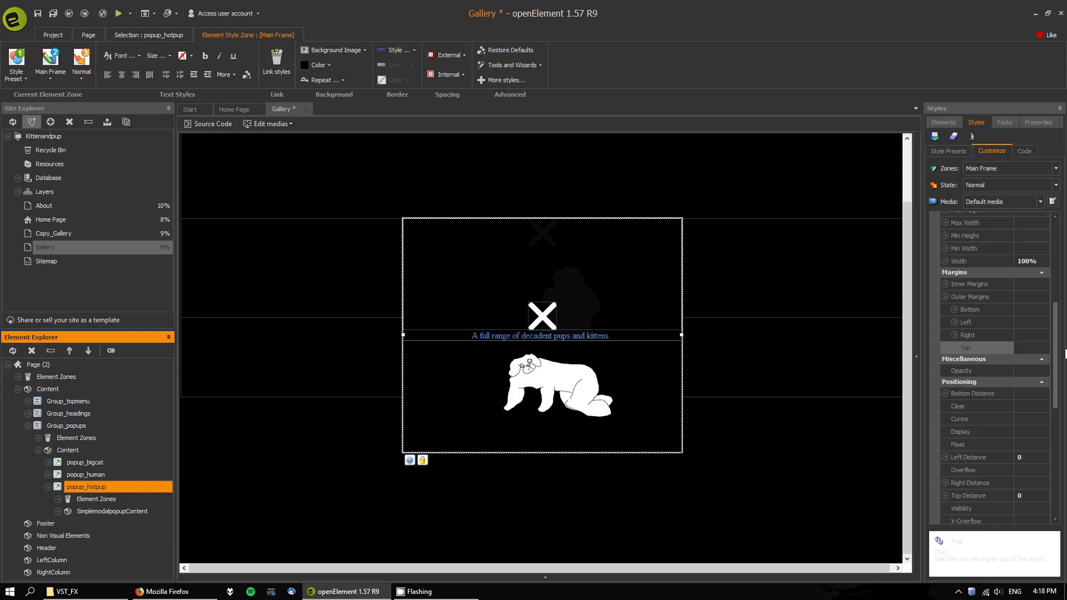
{"action": "left_click_drag", "start_coordinate": [1055, 350], "coordinate": [1056, 267]}
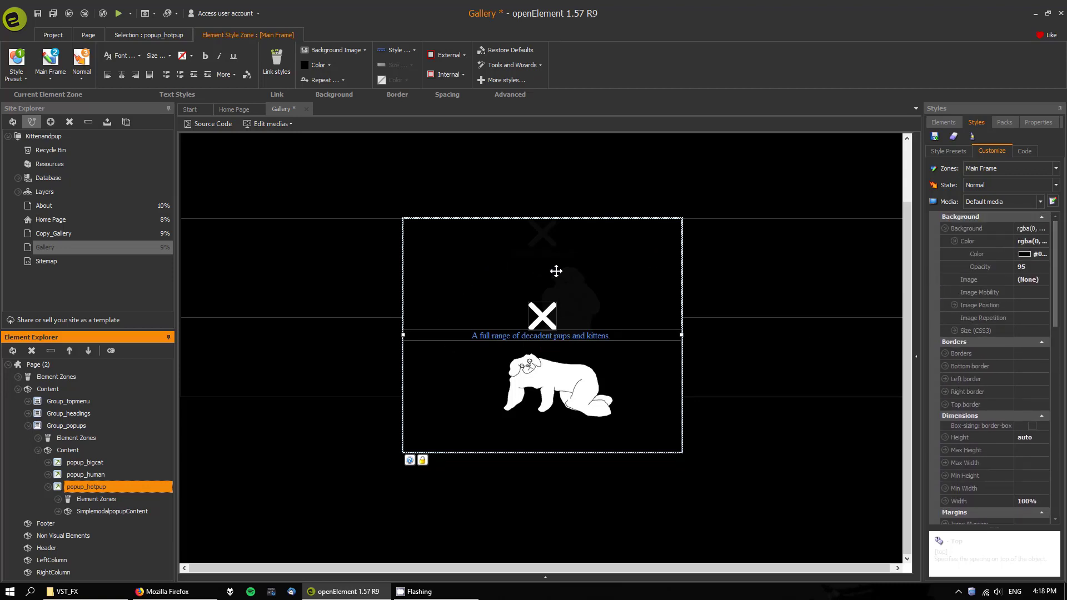
{"action": "left_click", "coordinate": [1033, 266]}
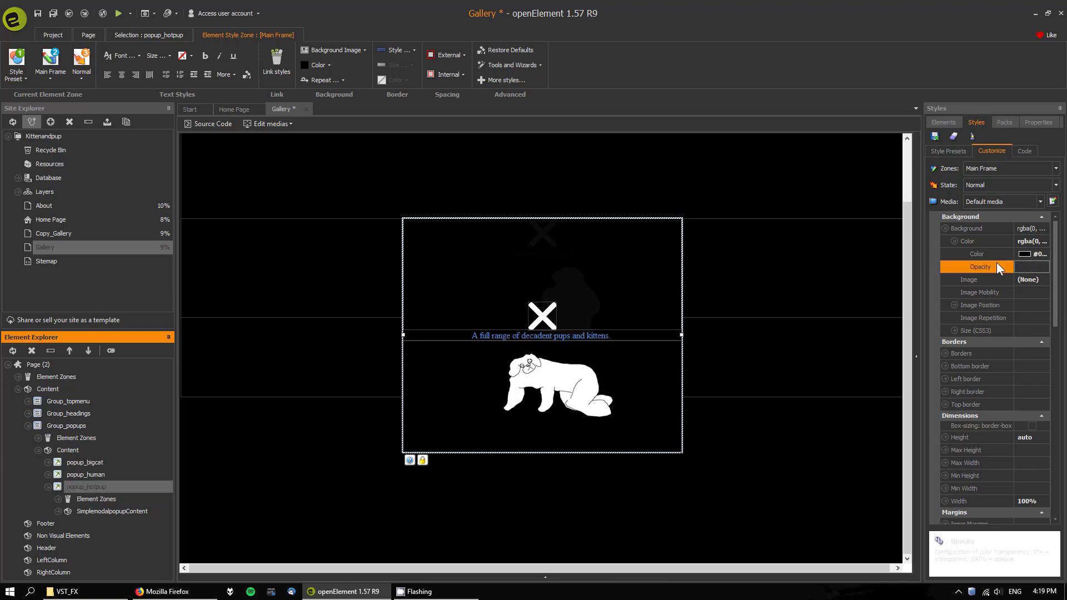
{"action": "key", "text": "Return"}
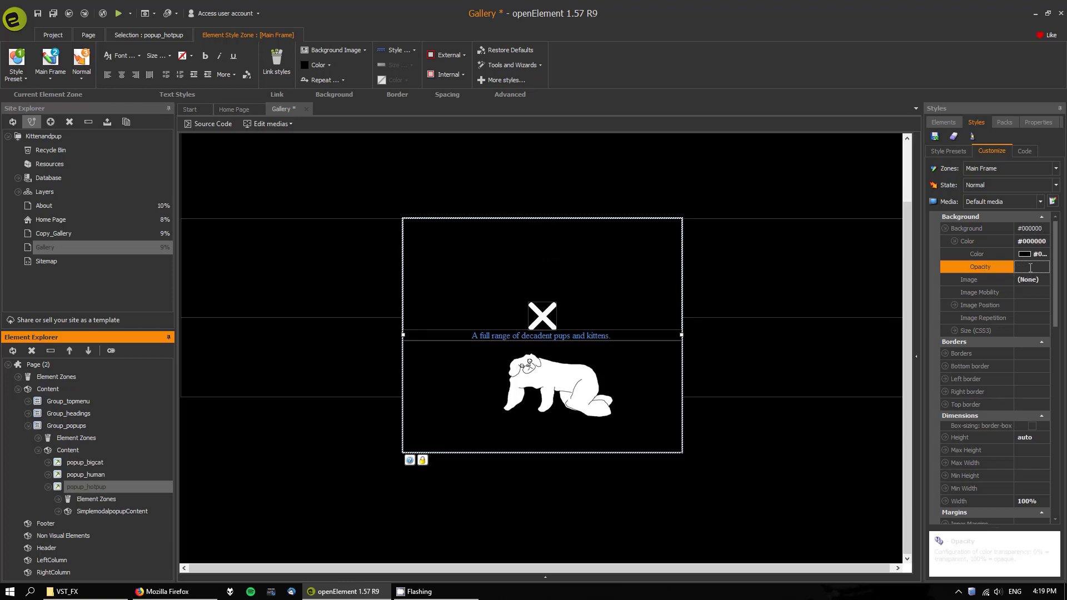
{"action": "type", "text": "95"}
{"action": "key", "text": "Return"}
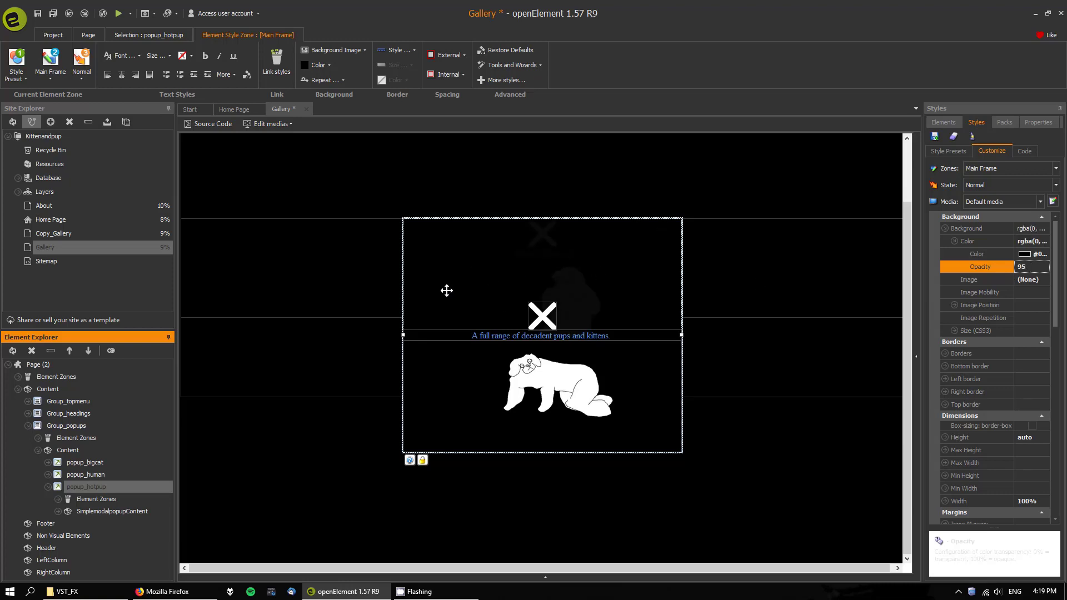
Give Close_humancats inside popup_human a top outer margin, trying 100px first and settling on 150px.
{"action": "left_click", "coordinate": [47, 486]}
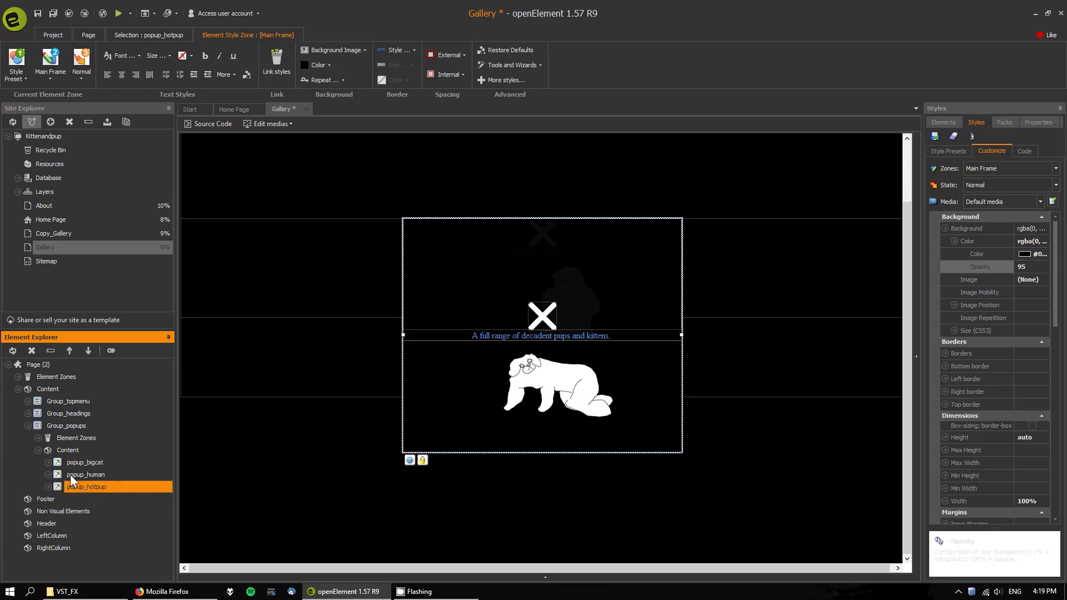
{"action": "left_click", "coordinate": [70, 475]}
{"action": "left_click", "coordinate": [49, 474]}
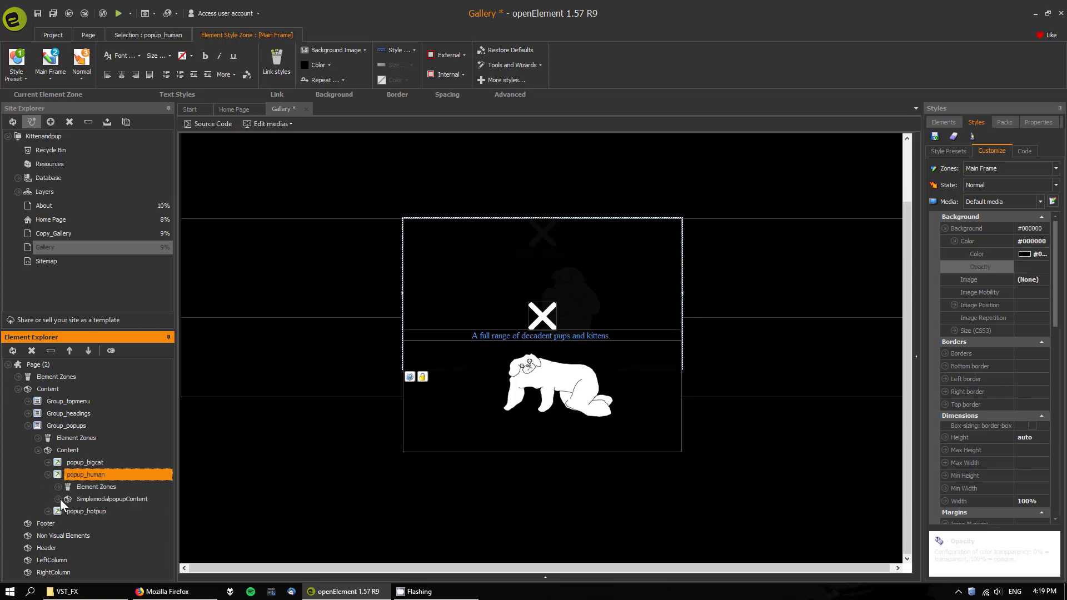
{"action": "left_click", "coordinate": [59, 498]}
{"action": "left_click", "coordinate": [59, 498]}
{"action": "scroll", "coordinate": [1057, 274], "scroll_direction": "down", "scroll_amount": 5}
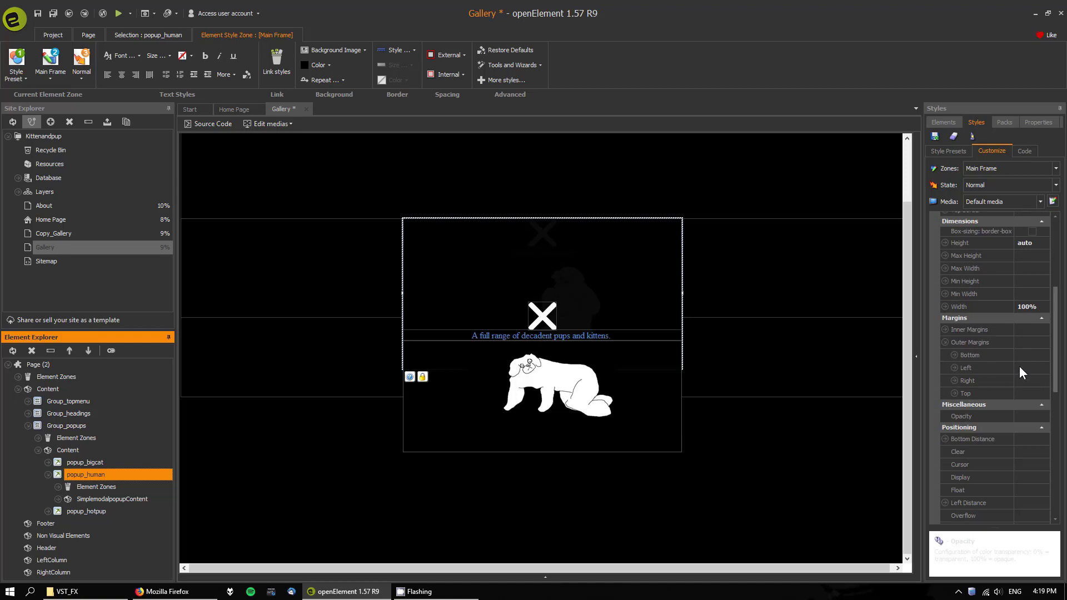
{"action": "left_click", "coordinate": [68, 500]}
{"action": "left_click", "coordinate": [89, 511]}
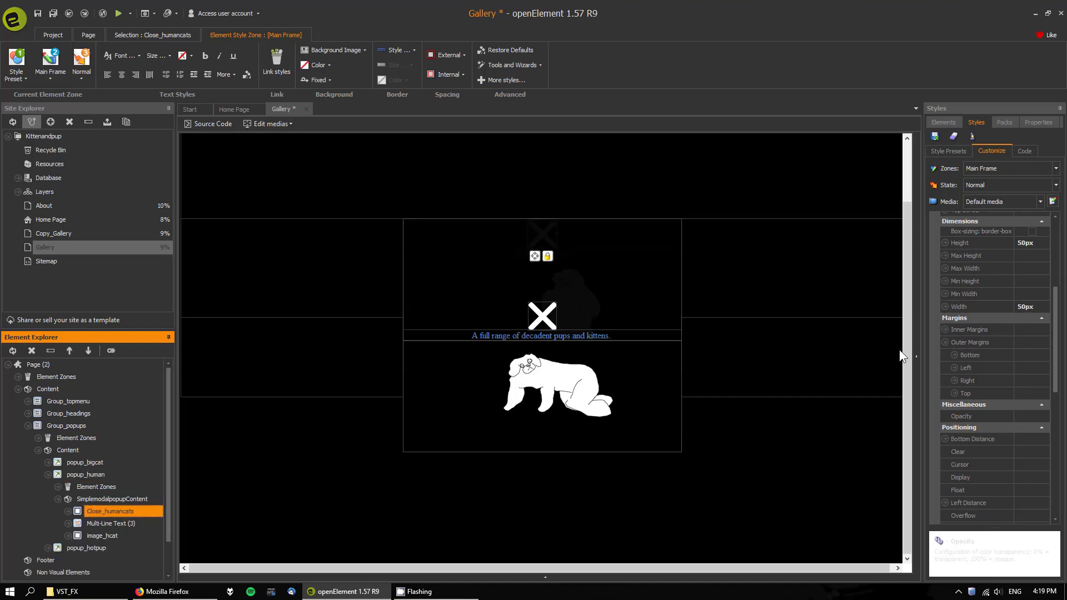
{"action": "left_click", "coordinate": [1033, 393]}
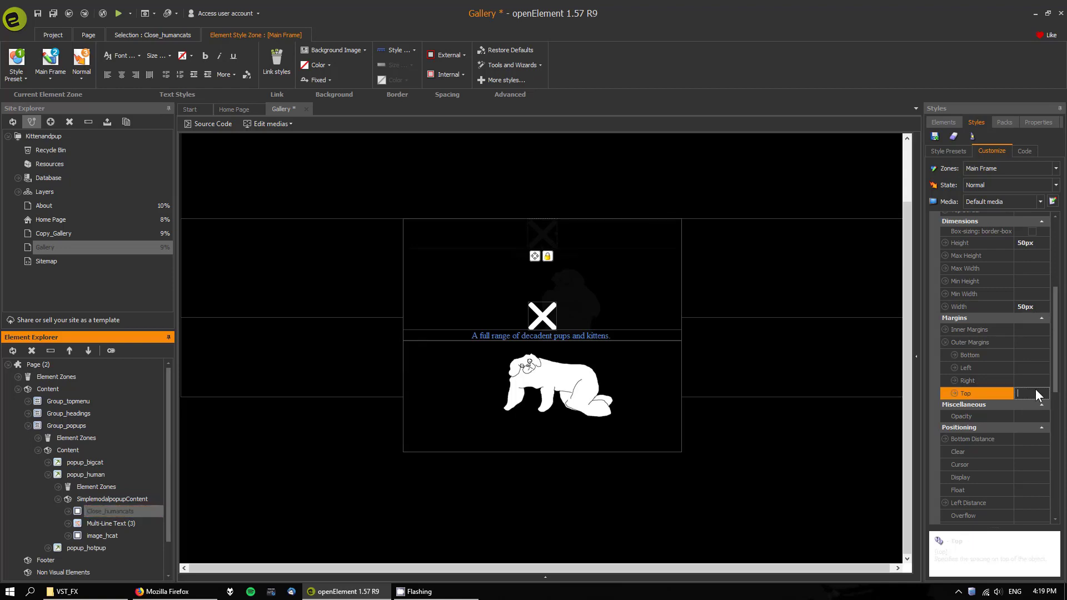
{"action": "type", "text": "100px"}
{"action": "key", "text": "Return"}
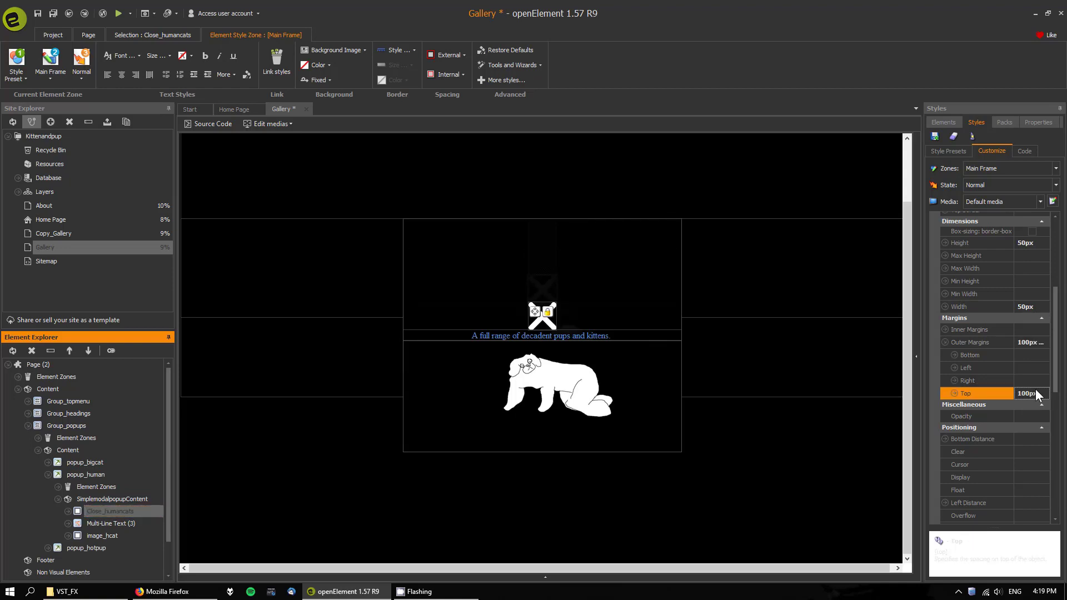
{"action": "left_click_drag", "start_coordinate": [1044, 394], "coordinate": [994, 385]}
{"action": "type", "text": "150"}
{"action": "key", "text": "Return"}
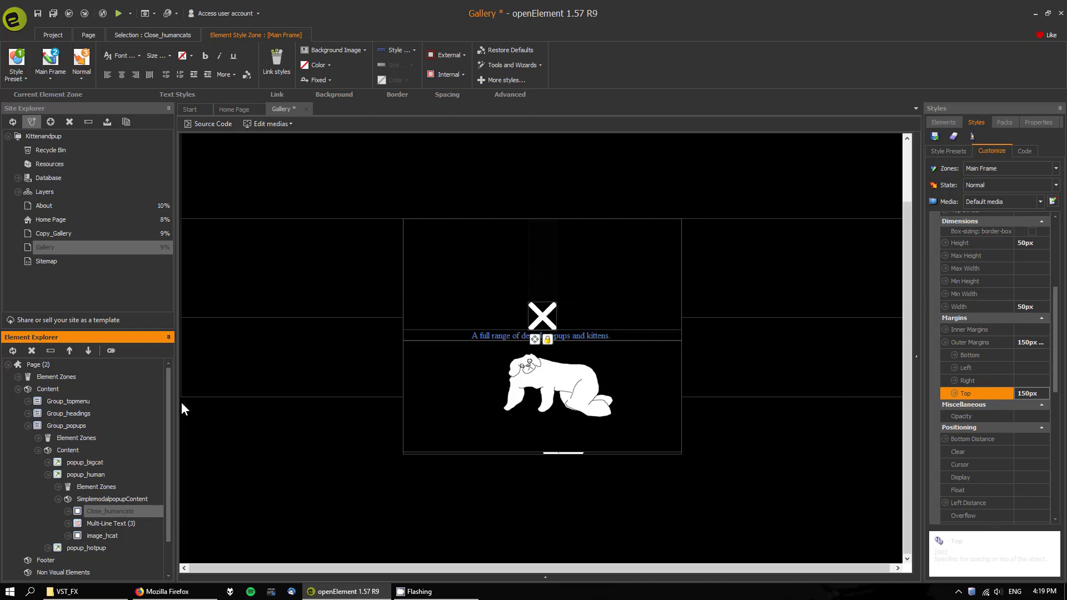
Check the top outer margin of Close_hotpups inside popup_hotpup against that of Close_humancats.
{"action": "left_click", "coordinate": [49, 548]}
{"action": "scroll", "coordinate": [122, 549], "scroll_direction": "down", "scroll_amount": 5}
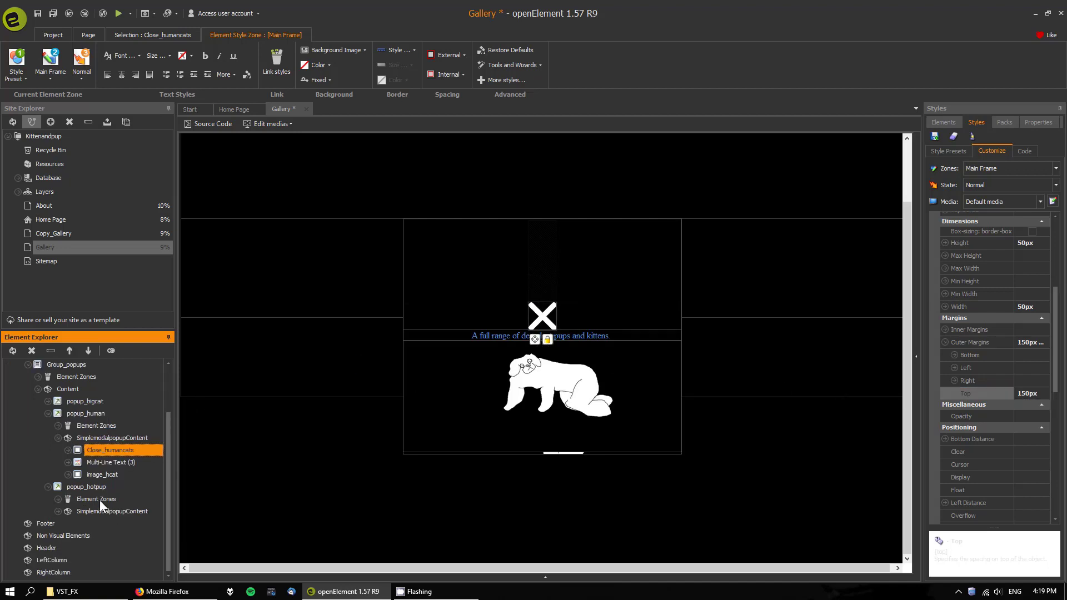
{"action": "left_click", "coordinate": [58, 511]}
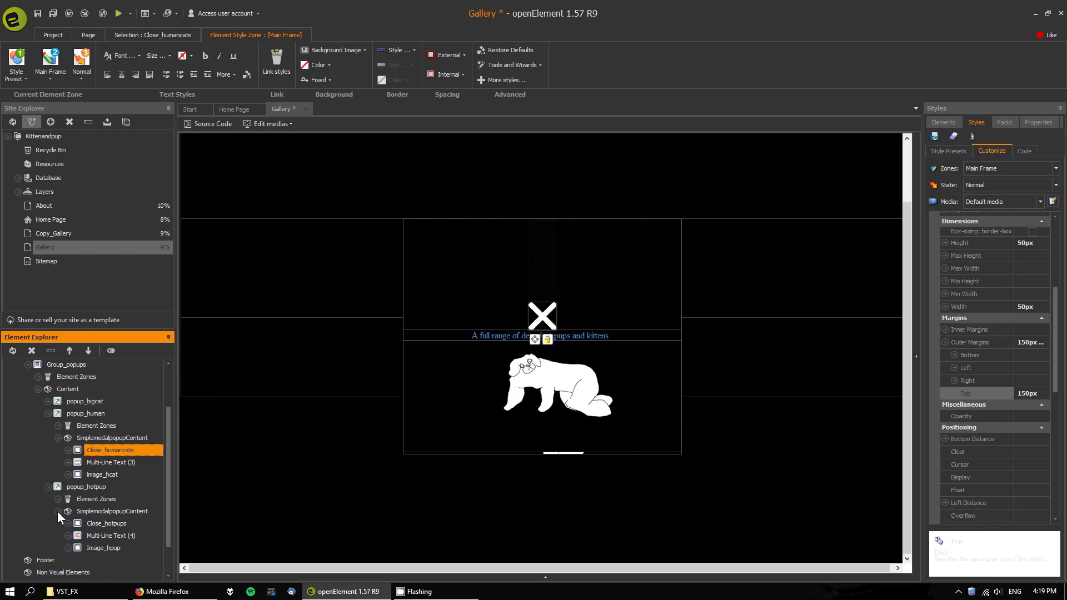
{"action": "left_click", "coordinate": [96, 526]}
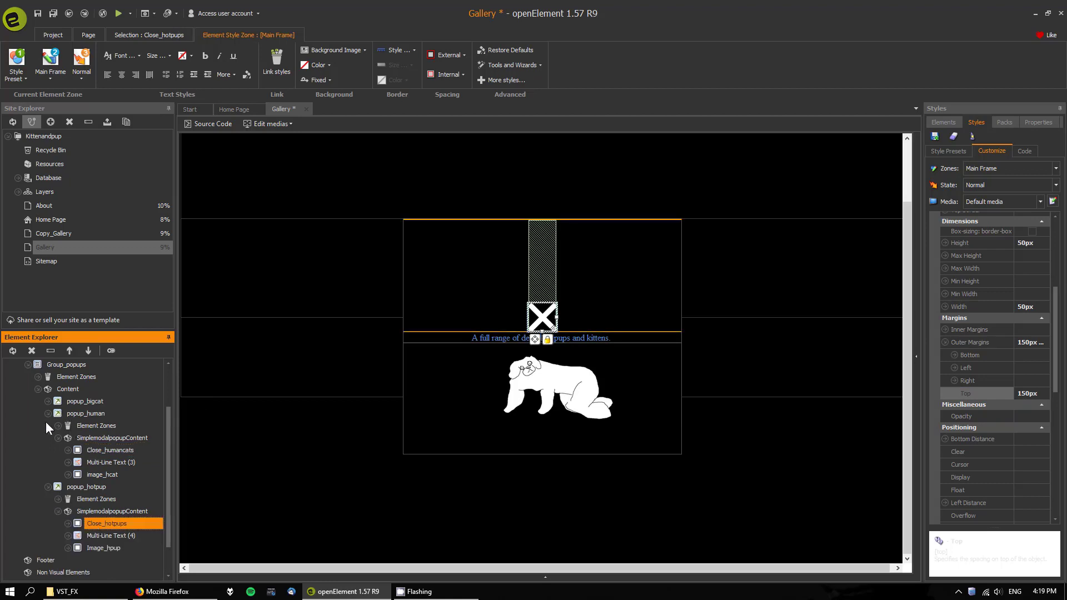
Set the background color opacity of popup_human to 95.
{"action": "left_click", "coordinate": [74, 414]}
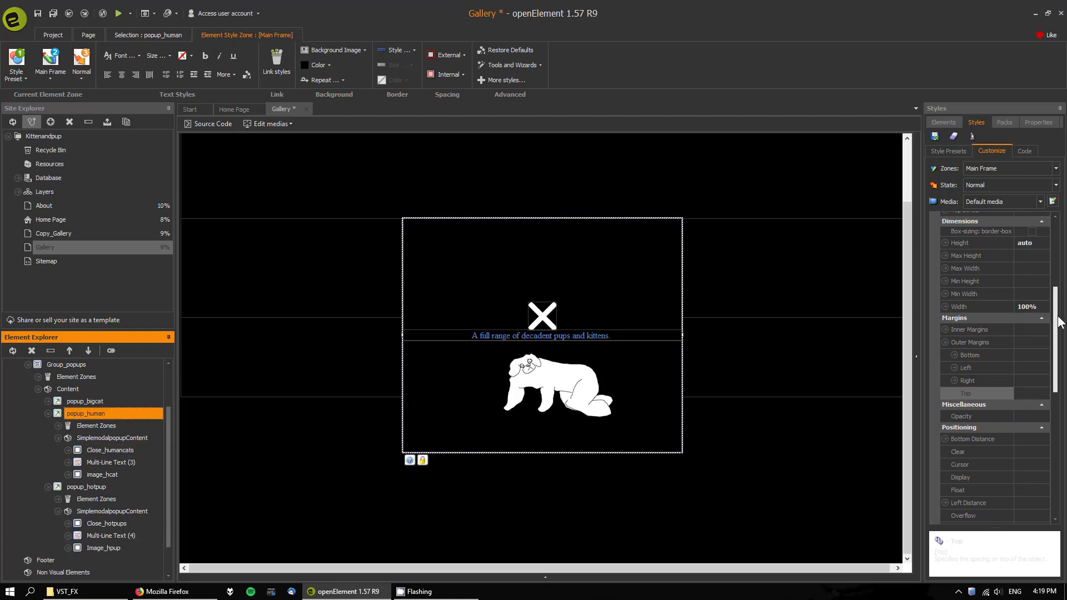
{"action": "scroll", "coordinate": [1064, 255], "scroll_direction": "up", "scroll_amount": 5}
{"action": "left_click", "coordinate": [1035, 267]}
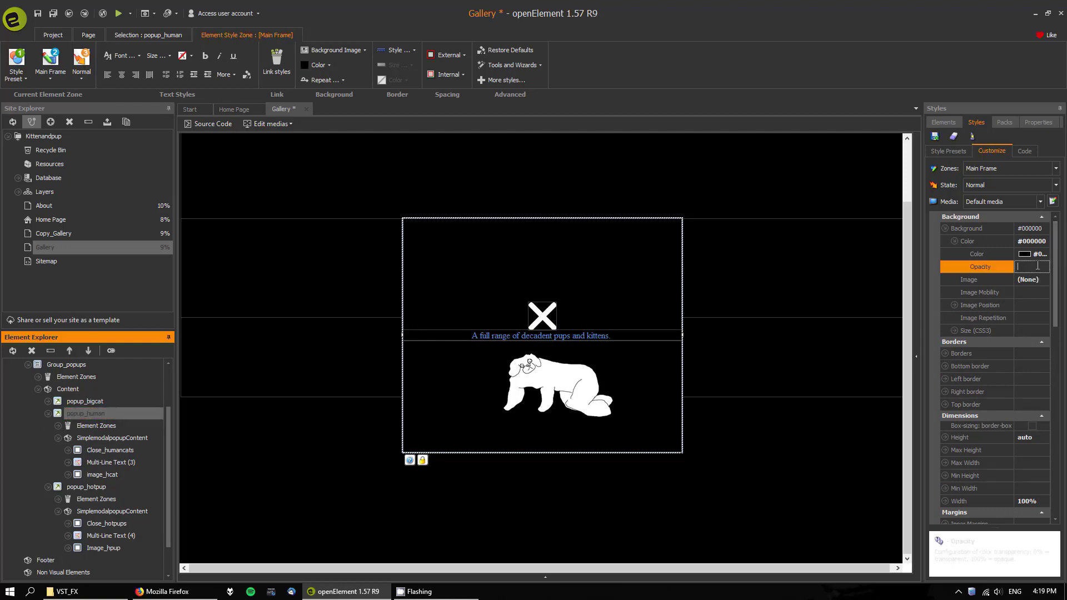
{"action": "type", "text": "95"}
Give Close_bigcats inside popup_bigcat a top outer margin of 150px.
{"action": "left_click", "coordinate": [47, 414]}
{"action": "left_click", "coordinate": [46, 402]}
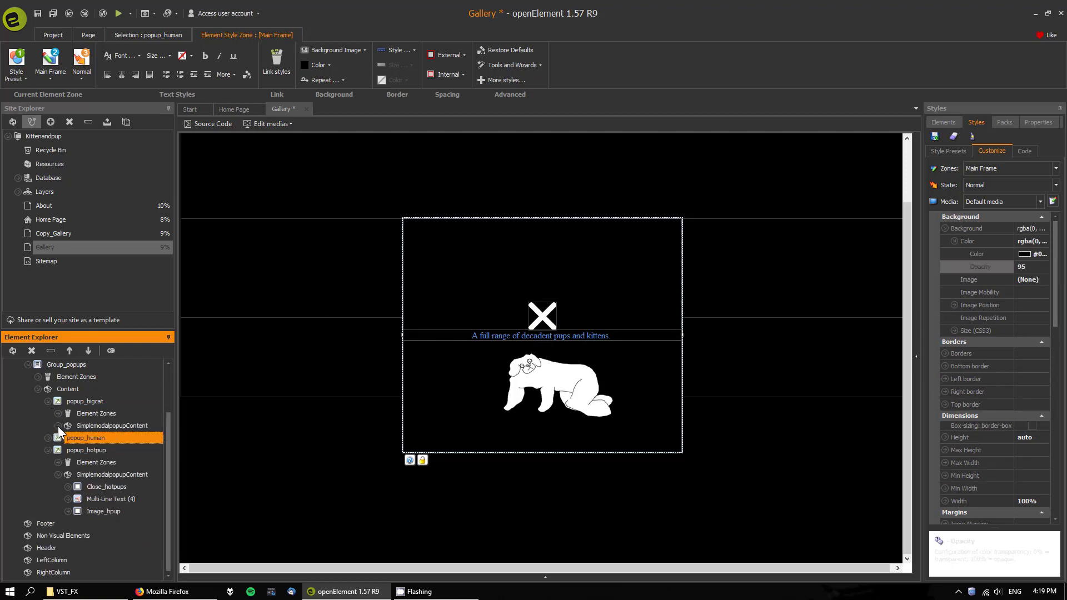
{"action": "left_click", "coordinate": [58, 426]}
{"action": "left_click", "coordinate": [89, 438]}
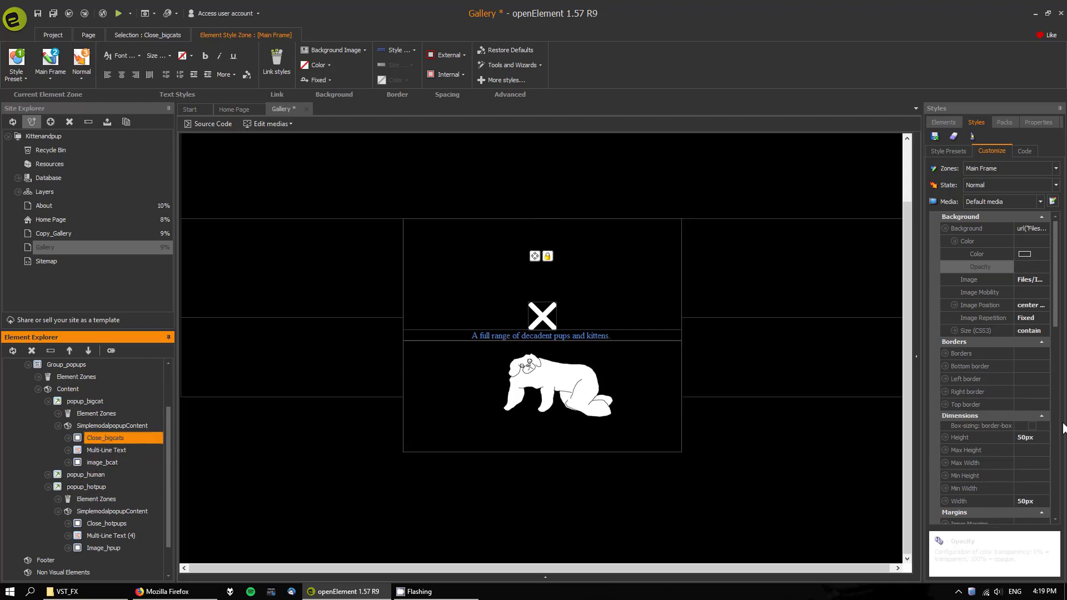
{"action": "scroll", "coordinate": [1063, 368], "scroll_direction": "down", "scroll_amount": 3}
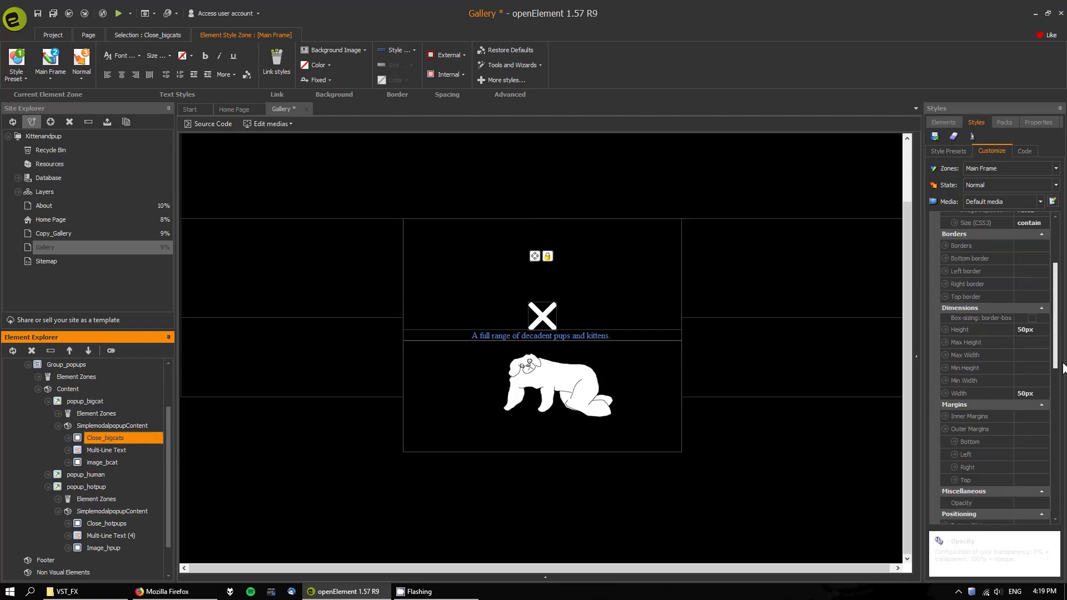
{"action": "scroll", "coordinate": [1063, 369], "scroll_direction": "down", "scroll_amount": 1}
{"action": "left_click", "coordinate": [1031, 447]}
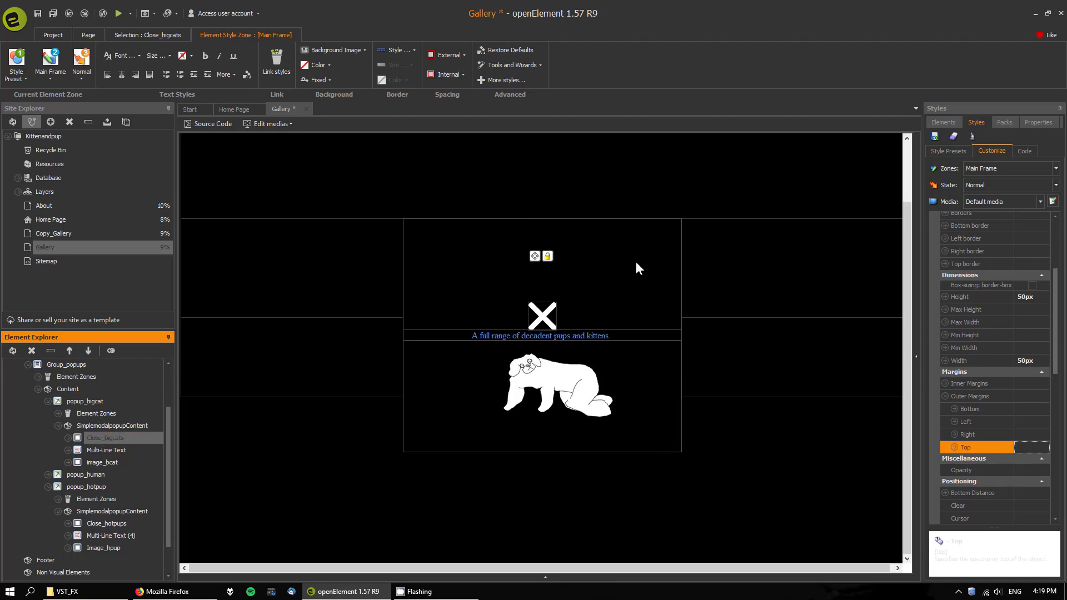
{"action": "type", "text": "150px"}
{"action": "key", "text": "Return"}
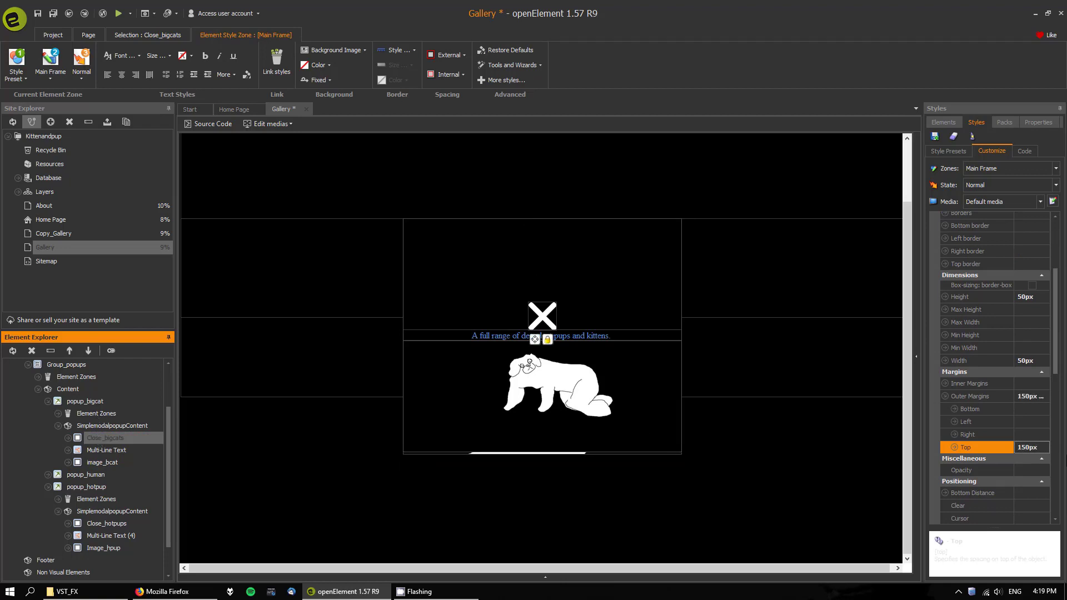
Set the background color opacity of popup_bigcat to 95, and check the opacity of popup_human and popup_hotpup against it.
{"action": "left_click", "coordinate": [85, 401]}
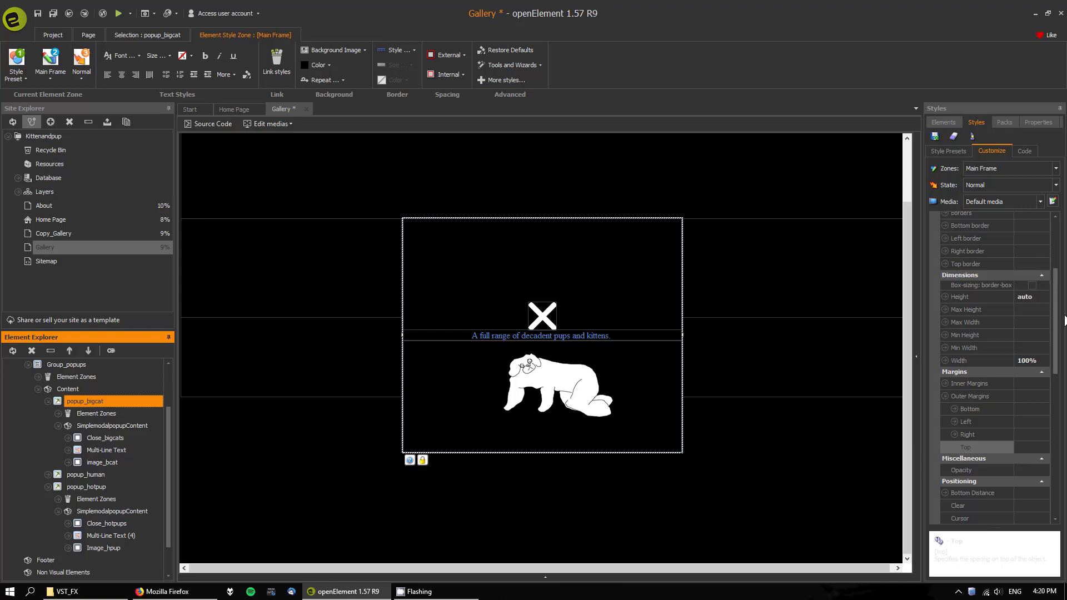
{"action": "scroll", "coordinate": [1054, 278], "scroll_direction": "up", "scroll_amount": 4}
{"action": "left_click", "coordinate": [1041, 266]}
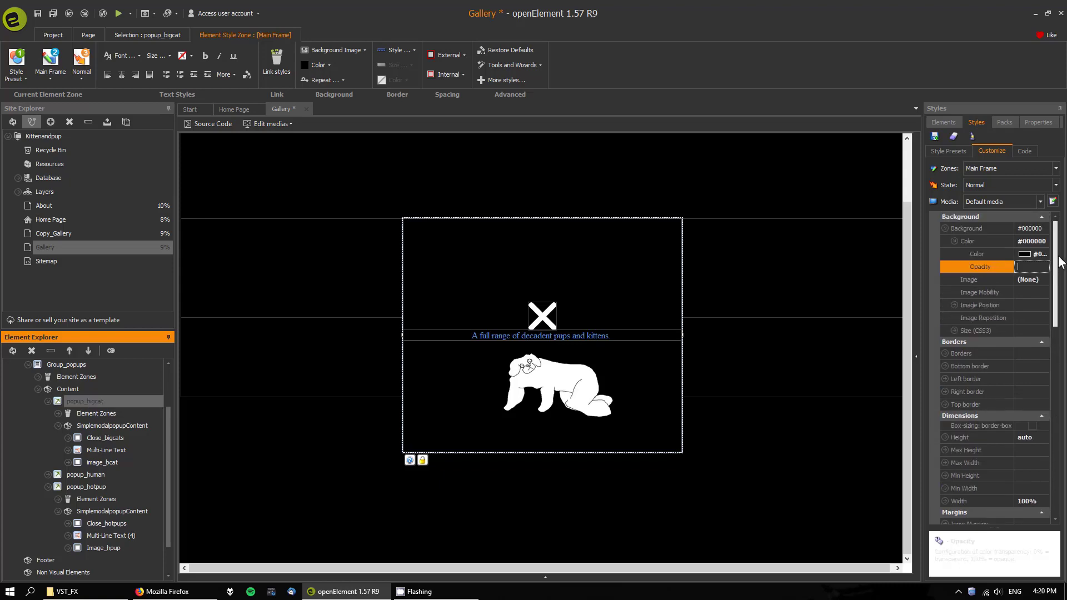
{"action": "type", "text": "95"}
{"action": "key", "text": "Return"}
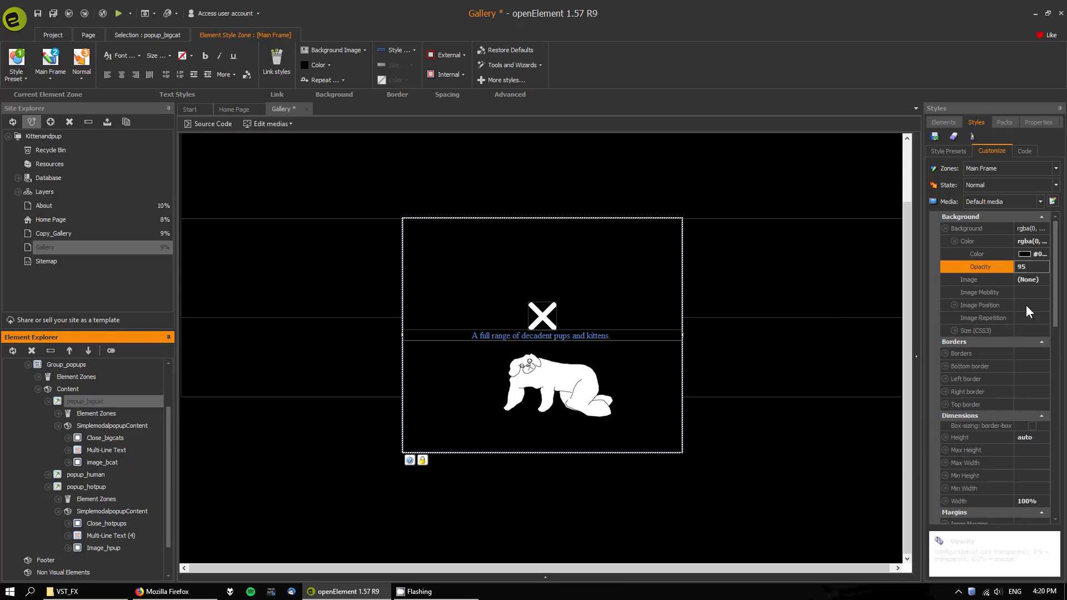
{"action": "left_click", "coordinate": [88, 474]}
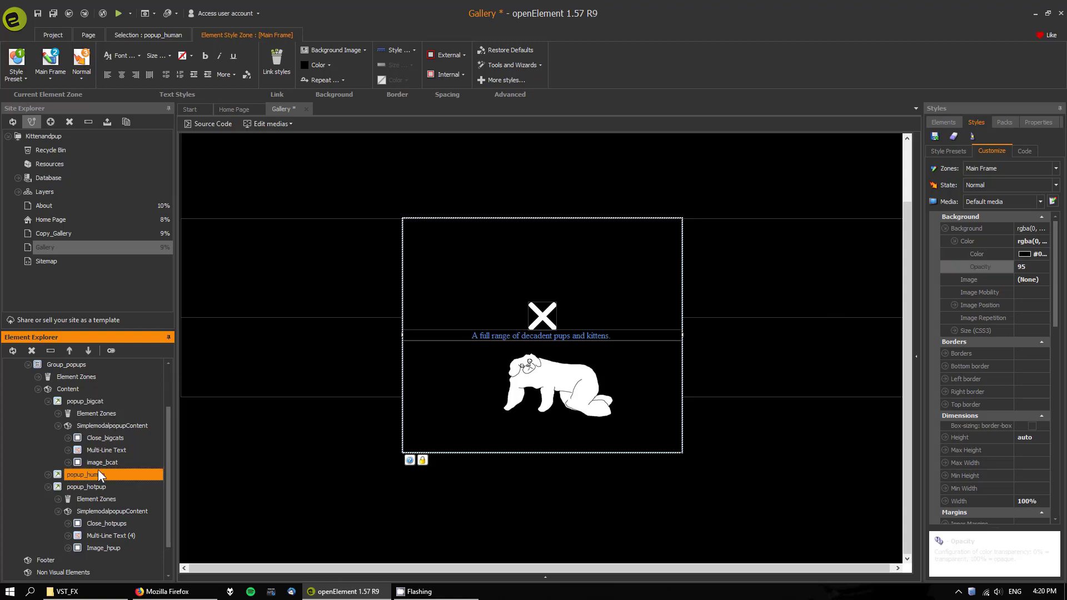
{"action": "left_click", "coordinate": [84, 488]}
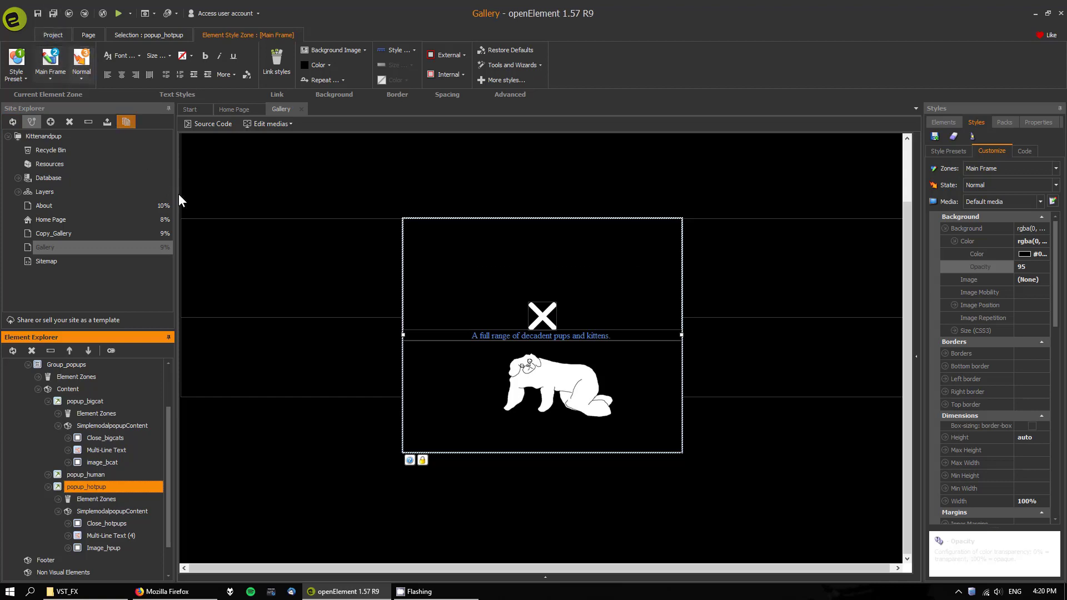
Preview the Gallery page in Firefox and test opening and closing the Big Cats, Human Cats and Hot Pups pop-ups.
{"action": "left_click", "coordinate": [118, 15]}
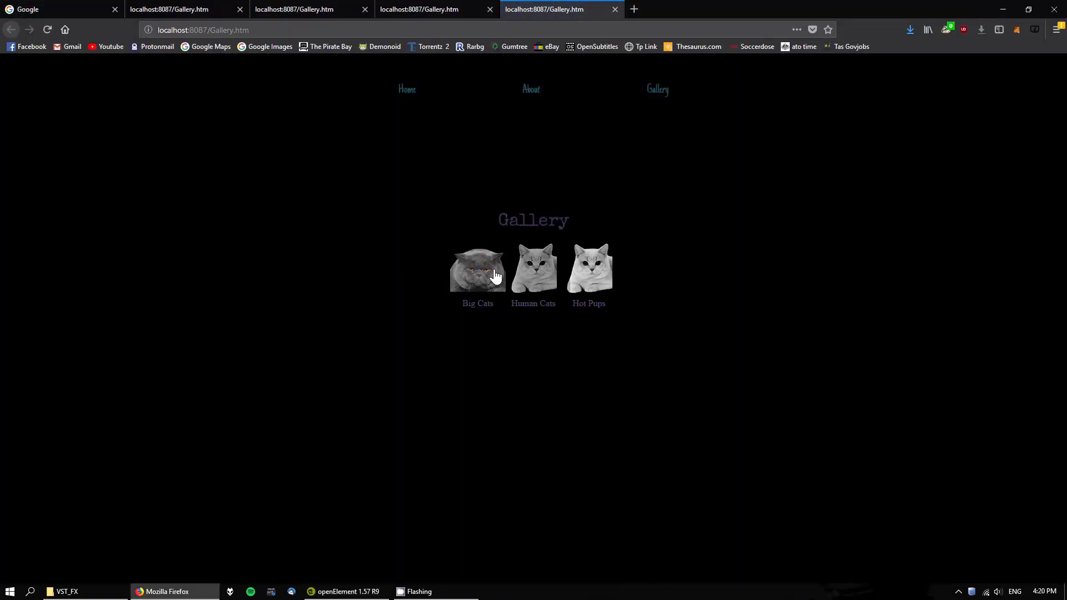
{"action": "left_click", "coordinate": [494, 272]}
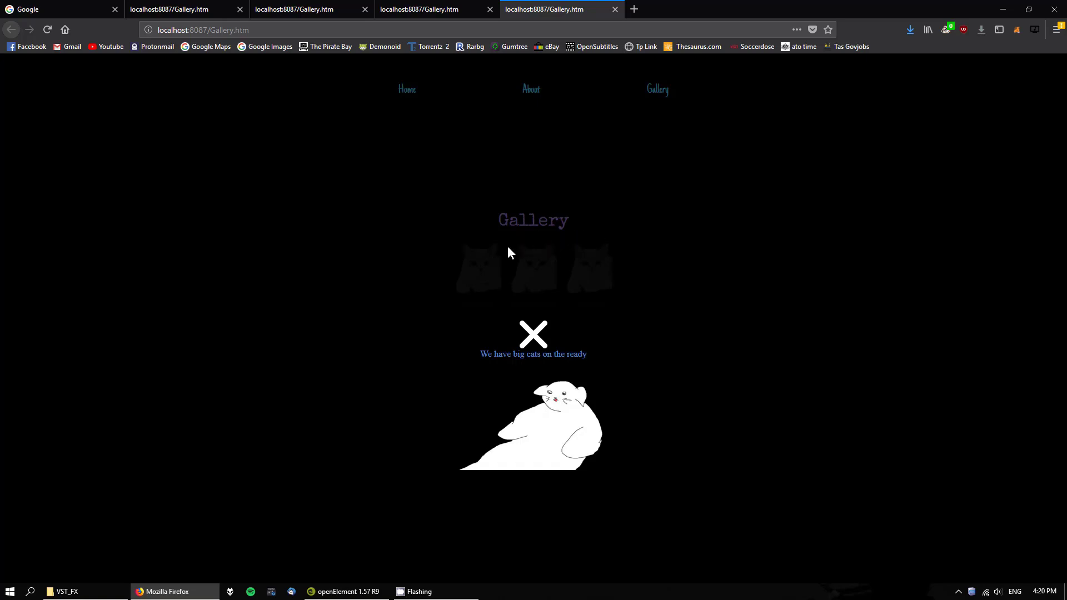
{"action": "left_click", "coordinate": [534, 338]}
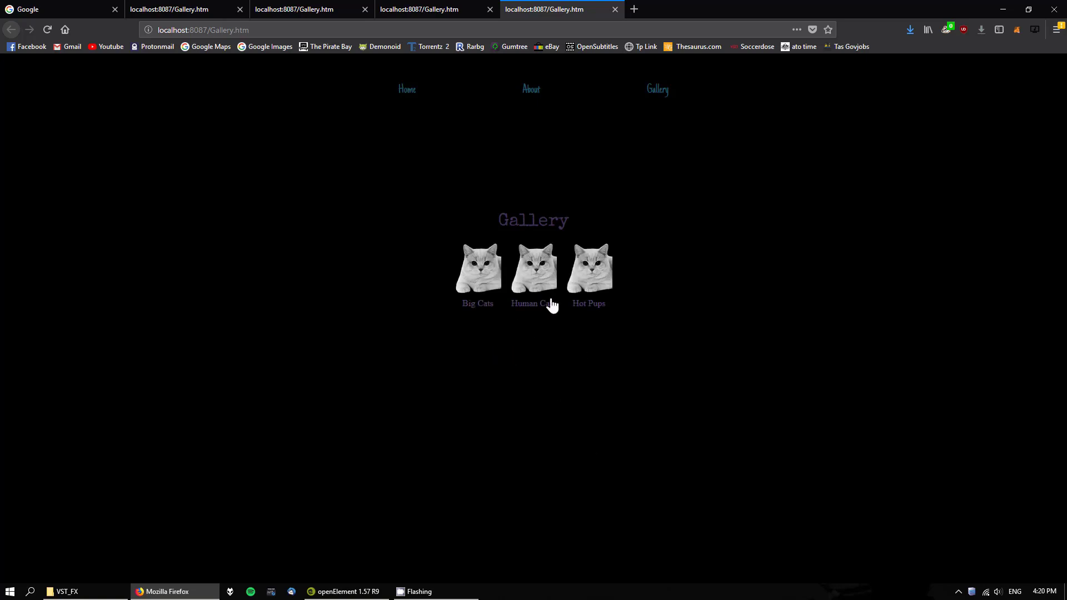
{"action": "left_click", "coordinate": [547, 292]}
{"action": "left_click", "coordinate": [541, 345]}
{"action": "left_click", "coordinate": [594, 281]}
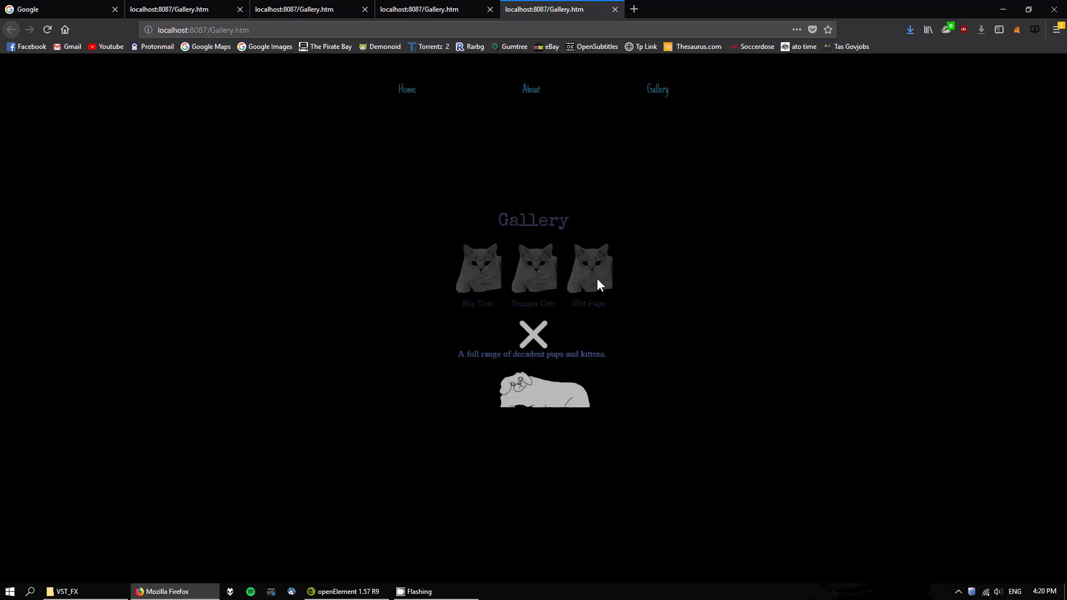
{"action": "left_click", "coordinate": [539, 343]}
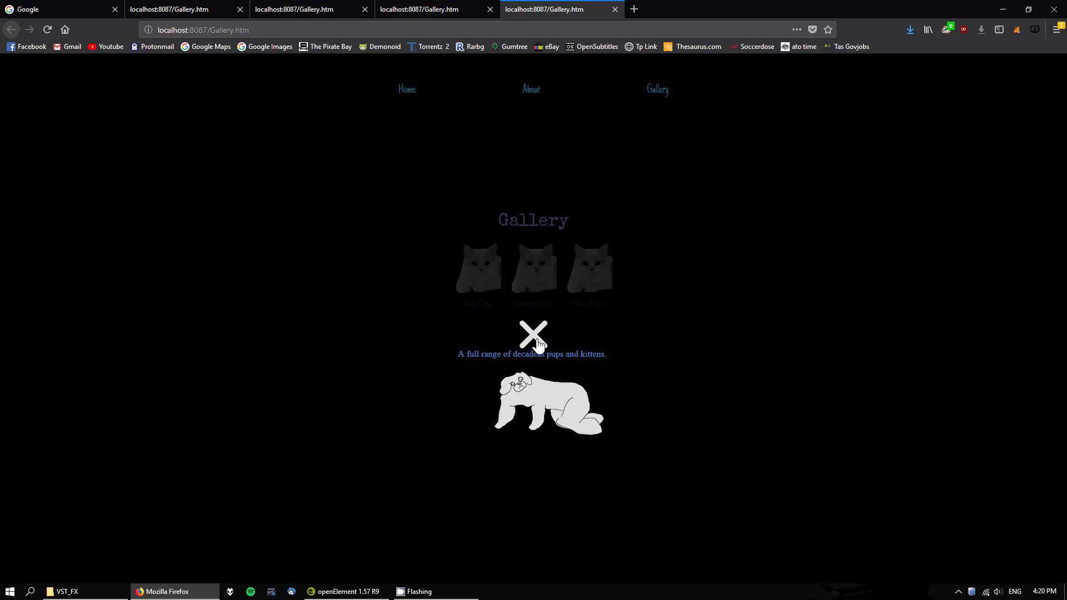
Return to openElement, review the trigger and position properties of popup_hotpup, and save the work.
{"action": "left_click", "coordinate": [343, 592]}
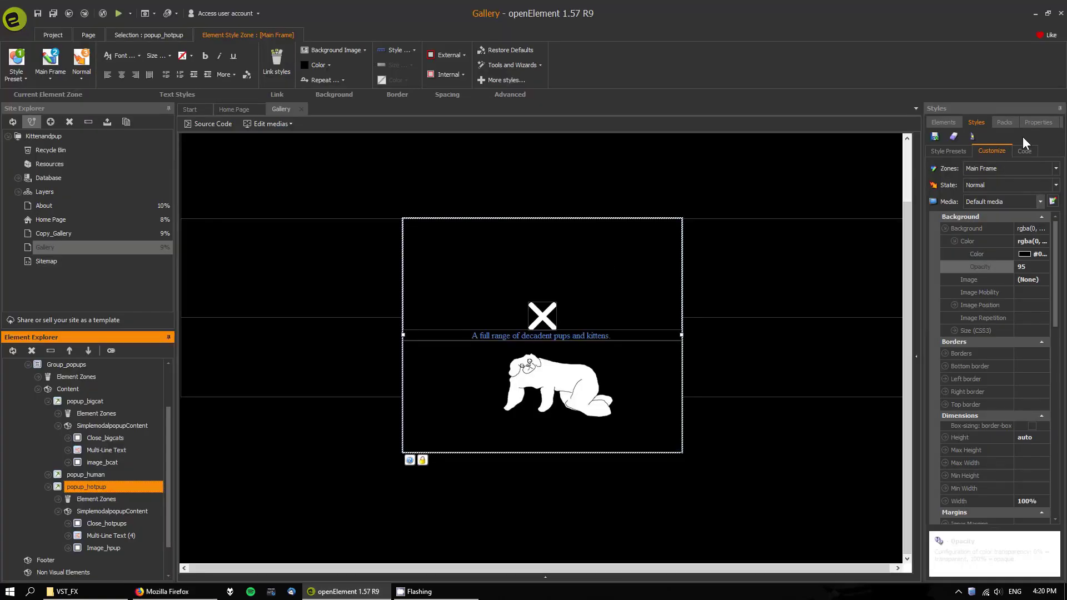
{"action": "left_click", "coordinate": [1030, 122]}
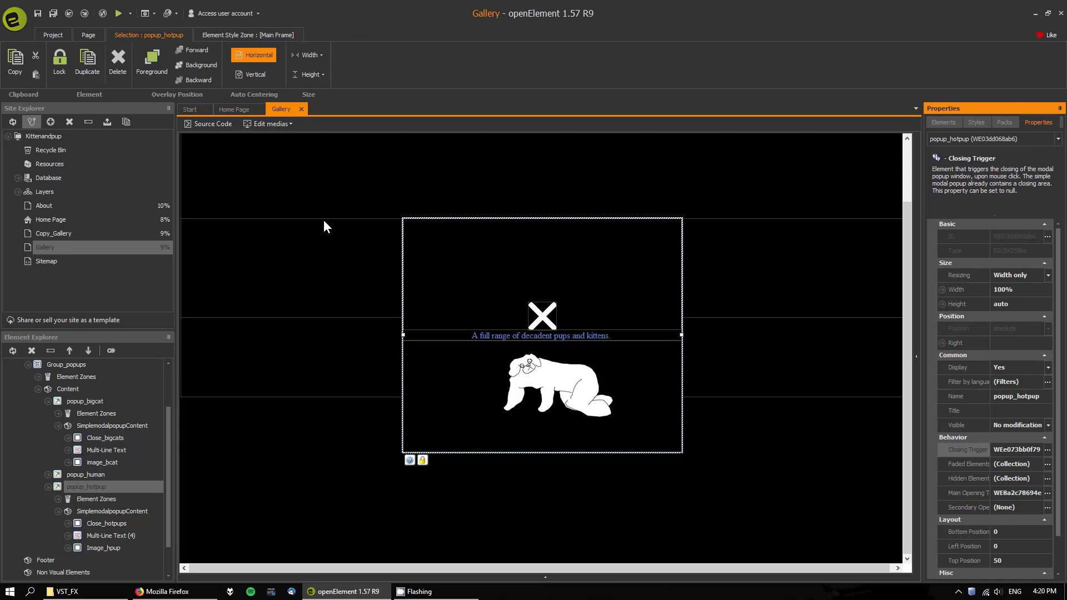
{"action": "left_click", "coordinate": [55, 15]}
Switch back to Firefox and open and close each of the three gallery pop-ups in turn to recheck their alignment.
{"action": "left_click", "coordinate": [178, 595]}
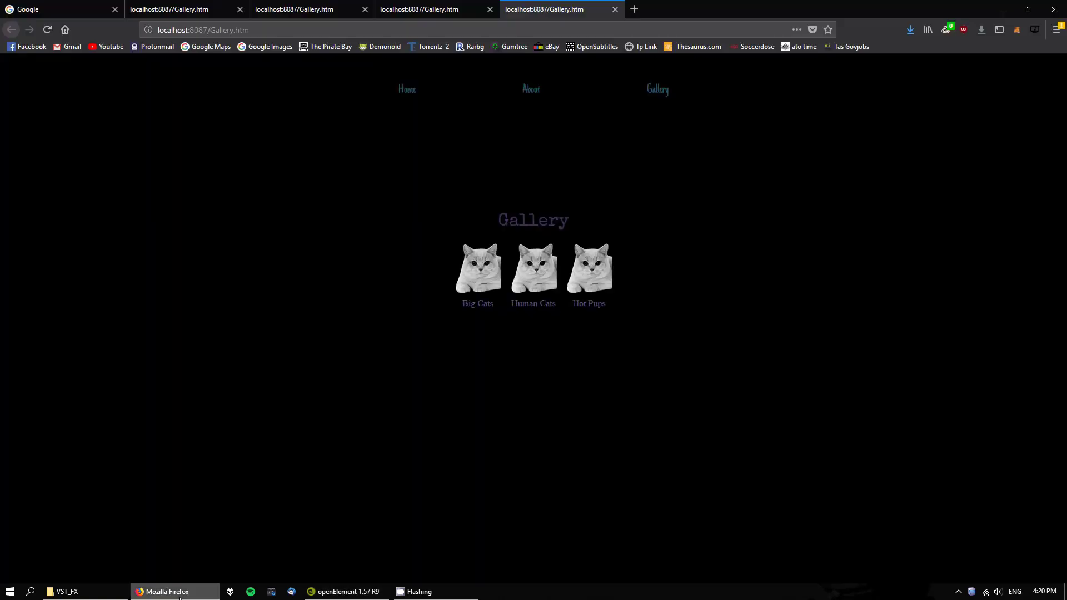
{"action": "left_click", "coordinate": [484, 269]}
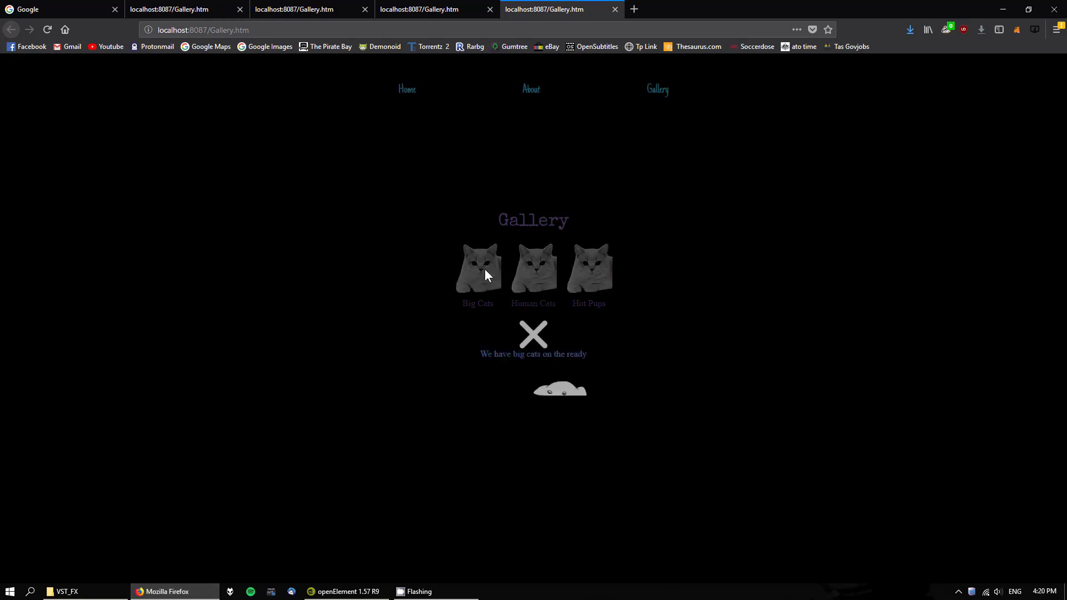
{"action": "left_click", "coordinate": [534, 342]}
{"action": "left_click", "coordinate": [535, 278]}
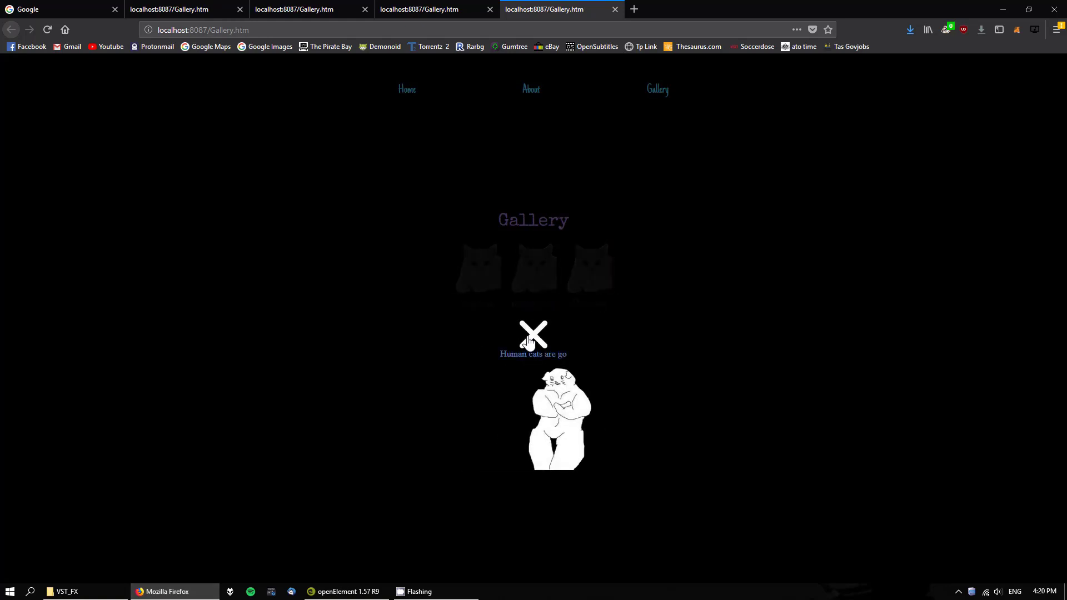
{"action": "left_click", "coordinate": [531, 336]}
{"action": "left_click", "coordinate": [589, 269]}
{"action": "left_click", "coordinate": [539, 340]}
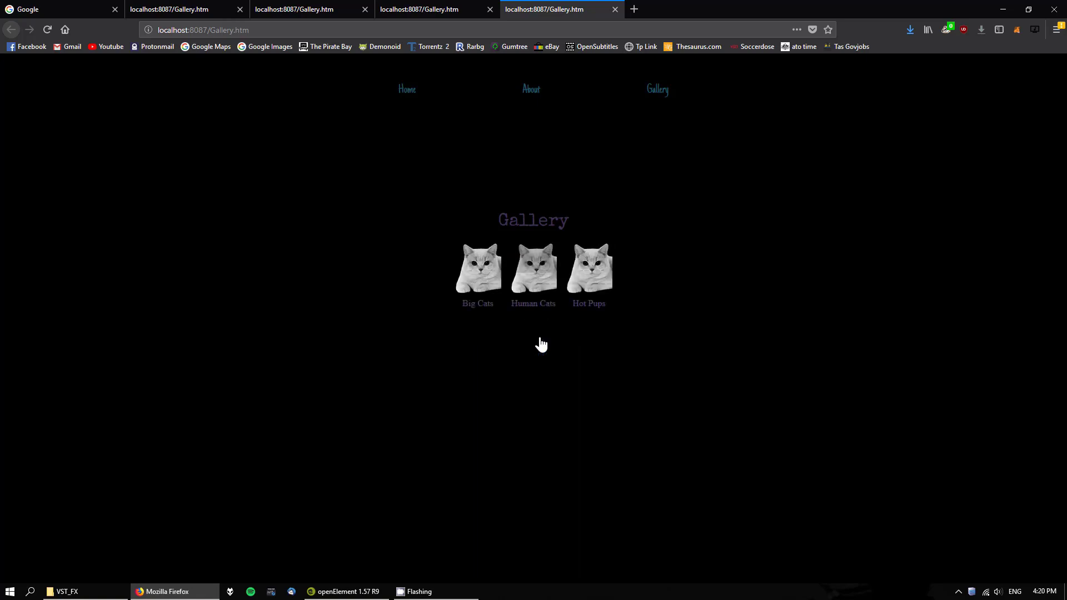
Run through all three gallery pop-ups once more with their close buttons, and retest the Big Cats pop-up twice.
{"action": "left_click", "coordinate": [483, 278]}
{"action": "left_click", "coordinate": [539, 338]}
{"action": "left_click", "coordinate": [540, 278]}
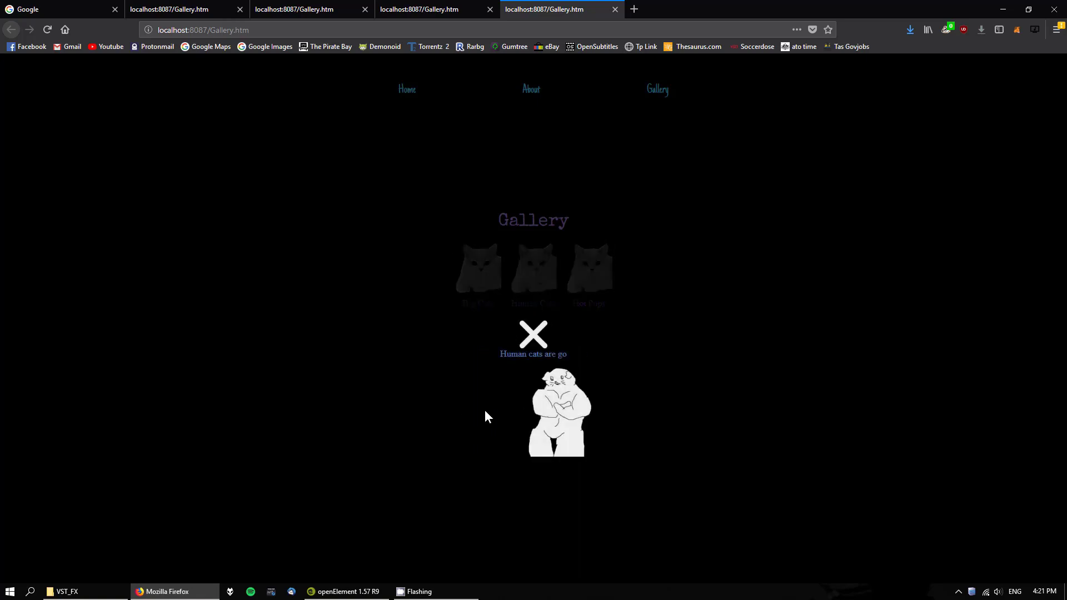
{"action": "left_click", "coordinate": [551, 339]}
{"action": "left_click", "coordinate": [572, 284]}
{"action": "left_click", "coordinate": [534, 336]}
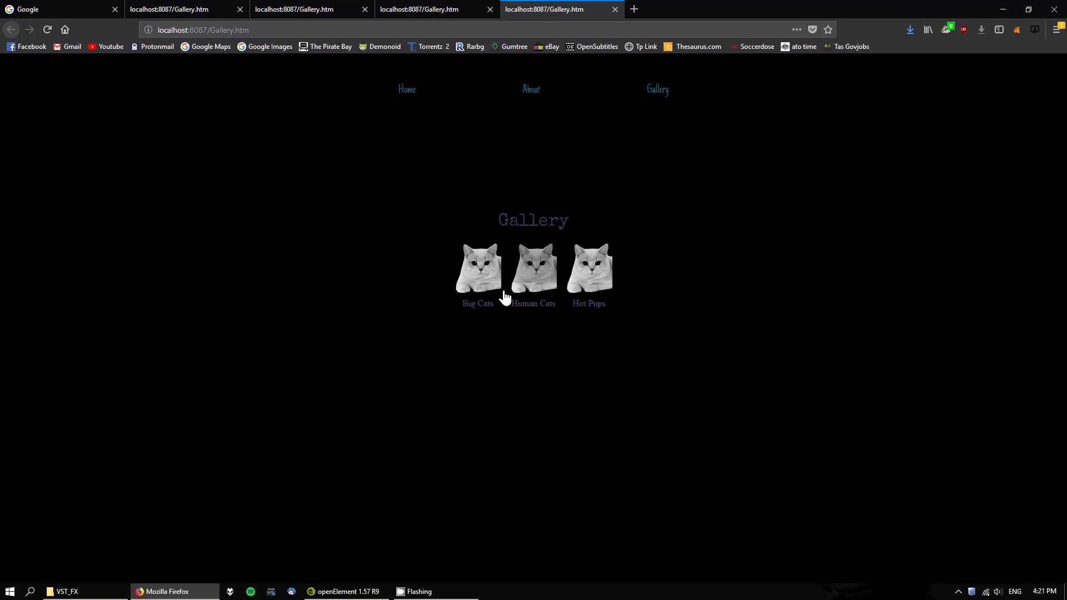
{"action": "left_click", "coordinate": [503, 293]}
{"action": "left_click", "coordinate": [534, 336]}
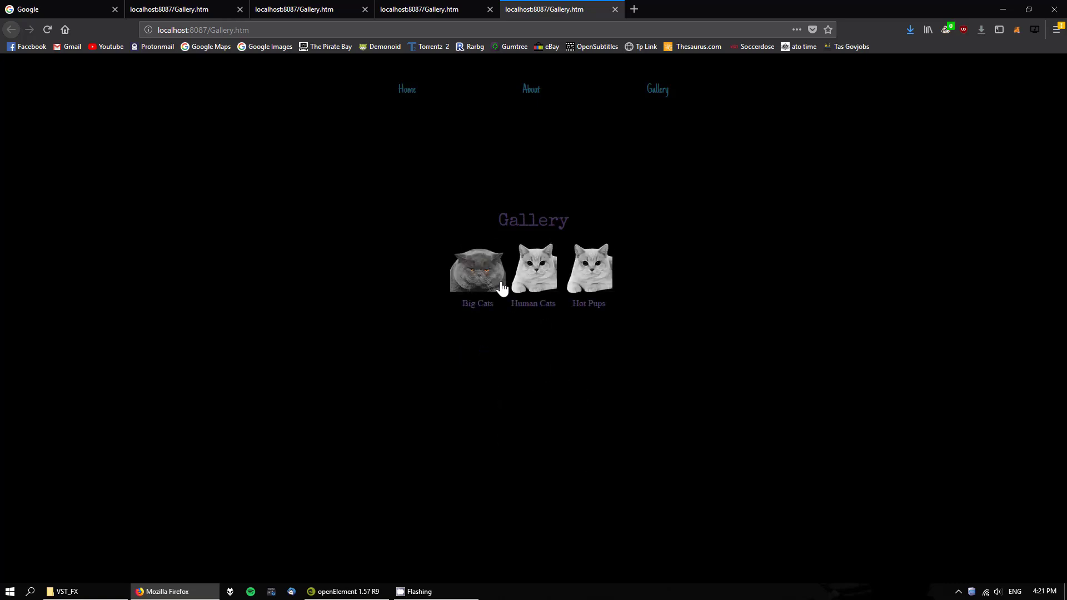
{"action": "left_click", "coordinate": [501, 286]}
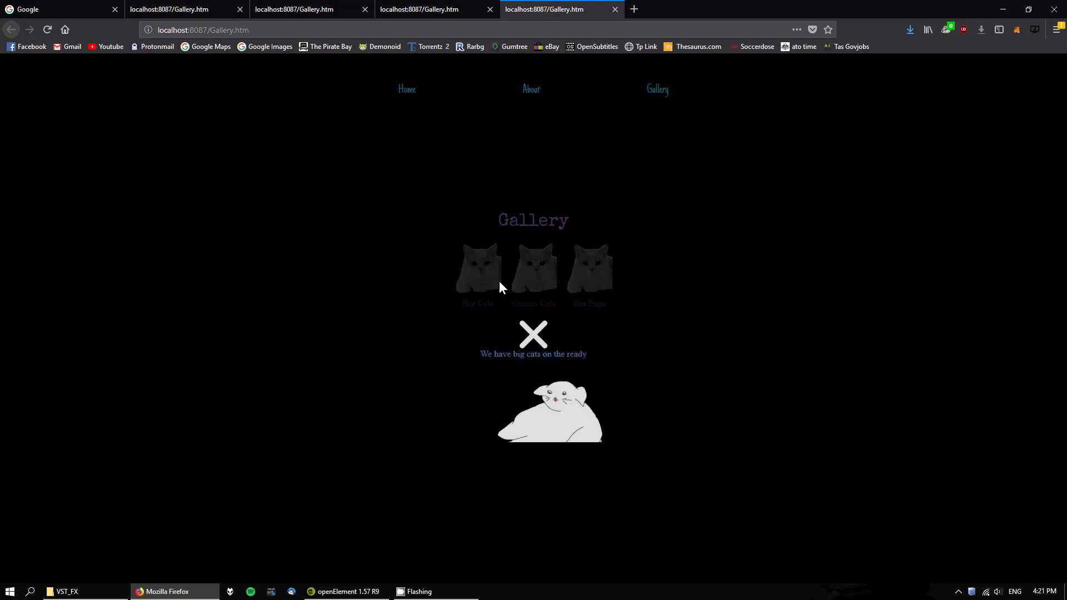
{"action": "left_click", "coordinate": [527, 340]}
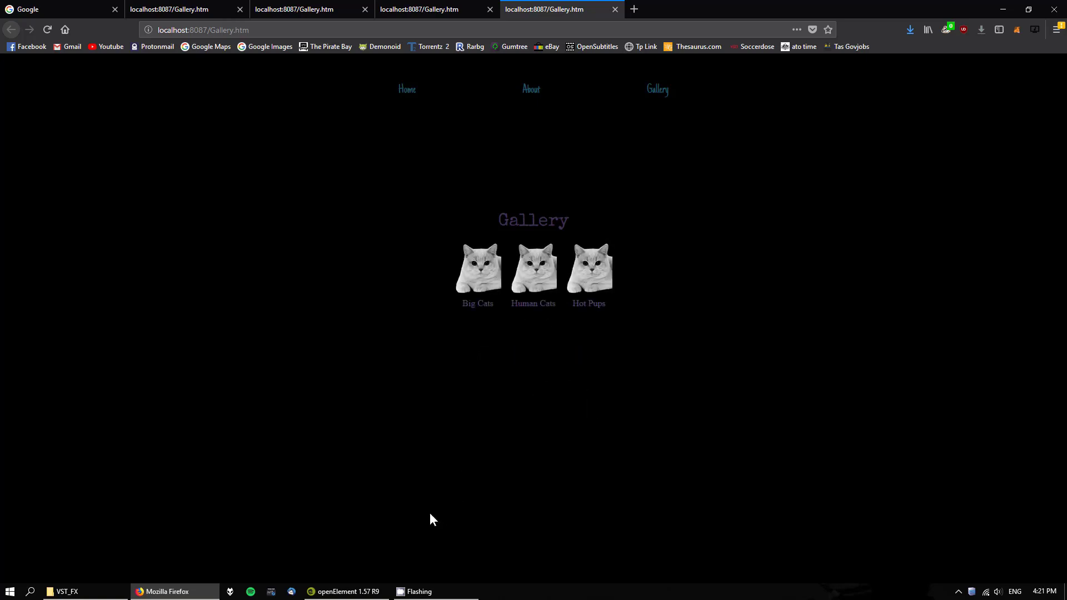